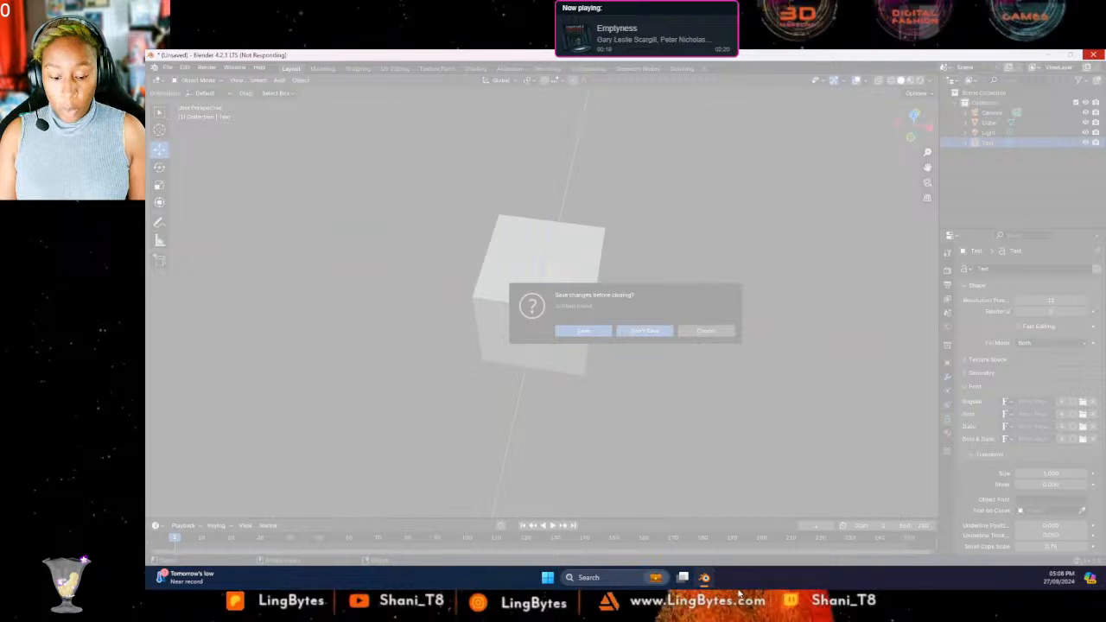
Force the unresponsive, unsaved Blender session to close.
mouse_move(707, 579)
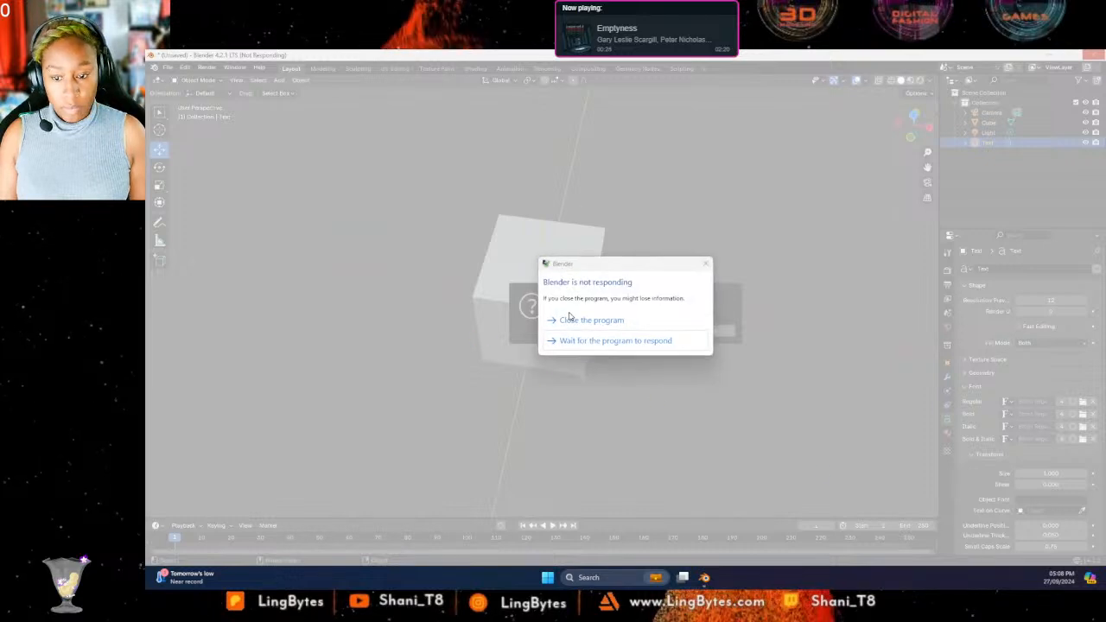
click(593, 321)
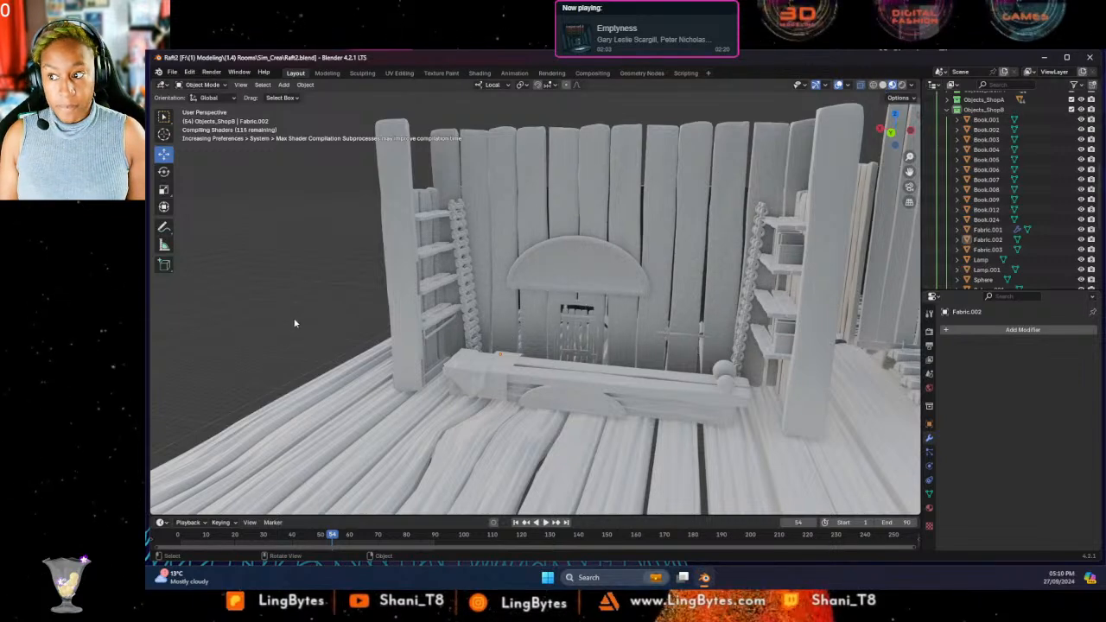
middle_drag(294, 314, 611, 301)
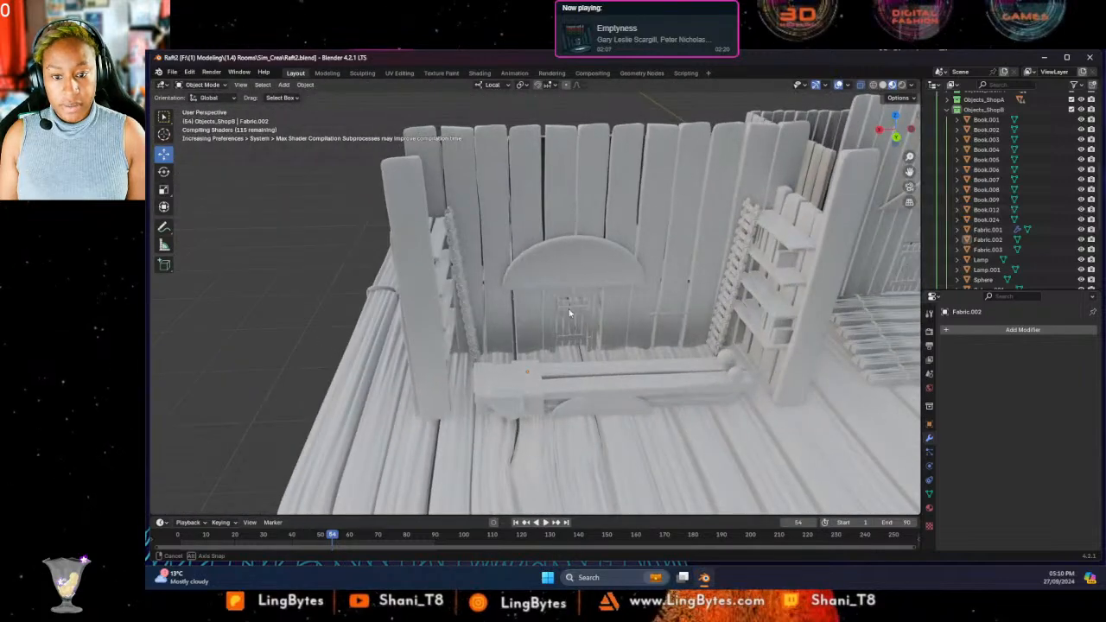
middle_drag(548, 282, 715, 274)
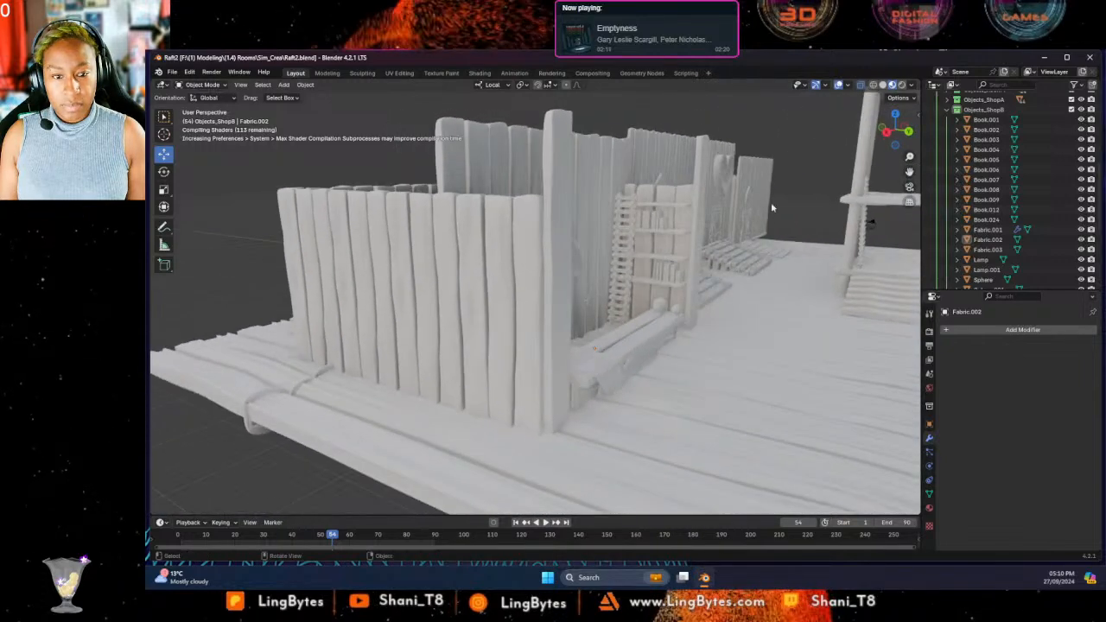
click(873, 85)
click(892, 85)
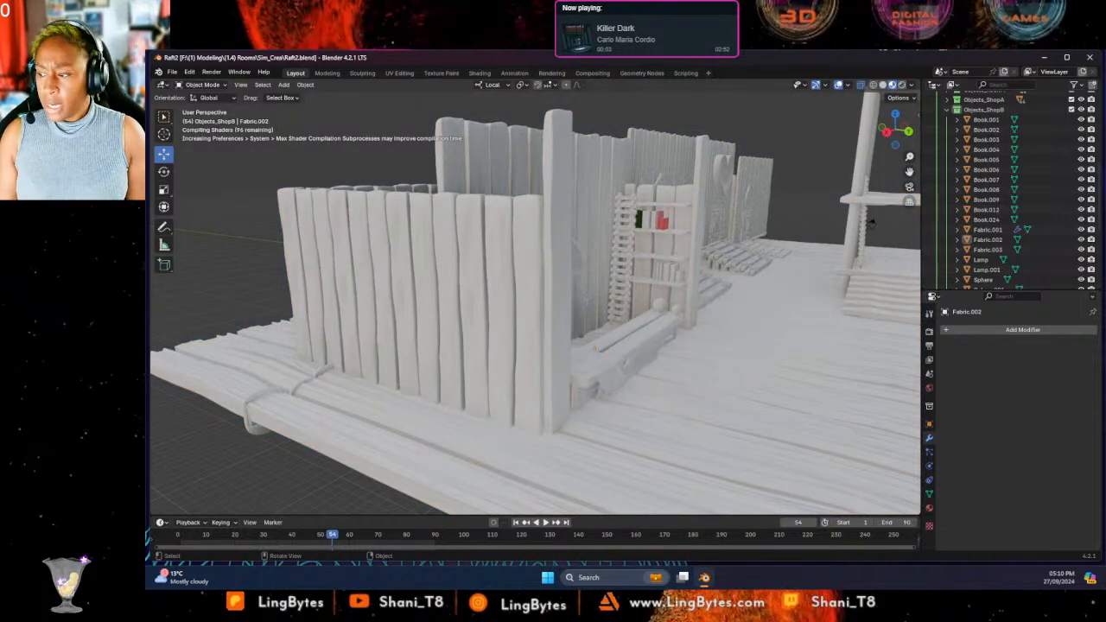
middle_drag(737, 316, 717, 312)
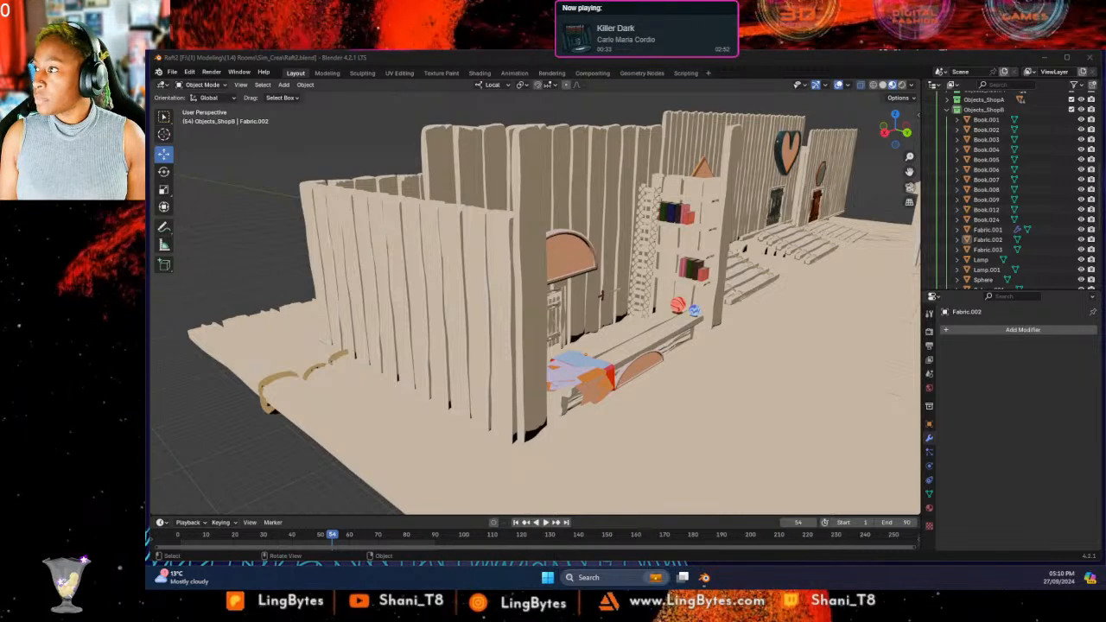
Switch to the Pinterest browser window and open the Signs and logos section of the Creatrix Barge board for reference.
drag(149, 129, 575, 105)
scroll(480, 421, down, 1)
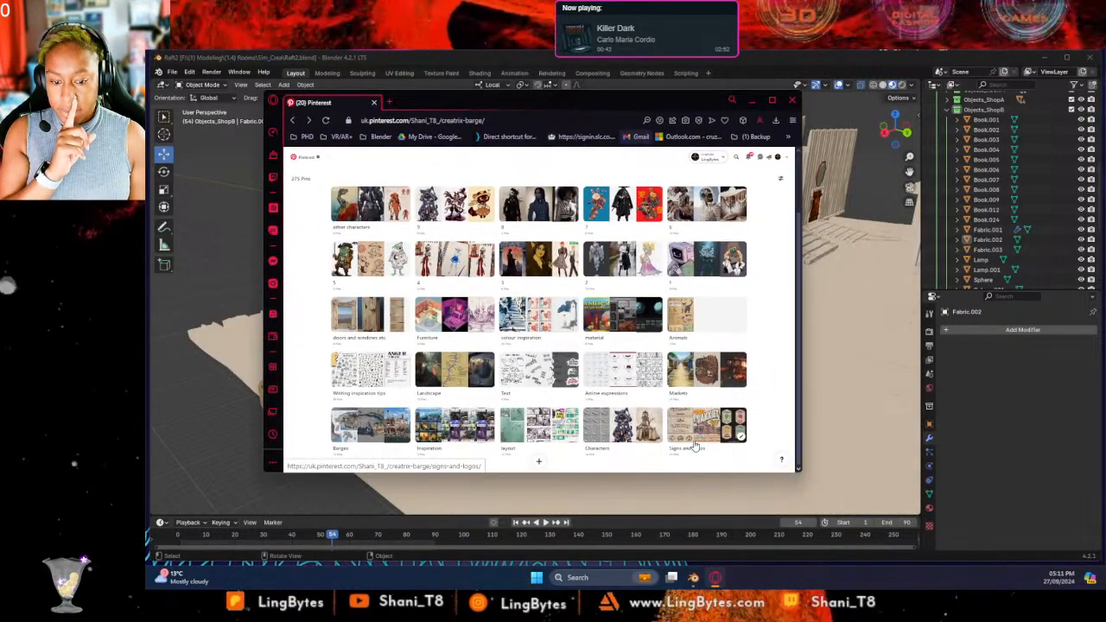
click(695, 442)
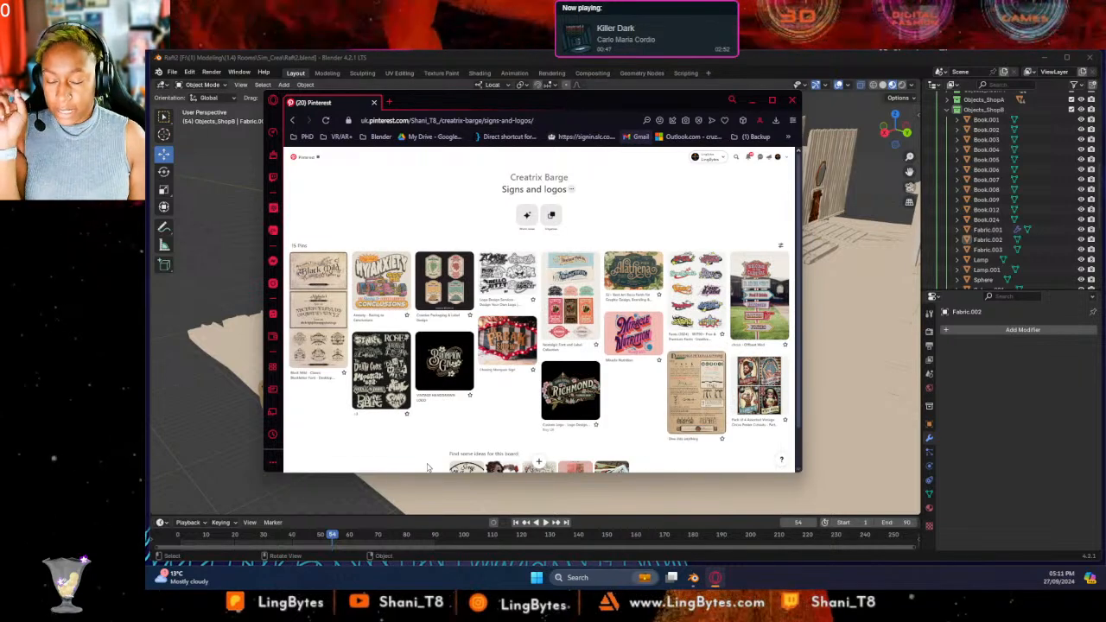
drag(549, 103, 147, 177)
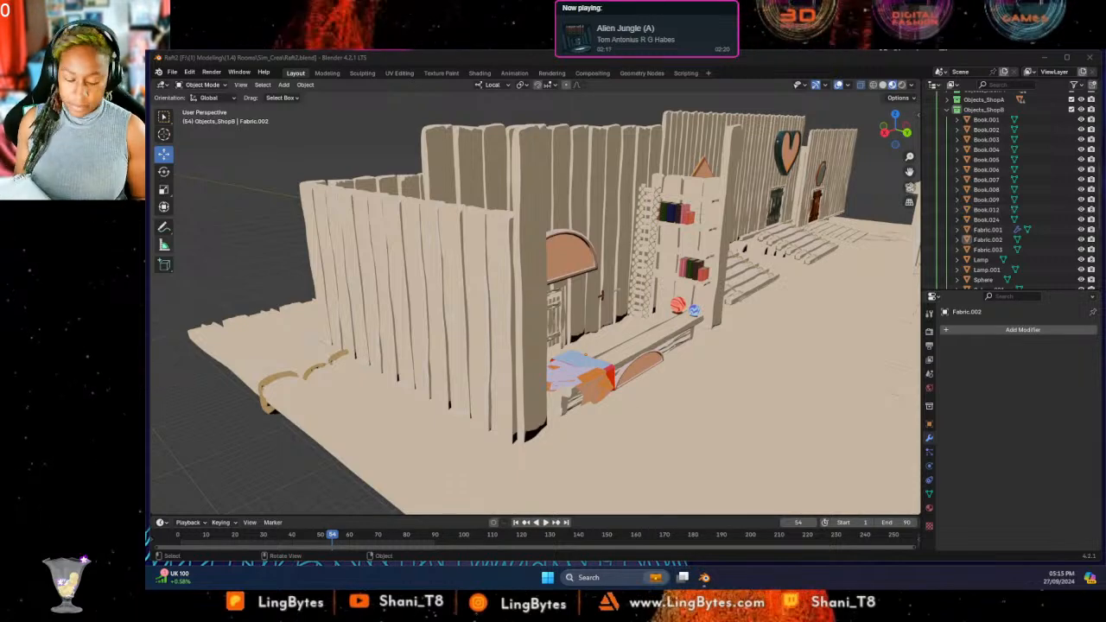
Save a copy of the raft scene as Raft2_Signs.blend in the Sim_Crea folder.
click(172, 72)
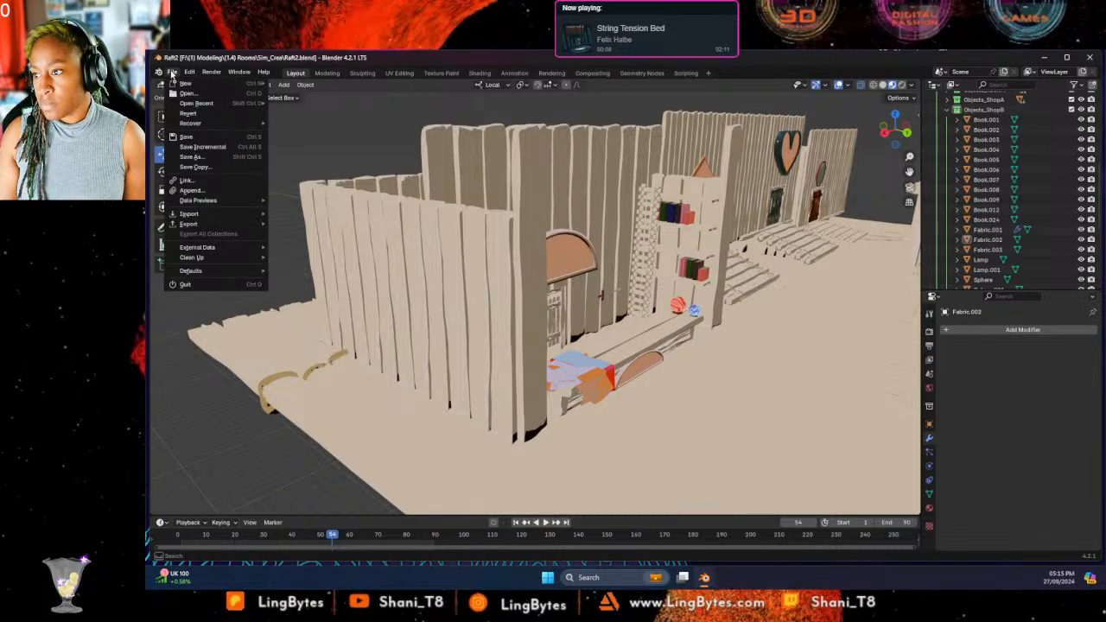
click(207, 157)
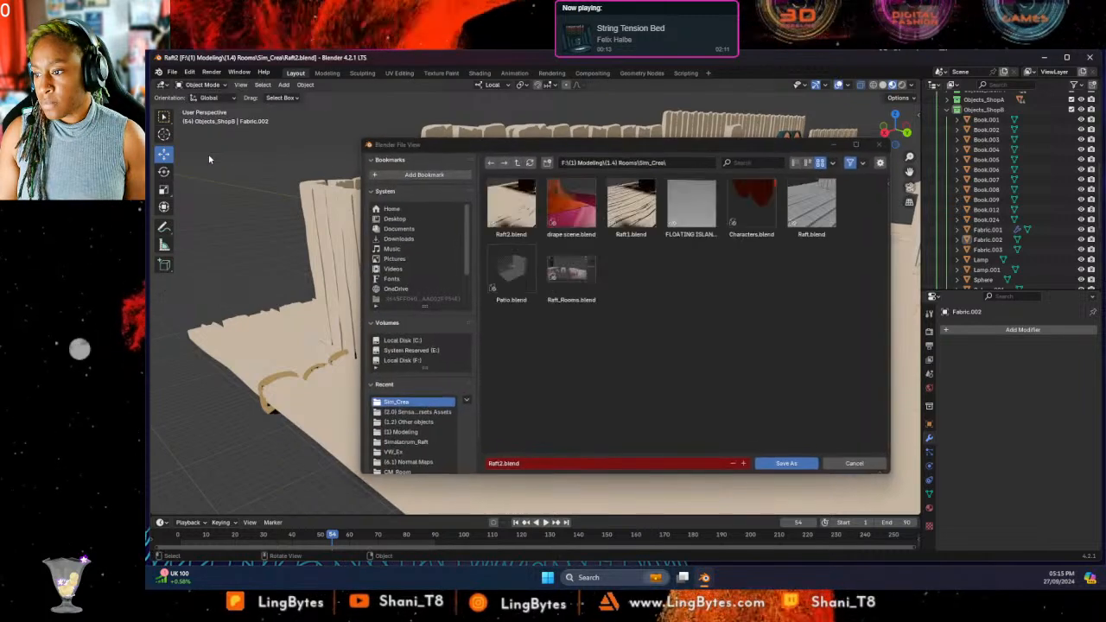
click(521, 465)
click(504, 464)
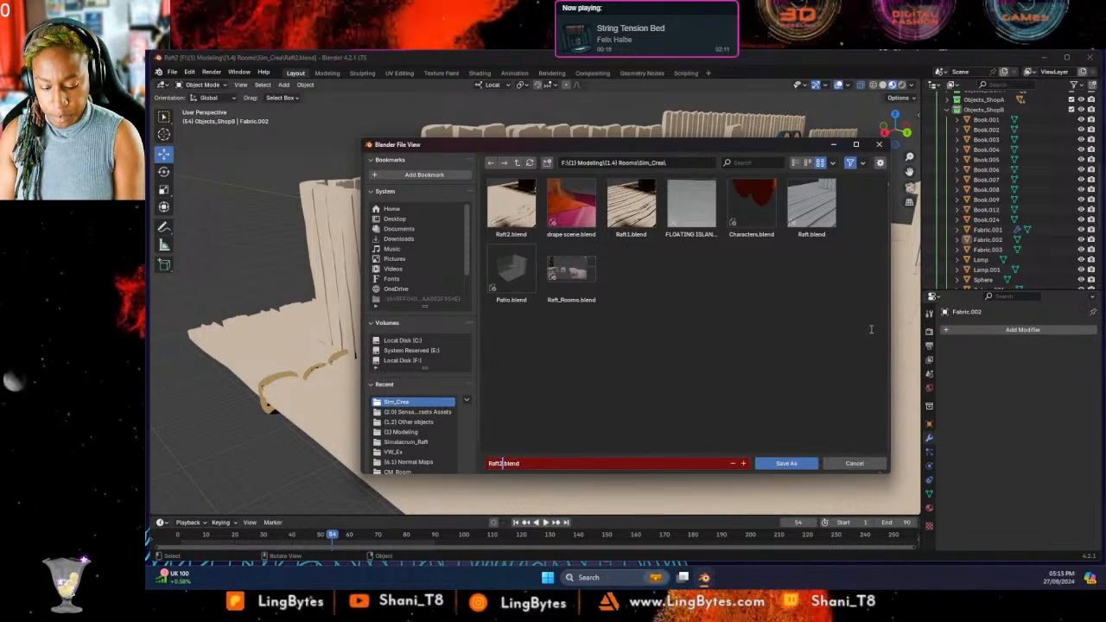
text(_Signs)
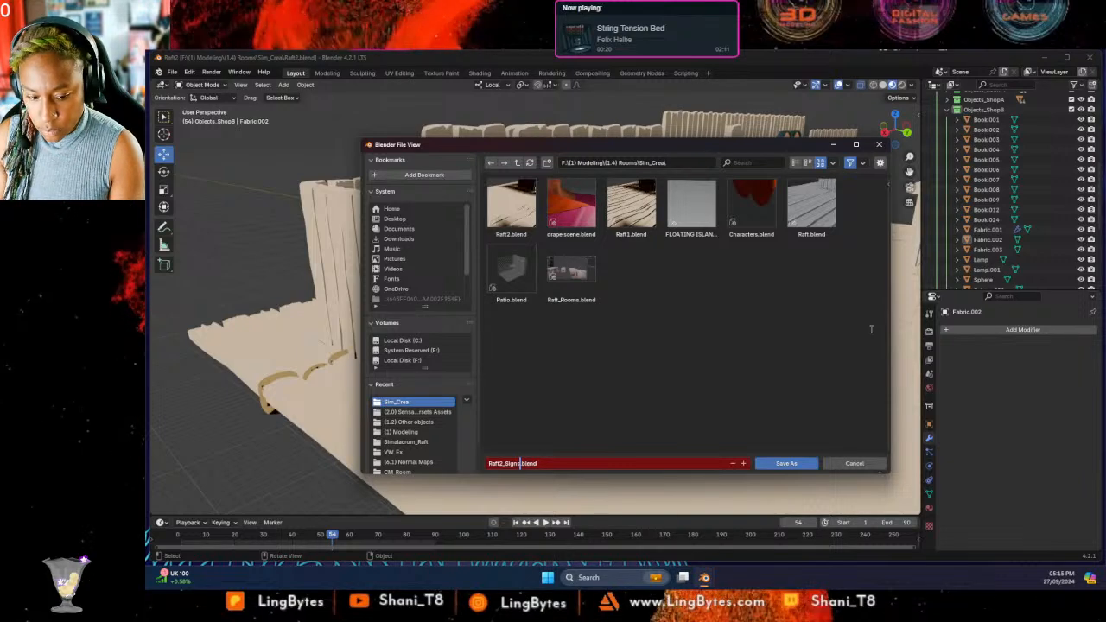
key(Return)
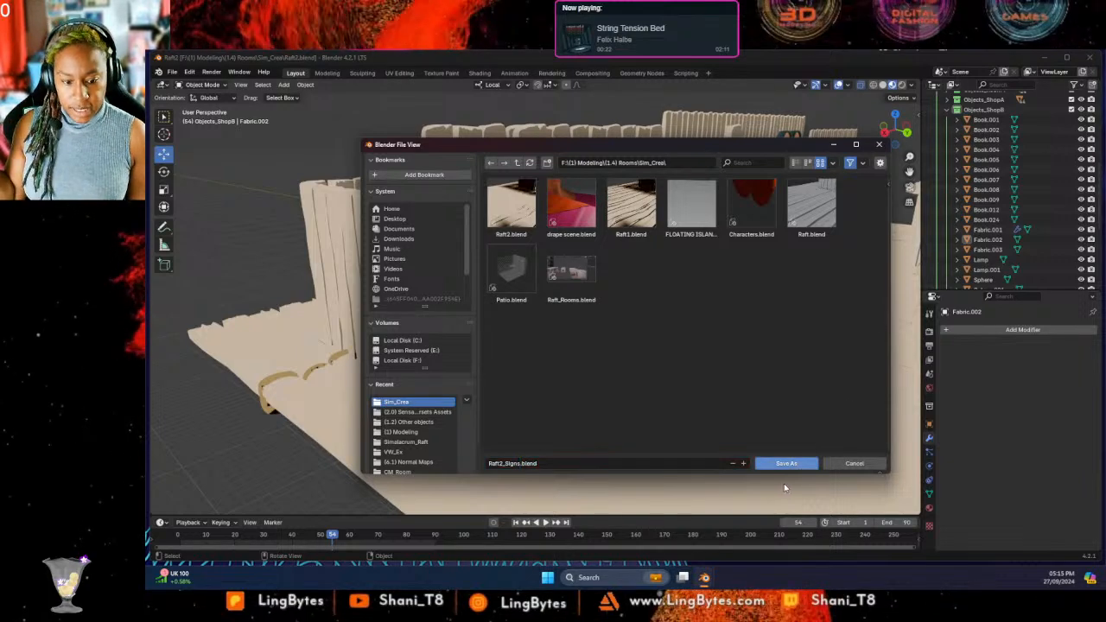
click(801, 467)
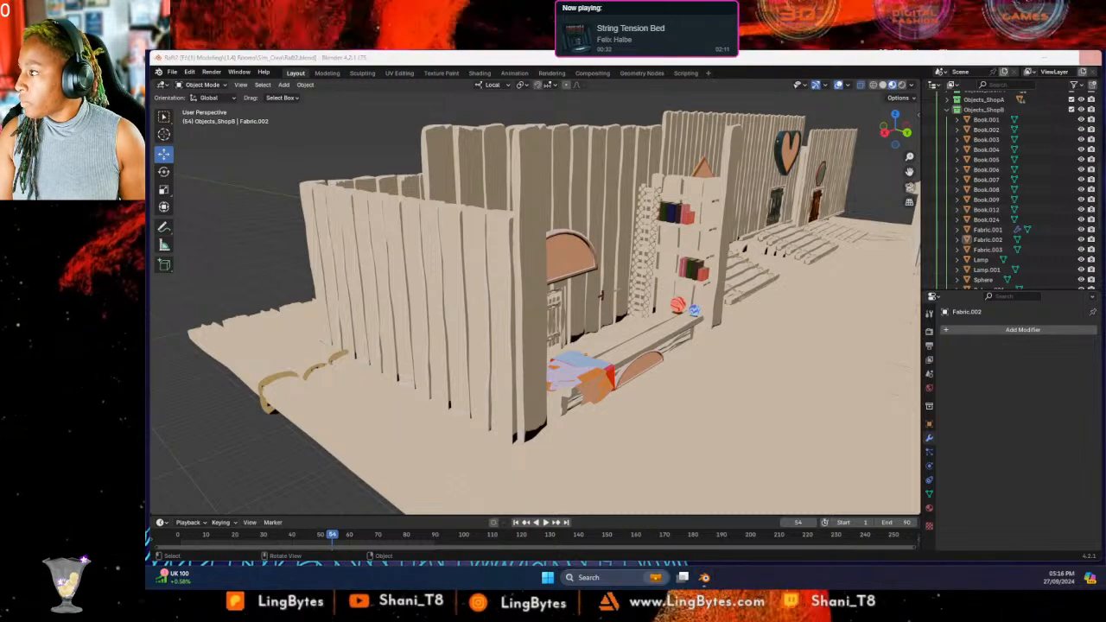
key(Return)
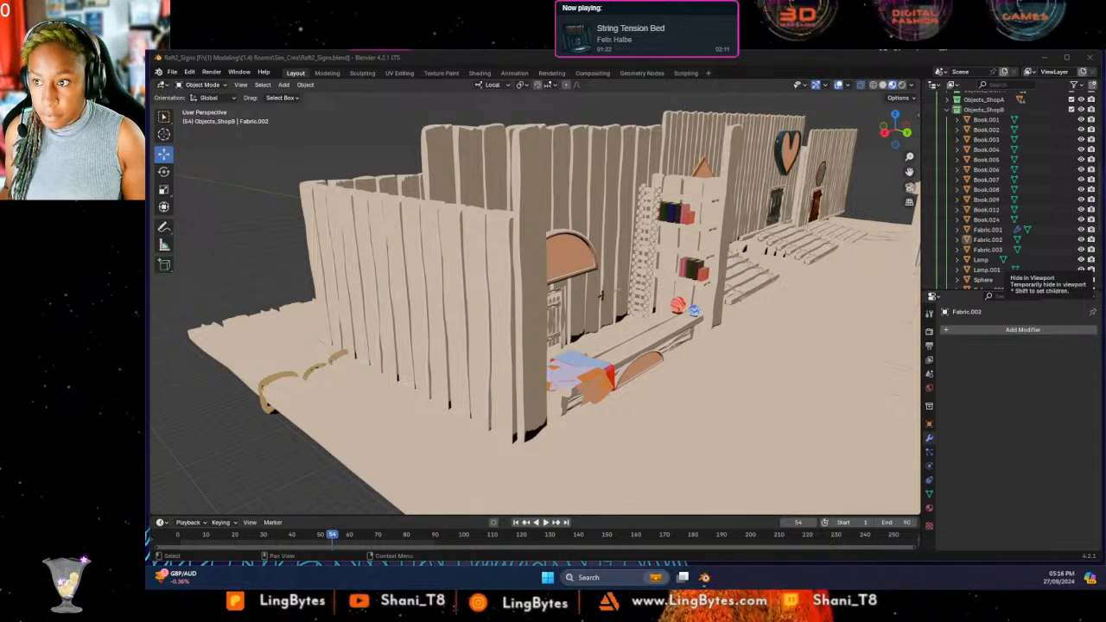
Delete the outliner selection running from the Objects collection through Objects_Room9, and save the file.
click(973, 114)
click(948, 109)
scroll(950, 121, up, 3)
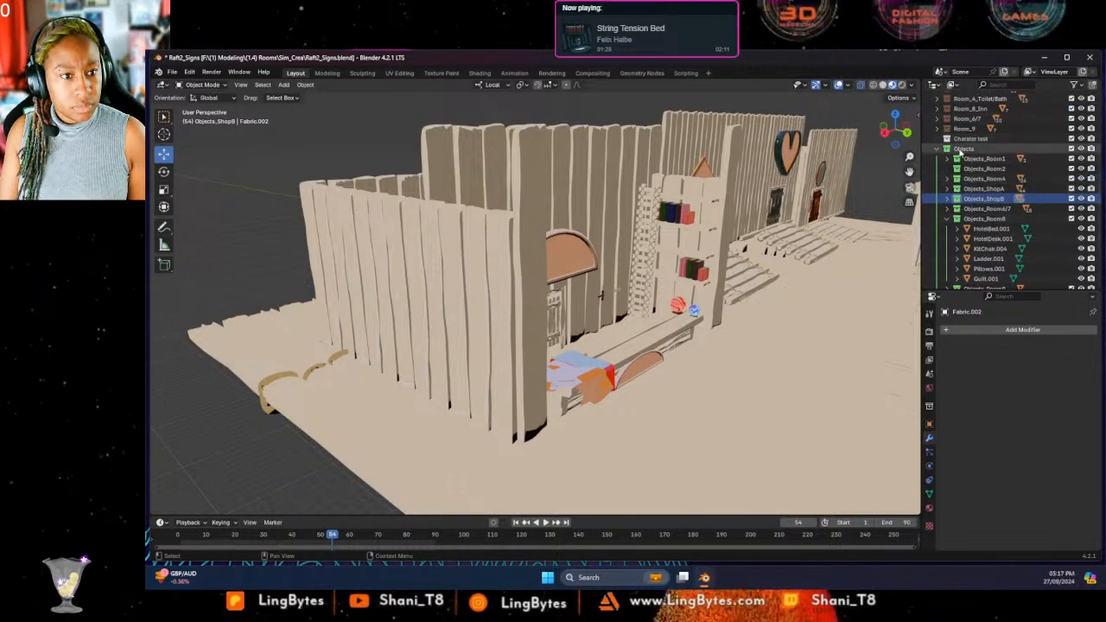
right_click(961, 151)
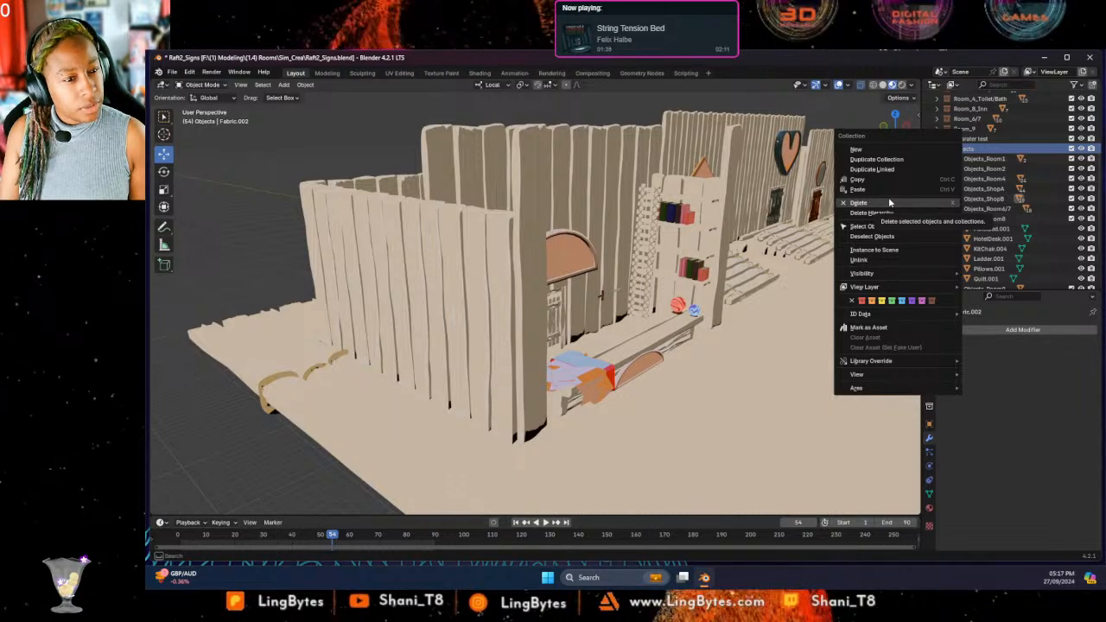
scroll(969, 164, down, 3)
shift+click(977, 229)
right_click(977, 230)
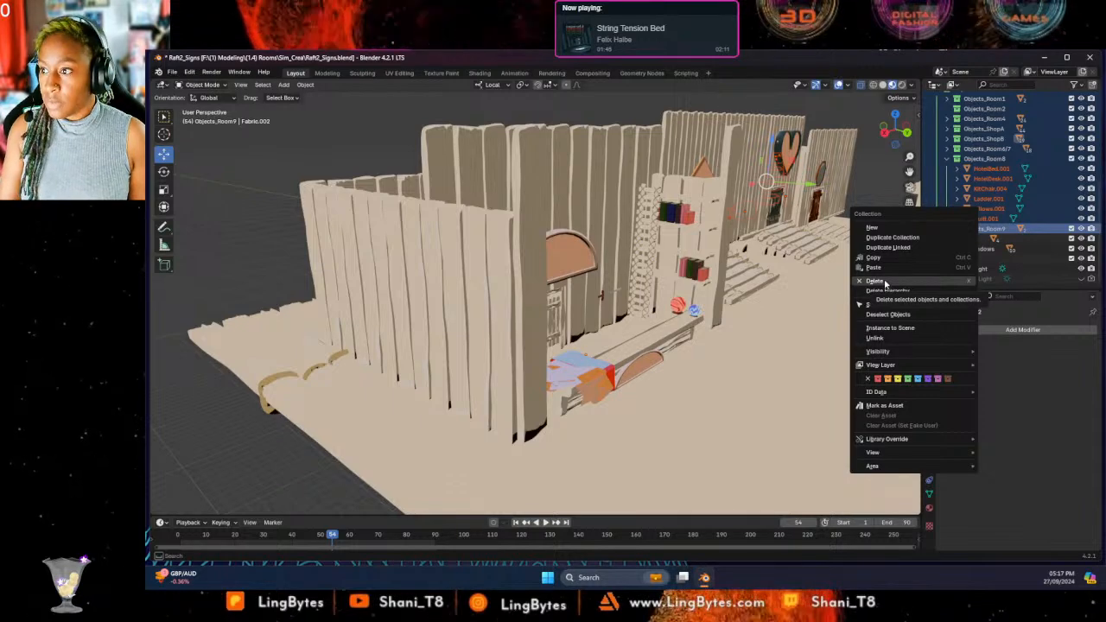
click(886, 282)
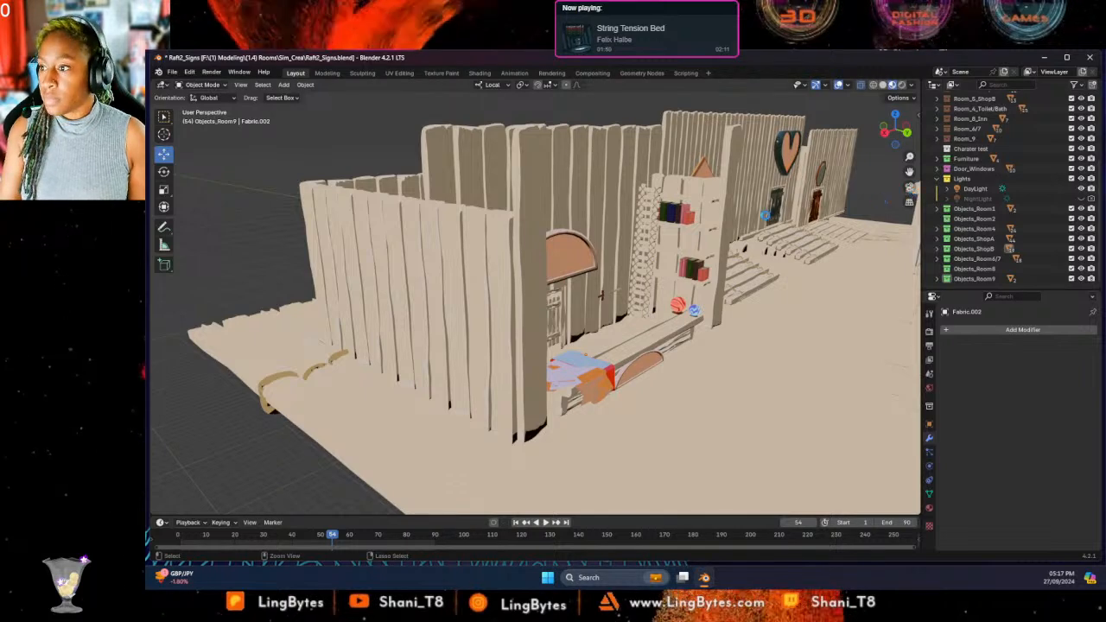
key(ctrl+s)
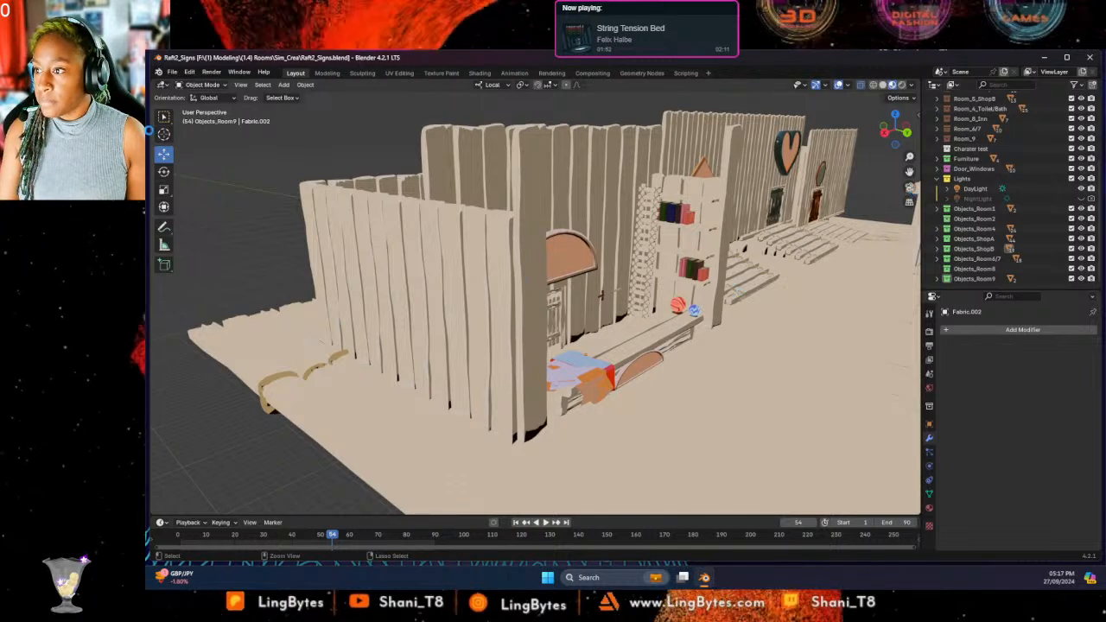
key(ctrl+s)
Delete the collections from Objects_Room1 through Objects_Room9 while keeping their objects in the scene.
click(976, 209)
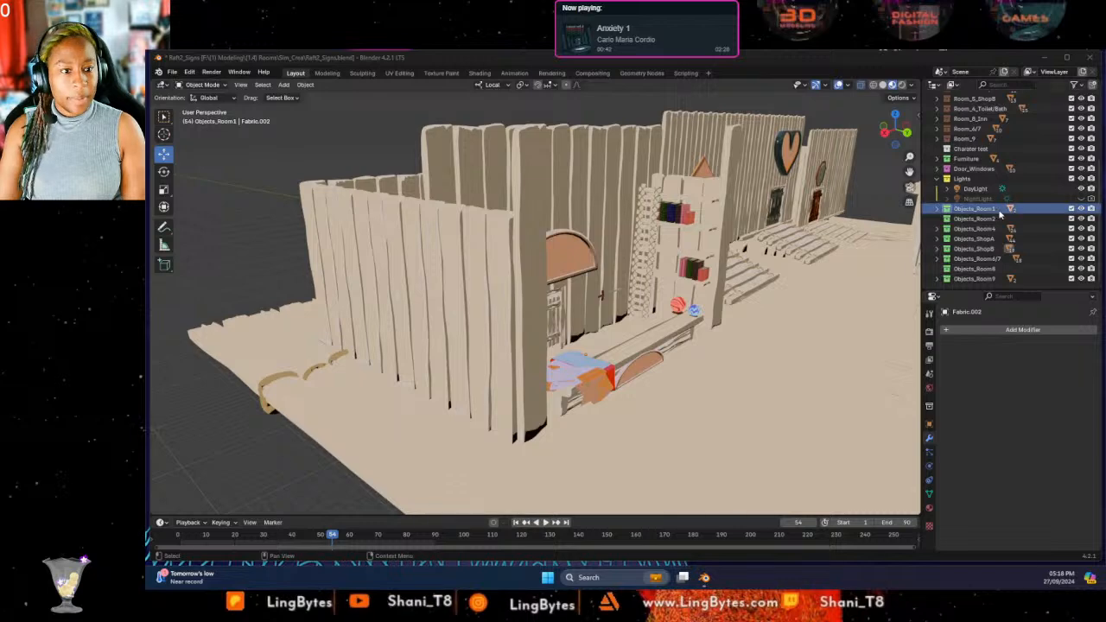
right_click(970, 279)
click(905, 276)
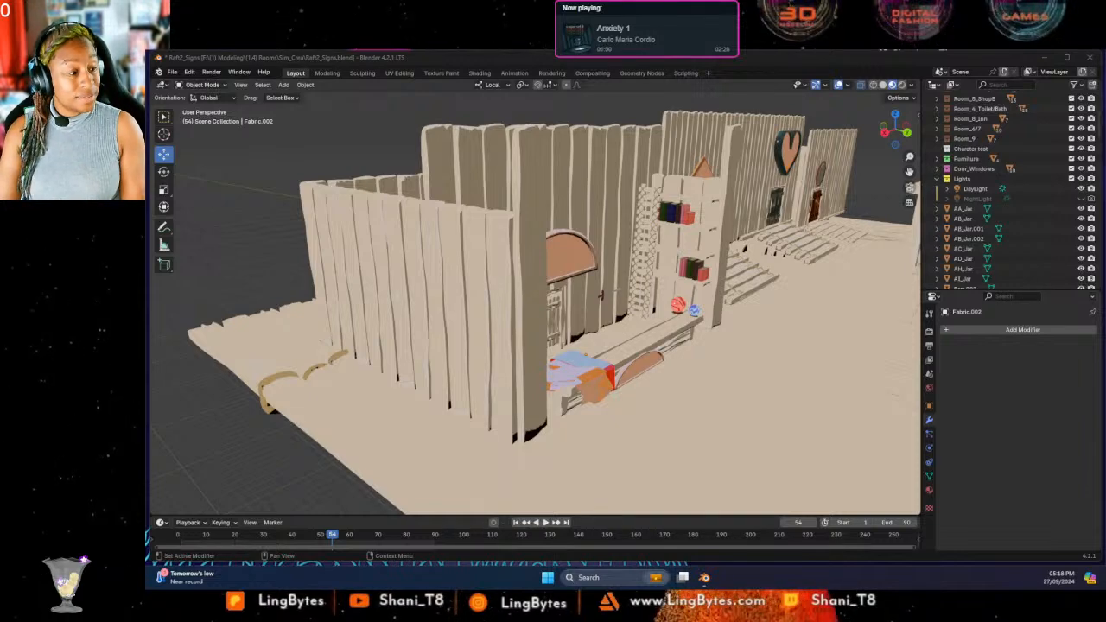
click(961, 208)
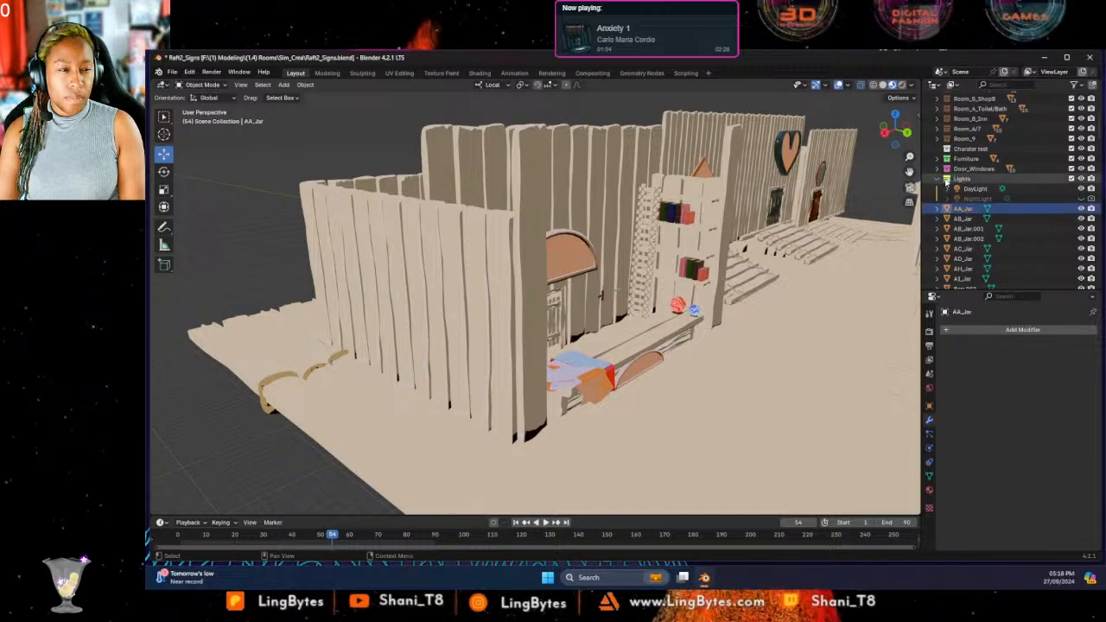
click(956, 178)
scroll(964, 140, down, 6)
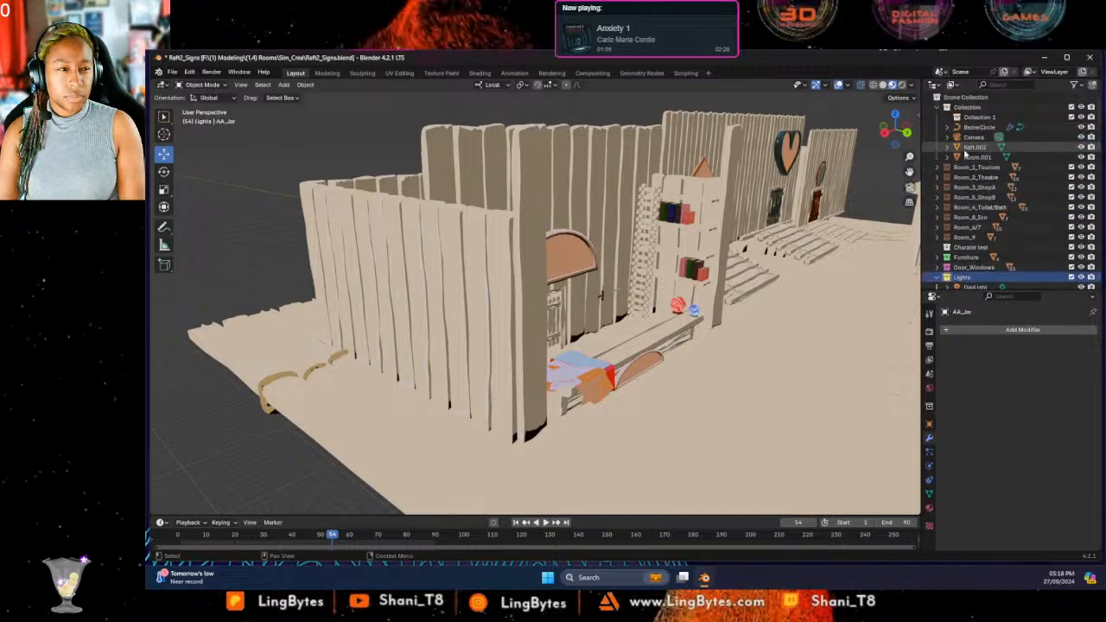
Select all the shop and room signs across the raft, invert the selection, and delete every other visible object.
click(566, 255)
click(707, 166)
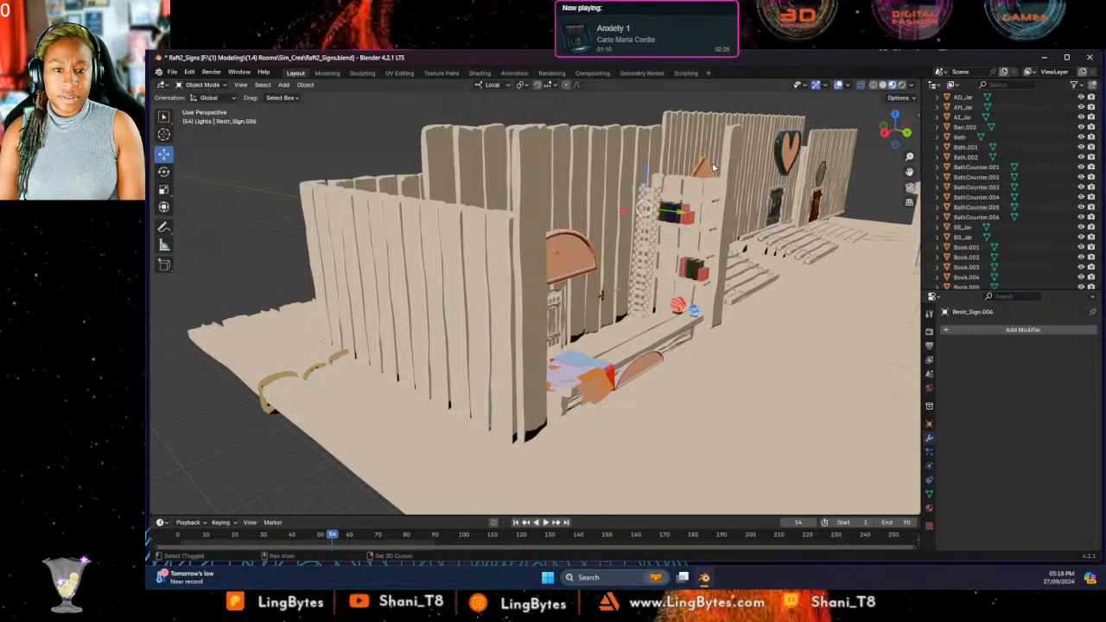
click(794, 147)
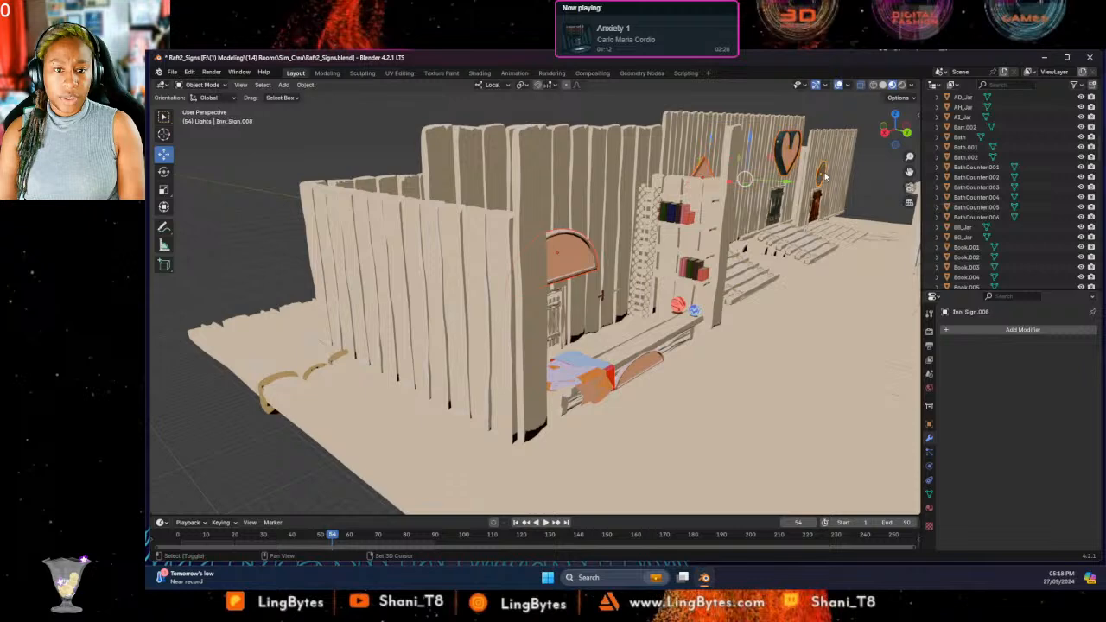
scroll(826, 328, up, 1)
scroll(826, 327, down, 5)
right_click(711, 294)
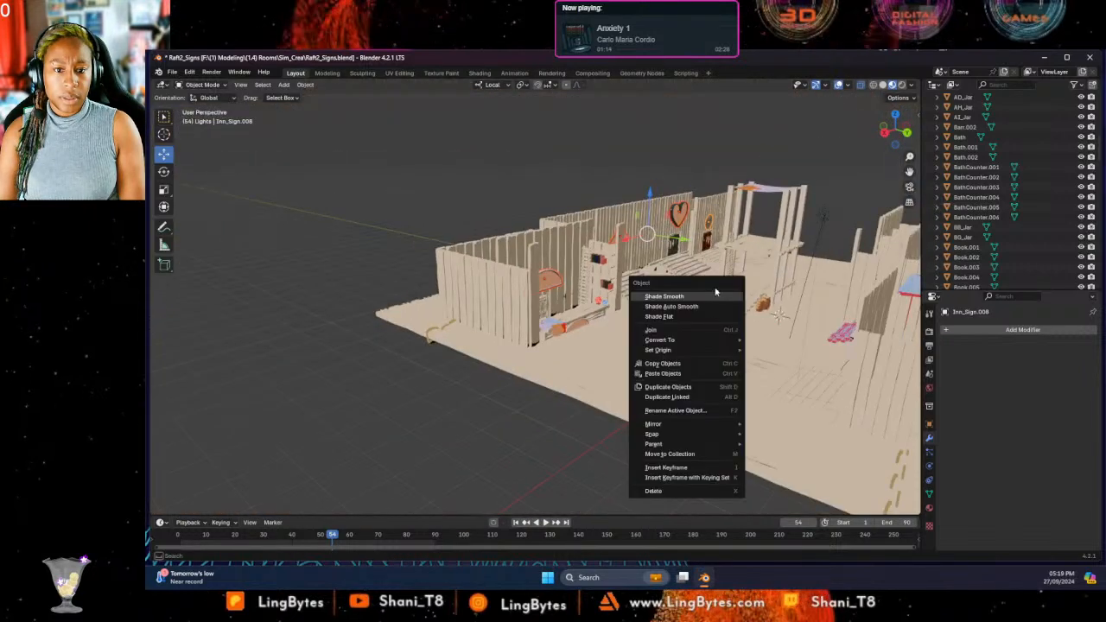
middle_drag(645, 228, 273, 201)
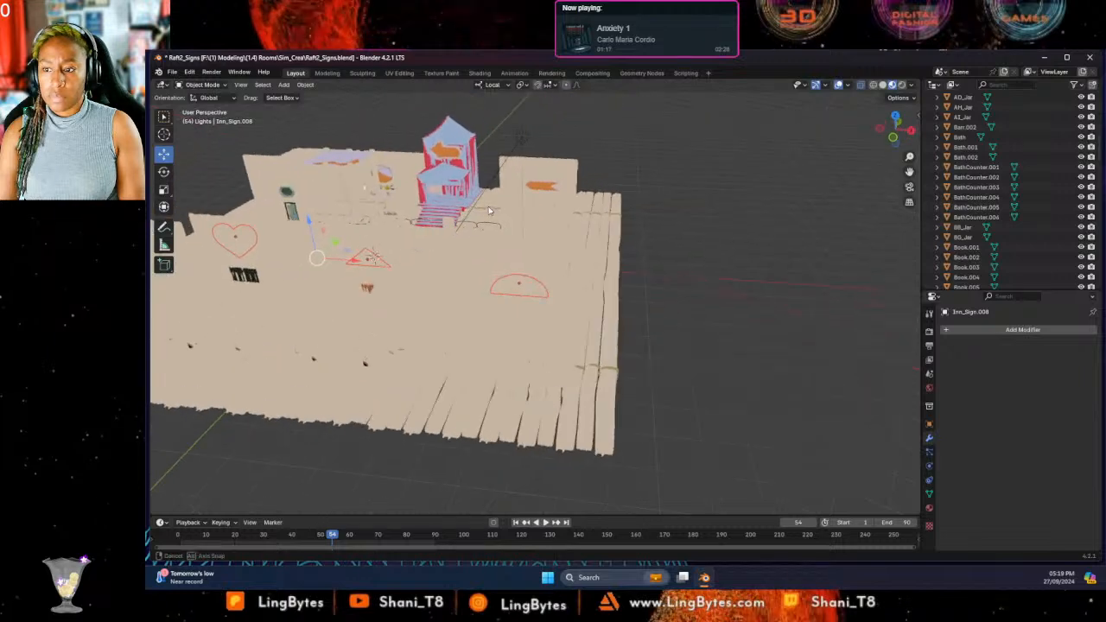
click(288, 195)
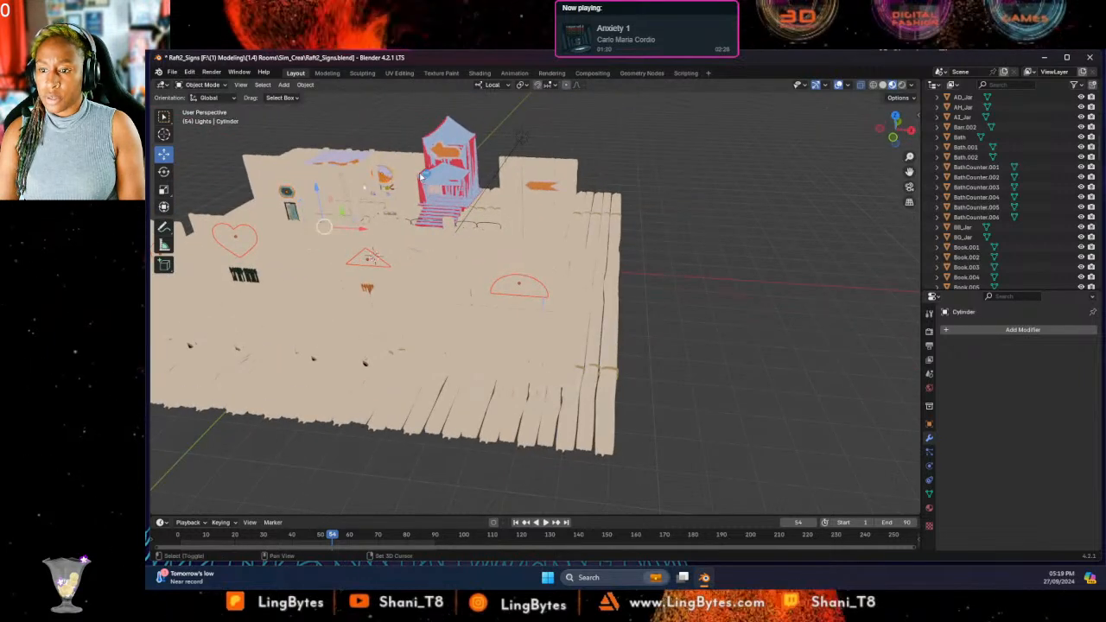
click(450, 156)
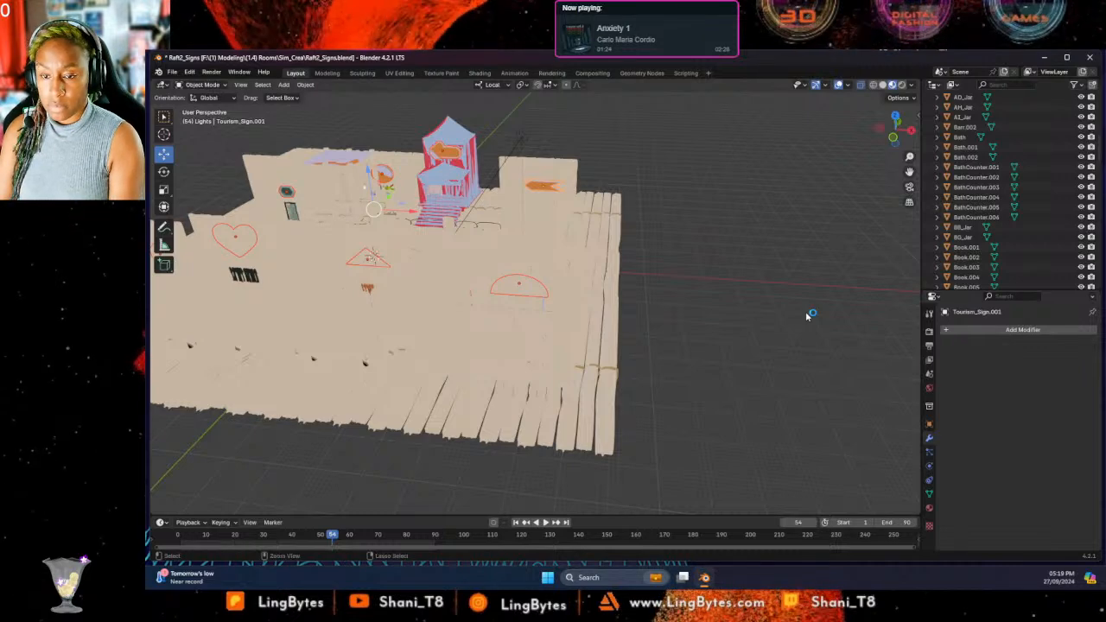
key(alt+h)
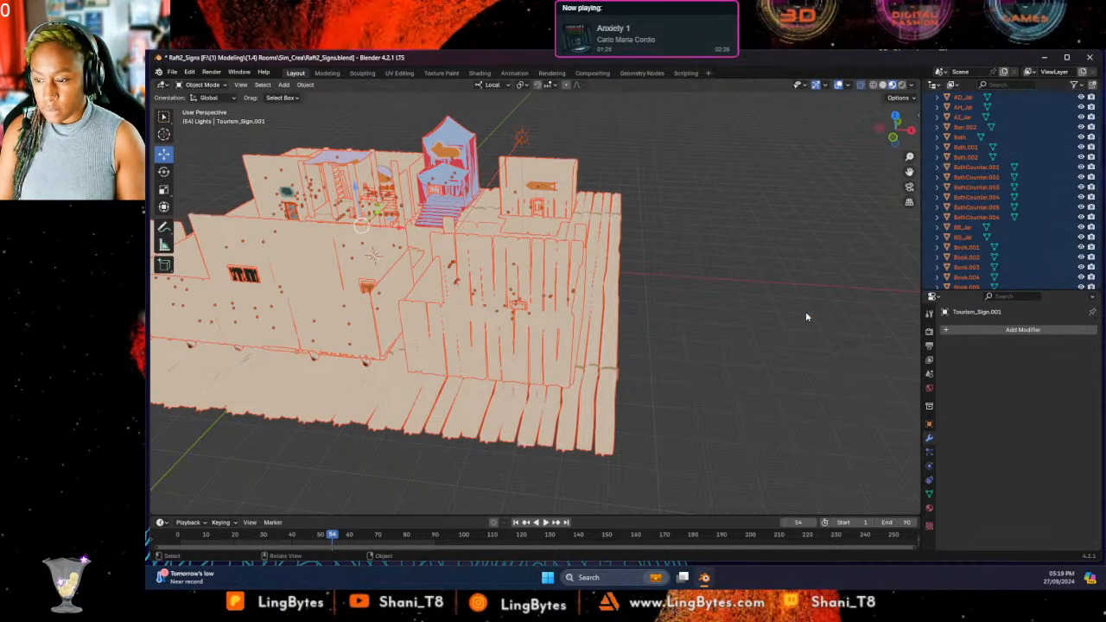
key(Delete)
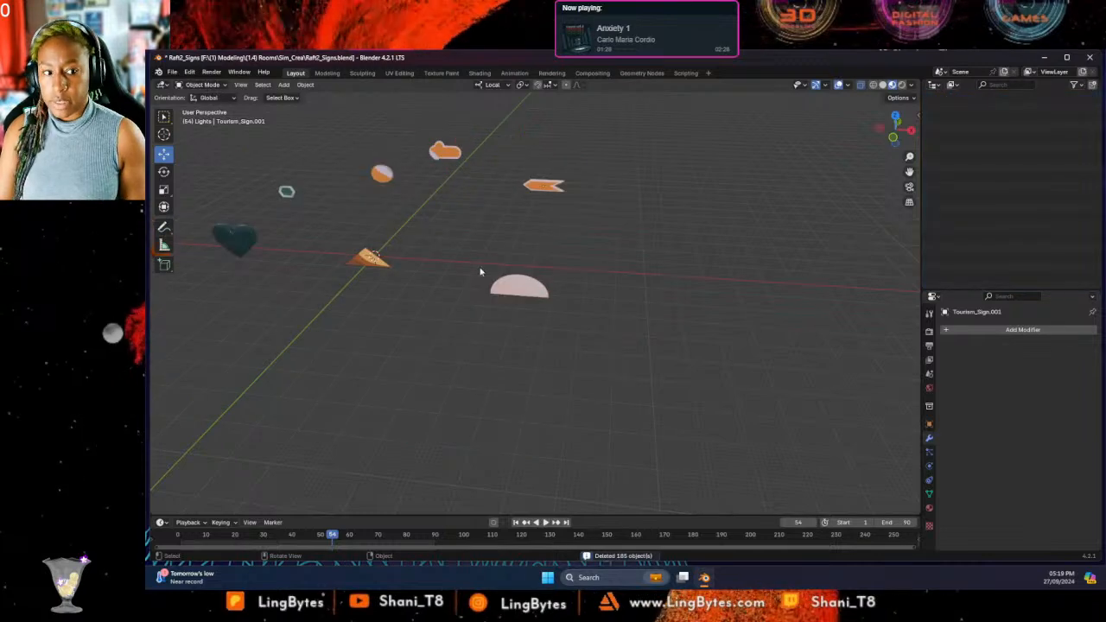
middle_drag(560, 226, 886, 163)
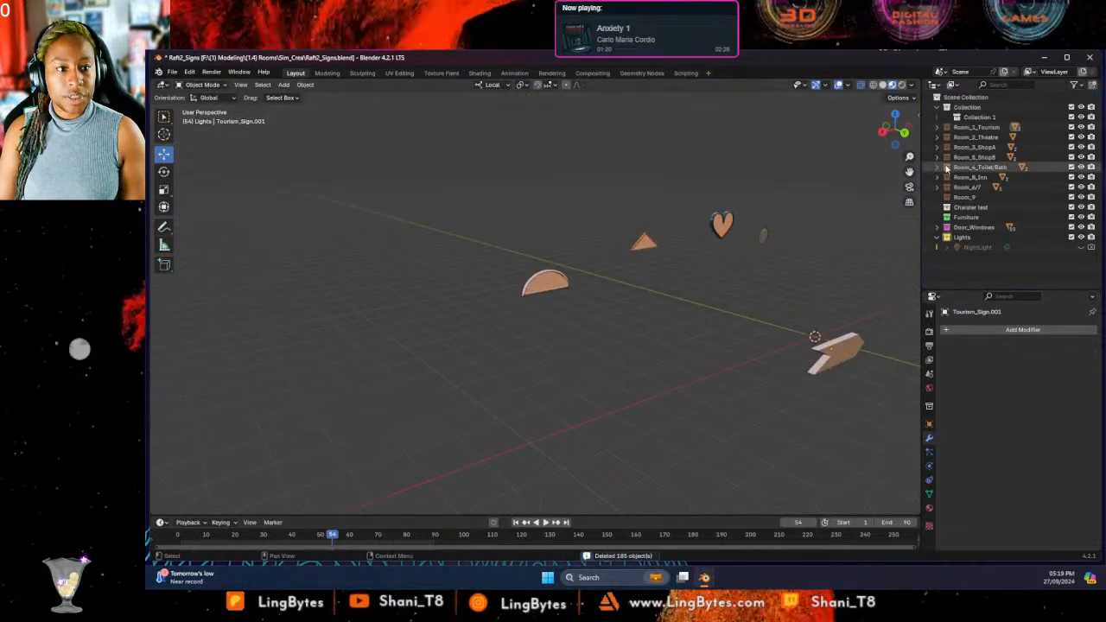
middle_drag(774, 266, 670, 276)
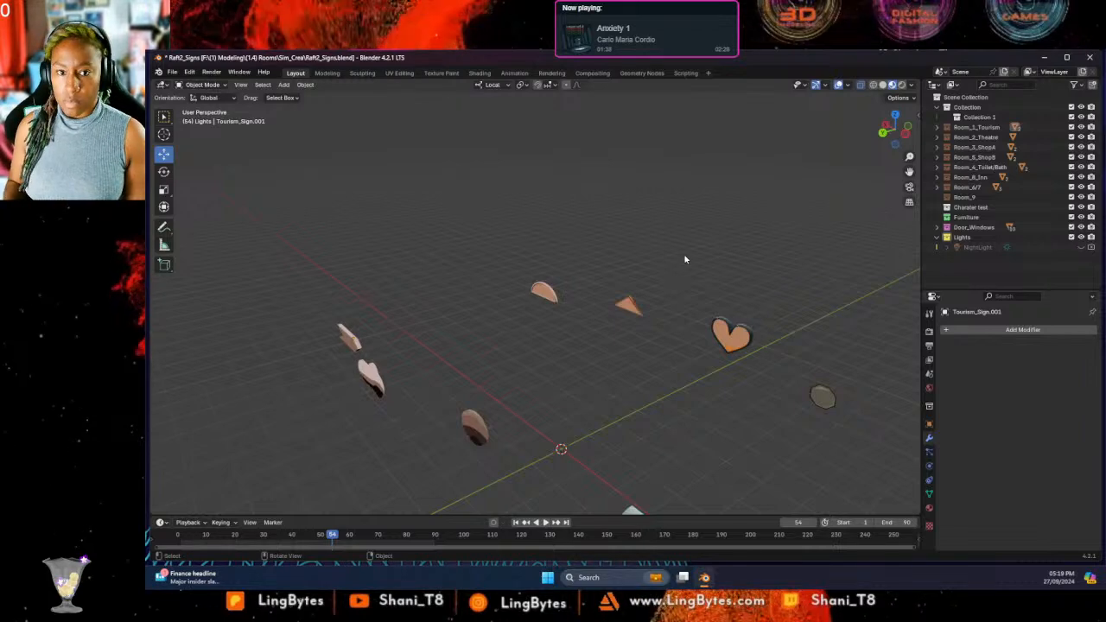
Move the half-circle Shop B sign along the global Y and X axes towards the world origin.
click(543, 294)
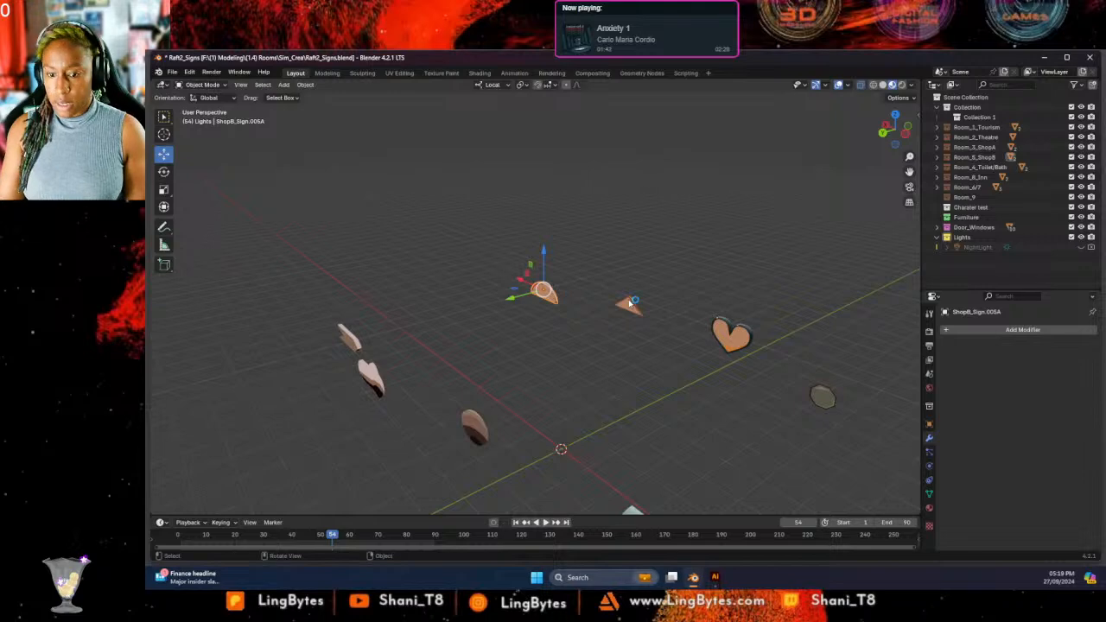
key(g)
key(y)
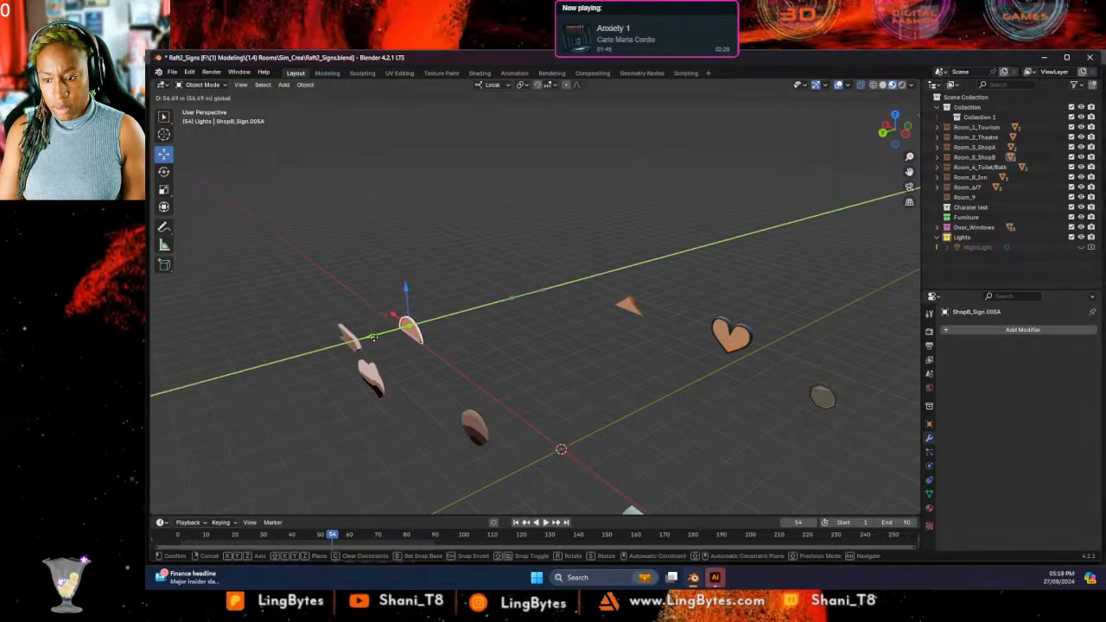
click(376, 336)
drag(397, 317, 560, 433)
Set the half-circle Shop B sign's location to 0 m on X, Y and Z in its object properties.
click(930, 423)
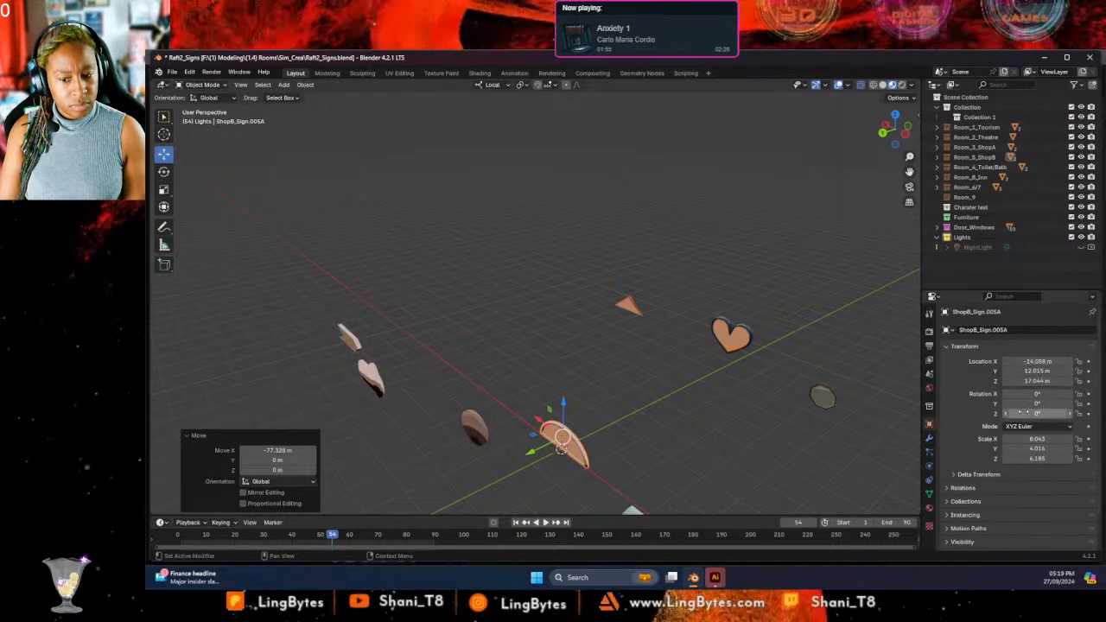
middle_drag(613, 433, 632, 410)
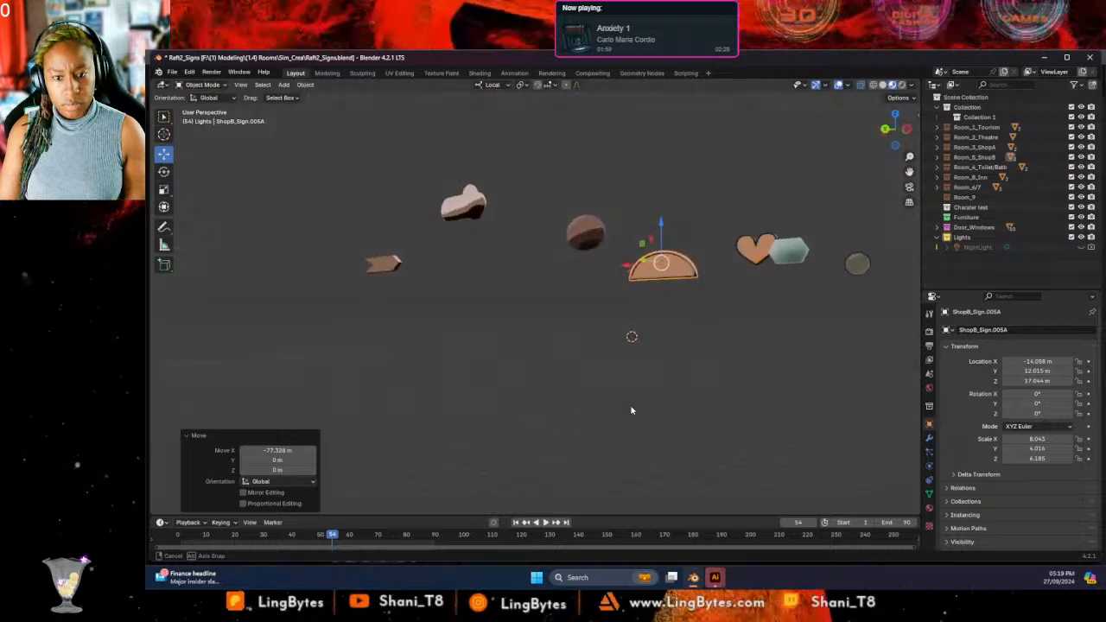
click(1043, 363)
text(0)
key(Tab)
text(0)
key(Tab)
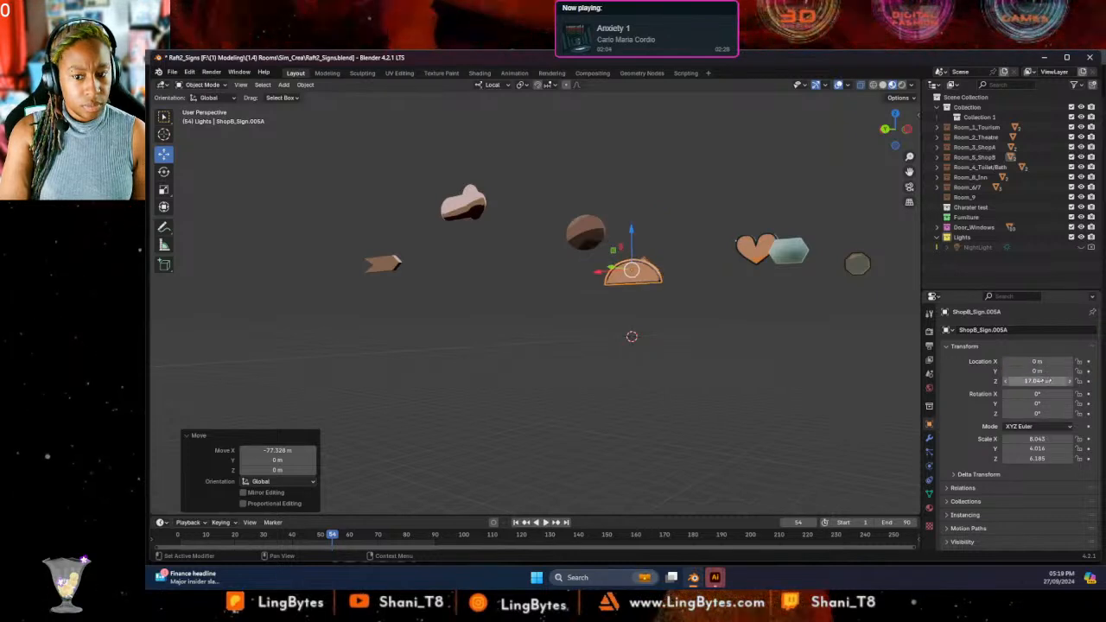
click(1043, 382)
key(Return)
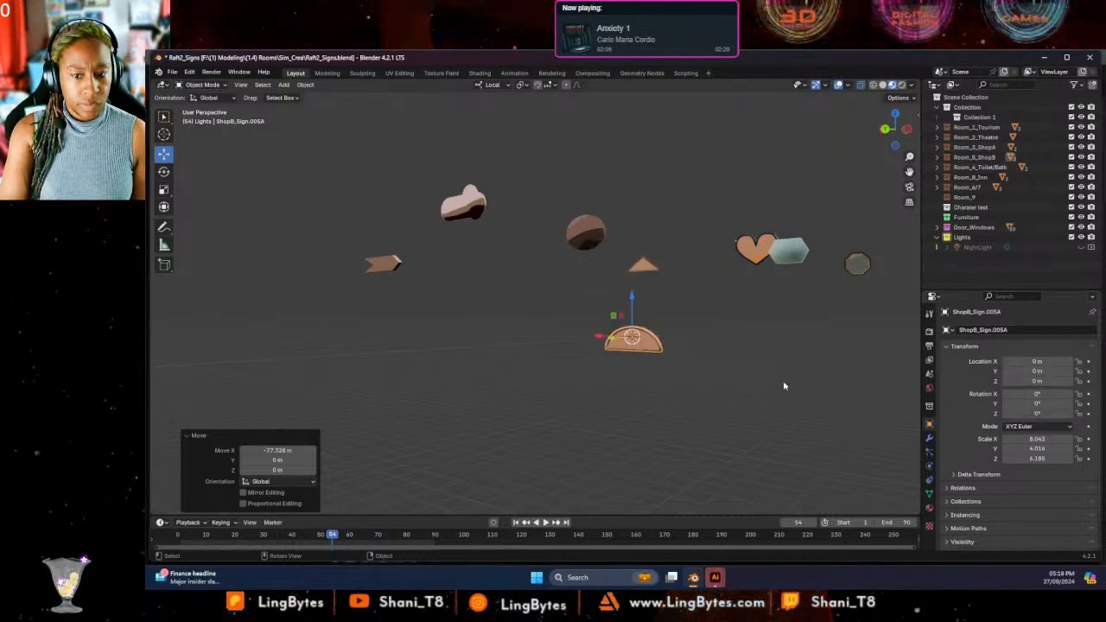
Set the round Shop A sign's X, Y and Z location to 0 m and its X rotation to 0°.
middle_drag(690, 374, 713, 378)
click(648, 296)
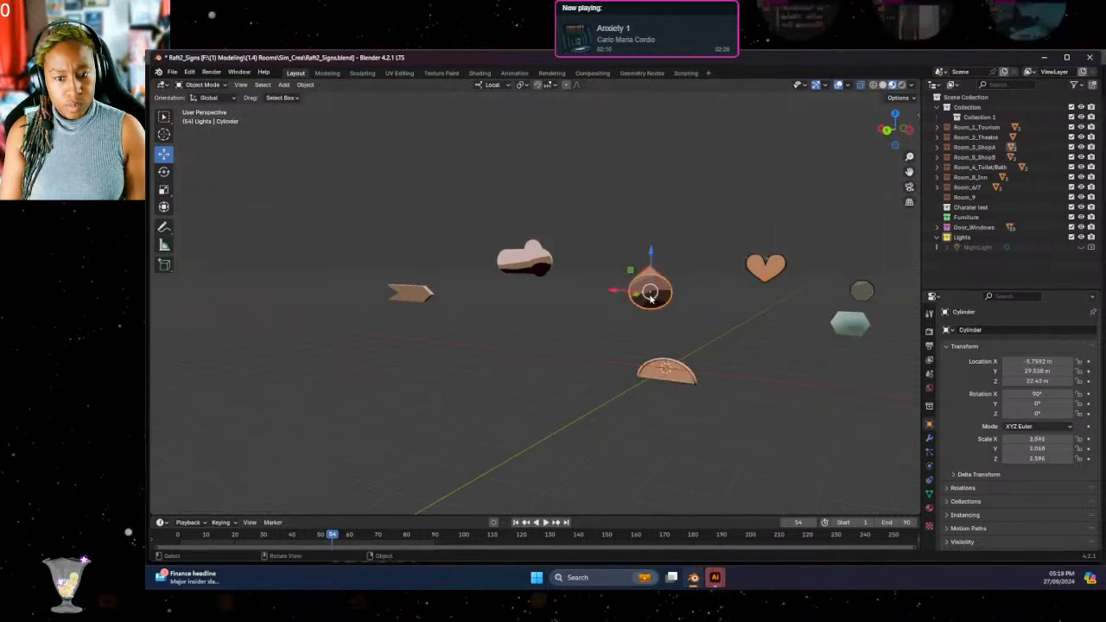
scroll(650, 299, up, 5)
scroll(649, 299, down, 6)
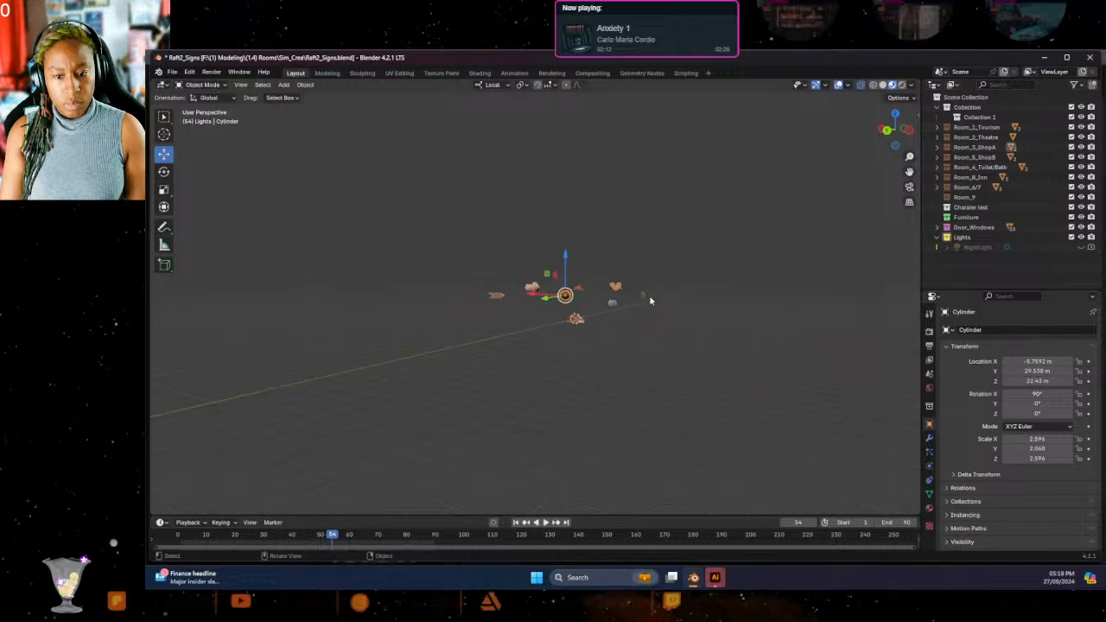
drag(388, 205, 754, 378)
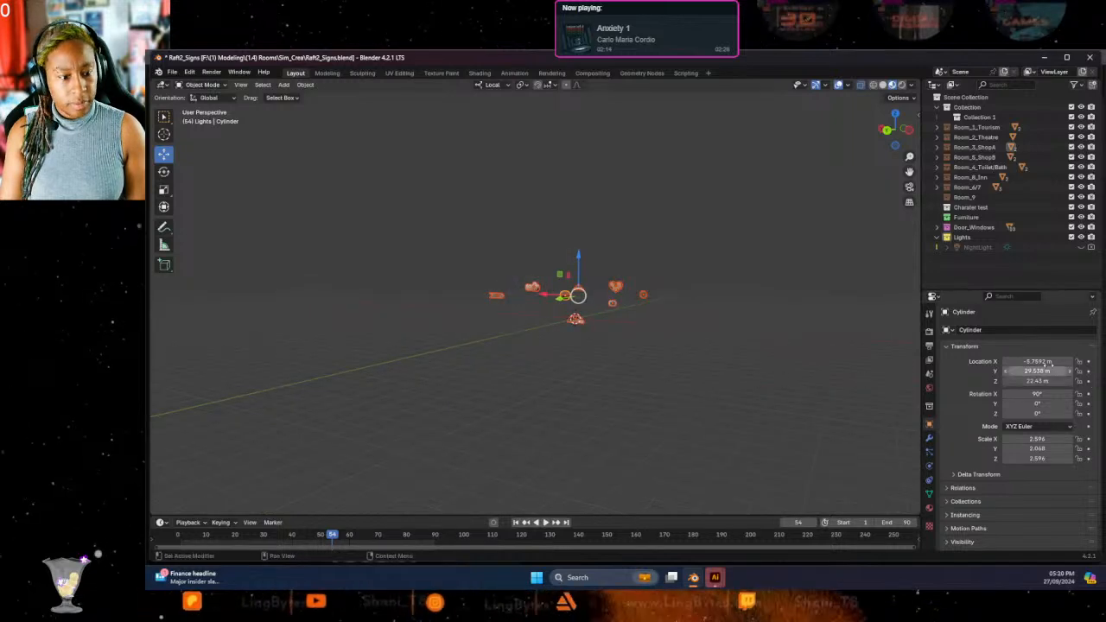
click(1052, 363)
text(0)
key(Tab)
text(0)
key(Tab)
click(1044, 381)
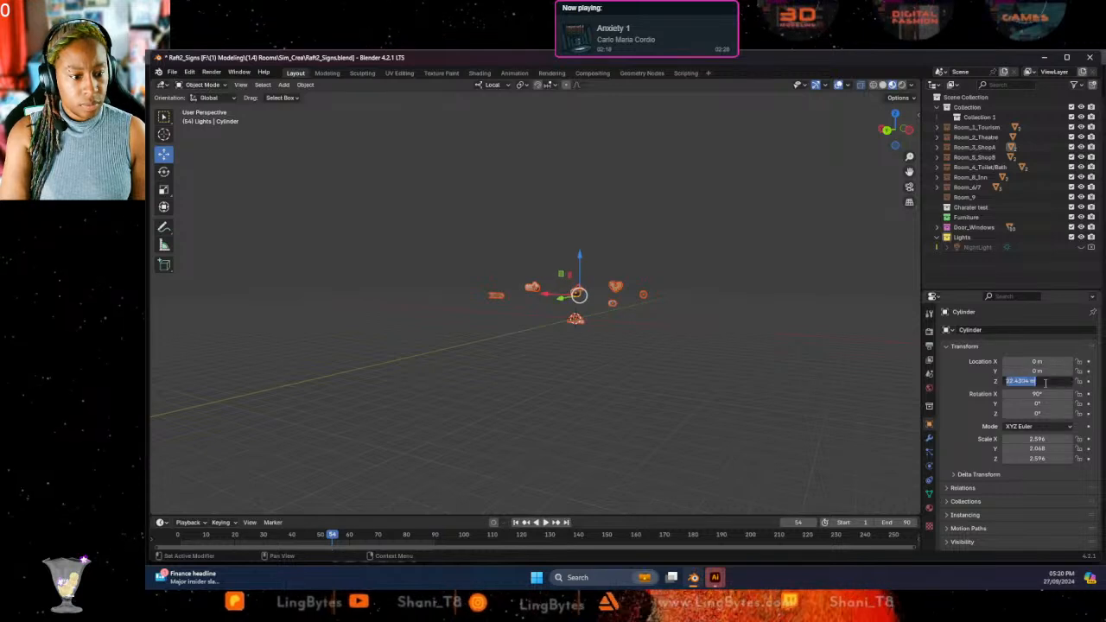
text(0)
key(Return)
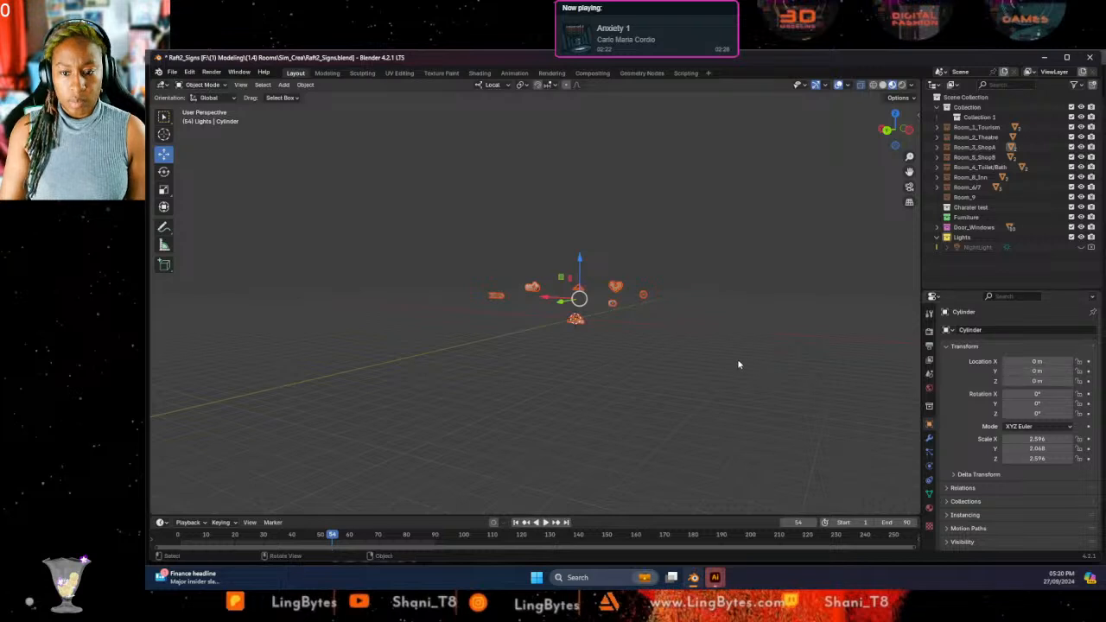
Set the cloud-shaped Theatre sign's location to 0 m on X, Y and Z.
scroll(666, 365, up, 5)
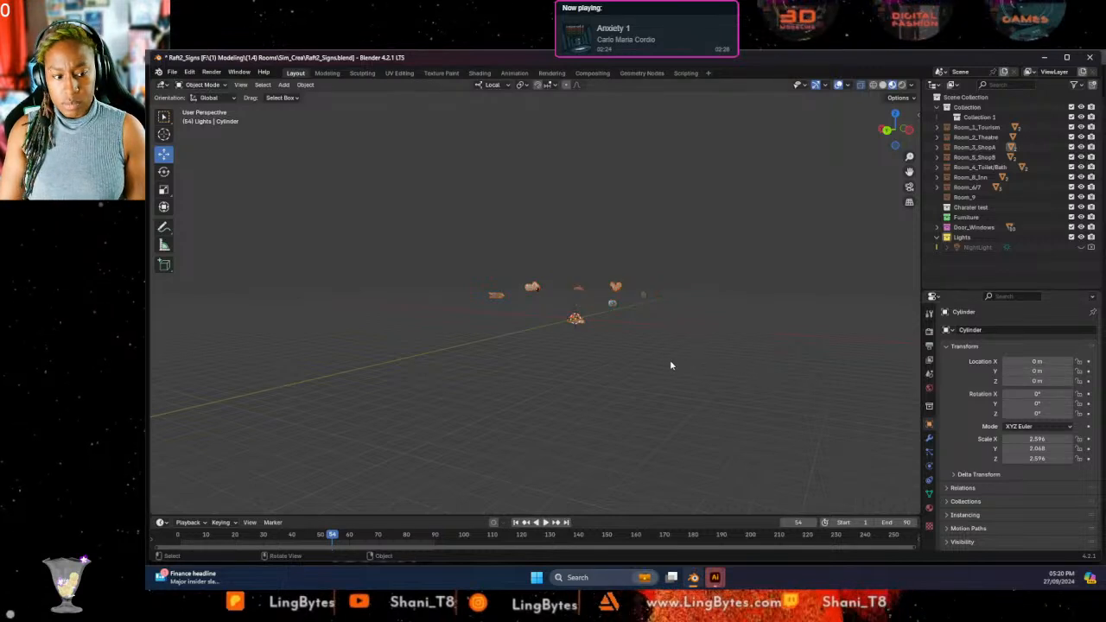
click(529, 273)
click(1044, 362)
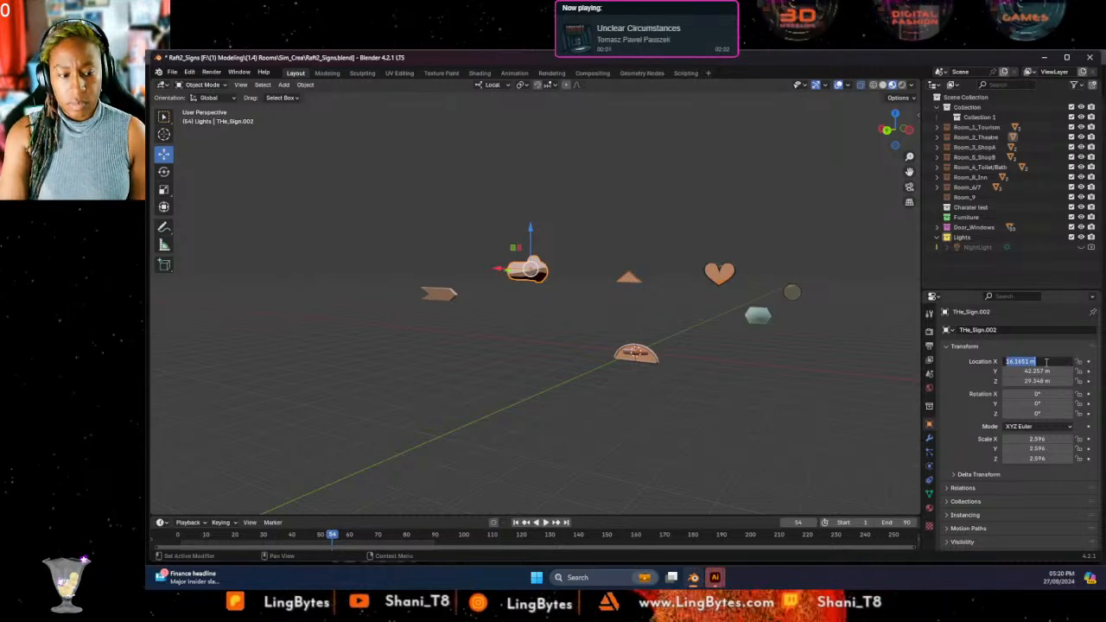
key(Tab)
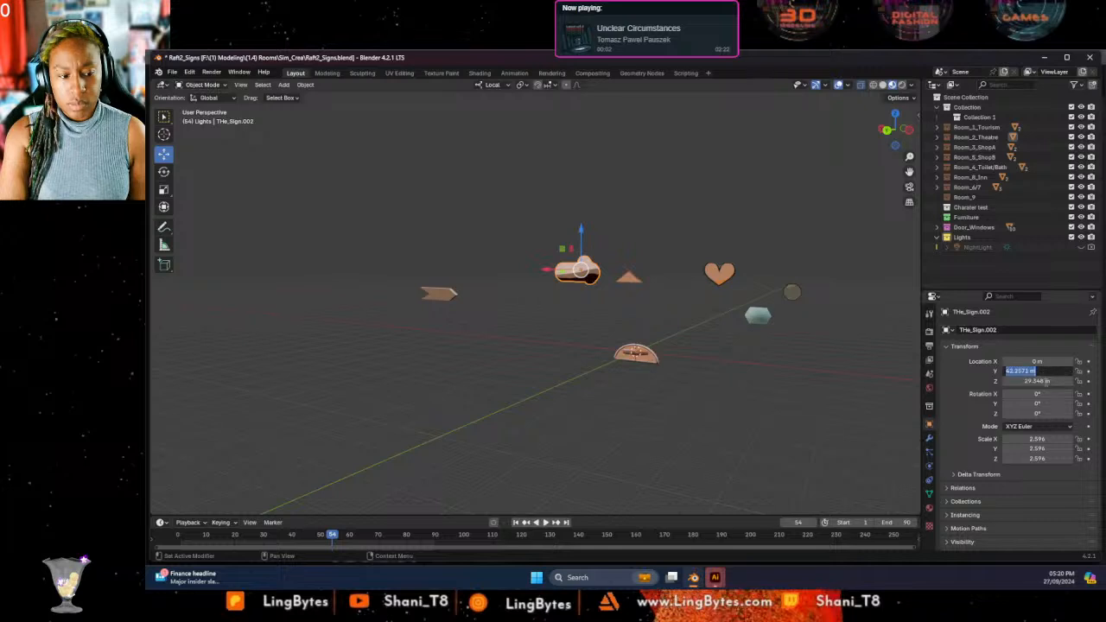
text(0)
key(Return)
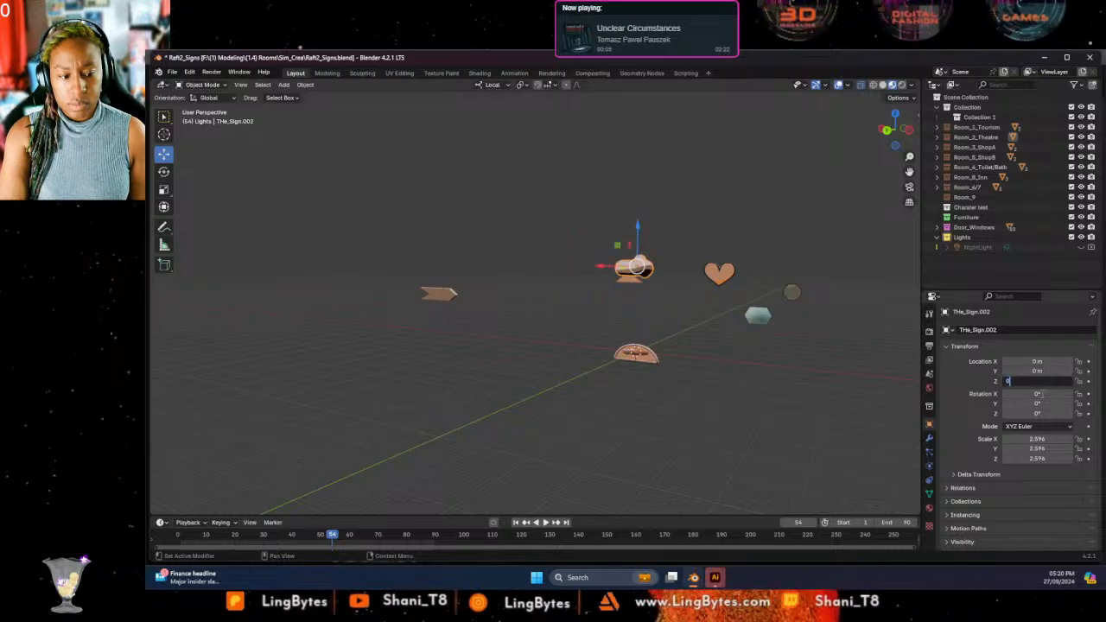
text(0)
key(Return)
Centre the heart-shaped Bakery sign on the world origin with X, Y and Z locations of 0 m.
click(719, 273)
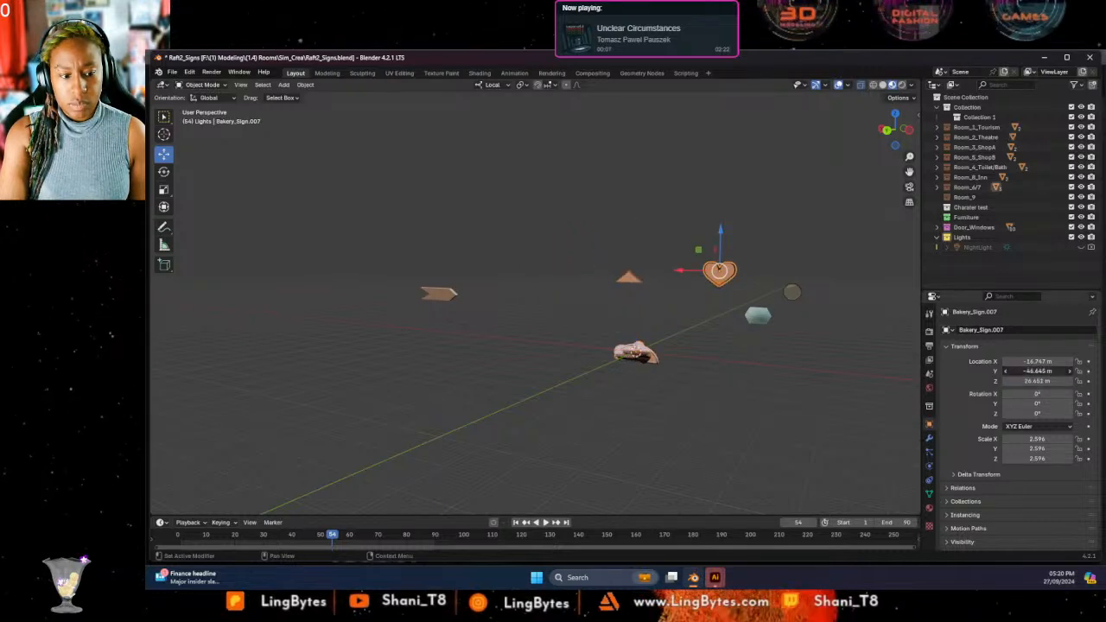
click(1048, 370)
text(0)
key(Return)
text(0)
key(Return)
click(1043, 381)
key(Return)
Place the octagonal Inn sign at the world origin by setting its X, Y and Z location to 0 m.
click(792, 291)
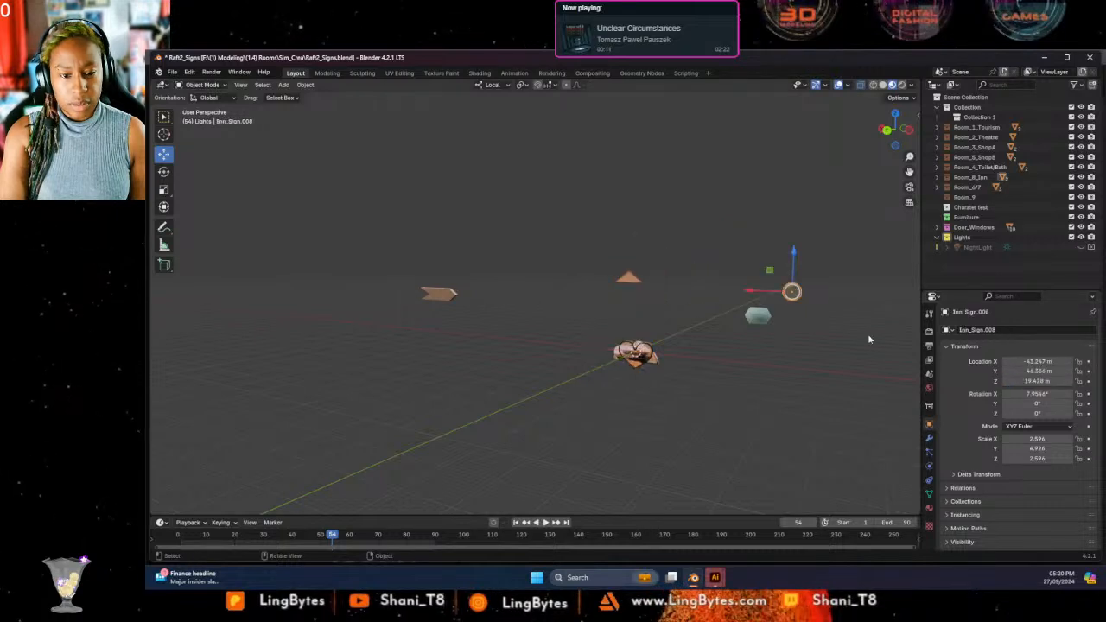
key(Return)
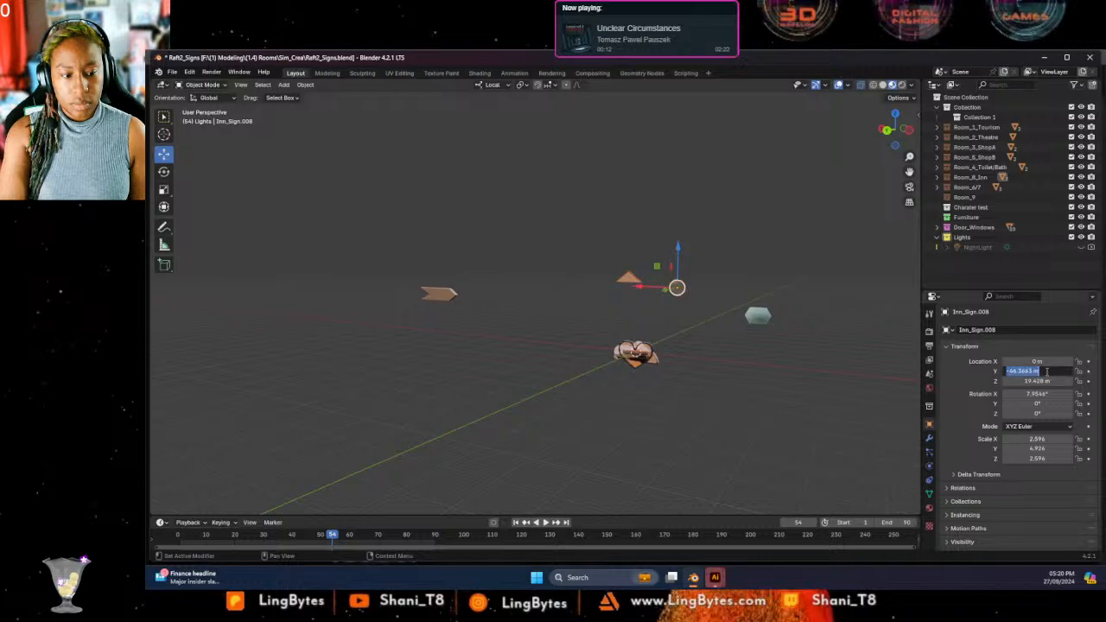
text(0)
key(Return)
key(Return)
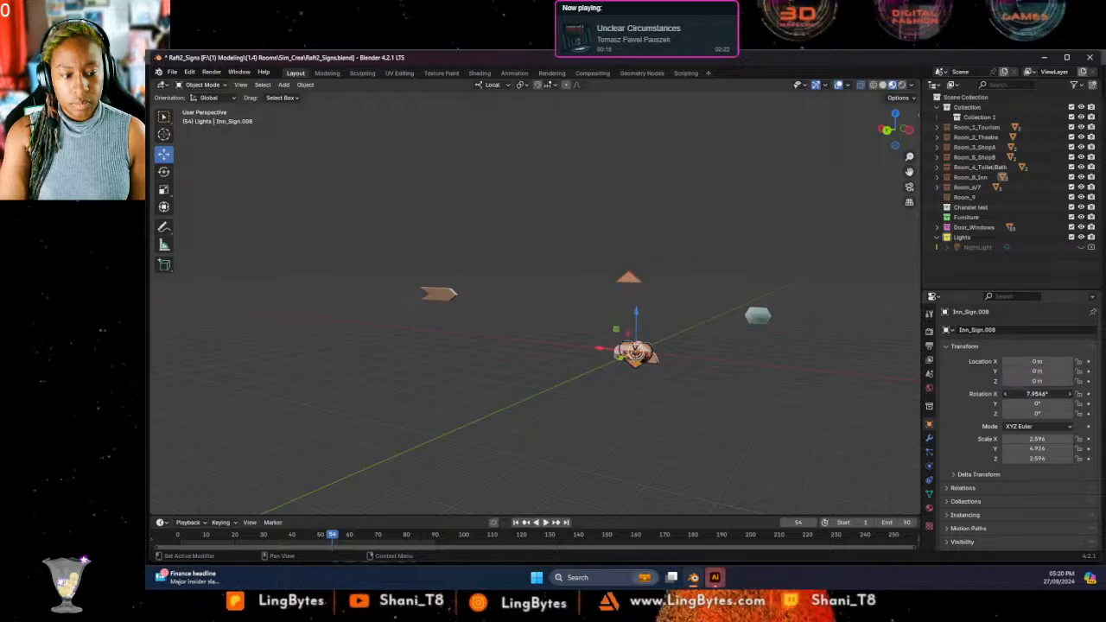
key(Return)
Set the triangular Restaurant sign's X, Y and Z location to 0 m.
click(630, 282)
double_click(1045, 361)
text(0)
key(Return)
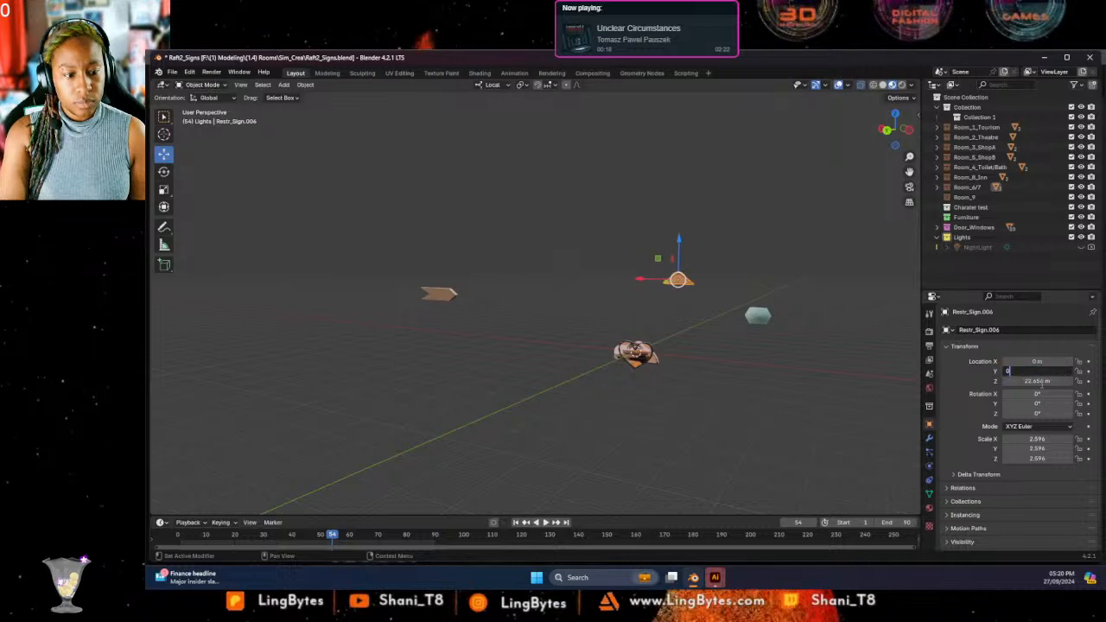
key(Return)
click(1042, 383)
text(0)
key(Return)
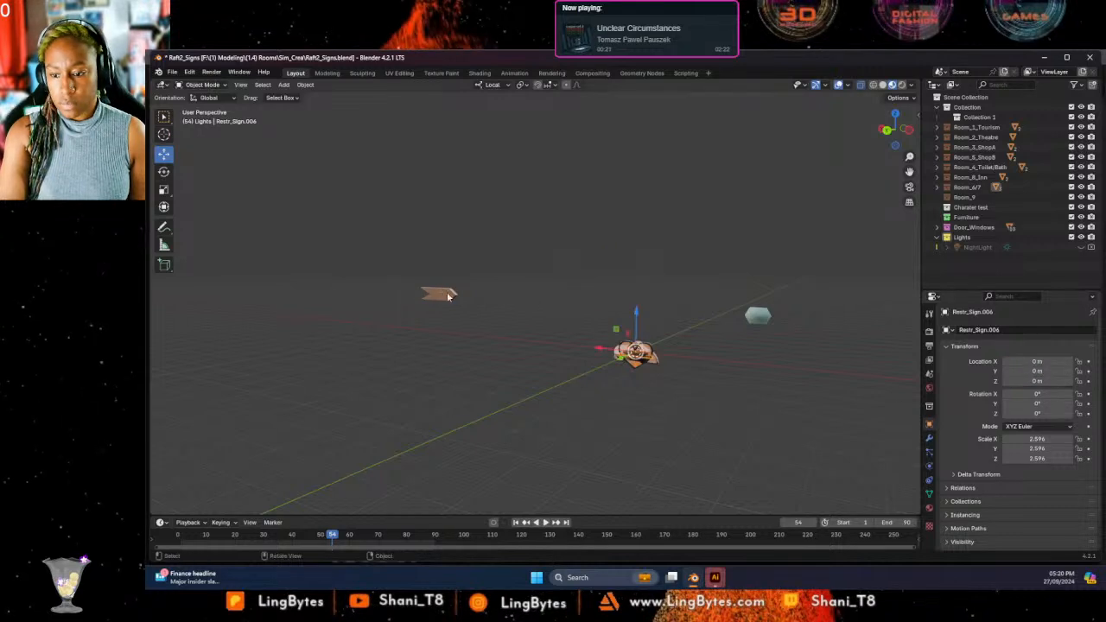
Set the arrow-shaped Tourism sign's X, Y and Z location to 0 m.
click(443, 295)
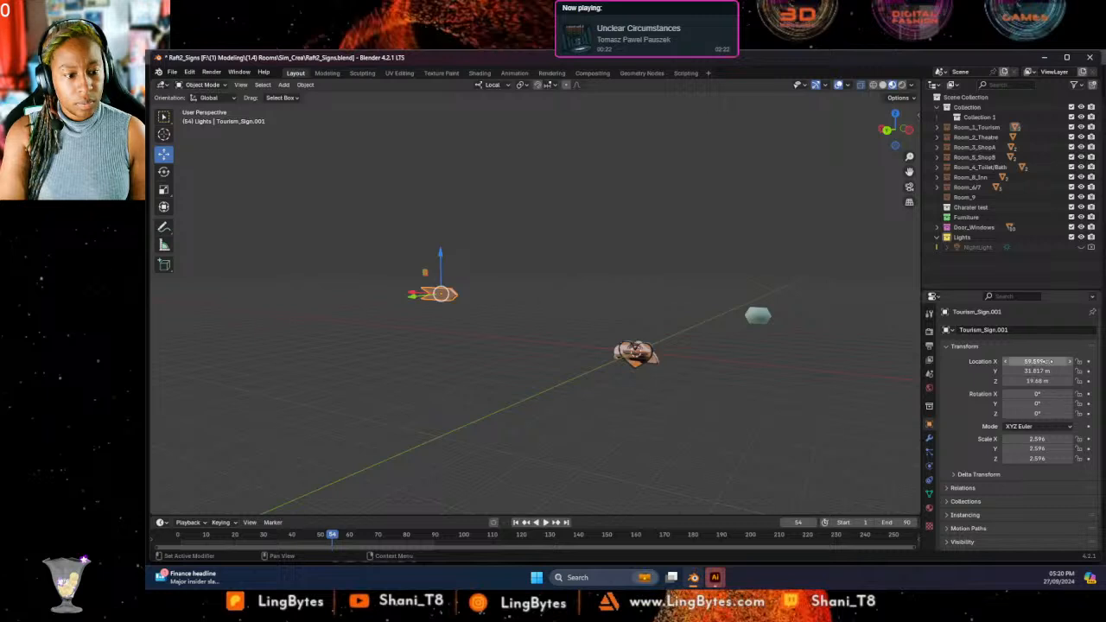
double_click(1040, 361)
text(0)
key(Return)
click(1039, 370)
text(0)
key(Return)
click(1042, 381)
text(0)
key(Return)
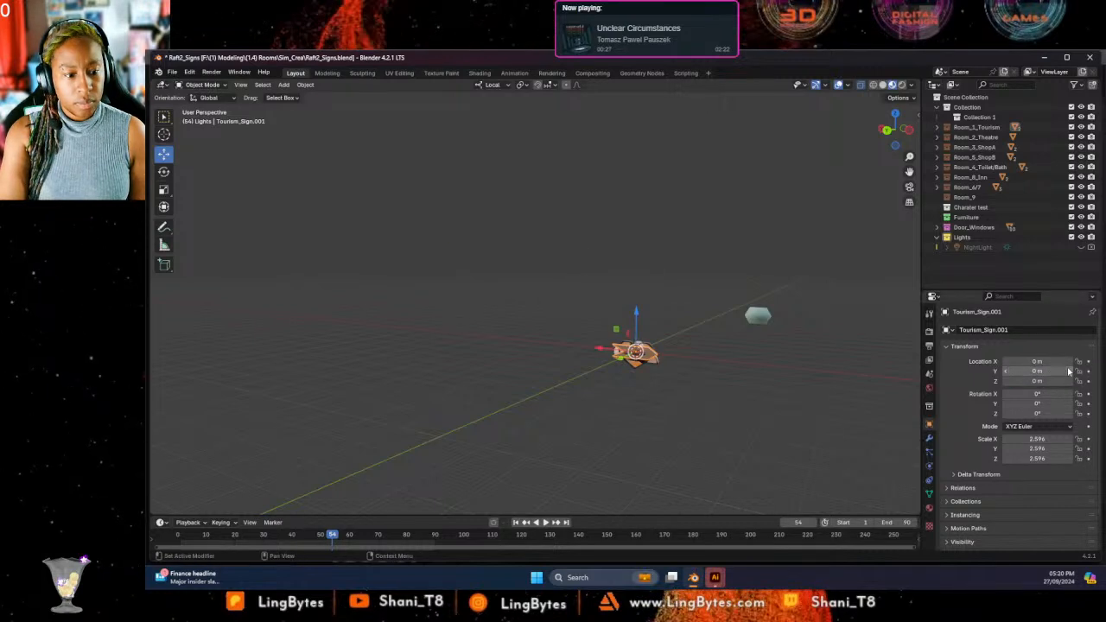
Set the hexagonal Bath/Toilet sign's X, Y and Z location to 0 m.
click(759, 315)
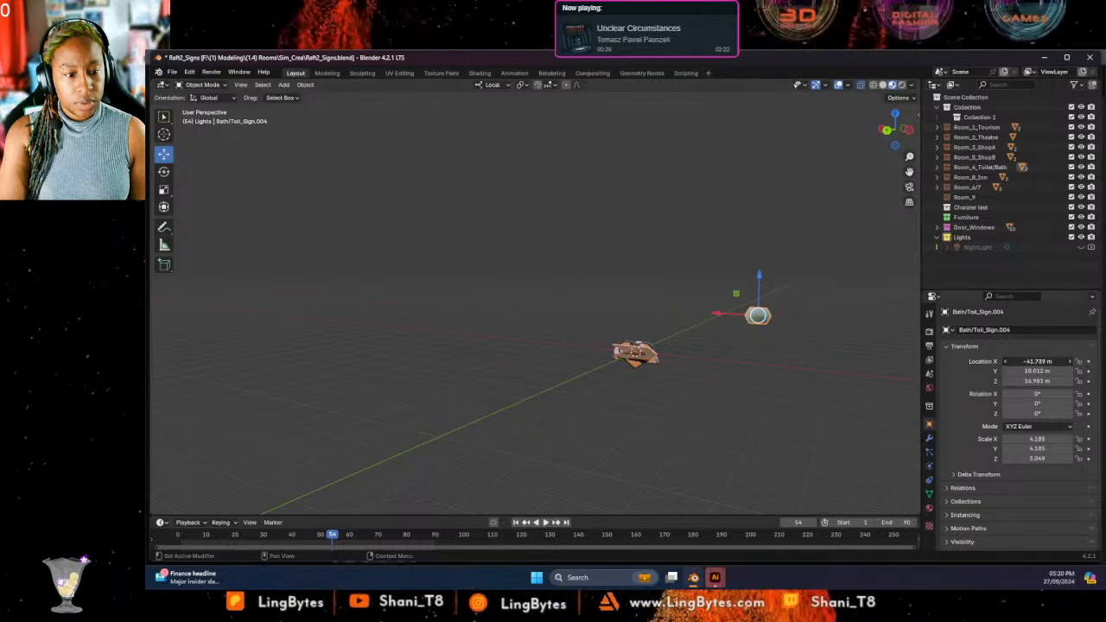
click(1039, 361)
text(0)
key(Return)
click(1043, 370)
text(0)
key(Return)
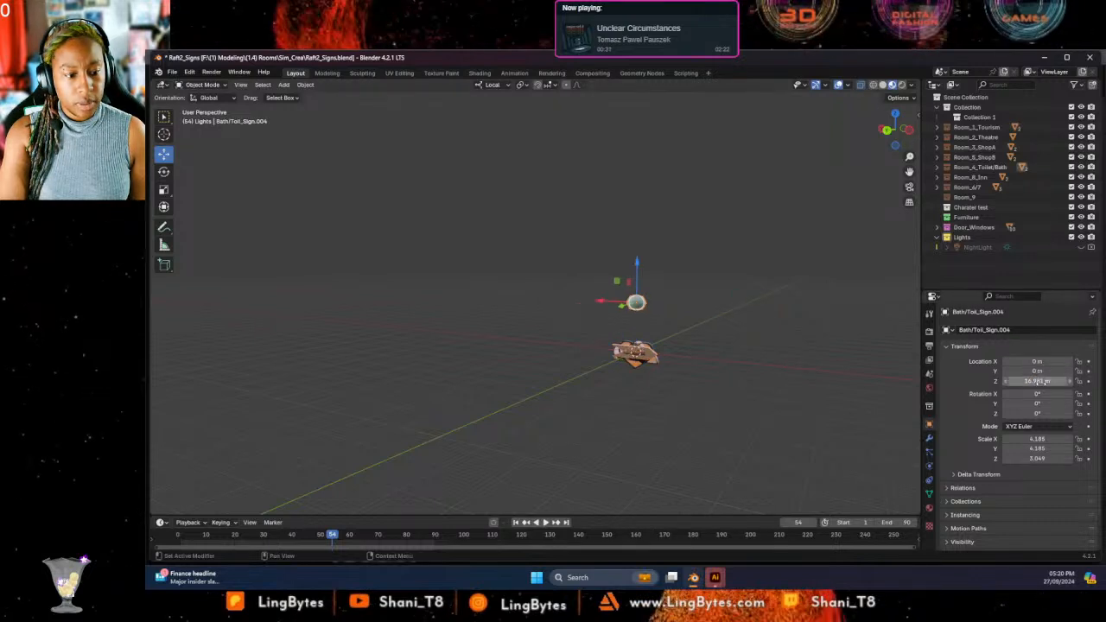
click(1040, 381)
text(0)
key(Return)
Examine the signs stacked at the origin and move the Creative Cloud Desktop preview of Untitled-42 out of the way.
middle_drag(606, 392, 429, 129)
scroll(540, 357, up, 6)
scroll(539, 357, up, 5)
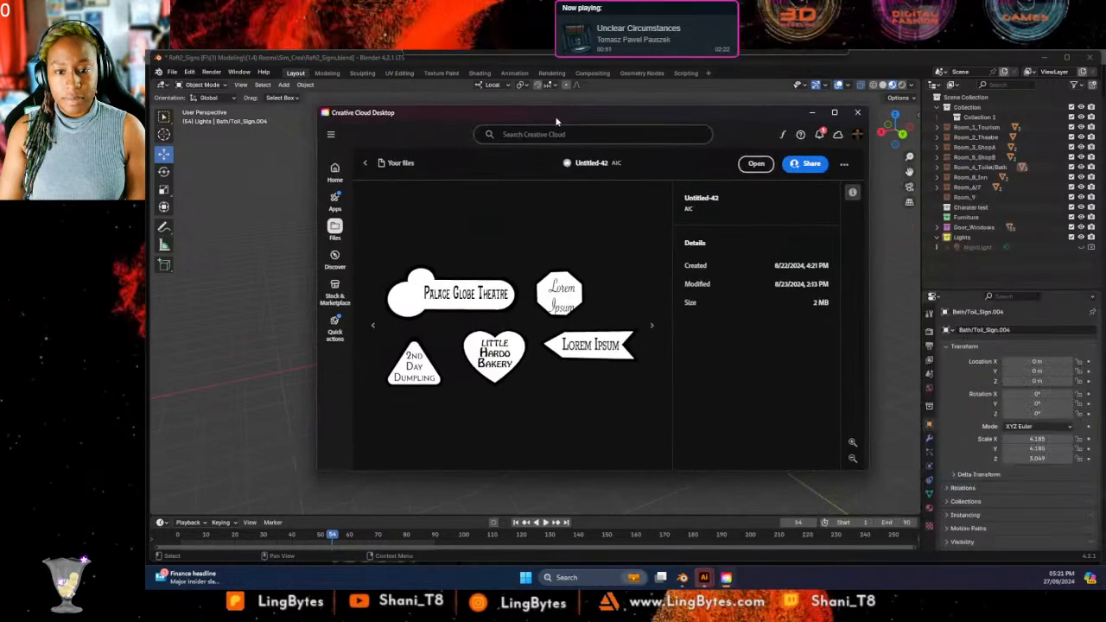
drag(555, 116, 0, 437)
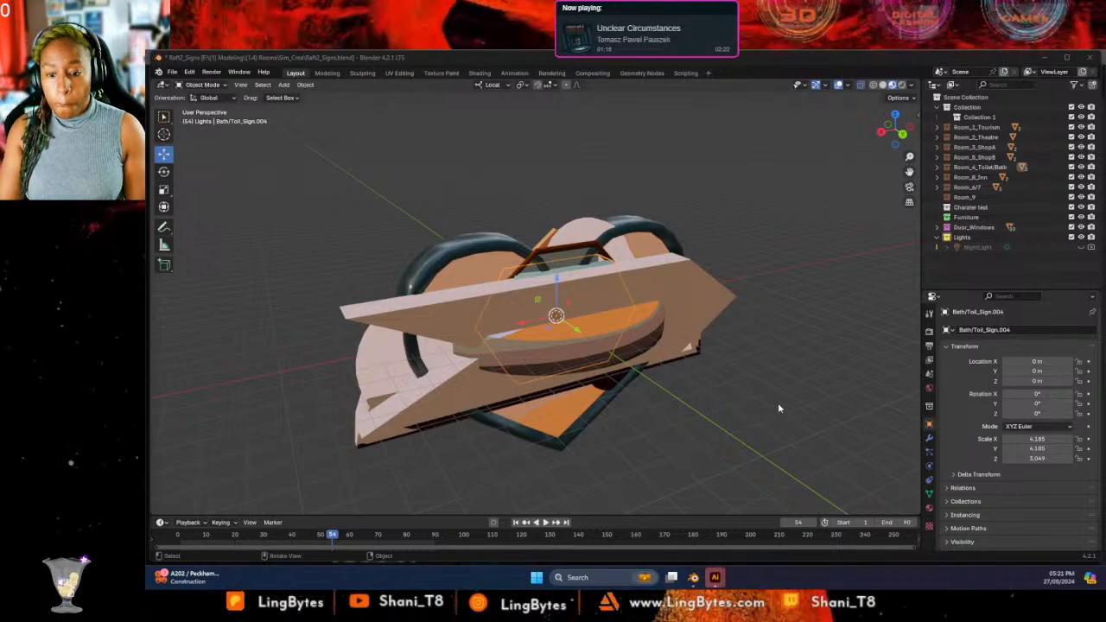
Move the round Shop A sign out of the stack along X and set its X location to 15 m.
click(705, 200)
click(594, 343)
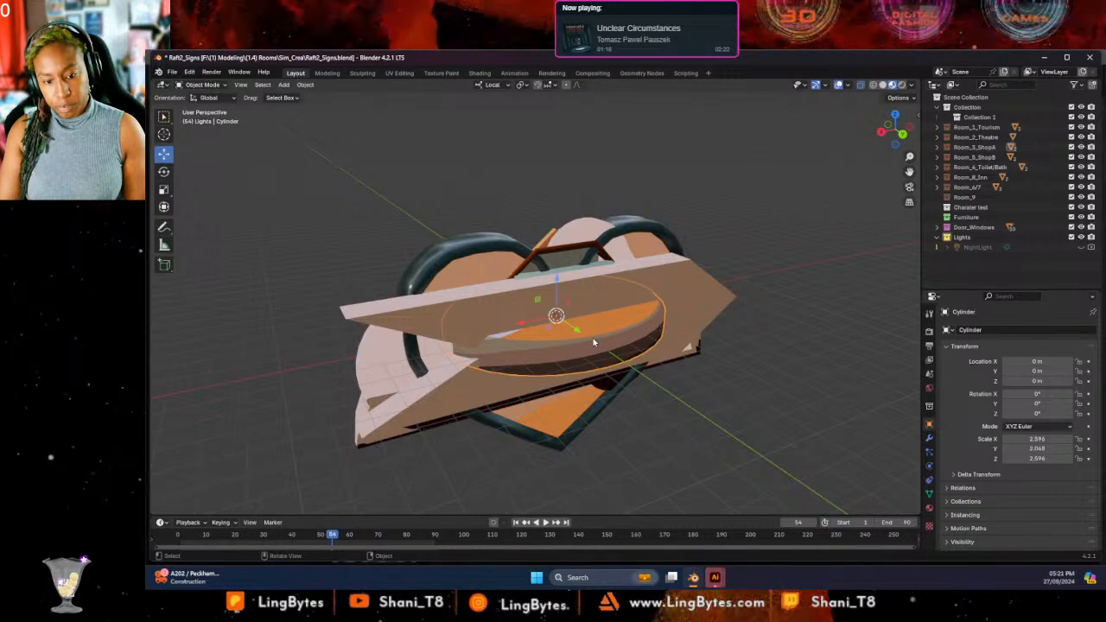
middle_drag(592, 339, 557, 352)
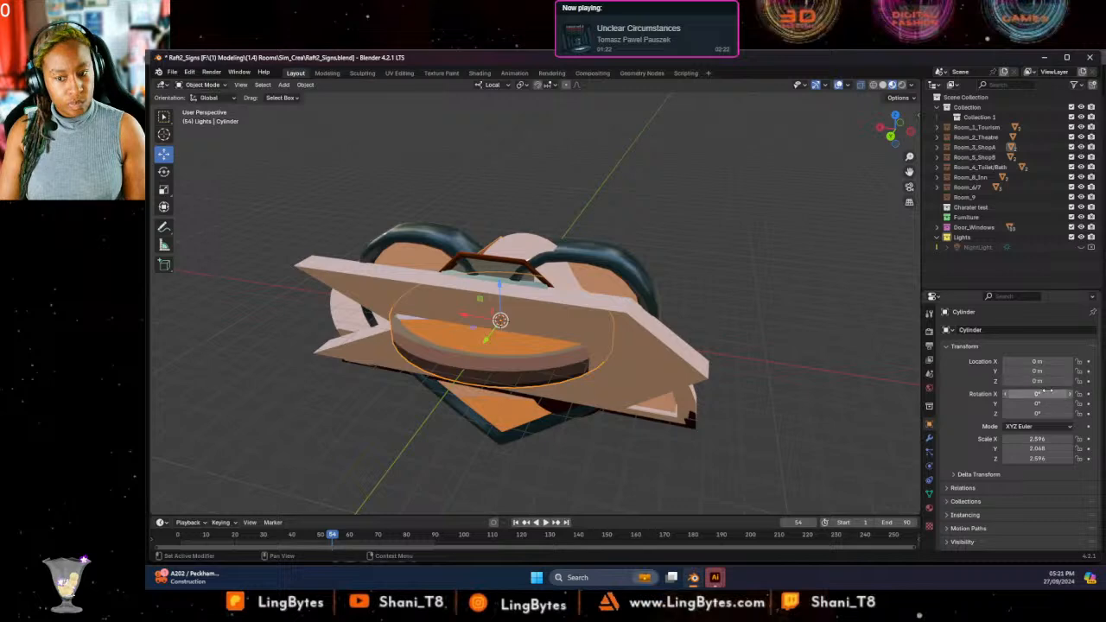
scroll(698, 390, up, 2)
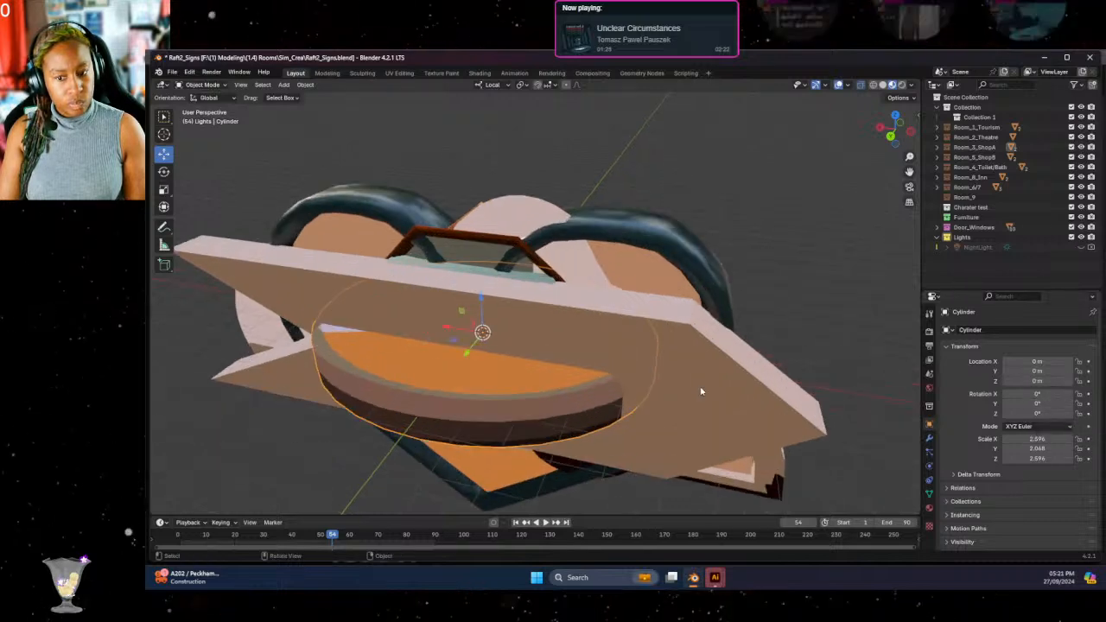
scroll(698, 389, down, 7)
middle_drag(634, 267, 437, 366)
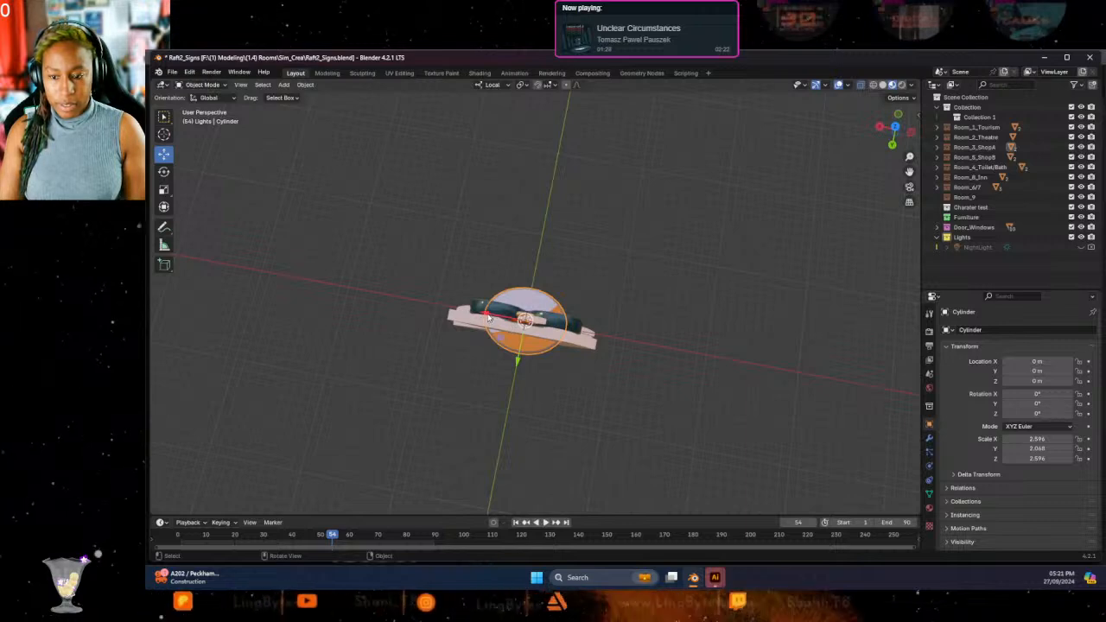
drag(488, 318, 352, 304)
double_click(1022, 362)
text(15)
key(Tab)
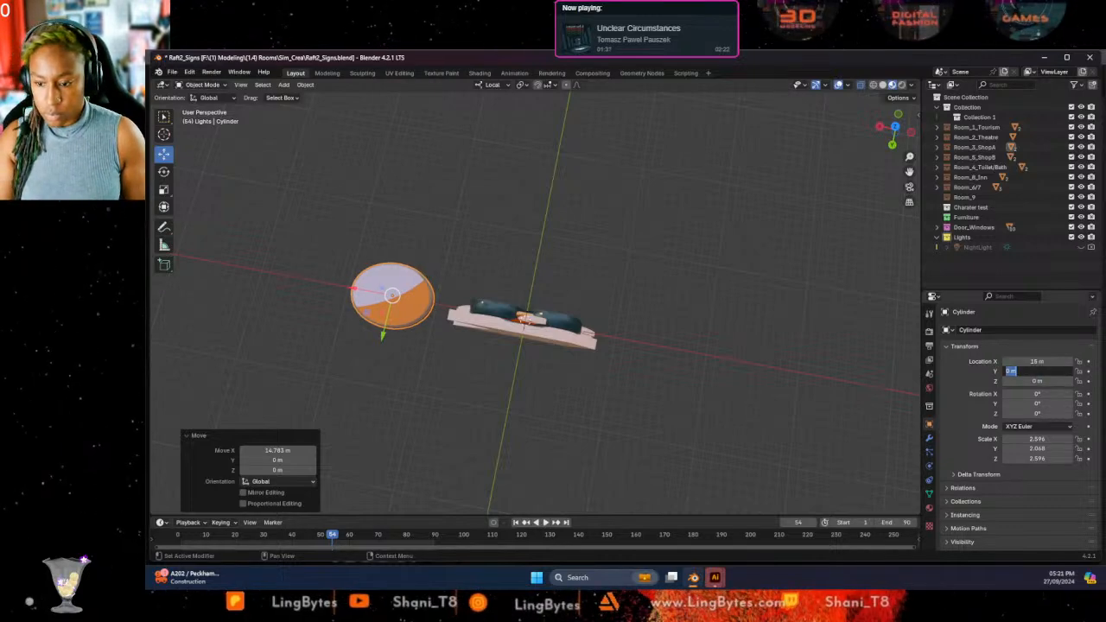
Select all the signs still stacked at the origin and rotate them about 90° around their local X axis.
click(501, 315)
click(504, 313)
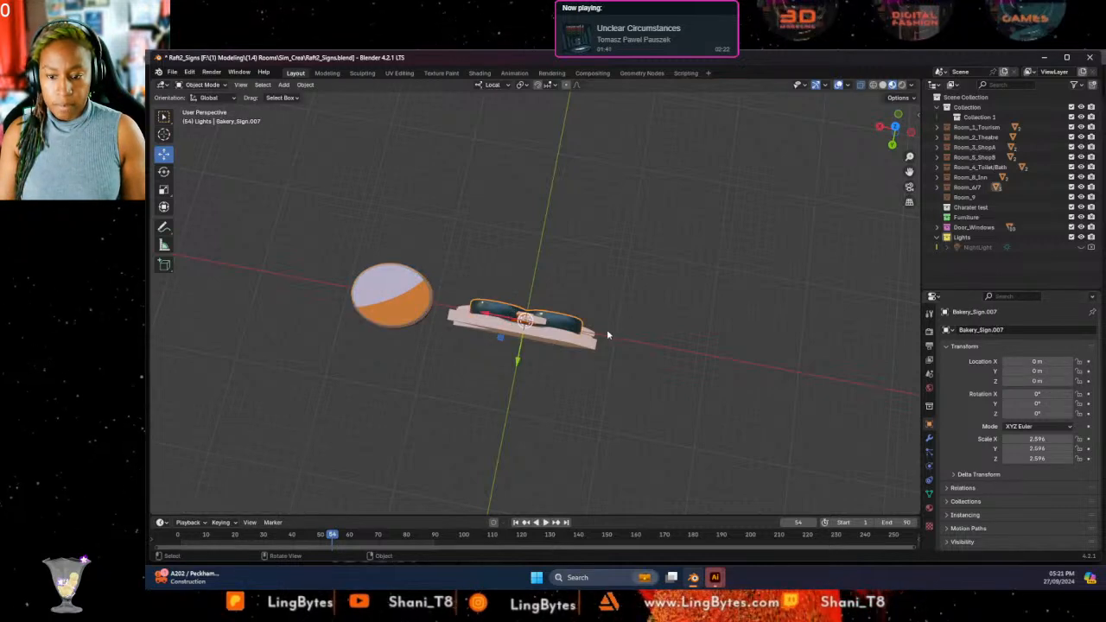
drag(648, 320, 445, 387)
drag(697, 242, 439, 397)
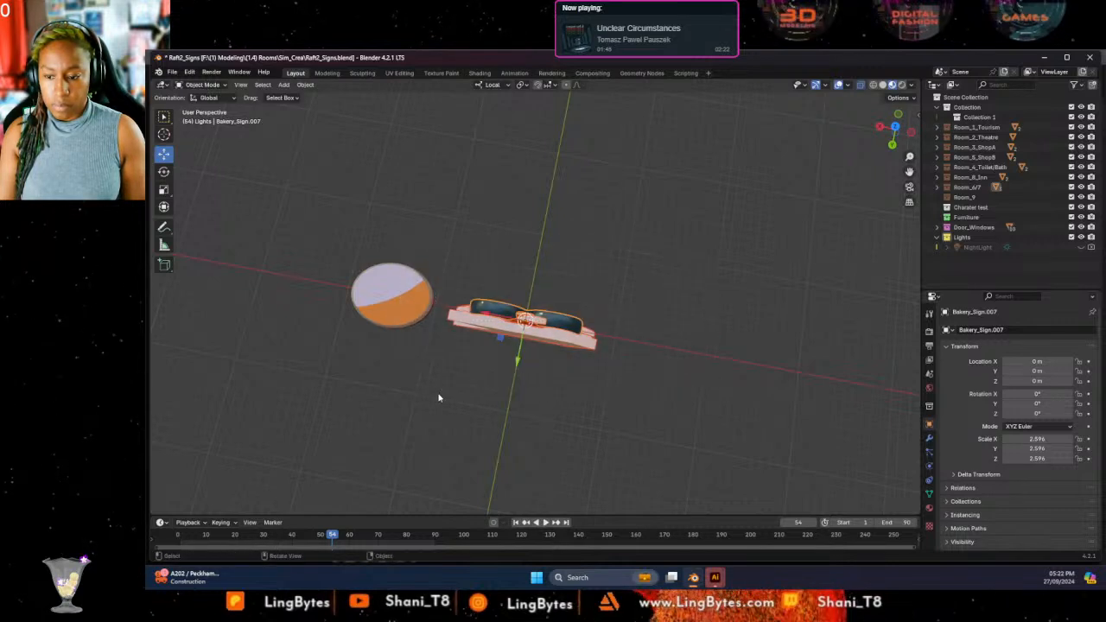
click(164, 171)
right_click(522, 347)
middle_drag(641, 246, 485, 269)
drag(486, 269, 546, 260)
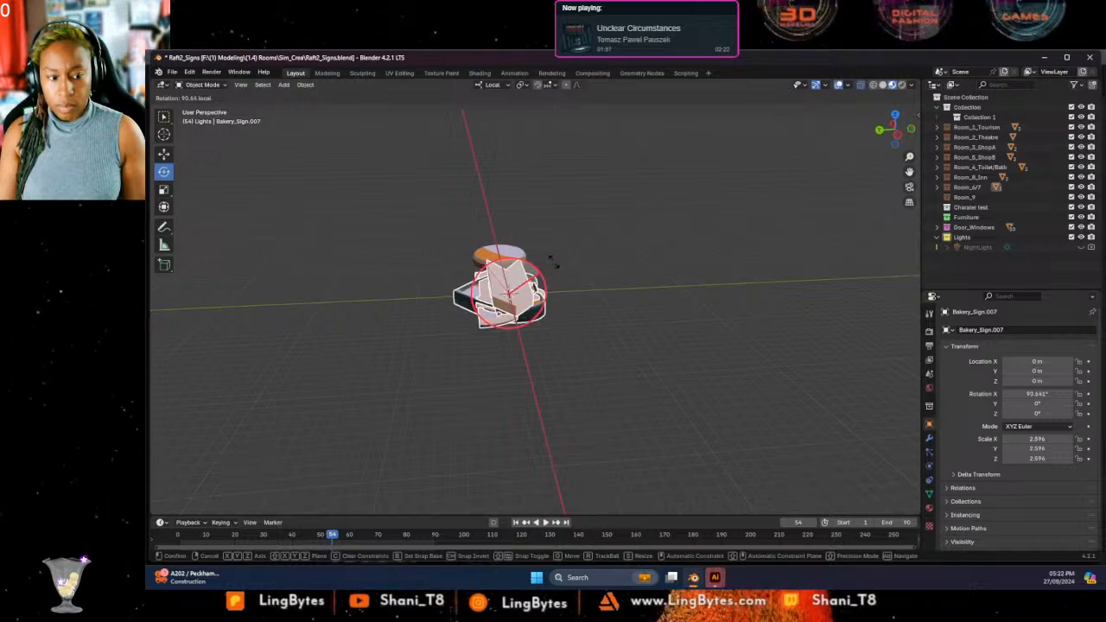
drag(568, 272, 612, 296)
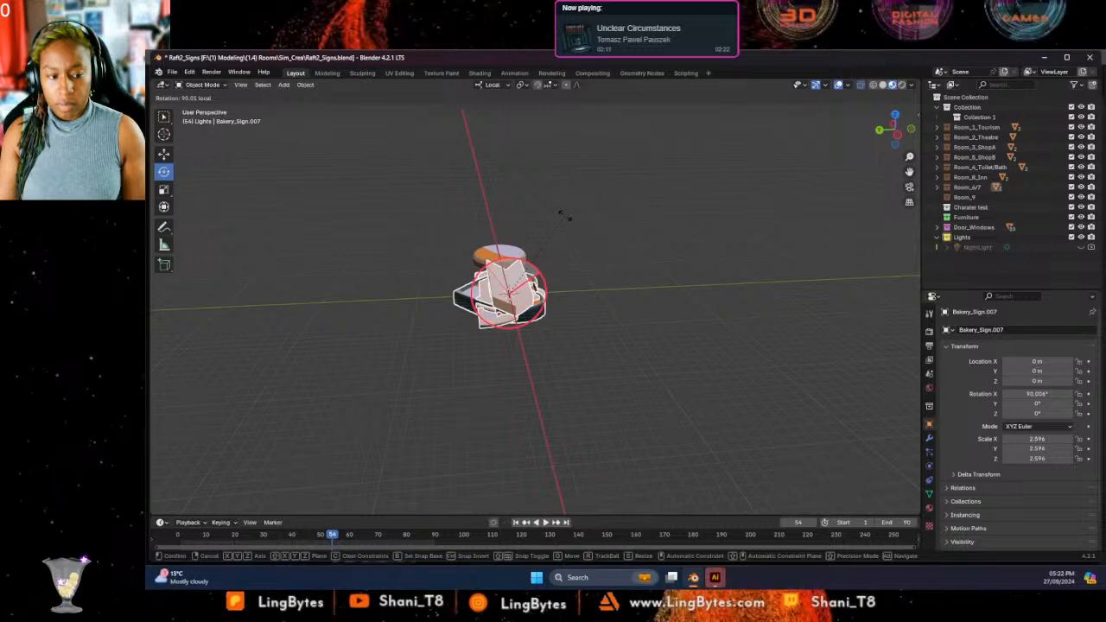
shift+drag(565, 215, 568, 220)
click(554, 346)
Flip the arrow-shaped Tourism sign over by setting its X rotation to -90°.
middle_drag(493, 366, 591, 411)
click(505, 287)
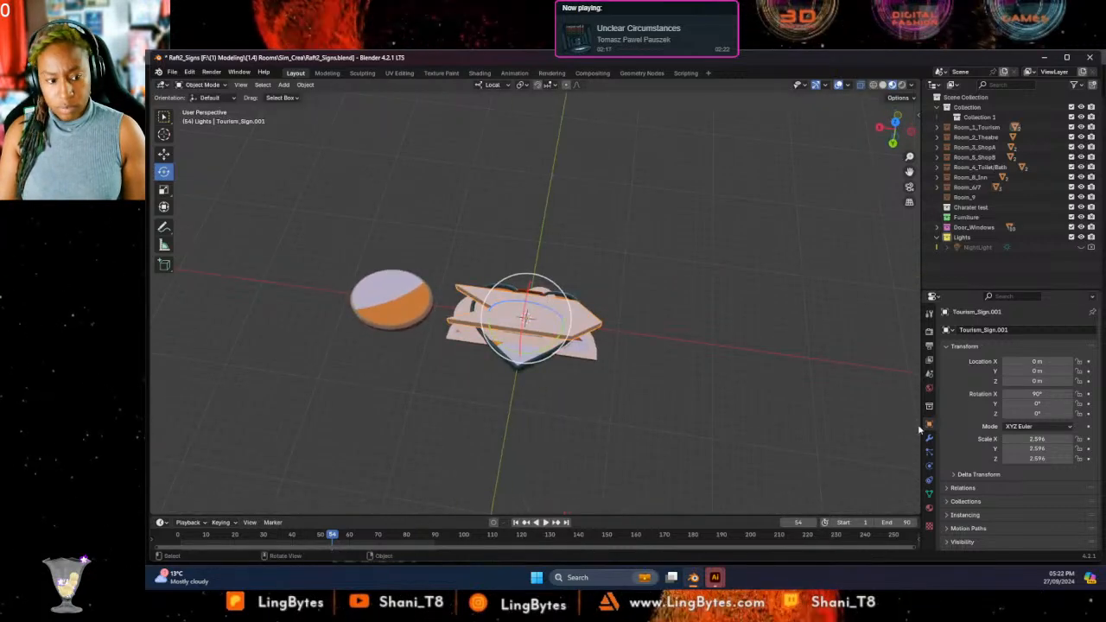
click(1036, 394)
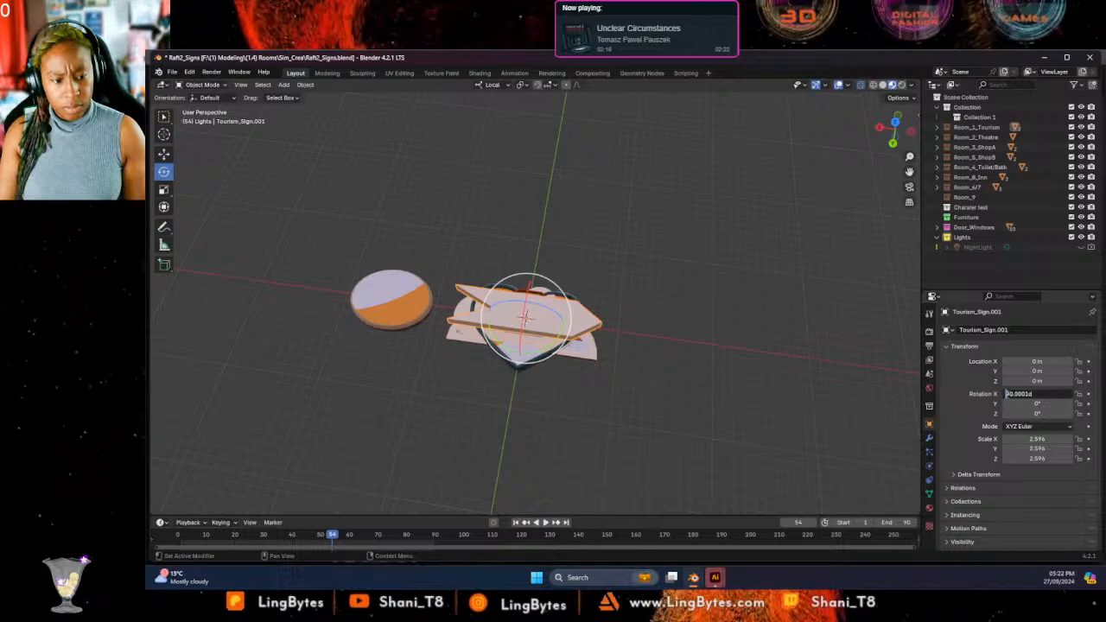
text(-)
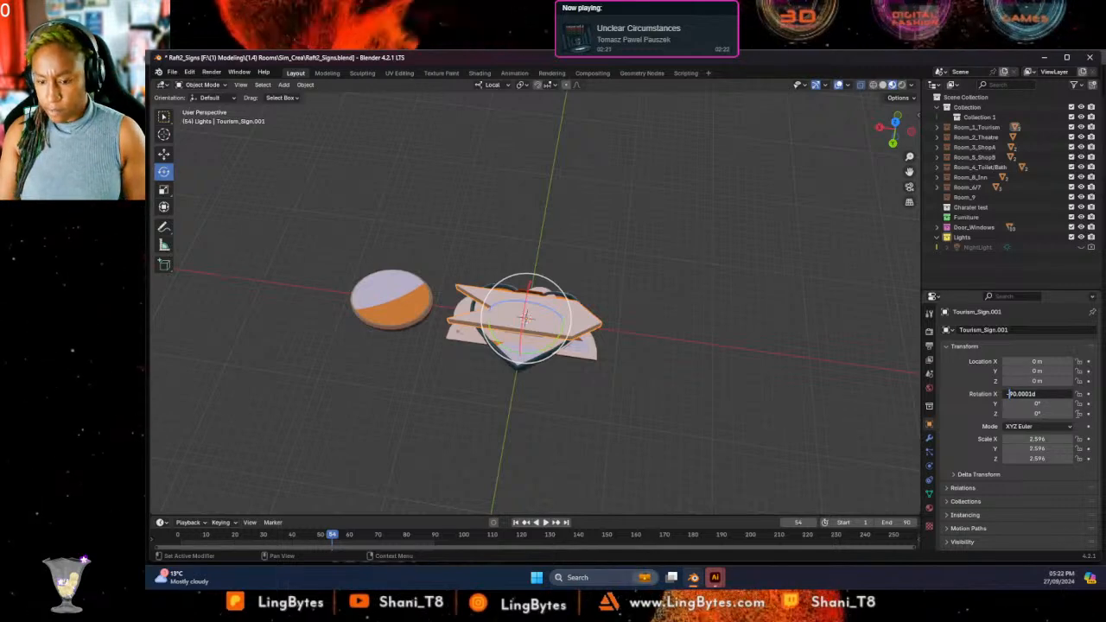
key(Tab)
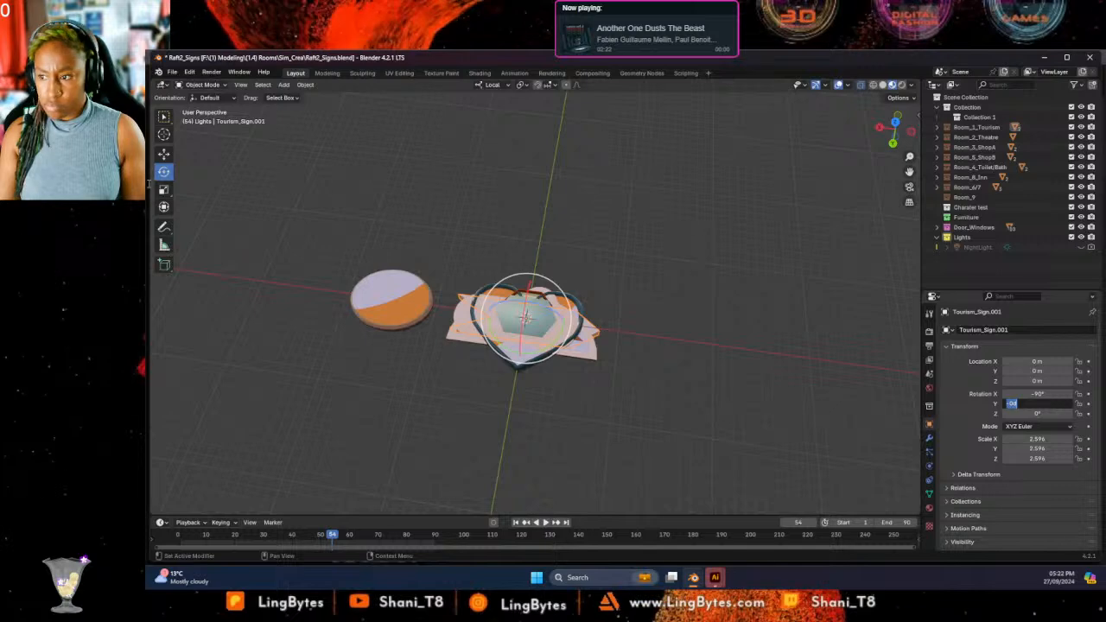
key(Return)
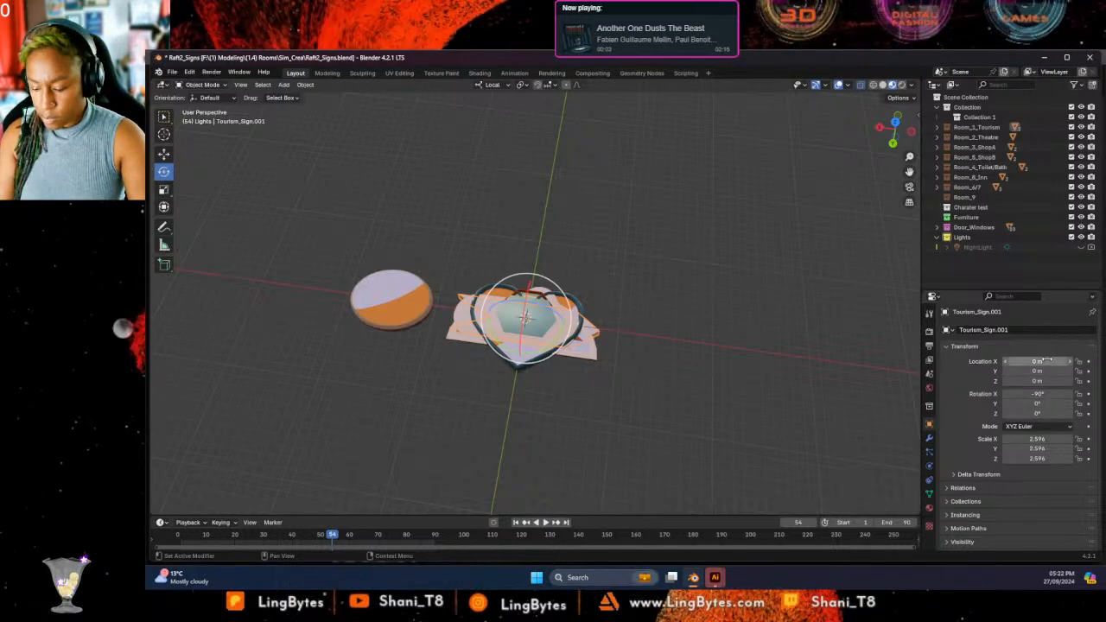
Move the arrow-shaped Tourism sign out of the stack by setting its X location to -15 m.
click(1048, 360)
text(-15)
key(Tab)
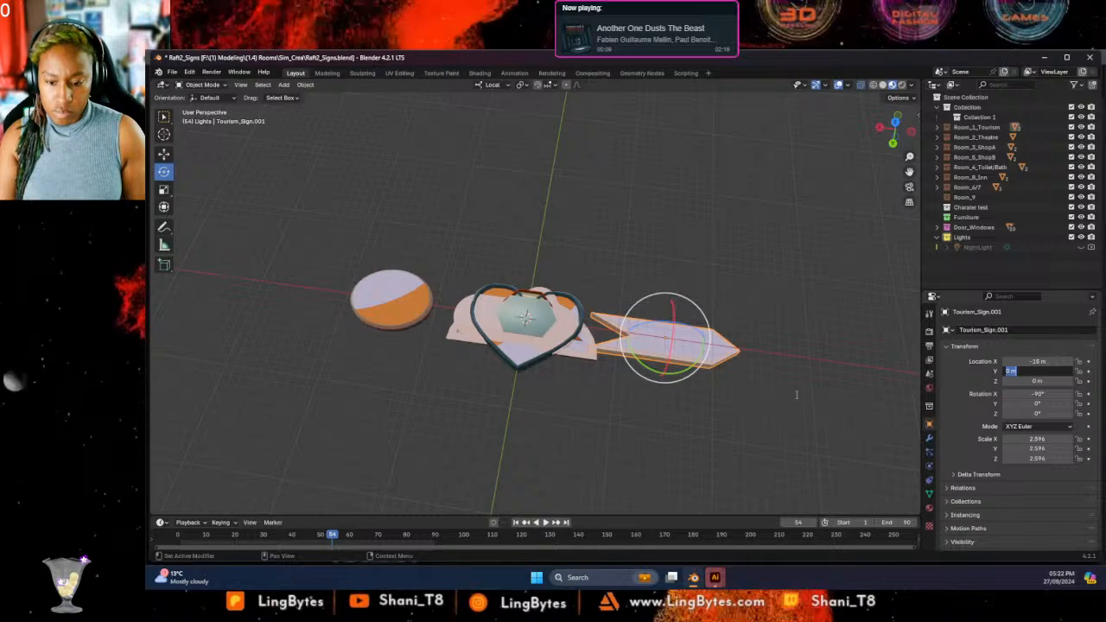
Move the semicircular Shop B sign out of the stack along Y and set its Y location to -15 m.
click(588, 361)
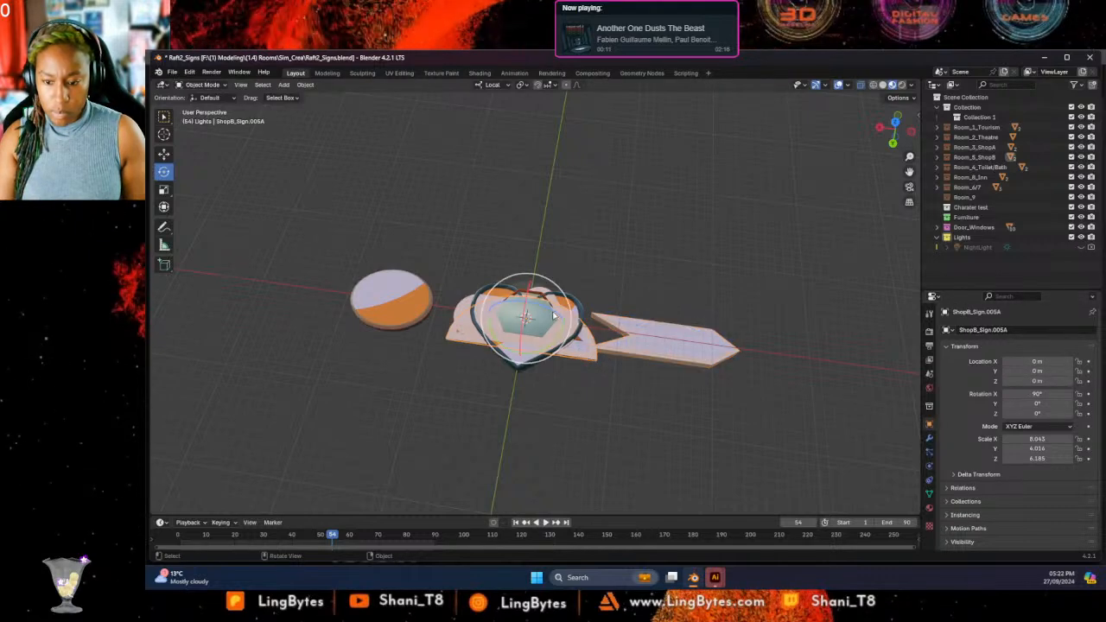
click(163, 153)
drag(517, 370, 548, 270)
double_click(1041, 371)
text(-15)
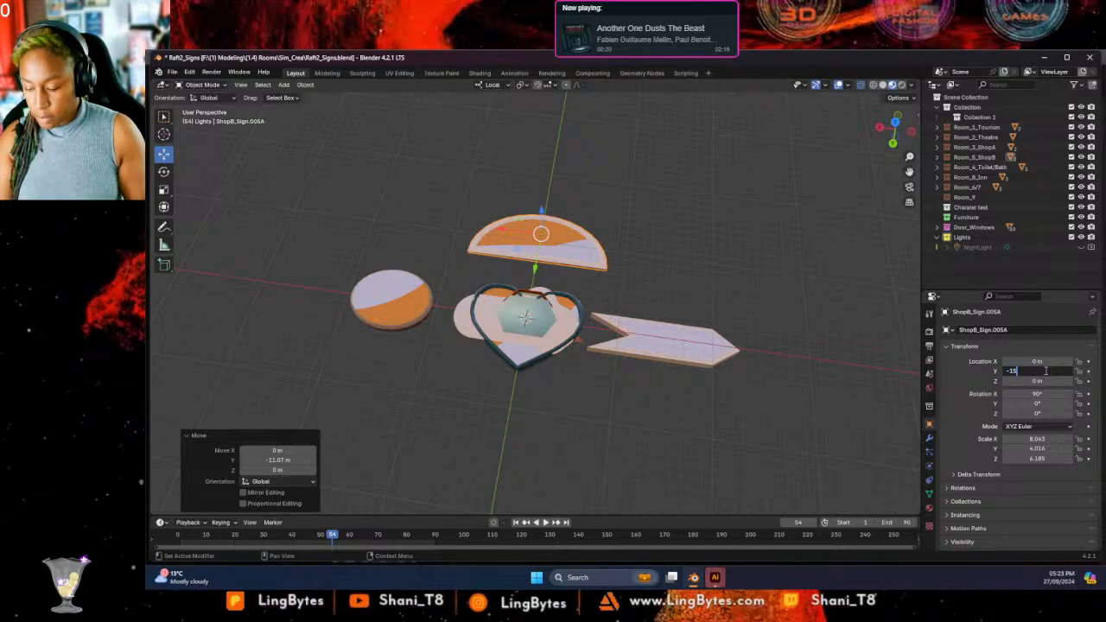
key(Return)
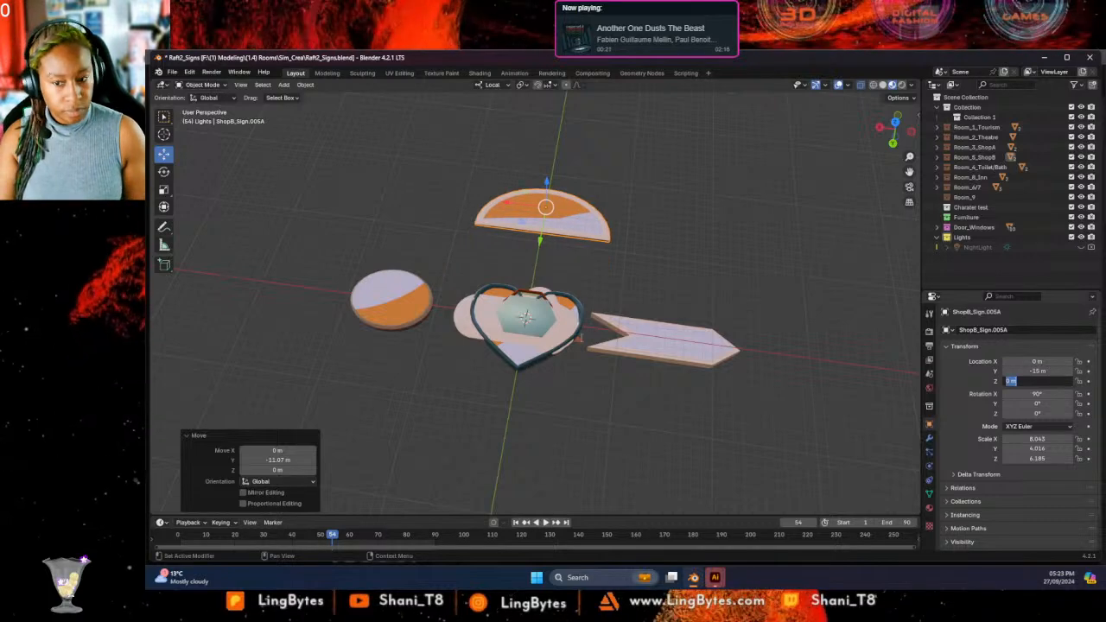
Set the heart-shaped Bakery sign's Y location to 15 m.
click(522, 365)
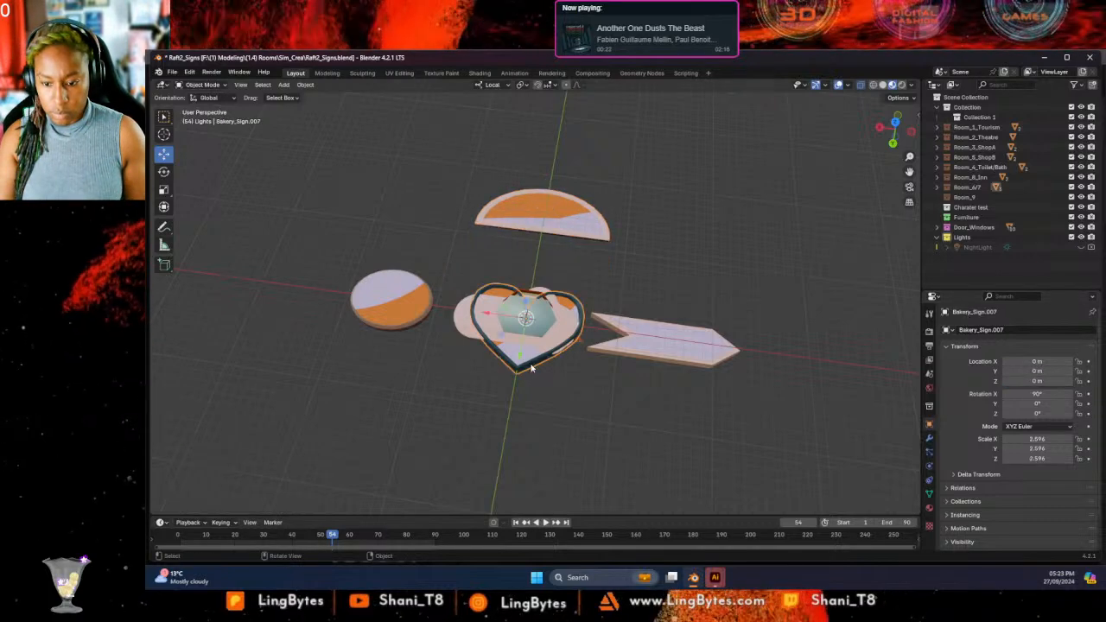
double_click(1056, 370)
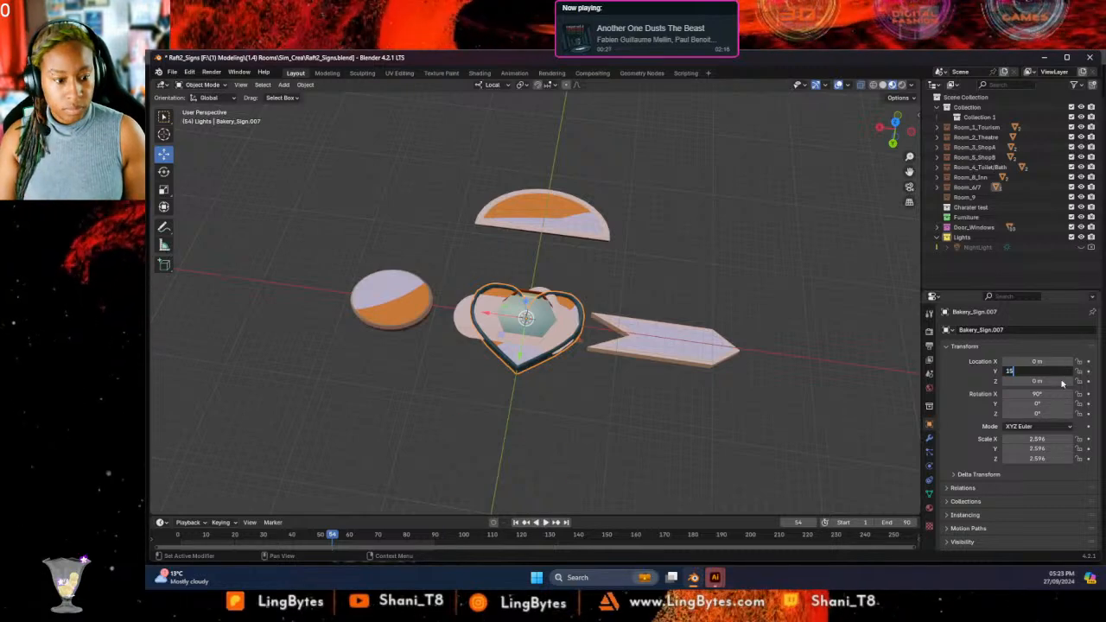
text(15)
key(Return)
Flip the Theatre sign at the origin by setting its X rotation to -90°.
click(556, 343)
click(1009, 394)
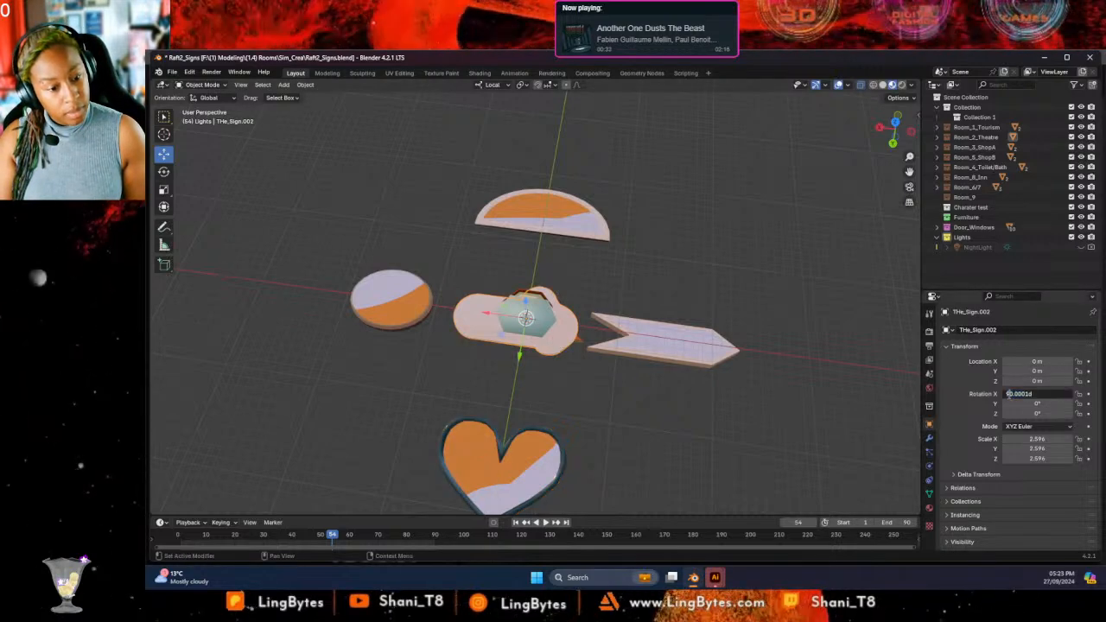
text(-)
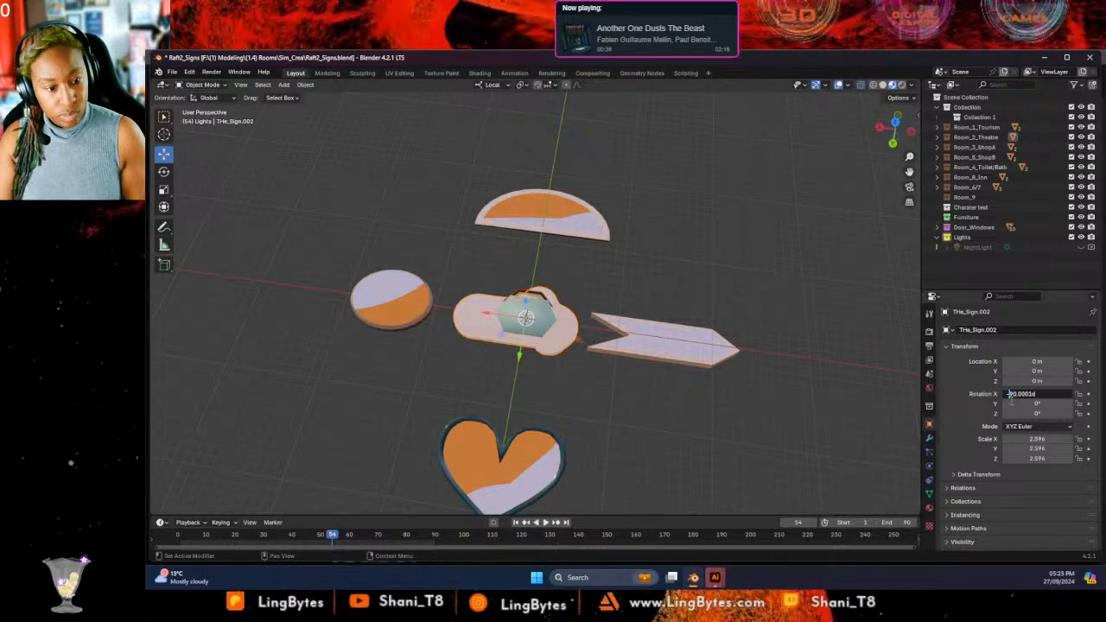
key(Return)
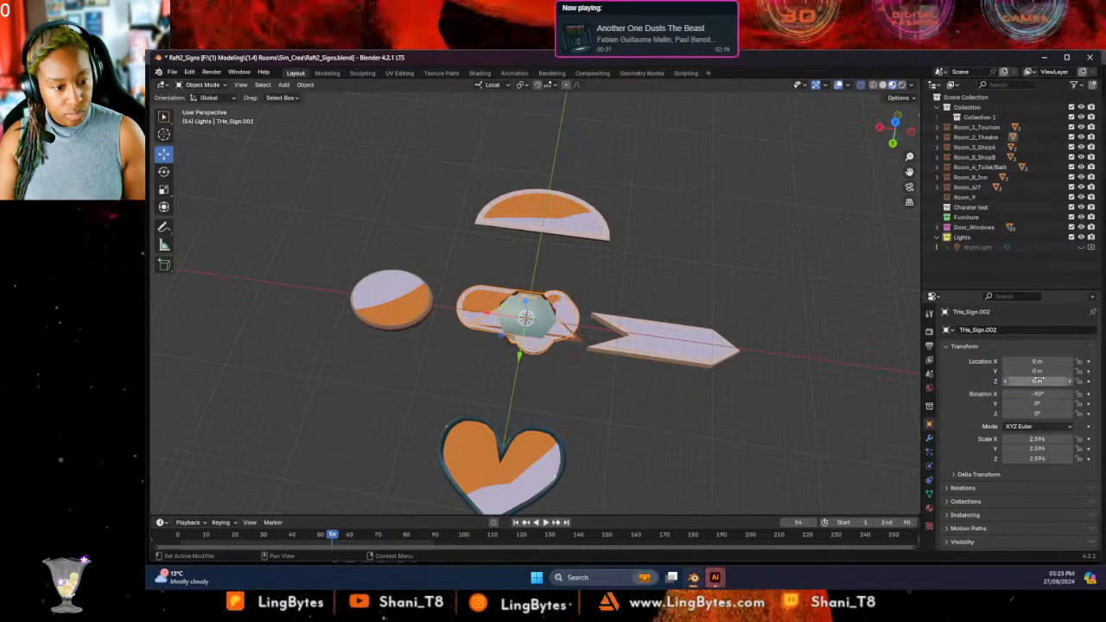
Set the hexagonal Bath/Toilet sign's X rotation to -90° and its X and Y location to -15 m.
click(544, 323)
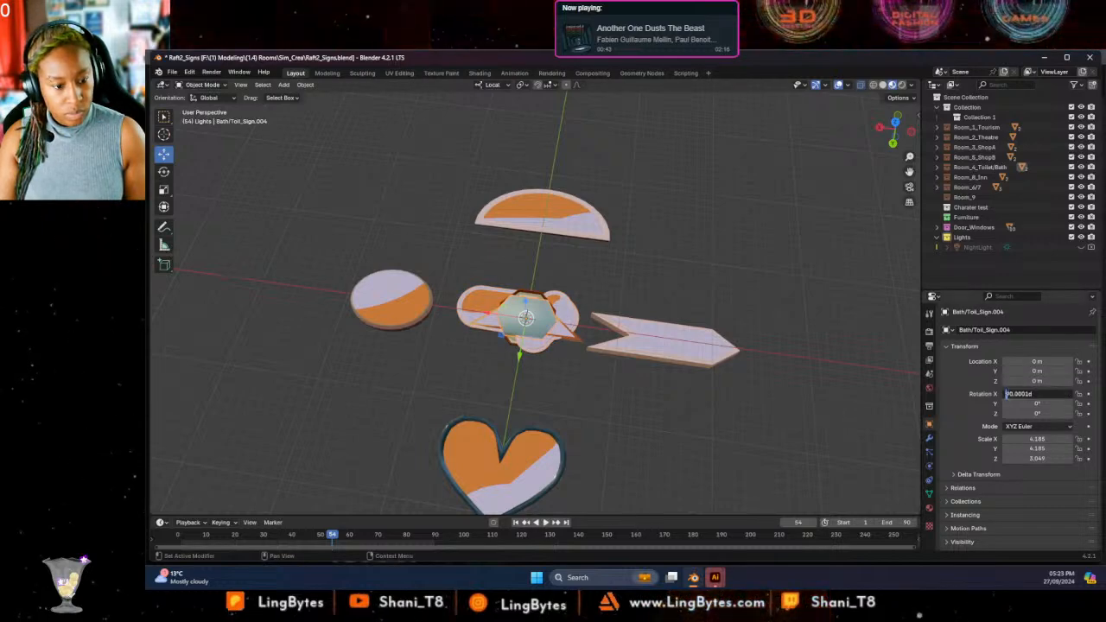
key(Tab)
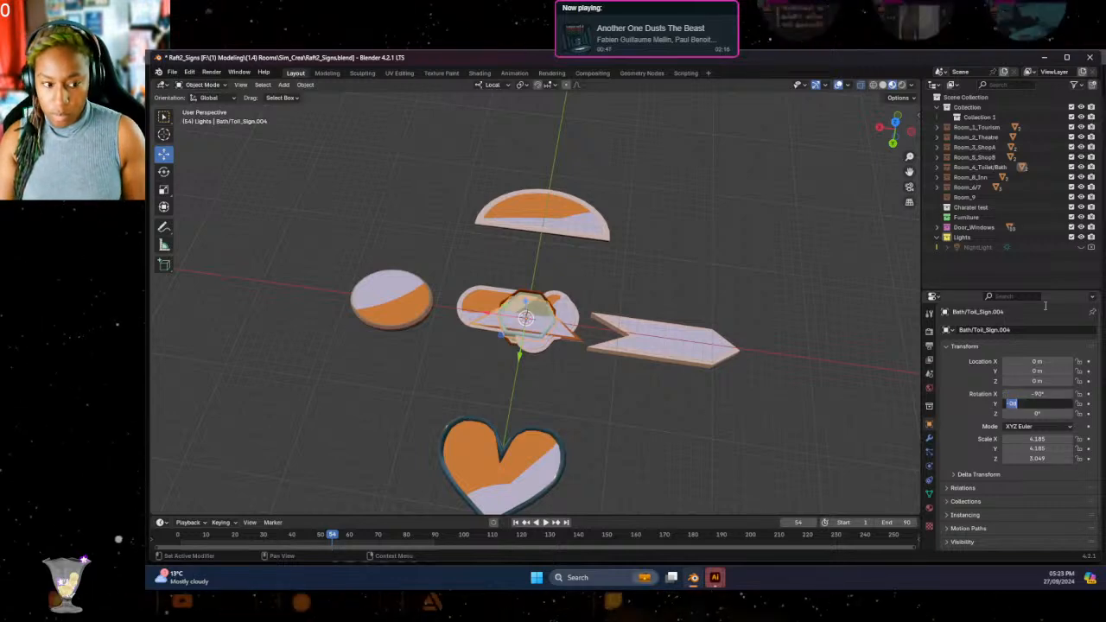
click(1041, 361)
click(1044, 361)
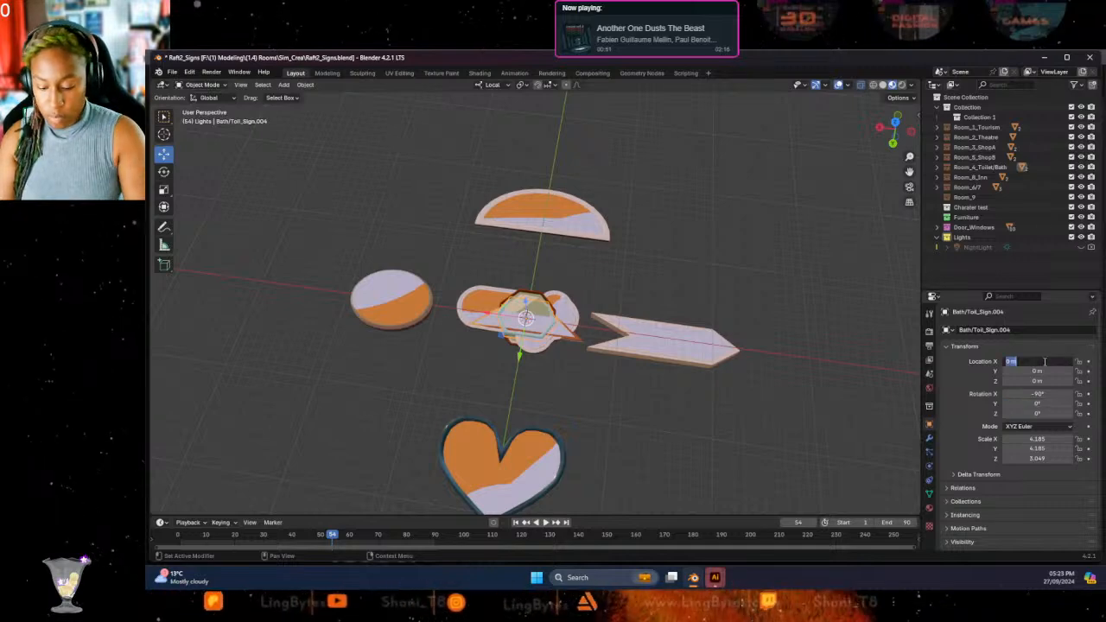
text(-15)
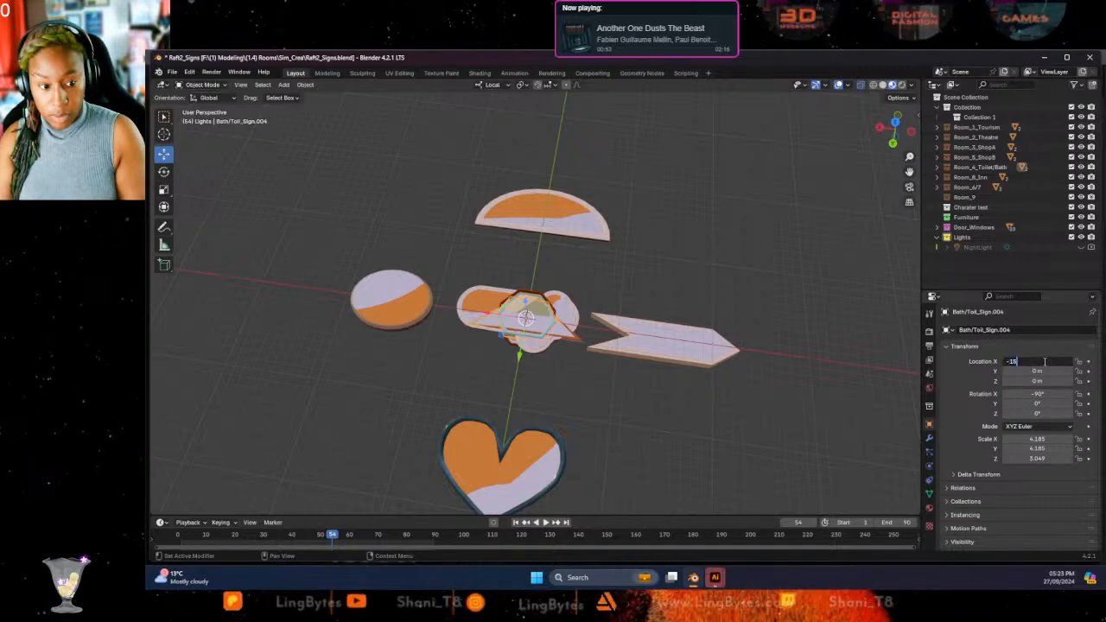
key(Return)
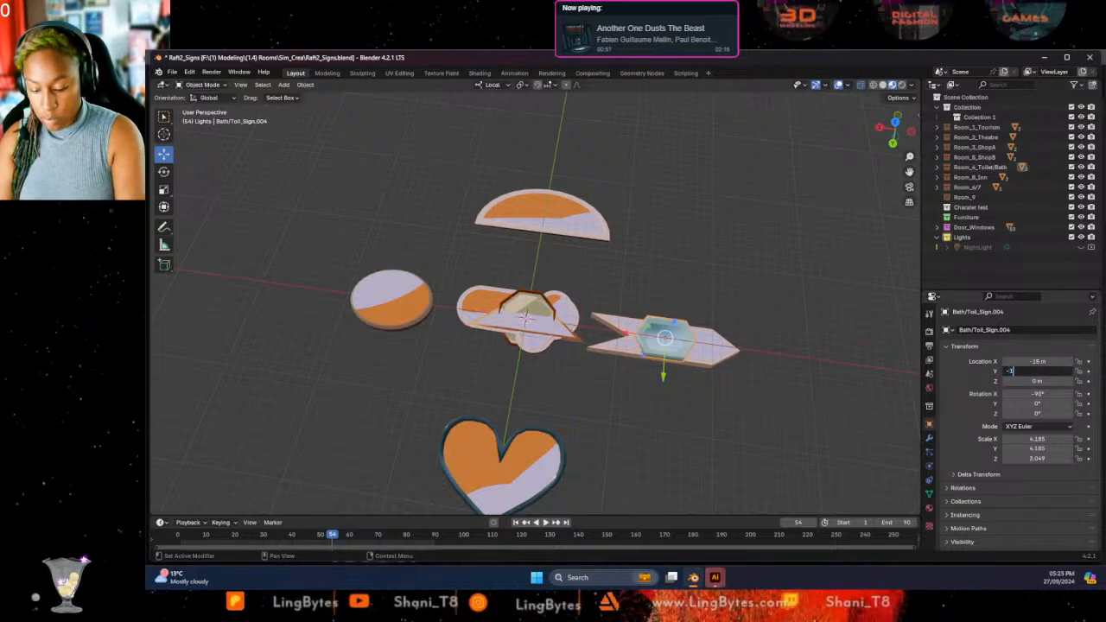
text(-15)
key(Tab)
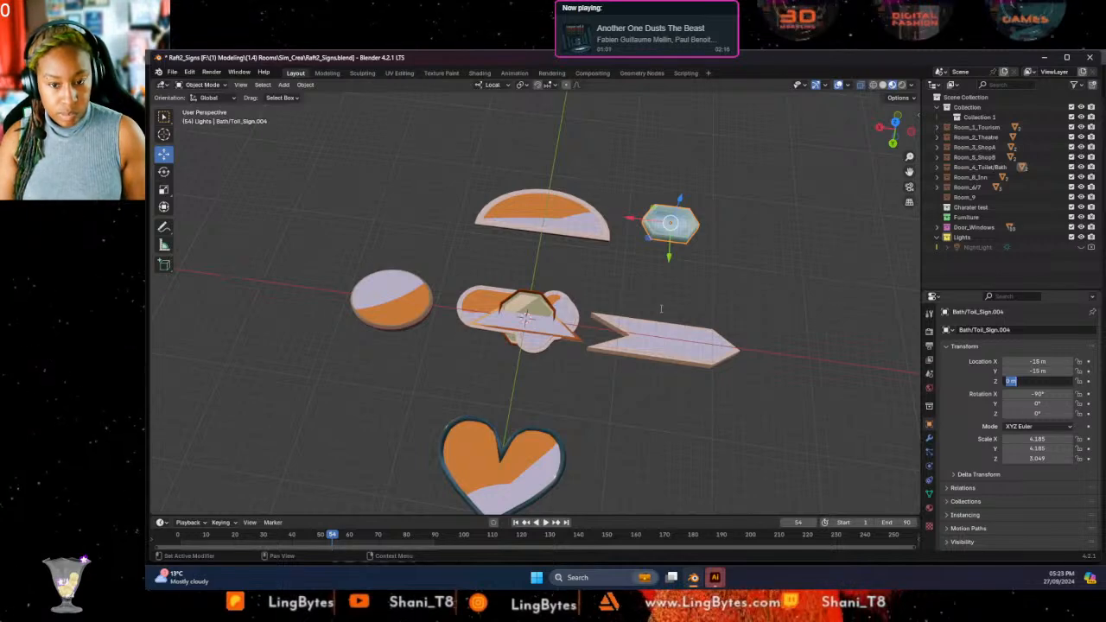
key(Return)
Move the octagonal Inn sign out of the stack by setting its X and Y location to 15 m.
click(540, 309)
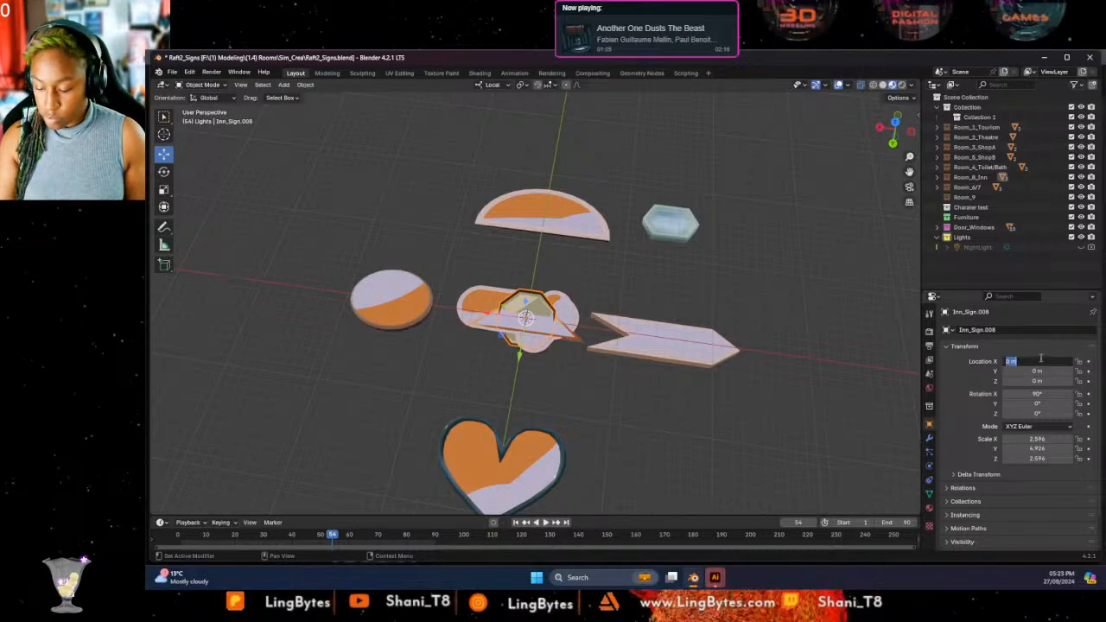
key(Caps_Lock)
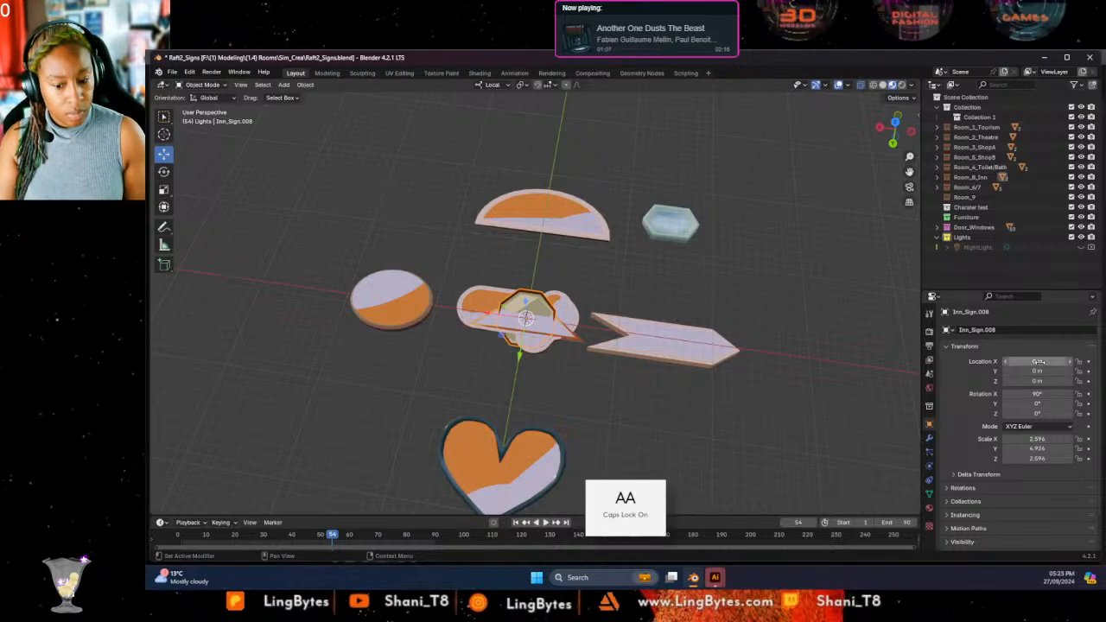
key(Caps_Lock)
click(1041, 371)
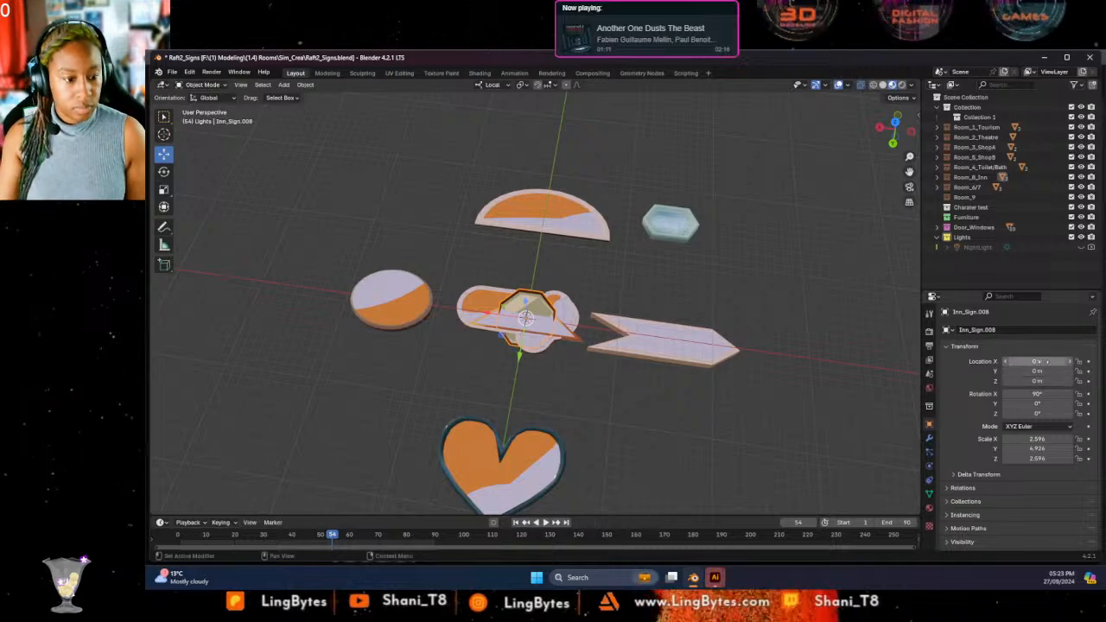
click(1041, 361)
click(1038, 370)
key(Return)
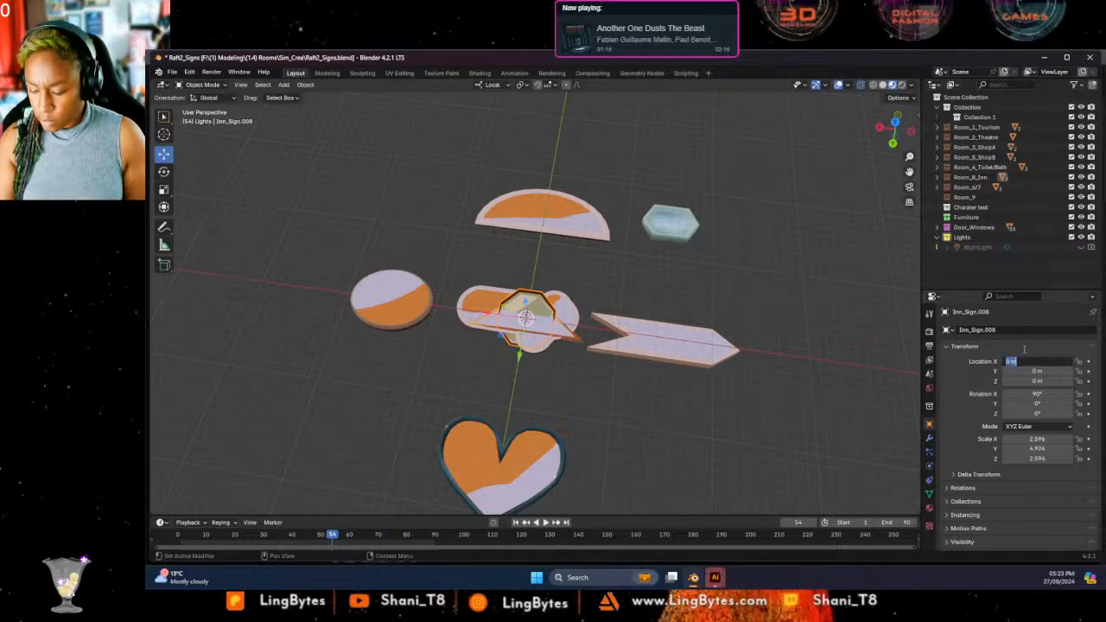
key(Return)
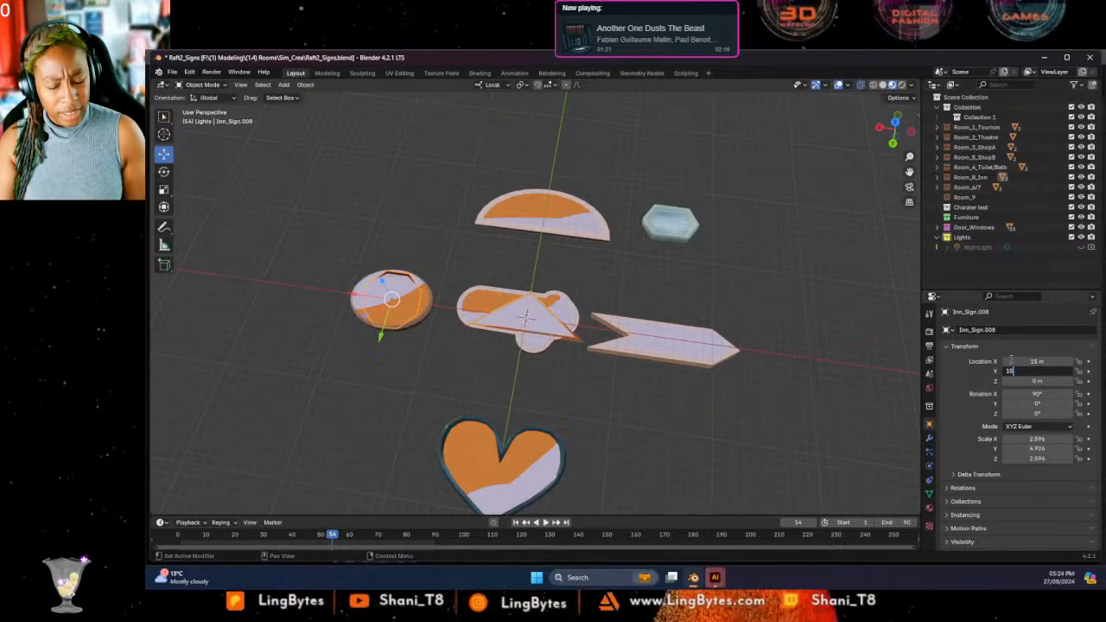
key(Return)
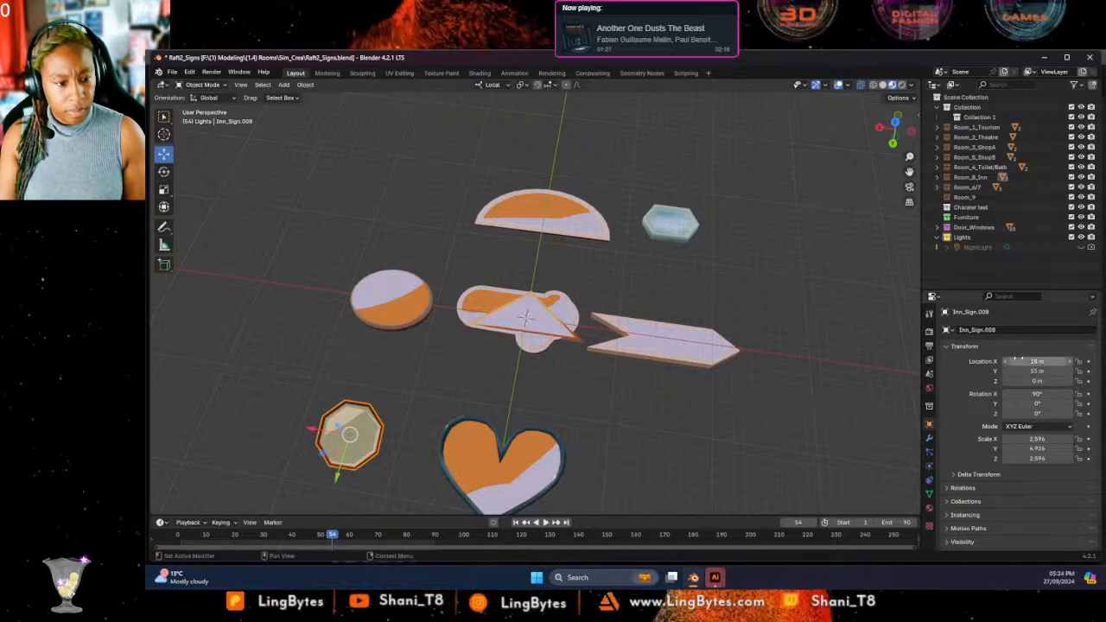
Move the triangular Restaurant sign away from the origin by setting its X location to -15 m and Y location to 15 m.
click(527, 314)
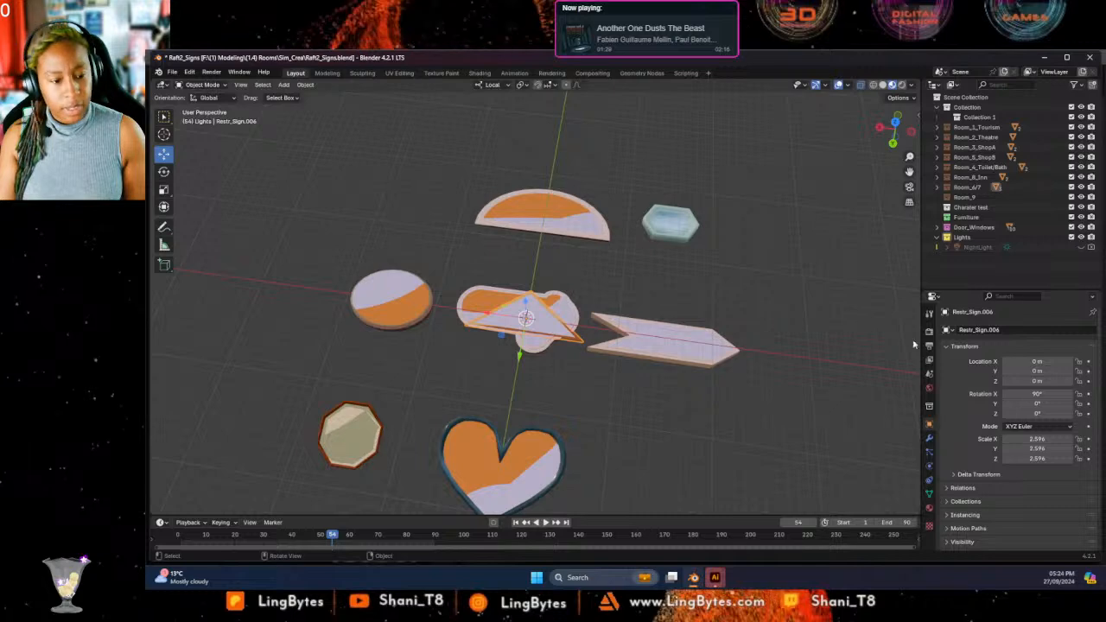
click(1040, 361)
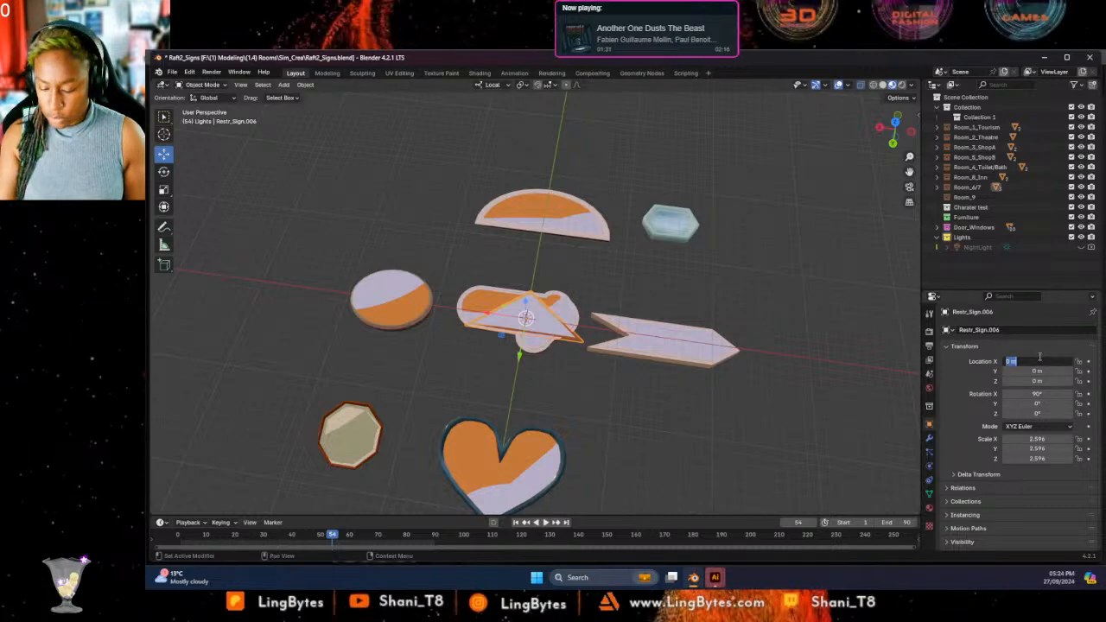
text(-15)
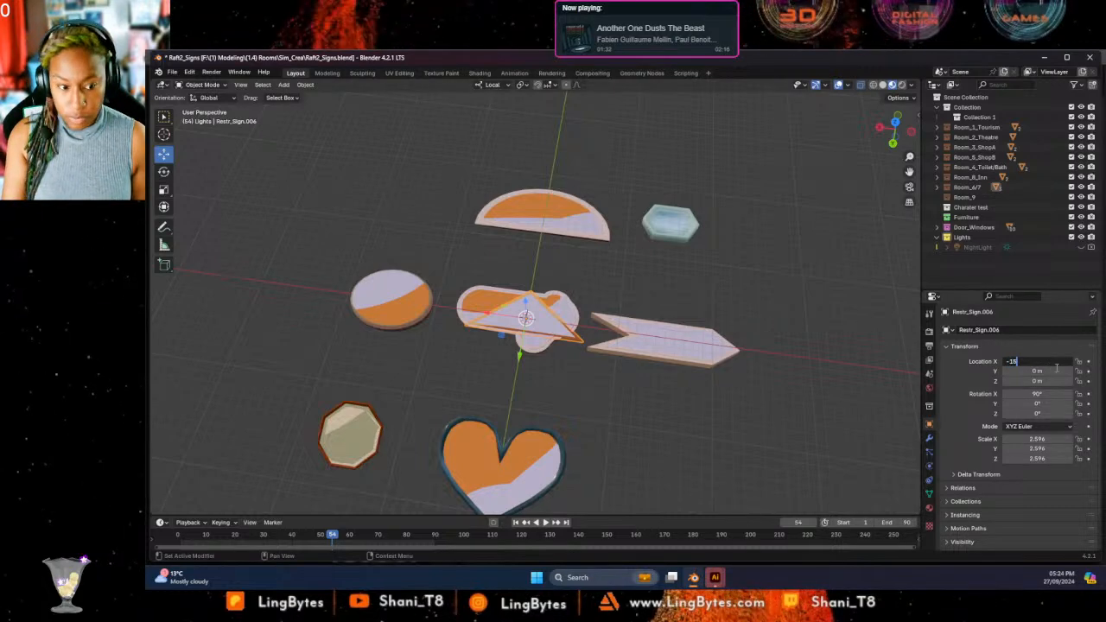
key(Return)
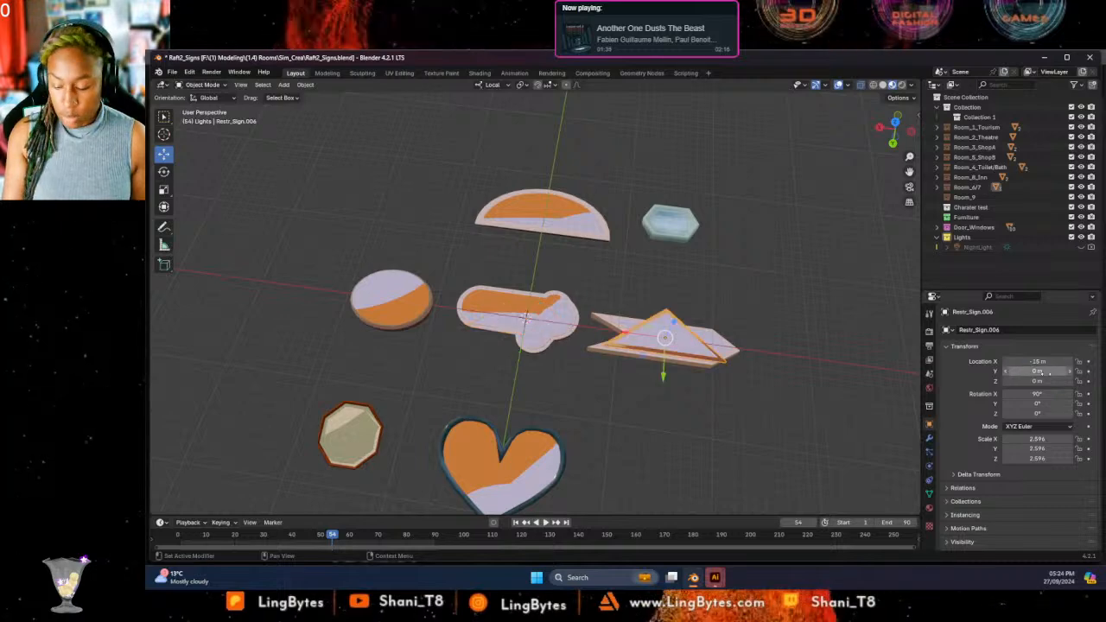
click(1043, 371)
text(15)
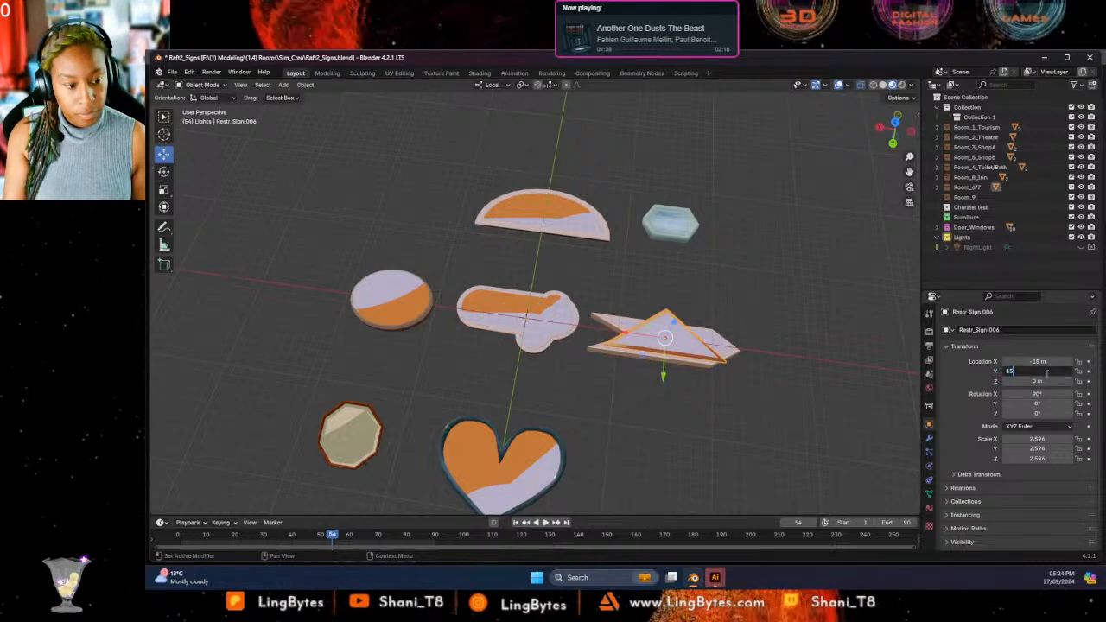
key(Return)
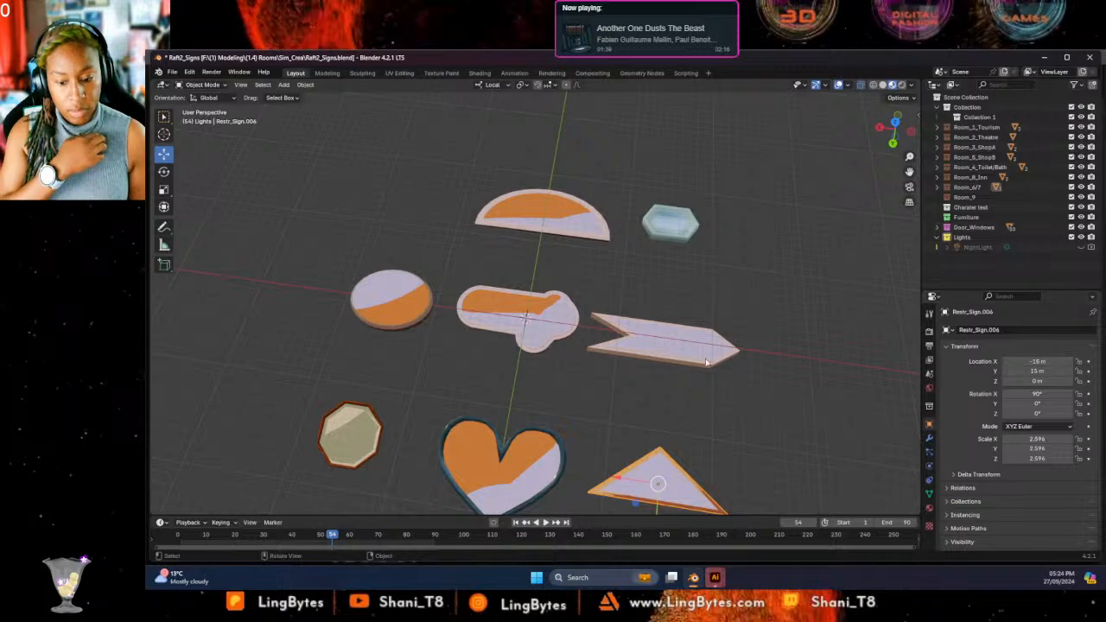
Turn the Theatre sign at the origin around by setting its Y rotation to 0° and Z rotation to 180°.
click(523, 315)
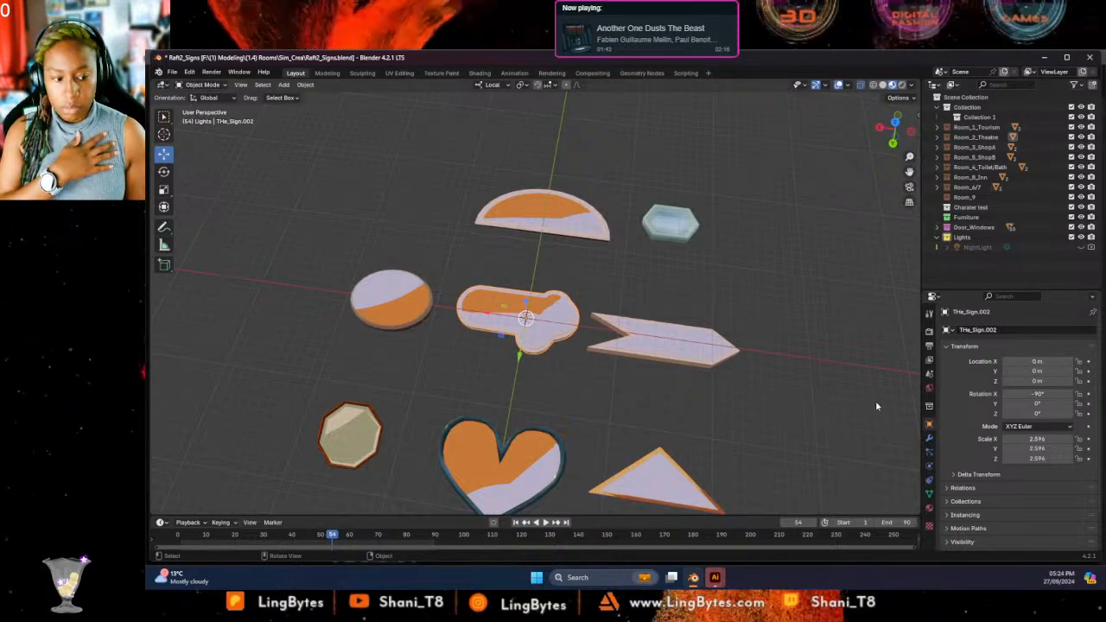
click(164, 173)
drag(545, 348, 455, 215)
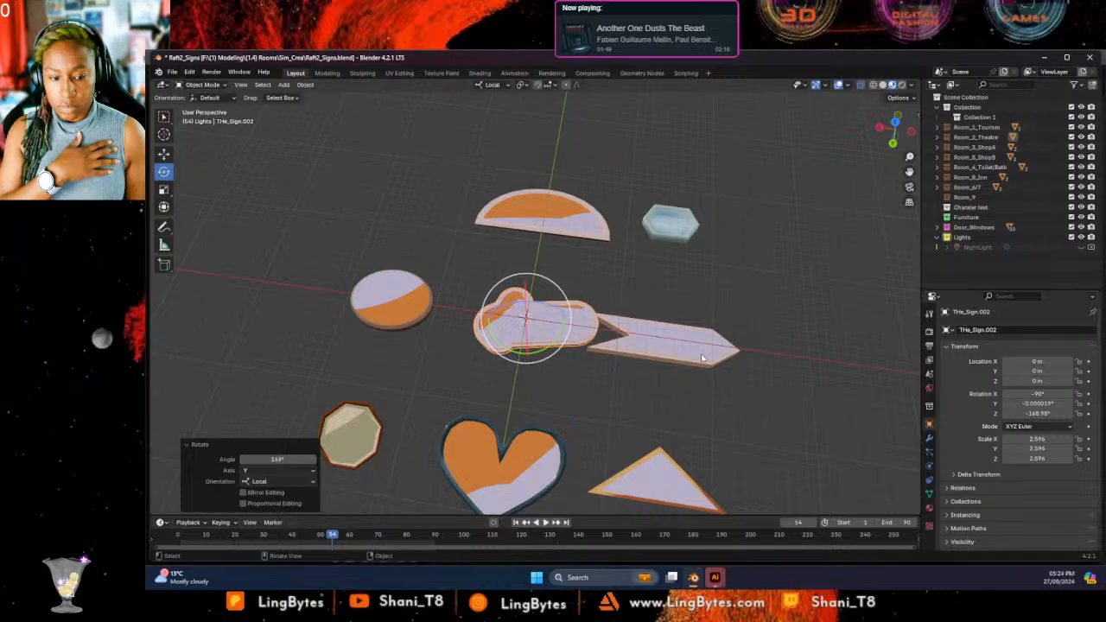
drag(544, 348, 550, 347)
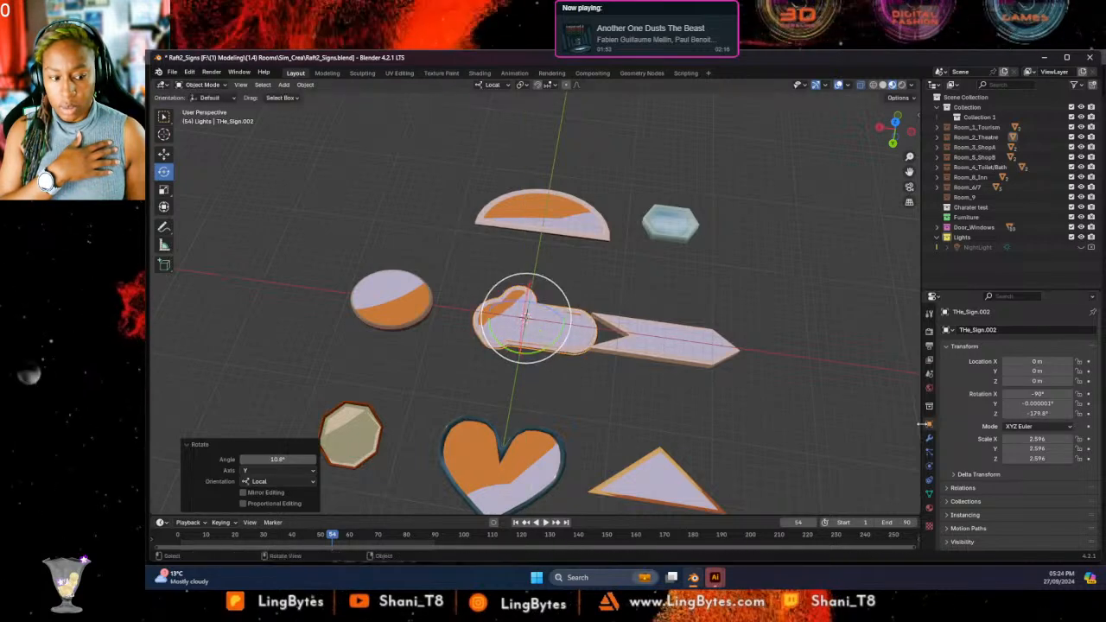
double_click(1041, 404)
text(0)
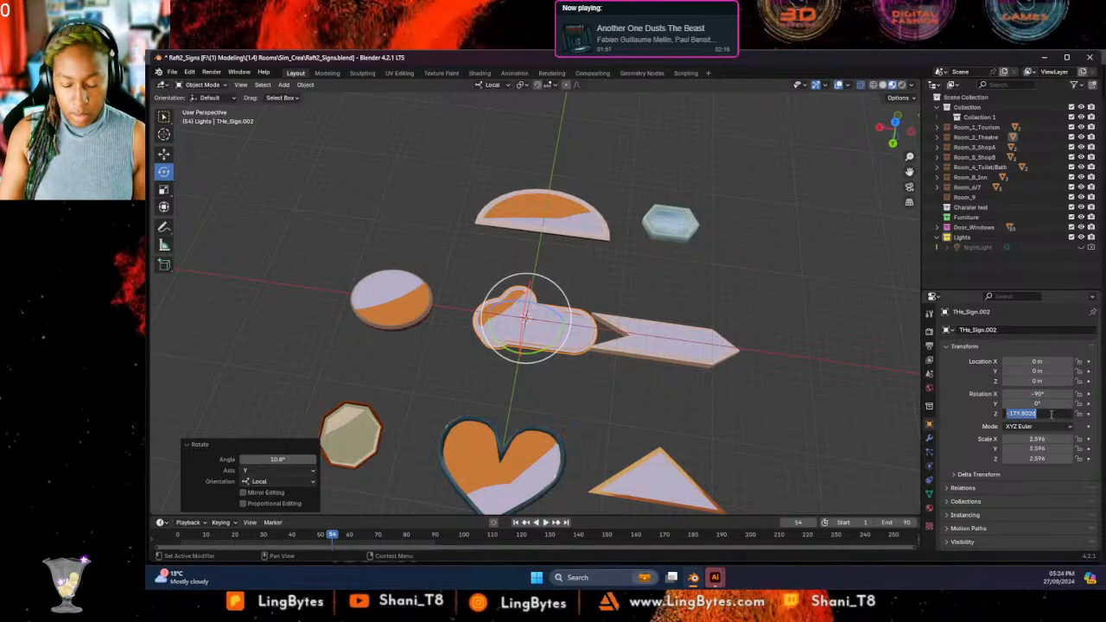
text(180)
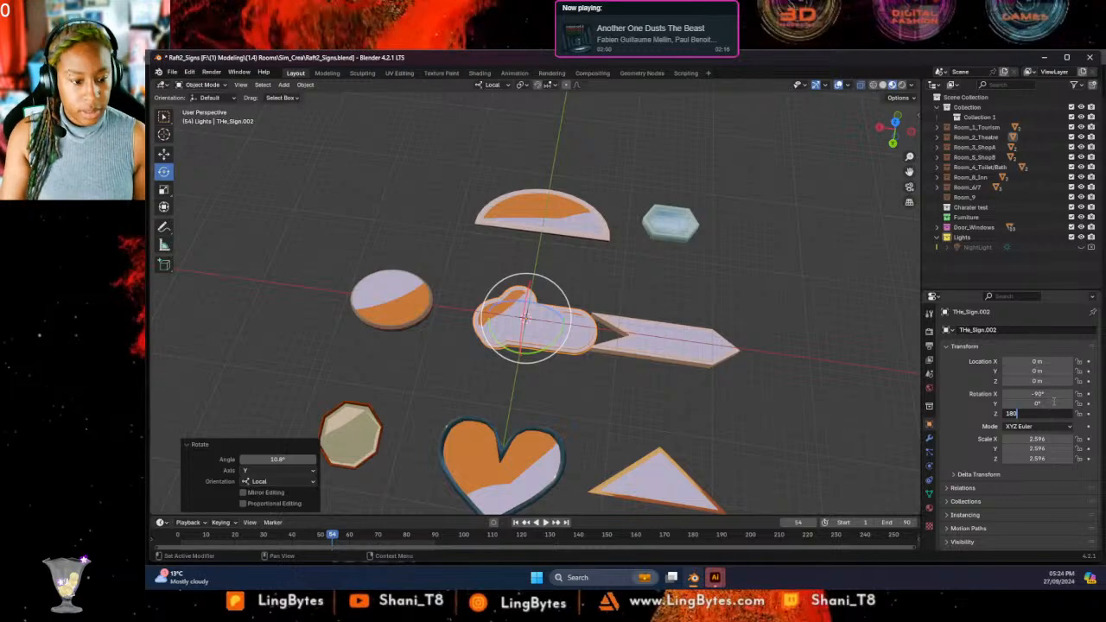
key(Return)
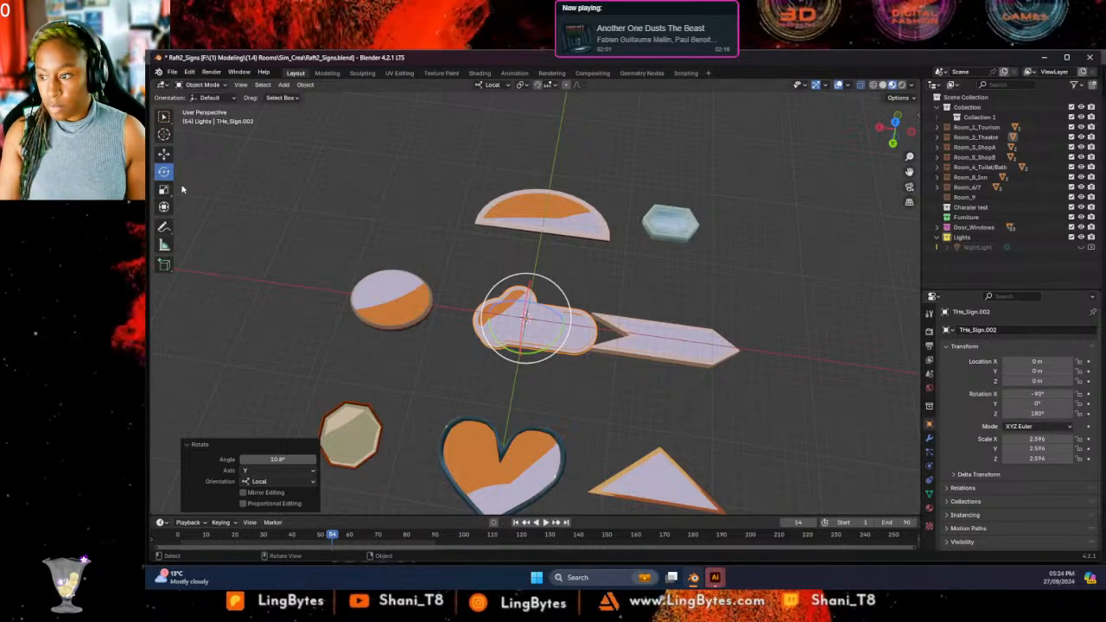
Move the arrow-shaped Tourism, triangular Restaurant and hexagonal Bath/Toilet signs together by -5 m along X.
click(164, 154)
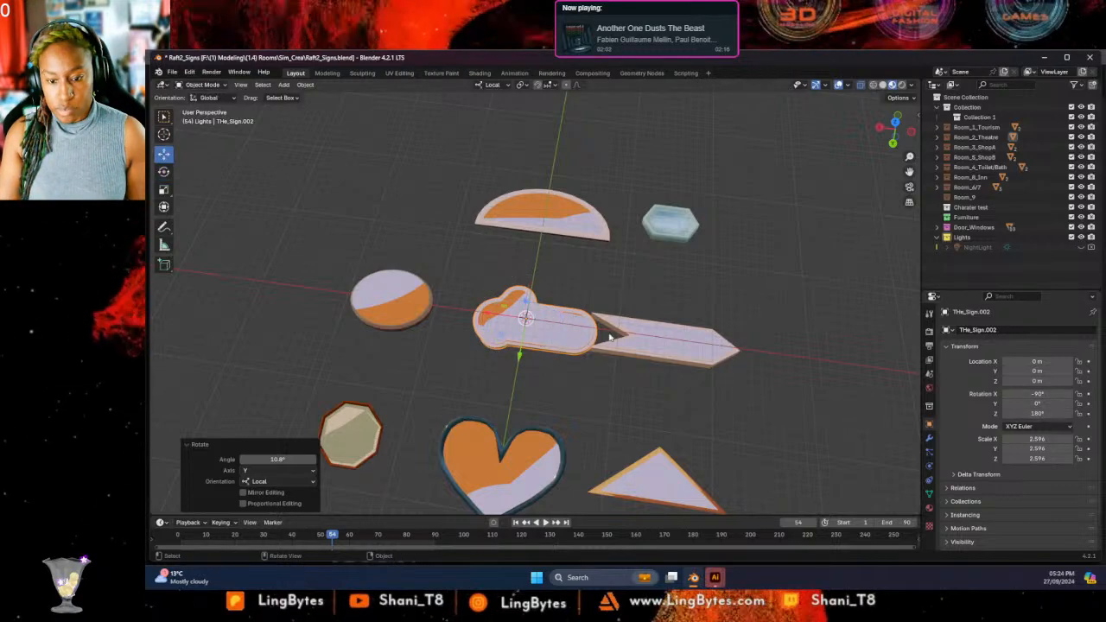
click(691, 337)
shift+click(662, 464)
shift+click(665, 218)
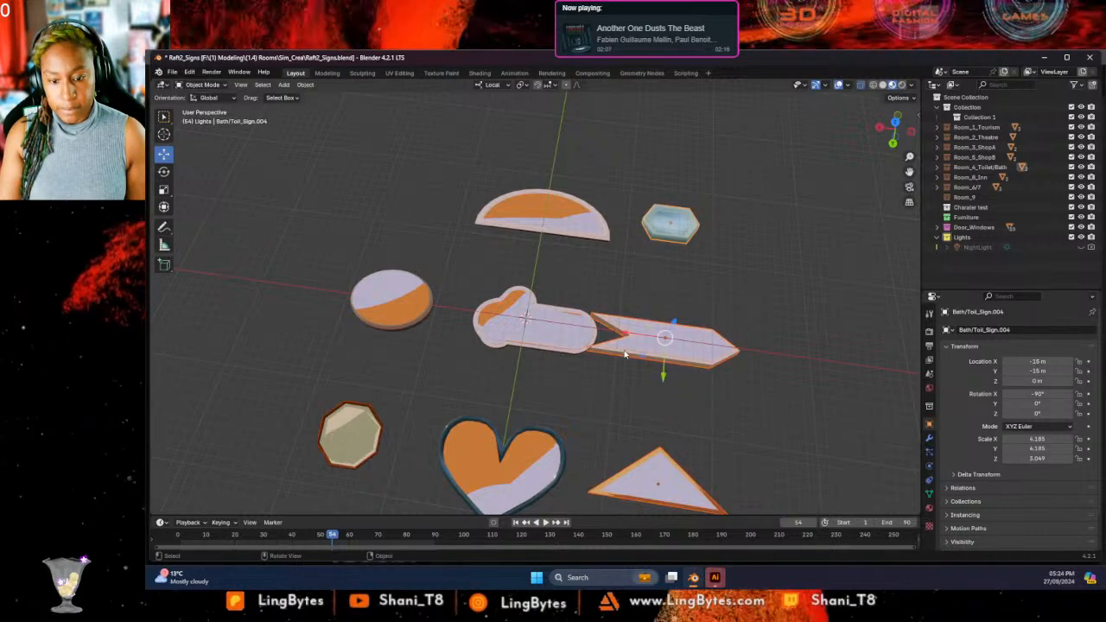
drag(626, 336, 672, 335)
key(ctrl+z)
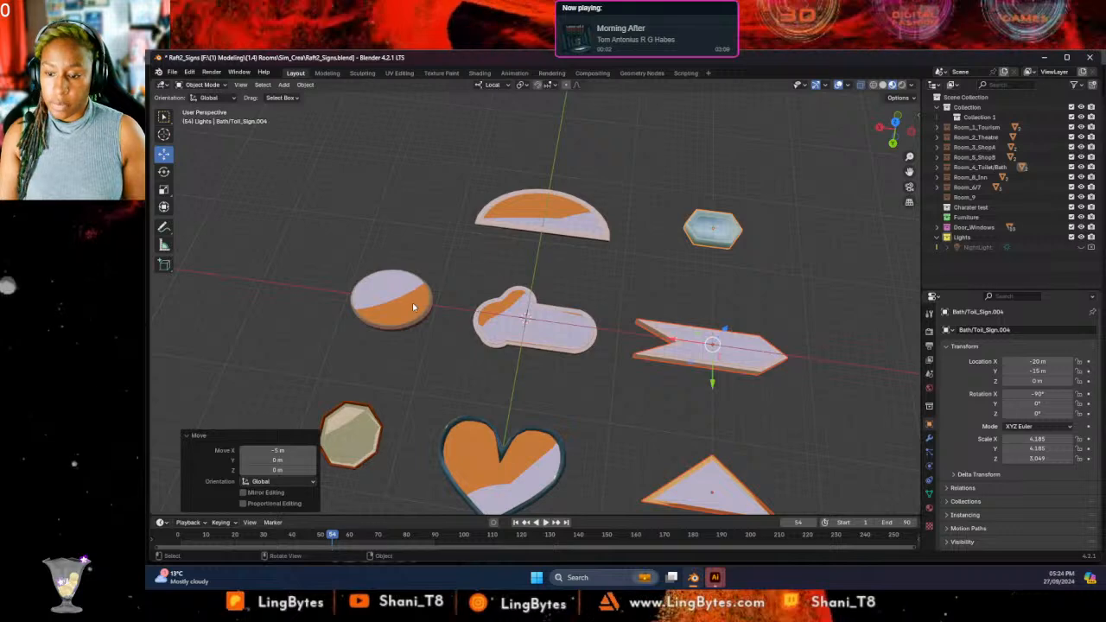
Move the round sign and the octagonal Inn sign together outward along X, bringing the Inn sign to about X 20.1 m.
click(390, 298)
shift+click(360, 441)
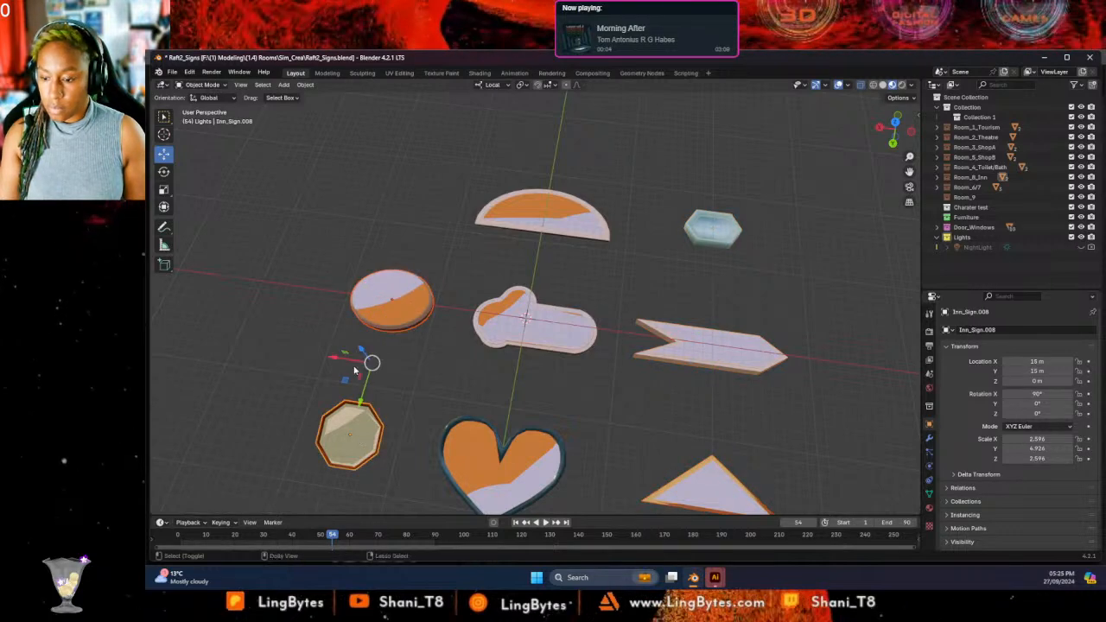
shift+drag(334, 358, 331, 357)
key(ctrl+z)
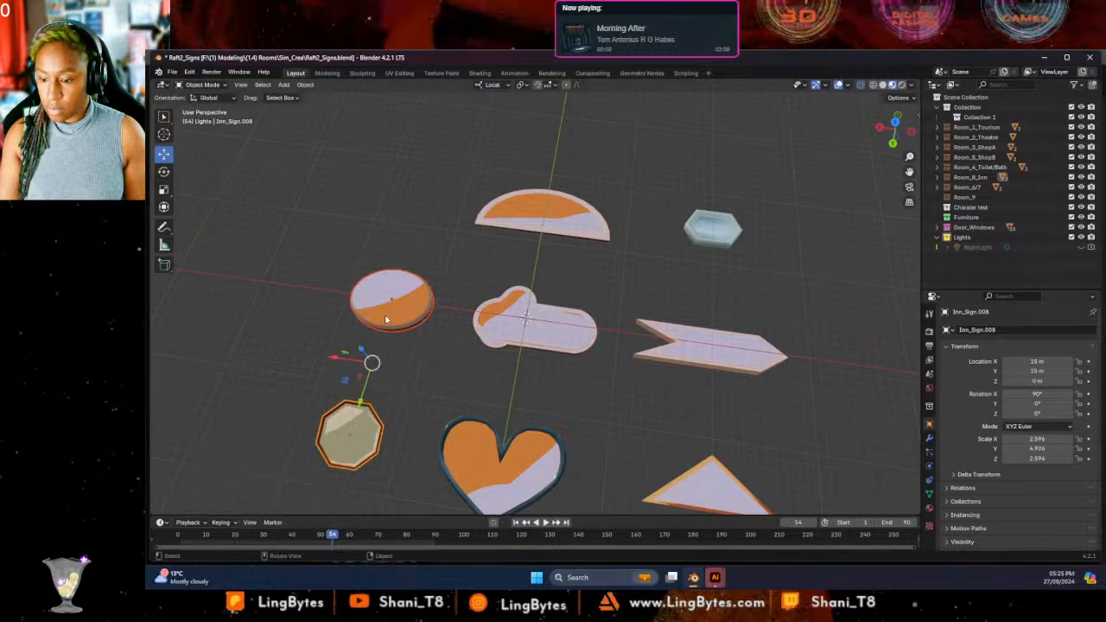
shift+drag(336, 361, 659, 398)
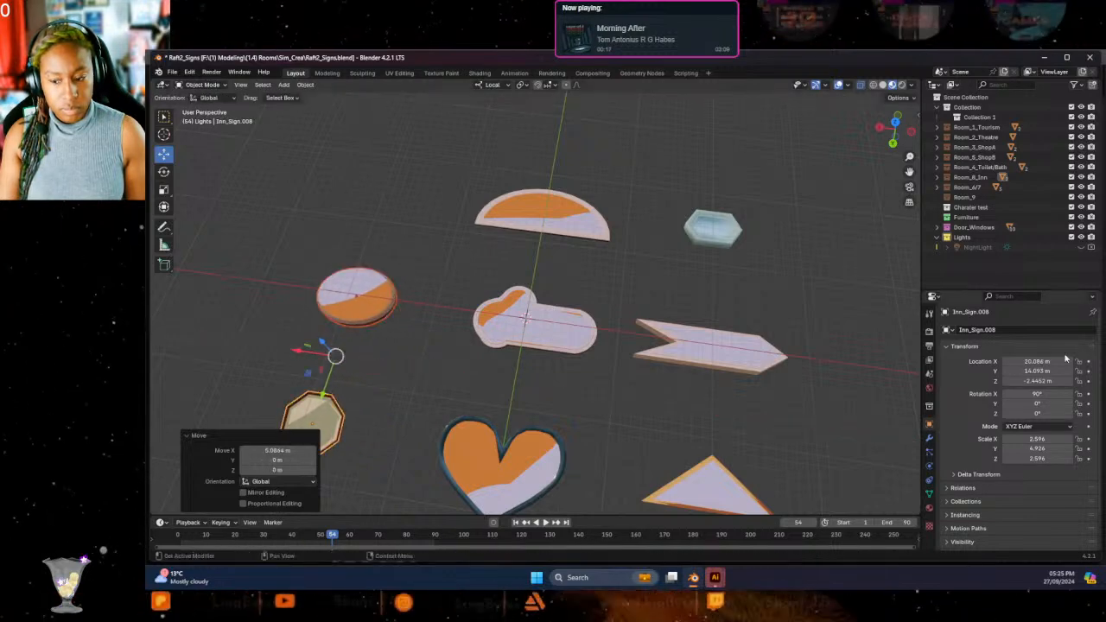
click(423, 415)
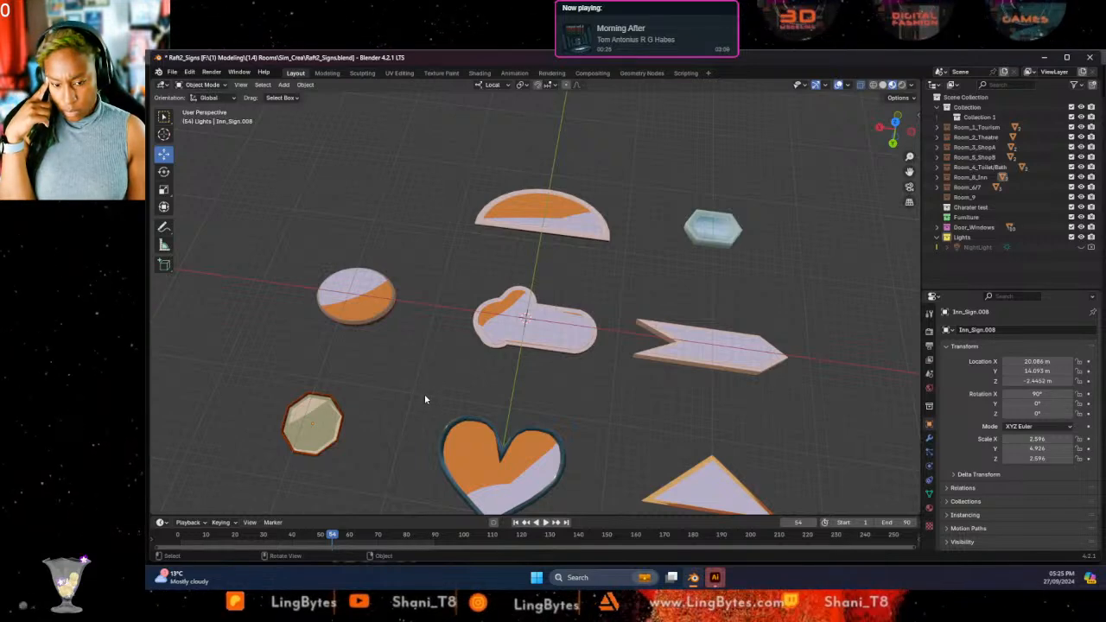
Duplicate the semicircular ShopB sign and move the copy about 19.4 m along X.
click(716, 361)
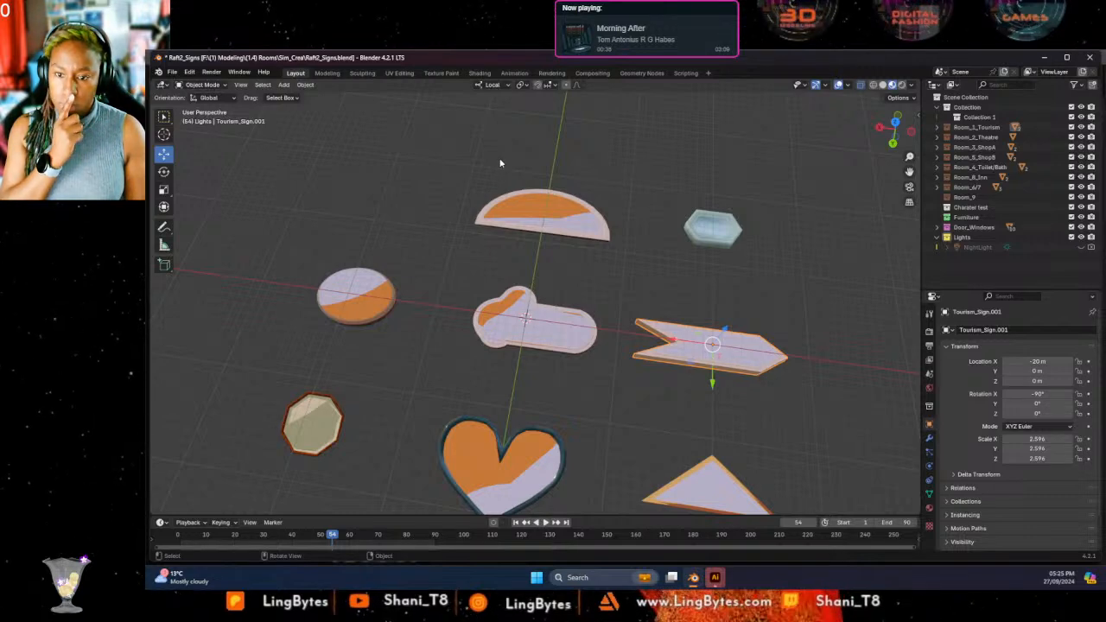
click(520, 195)
key(ctrl+c)
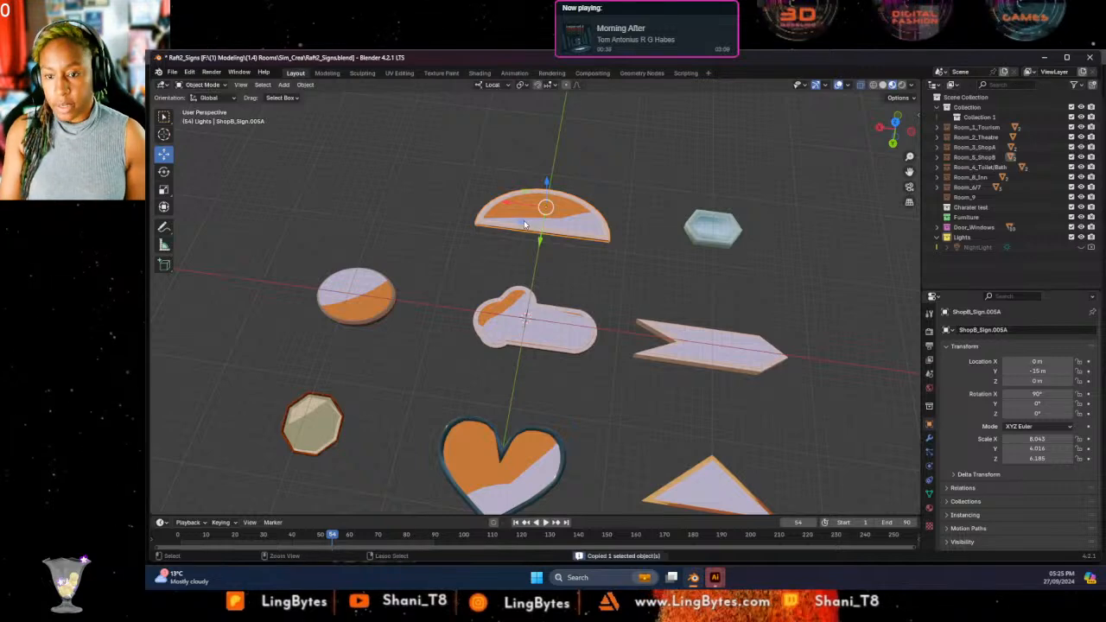
key(ctrl+v)
drag(512, 204, 349, 208)
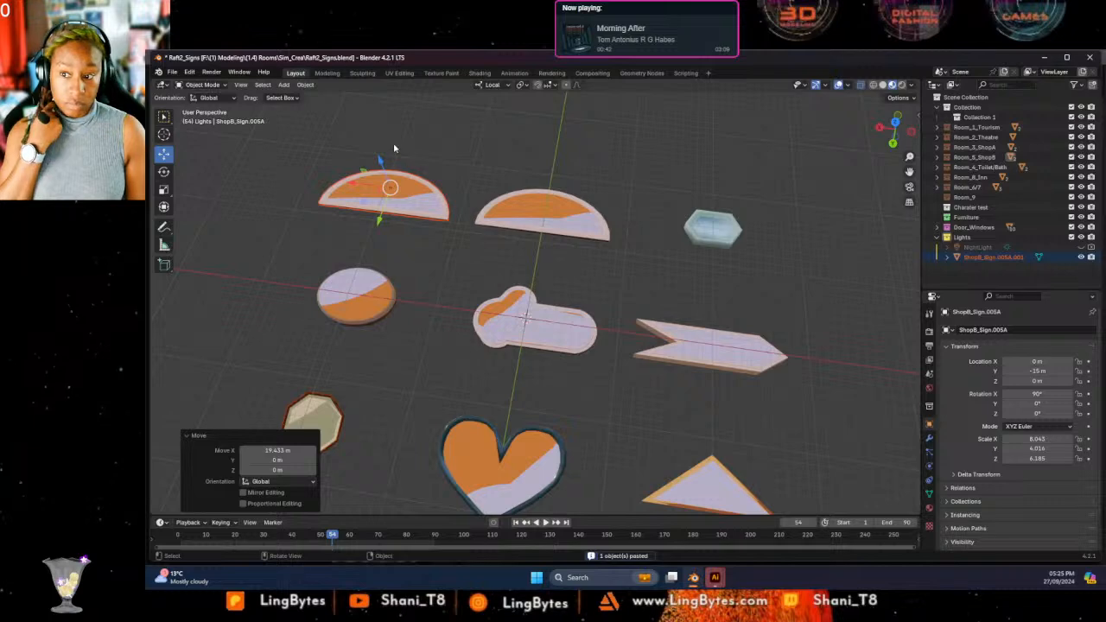
Set the original ShopB sign's Z rotation to 180° and stretch it along its local Z axis by about 1.78.
click(1060, 413)
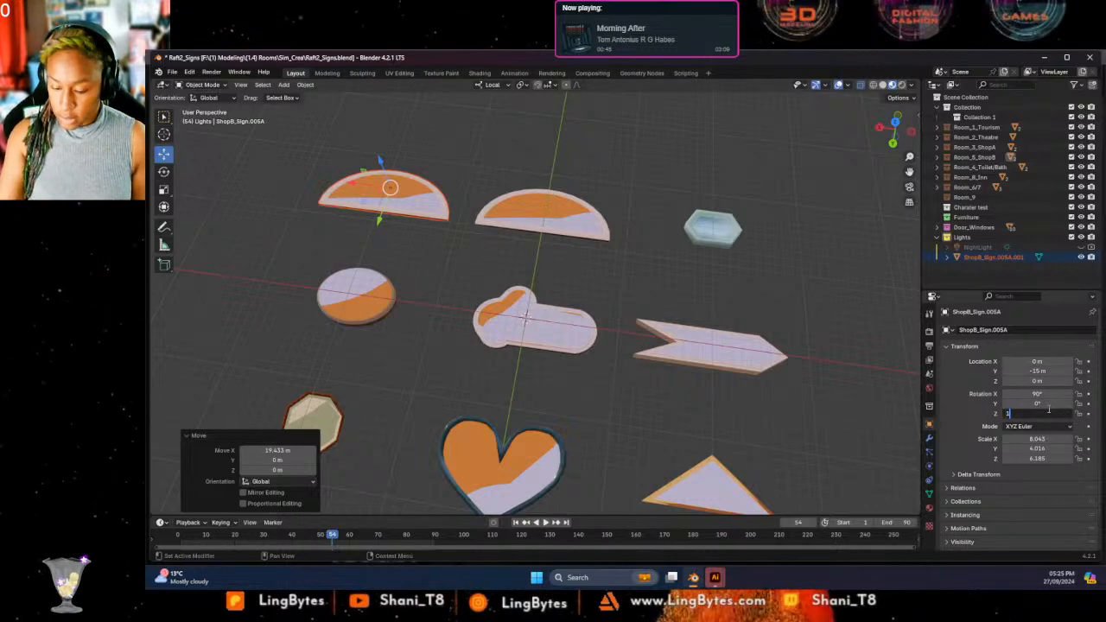
key(Return)
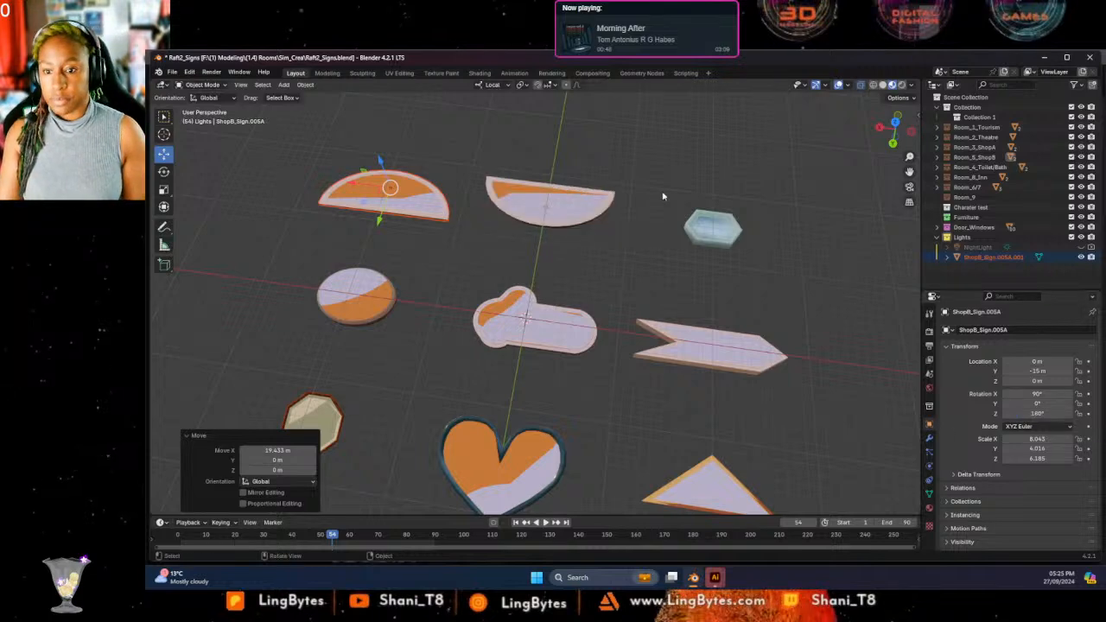
click(533, 204)
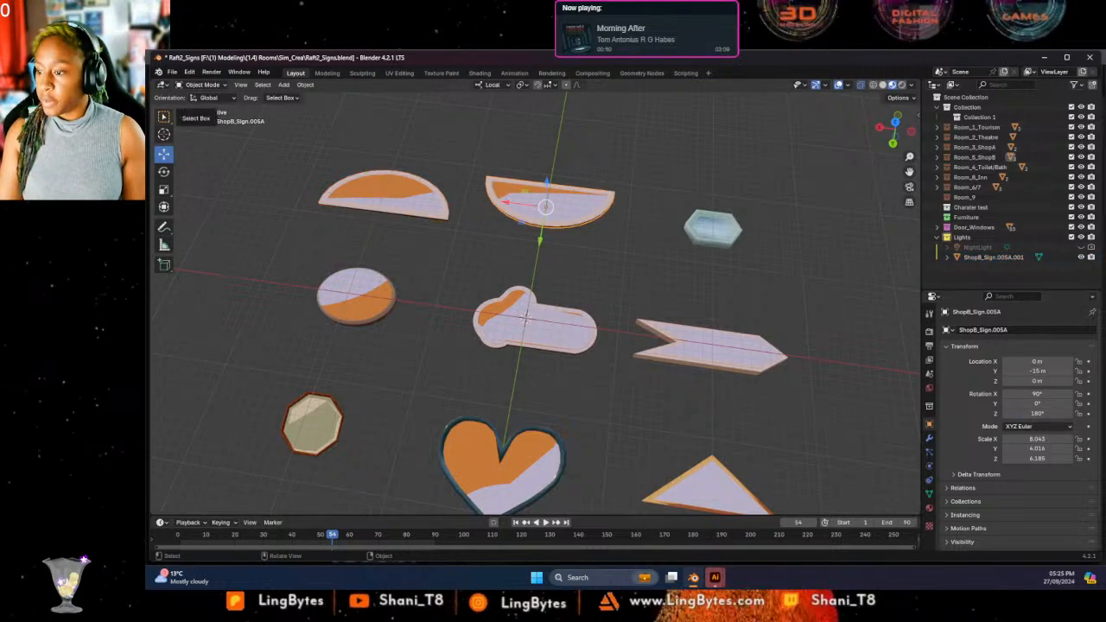
click(164, 189)
drag(542, 248, 543, 276)
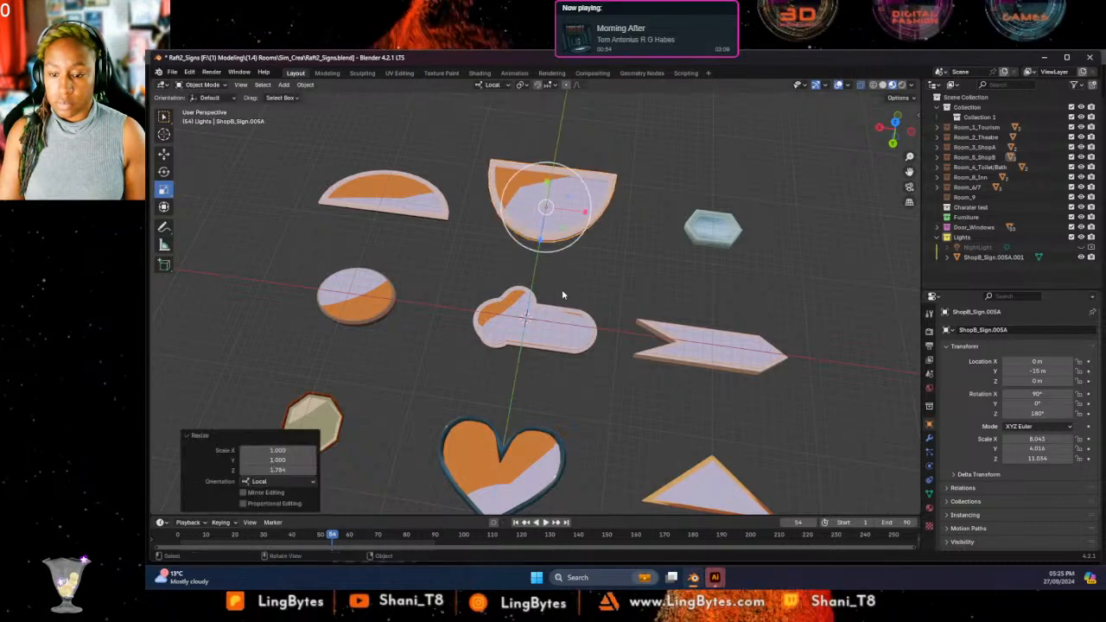
click(769, 252)
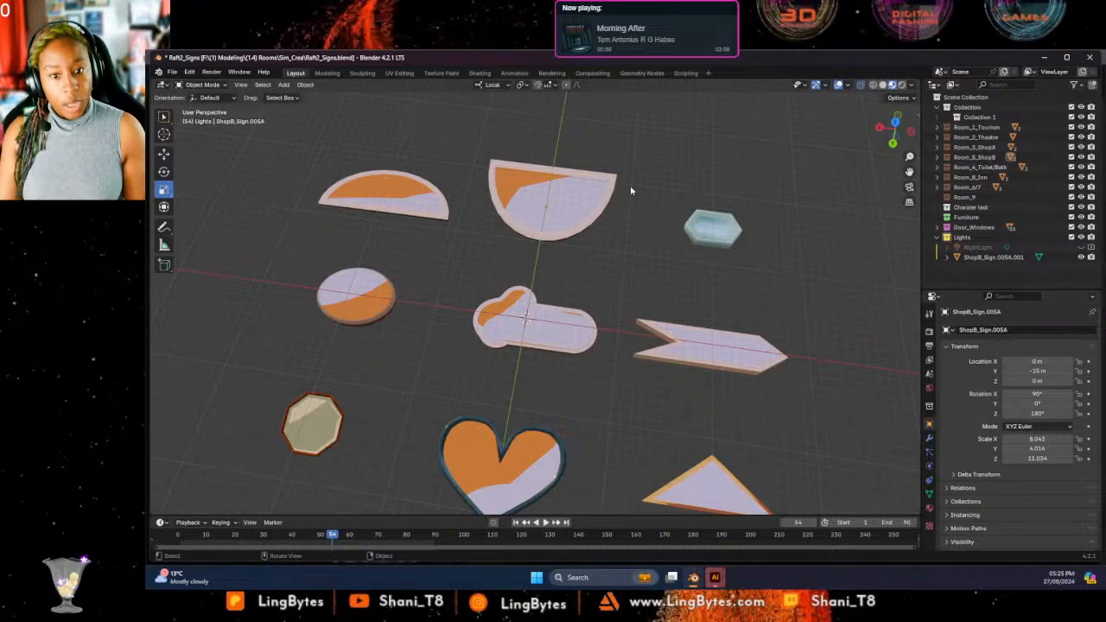
Resize the hexagonal Bath/Toilet sign by about 1.57 overall and about 0.61 along its local Y axis, and save the file.
click(712, 227)
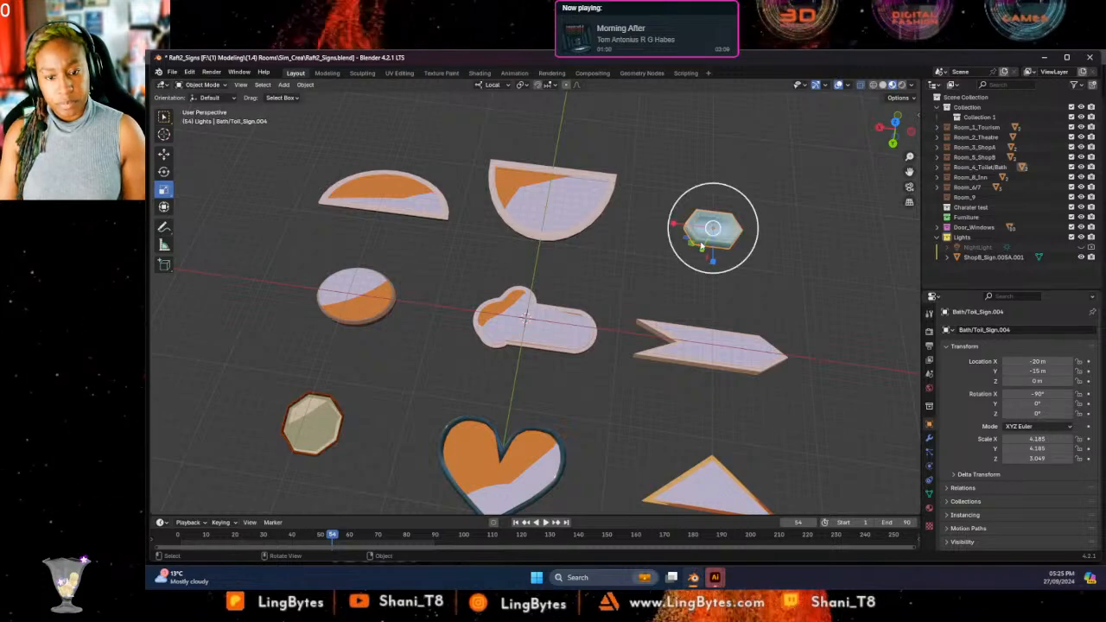
drag(720, 229, 760, 209)
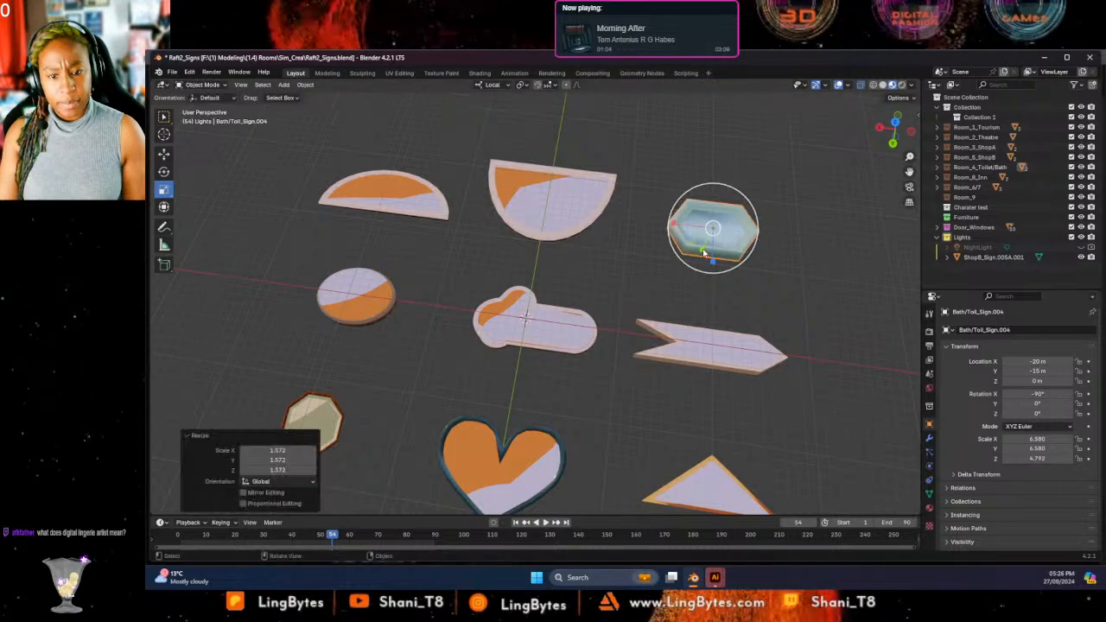
key(s)
key(y)
key(y)
drag(709, 235, 708, 239)
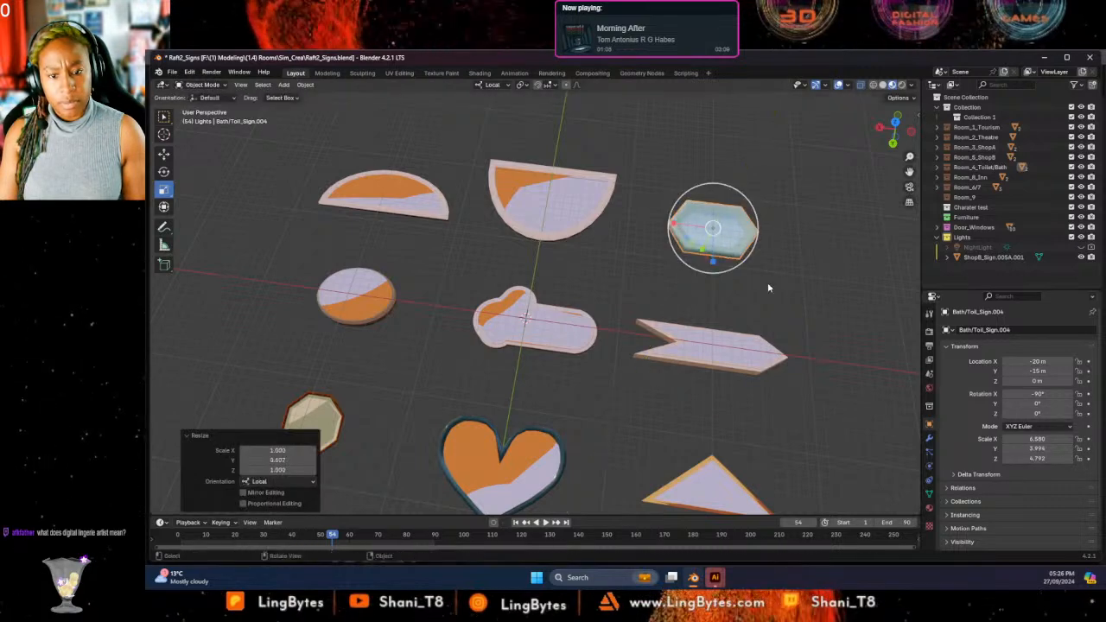
click(749, 280)
key(ctrl+s)
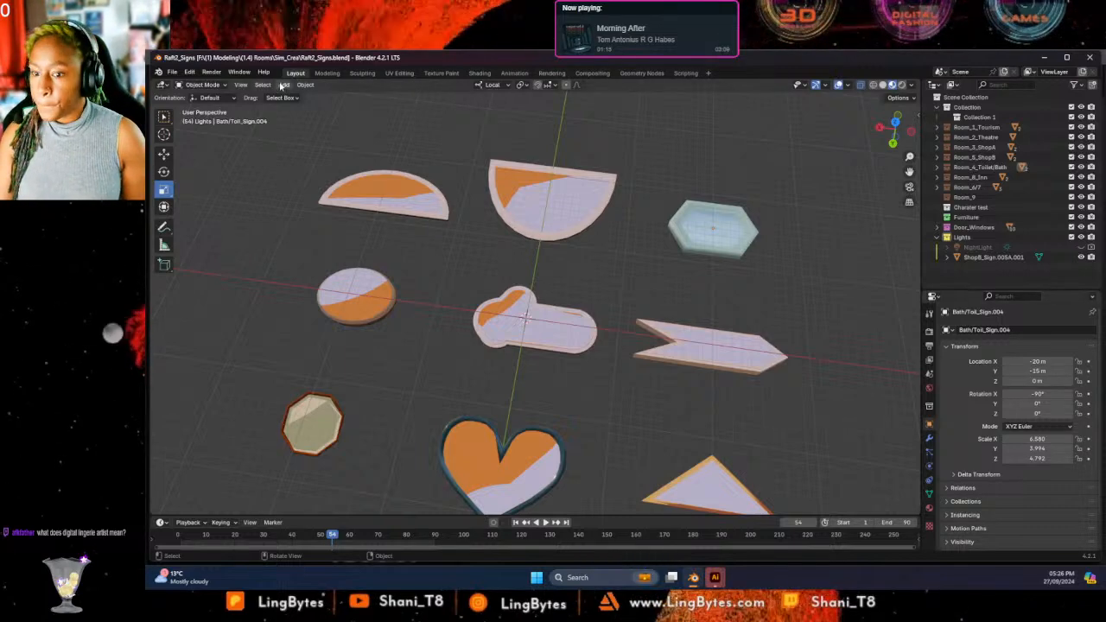
Apply location, rotation and scale to the semicircular ShopB sign copy.
click(393, 193)
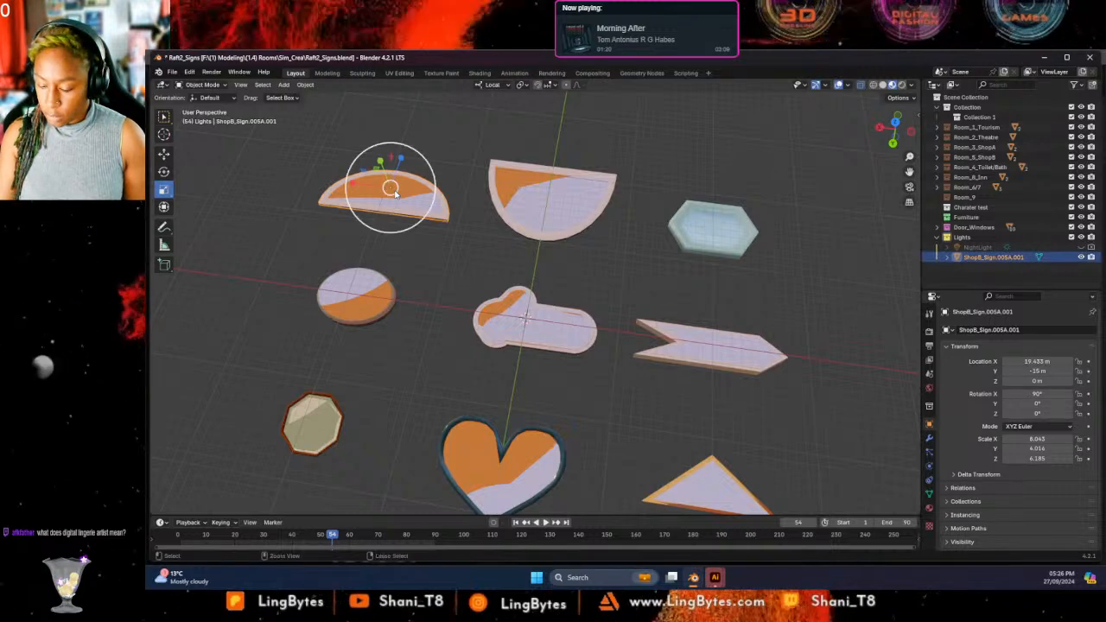
key(ctrl+a)
click(344, 221)
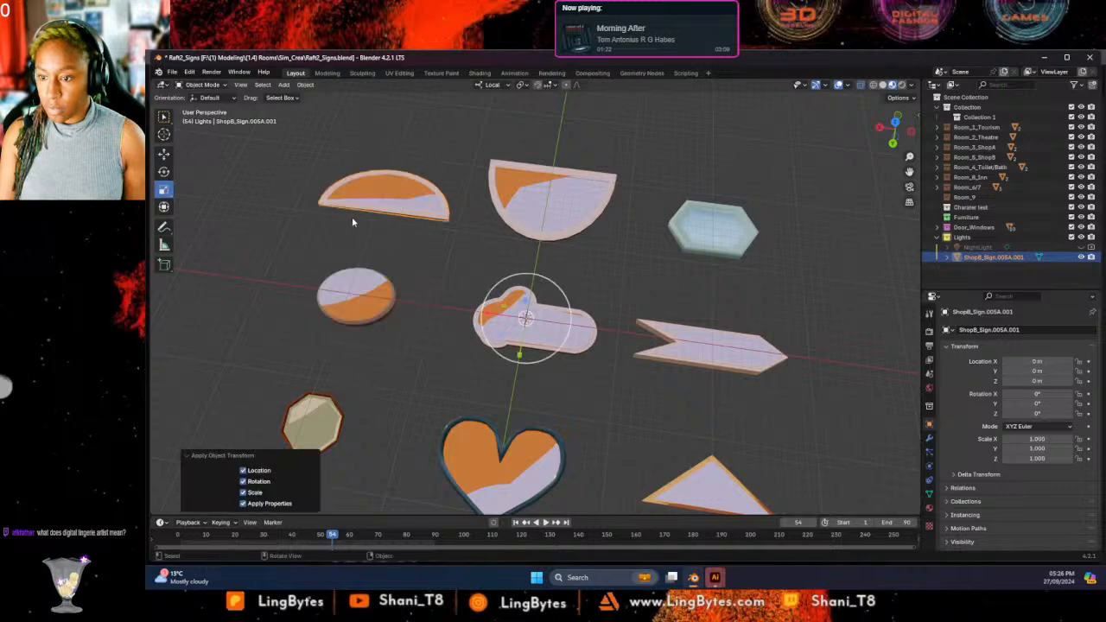
Set the origin of the semicircular ShopB sign copy to its geometry.
click(442, 217)
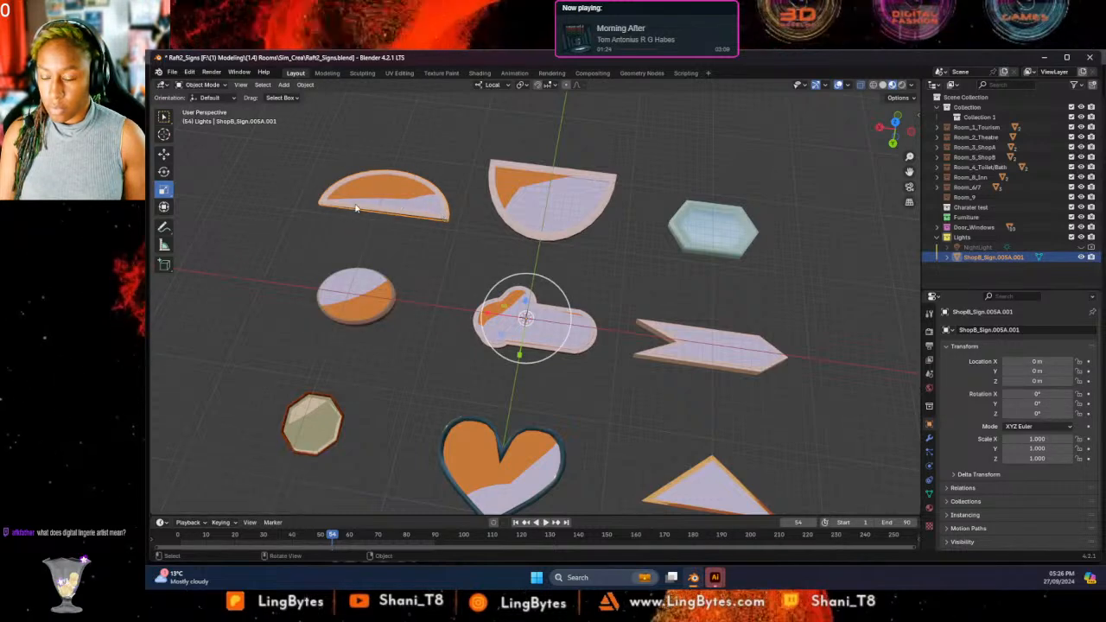
right_click(364, 204)
mouse_move(352, 233)
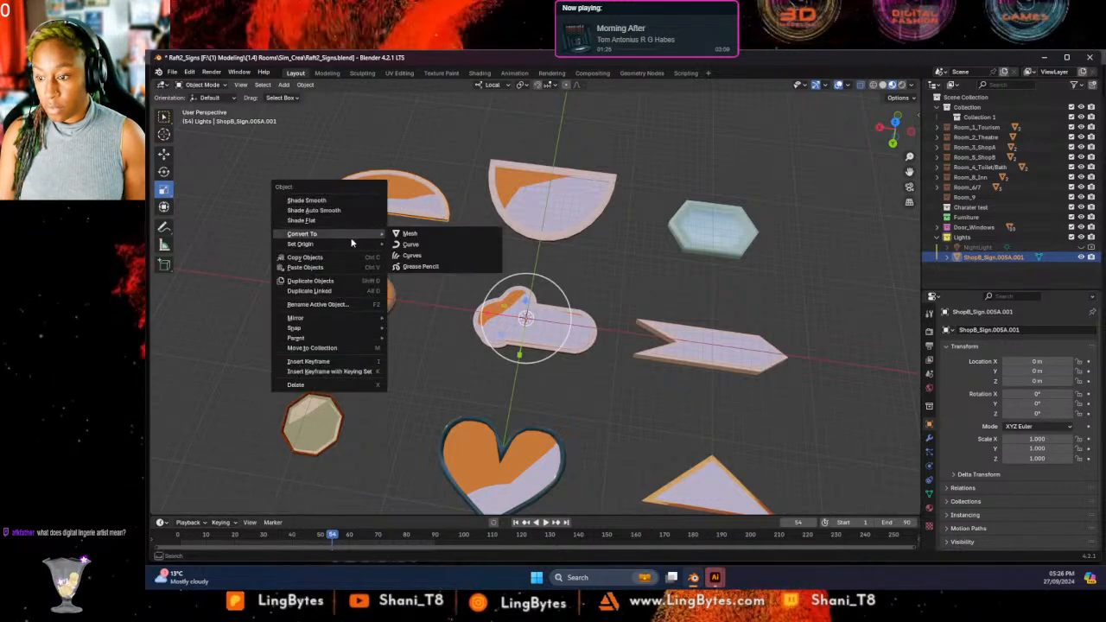
click(427, 255)
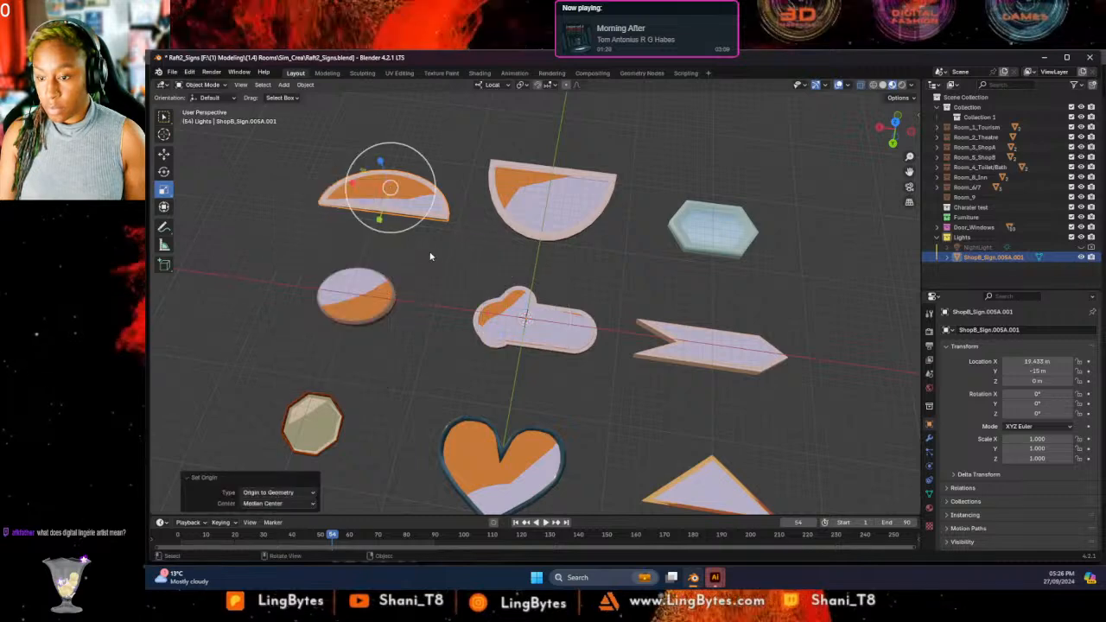
Apply location, rotation and scale to the original semicircular ShopB sign.
click(510, 211)
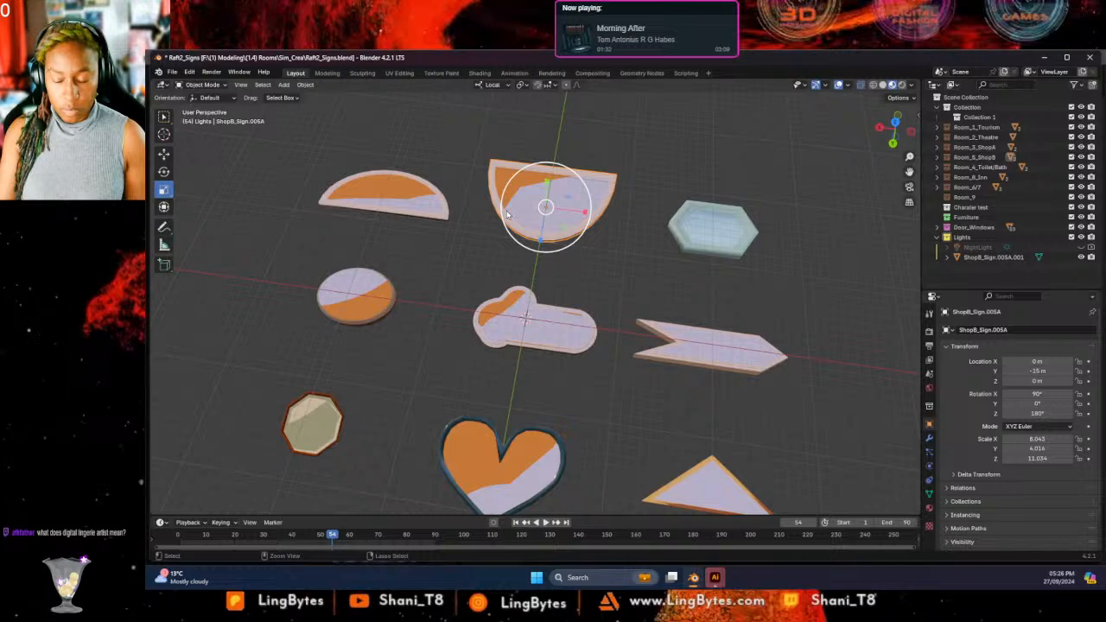
key(ctrl+a)
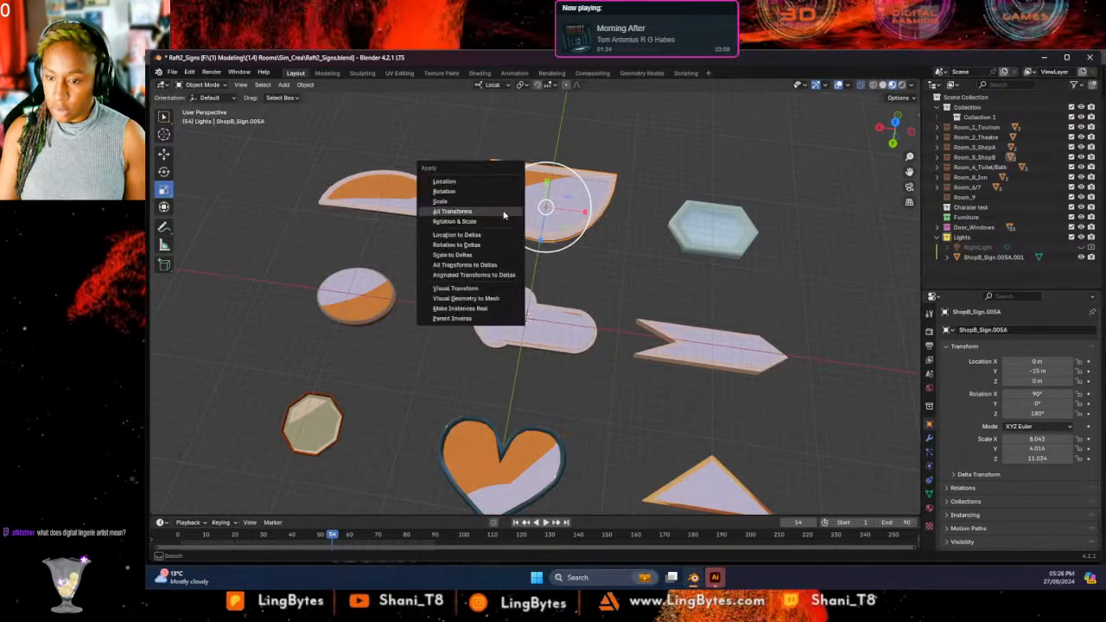
click(504, 214)
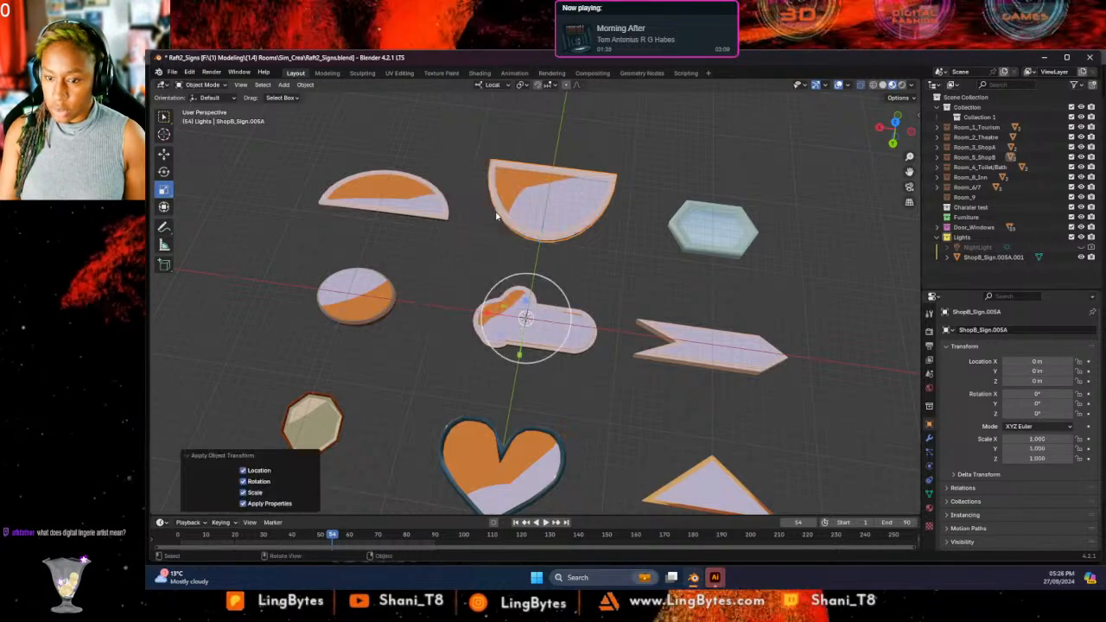
Select all the signs together and apply their location, rotation and scale.
click(351, 156)
drag(312, 120, 856, 557)
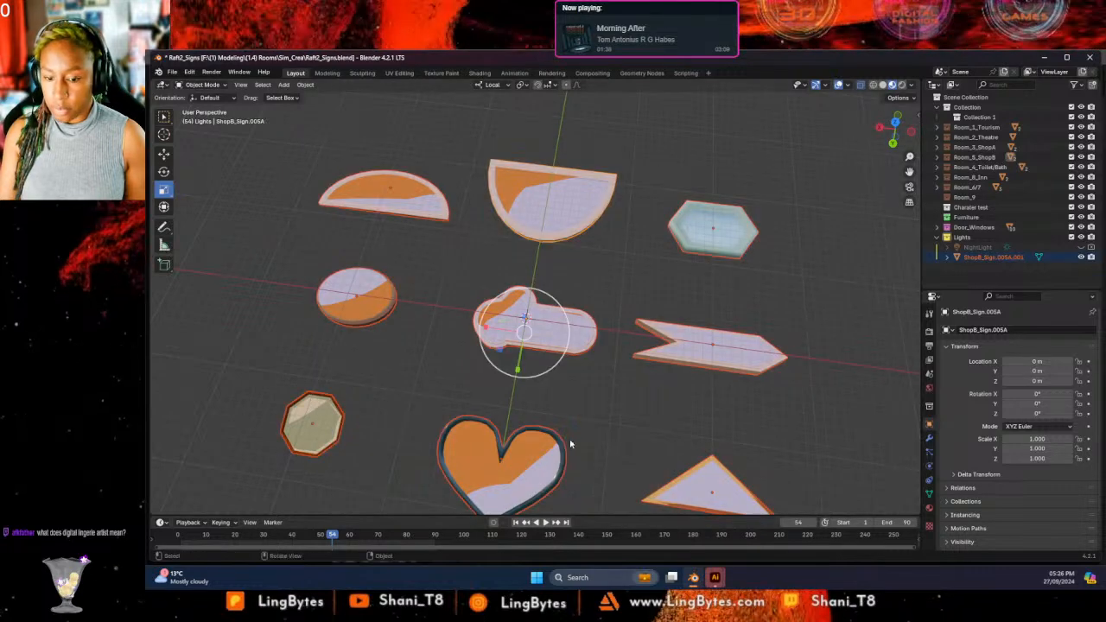
right_click(552, 218)
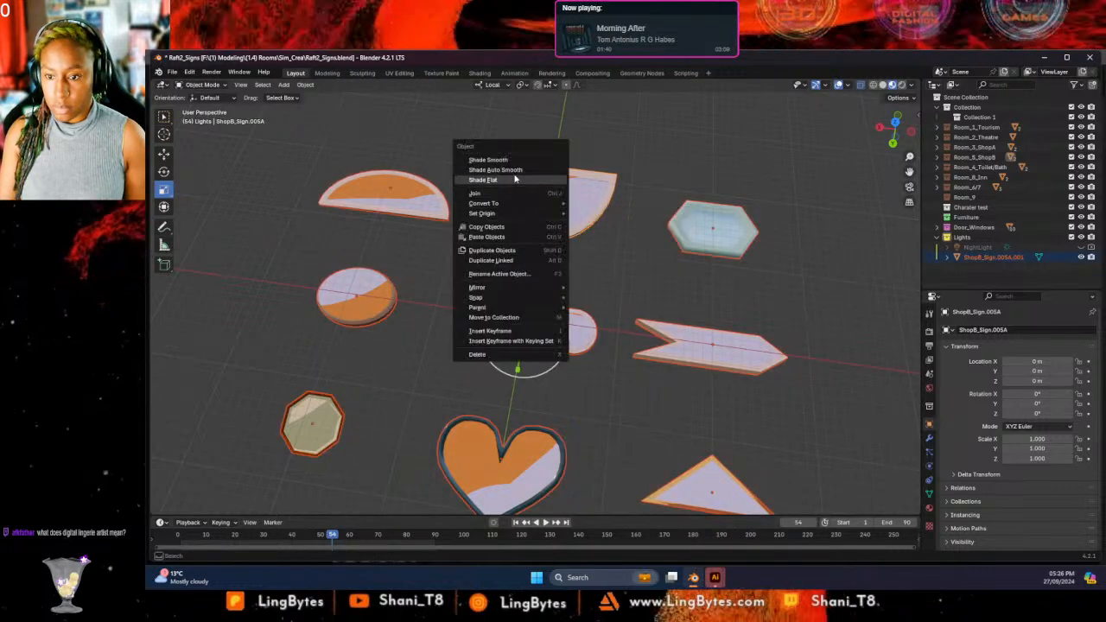
key(ctrl+a)
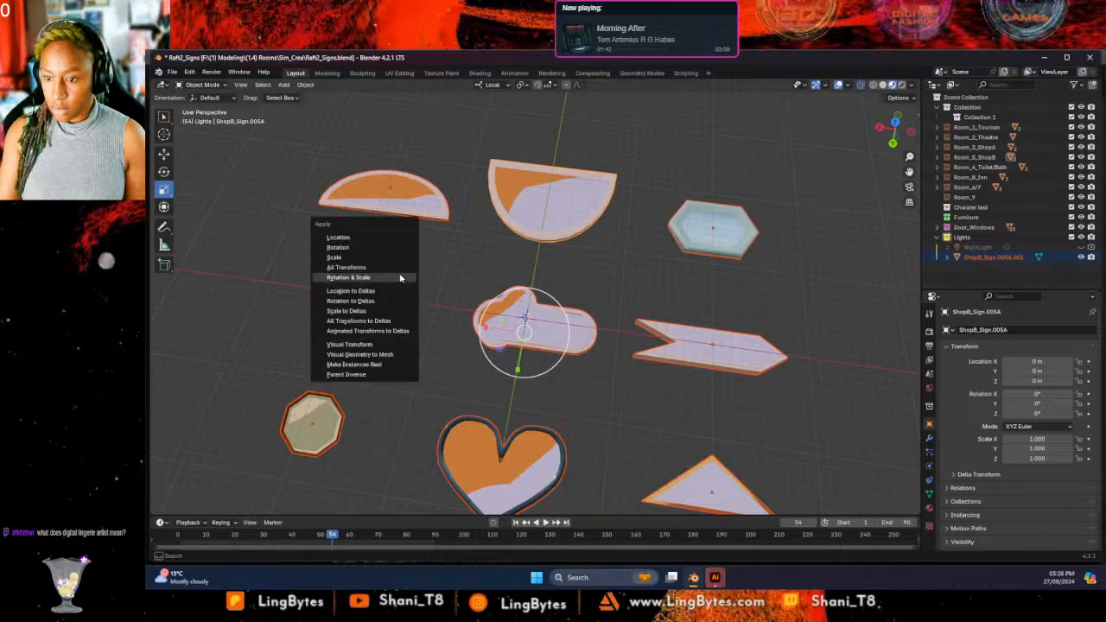
click(367, 267)
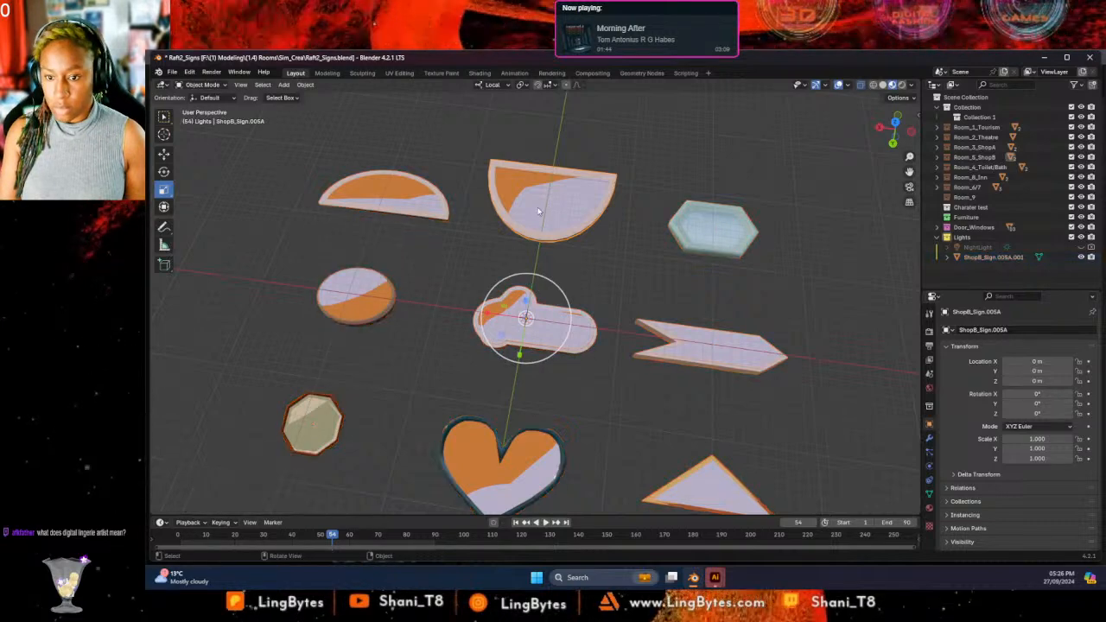
Set the origin of the original semicircular ShopB sign to its geometry.
right_click(514, 214)
mouse_move(514, 213)
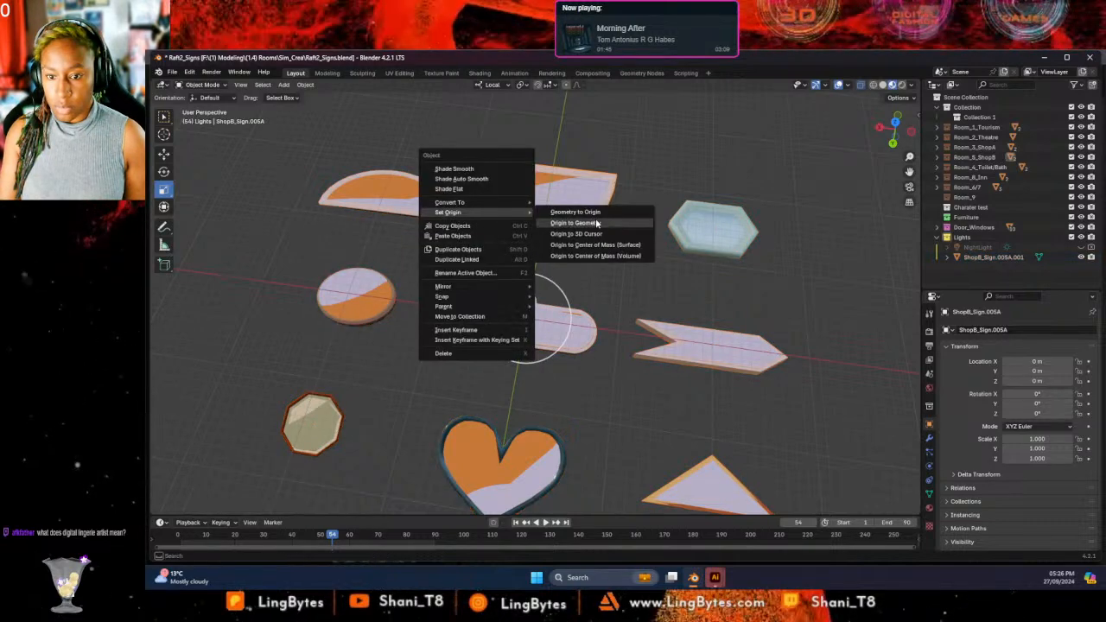
click(595, 223)
Try to set the hexagonal Bath/Toilet sign's origin to its geometry.
click(532, 322)
right_click(717, 222)
mouse_move(730, 221)
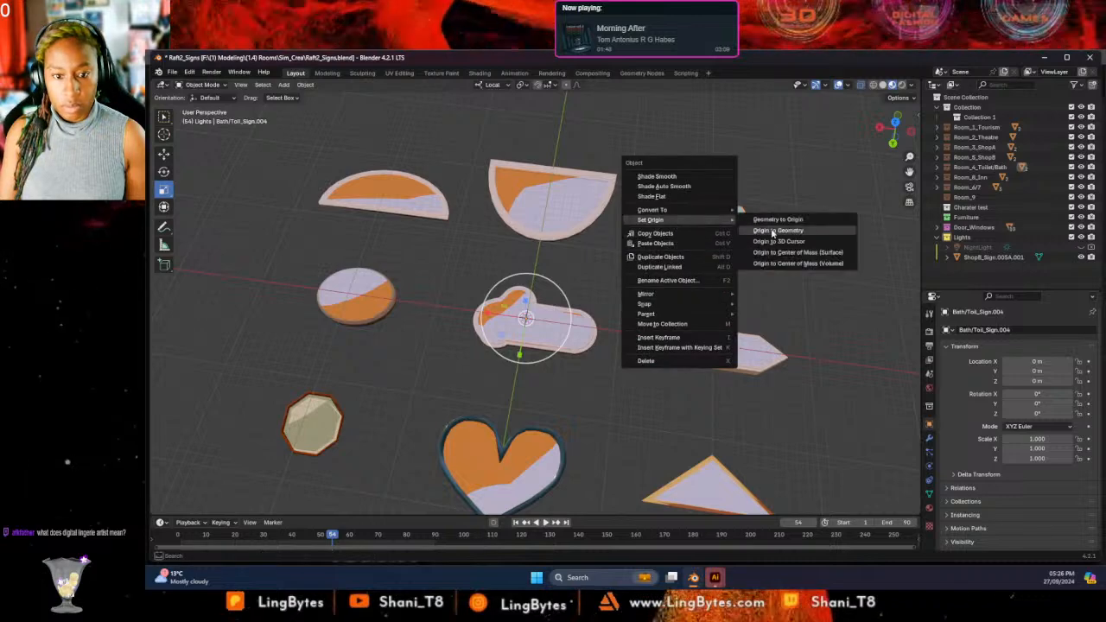
click(811, 239)
Set the origin of the central Theatre sign to its geometry.
click(547, 328)
right_click(547, 328)
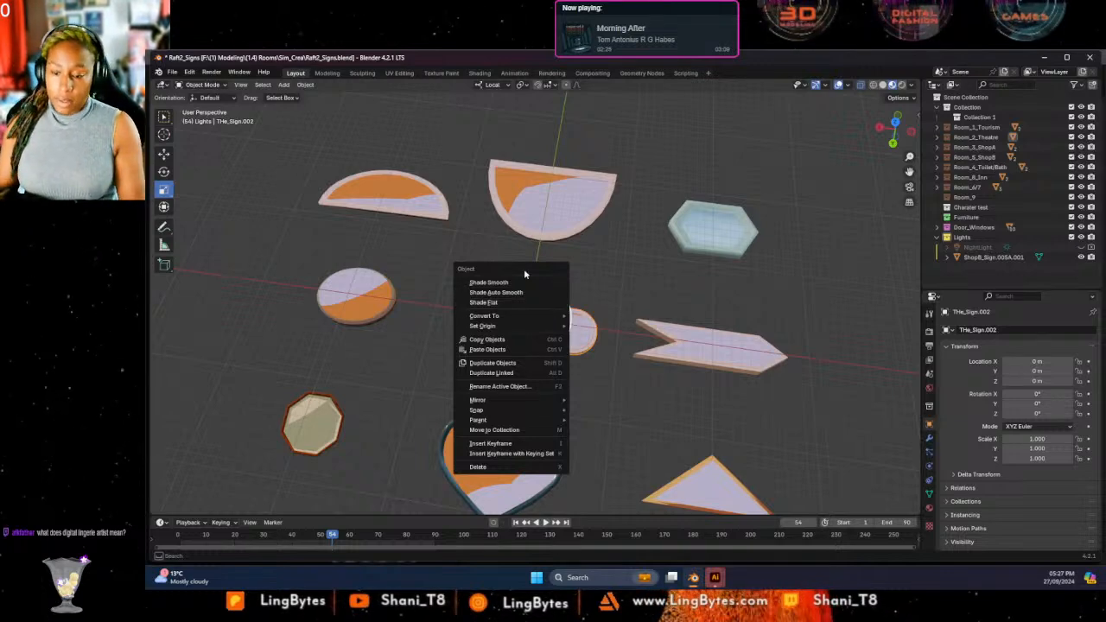
mouse_move(511, 325)
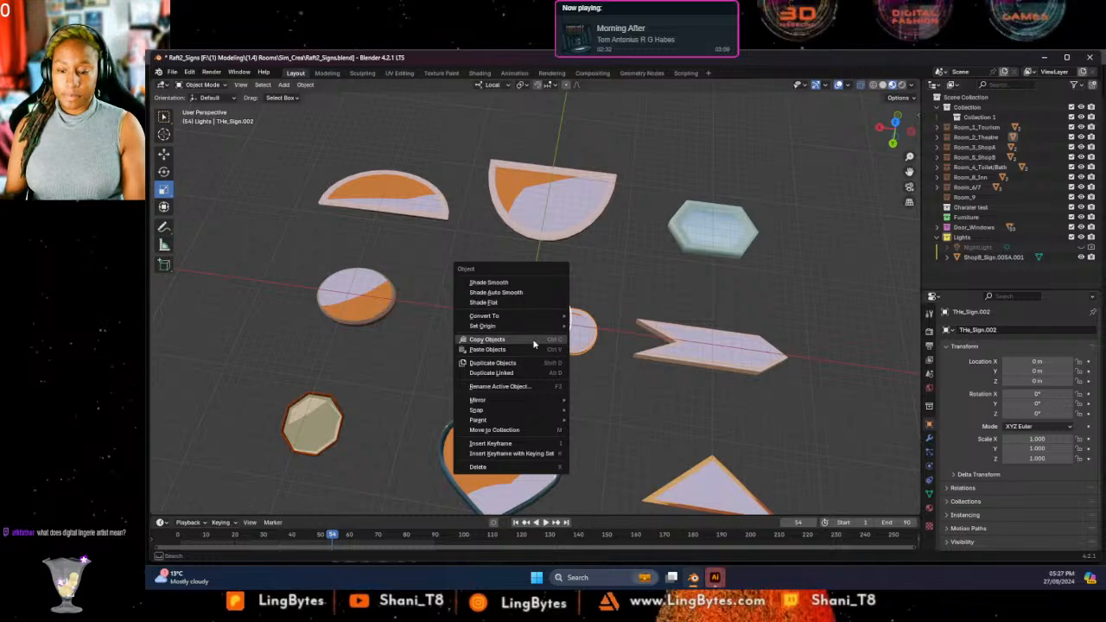
mouse_move(556, 327)
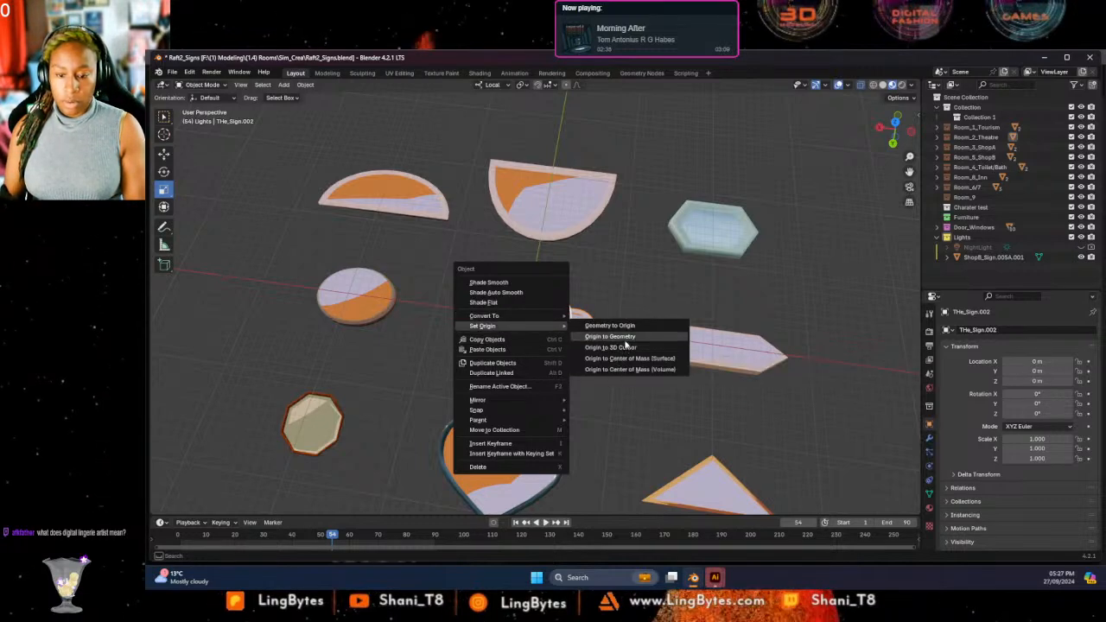
click(610, 337)
Set the origin of the round ShopA sign to its geometry.
click(364, 301)
right_click(365, 301)
mouse_move(364, 302)
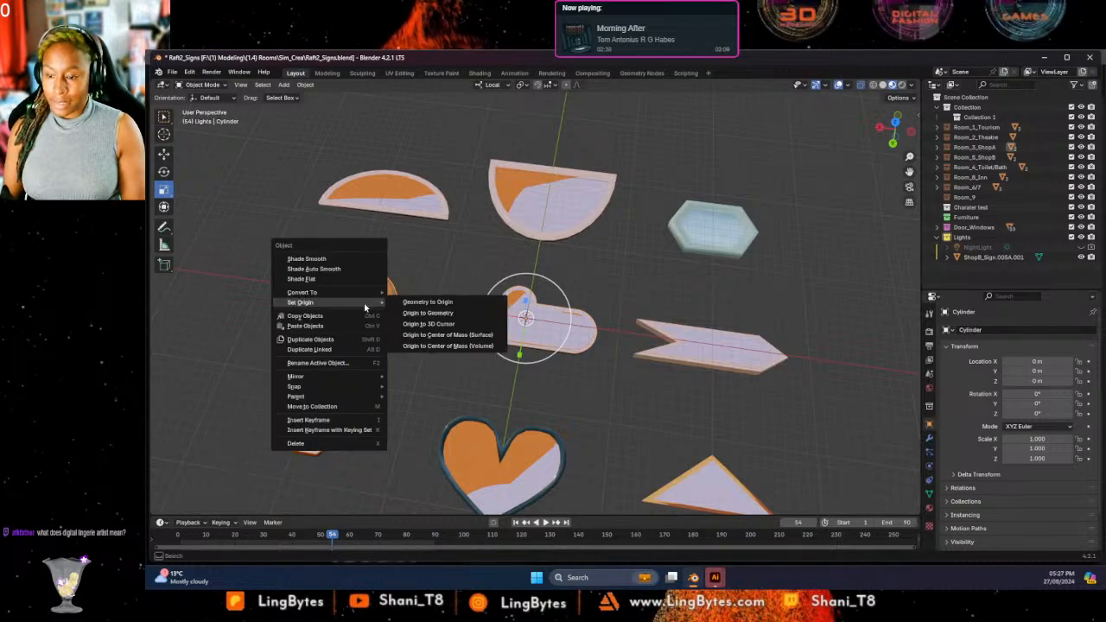
click(431, 325)
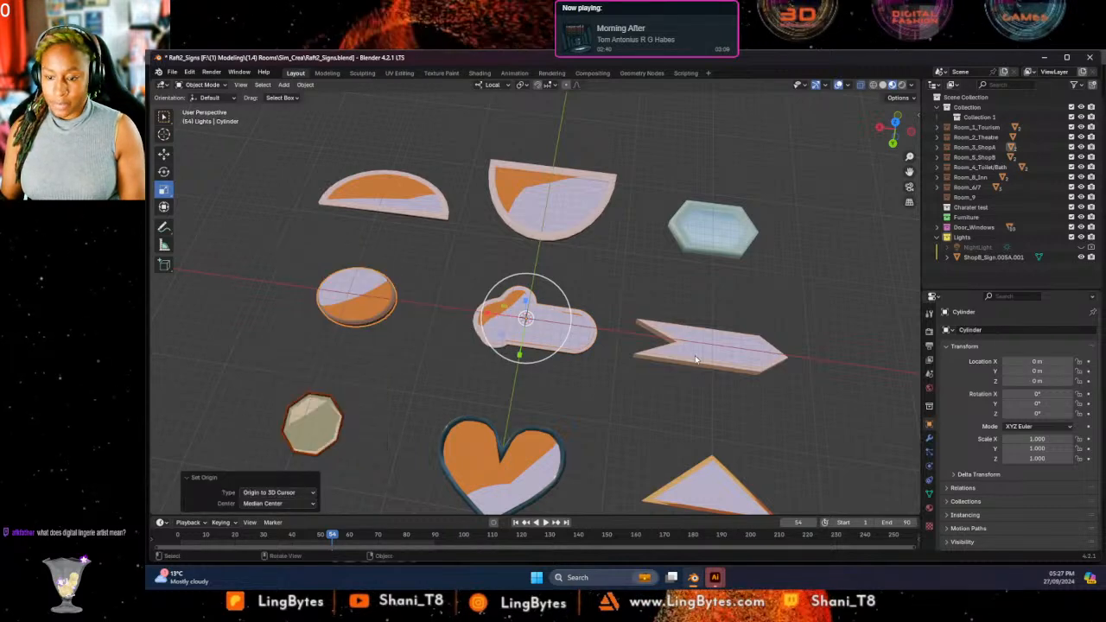
right_click(323, 293)
mouse_move(333, 293)
click(398, 300)
Try to set the origins of the arrow-shaped Tourism sign and the octagonal Inn sign to their geometry.
right_click(713, 352)
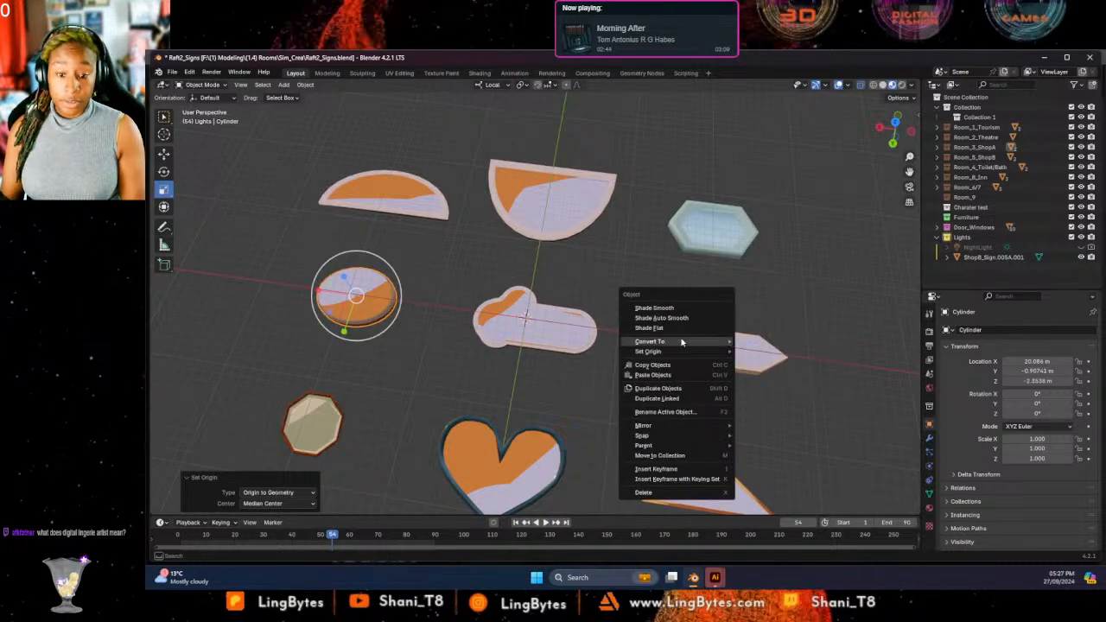
mouse_move(688, 352)
click(784, 364)
right_click(300, 438)
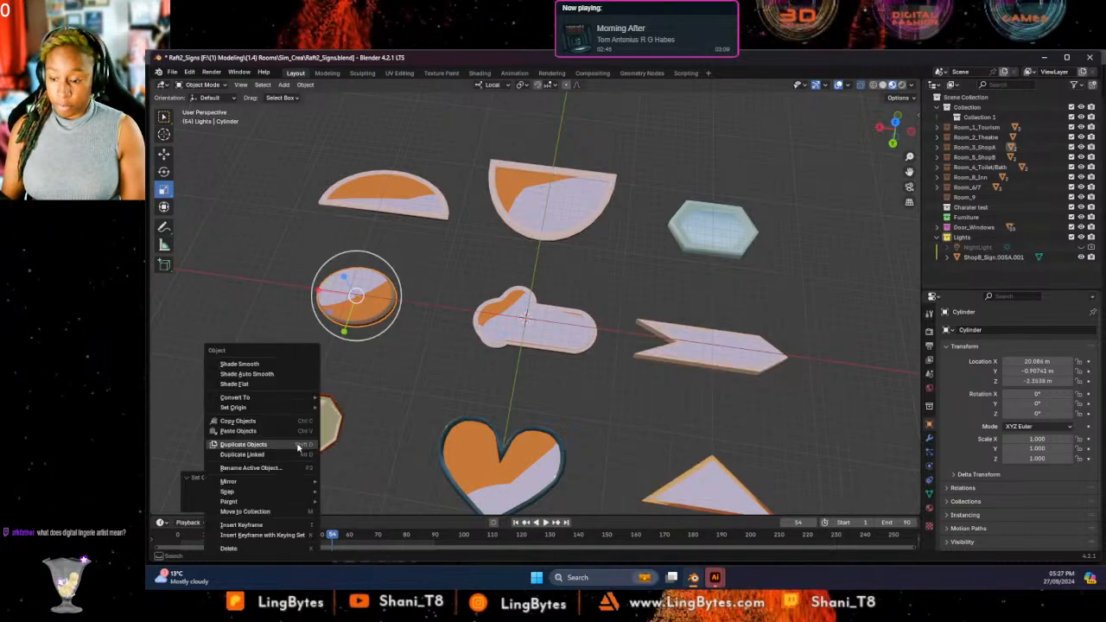
click(330, 419)
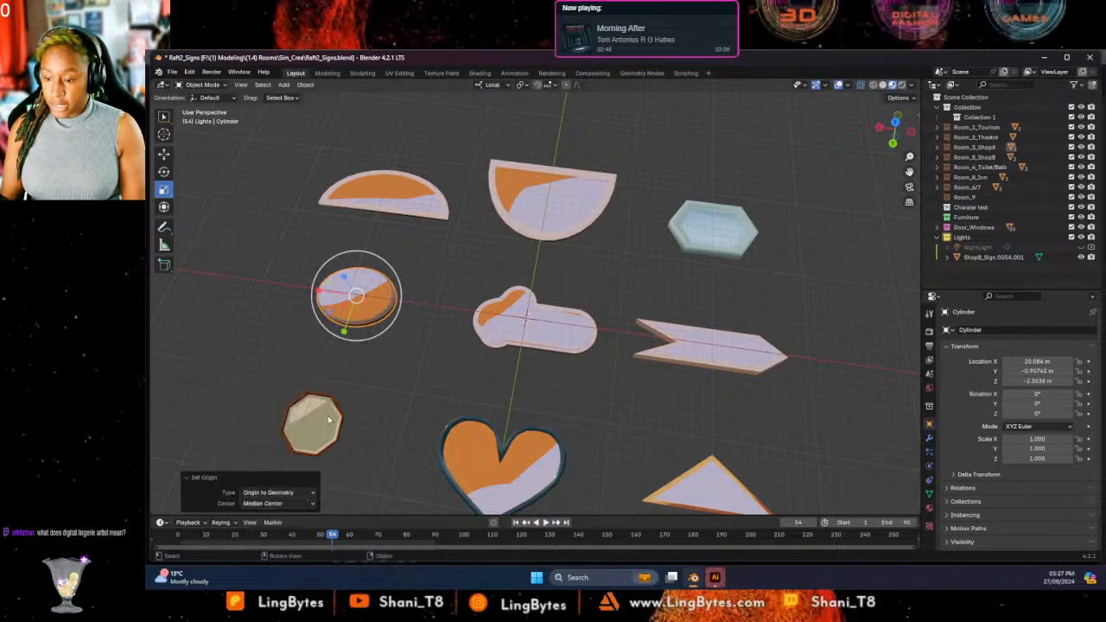
click(323, 421)
click(362, 285)
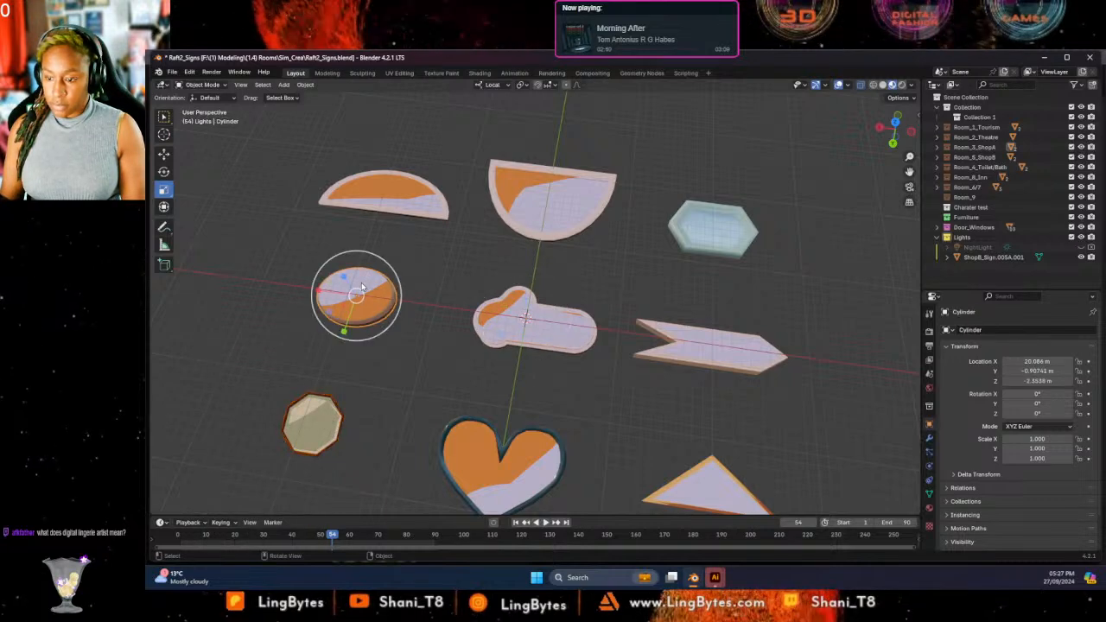
Set the origin of the arrow-shaped Tourism sign to its geometry.
click(718, 345)
right_click(681, 354)
mouse_move(674, 348)
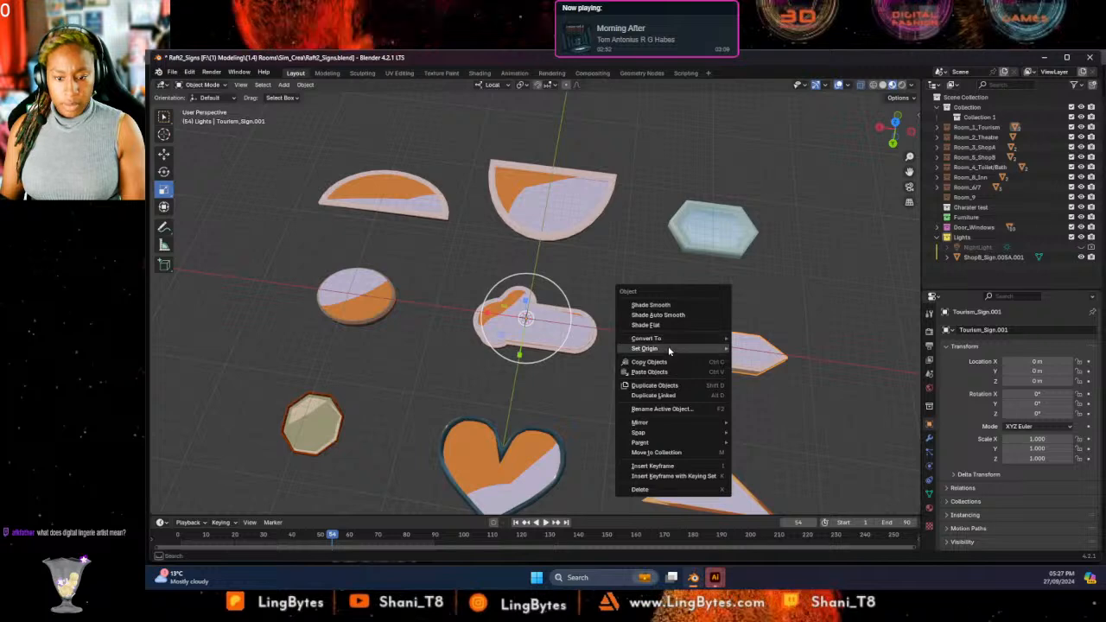
click(771, 359)
Check the Theatre and original ShopB signs' origins and set the semicircular ShopB copy's origin to its geometry.
click(551, 327)
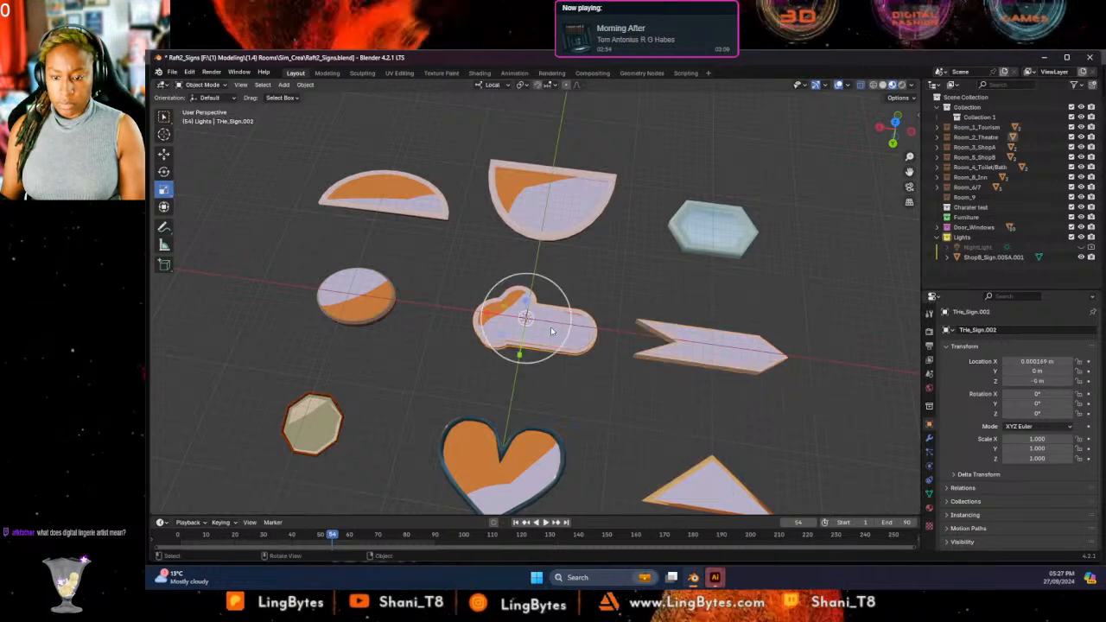
click(574, 188)
click(407, 200)
right_click(405, 200)
mouse_move(401, 196)
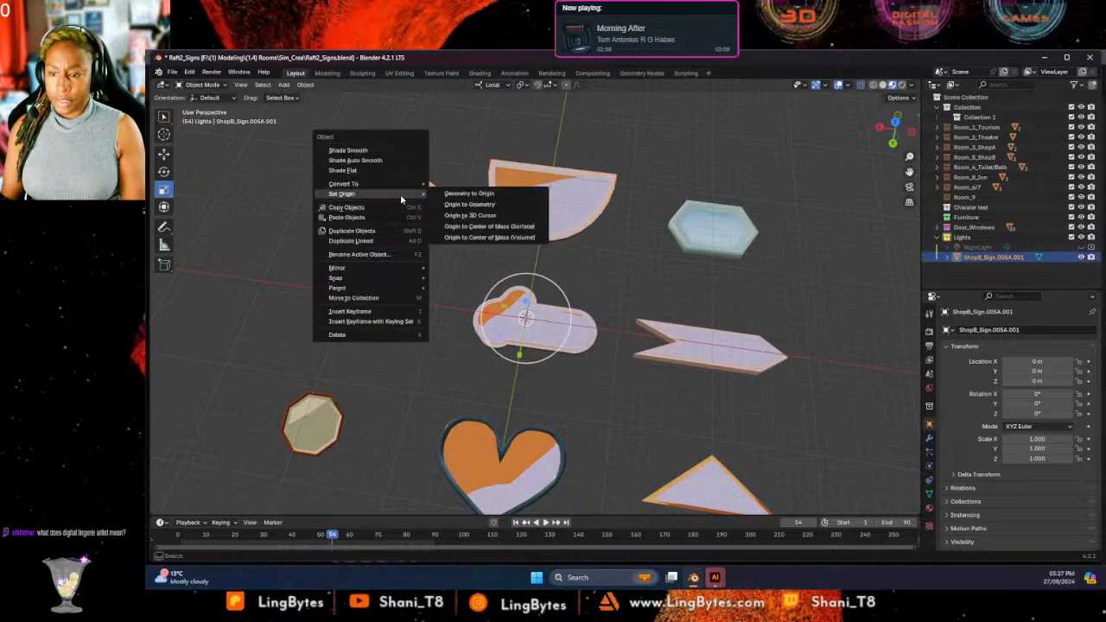
click(464, 204)
Check the middle-row signs' origins and set the hexagonal Bath/Toilet sign's origin to its geometry.
click(368, 323)
click(531, 324)
click(708, 350)
click(562, 329)
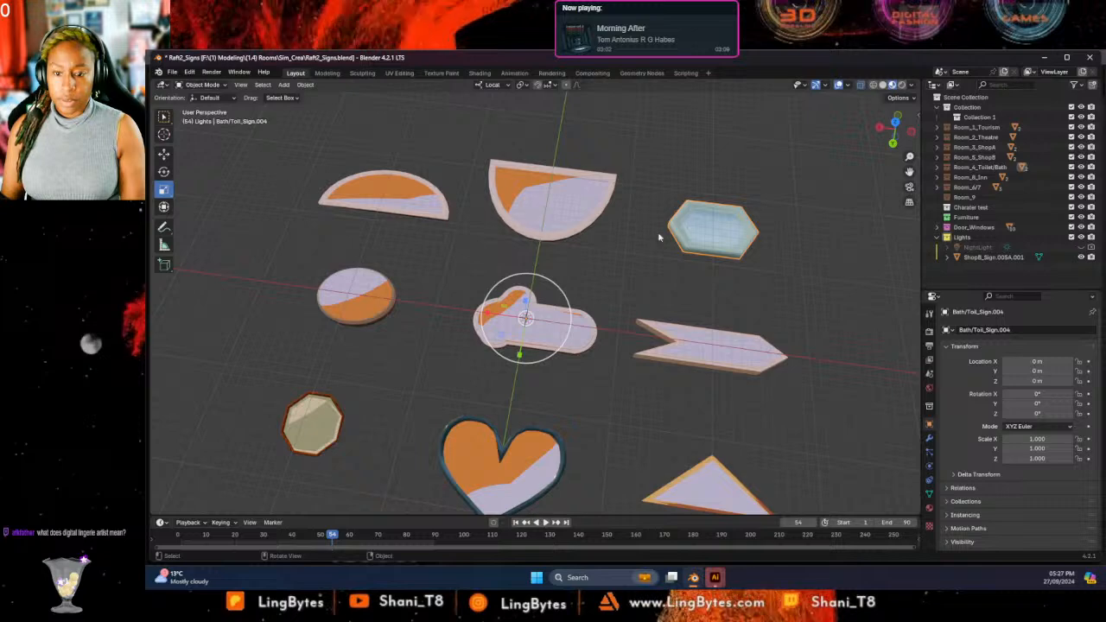
right_click(631, 224)
mouse_move(704, 224)
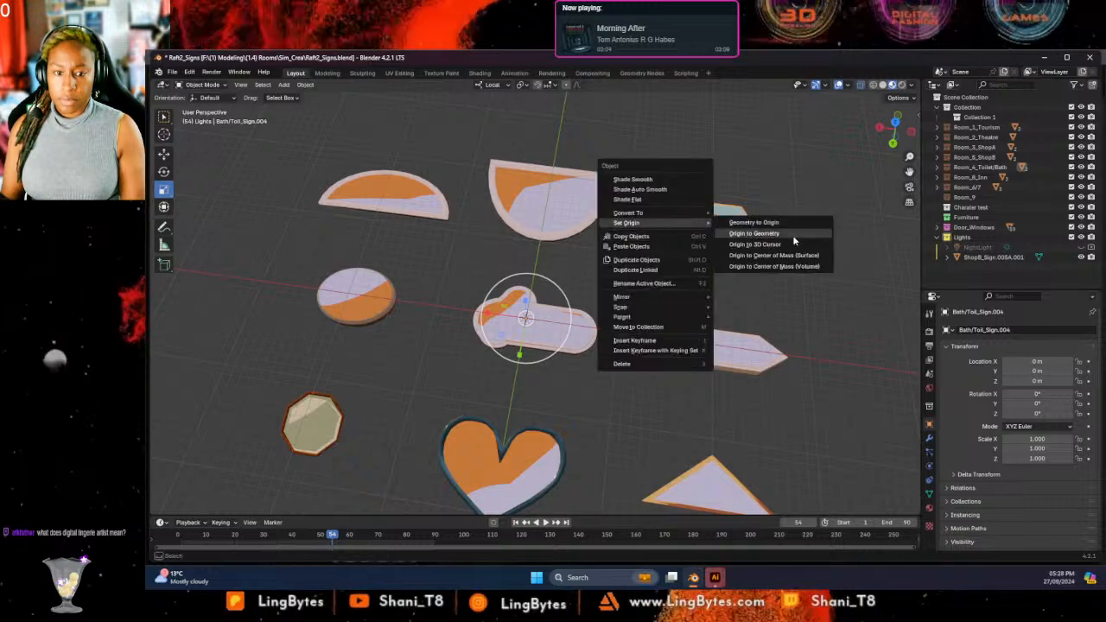
click(792, 235)
Set the origin of the octagonal Inn sign to its geometry.
click(520, 212)
click(532, 324)
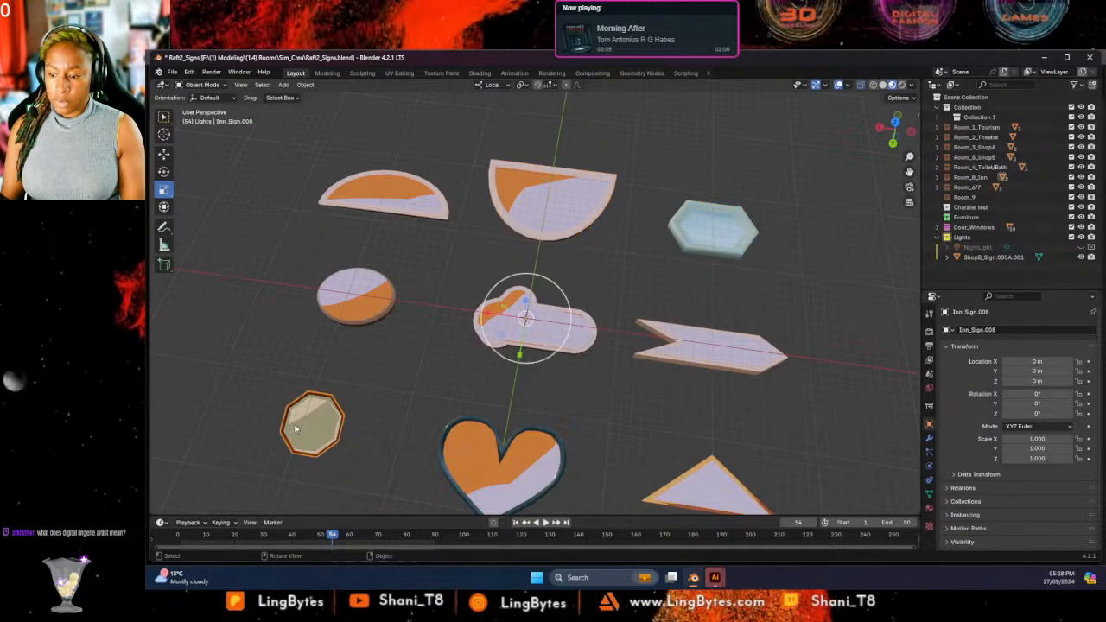
right_click(280, 406)
mouse_move(280, 406)
click(357, 419)
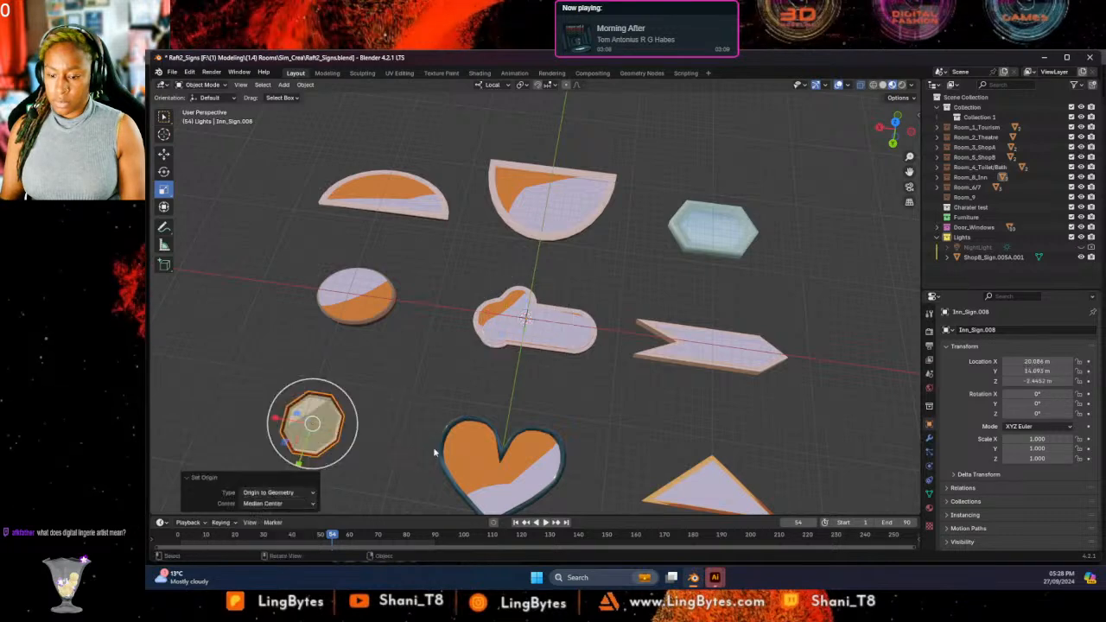
Set the origin of the heart-shaped Bakery sign to its geometry.
click(477, 448)
right_click(478, 447)
mouse_move(416, 401)
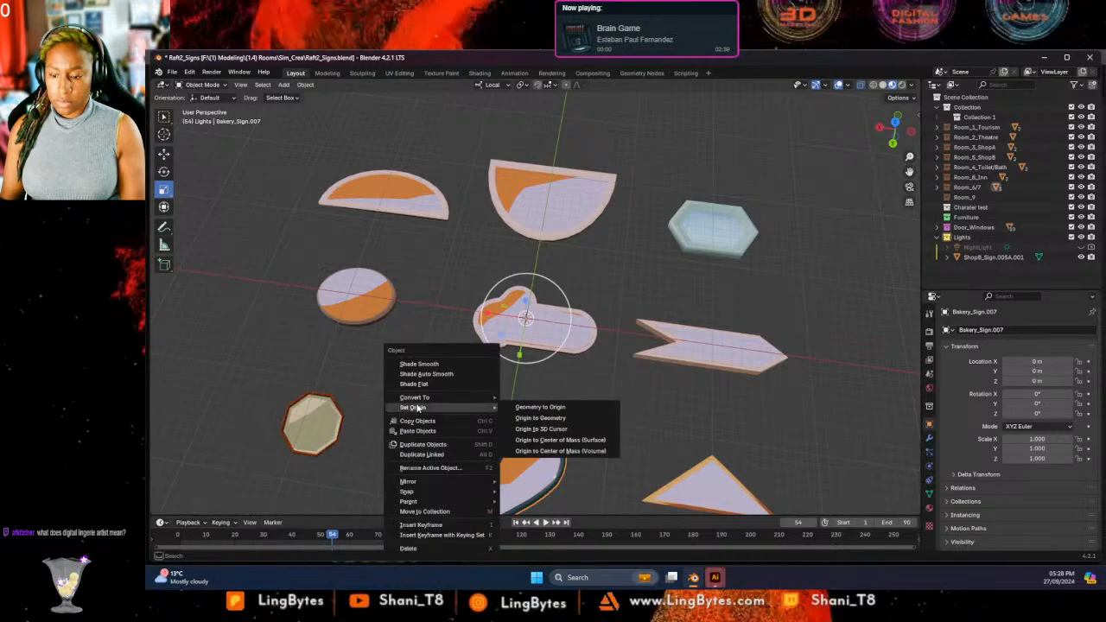
right_click(535, 445)
mouse_move(494, 403)
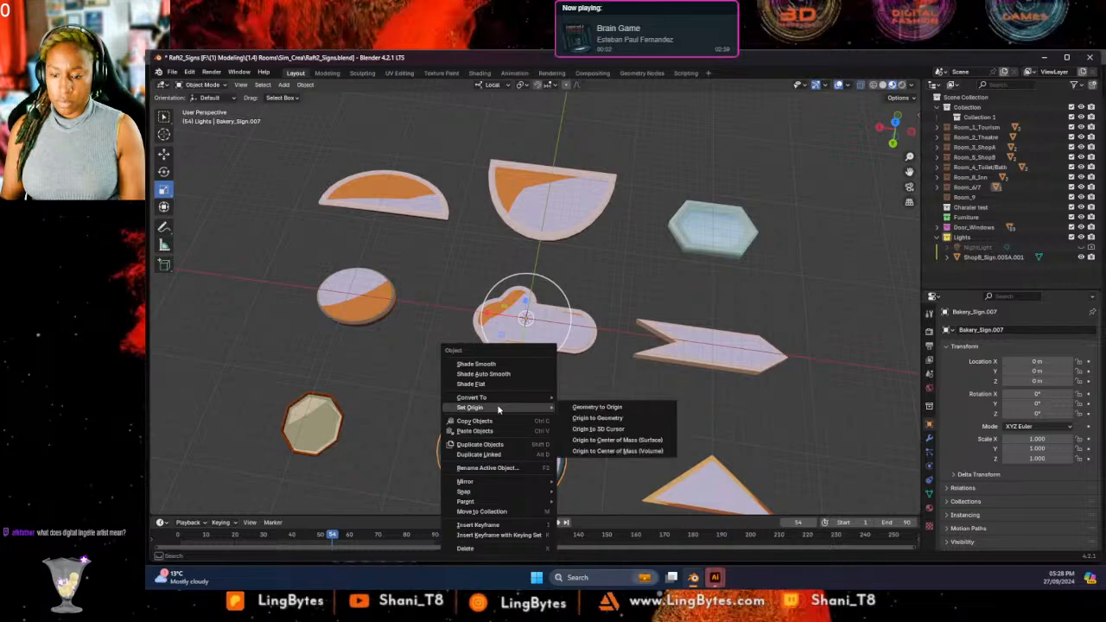
click(595, 422)
Set the origin of the triangular Restaurant sign to its geometry.
click(566, 333)
right_click(610, 348)
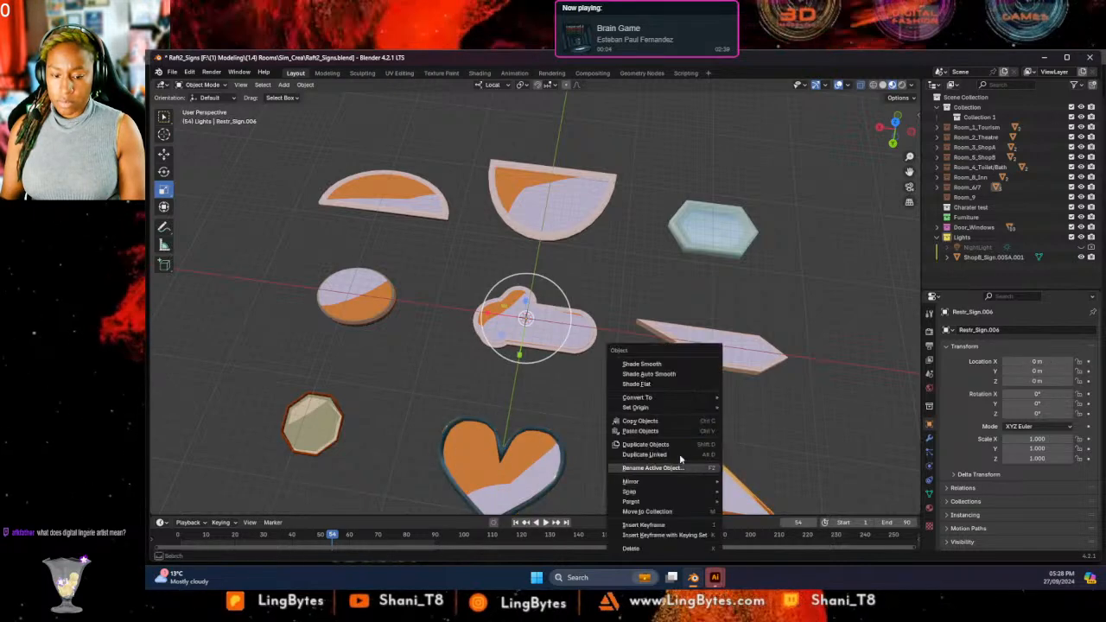
mouse_move(640, 407)
click(763, 419)
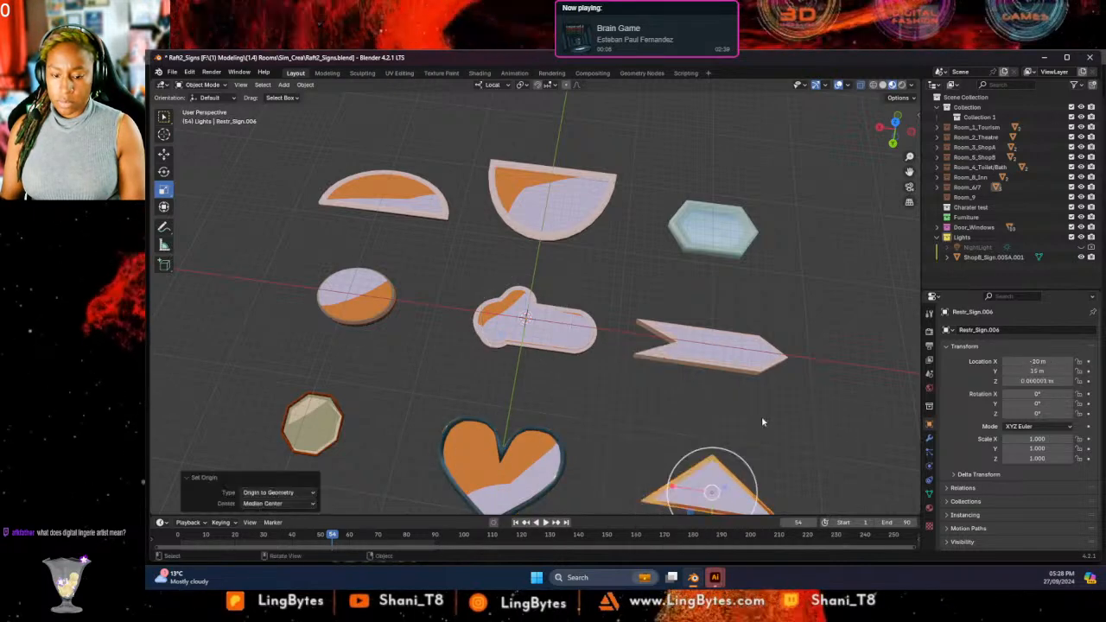
Check the origin placement of each of the nine signs in turn and save the file.
click(378, 207)
click(531, 202)
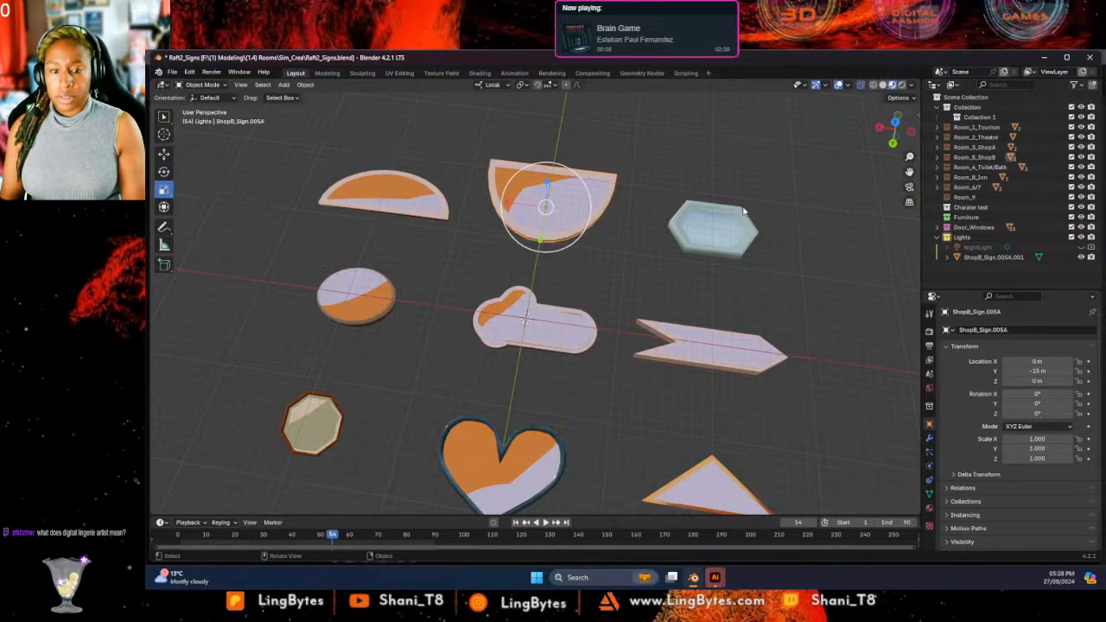
click(737, 215)
click(353, 299)
click(529, 322)
click(672, 339)
click(312, 424)
click(499, 456)
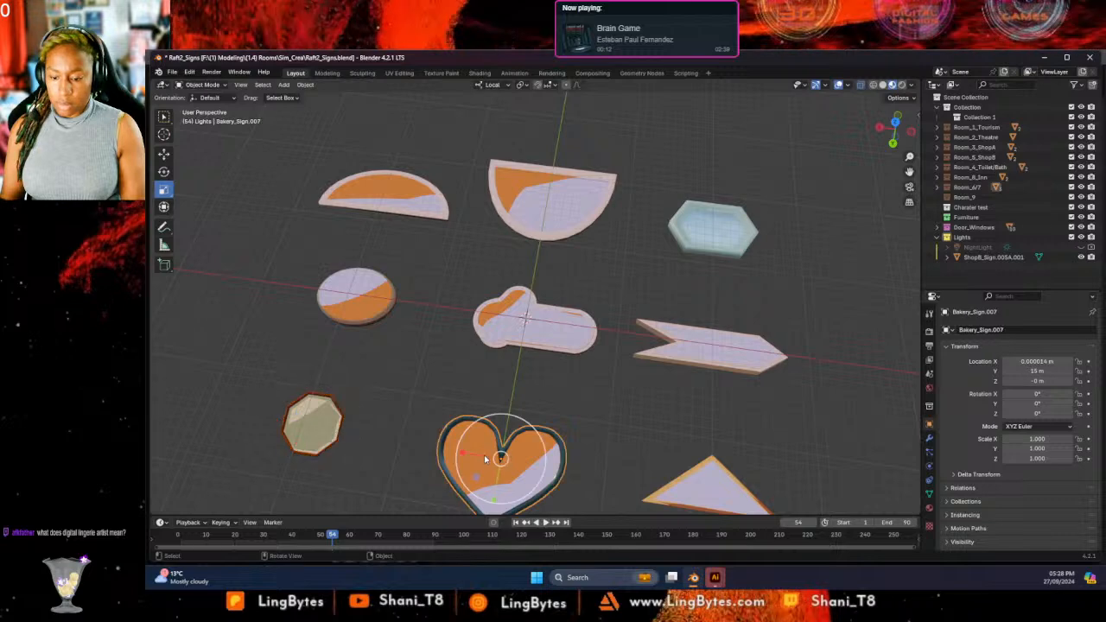
click(721, 486)
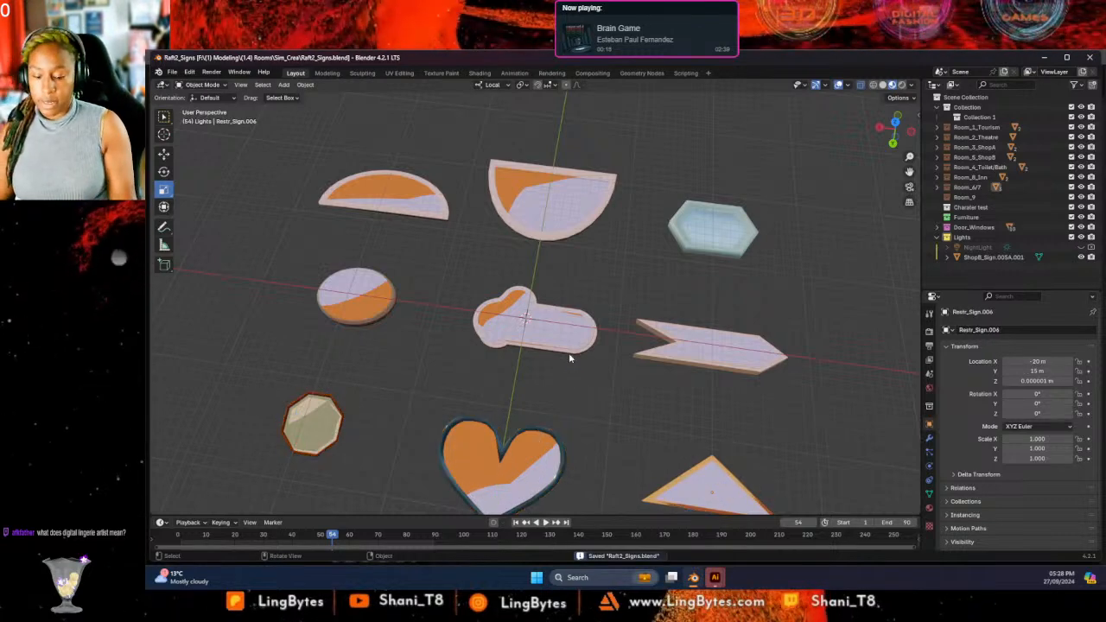
Set the timeline's current frame to 0 and view all nine signs from directly above.
drag(343, 538, 177, 538)
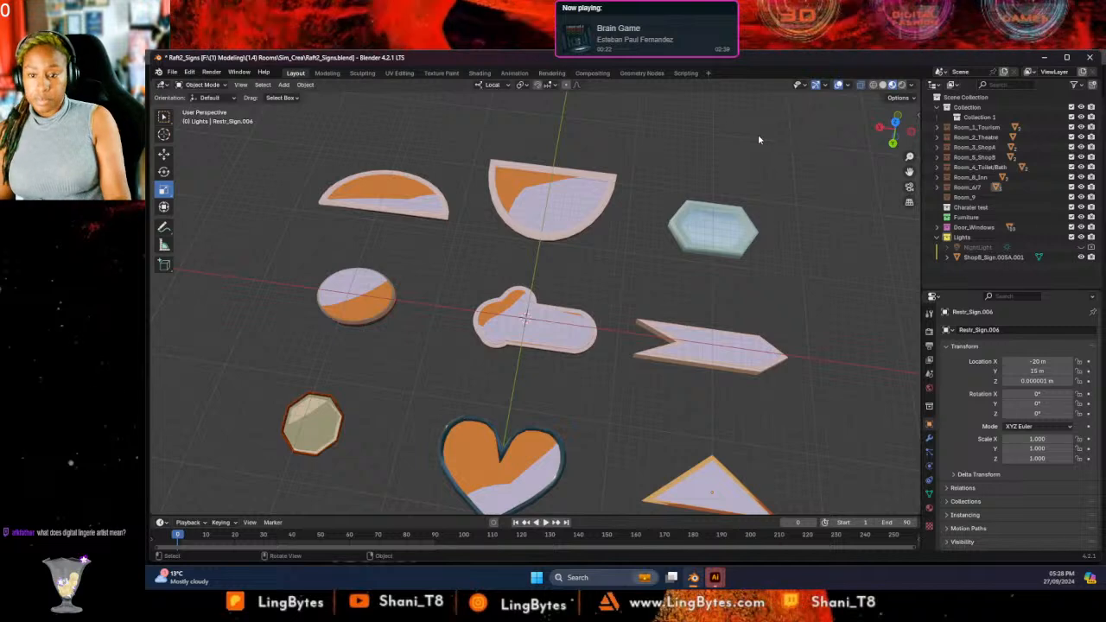
middle_drag(435, 443, 546, 393)
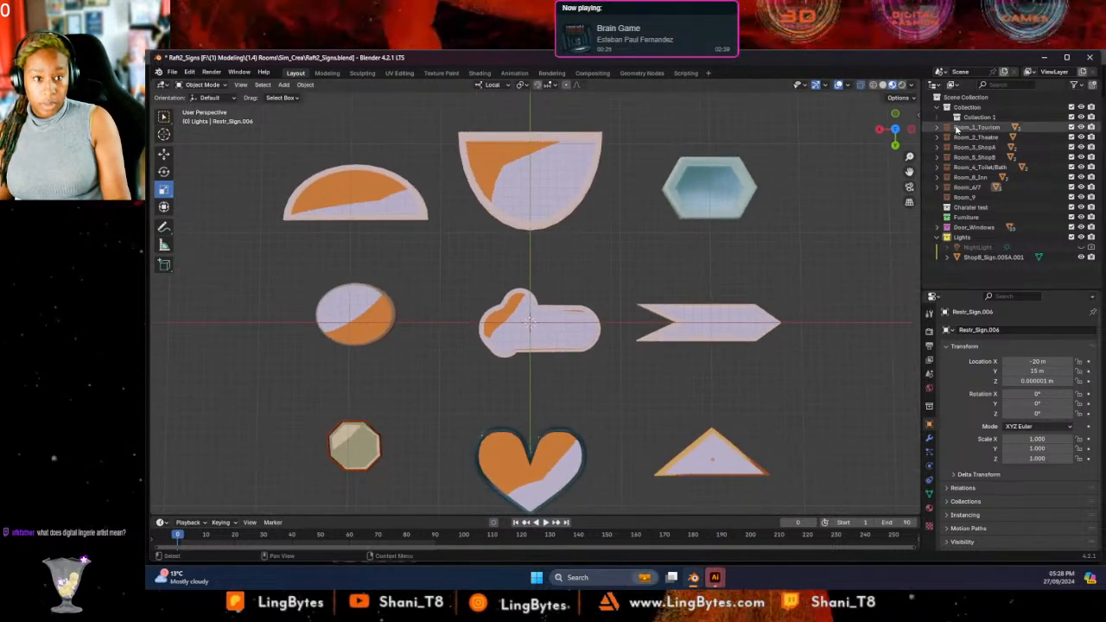
click(896, 129)
scroll(607, 298, down, 3)
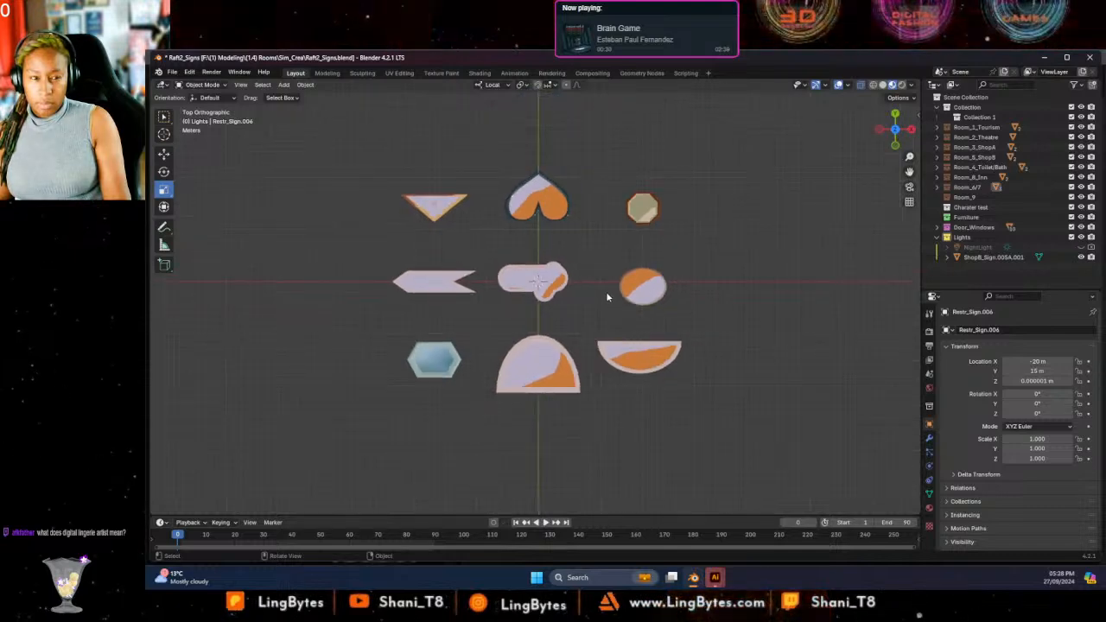
click(899, 132)
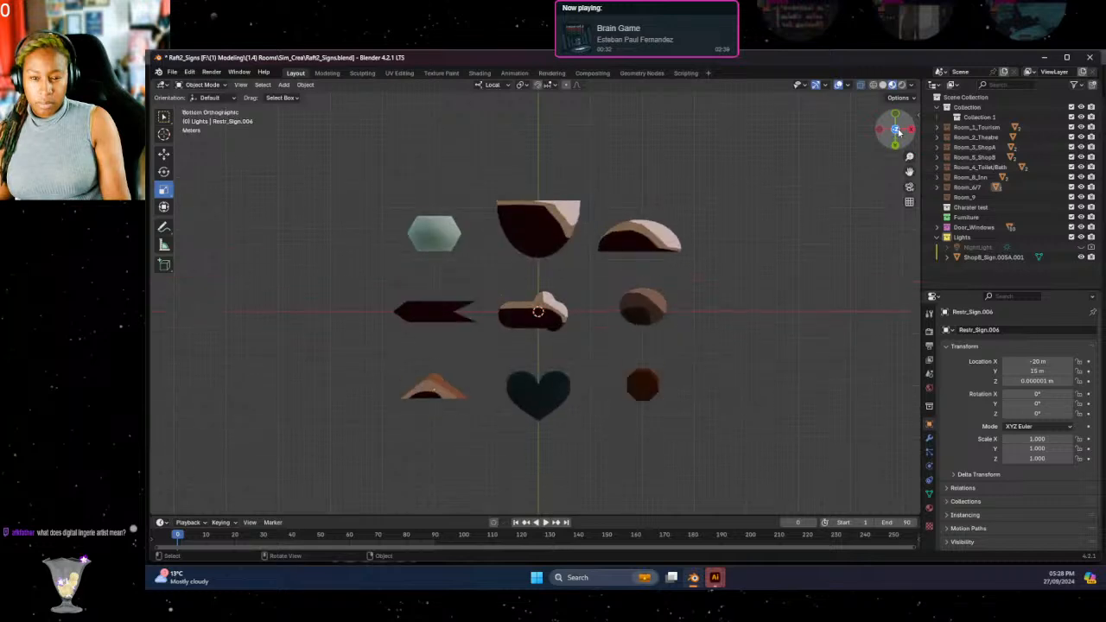
click(899, 132)
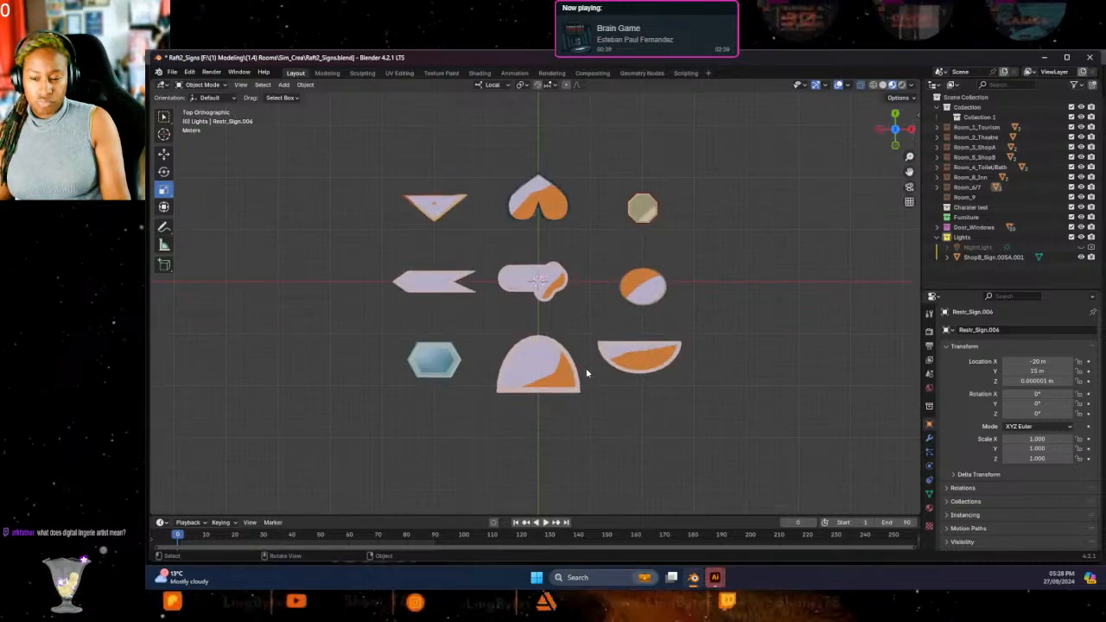
Set the Z rotation of the central Theatre sign and the heart-shaped Bakery sign to 180°.
drag(346, 115, 793, 450)
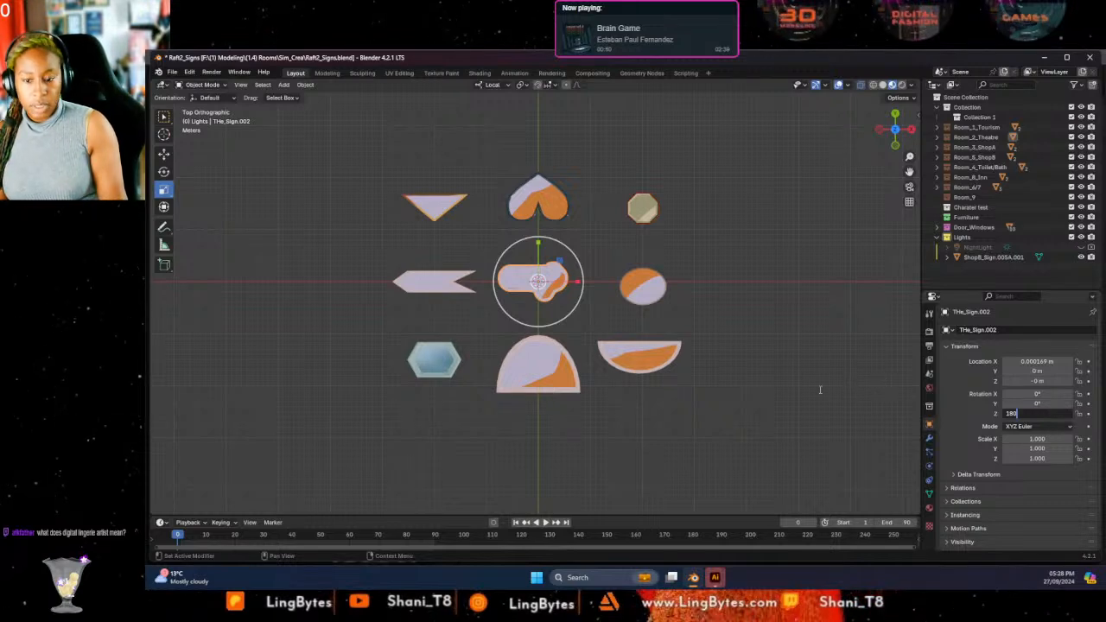
key(Return)
click(531, 192)
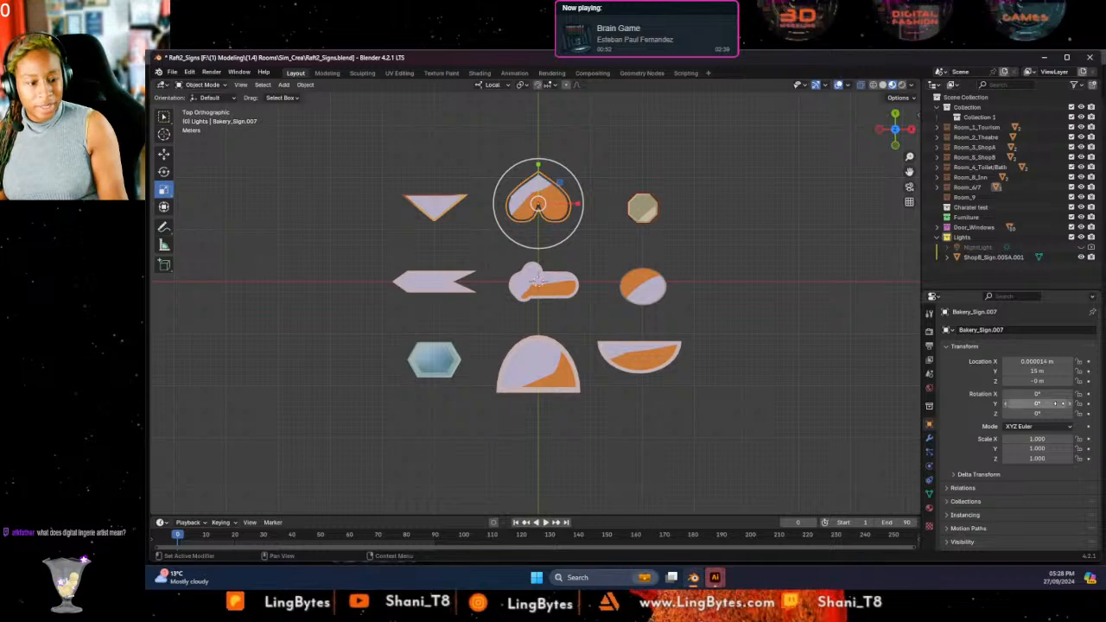
click(1050, 416)
click(1050, 415)
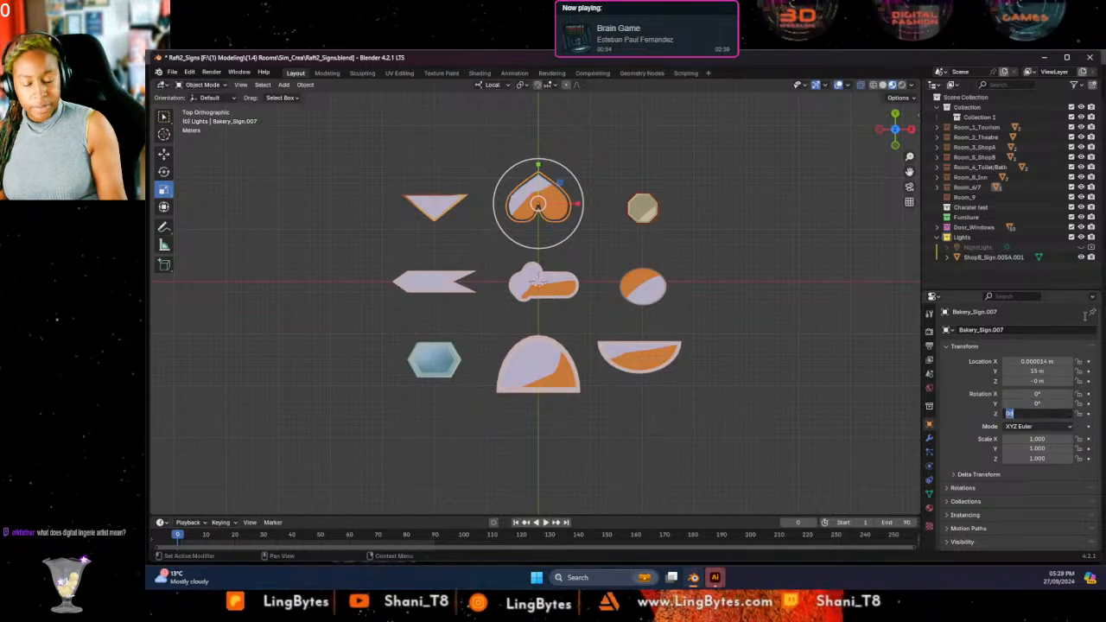
key(Tab)
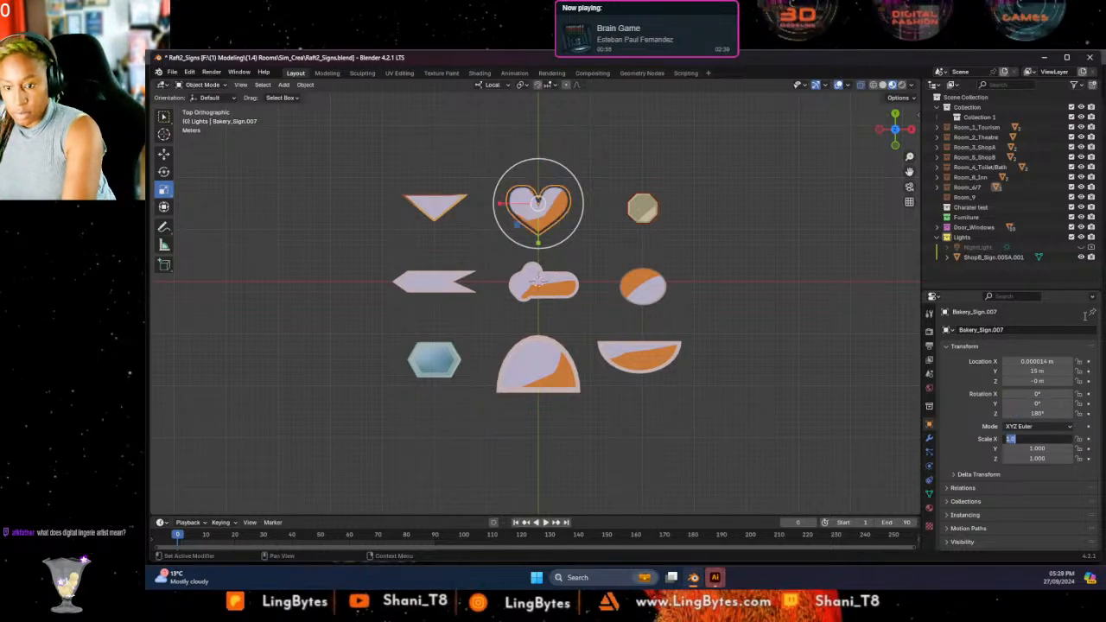
Set the Z rotation of the triangular Restaurant sign to 180°.
click(439, 208)
click(437, 204)
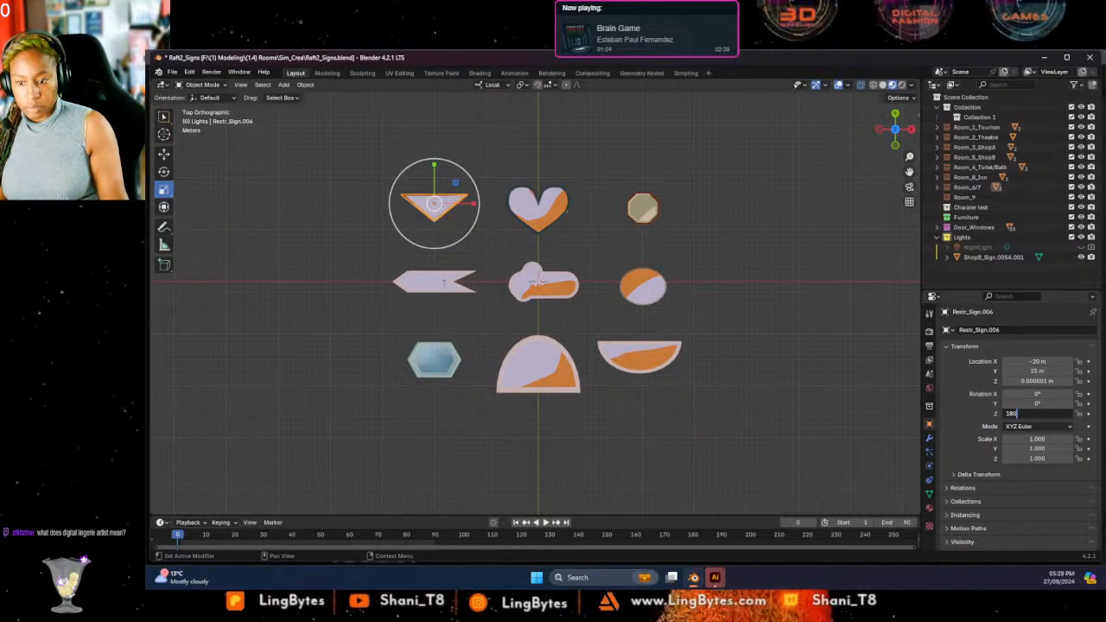
text(180)
key(Return)
Set the Z rotation of the arrow-shaped Tourism sign to 180°.
click(428, 286)
right_click(417, 286)
mouse_move(418, 286)
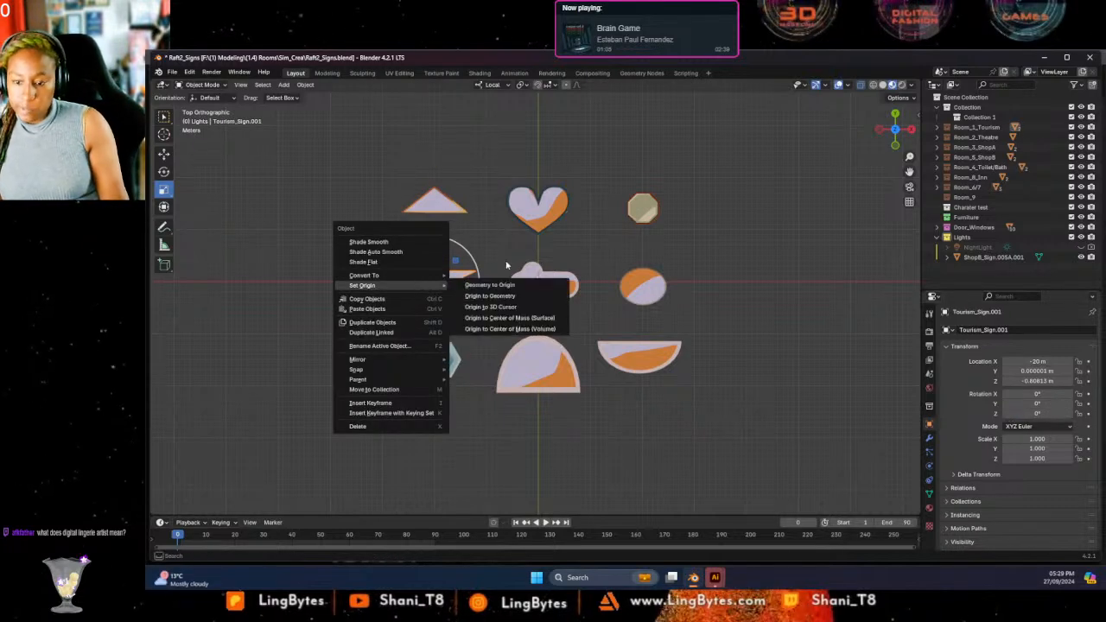
click(1036, 403)
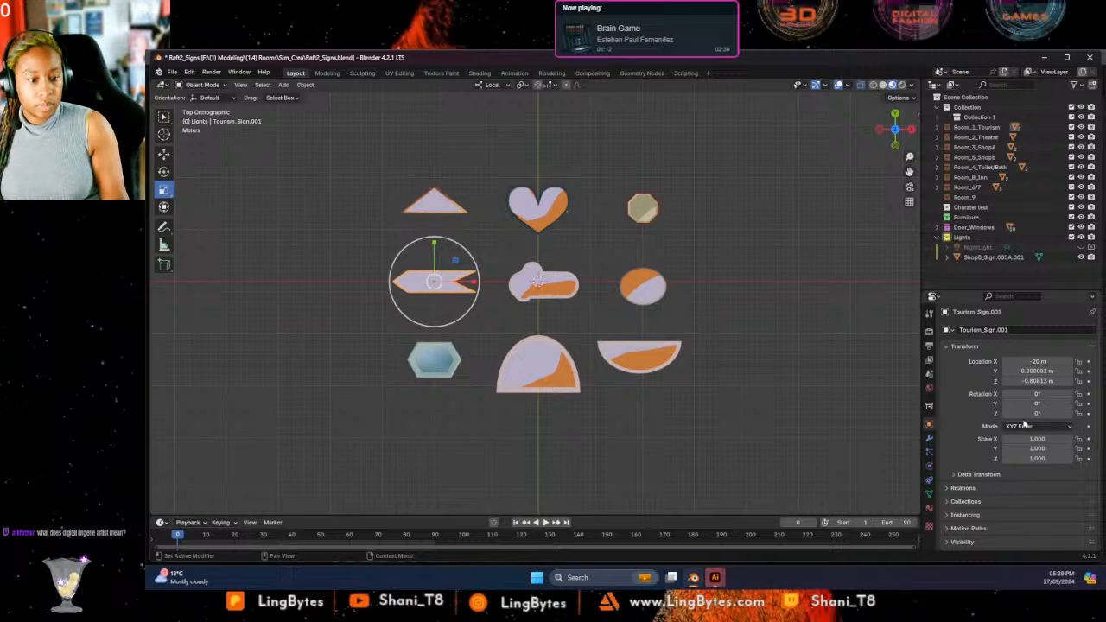
click(1037, 413)
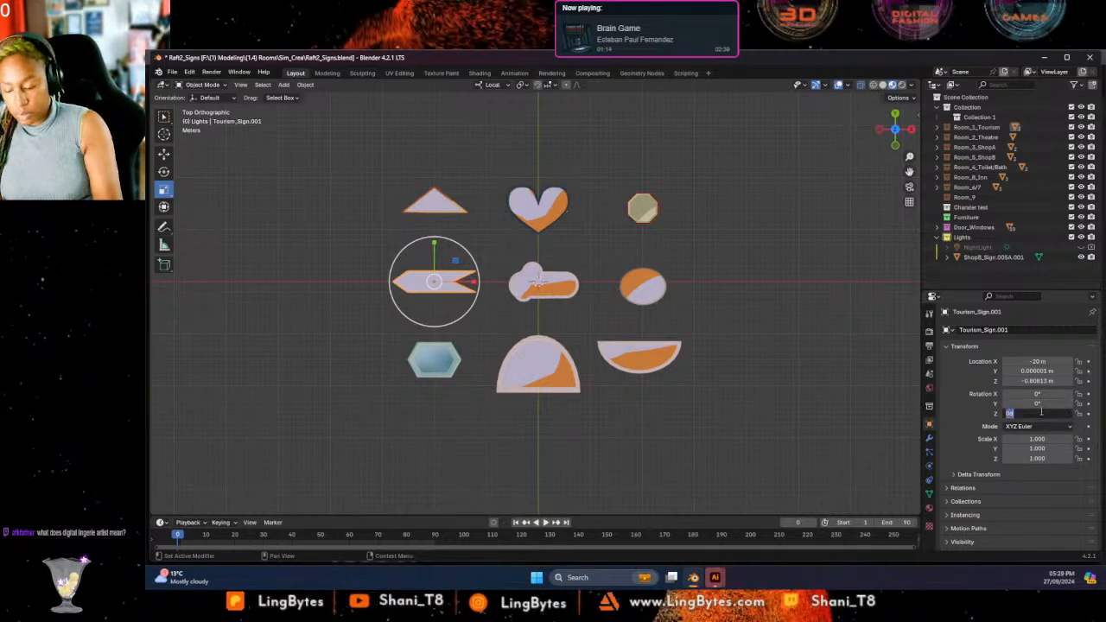
text(18)
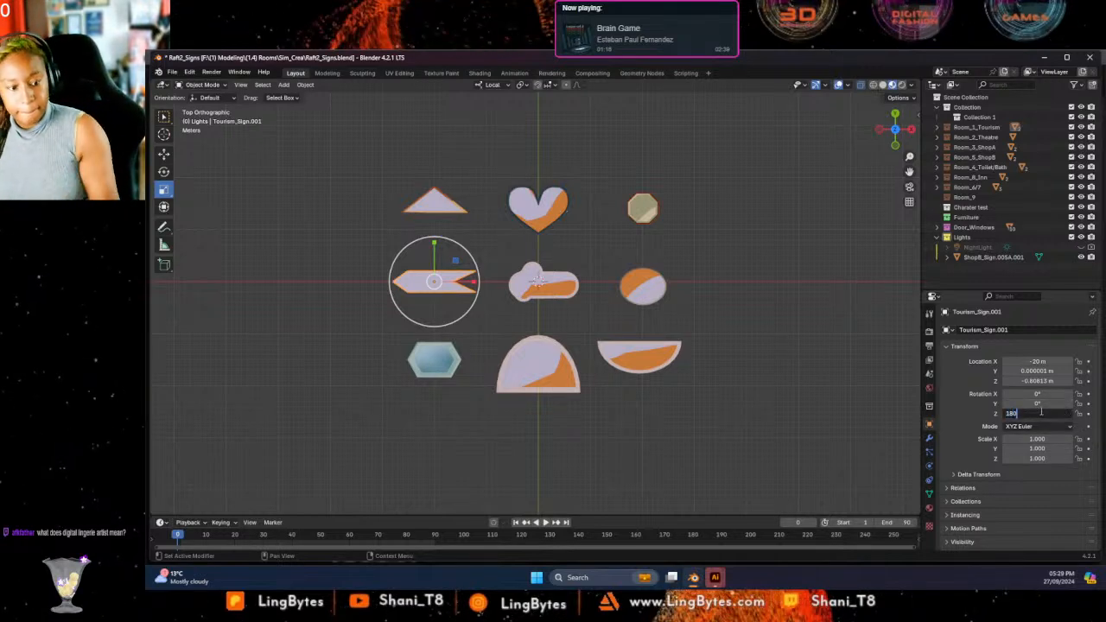
text(0)
key(Return)
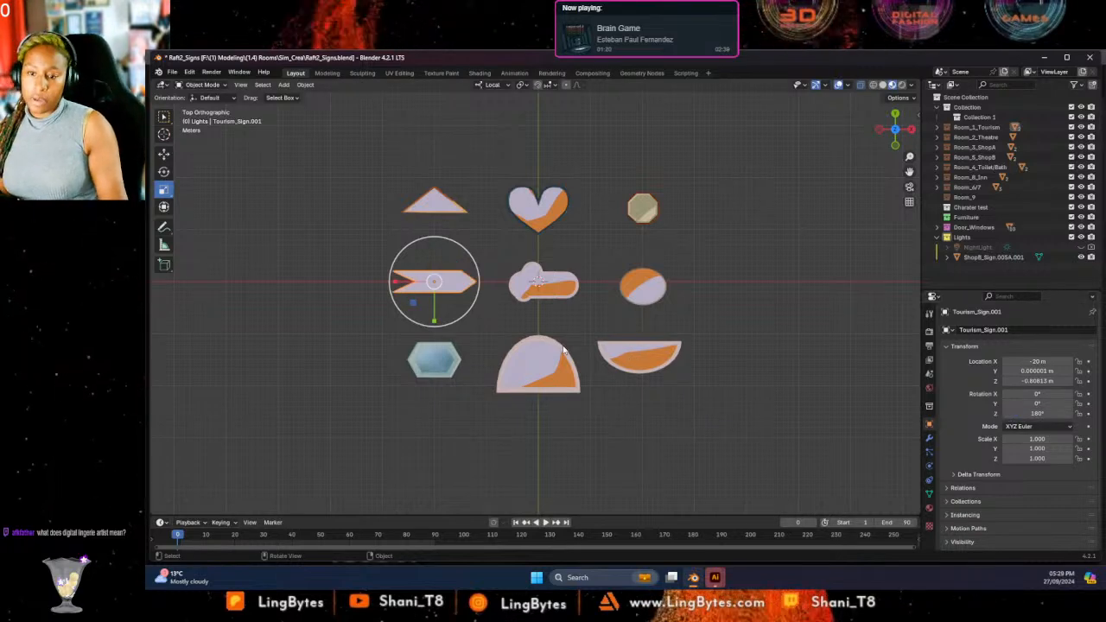
Delete the unneeded Furniture and Charater test collections.
scroll(557, 235, up, 7)
scroll(725, 319, down, 2)
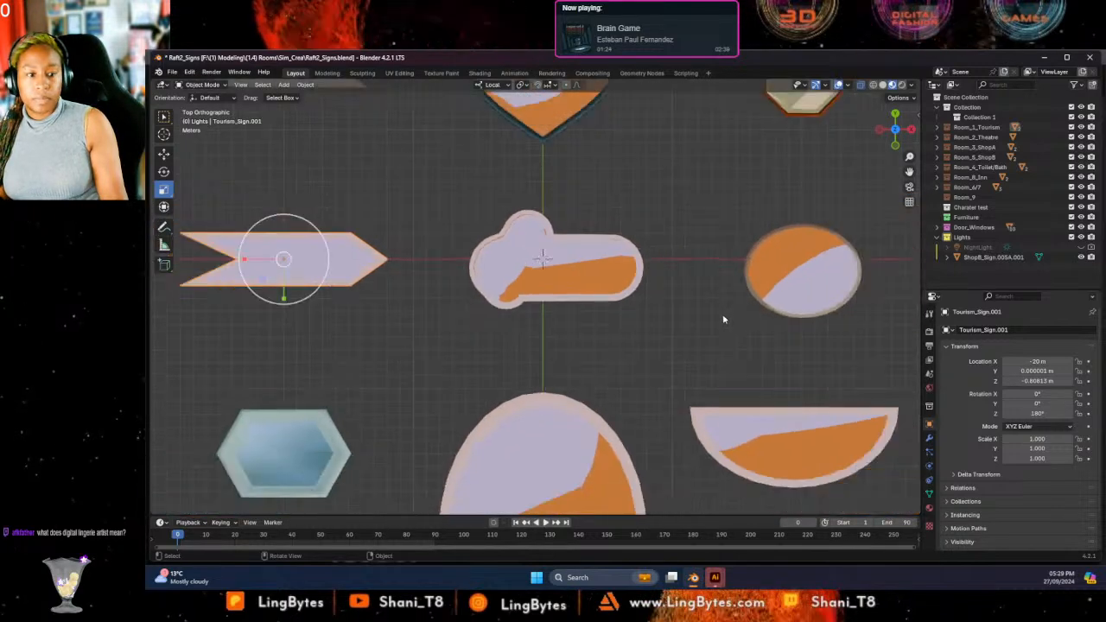
right_click(965, 219)
click(965, 222)
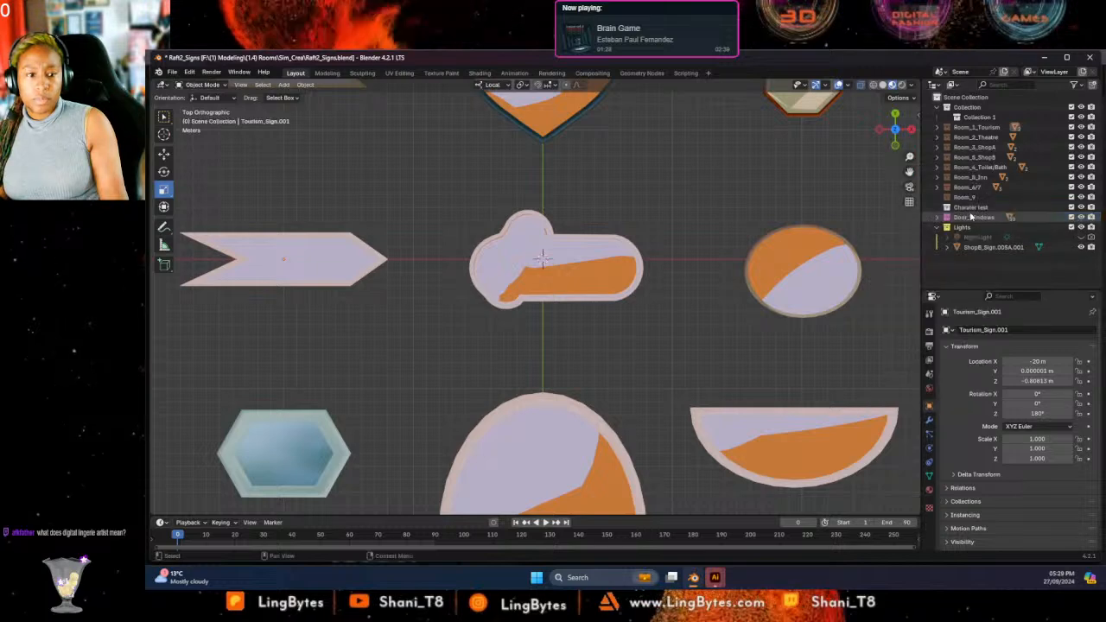
right_click(968, 208)
click(969, 213)
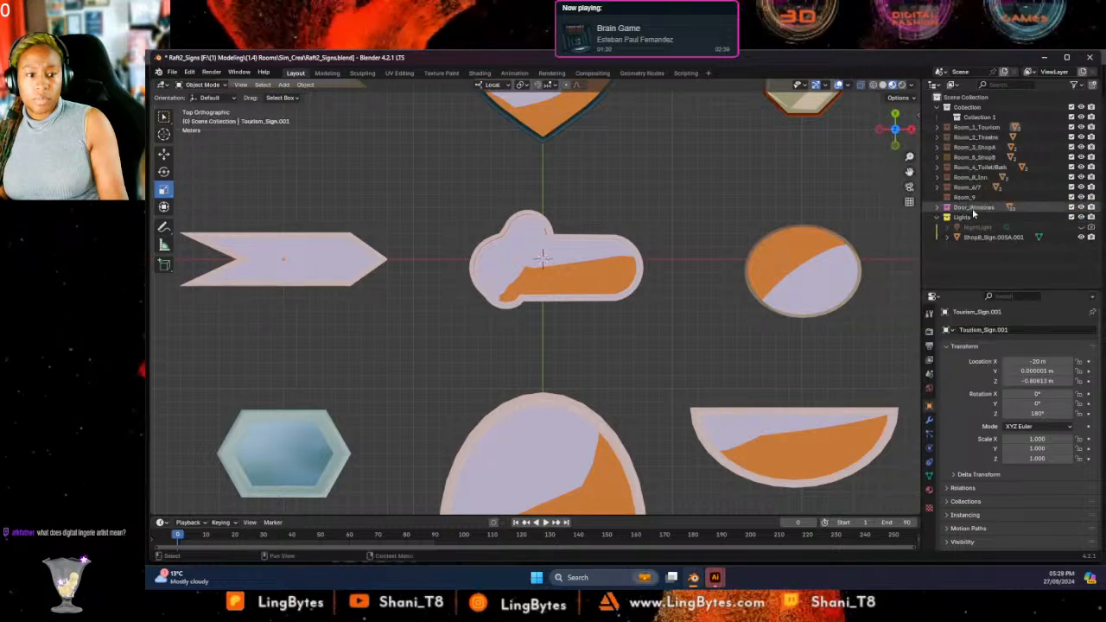
Inspect the contents of the Door_Windows collection and delete the collection.
click(973, 210)
click(936, 209)
scroll(992, 253, down, 3)
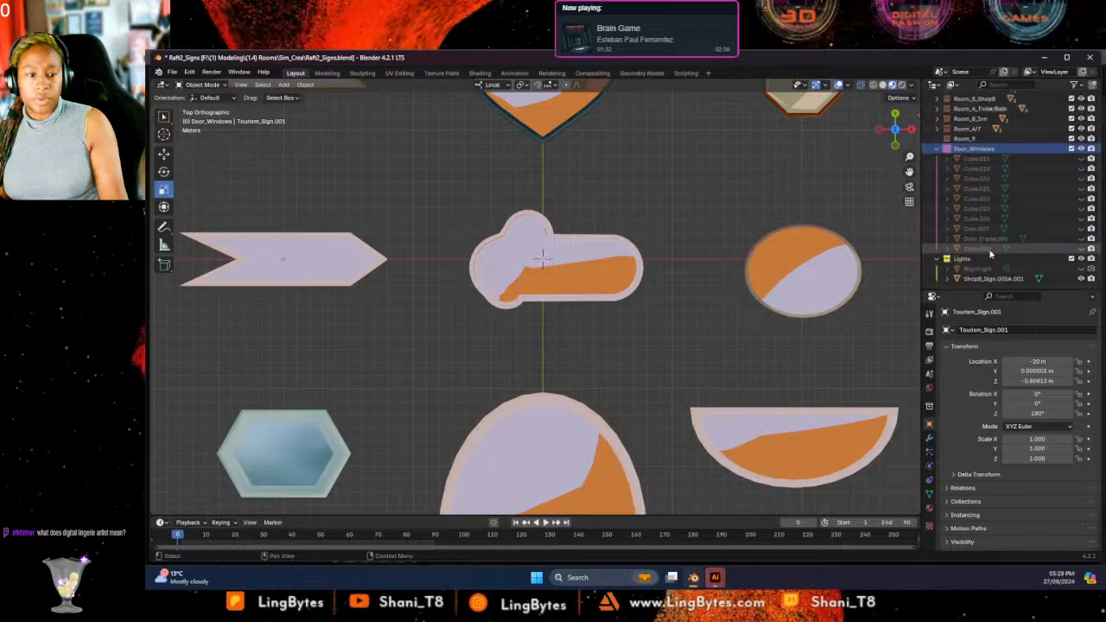
scroll(991, 250, up, 3)
right_click(968, 216)
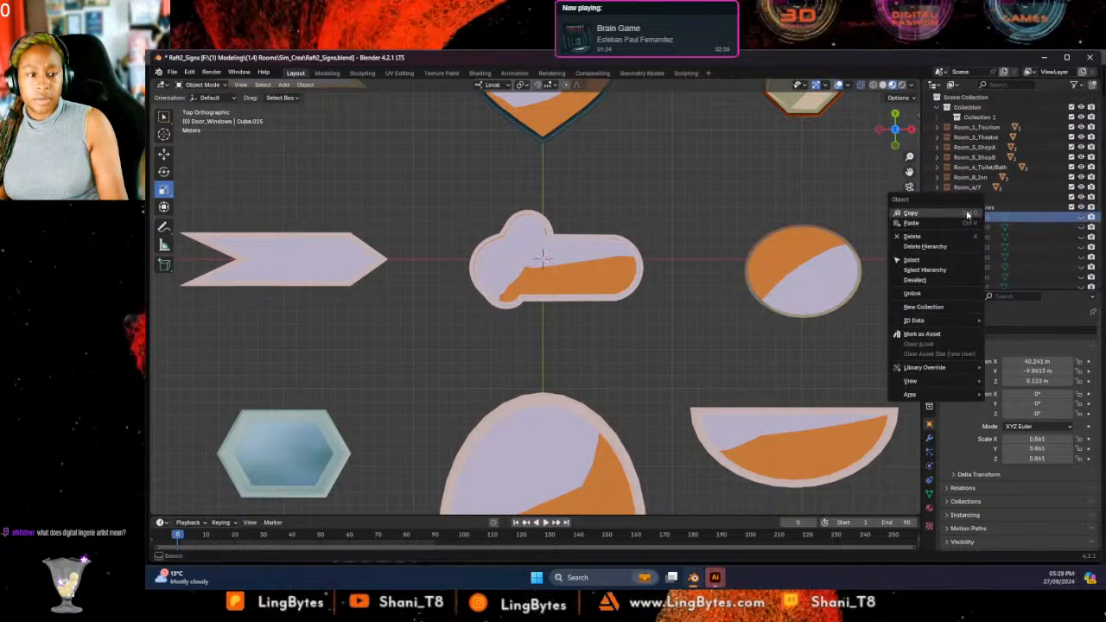
right_click(999, 210)
click(952, 210)
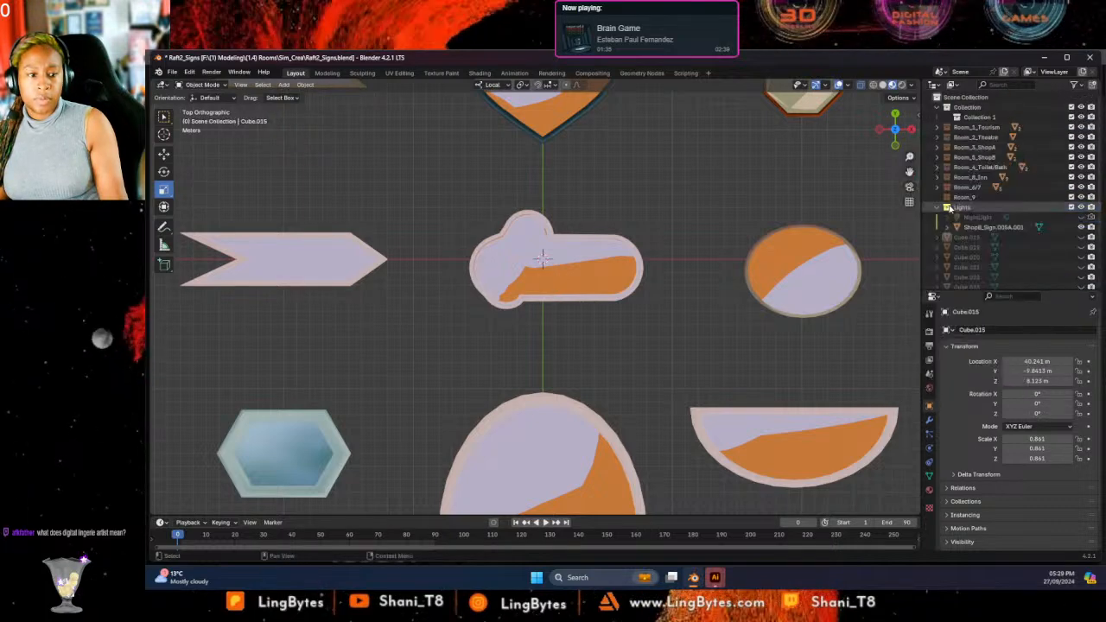
Delete the leftover hidden door and window objects, from Cube.015 through Torus.002.
click(961, 237)
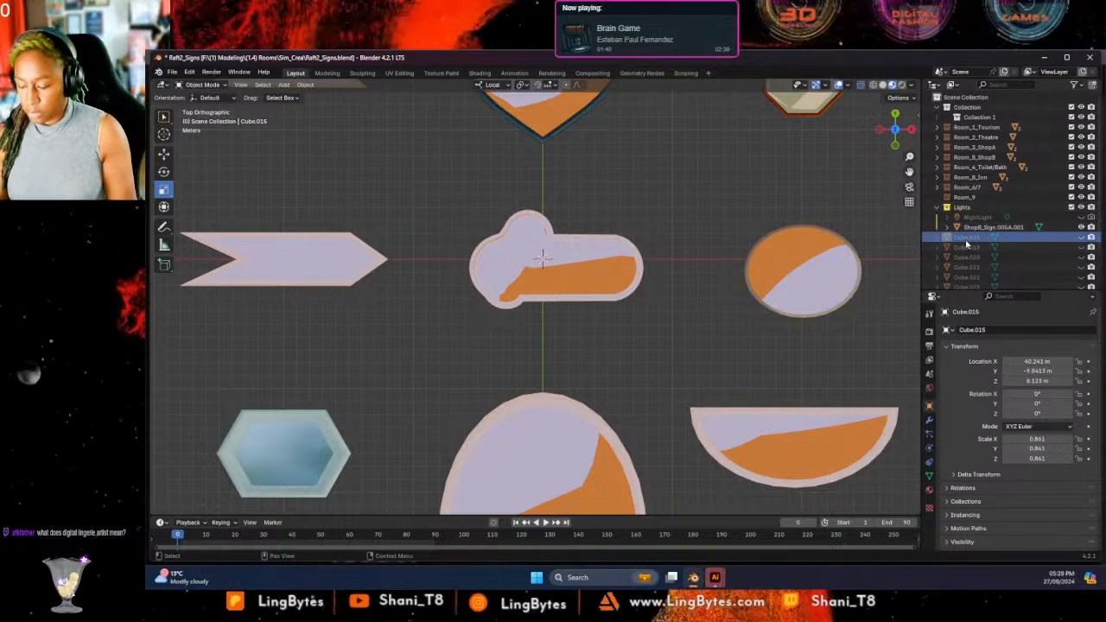
scroll(969, 246, down, 2)
shift+click(969, 278)
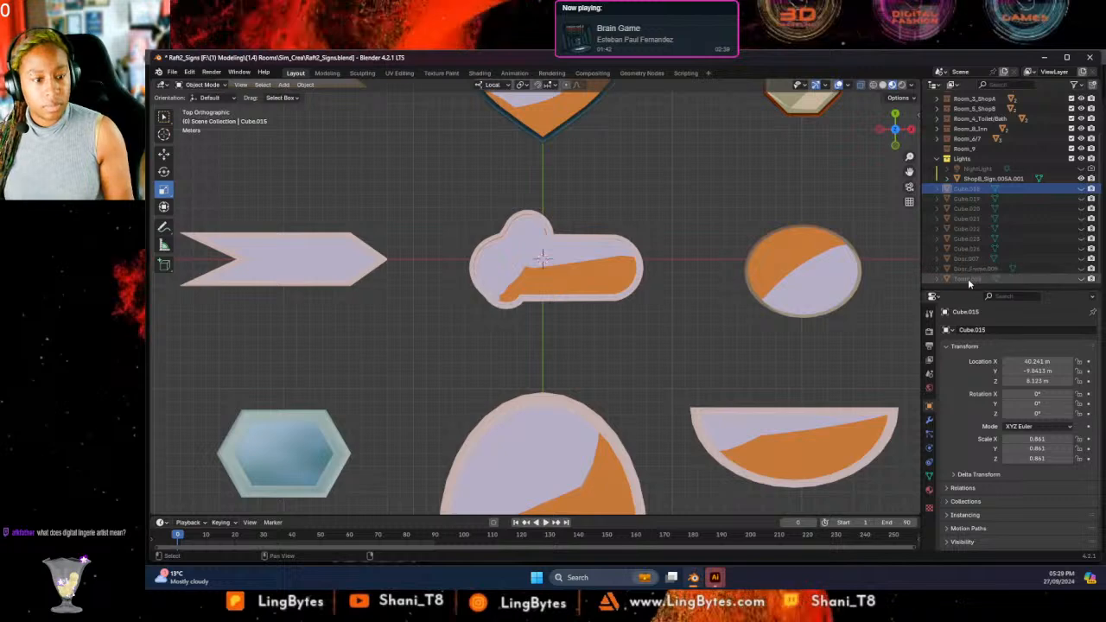
right_click(969, 281)
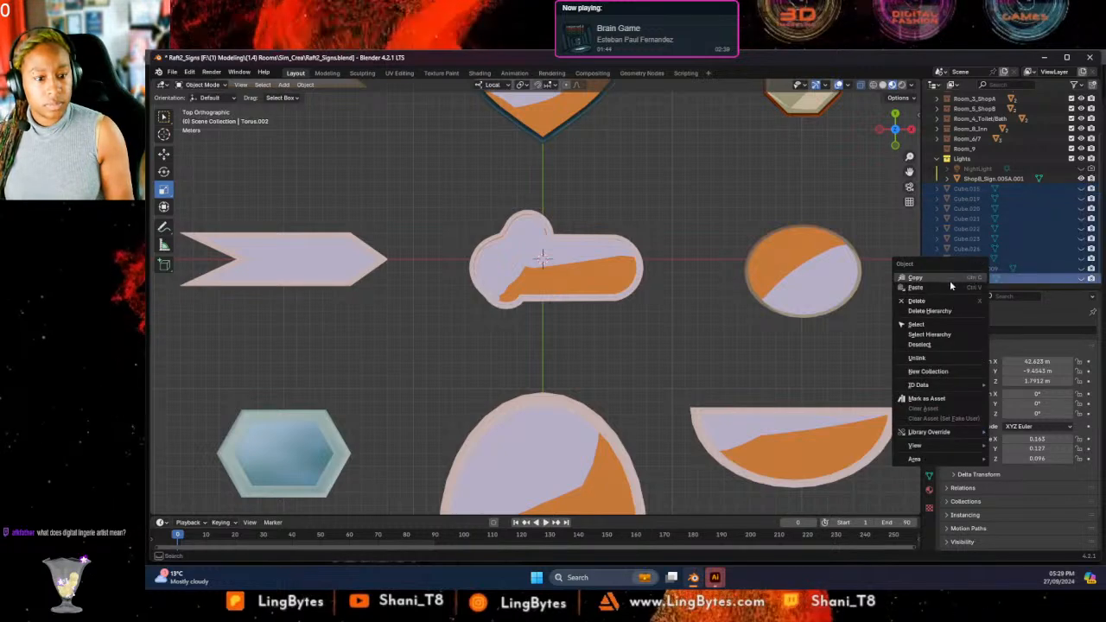
click(924, 302)
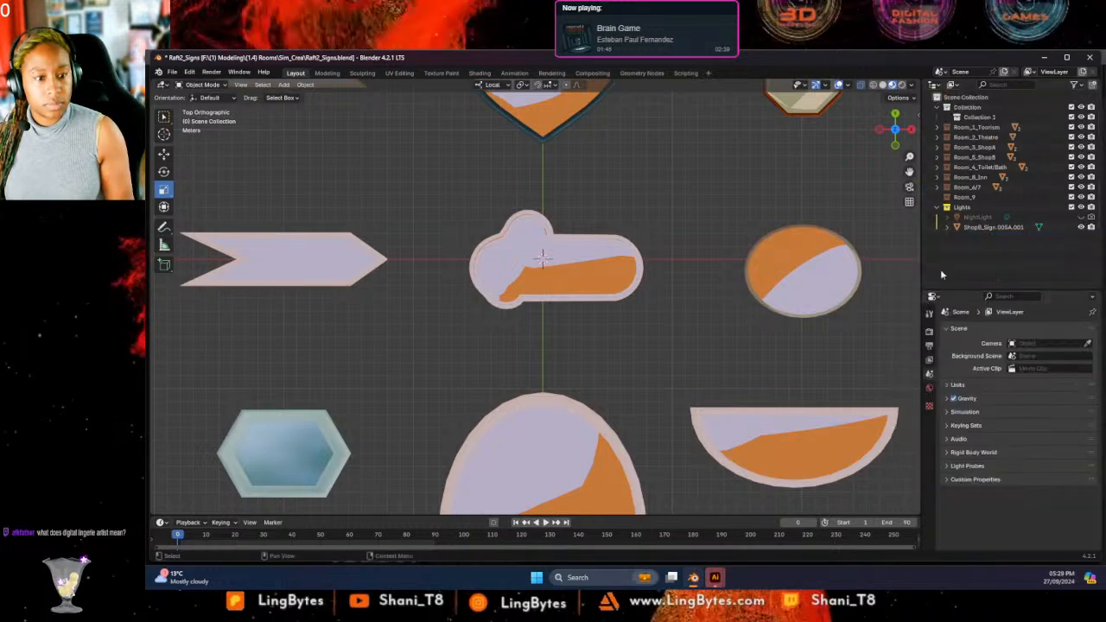
Identify which sign ShopB_Sign.005A.001 is in the Lights collection and delete the NightLight object.
click(981, 225)
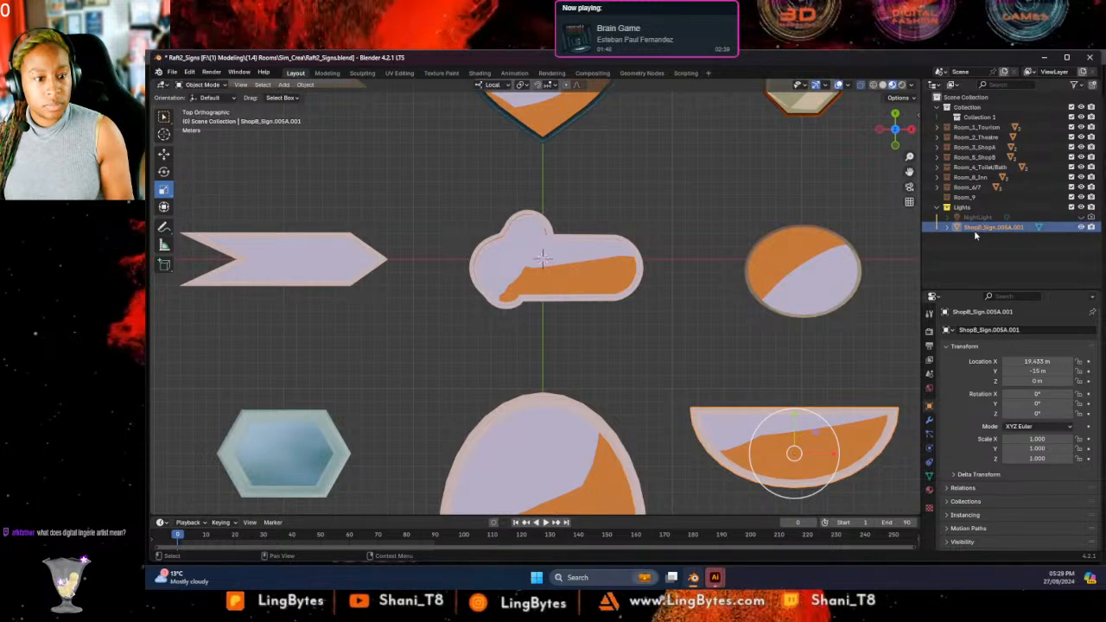
scroll(714, 299, up, 3)
scroll(722, 305, down, 7)
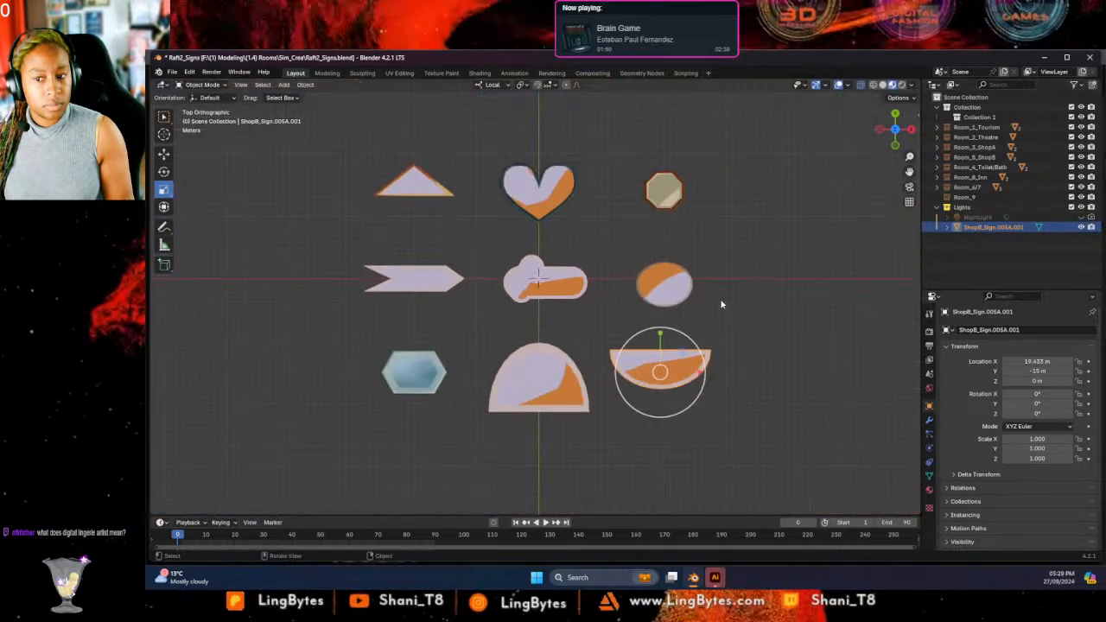
click(968, 217)
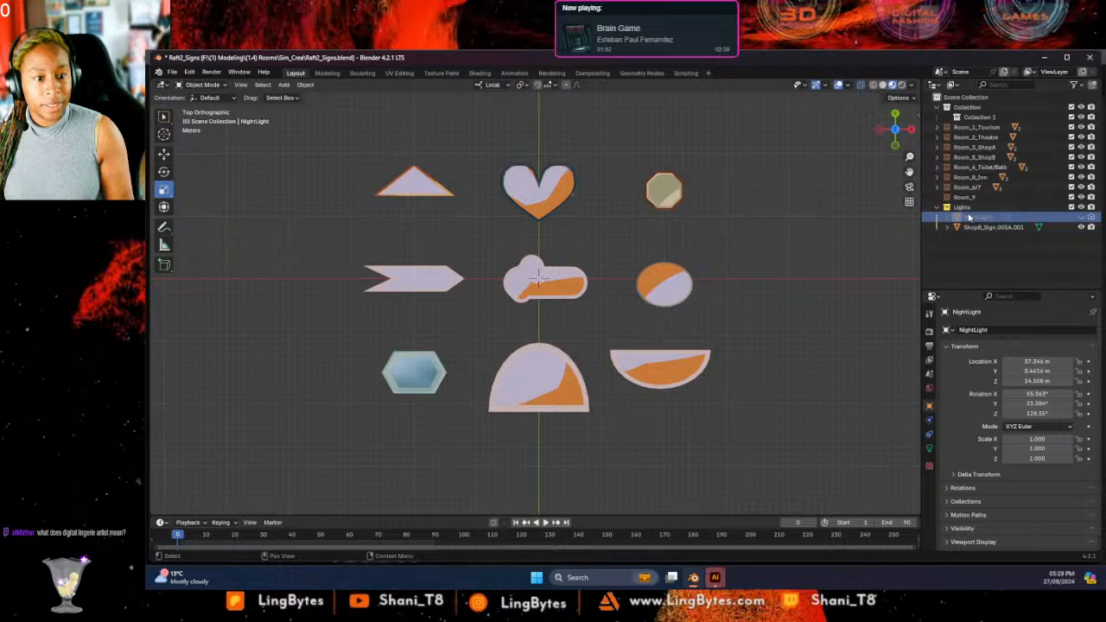
right_click(968, 217)
click(958, 197)
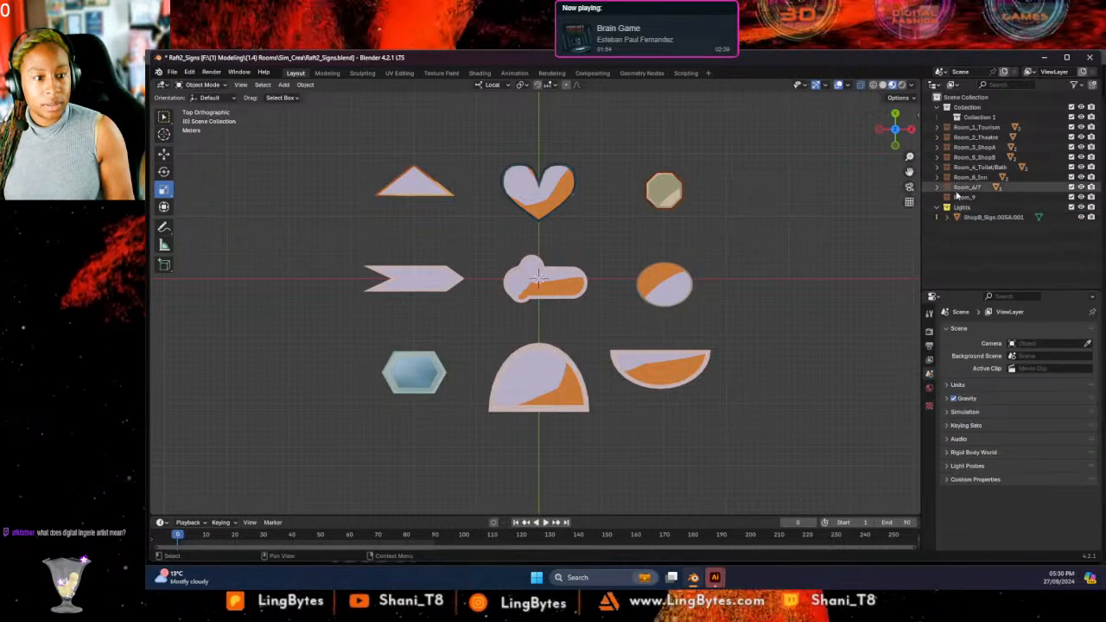
Delete the hidden Plane object from the Room_1_Tourism collection.
click(967, 198)
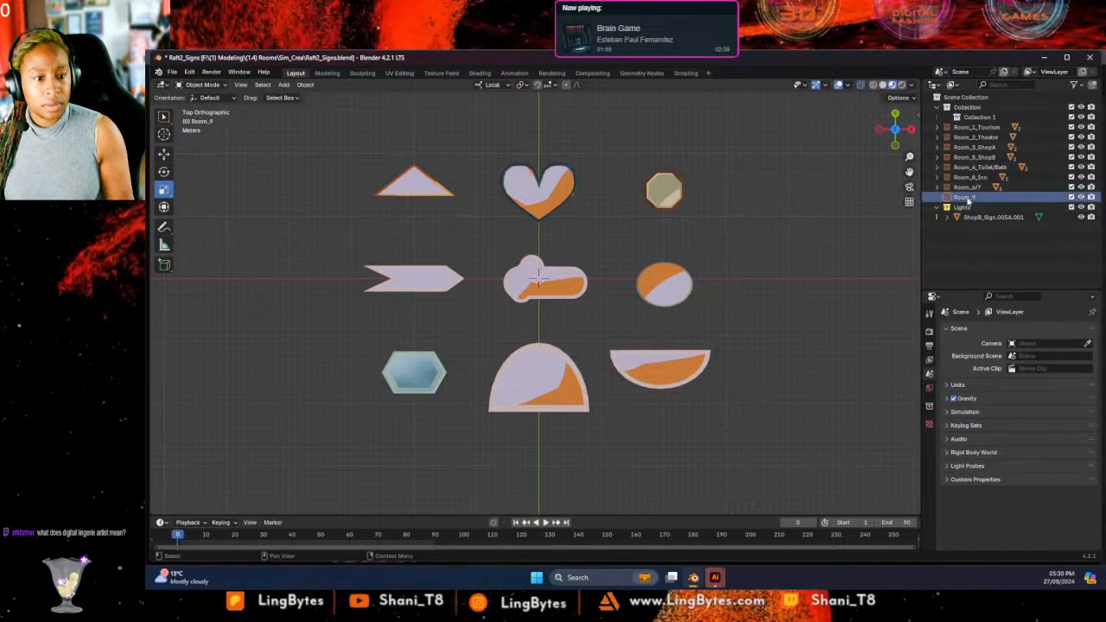
right_click(967, 200)
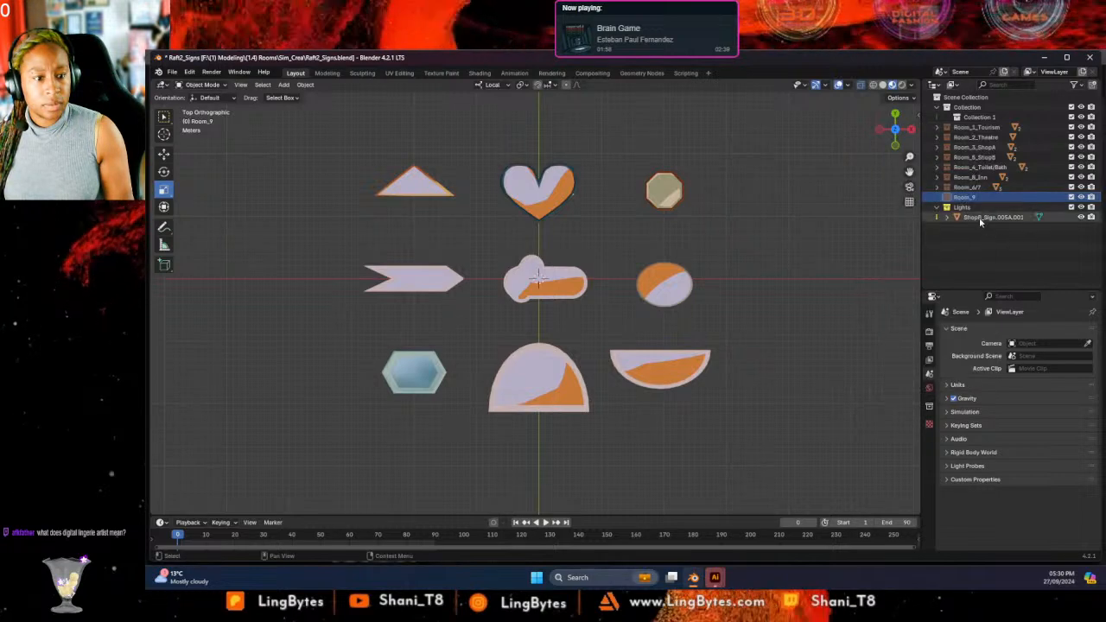
click(938, 127)
click(977, 136)
right_click(983, 139)
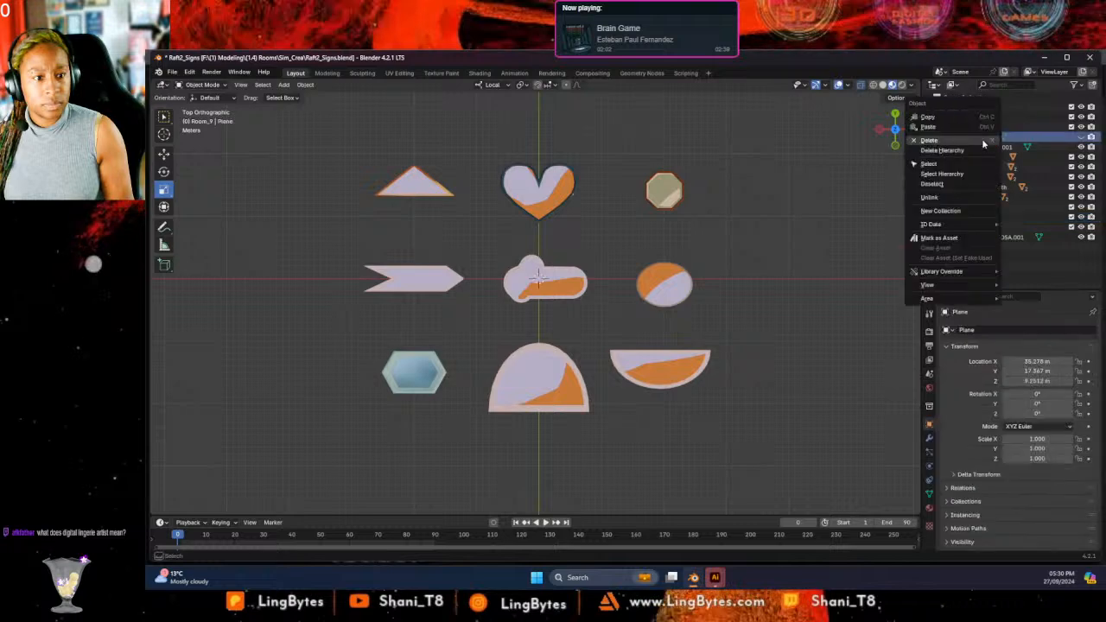
click(966, 141)
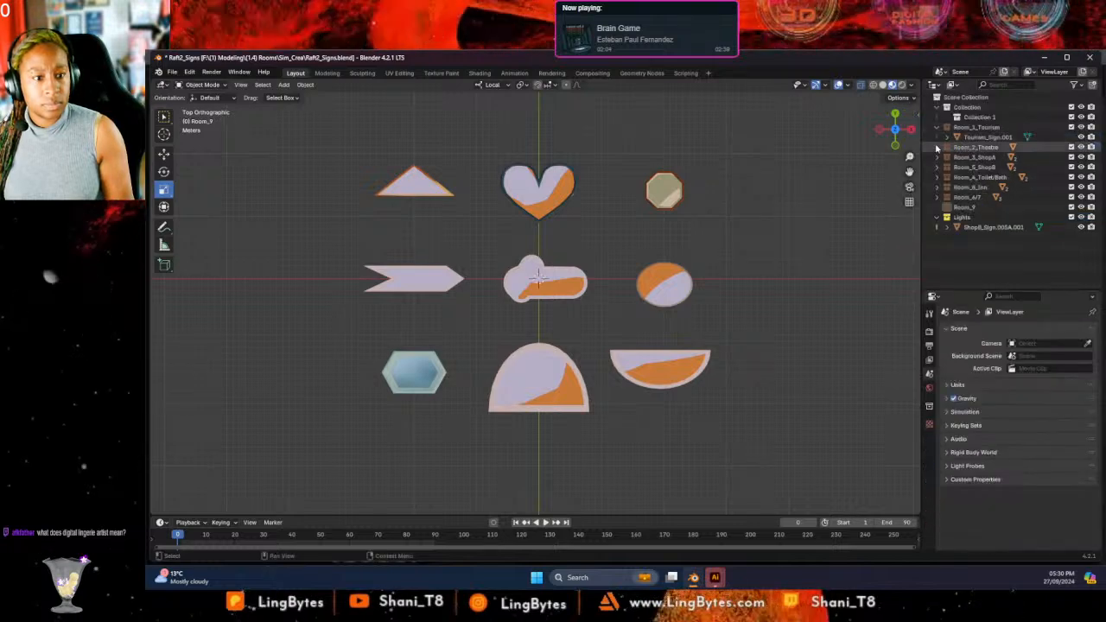
Expand the Room_2_Theatre collection and delete the hidden plane objects from the Room_3_ShopA and Room_5_ShopB collections.
click(936, 147)
click(937, 167)
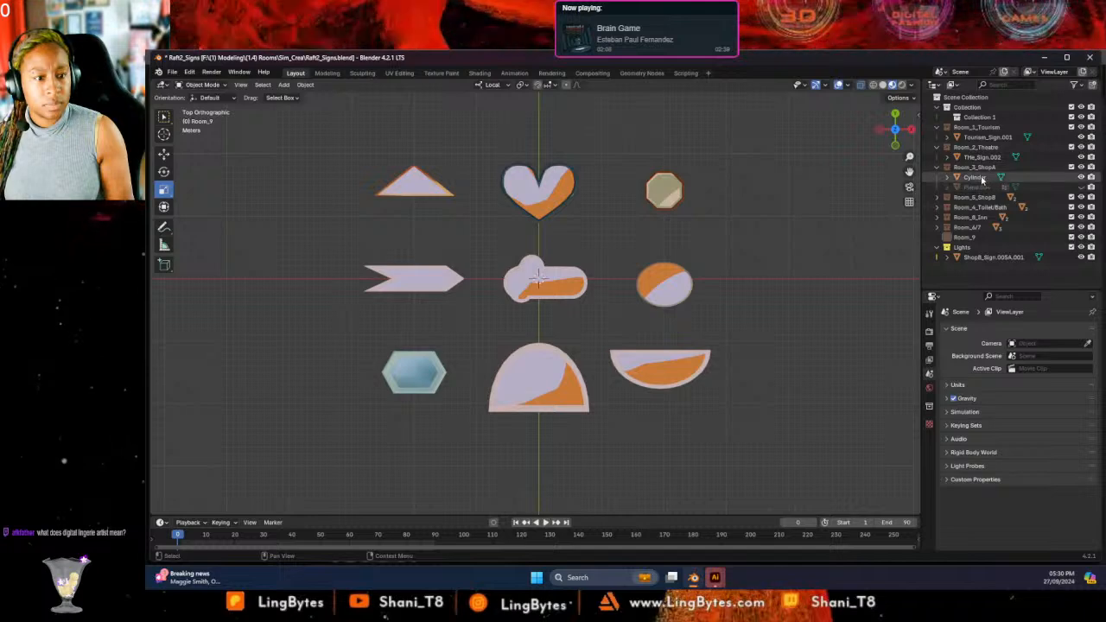
click(980, 178)
click(974, 186)
right_click(961, 188)
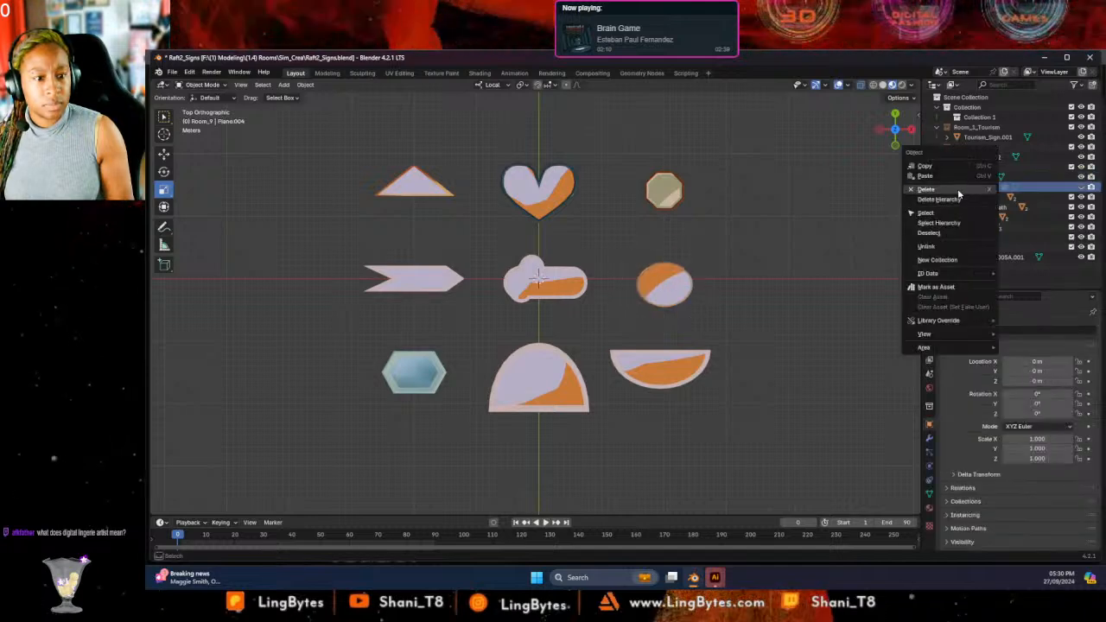
click(958, 191)
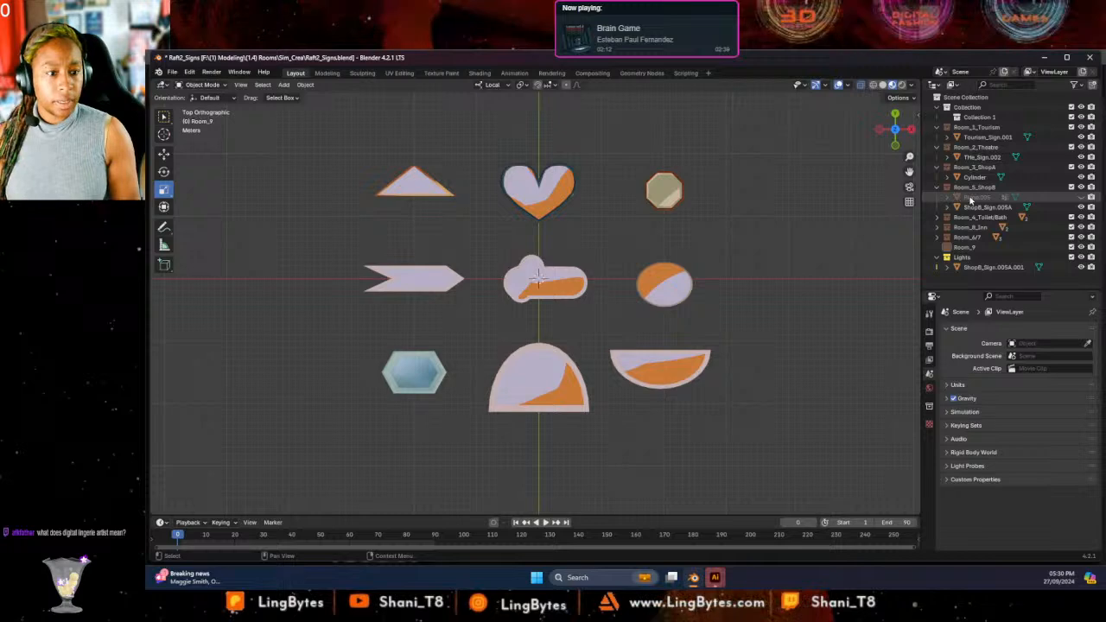
right_click(970, 199)
click(954, 202)
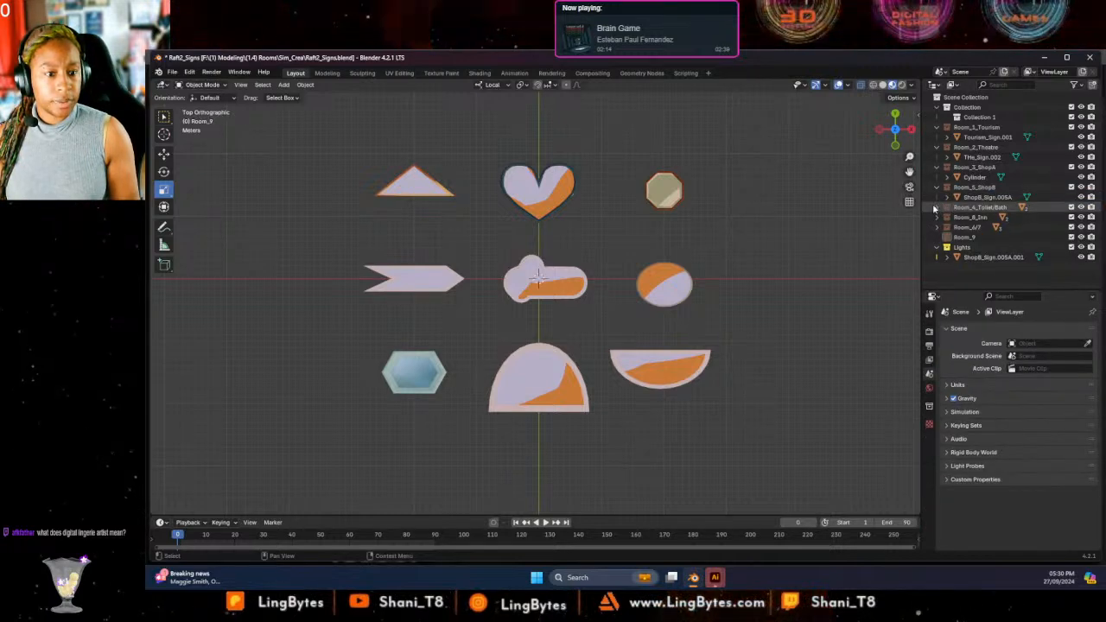
Delete the hidden plane objects from the Room_4_Toilet/Bath and Room_8_Inn collections.
click(935, 208)
click(951, 226)
right_click(938, 227)
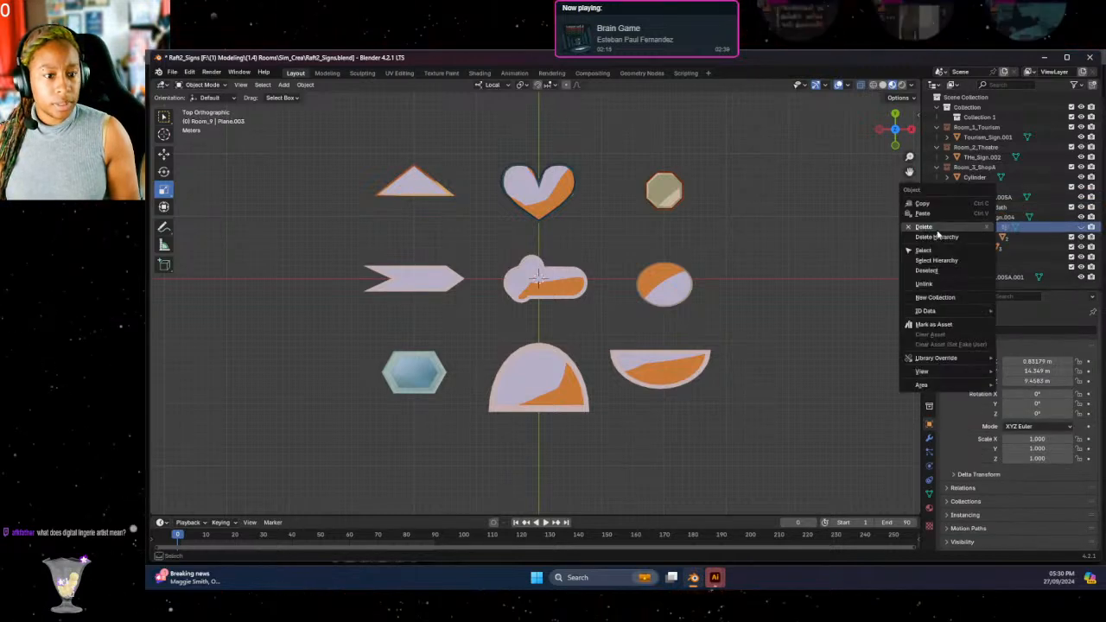
click(937, 228)
click(938, 227)
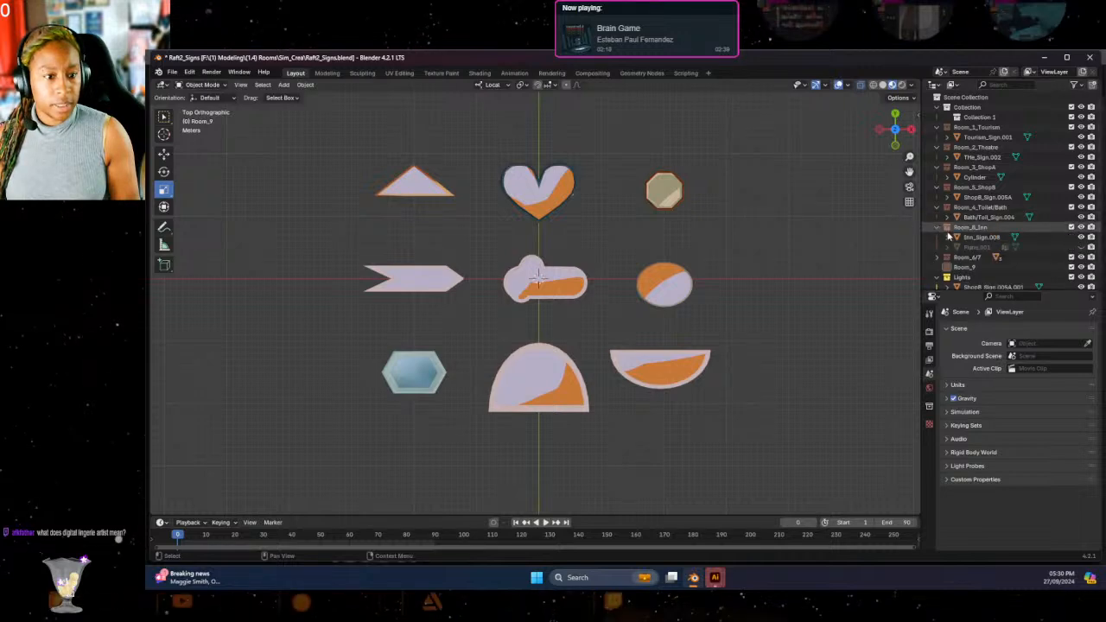
right_click(954, 247)
click(954, 248)
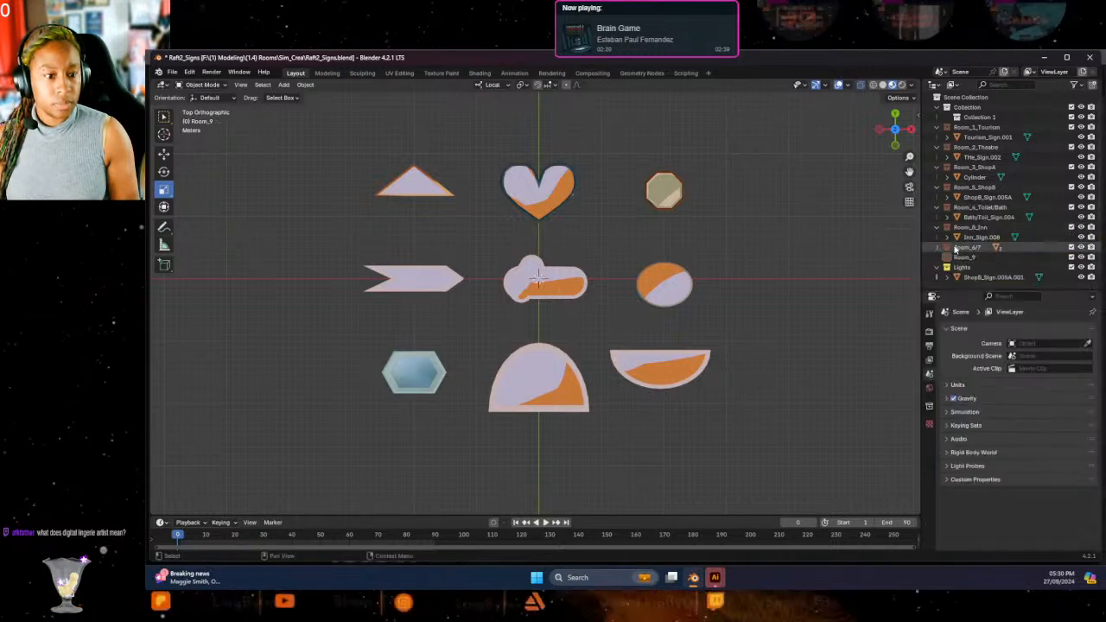
Delete the hidden plane object between the bakery and restaurant signs in the Room_6/7 collection.
click(937, 248)
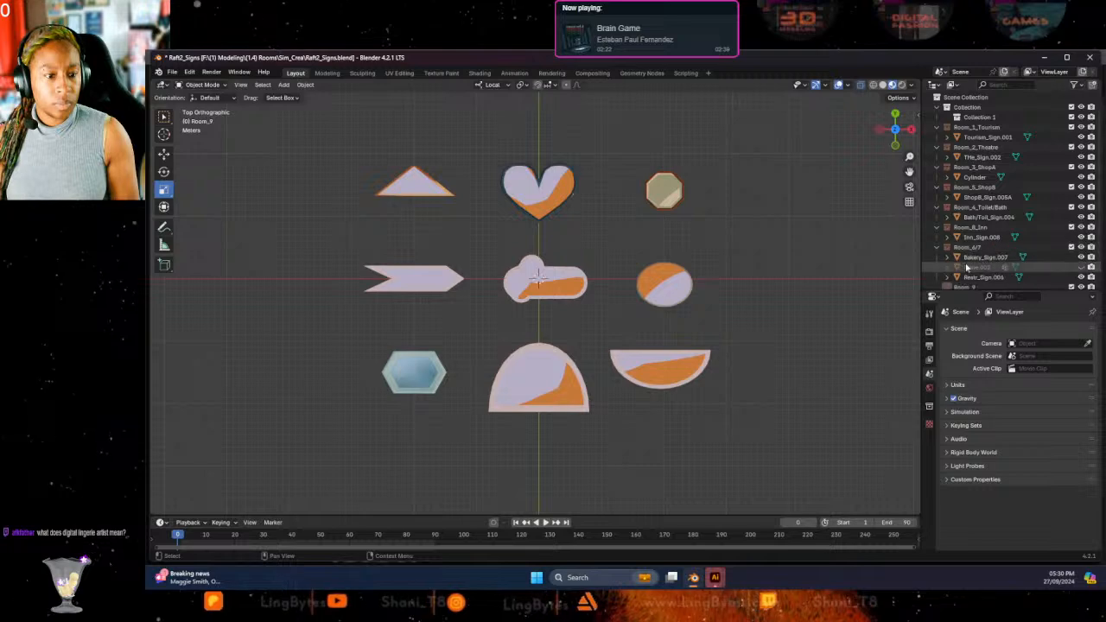
click(964, 267)
right_click(961, 268)
click(949, 271)
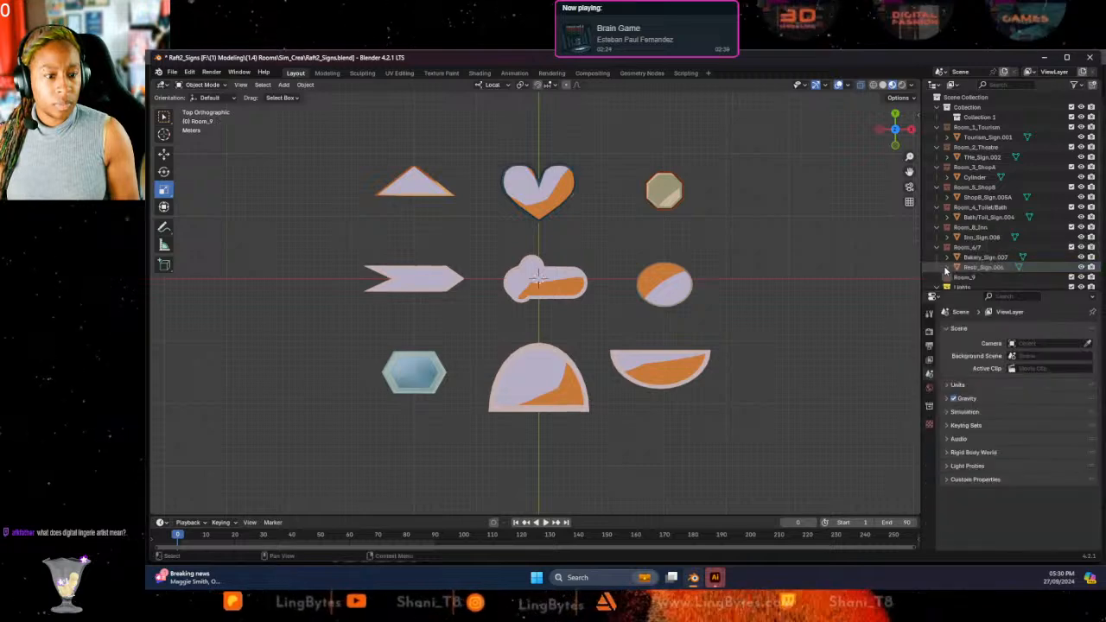
Move the half-circle sign ShopB_Sign.005A.001 from the Lights collection into the Room_5_ShopB collection.
scroll(942, 263, down, 2)
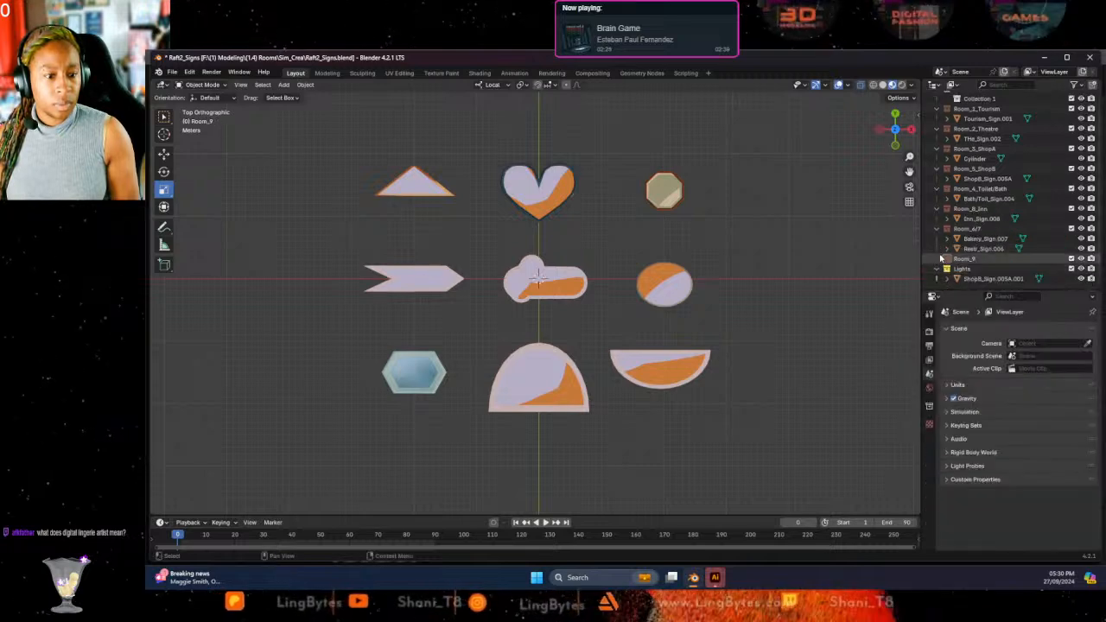
click(990, 279)
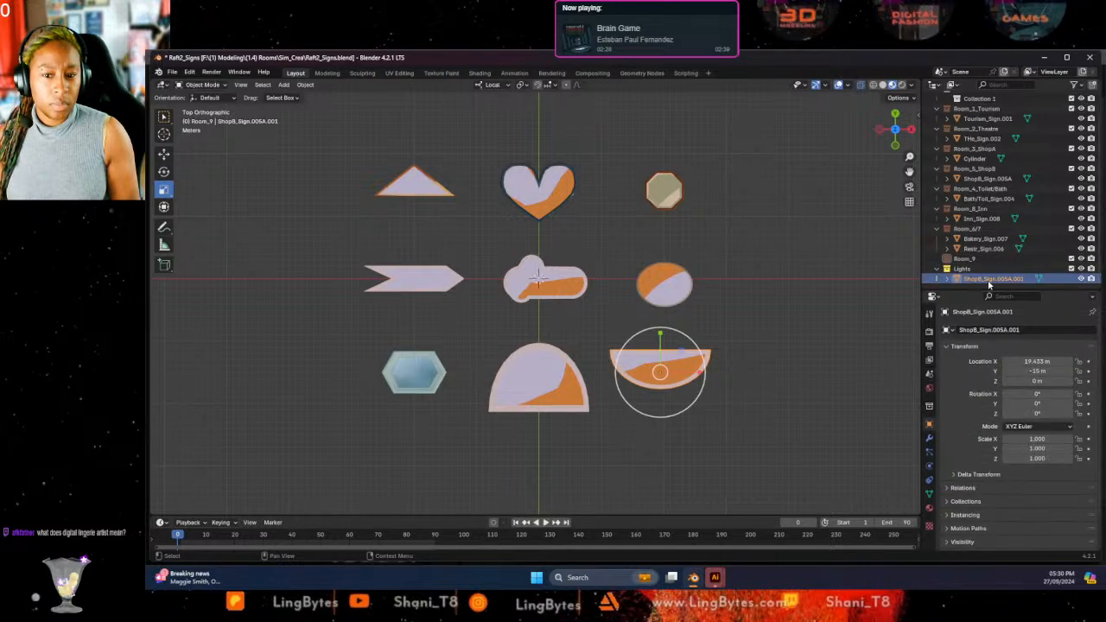
click(574, 391)
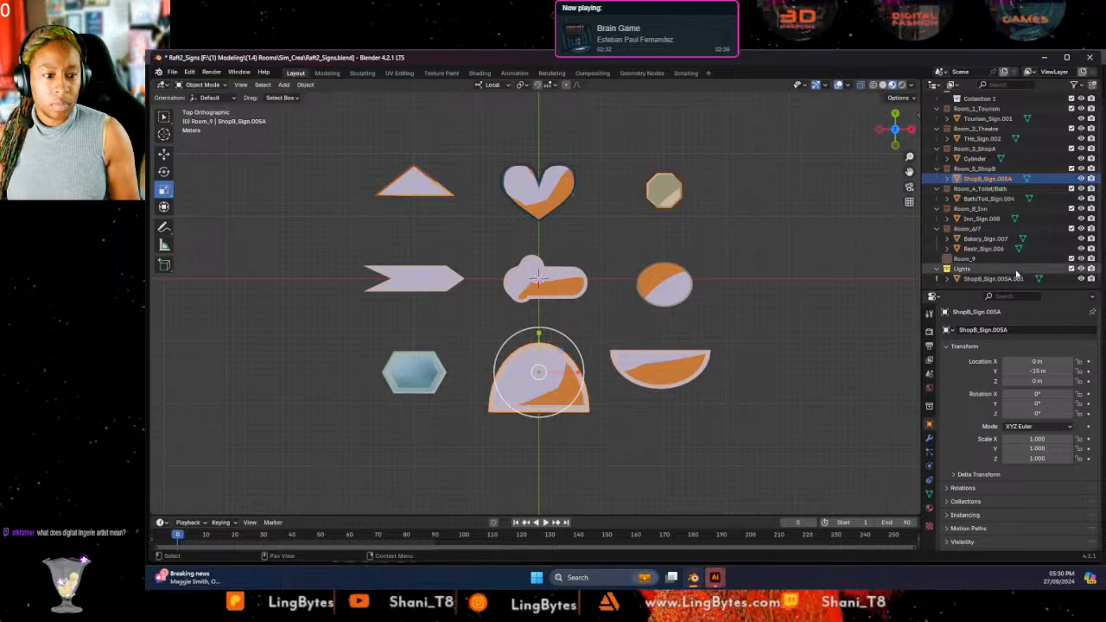
drag(995, 281, 995, 192)
double_click(1002, 189)
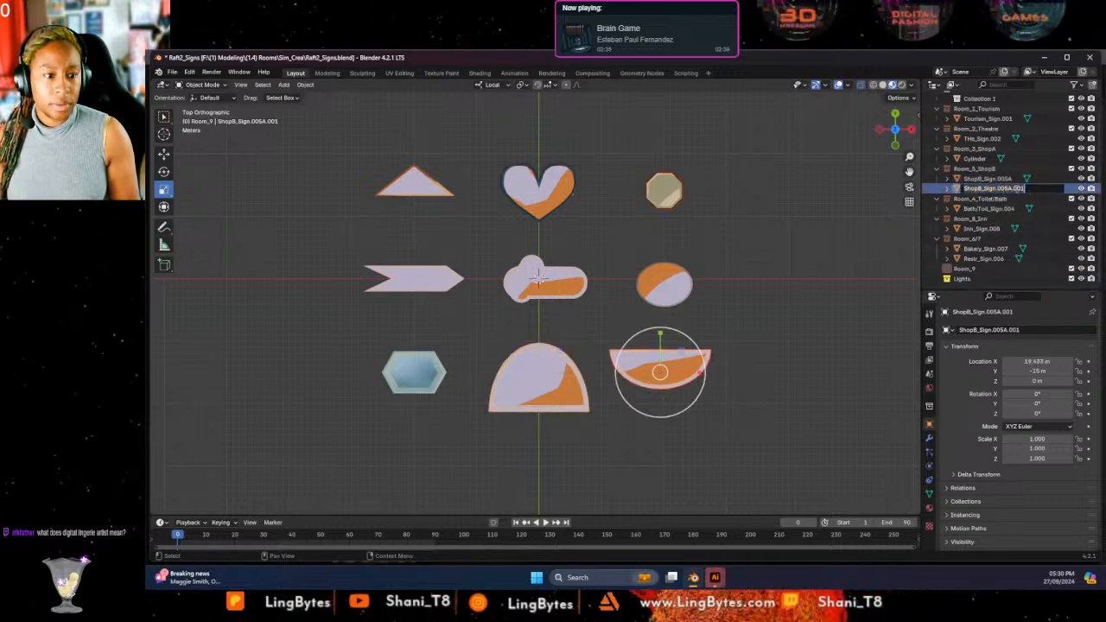
Rename the arch-shaped sign ShopB_Sign.005A as Room_9_Sign and move it into the Room_9 collection.
double_click(1000, 178)
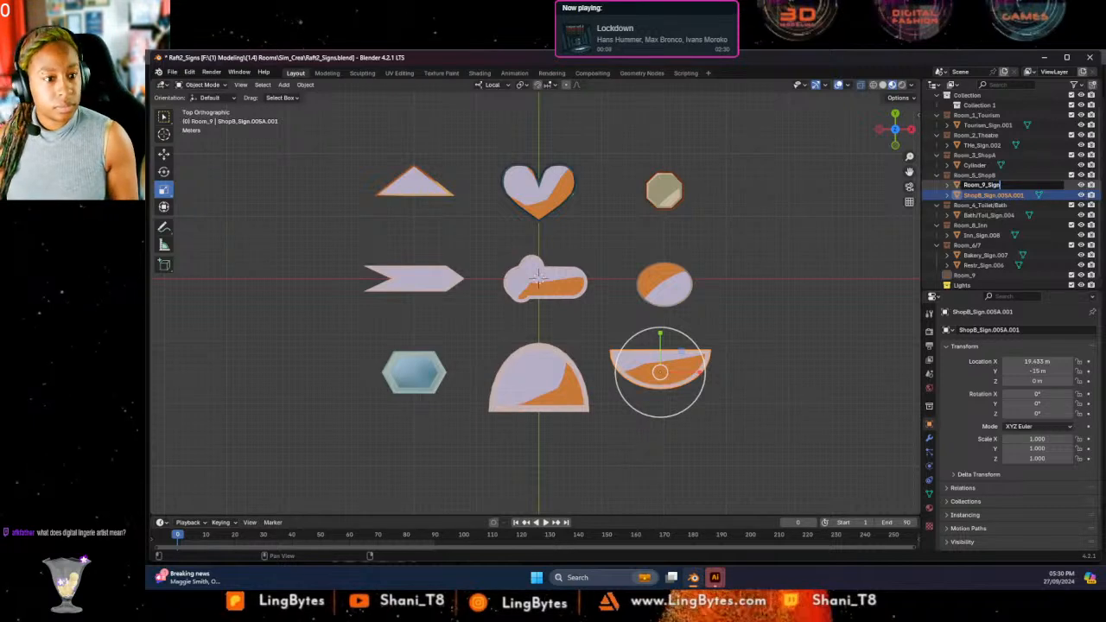
key(Return)
drag(981, 185, 967, 282)
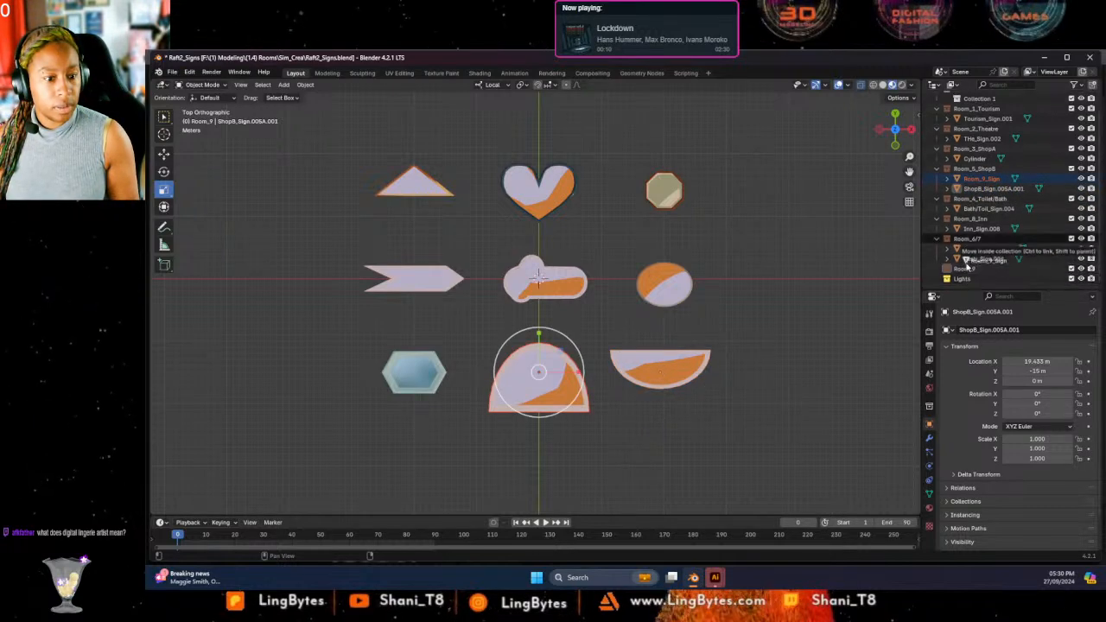
Delete the empty Lights collection.
click(967, 280)
right_click(967, 280)
click(963, 275)
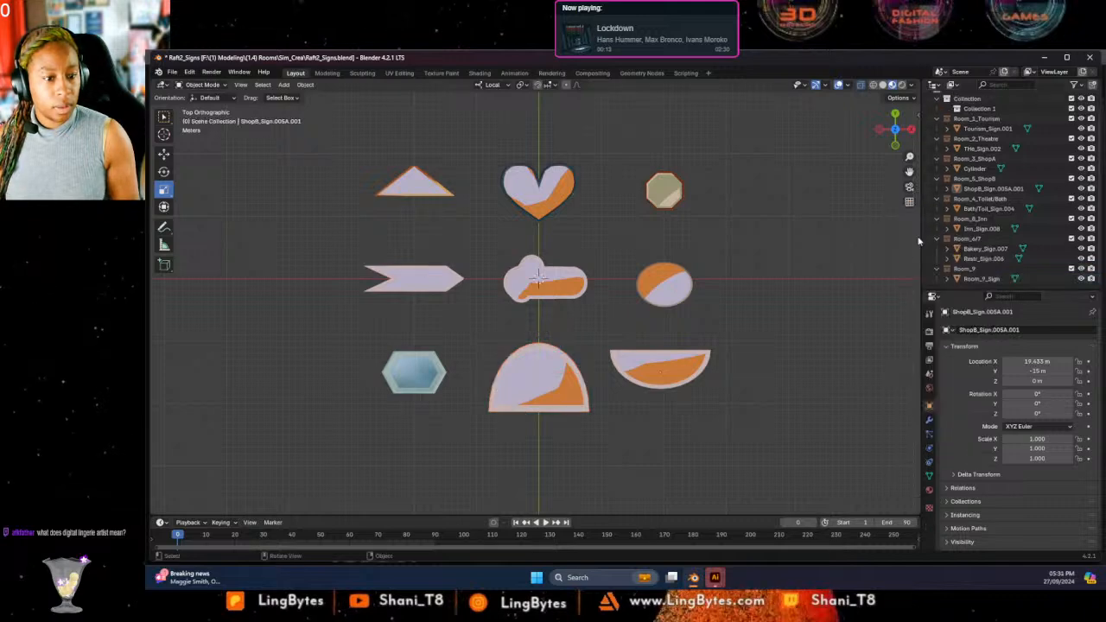
Rename the half-circle sign in Room_5_ShopB as ShopB_Sign.005A and save the file.
click(989, 188)
double_click(994, 188)
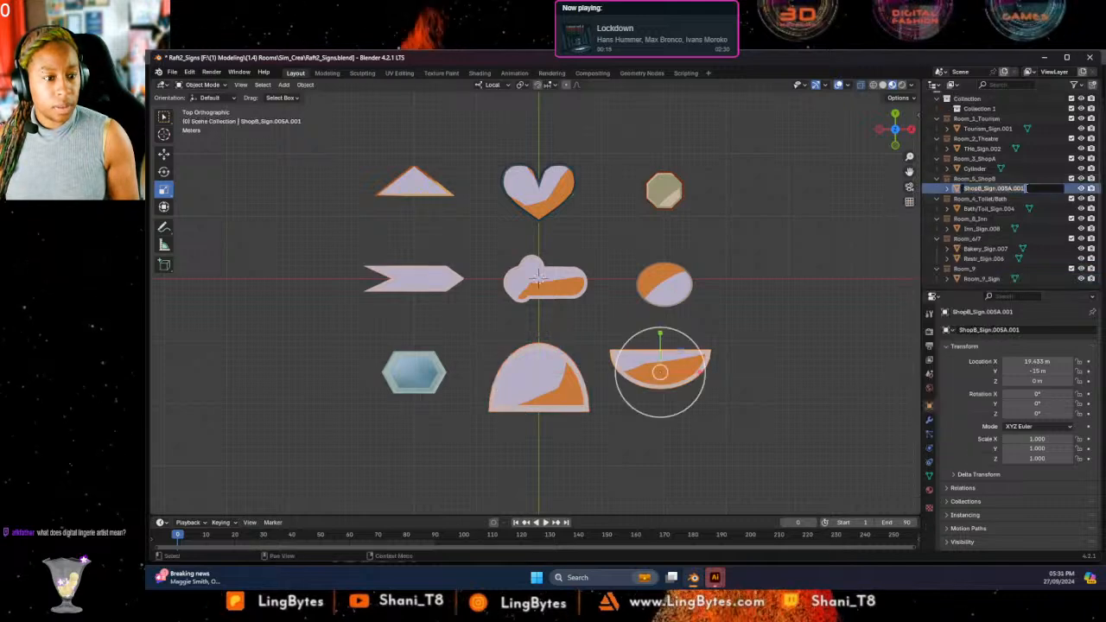
key(BackSpace)
key(BackSpace)
key(BackSpace)
key(BackSpace)
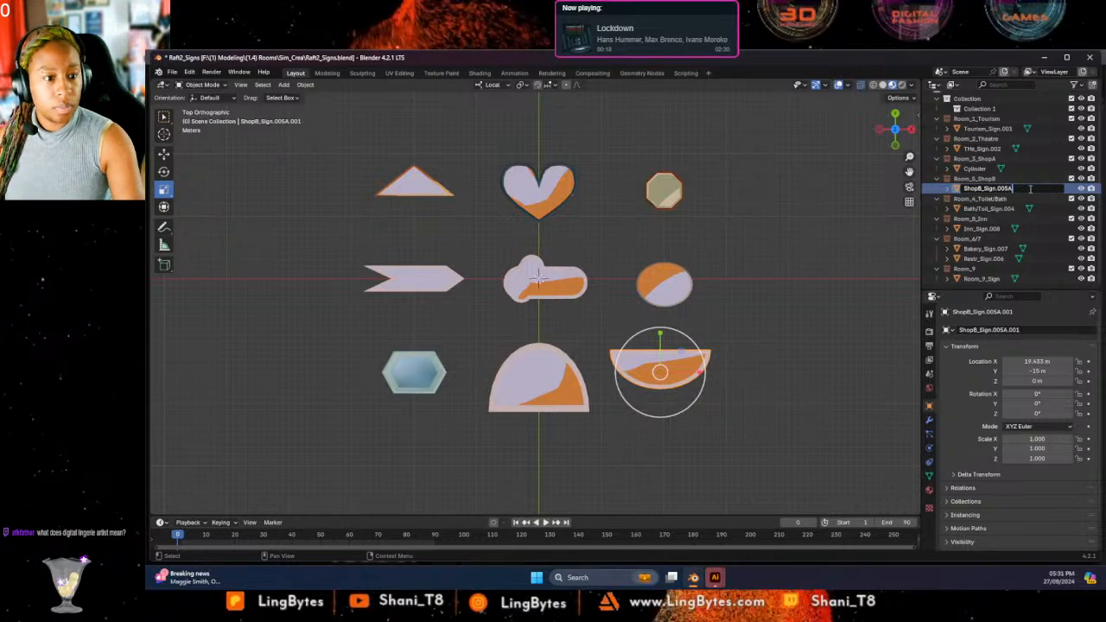
key(Return)
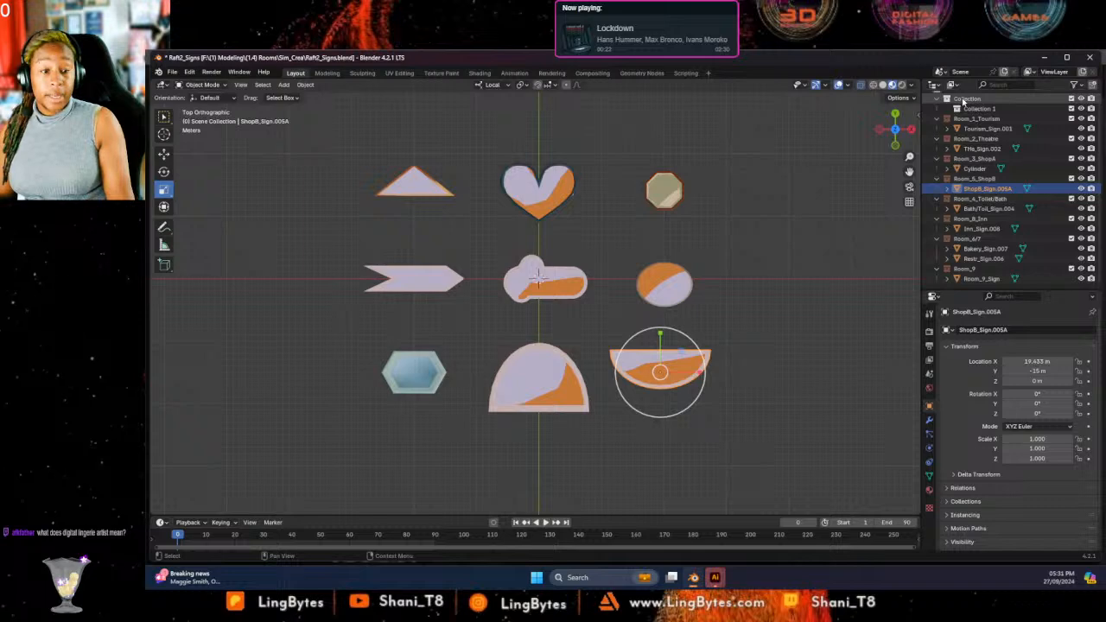
key(ctrl+s)
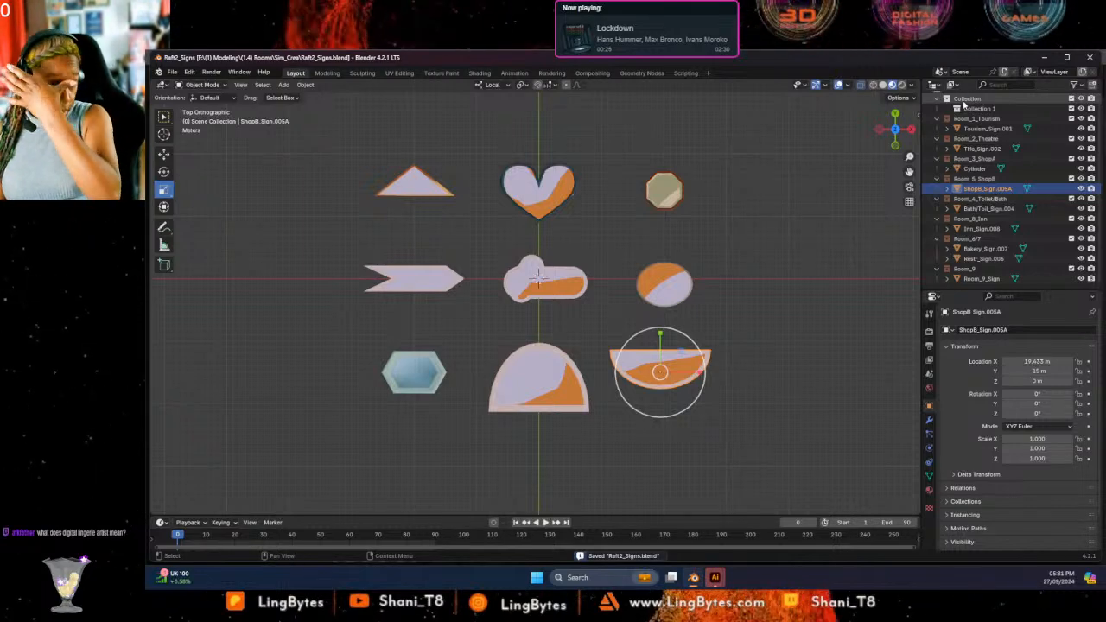
Add a text object to the Room_2_Theatre collection at the centre of the theatre sign.
scroll(709, 249, up, 2)
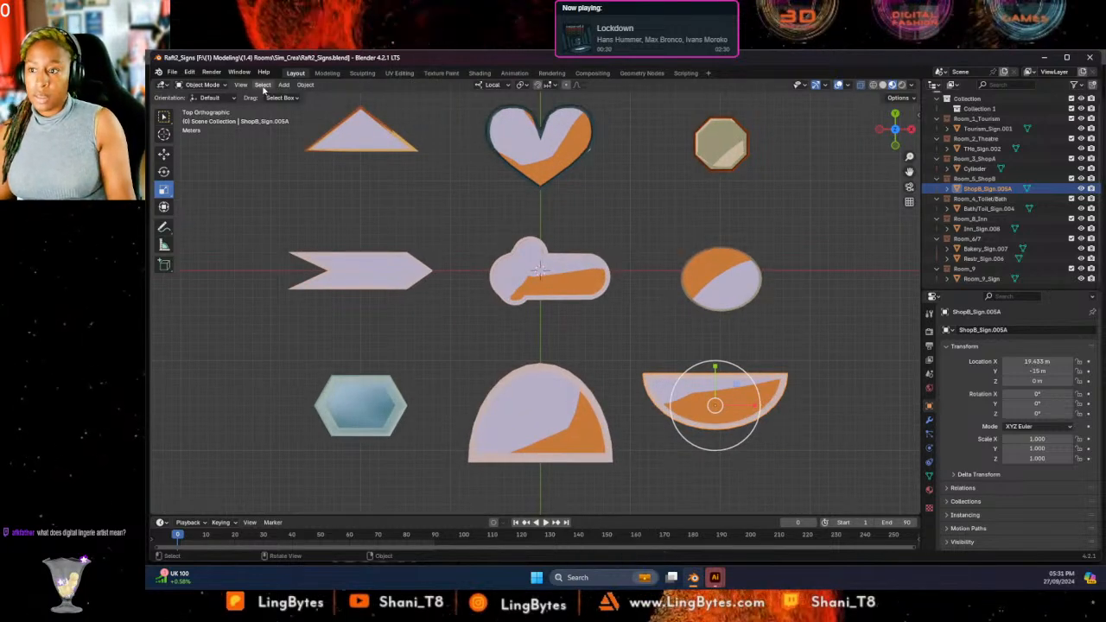
click(606, 286)
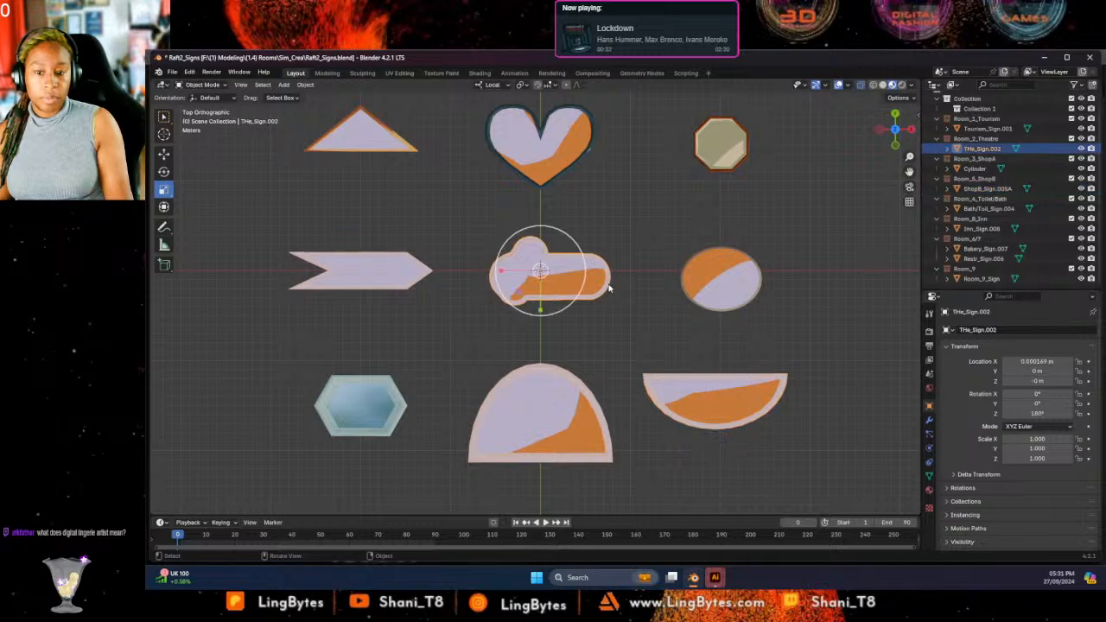
click(979, 138)
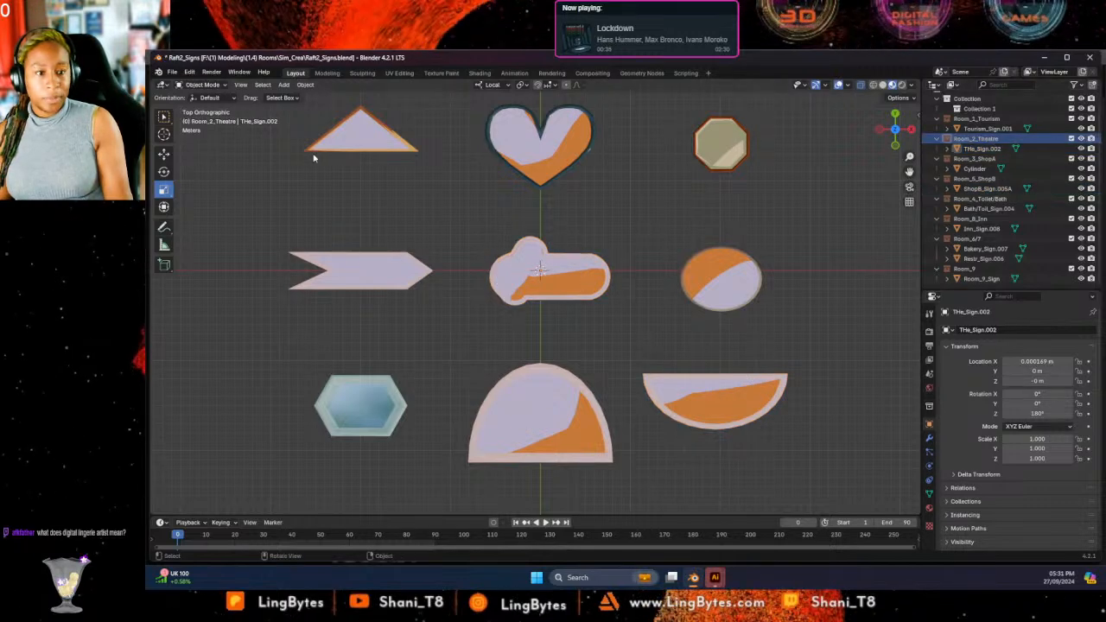
click(286, 86)
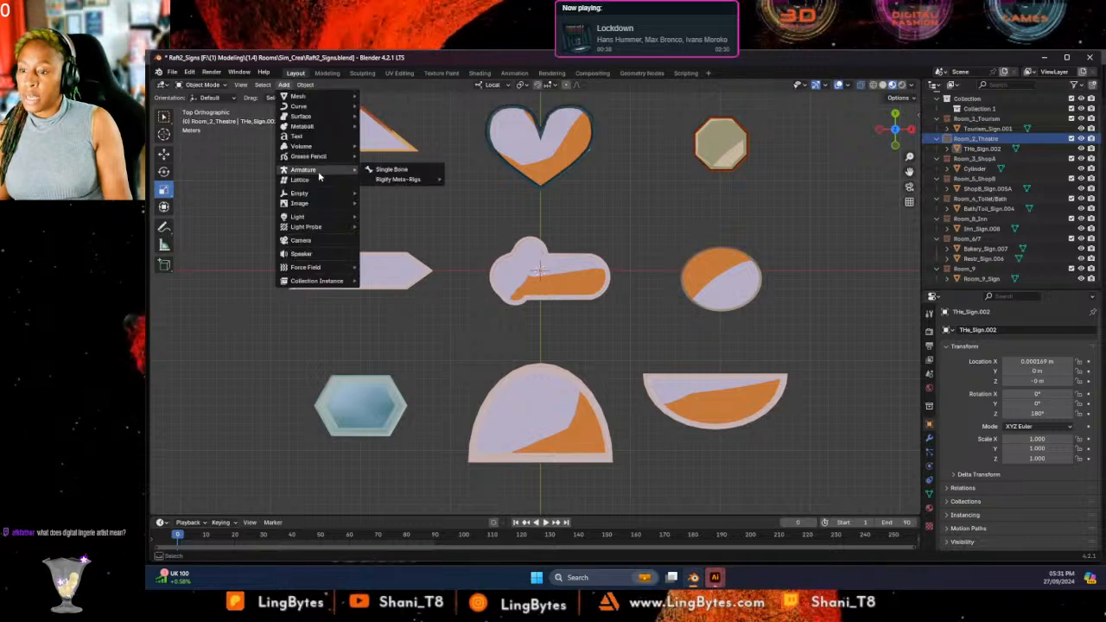
click(298, 137)
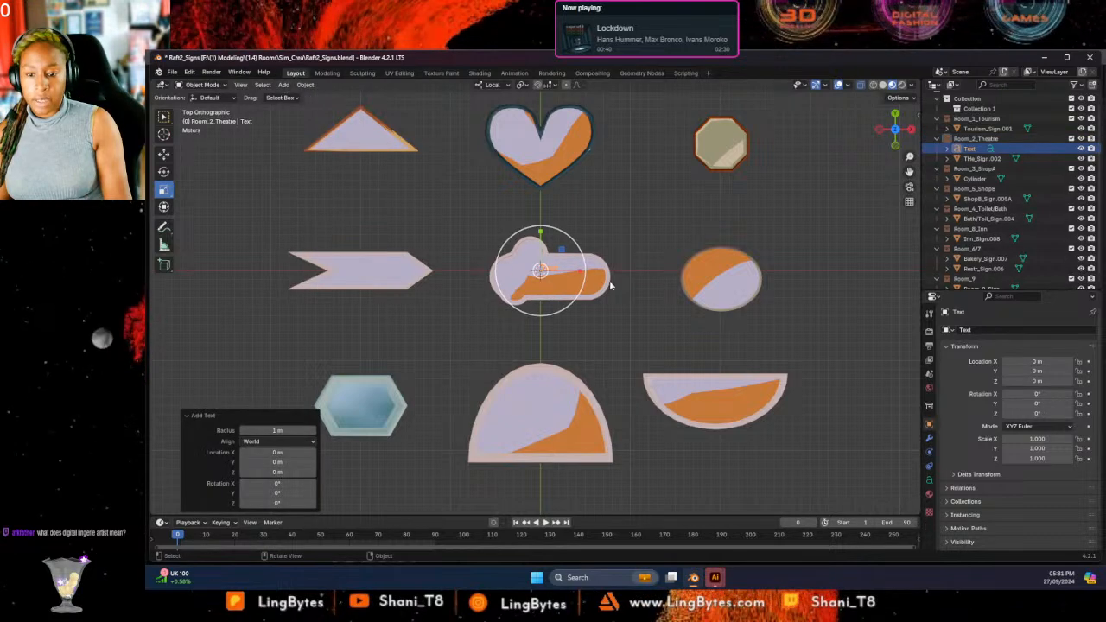
scroll(614, 284, up, 6)
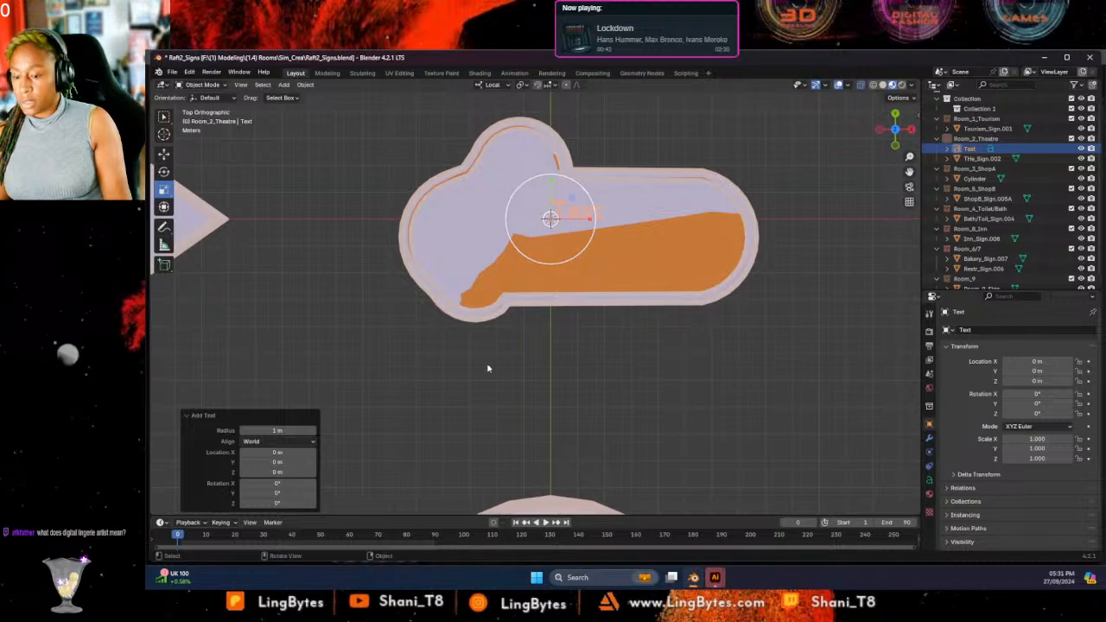
click(986, 330)
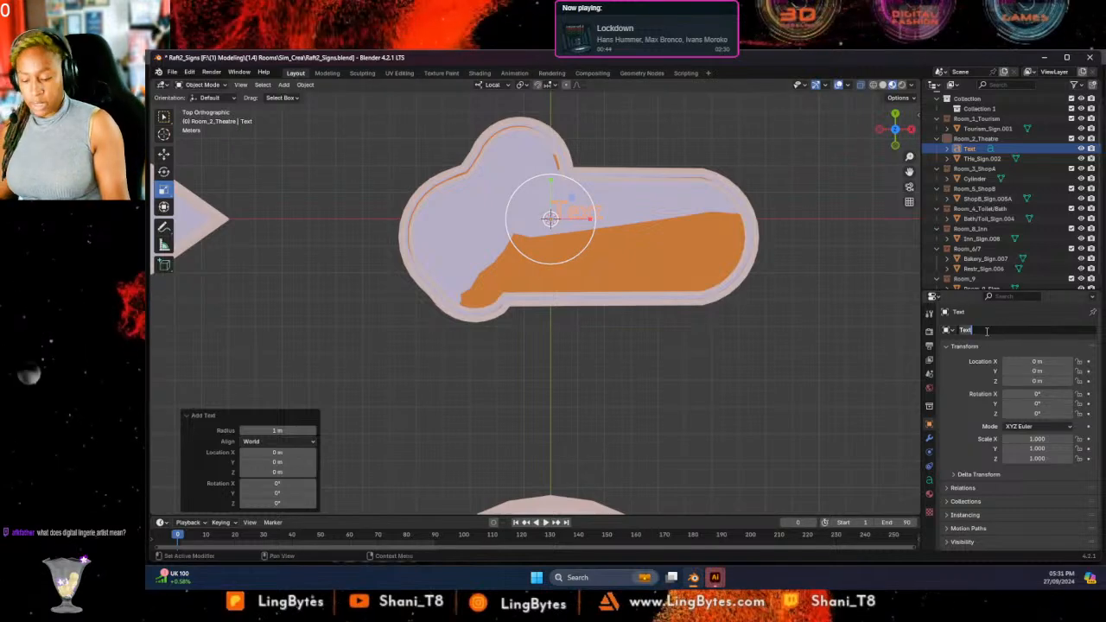
key(BackSpace)
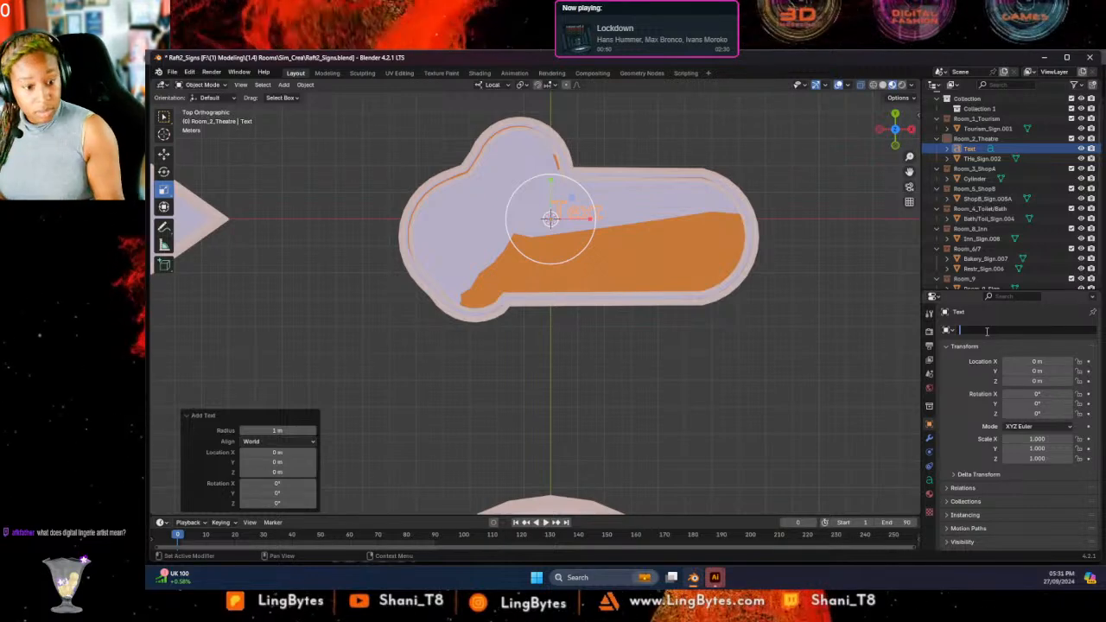
text(text)
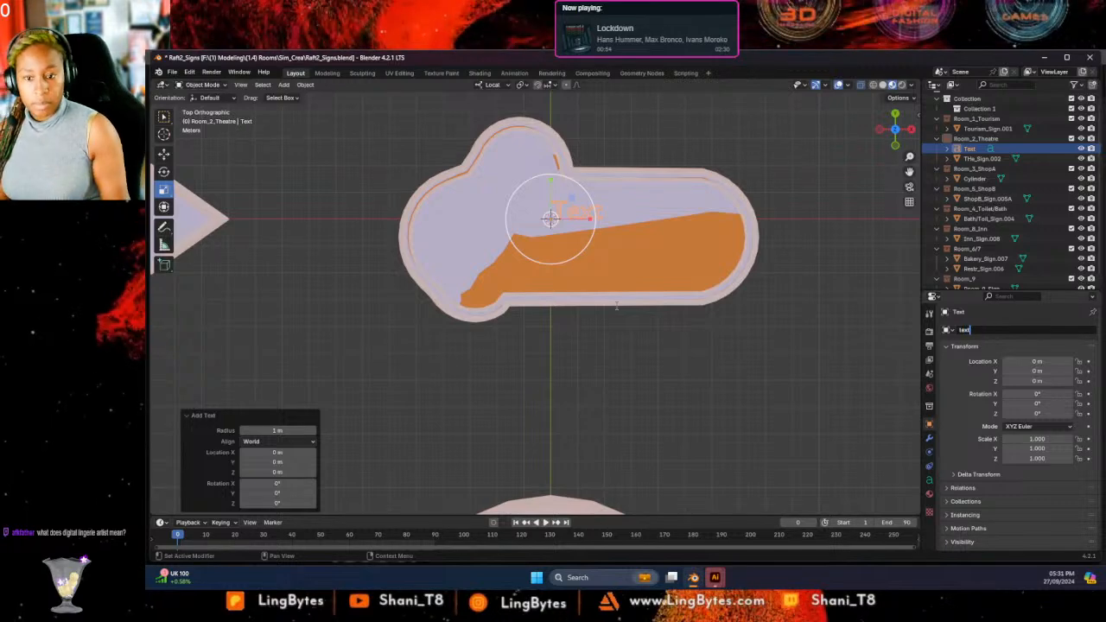
key(Return)
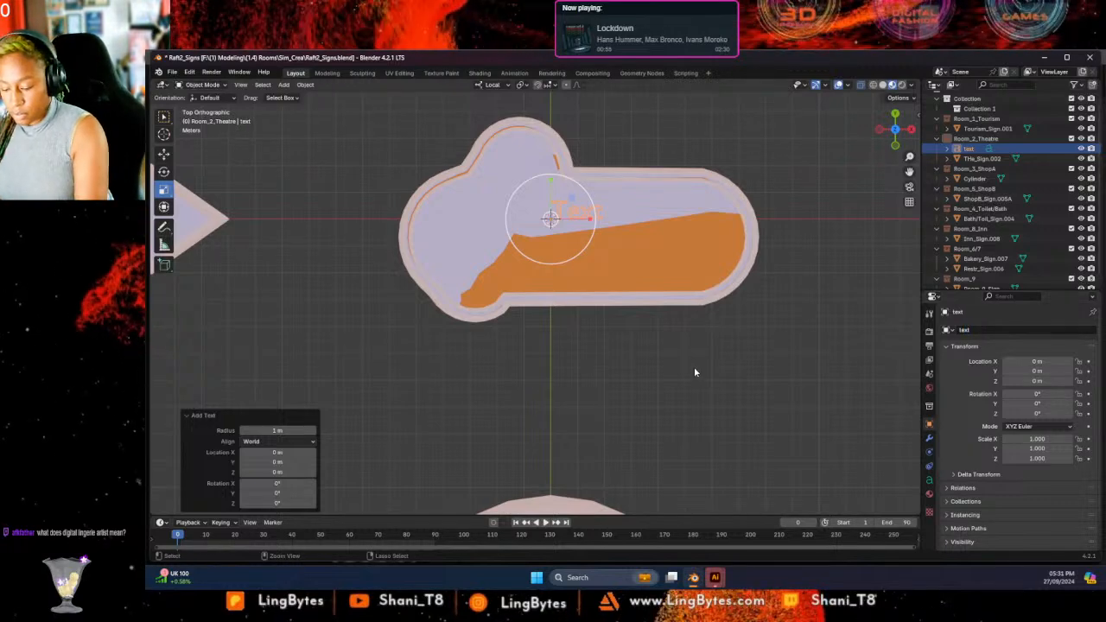
key(ctrl+z)
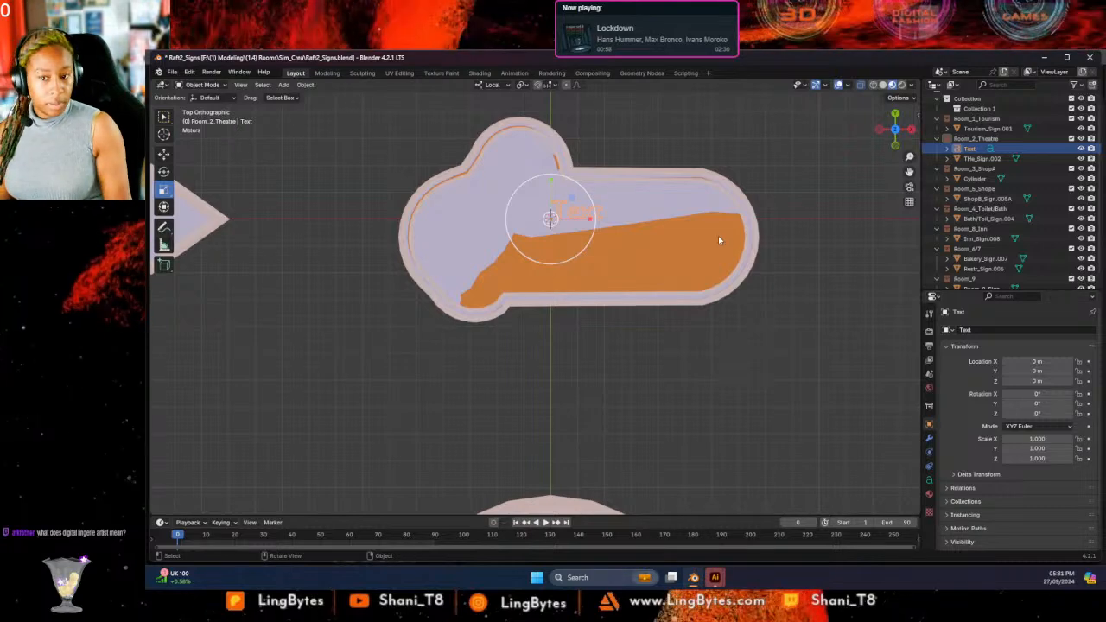
Rename the text object's data block as text.
scroll(952, 387, down, 2)
scroll(953, 388, up, 1)
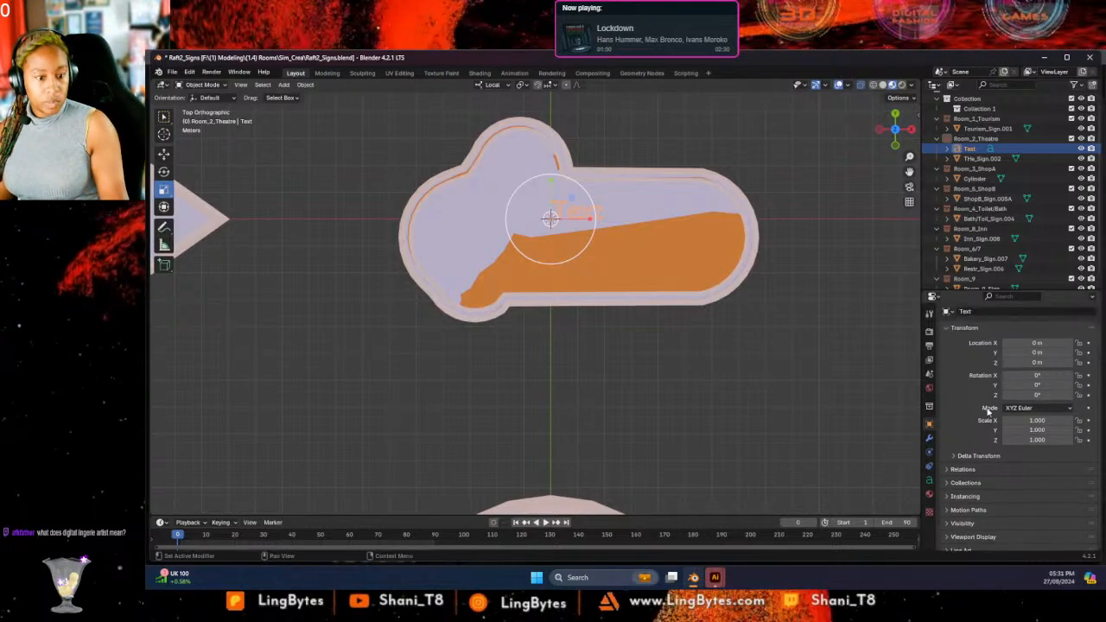
click(929, 479)
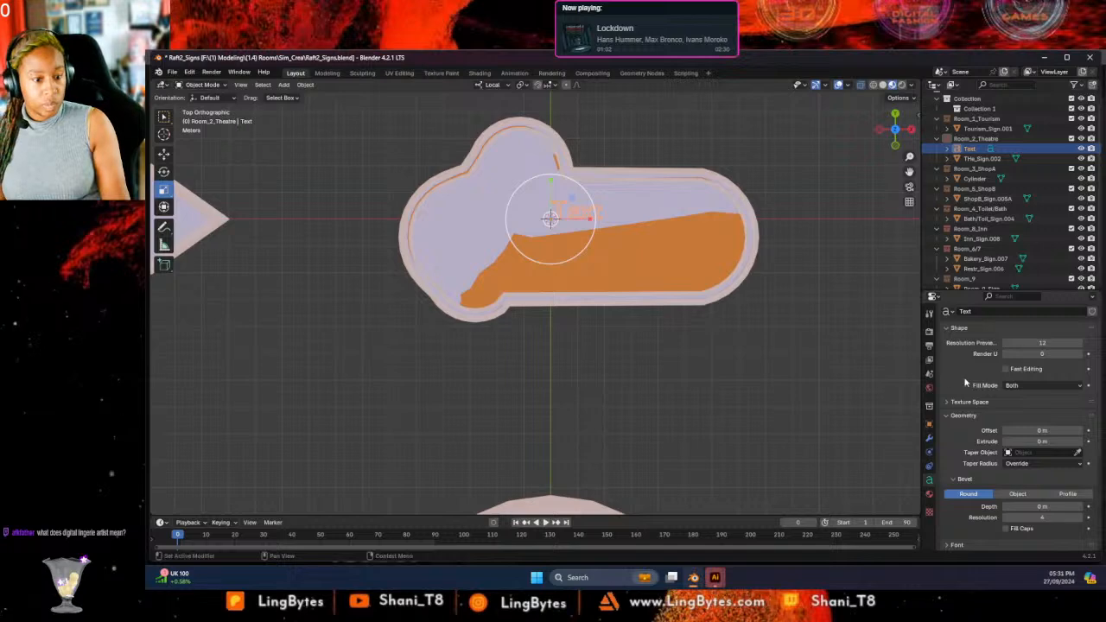
scroll(967, 363, up, 1)
click(988, 330)
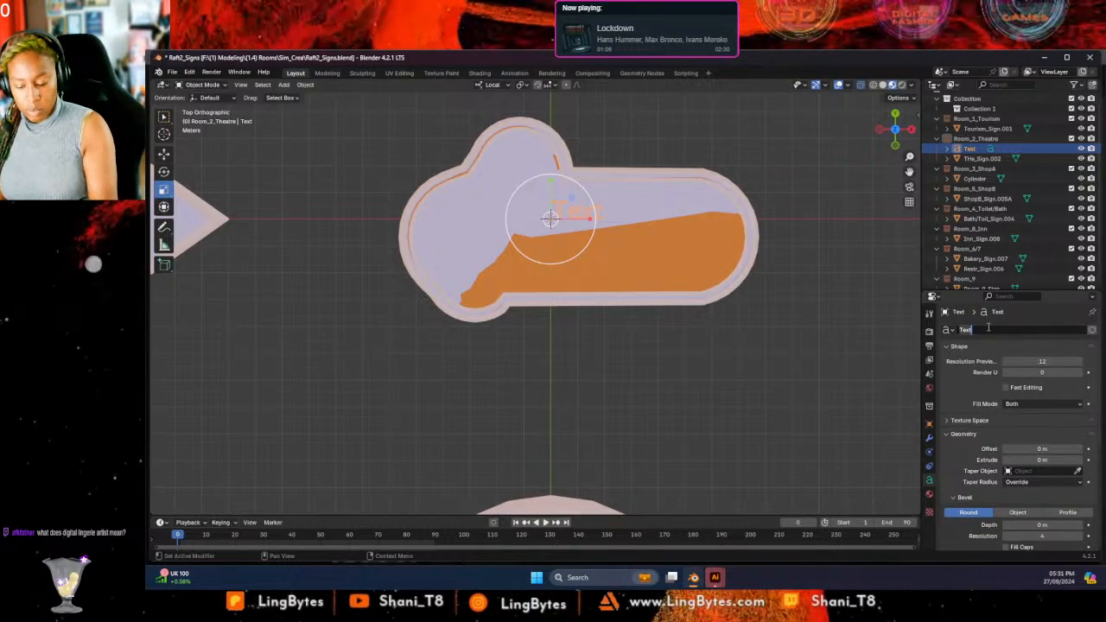
text(te)
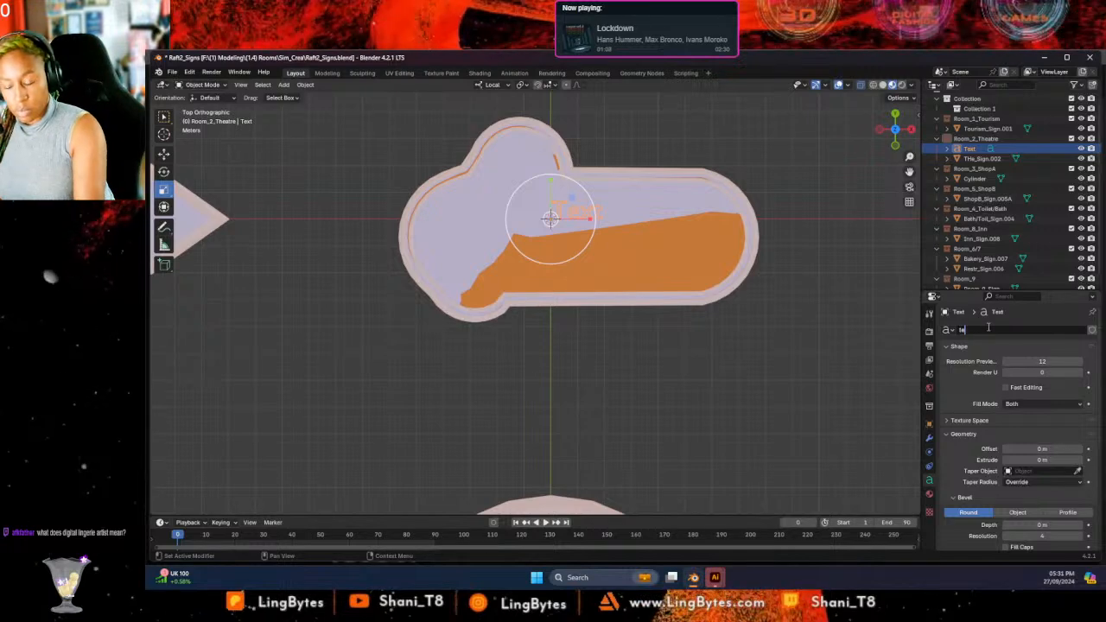
text(xt)
key(Return)
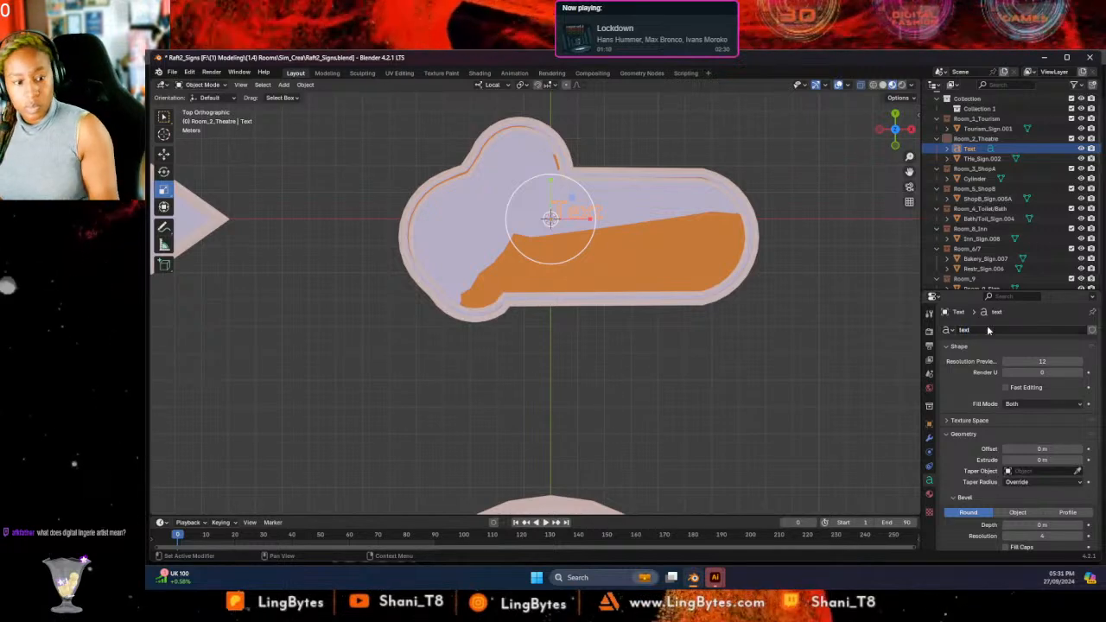
Look through the text object's texture space, bevel, font, paragraph and text box settings, comparing the Profile and Round bevel types.
scroll(970, 410, down, 2)
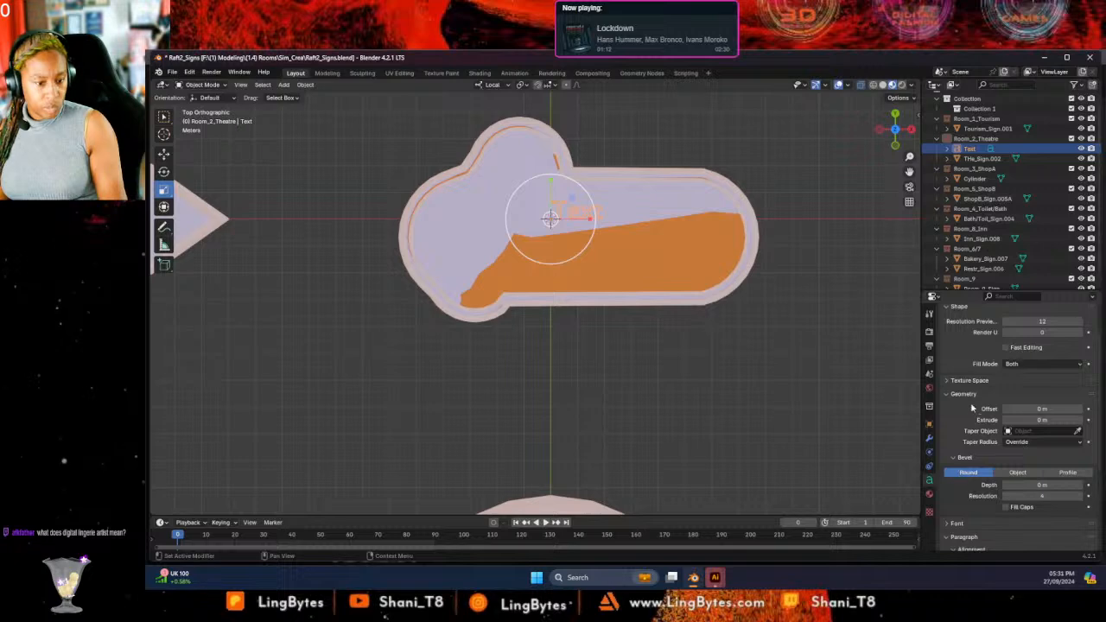
click(969, 380)
scroll(1028, 397, down, 6)
scroll(1025, 399, down, 3)
click(967, 438)
scroll(1021, 433, down, 4)
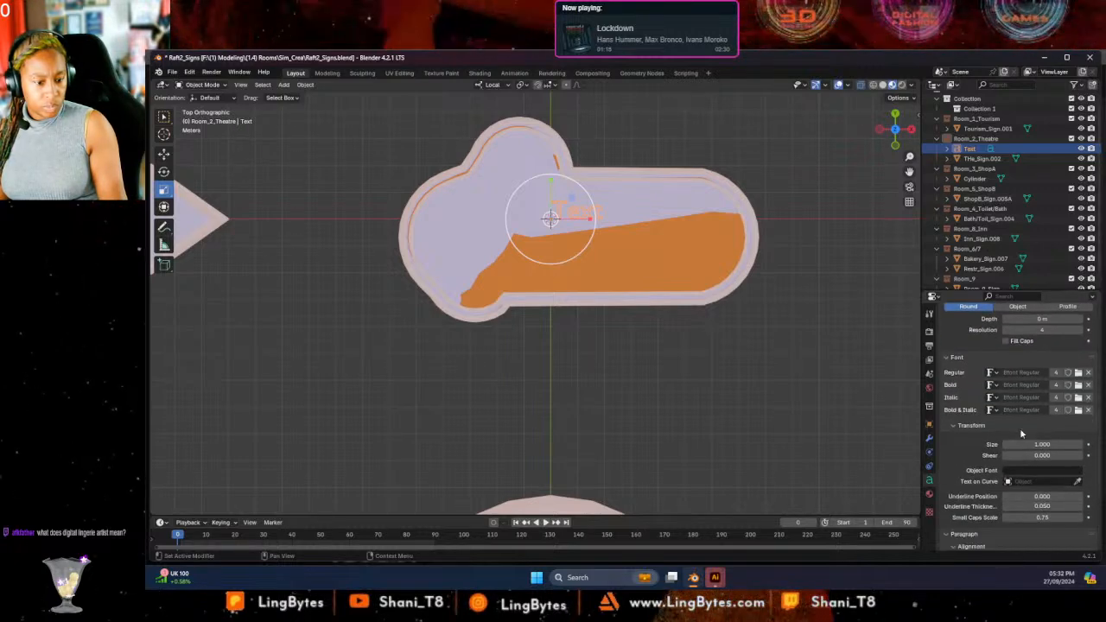
scroll(1019, 476, down, 7)
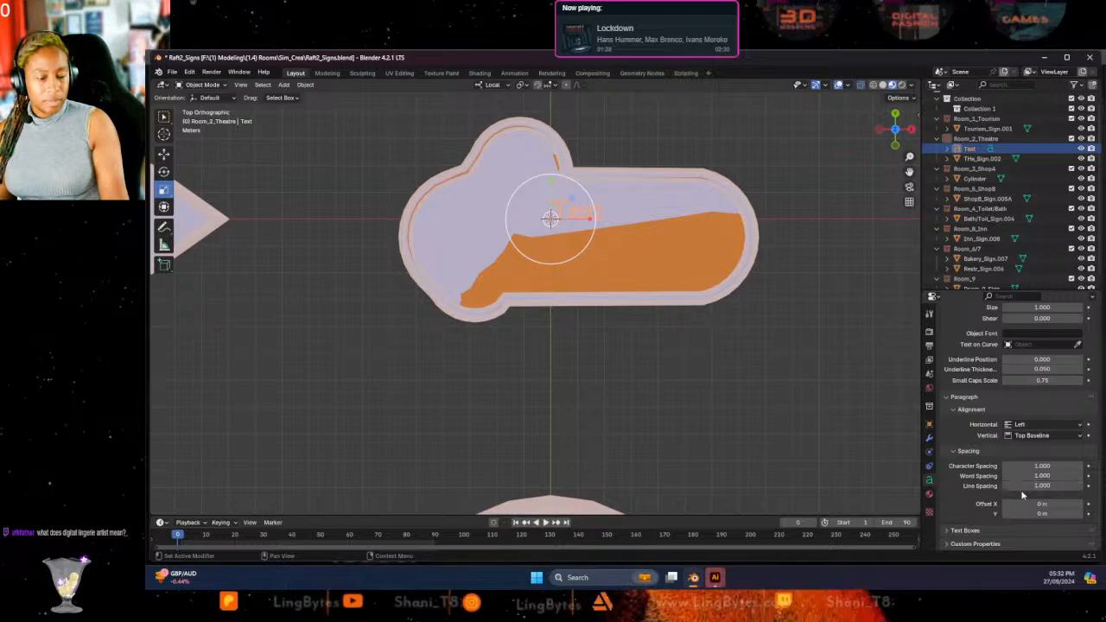
click(983, 533)
scroll(993, 478, down, 3)
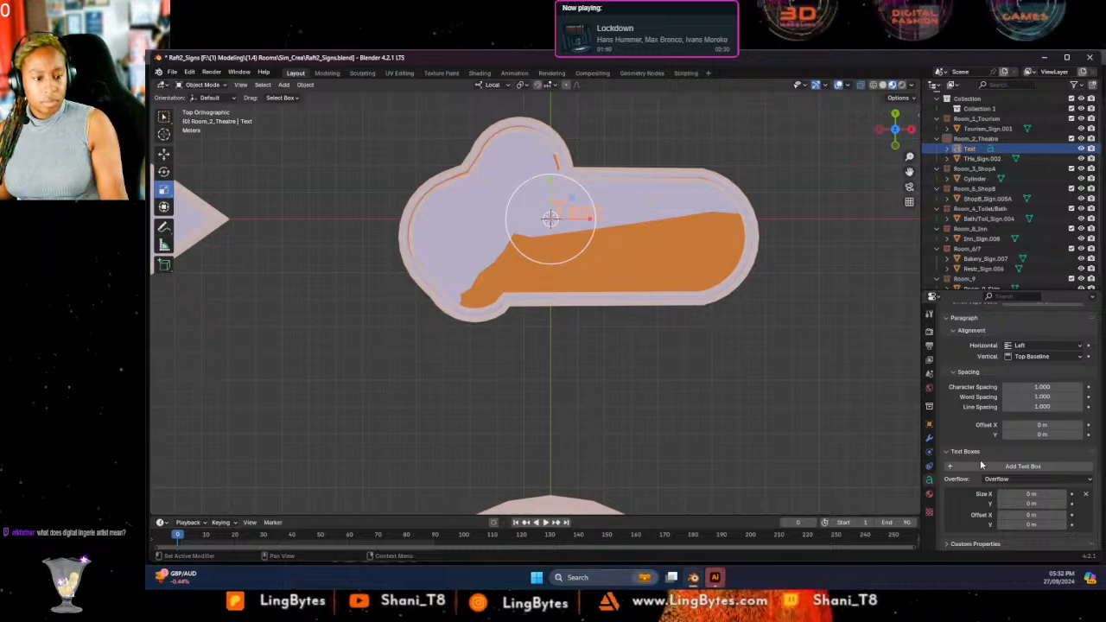
scroll(980, 467, up, 6)
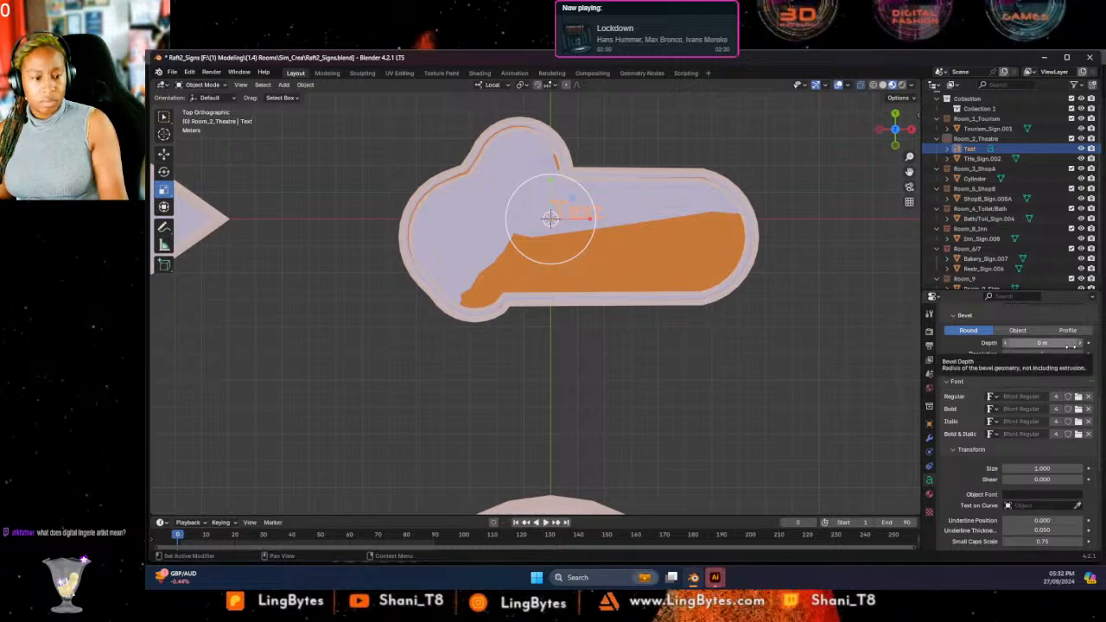
click(1068, 331)
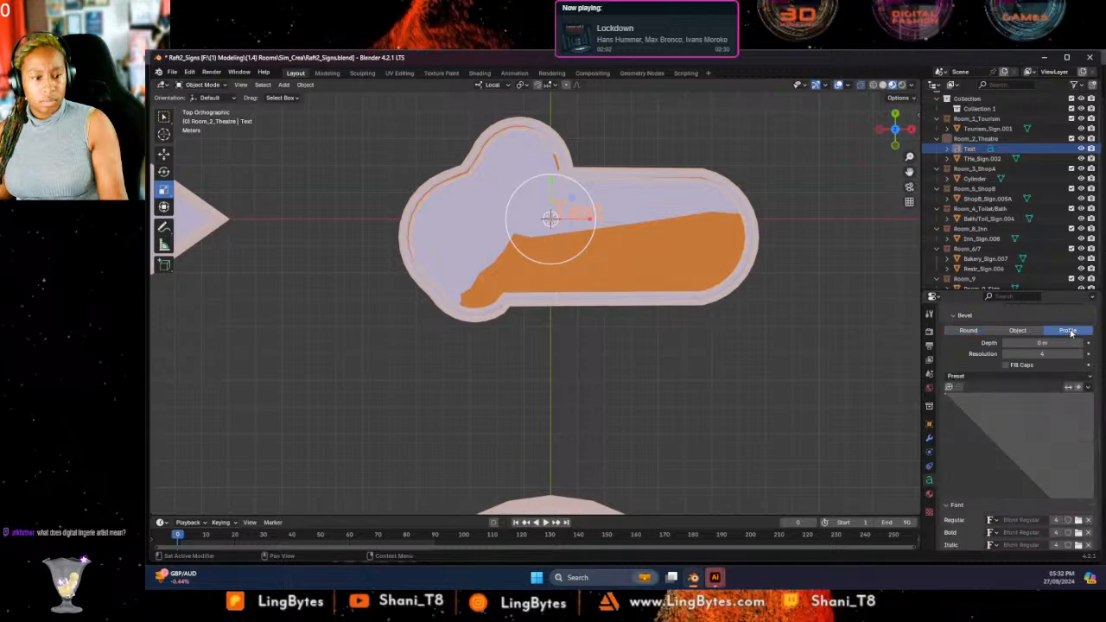
click(957, 332)
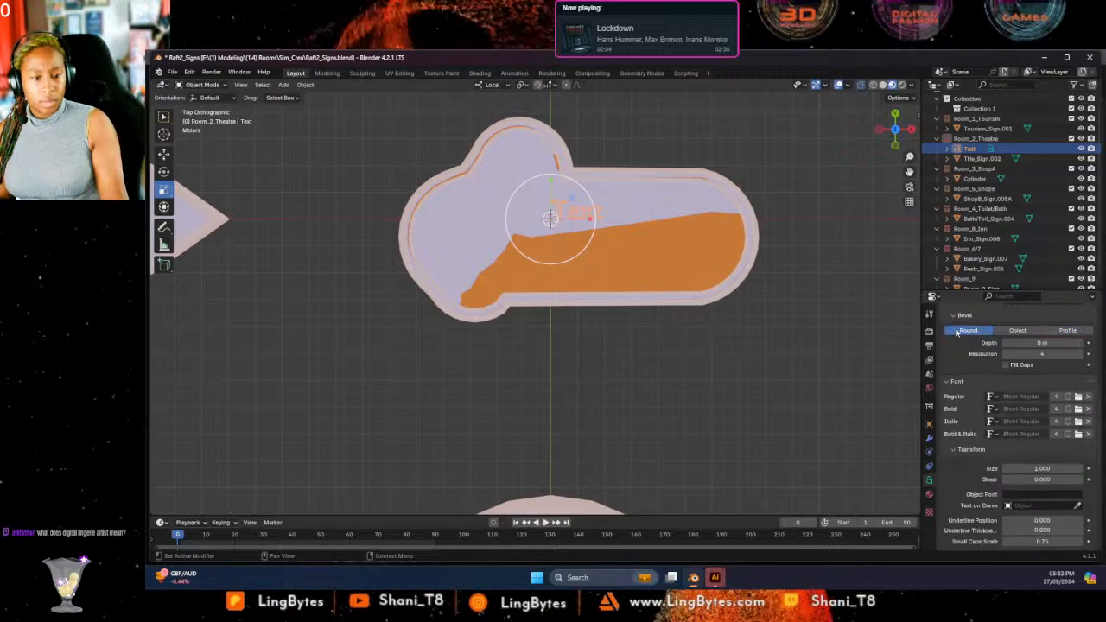
scroll(1002, 380, up, 4)
scroll(1008, 389, up, 5)
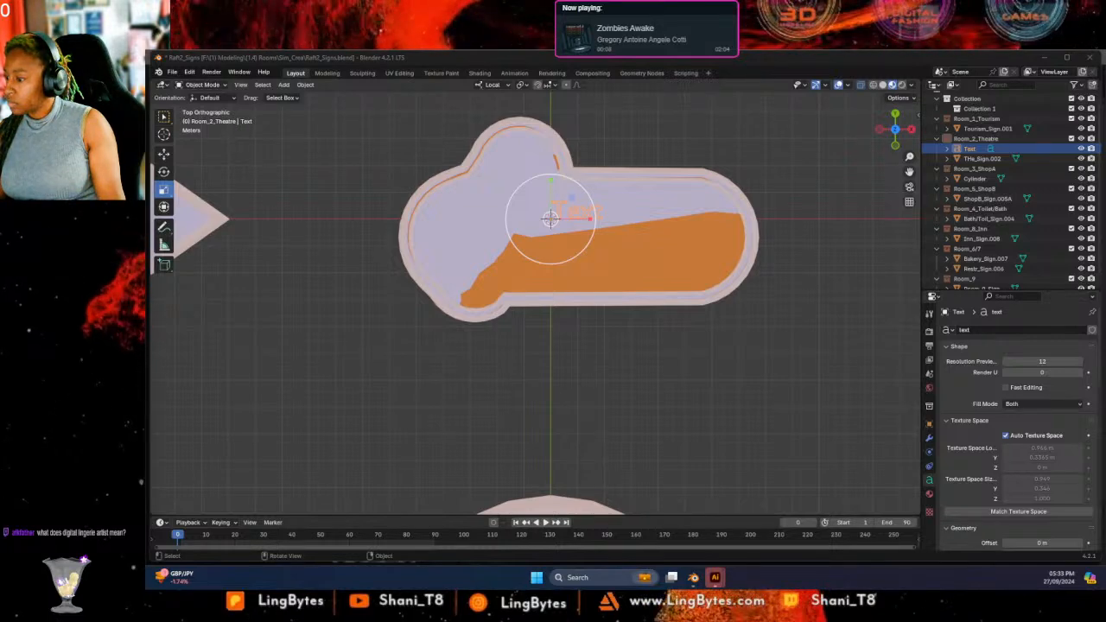
Shift the text object along Z so it sits just above the face of the theatre sign.
click(585, 214)
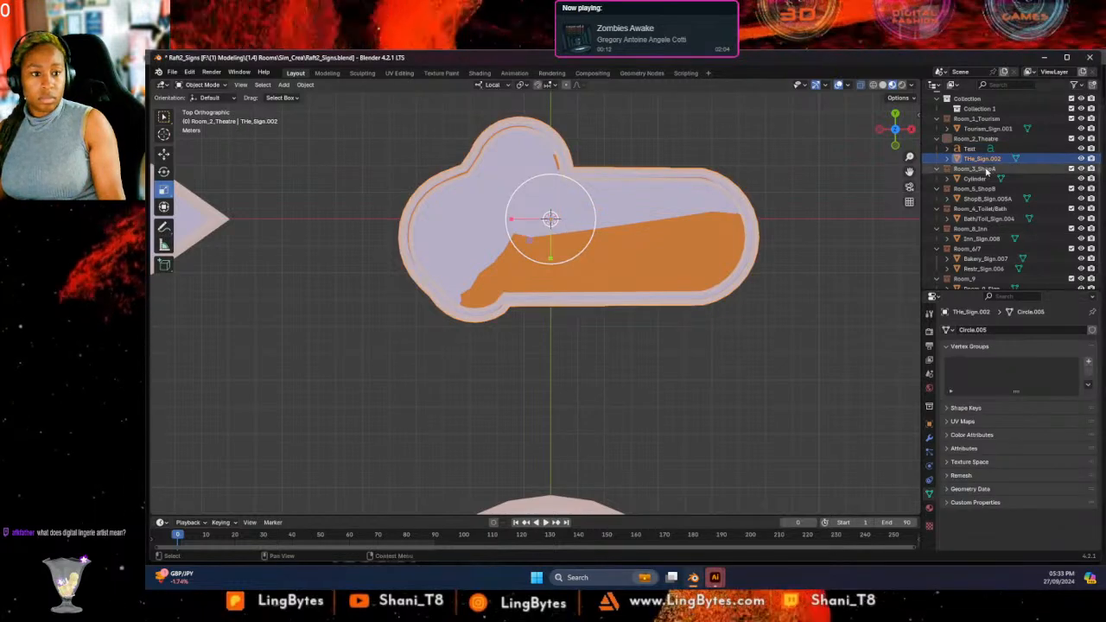
click(970, 149)
middle_drag(395, 257, 479, 149)
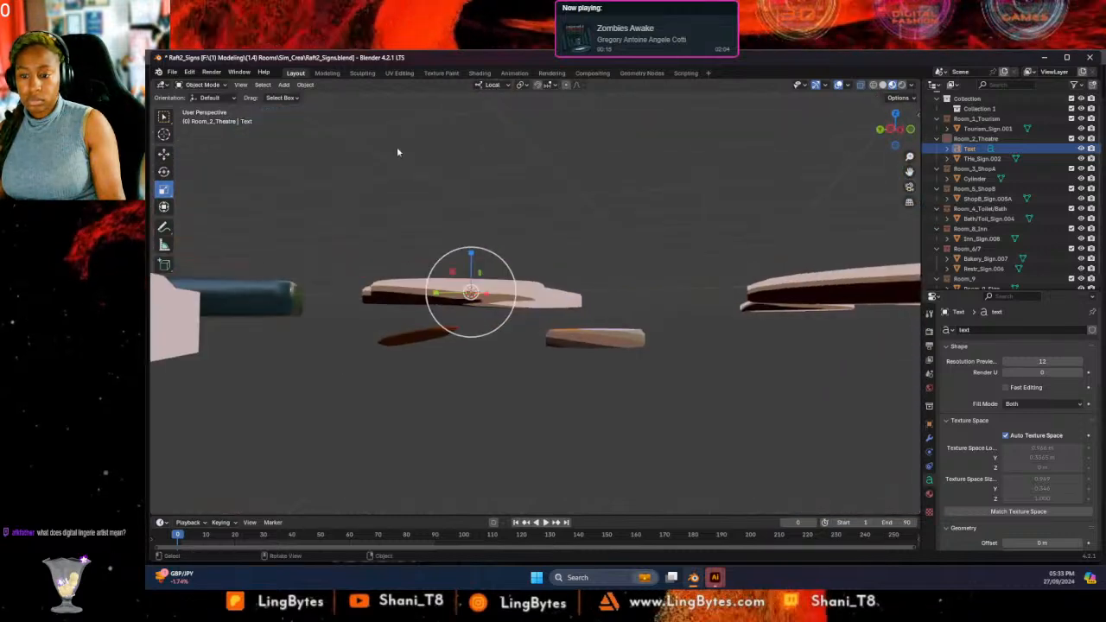
click(164, 156)
drag(472, 257, 473, 238)
middle_drag(487, 241, 514, 229)
drag(509, 228, 509, 237)
middle_drag(572, 239, 536, 344)
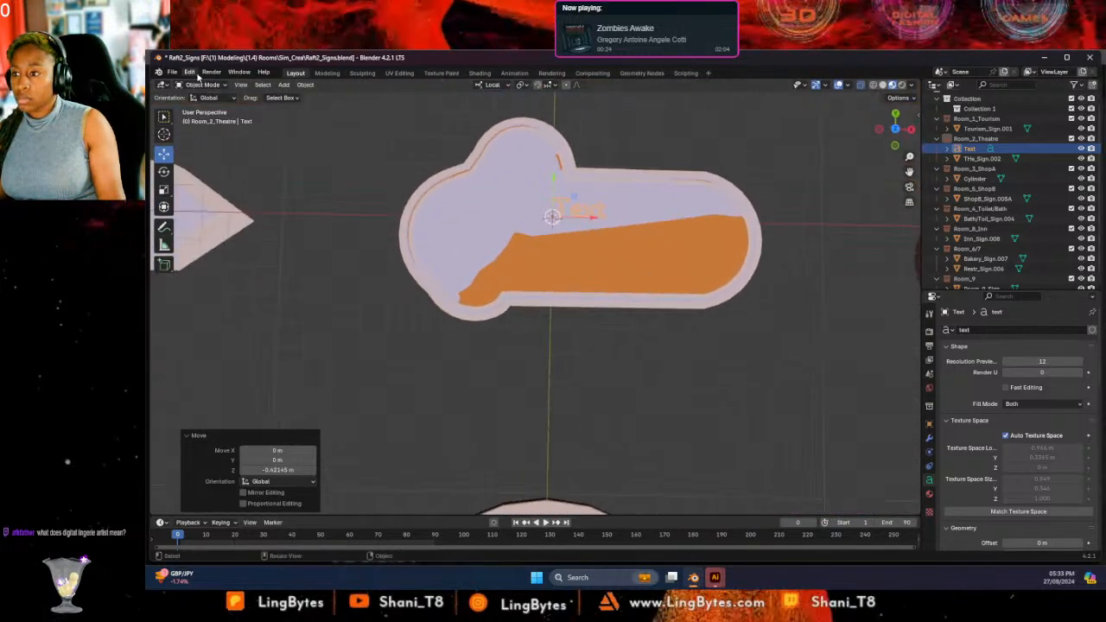
Change the lettering to "Palace Globe Theatre" and display the viewport in solid shading.
click(200, 85)
click(202, 106)
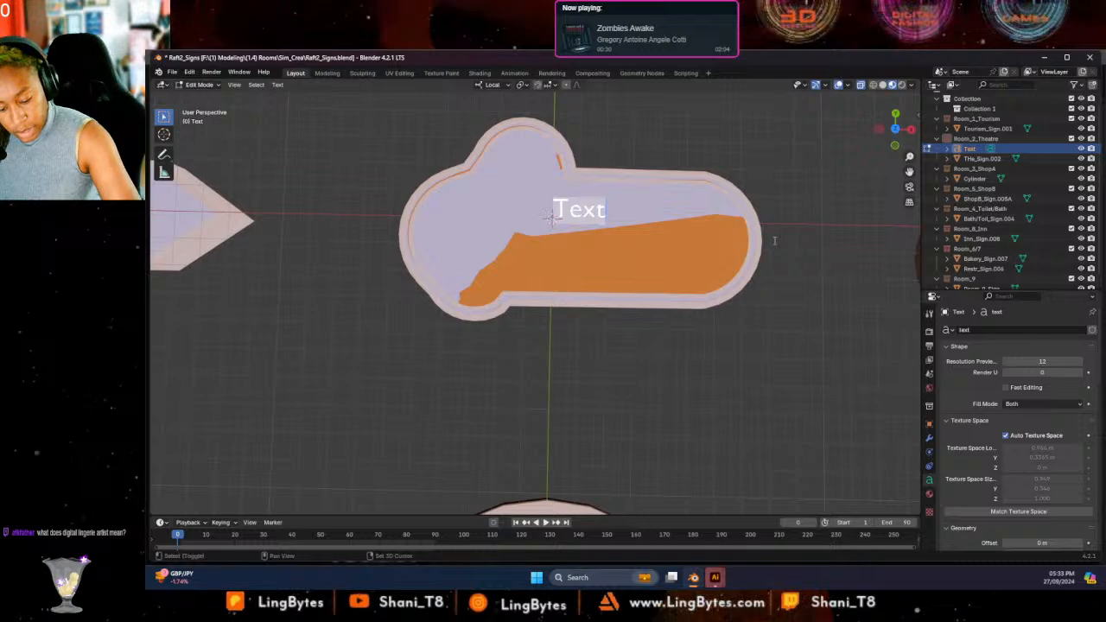
key(BackSpace)
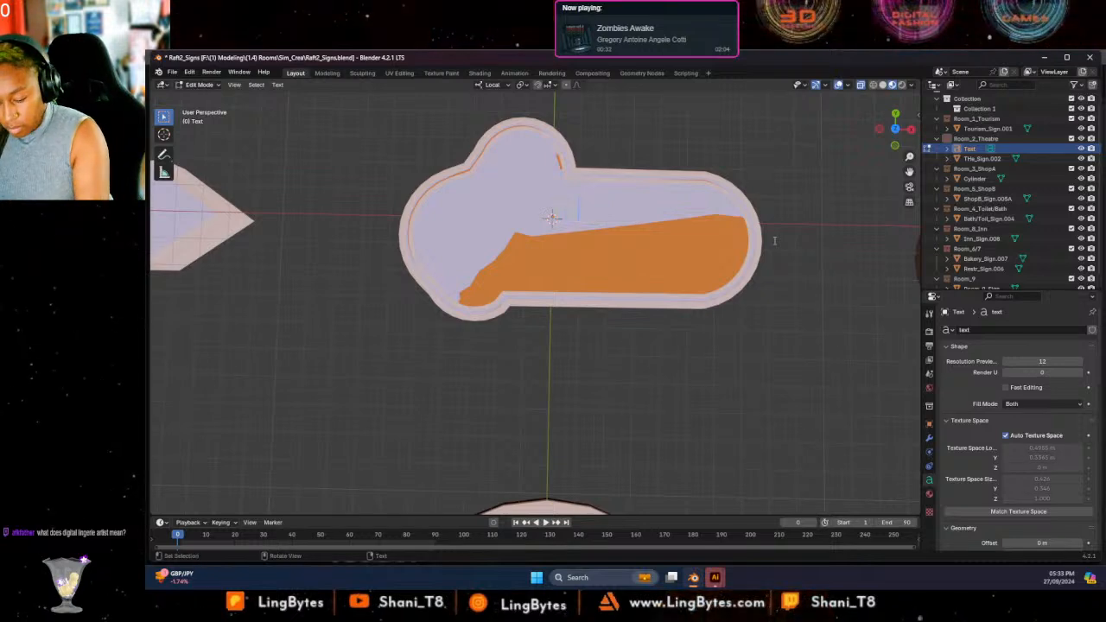
text(e)
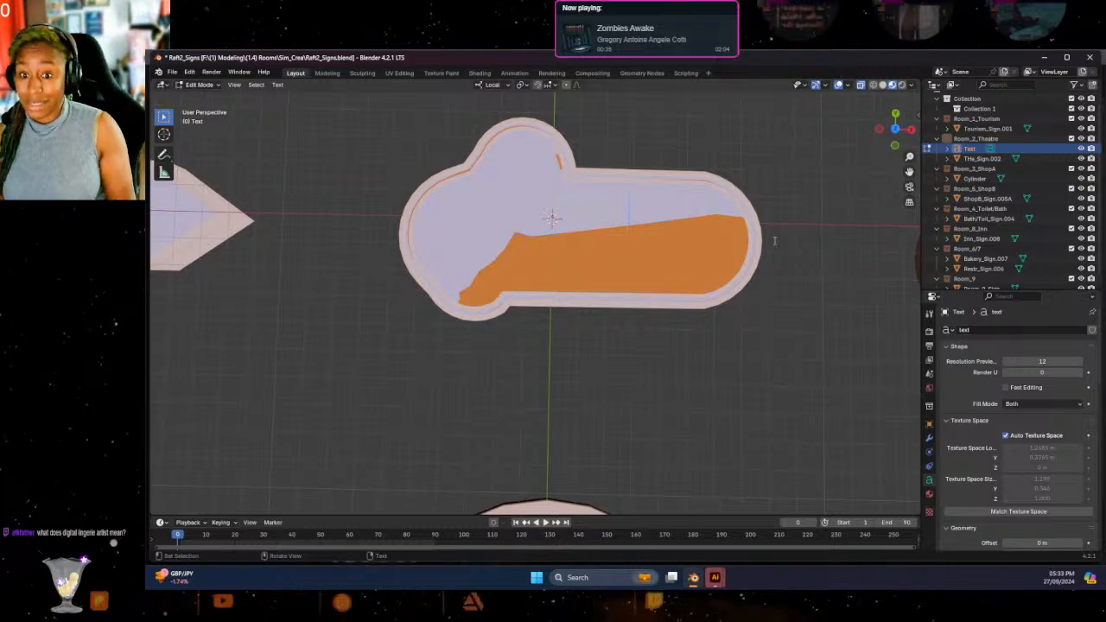
click(884, 85)
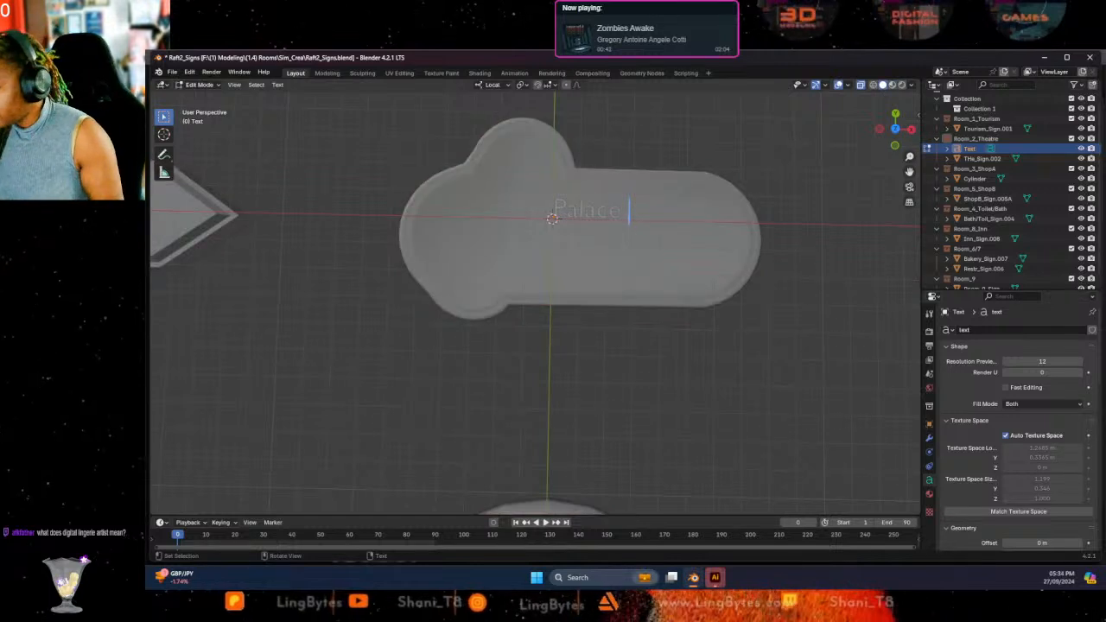
text(G)
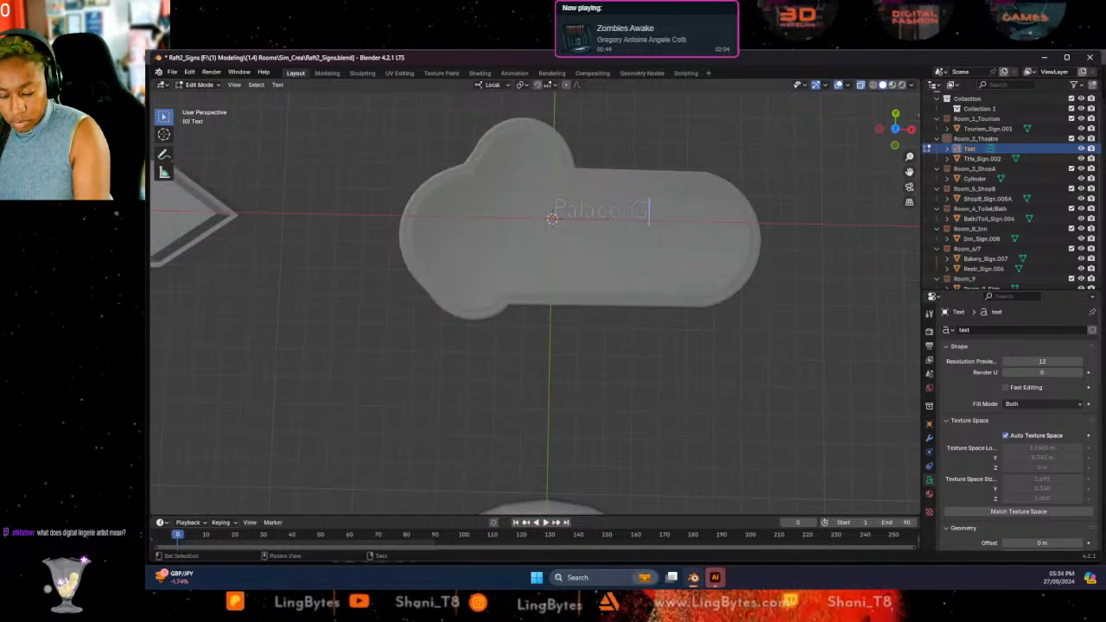
text(lobe Theatre)
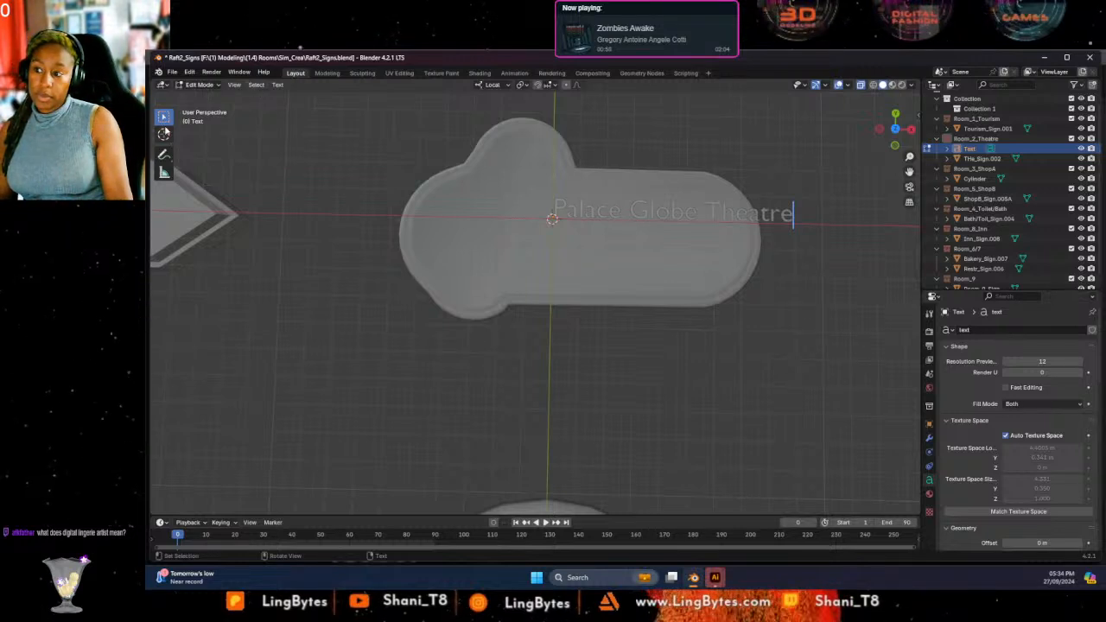
click(201, 85)
click(203, 95)
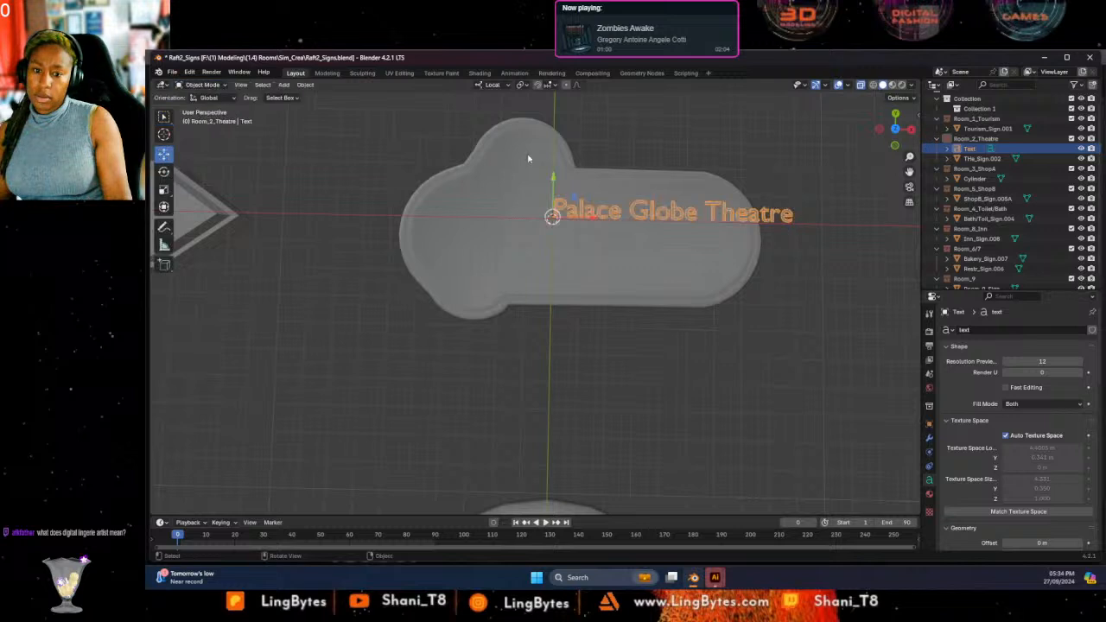
Move the lettering along negative X and about 0.82 m along negative Y so it fits inside the theatre sign.
drag(593, 222, 539, 225)
drag(498, 183, 501, 210)
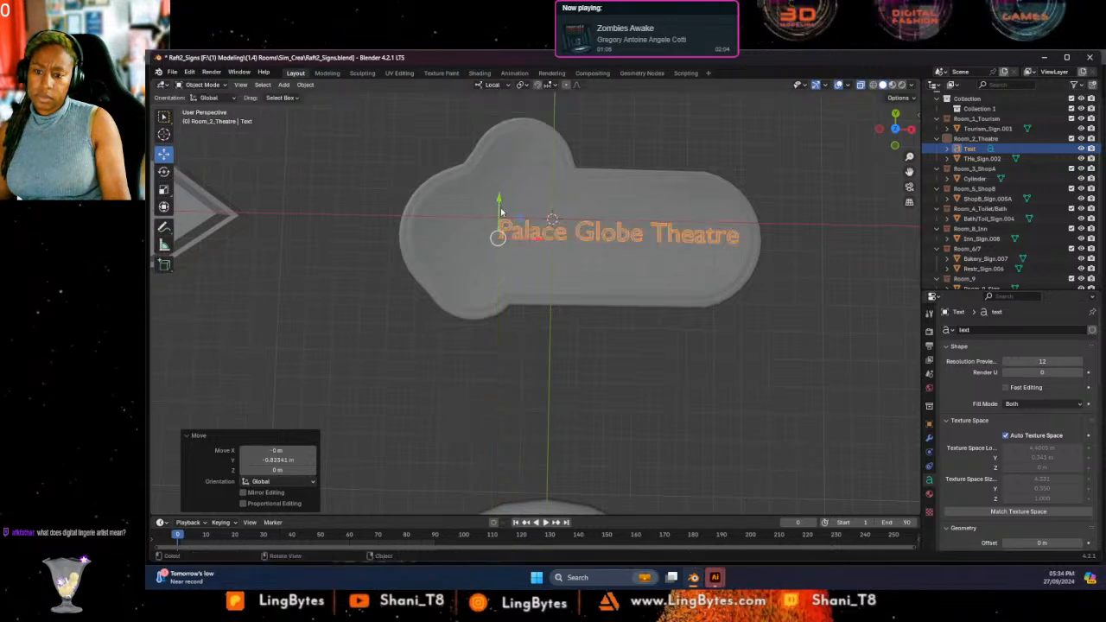
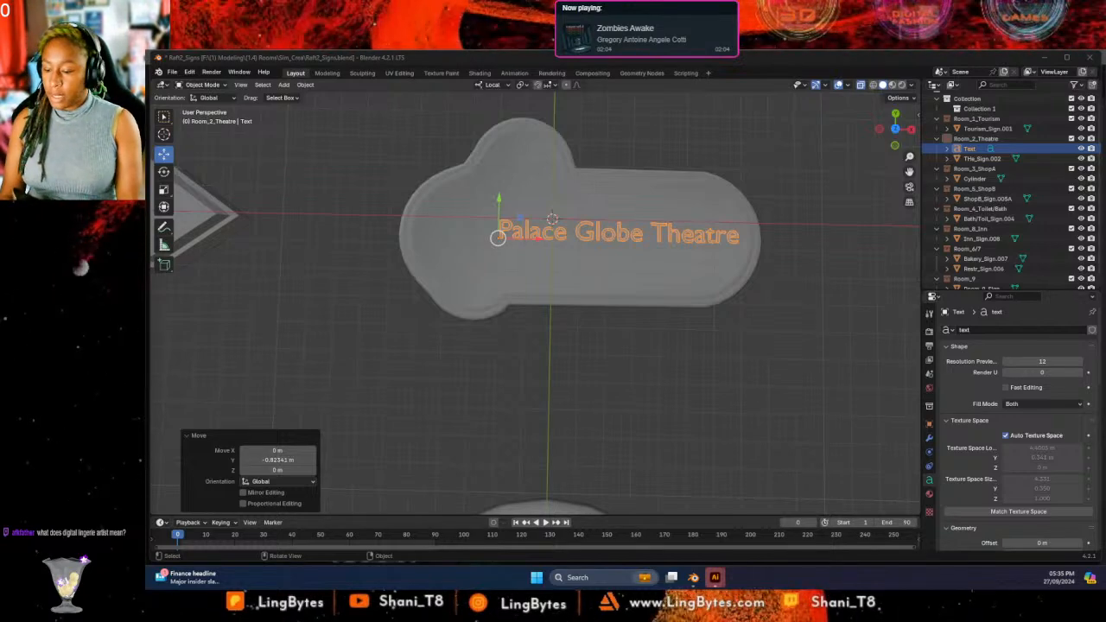
Try a preview resolution of 14 on the theatre lettering.
click(1079, 362)
click(1079, 362)
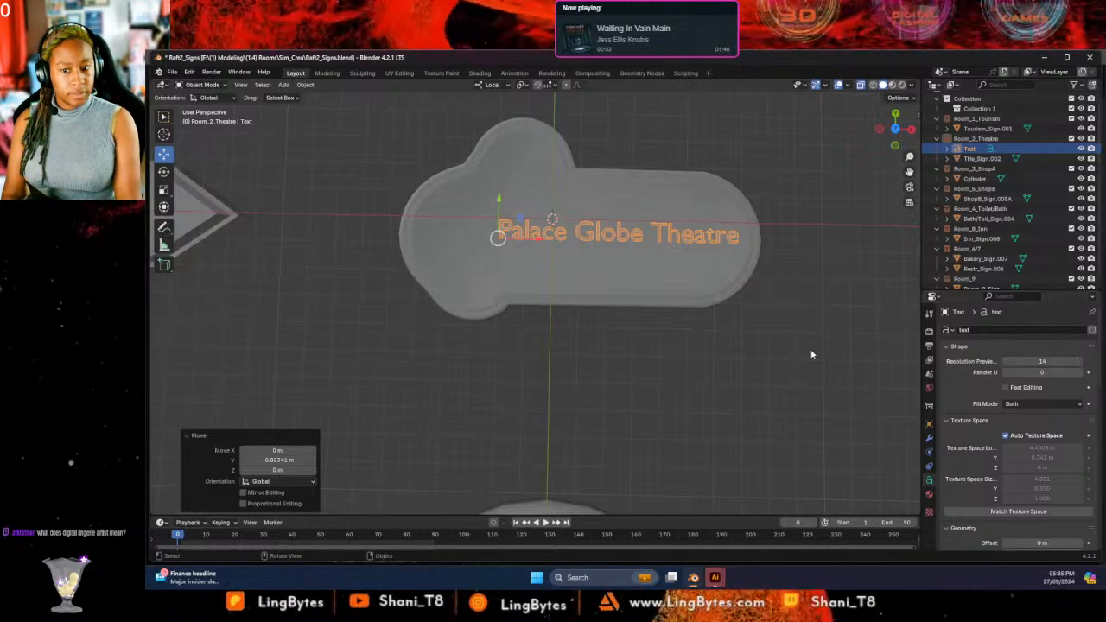
click(1005, 361)
click(1005, 362)
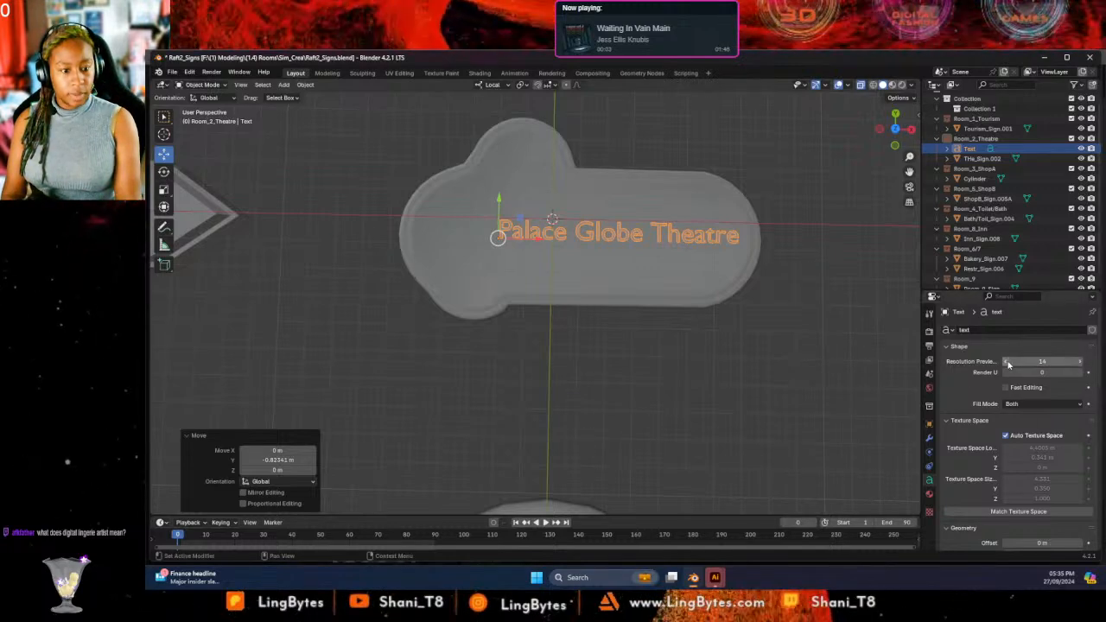
click(946, 346)
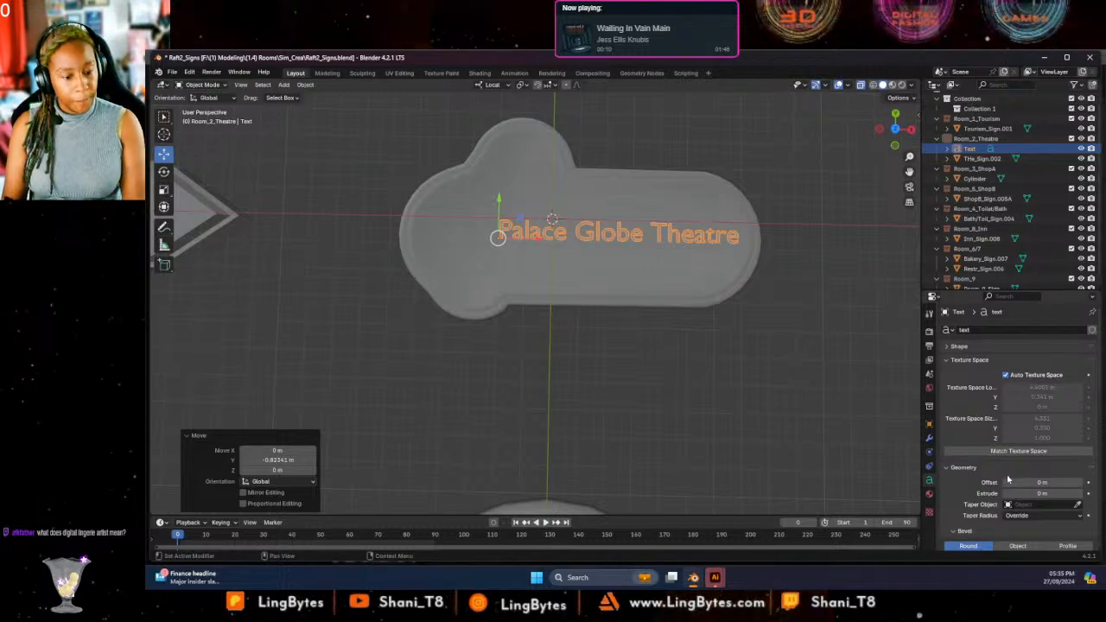
Set the font size of the theatre lettering to 0.930.
scroll(1024, 467, down, 2)
scroll(1024, 464, down, 8)
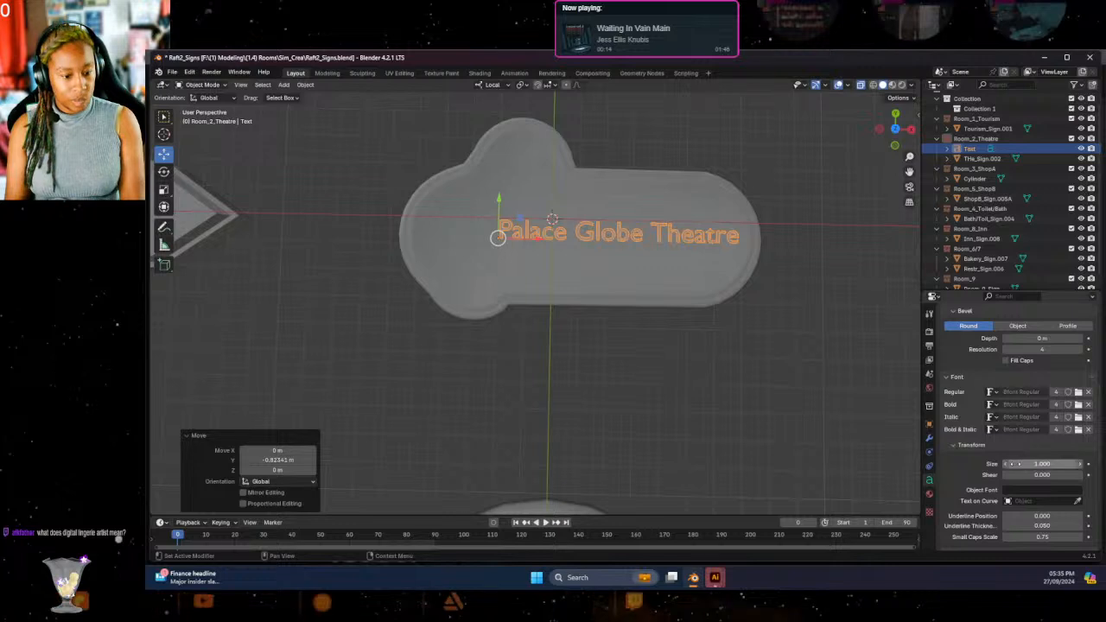
click(1080, 467)
click(1080, 466)
click(1080, 467)
click(1006, 465)
click(1006, 465)
click(1006, 465)
click(1006, 465)
click(1006, 464)
click(1006, 465)
click(1006, 465)
click(1006, 465)
click(1006, 465)
click(1005, 465)
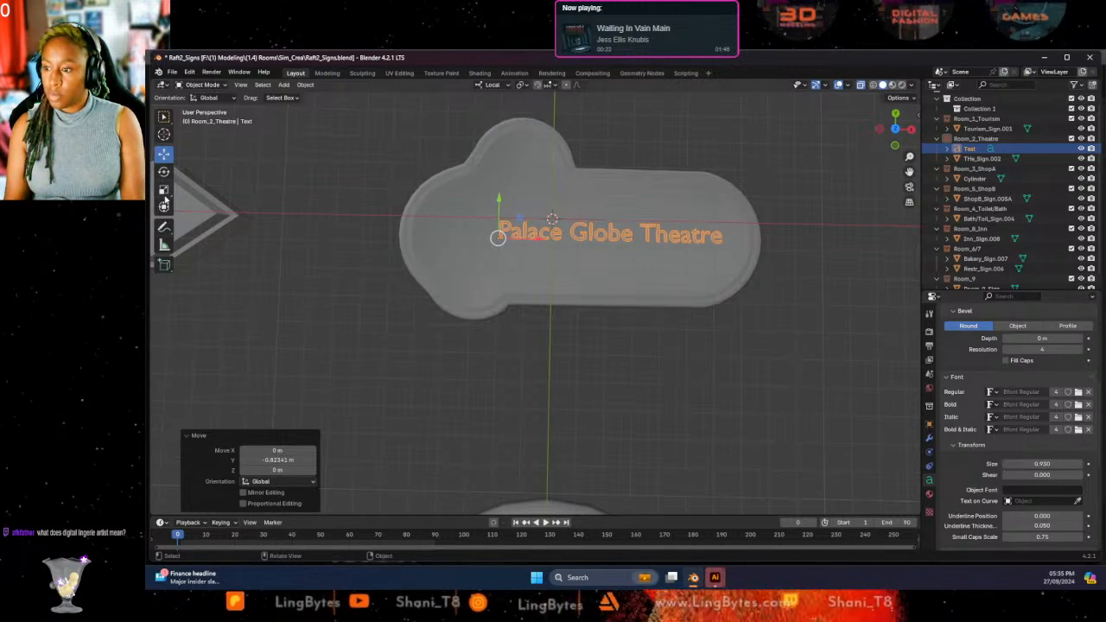
Stretch the theatre lettering by about 2.6 along its local Y axis and about 1.07 along its local X axis.
click(163, 190)
drag(499, 204, 595, 223)
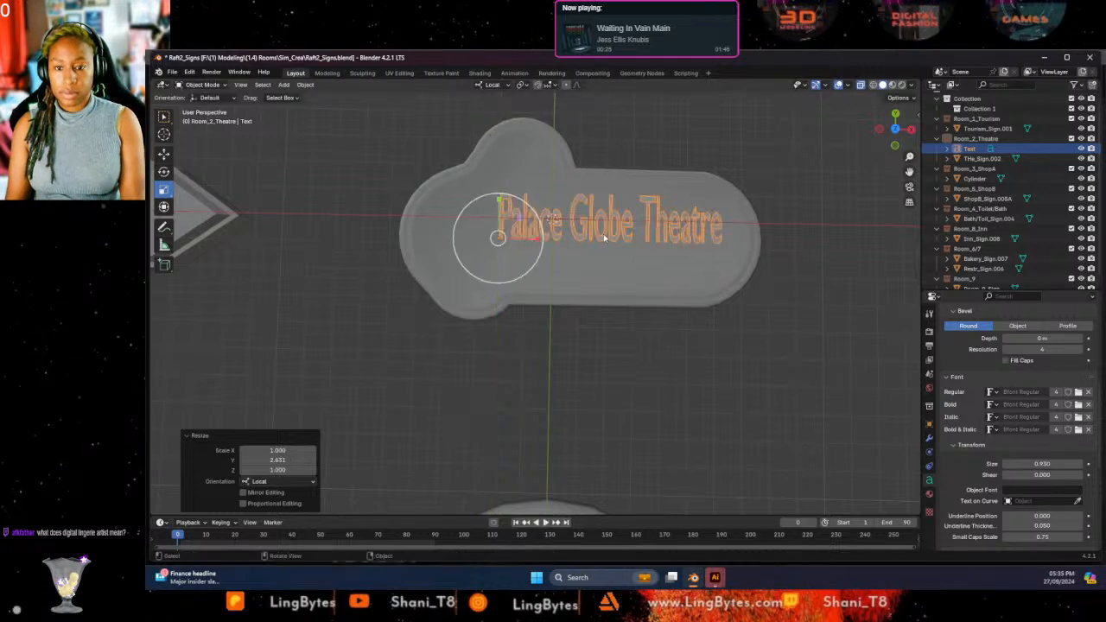
key(s)
key(x)
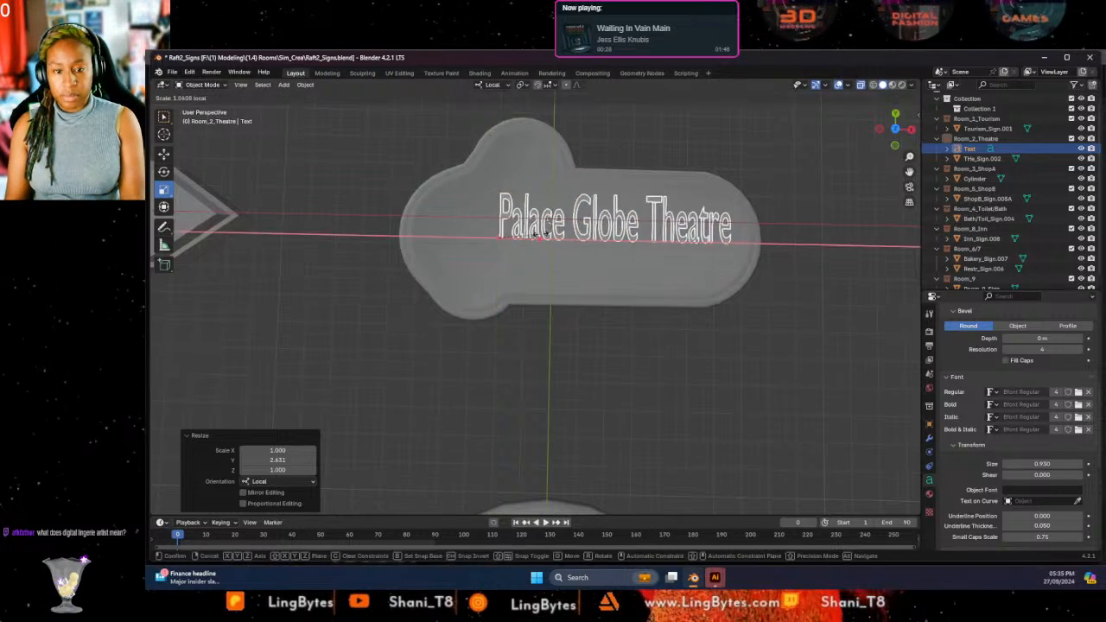
click(543, 235)
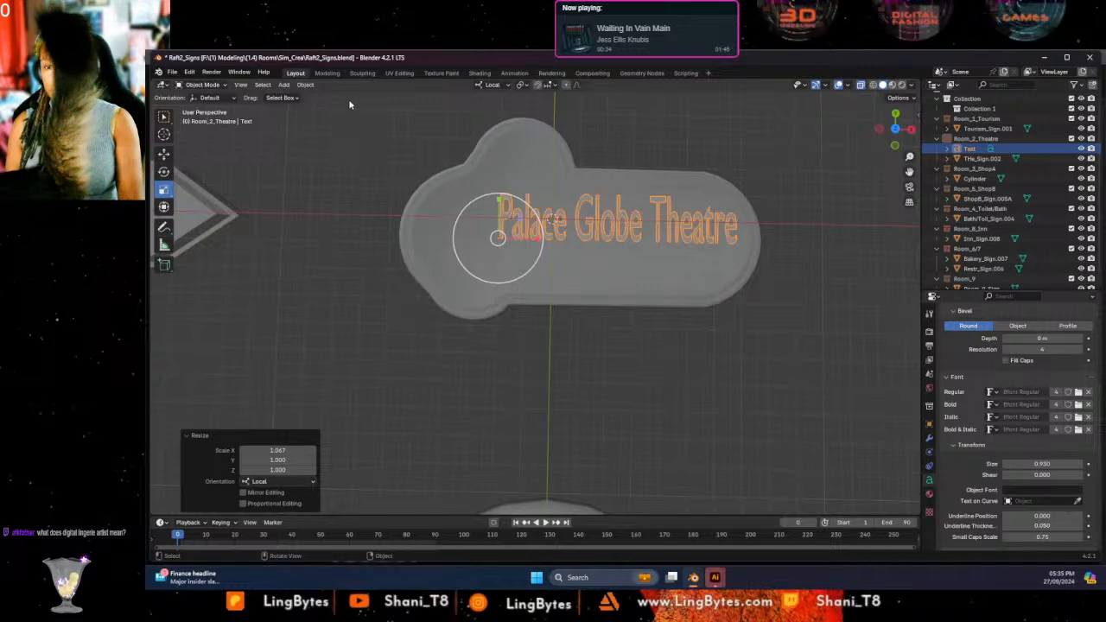
Nudge the stretched lettering slightly along negative Y and about 0.2 m along negative X to centre it on the sign.
click(164, 157)
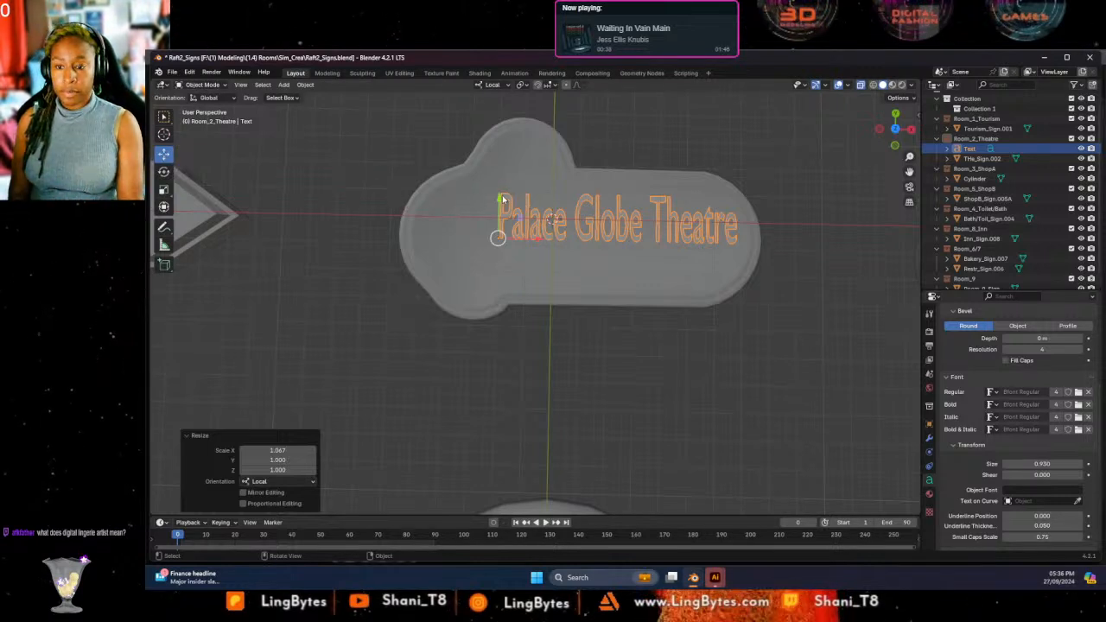
drag(505, 200, 501, 211)
drag(543, 248, 537, 252)
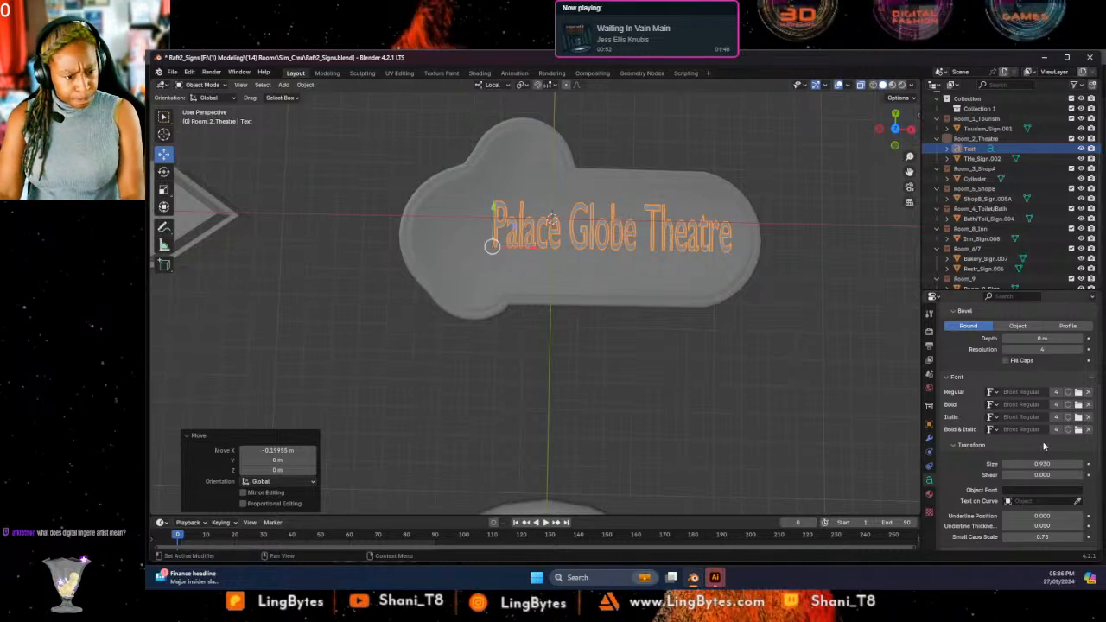
Try the Bradley Hand ITC Regular font from the Windows Fonts folder on the theatre lettering.
click(993, 392)
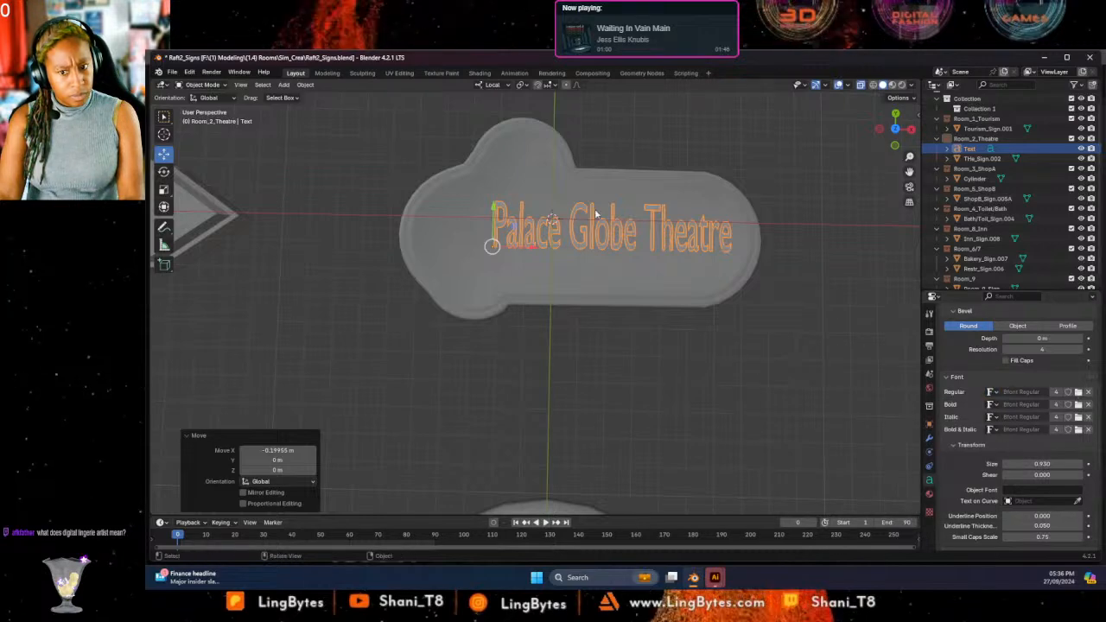
click(1078, 394)
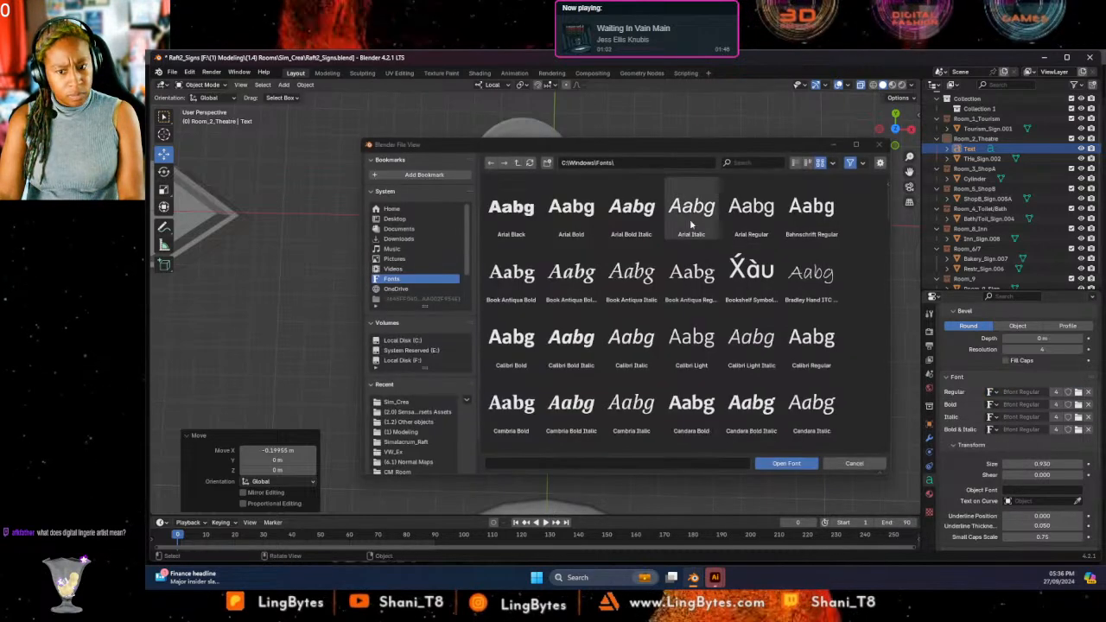
drag(708, 145, 0, 172)
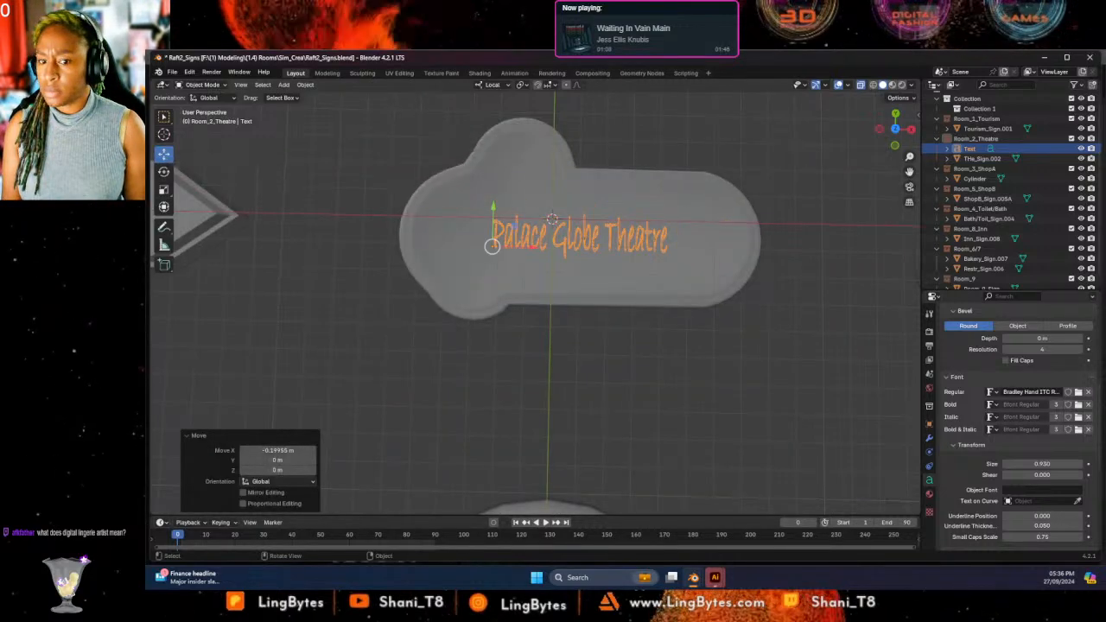
Browse the Windows Fonts folder and load Impact Regular as the regular font of the theatre lettering.
click(1079, 392)
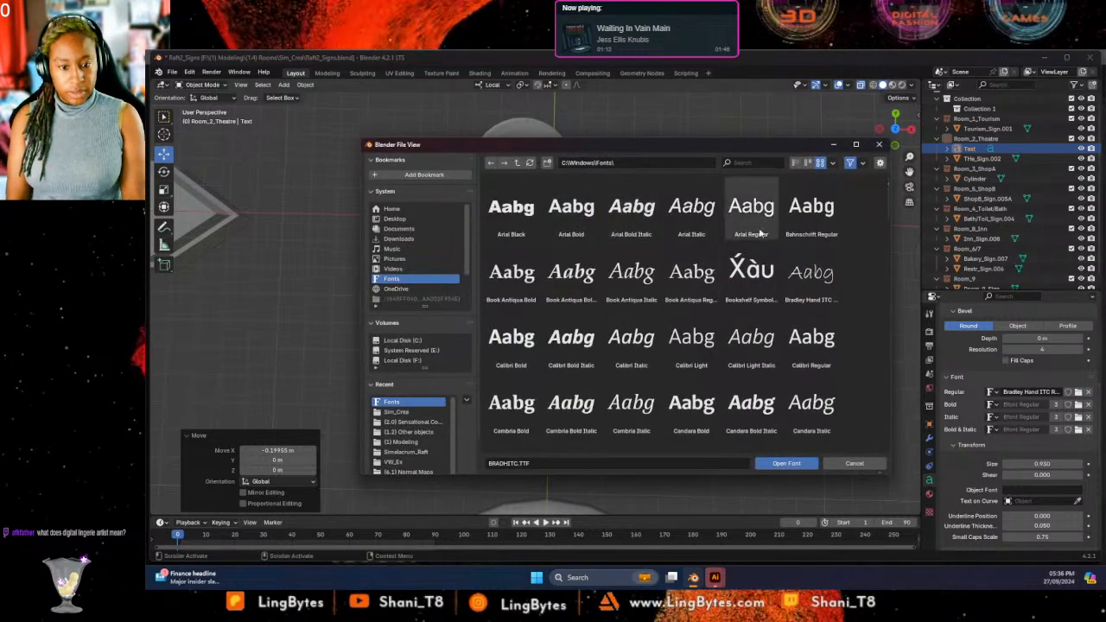
scroll(711, 319, down, 6)
scroll(711, 320, down, 8)
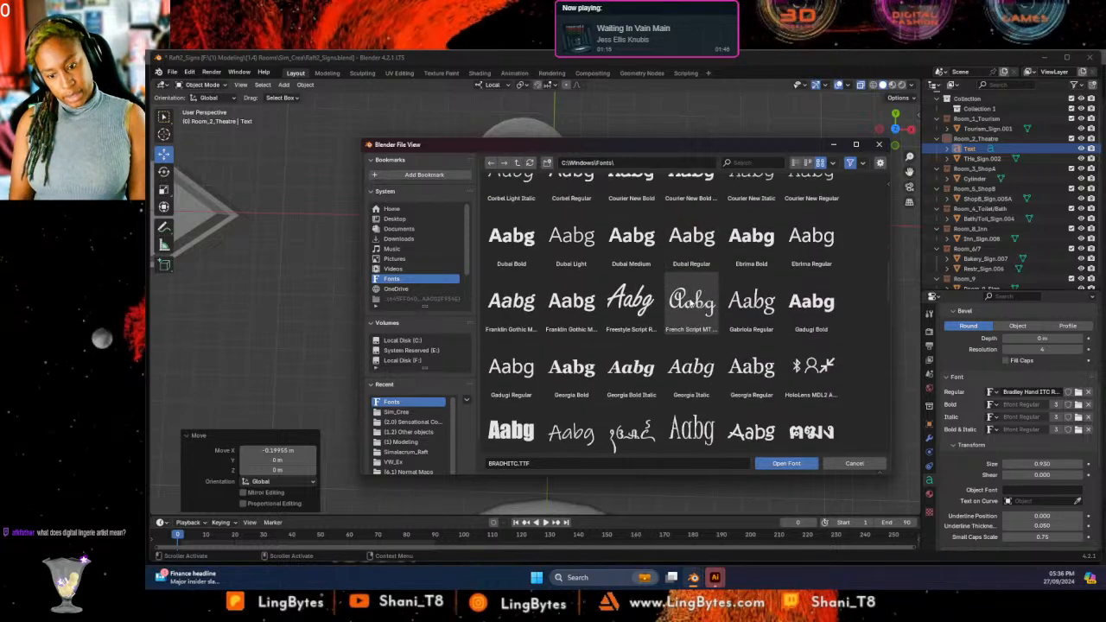
scroll(705, 348, down, 3)
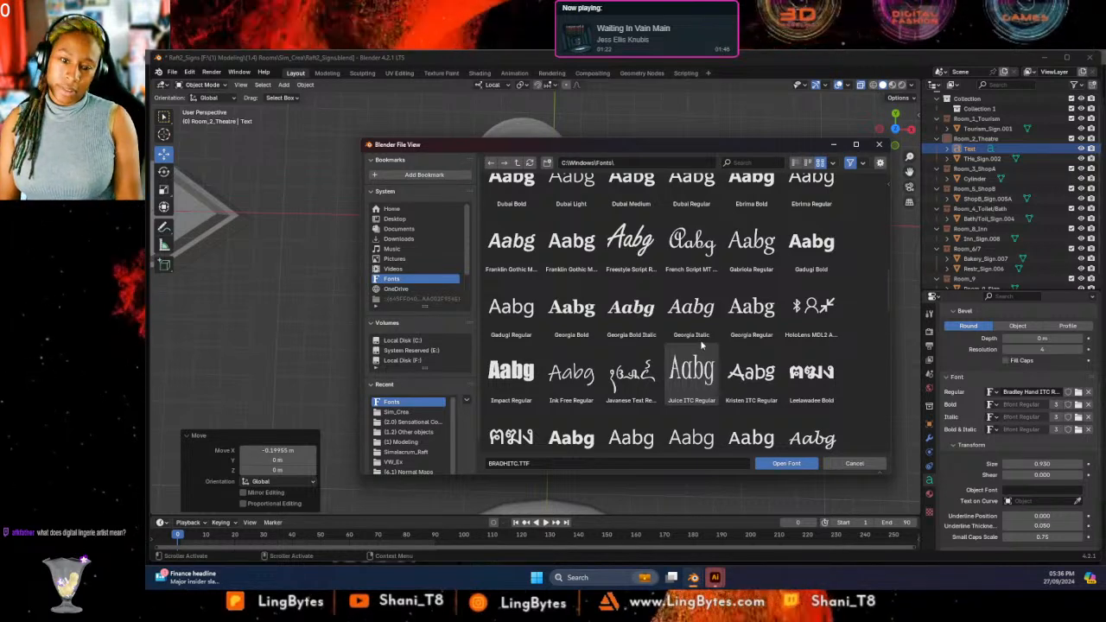
scroll(723, 288, down, 1)
scroll(721, 285, down, 3)
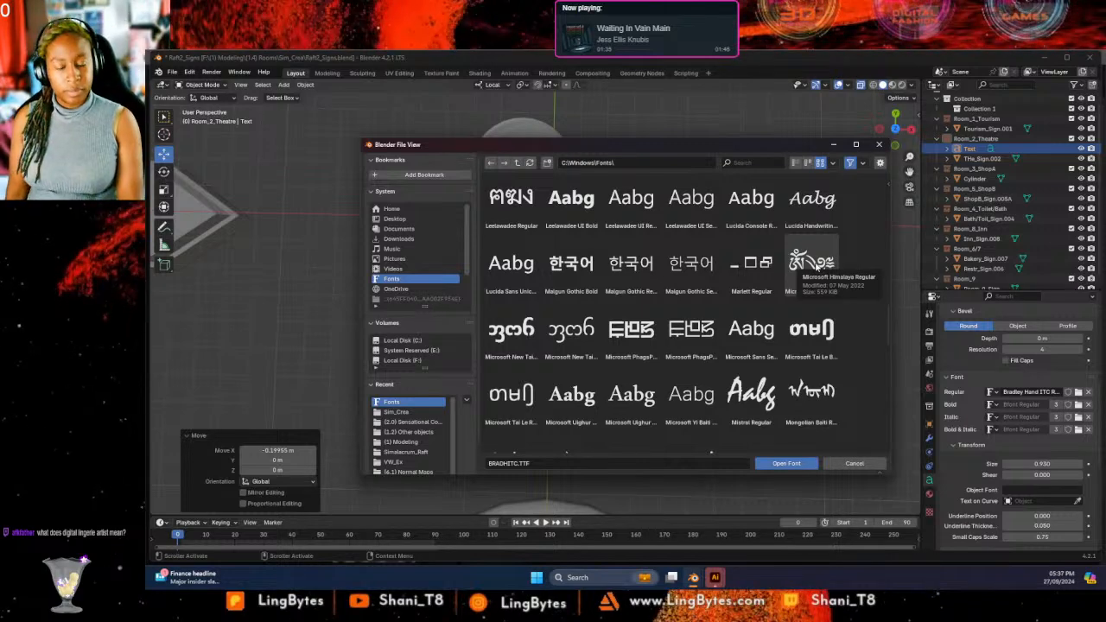
scroll(708, 342, down, 4)
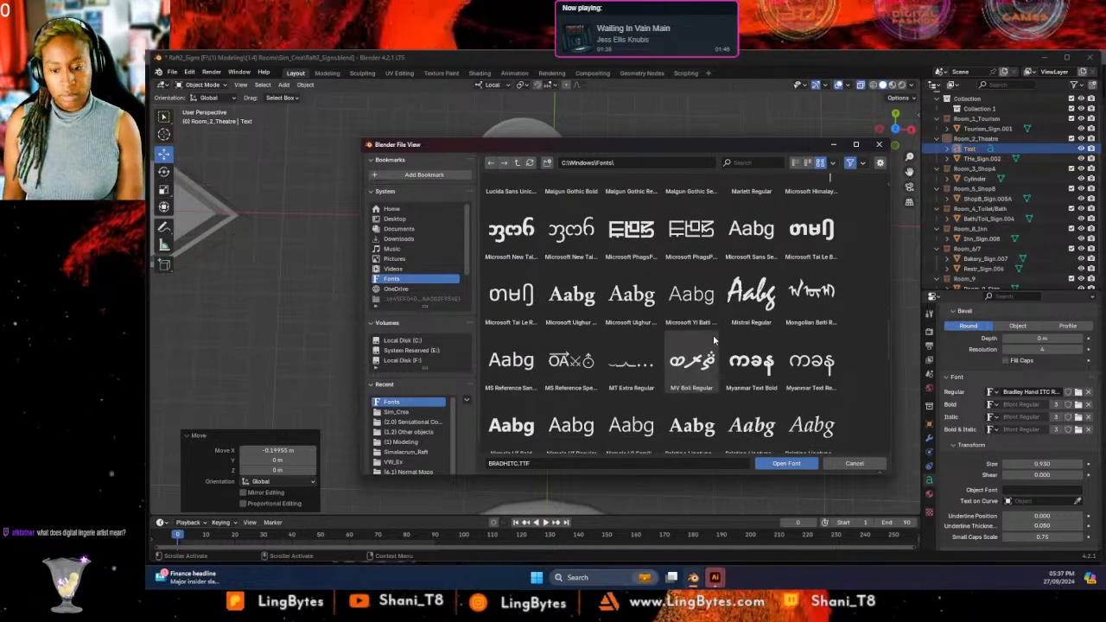
scroll(717, 345, down, 3)
scroll(724, 352, down, 5)
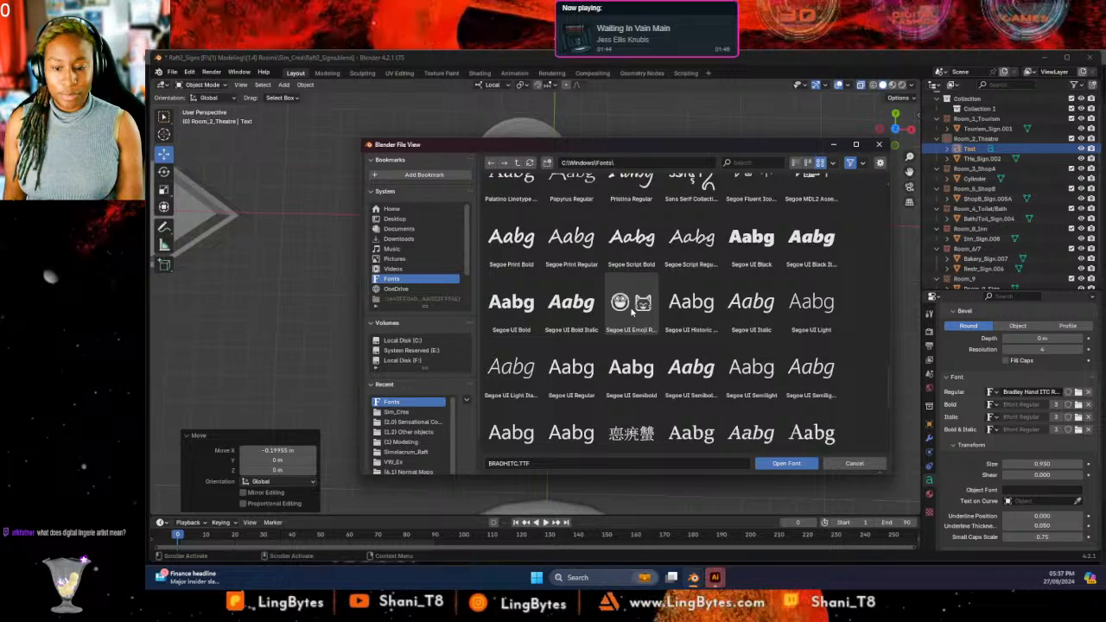
scroll(632, 312, down, 7)
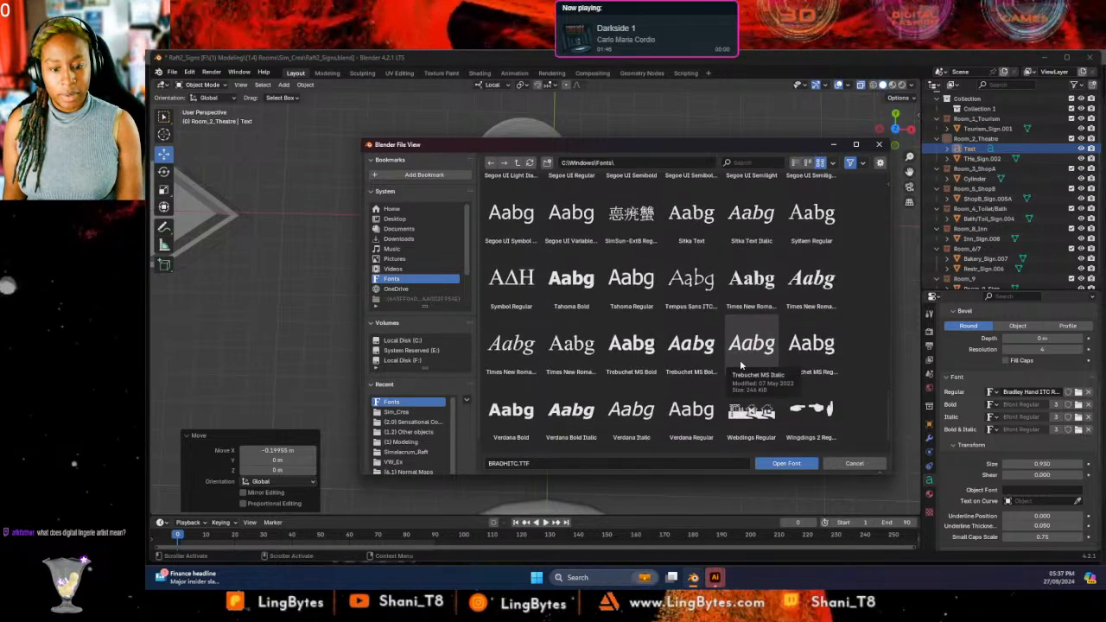
scroll(741, 366, down, 3)
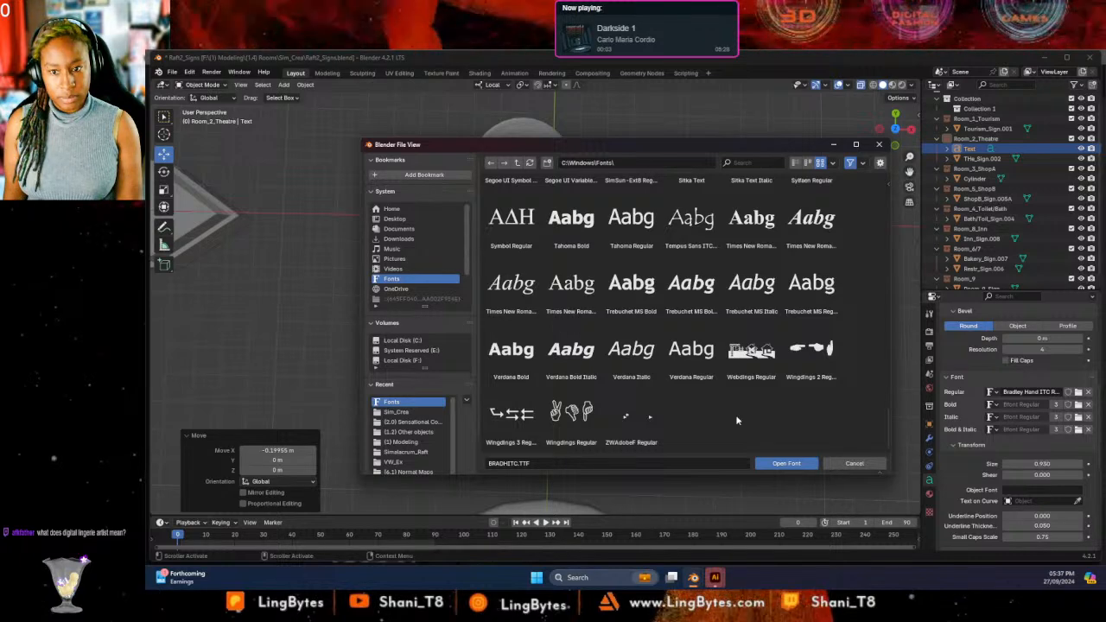
scroll(737, 421, up, 5)
scroll(736, 421, up, 10)
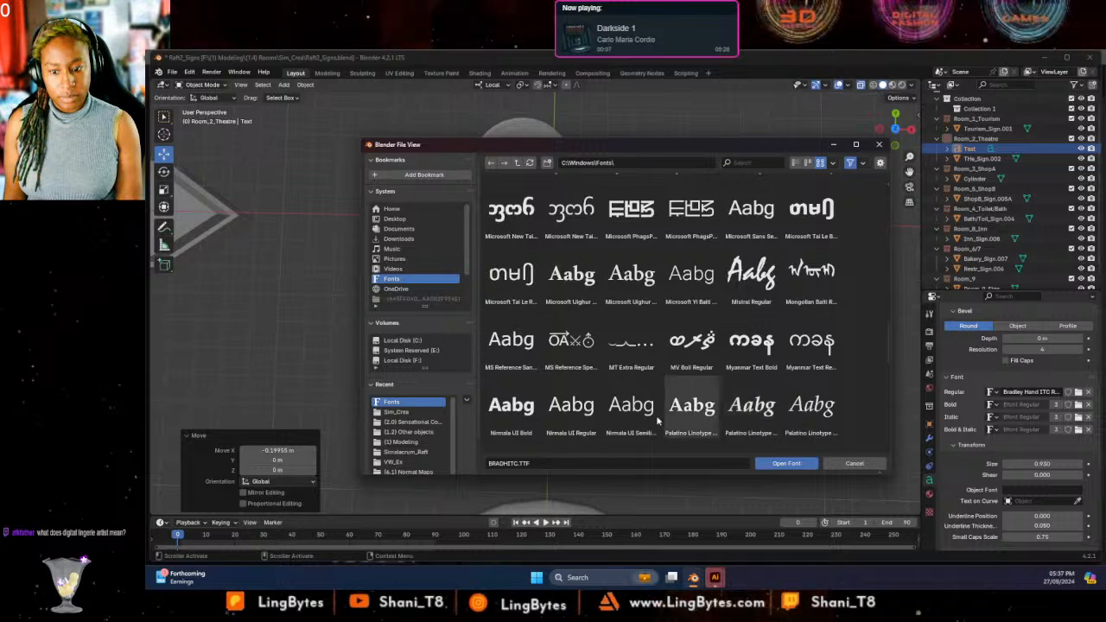
scroll(643, 350, up, 5)
scroll(643, 350, up, 6)
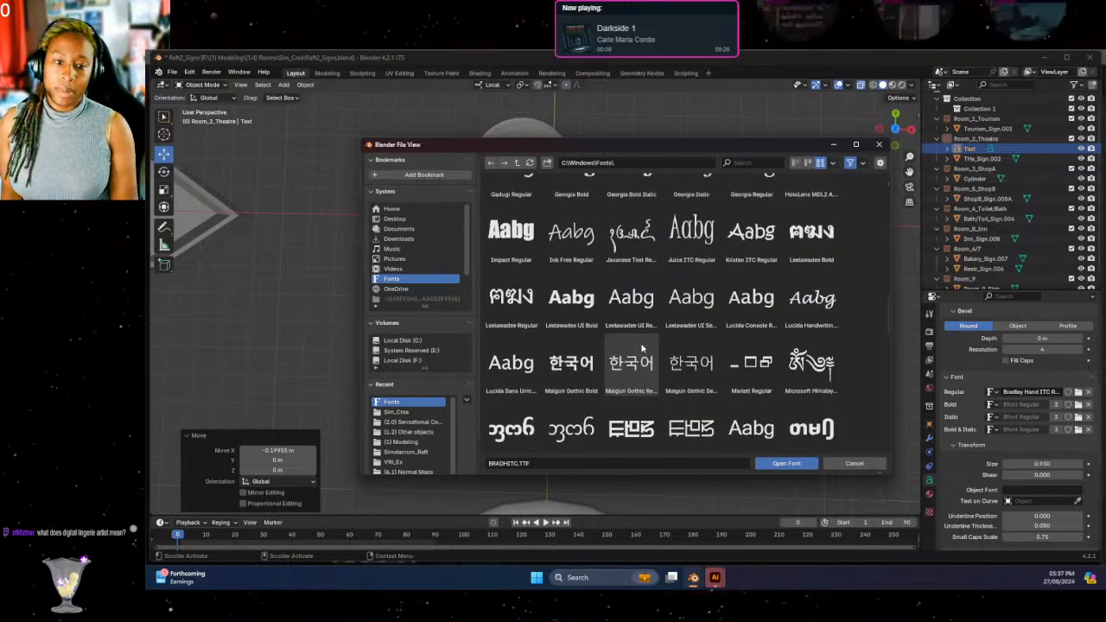
scroll(652, 355, up, 3)
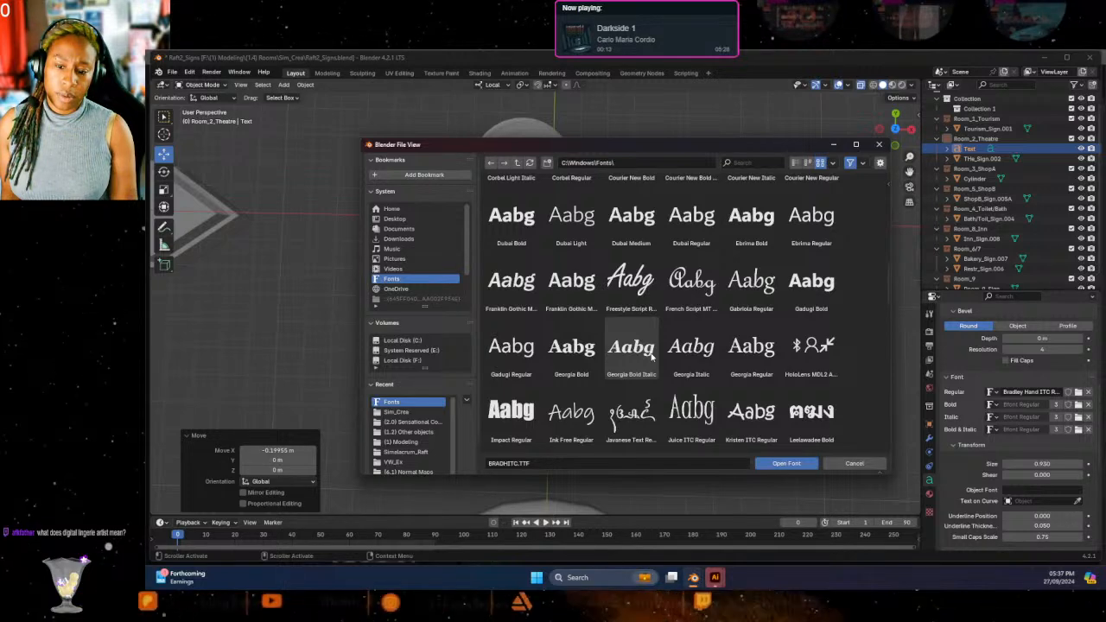
scroll(652, 350, up, 2)
scroll(652, 355, down, 3)
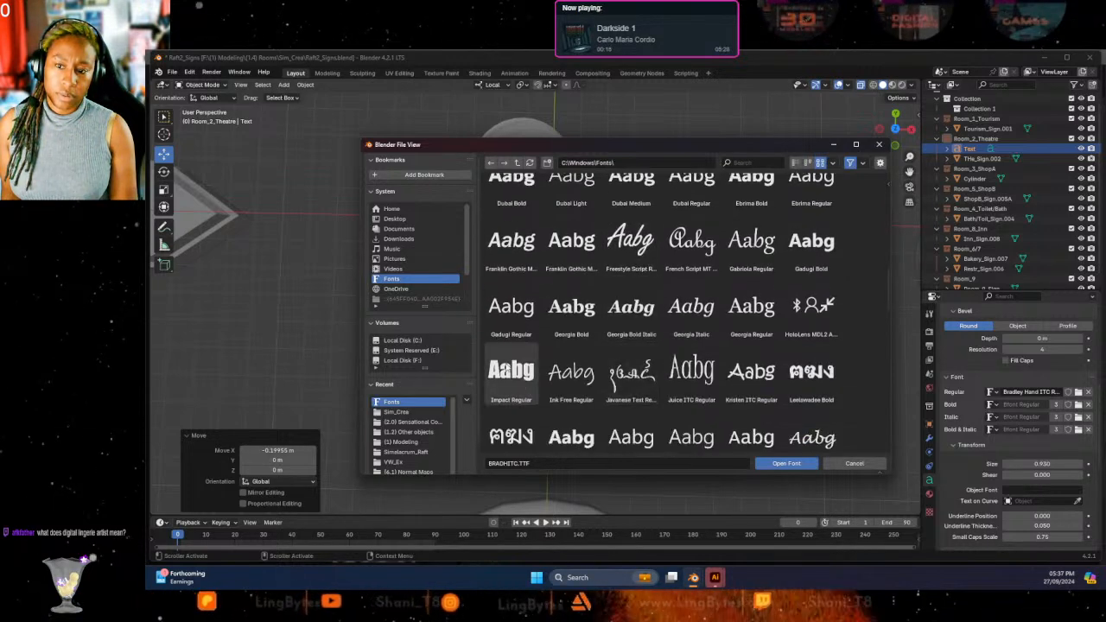
double_click(521, 377)
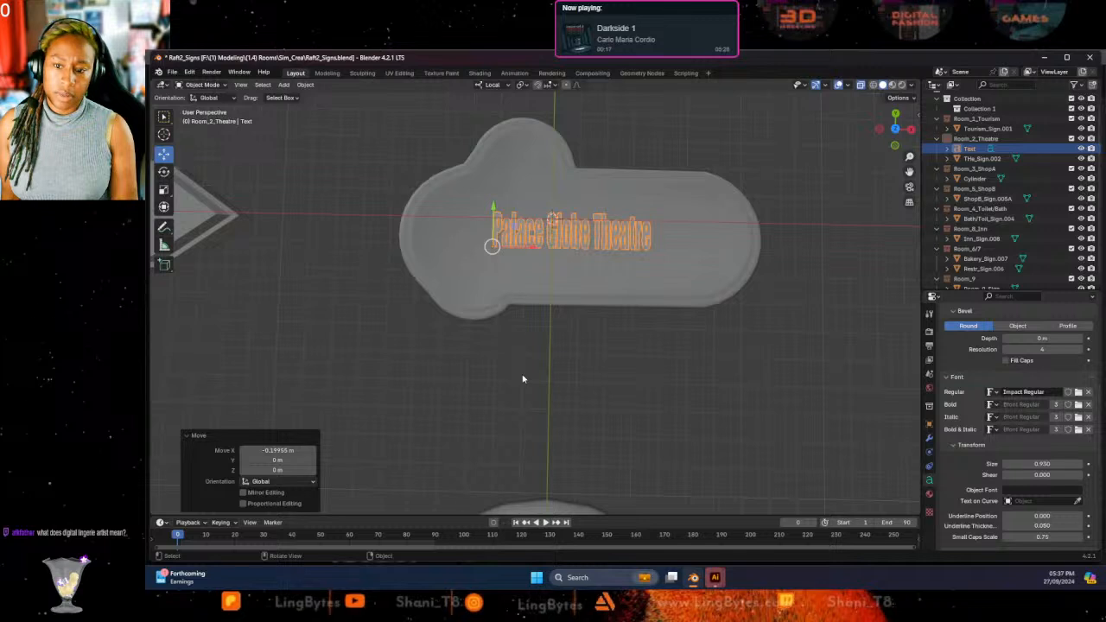
Stretch the theatre lettering by about 1.49 along its local X axis and about 1.43 along its local Y axis.
click(163, 189)
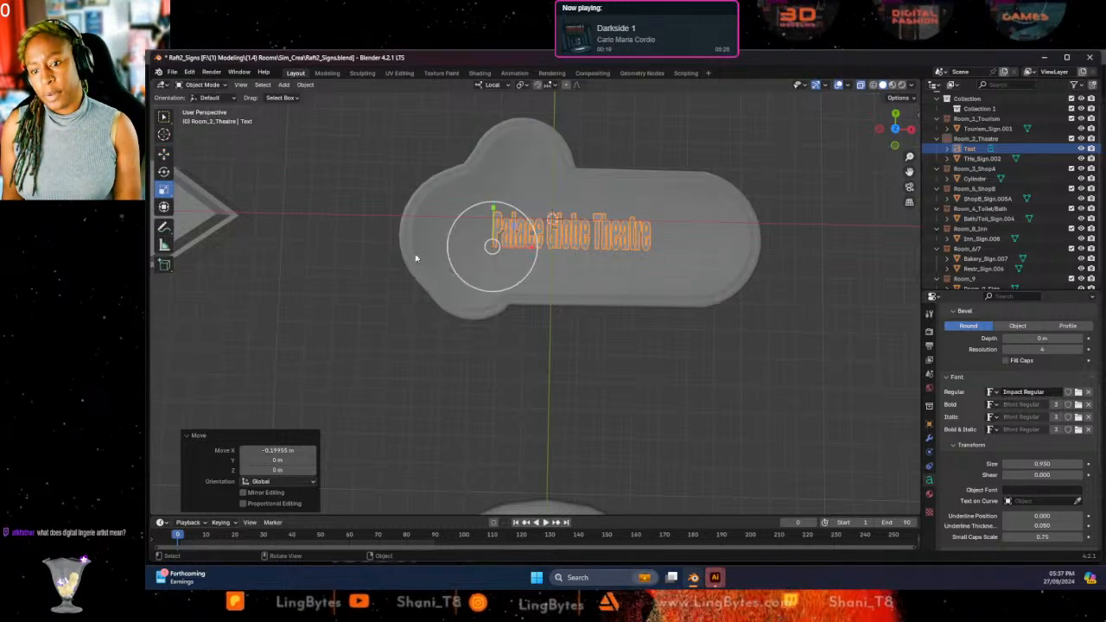
key(s)
key(x)
key(x)
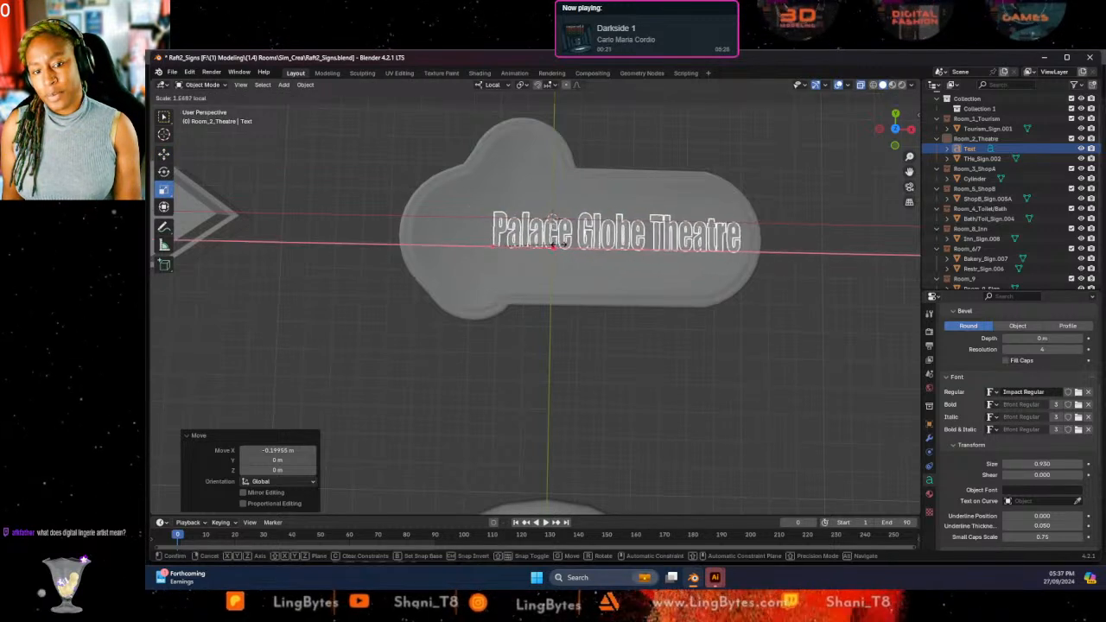
click(551, 244)
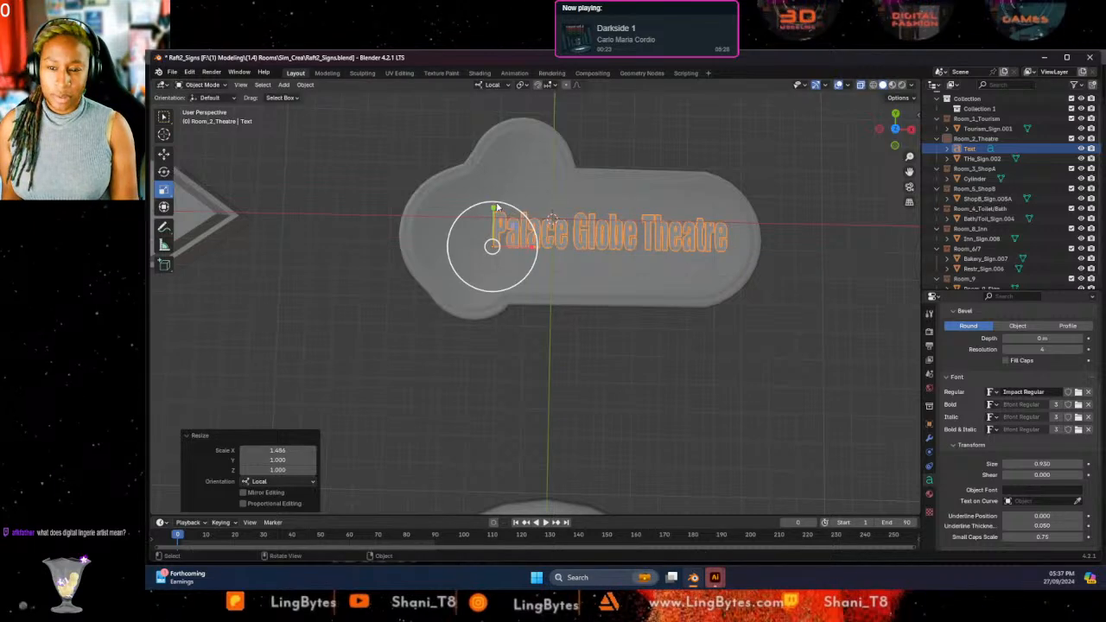
key(s)
key(y)
click(553, 218)
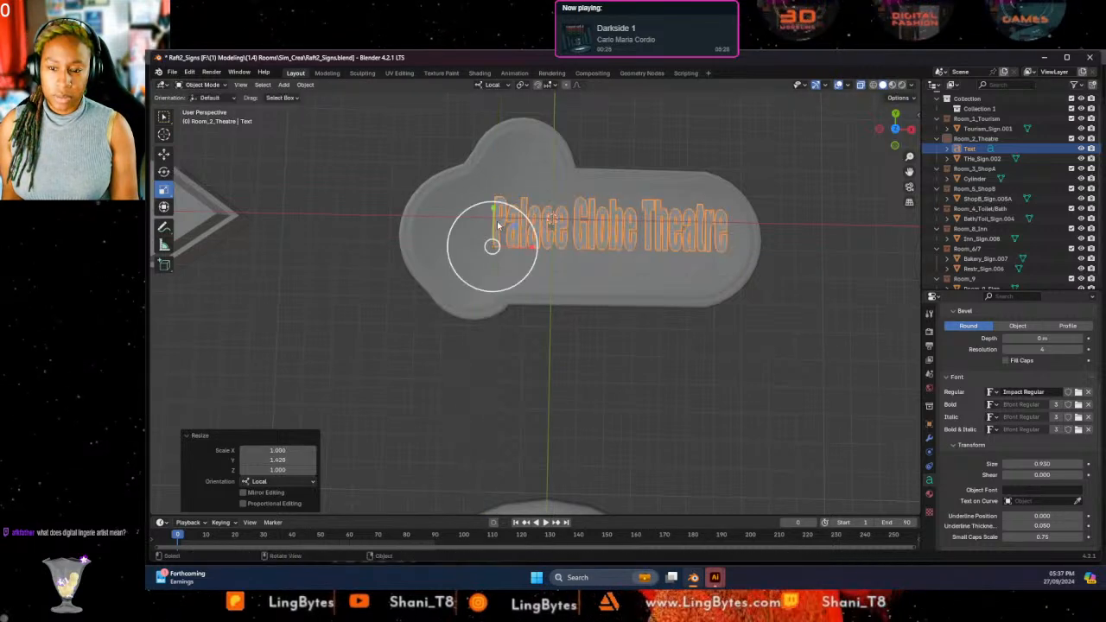
Shift the theatre lettering slightly along negative Y on the sign and deselect it.
click(164, 153)
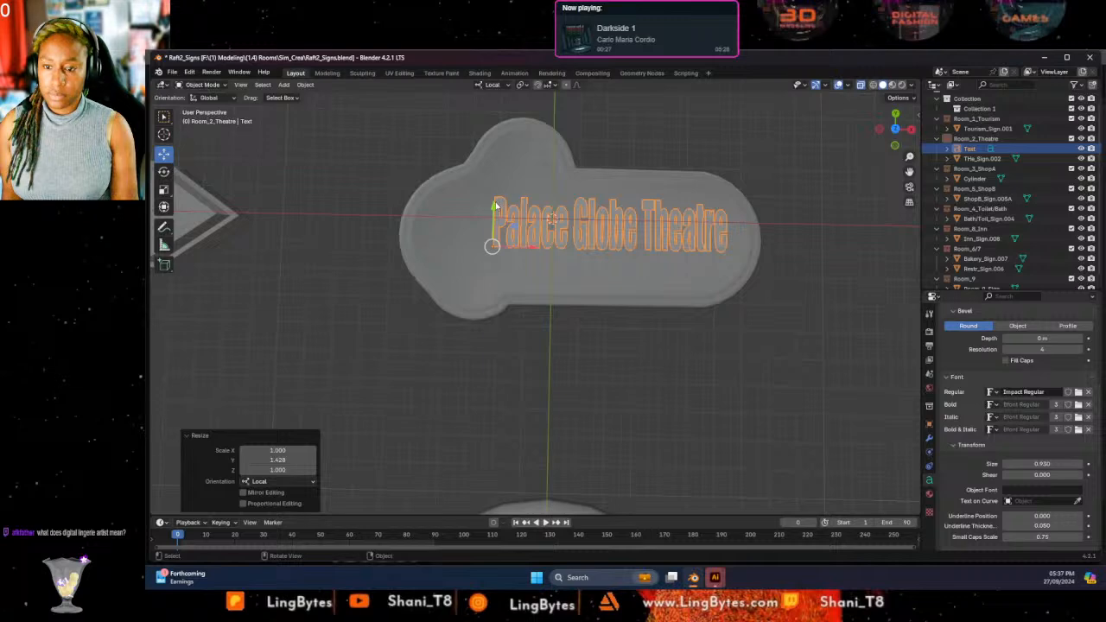
click(531, 402)
scroll(561, 386, up, 5)
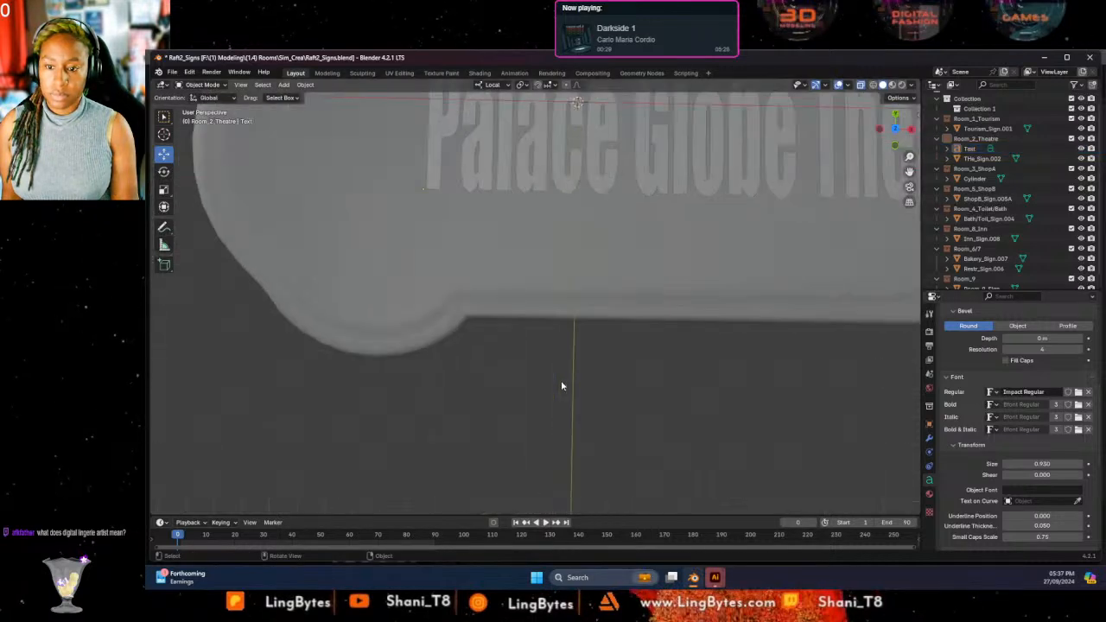
Add a text object to the Room_6/7 collection and move it about 13.2 m along Y onto the heart-shaped sign.
scroll(562, 377, down, 8)
scroll(562, 374, up, 3)
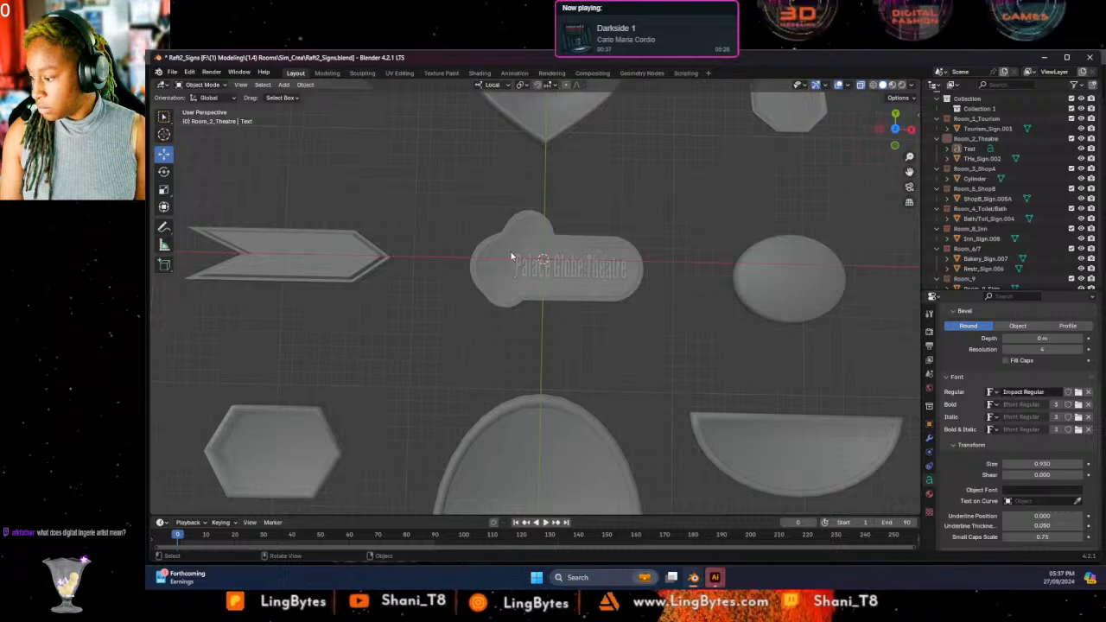
scroll(659, 306, up, 3)
scroll(665, 308, down, 5)
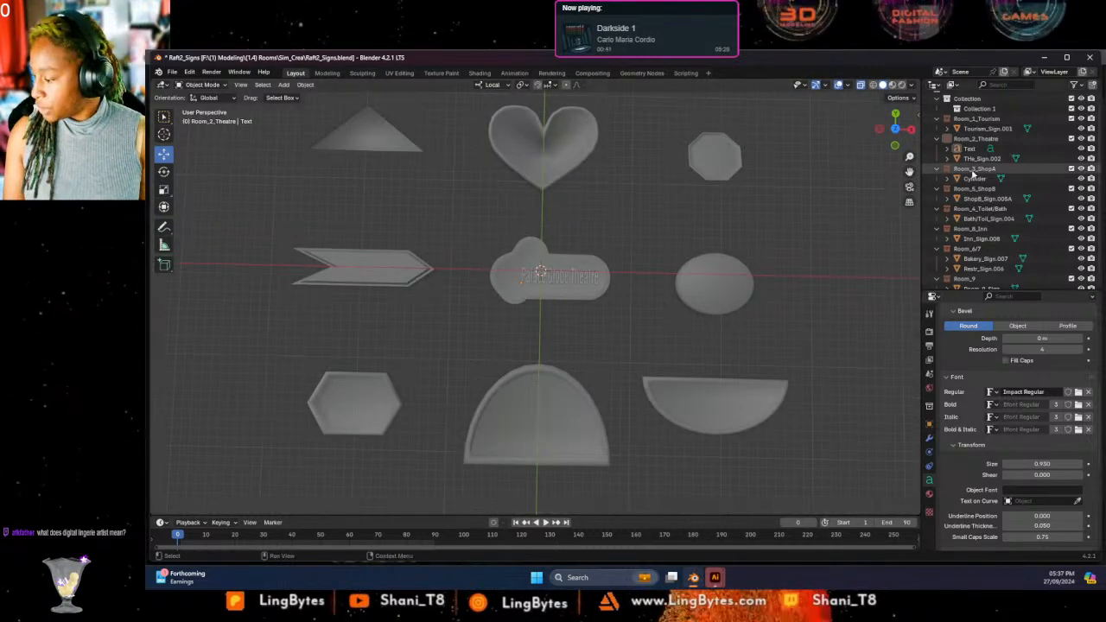
click(573, 134)
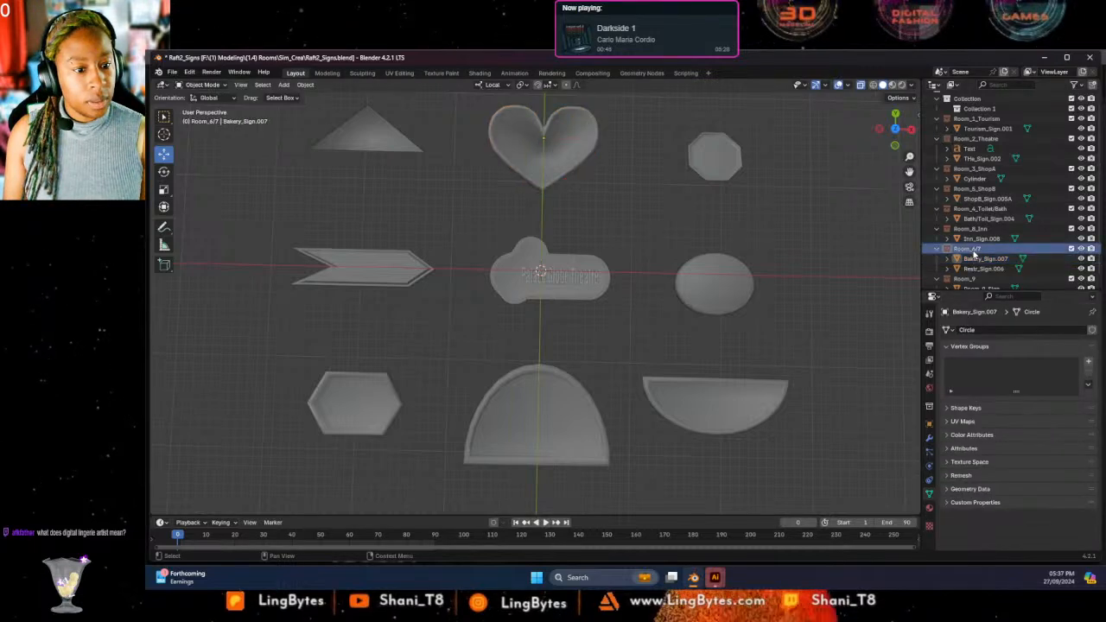
click(285, 85)
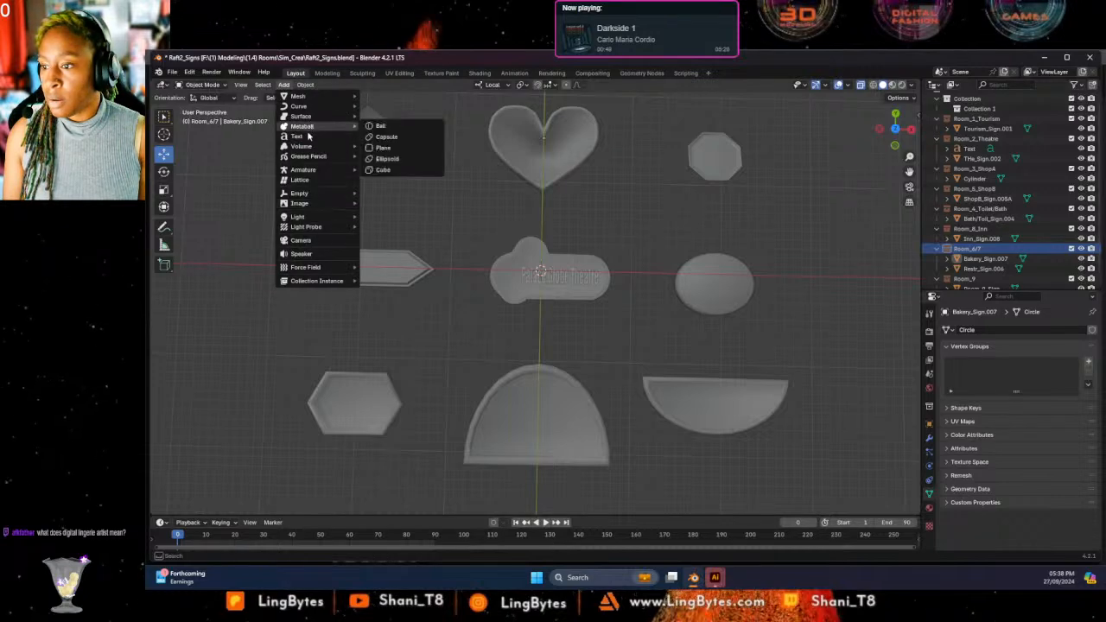
click(308, 135)
key(g)
key(y)
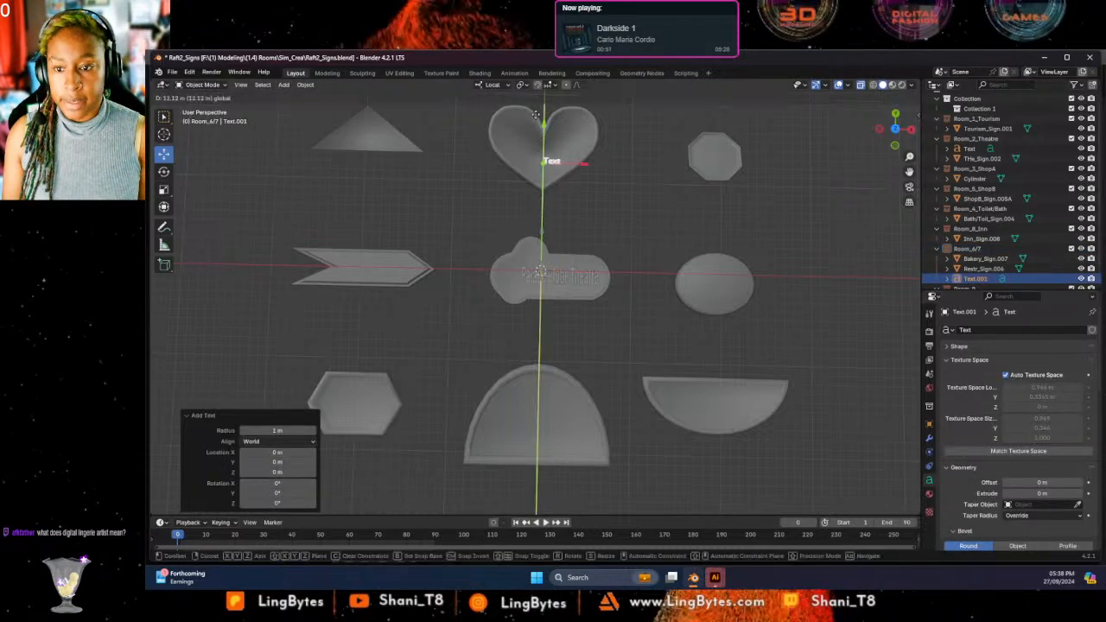
click(539, 114)
Replace the heart sign's default text with a three-line bakery name ending in "Bakery".
click(203, 85)
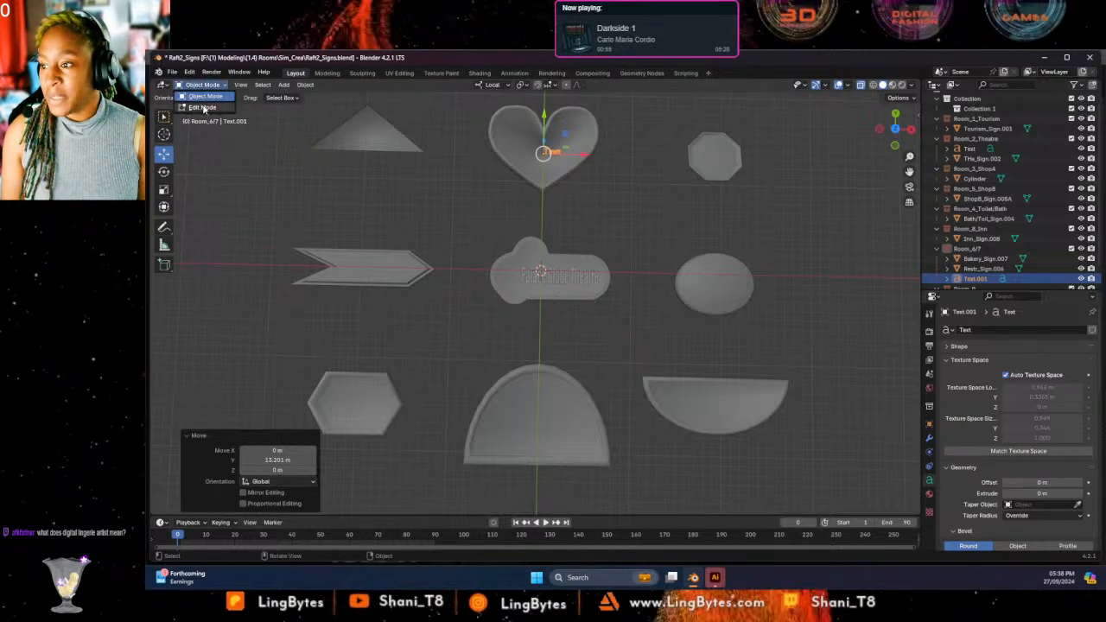
click(203, 107)
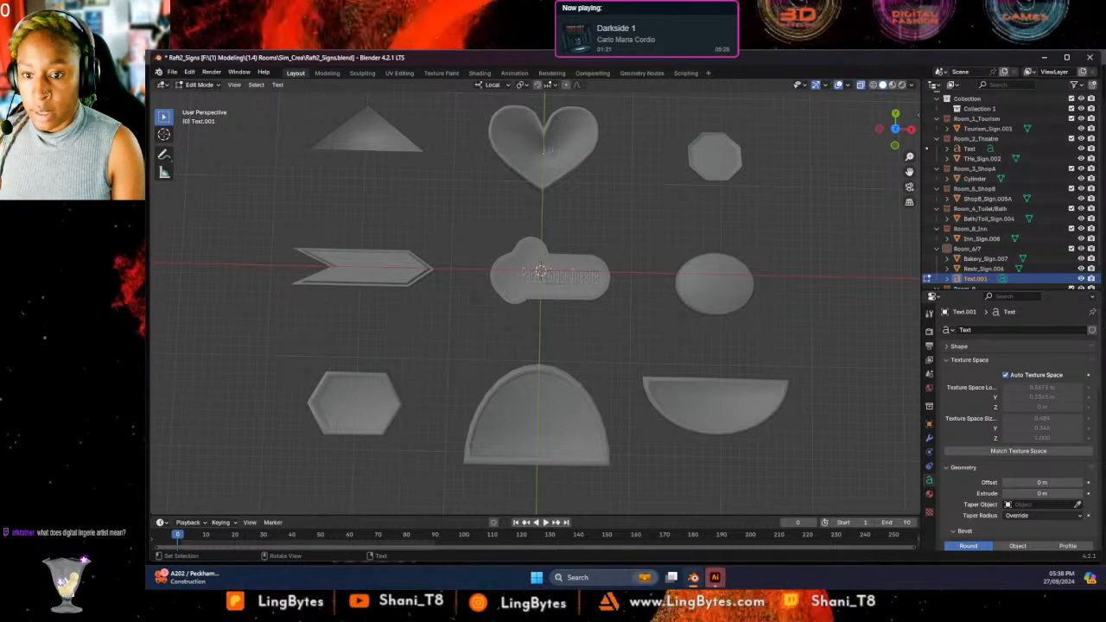
text(r)
key(Return)
text(Cae)
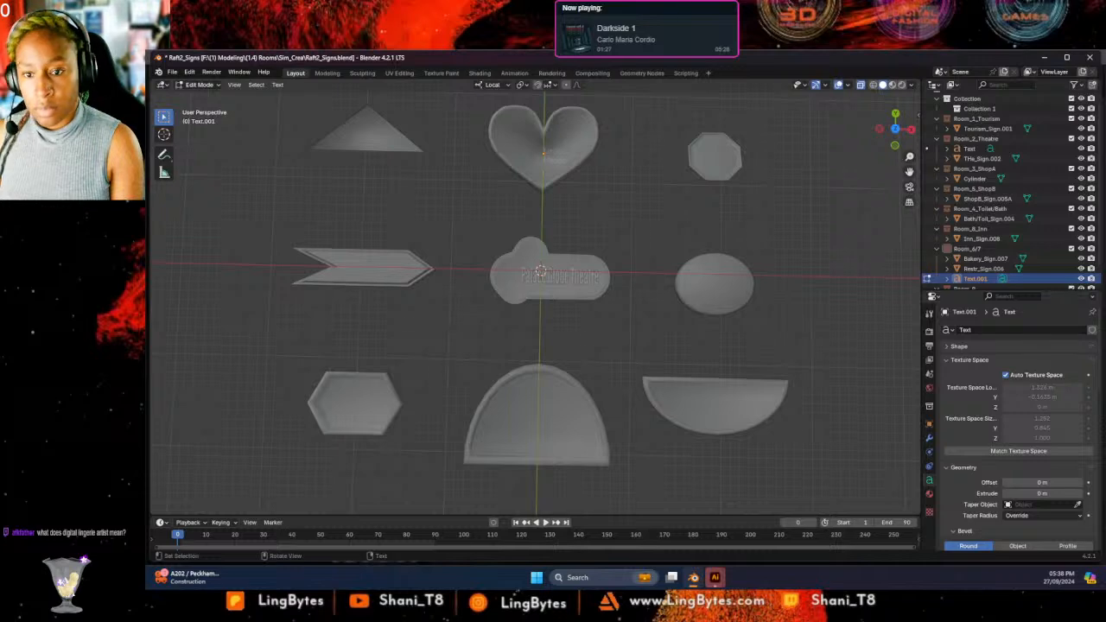
key(Return)
text(Bakery)
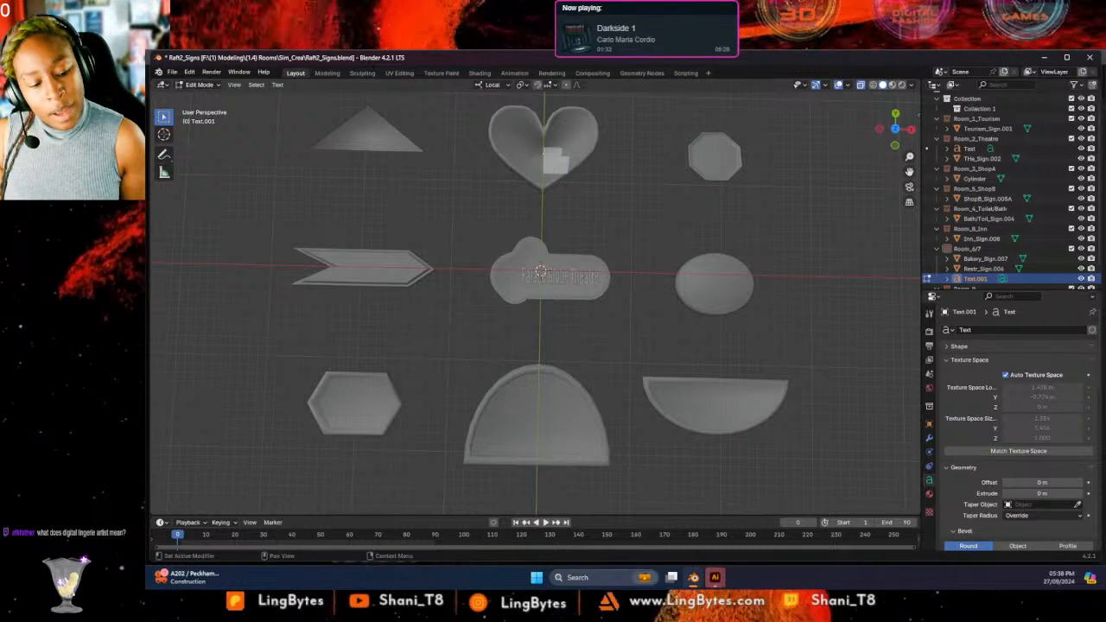
Set the bakery text's horizontal alignment to Center and return to Object Mode.
scroll(1064, 511, down, 5)
scroll(1018, 450, down, 10)
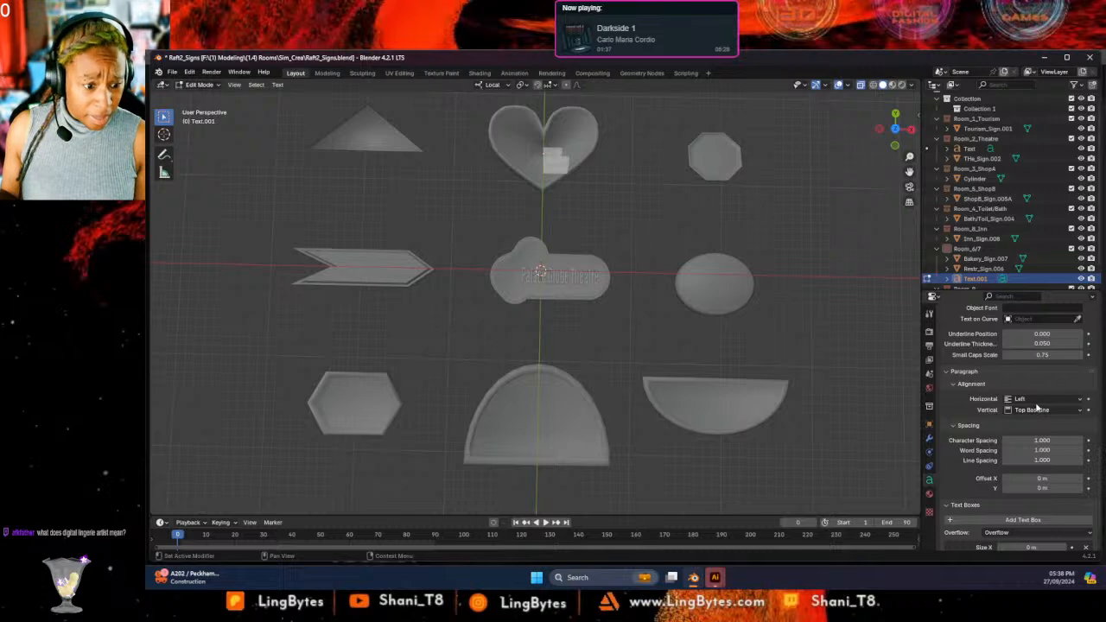
click(1037, 400)
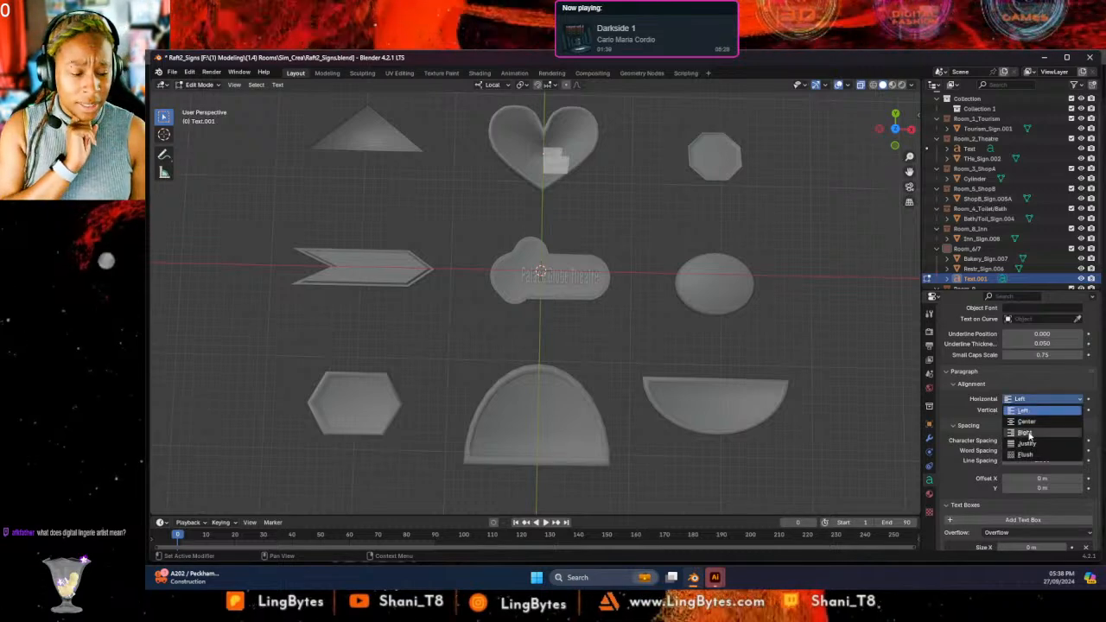
click(1025, 421)
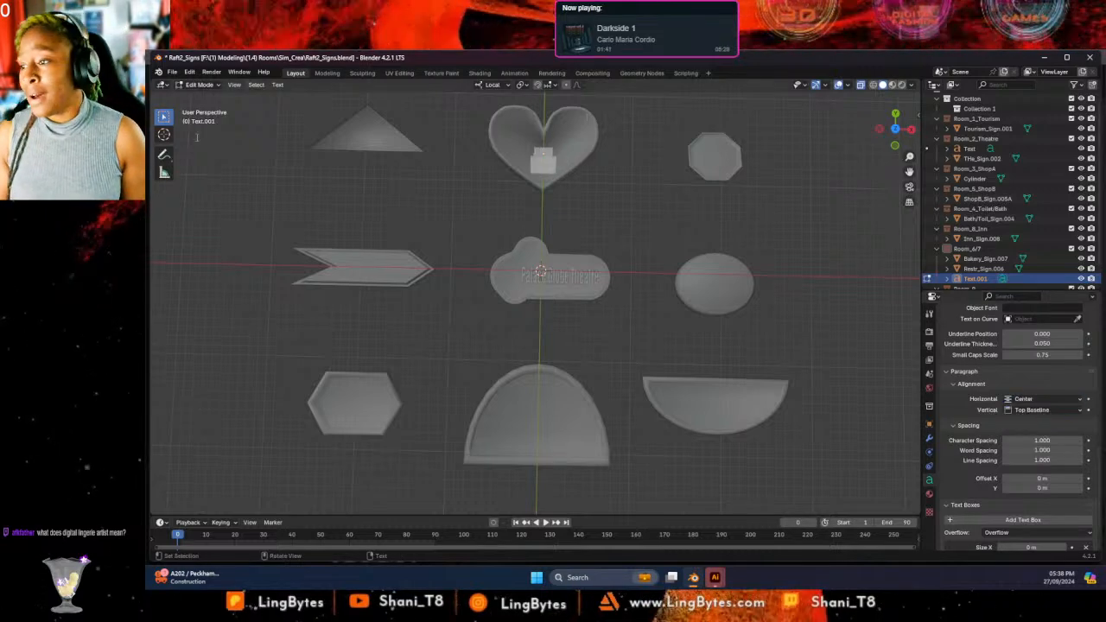
key(Tab)
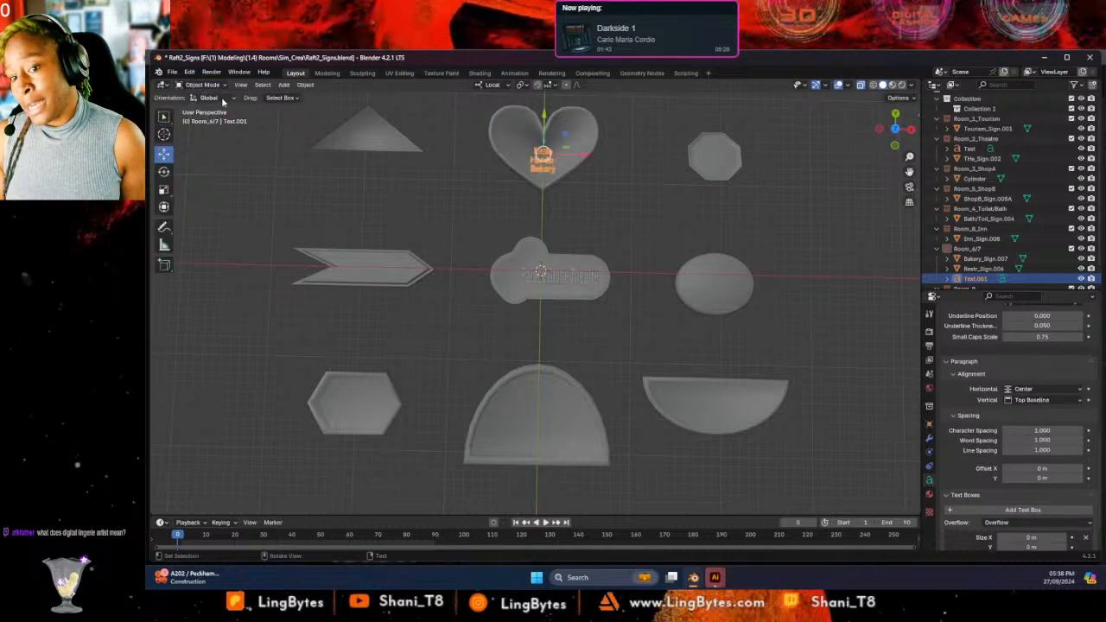
Scale the bakery text uniformly by about 1.44 and move it about 0.86 m along Y on the heart sign.
click(166, 190)
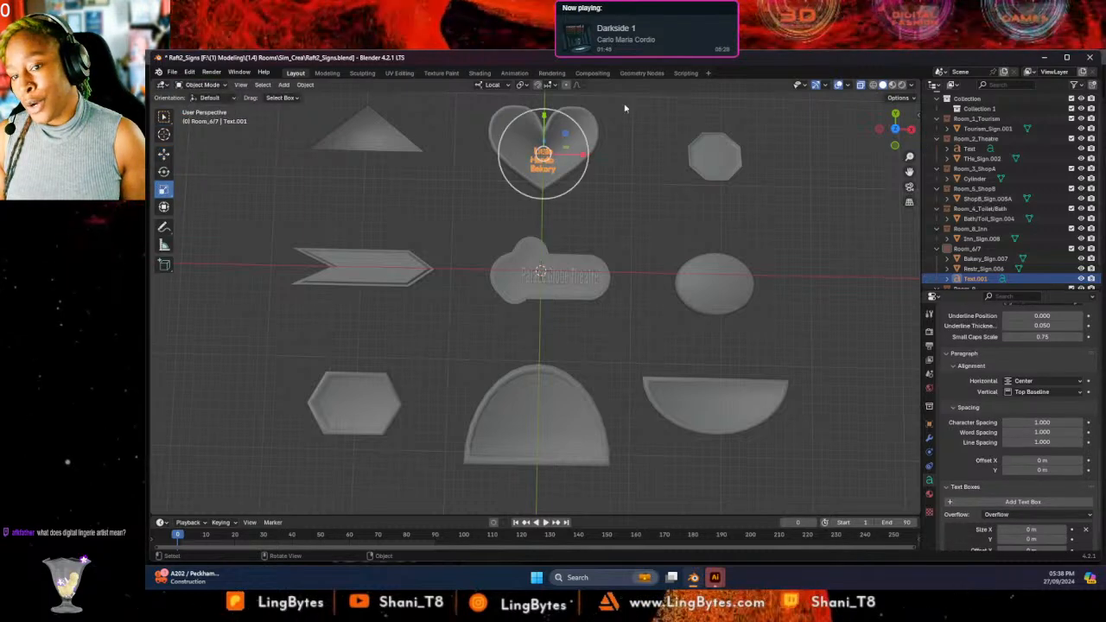
key(s)
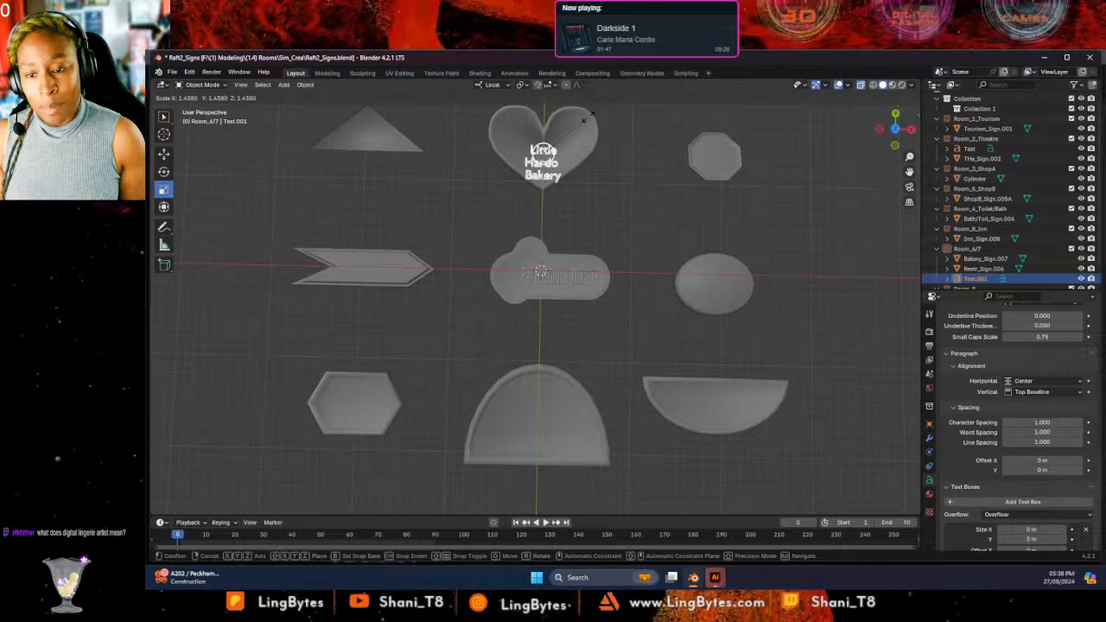
click(585, 119)
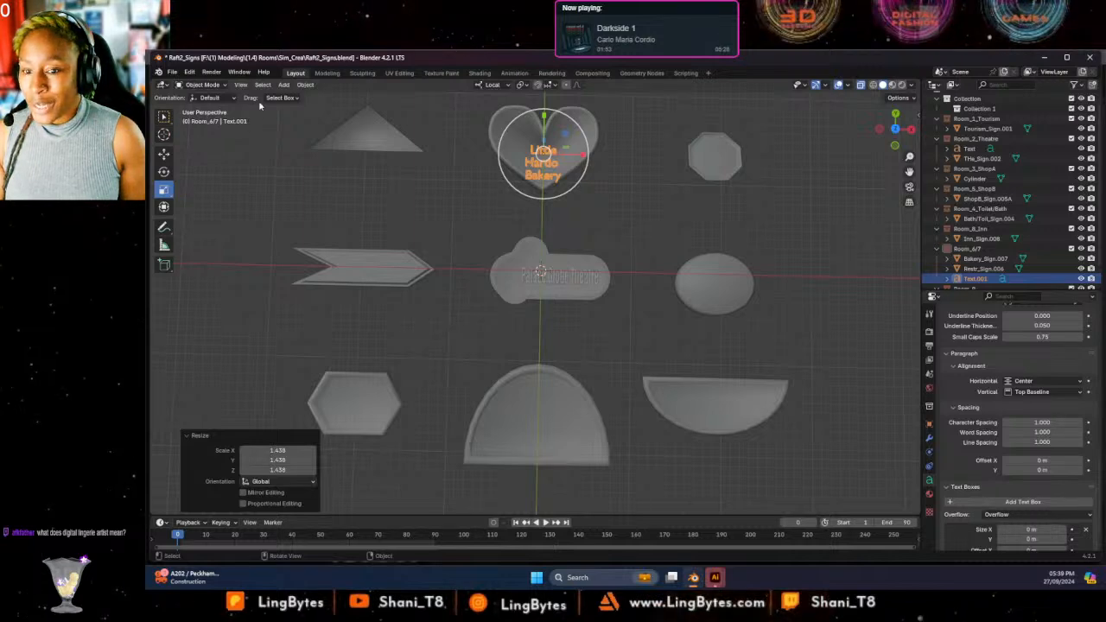
click(164, 154)
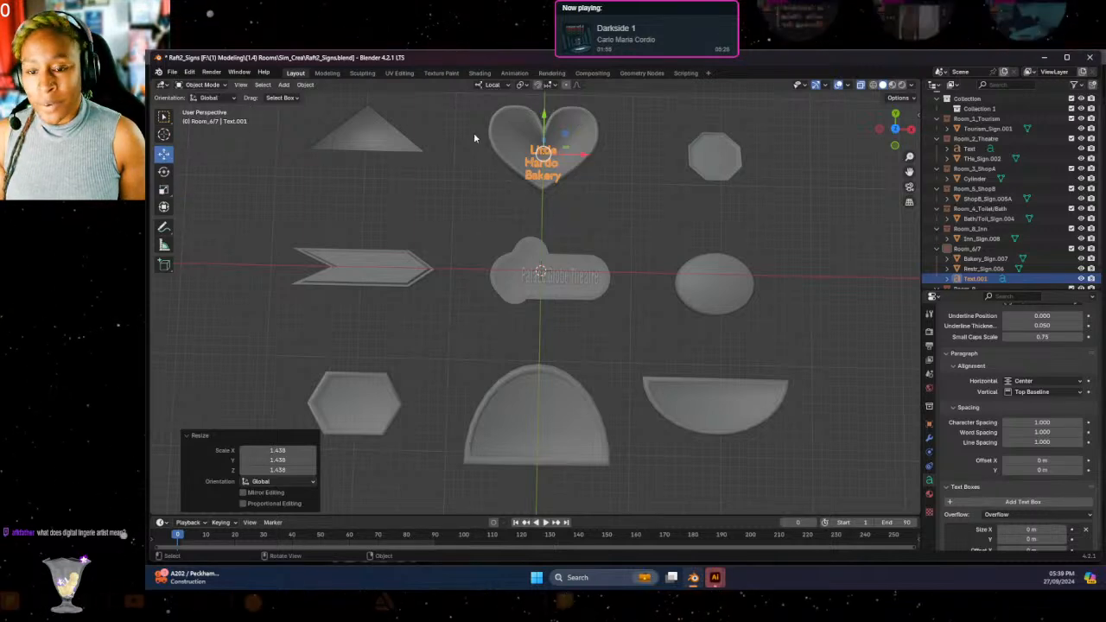
drag(543, 121, 553, 118)
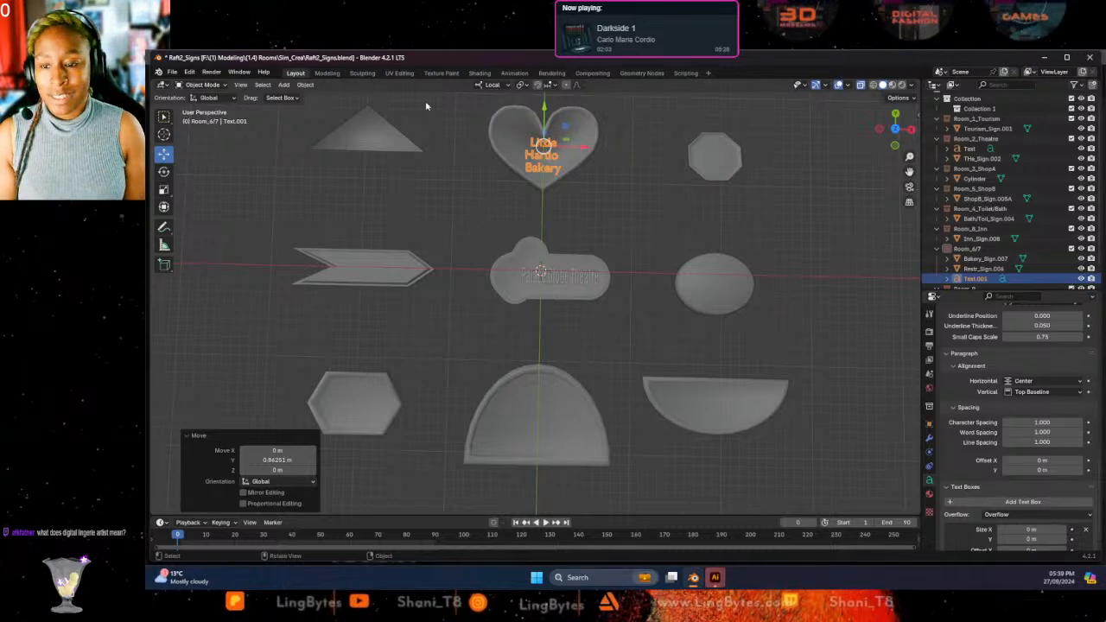
Delete a character at the end of the bakery text's second line in Edit Mode and return to Object Mode.
key(Tab)
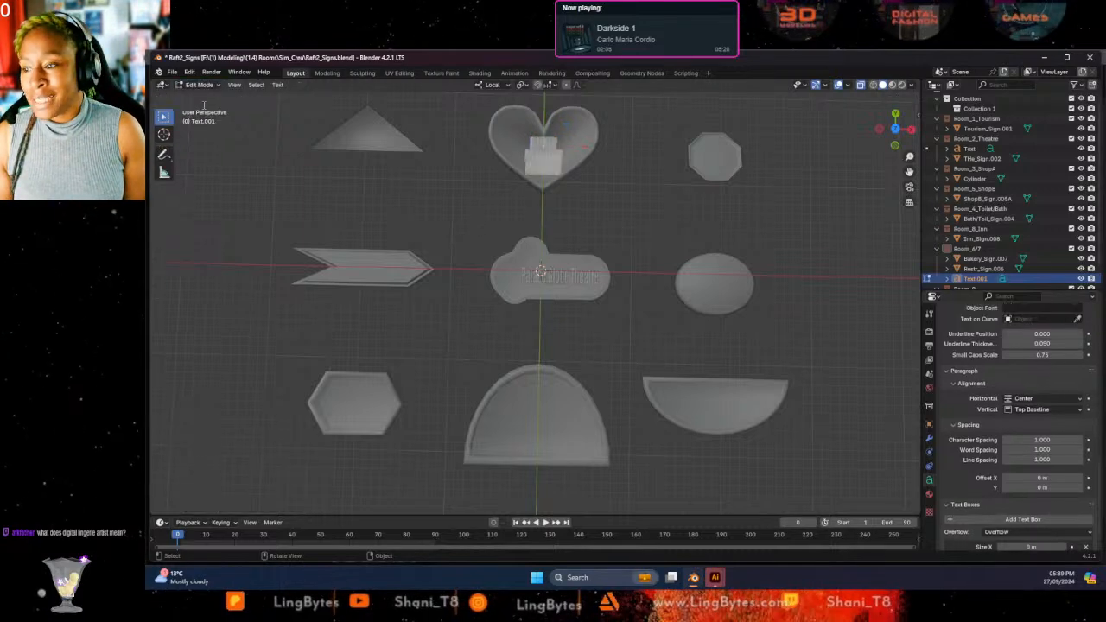
click(558, 157)
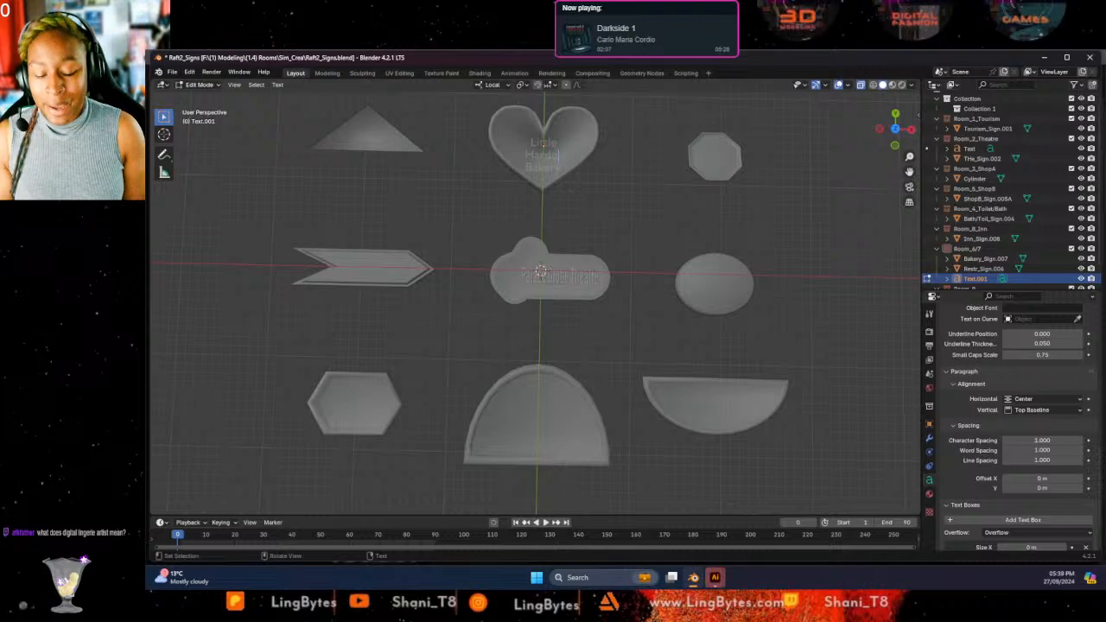
key(Delete)
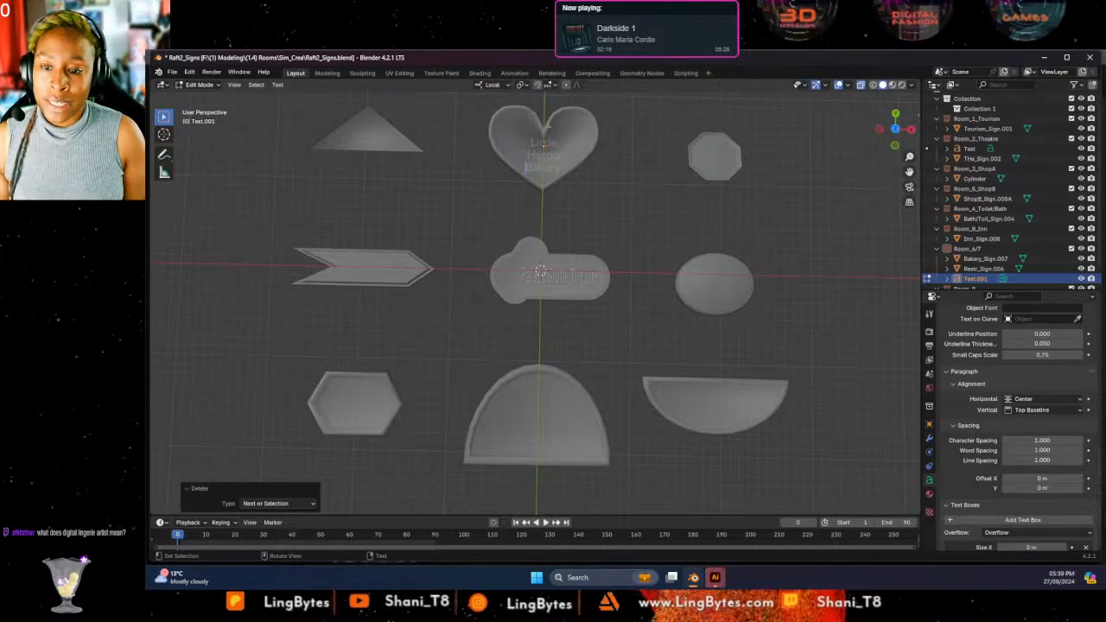
key(Tab)
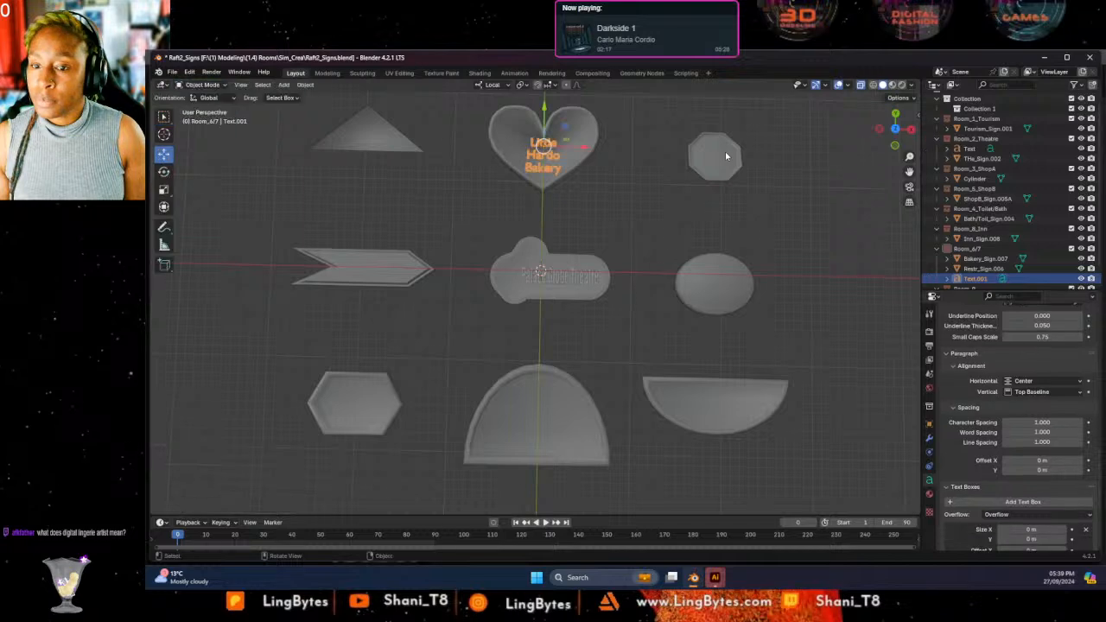
Stretch the bakery text by about 1.28 along local X, move it about 0.11 m along Y, and deselect it.
click(164, 191)
drag(582, 147, 595, 146)
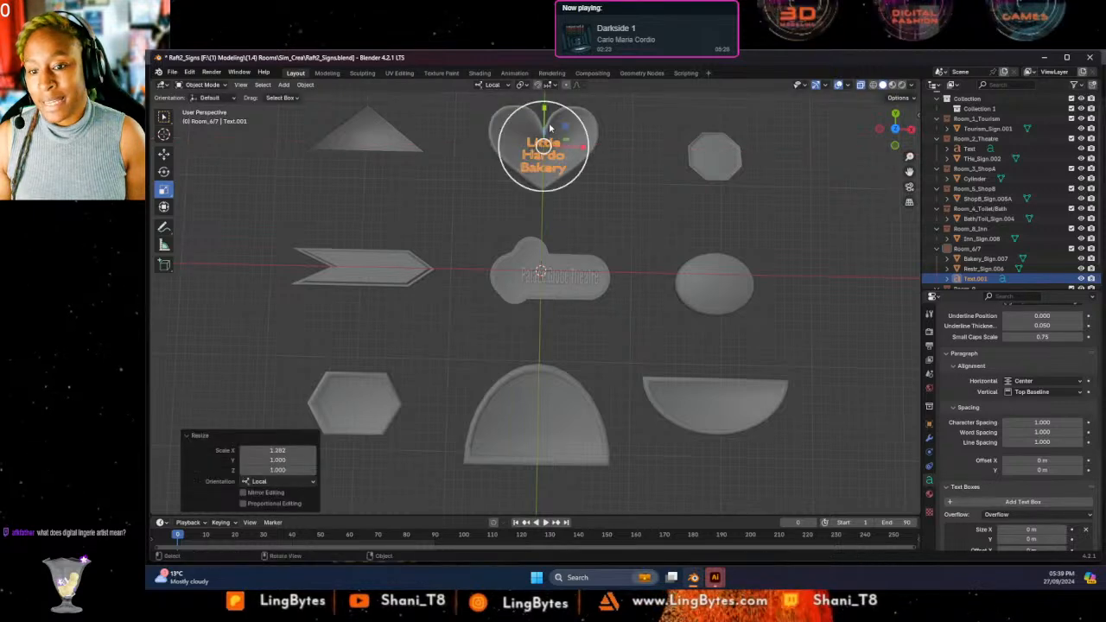
click(164, 153)
drag(545, 109, 547, 102)
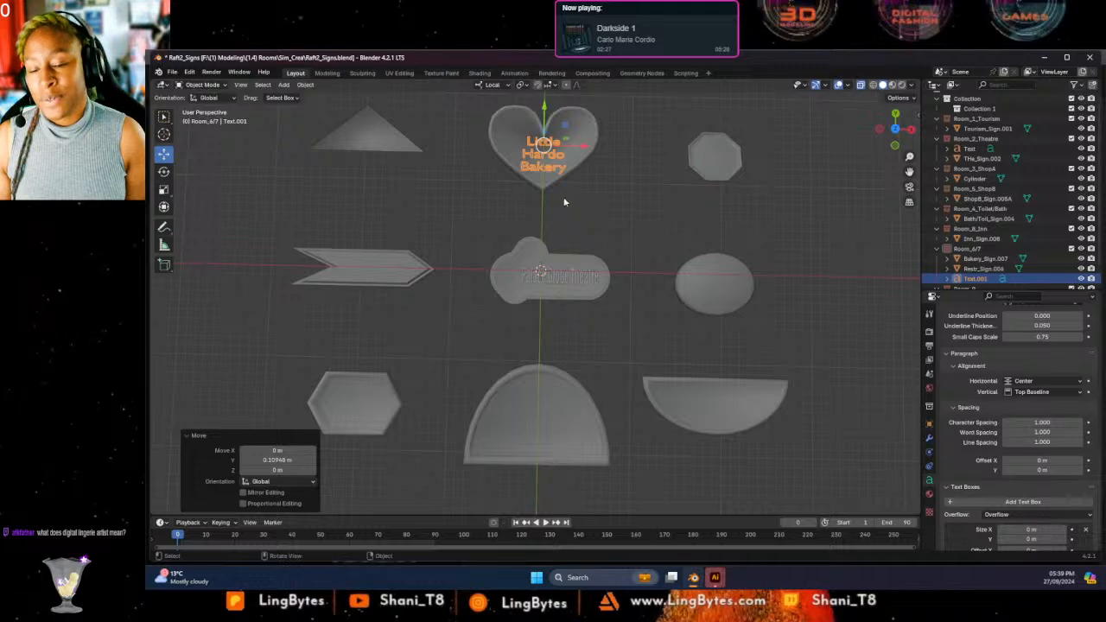
click(596, 235)
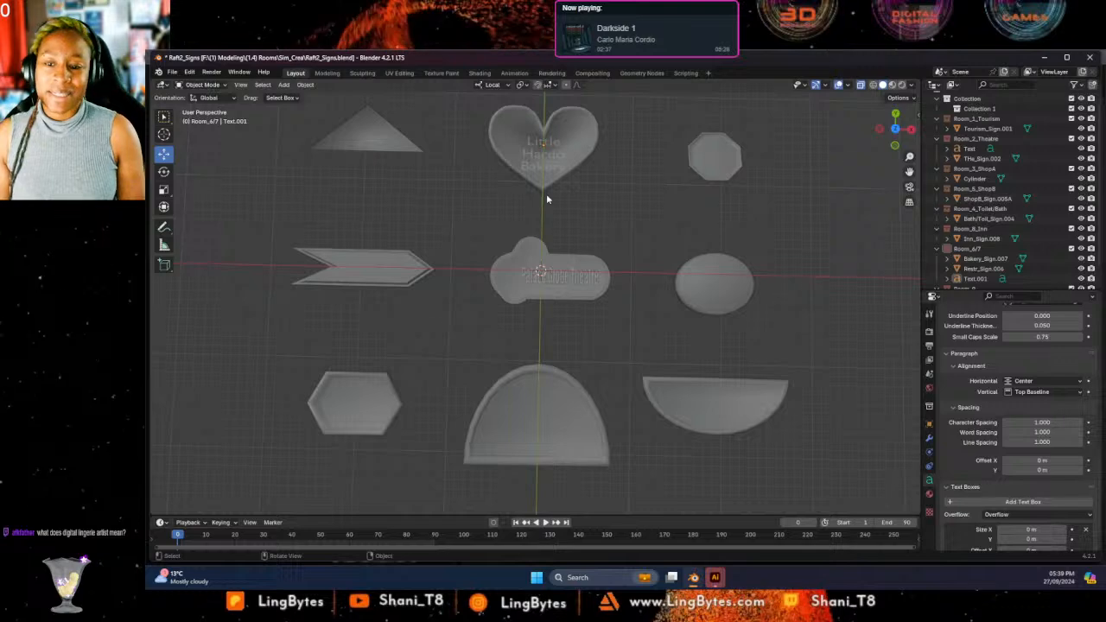
Scale the heart-shaped bakery sign wider and by 1.525 along local Z, adjust its height along local Y, and deselect it.
click(547, 121)
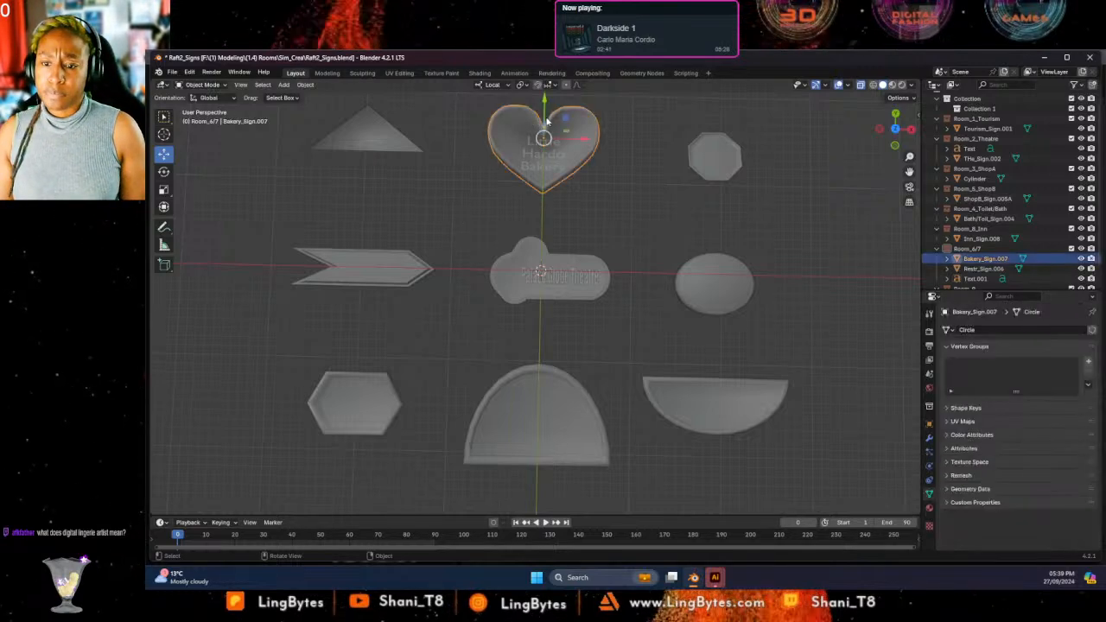
click(163, 190)
drag(544, 178, 544, 168)
drag(509, 135, 545, 113)
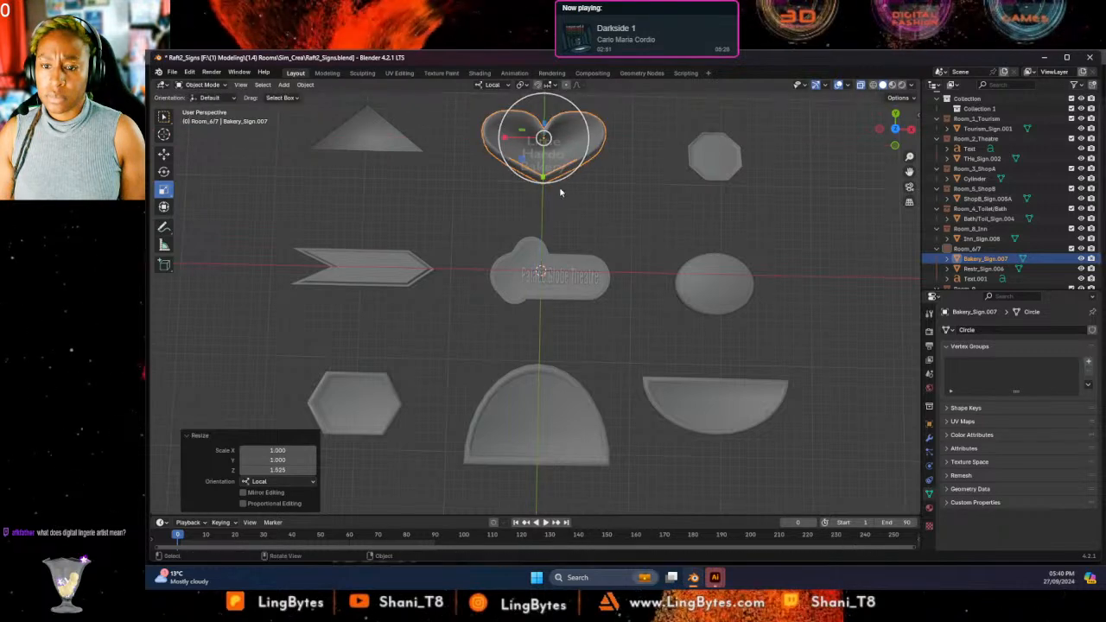
drag(543, 179, 544, 191)
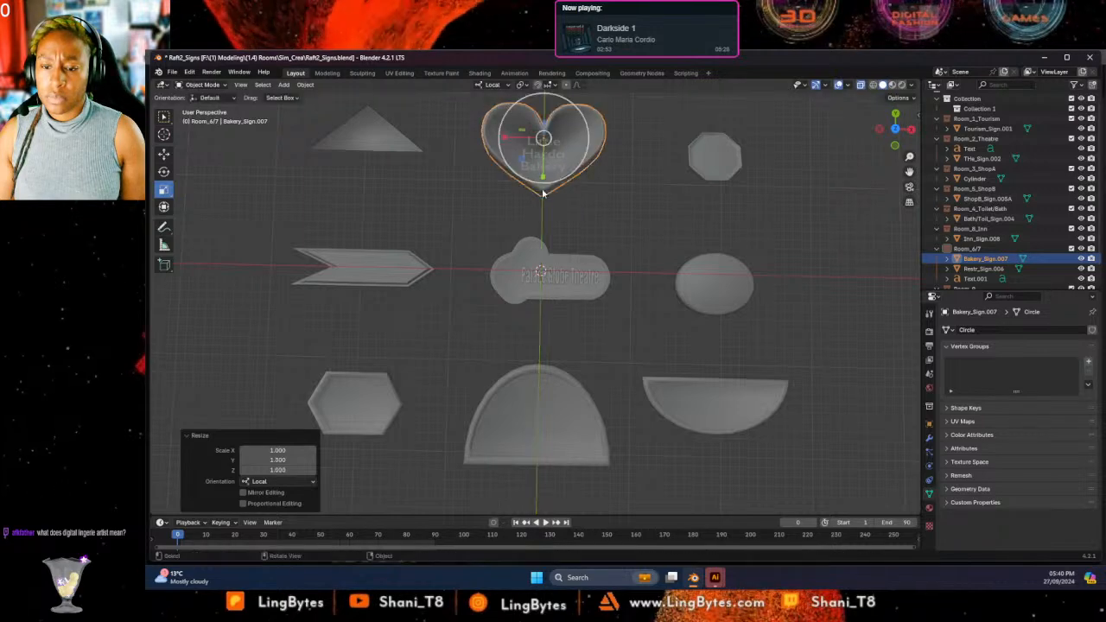
click(478, 199)
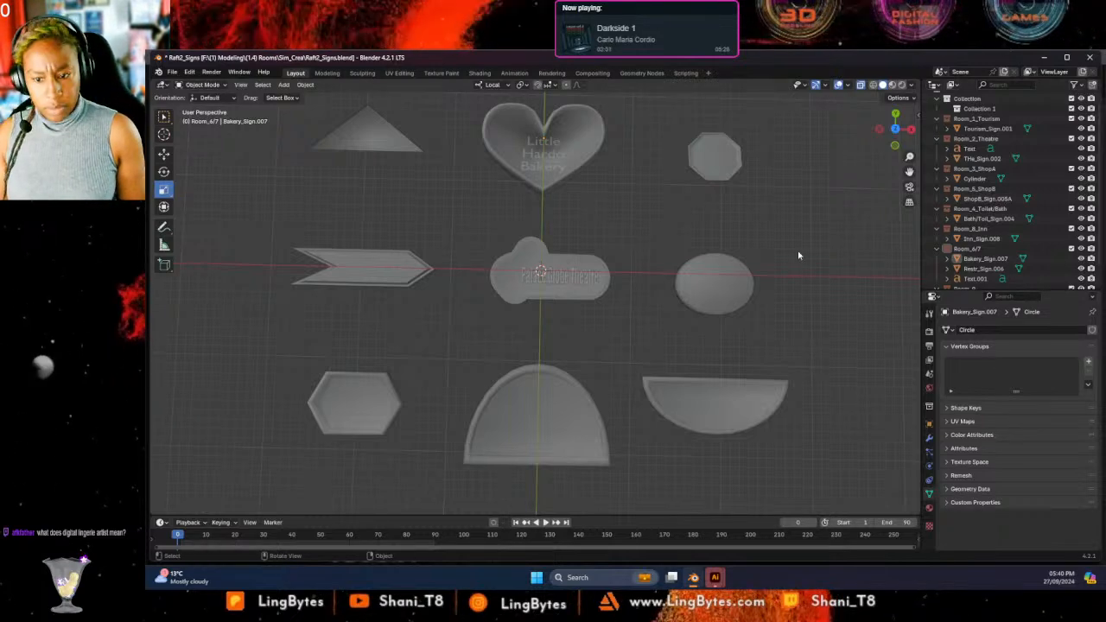
Stretch the triangular restaurant sign by about 1.52 along its local Y axis.
click(349, 144)
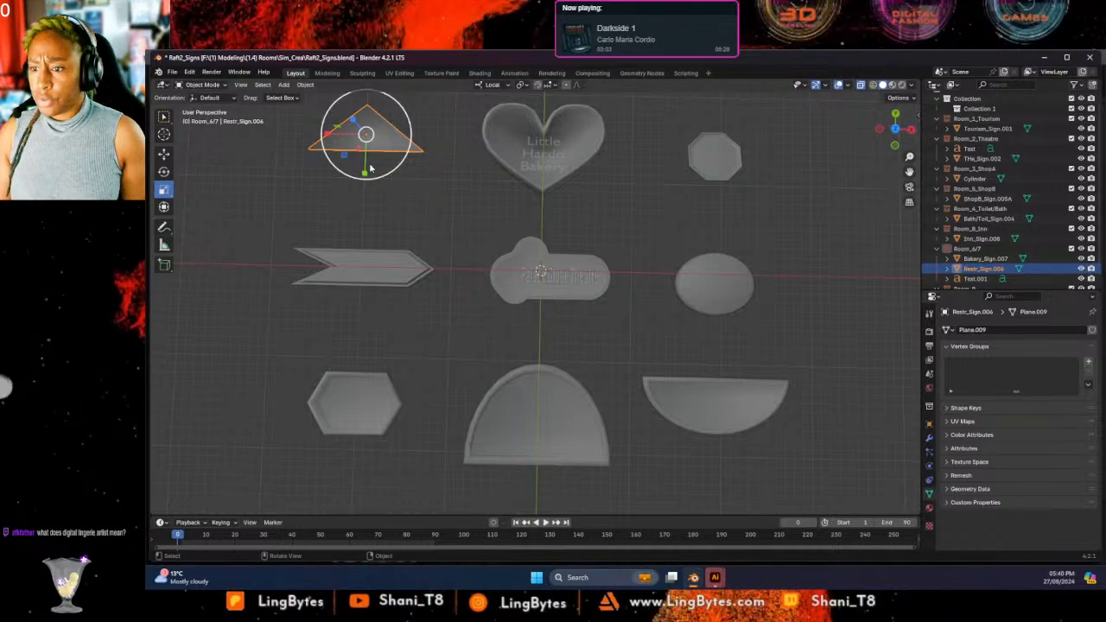
drag(363, 174, 364, 191)
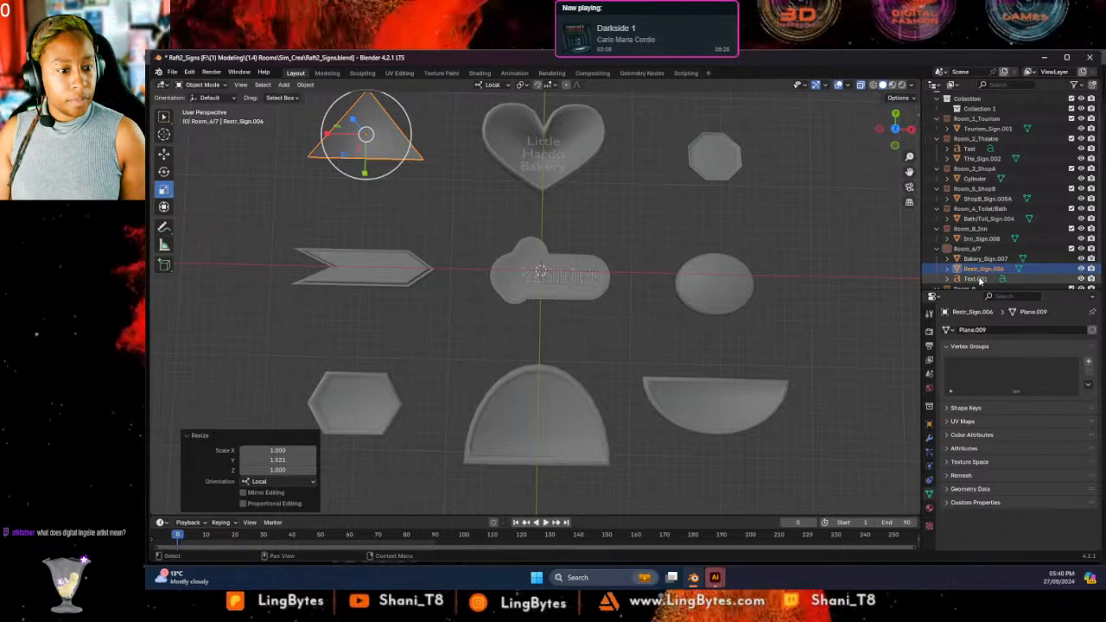
Rename the bakery text object in the Room_6/7 collection to Bak_Text.001.
click(974, 279)
double_click(975, 280)
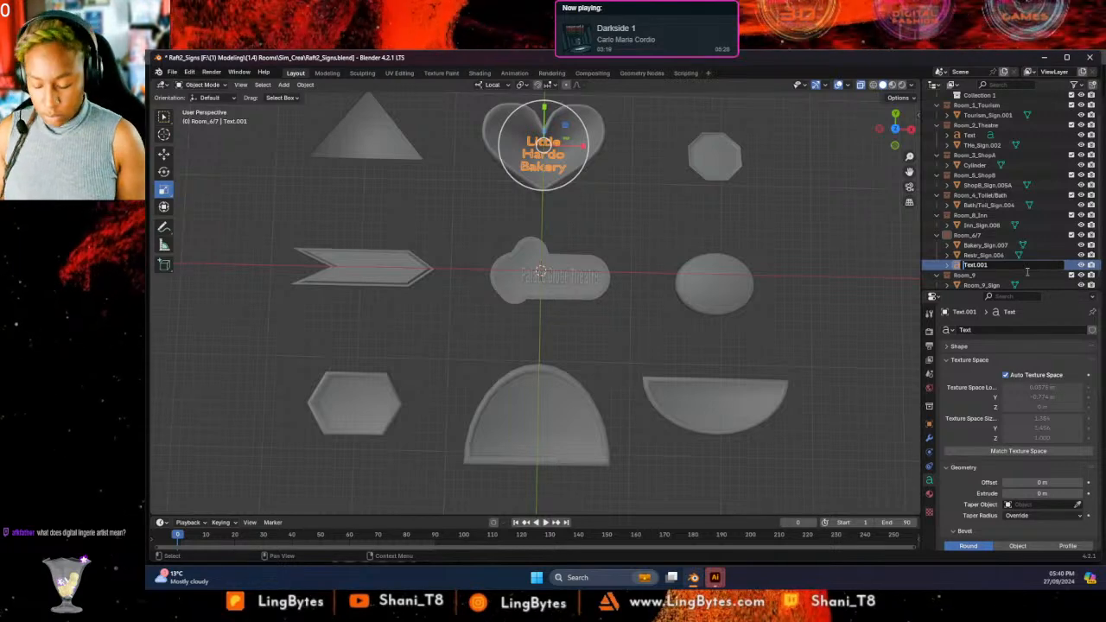
text(B)
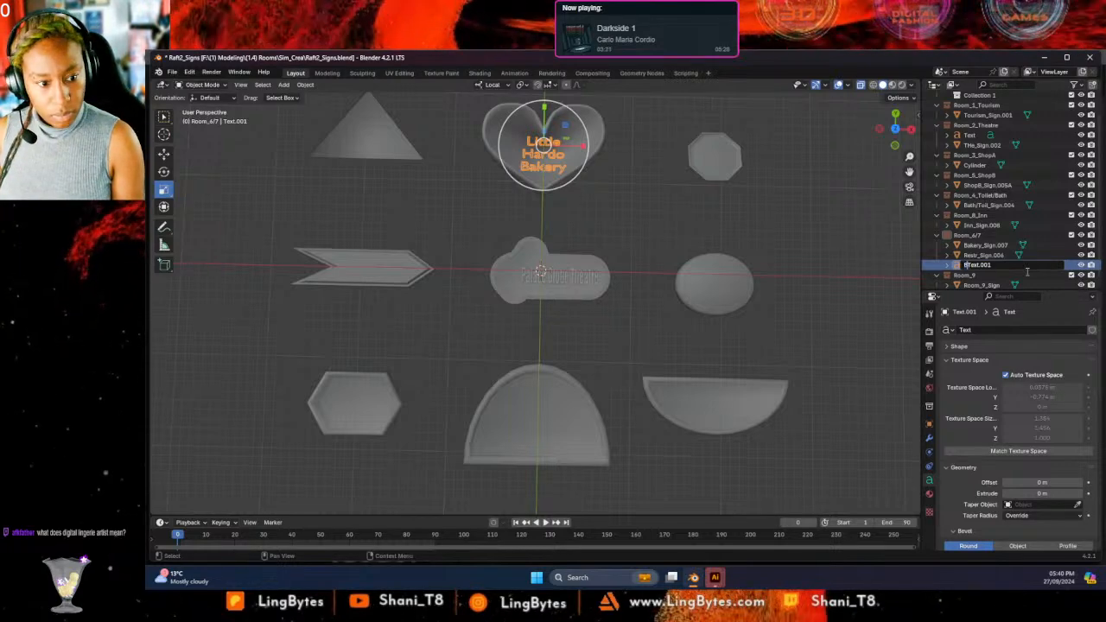
text(ak_)
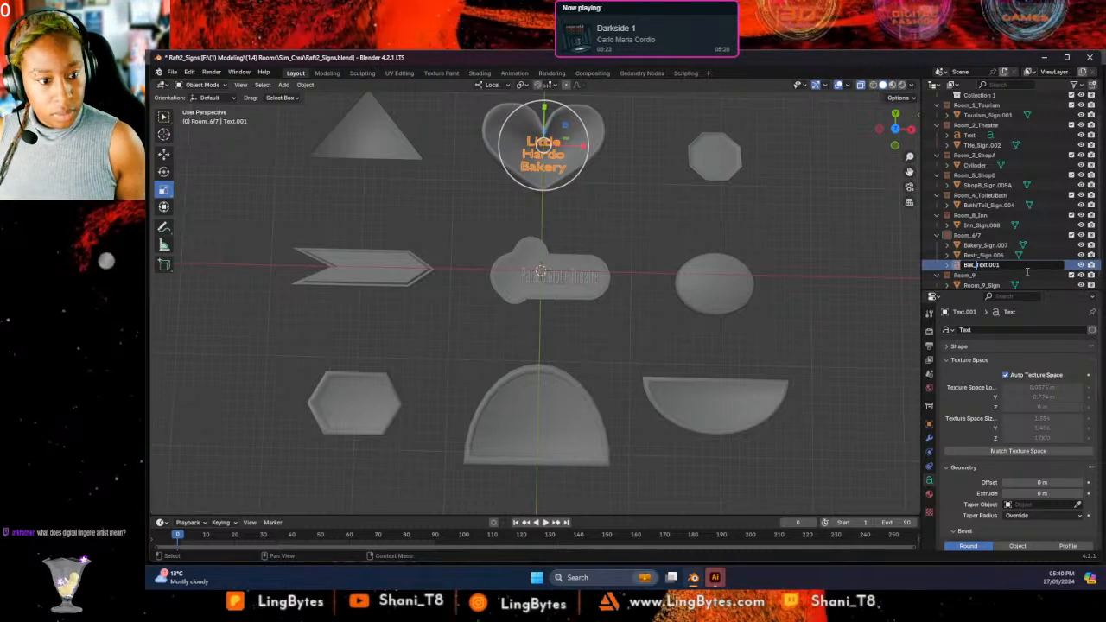
key(Return)
double_click(1009, 245)
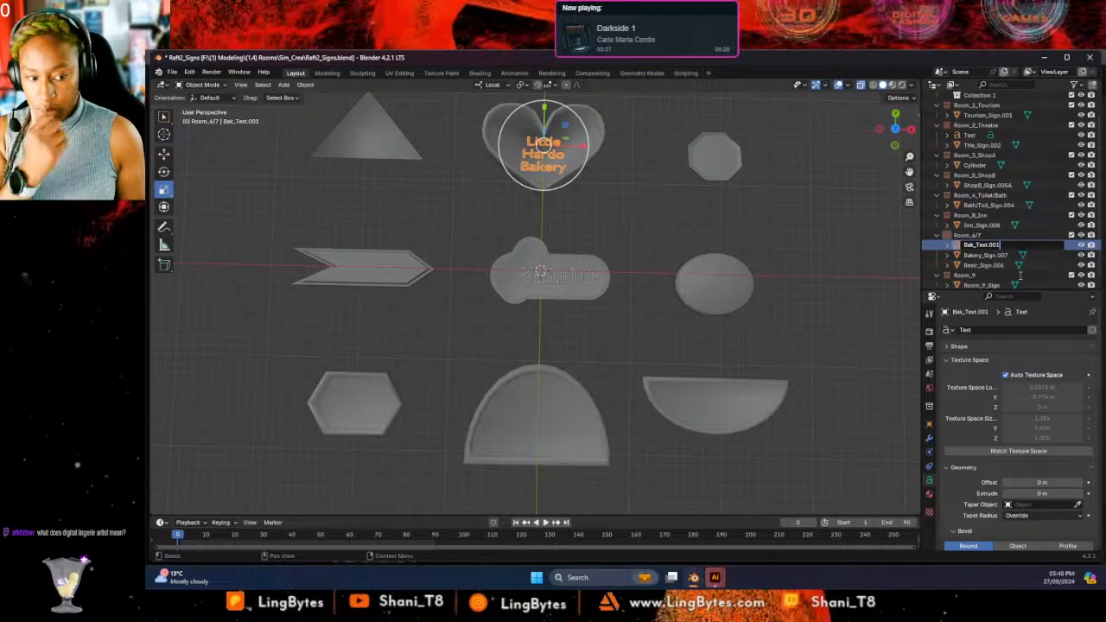
key(Return)
Open the name of the text object in the Room_2_Theatre collection for editing.
scroll(972, 138, up, 1)
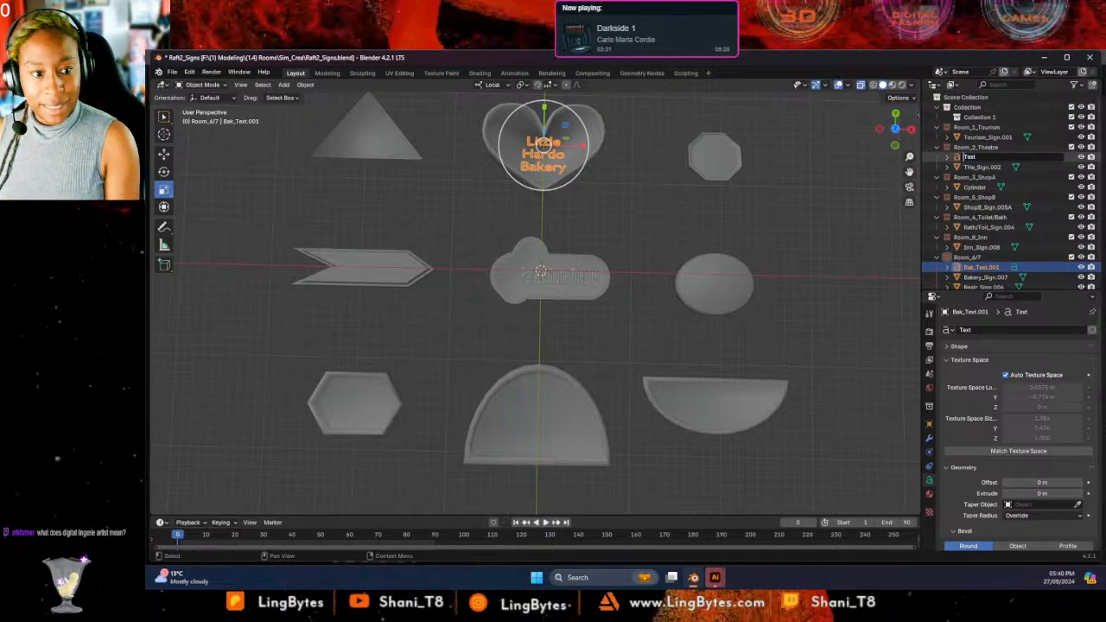
Rename the text object in the Room_2_Theatre collection to Thea_Text.
text(Thea_)
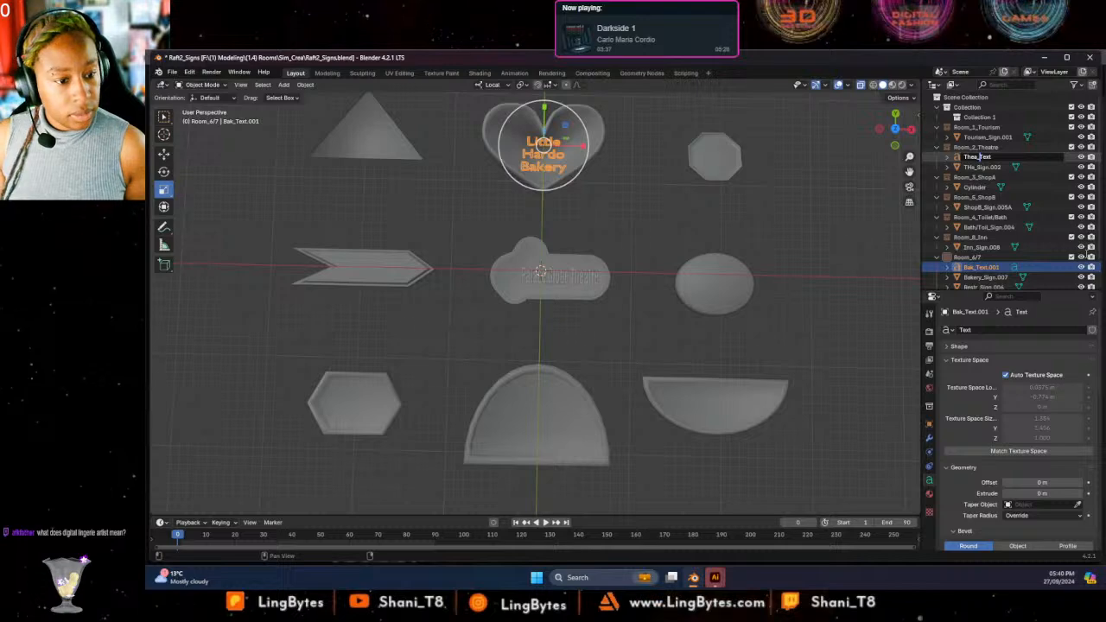
click(595, 161)
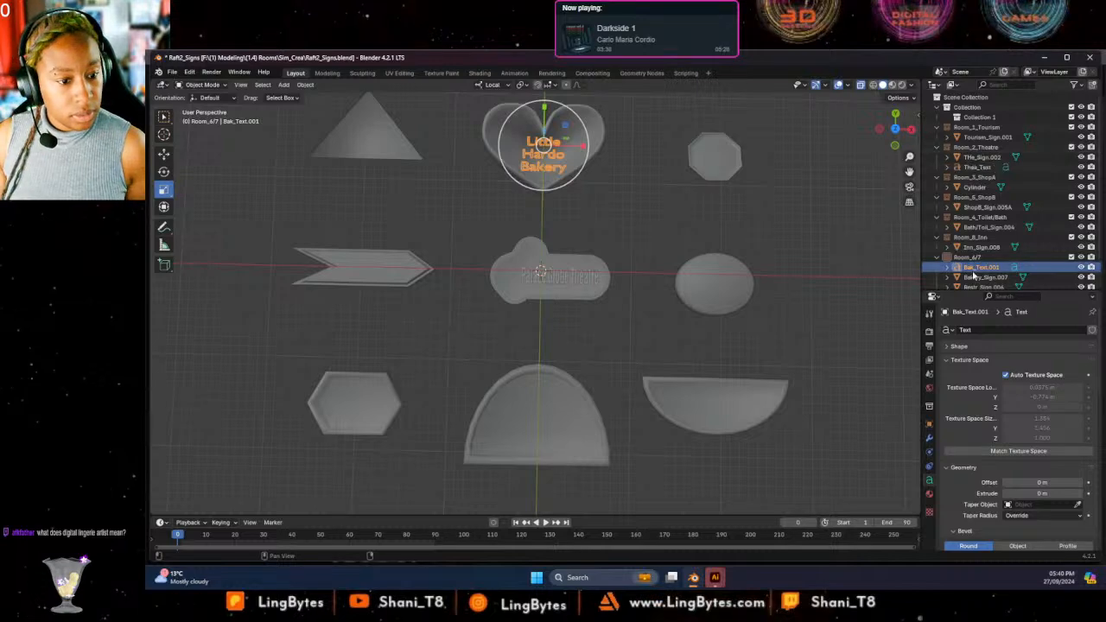
Add a new text object to the Room_6/7 collection and rename it Rest_Text.
click(282, 85)
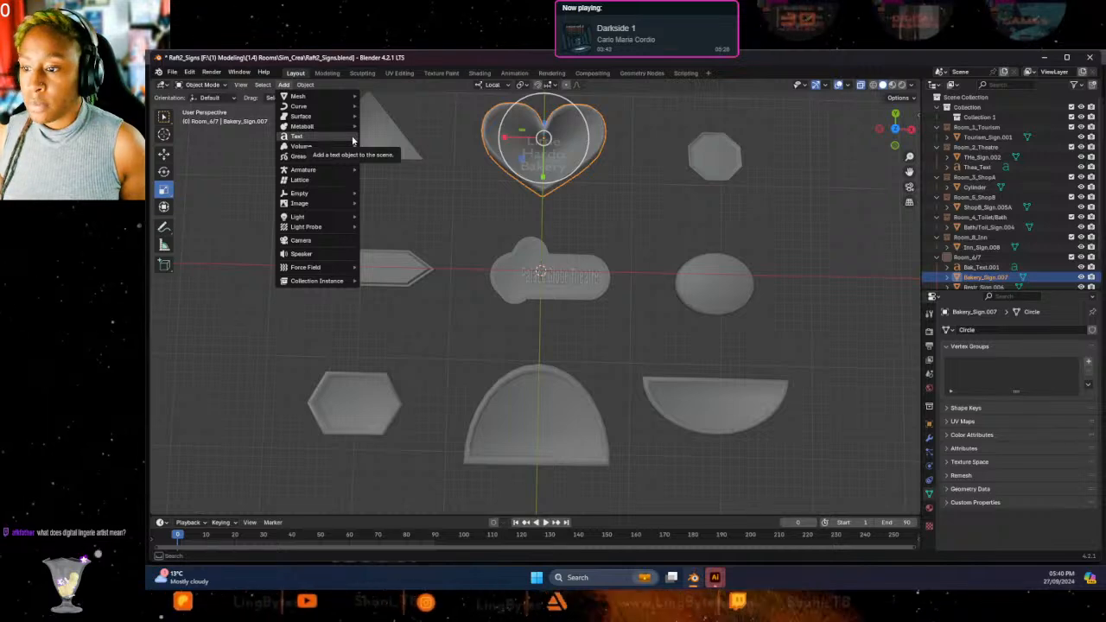
mouse_move(341, 145)
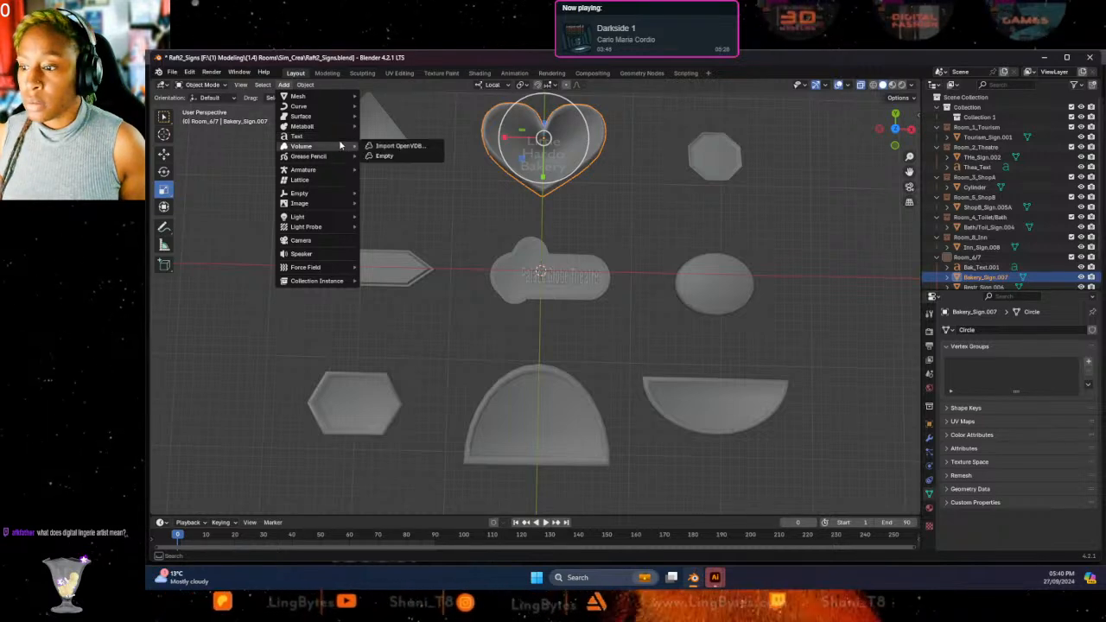
click(299, 137)
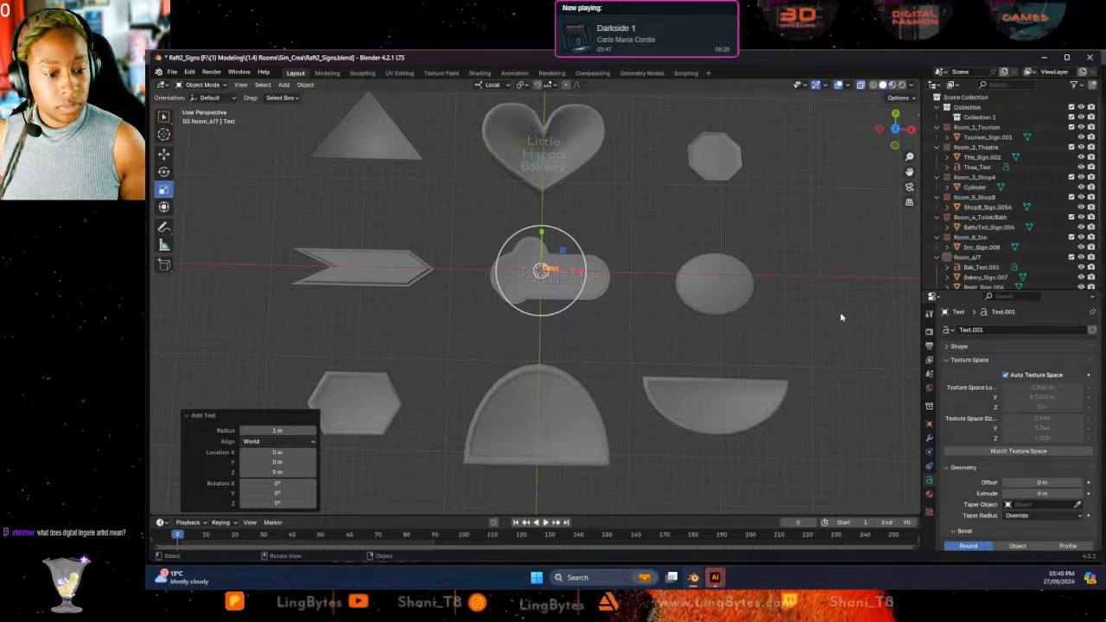
scroll(986, 250, down, 3)
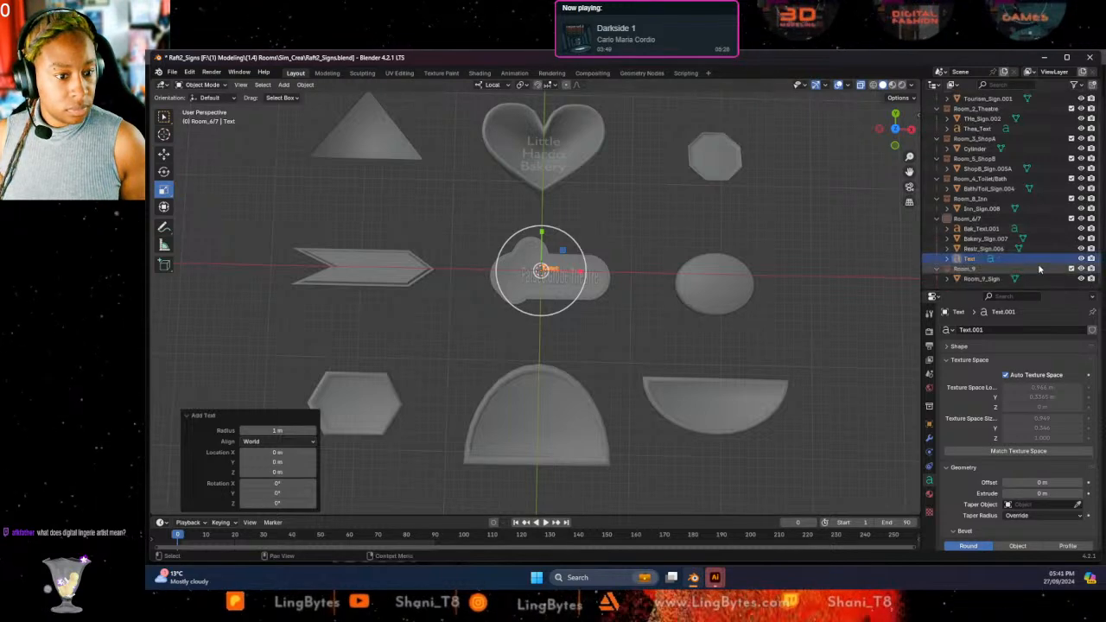
click(967, 259)
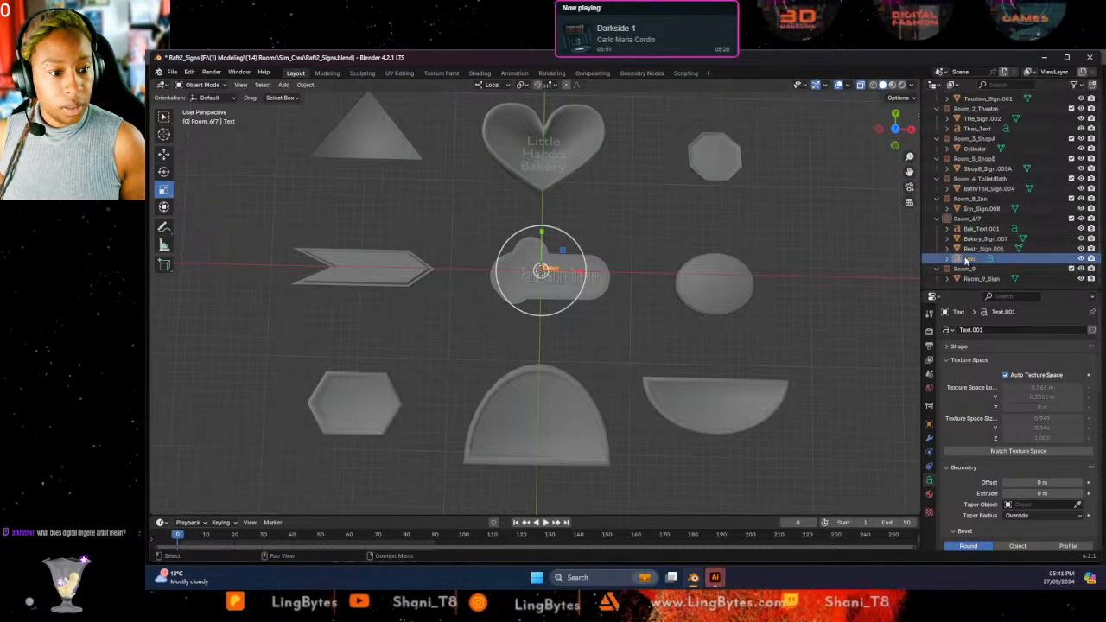
double_click(967, 259)
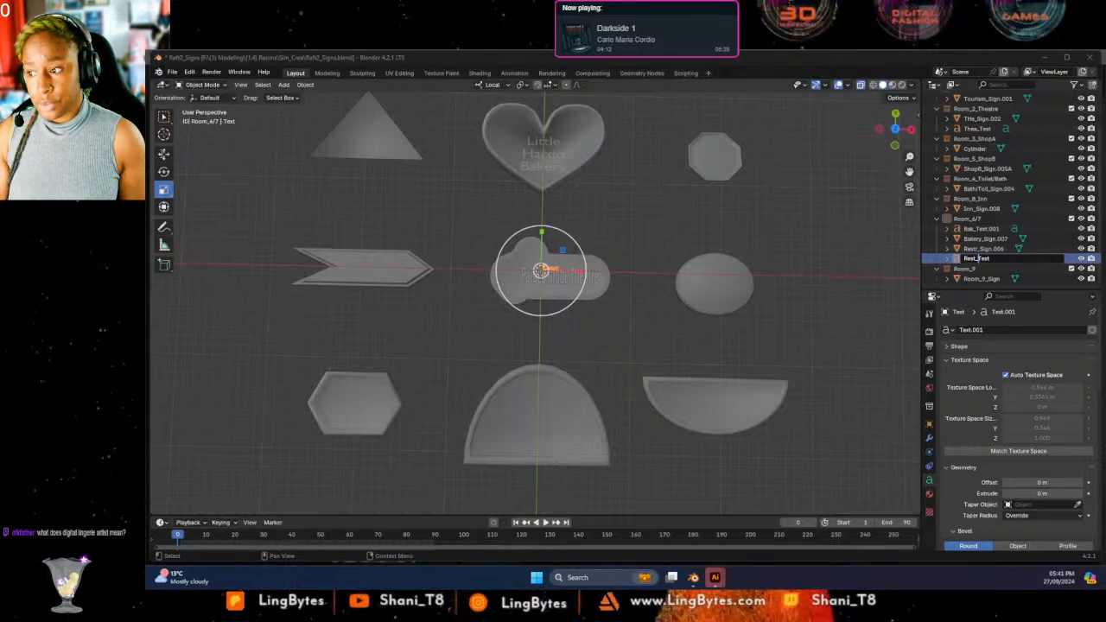
key(Return)
Move Rest_Text about -20 m along X and 14.4 m along Y onto the triangular sign.
drag(583, 277, 396, 277)
drag(352, 221, 352, 131)
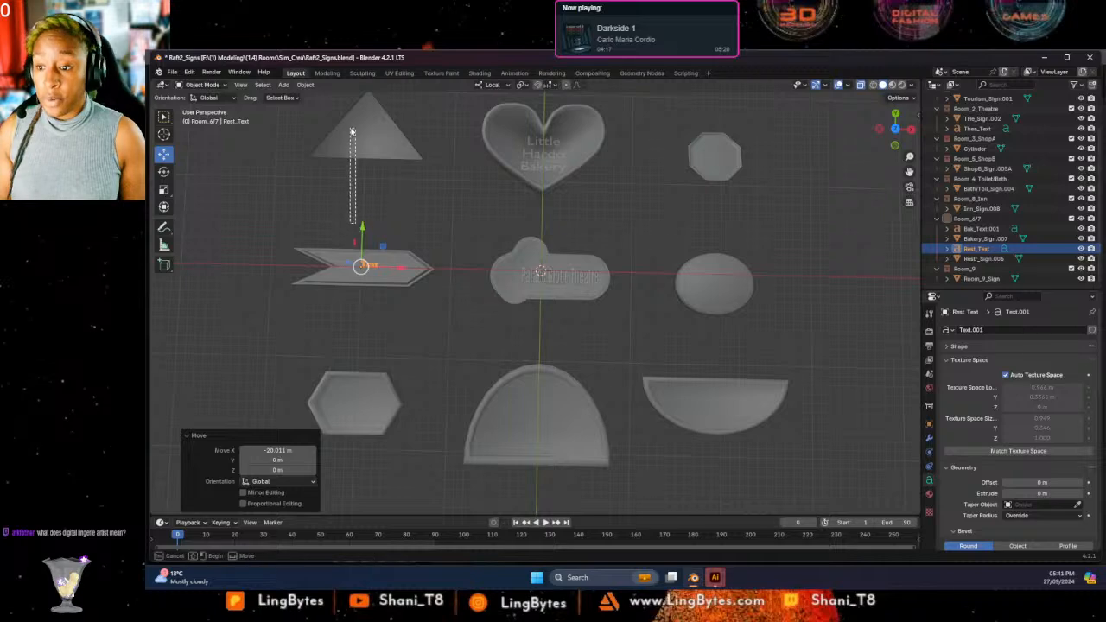
drag(369, 183, 369, 185)
click(367, 265)
drag(362, 228, 367, 109)
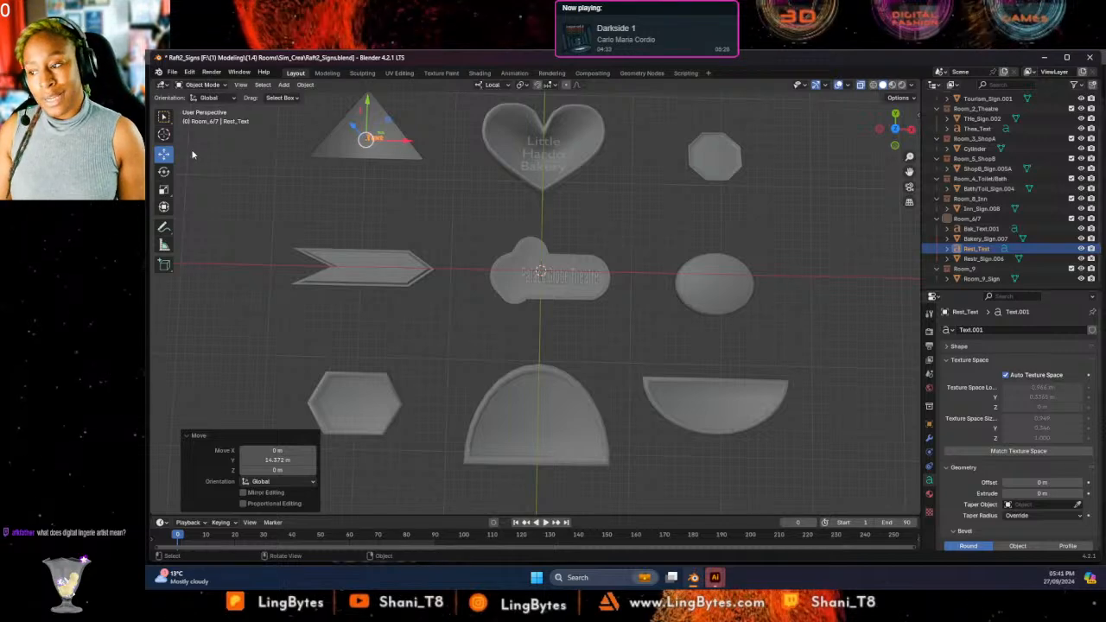
Scale up Rest_Text and shift it along X so it sits across the middle of the triangular sign.
click(165, 190)
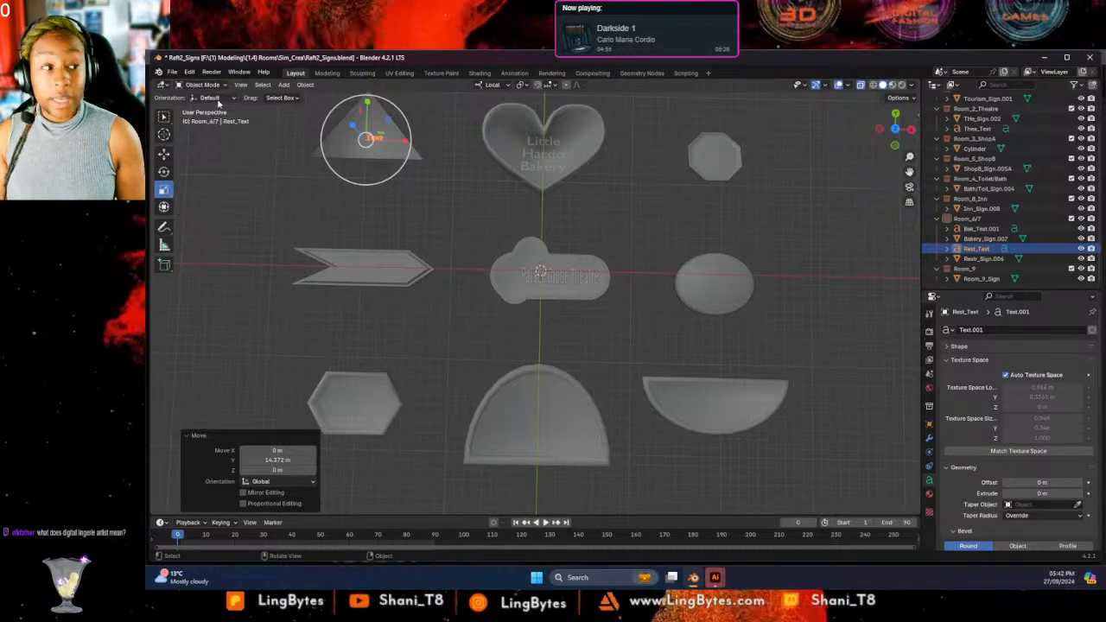
mouse_move(381, 135)
mouse_down()
mouse_move(414, 119)
mouse_move(395, 143)
mouse_move(372, 140)
mouse_up()
click(168, 153)
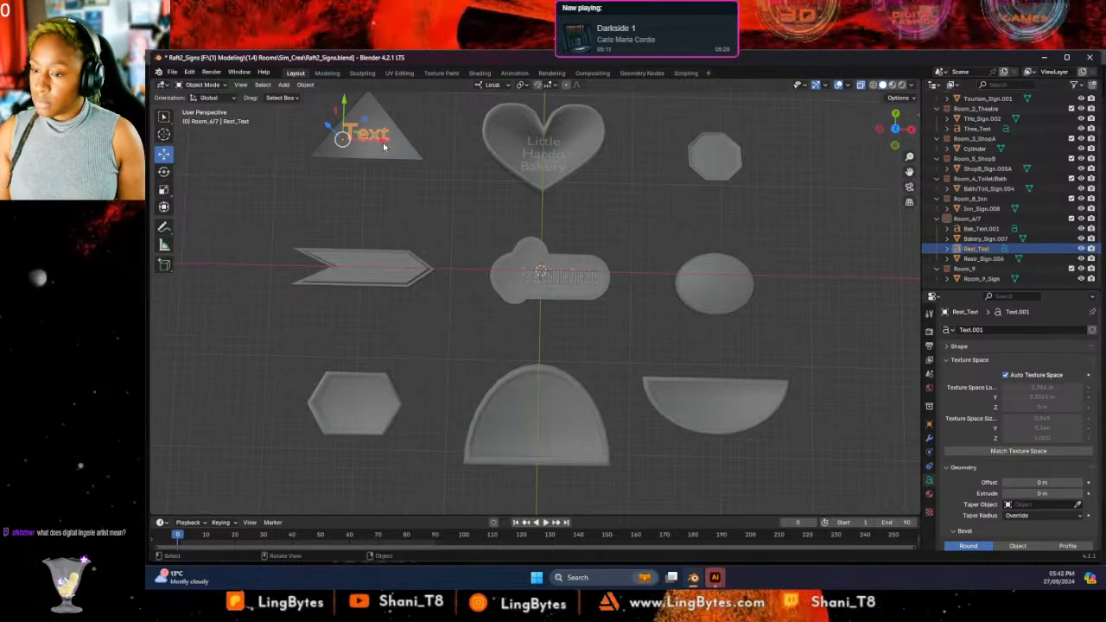
Replace the content of Rest_Text with "2ND DAY DUMPLING", one word per line.
click(201, 84)
click(202, 107)
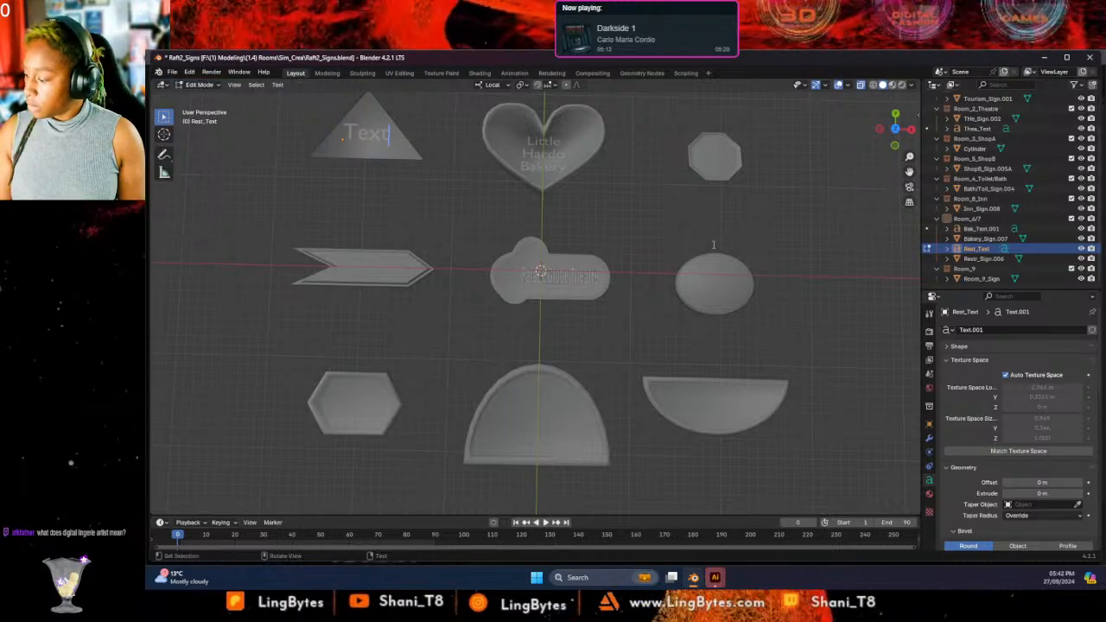
text(2nd)
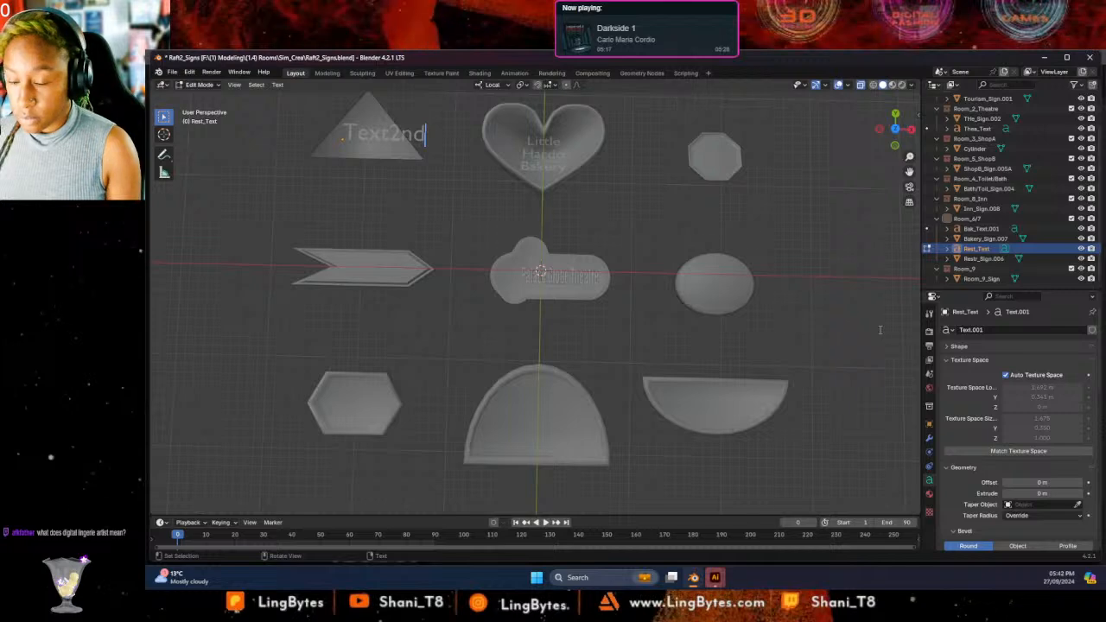
key(ctrl+a)
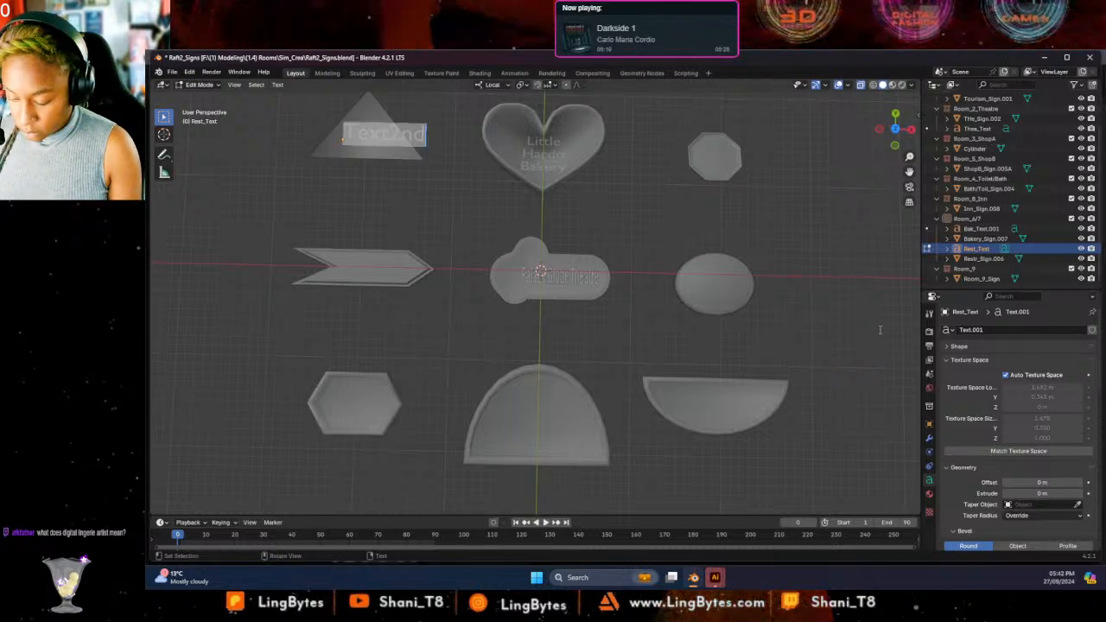
text(2)
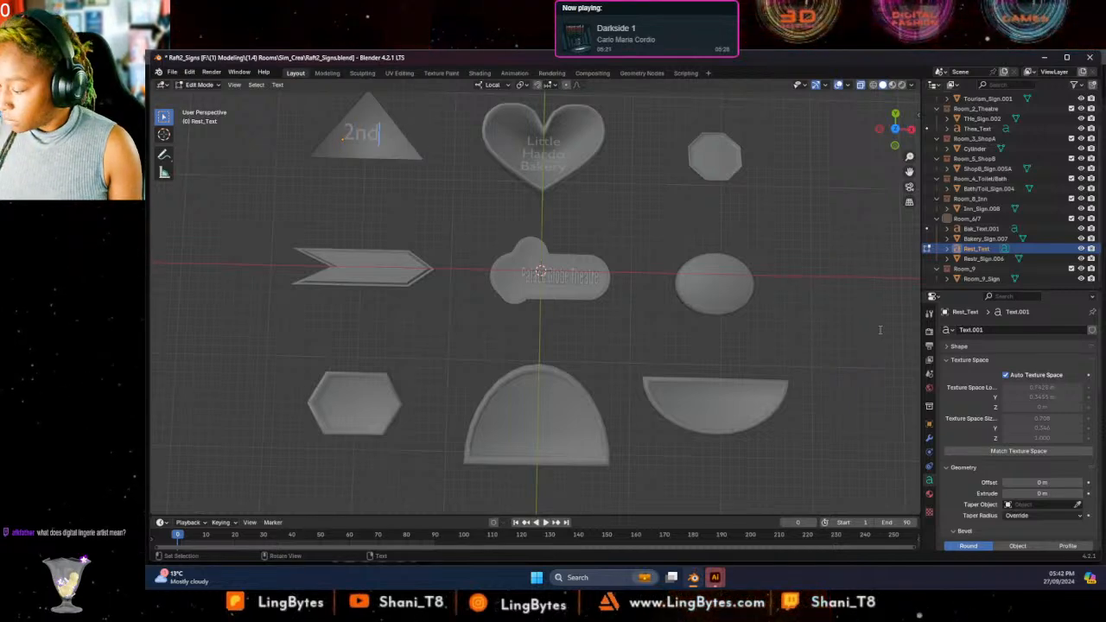
key(BackSpace)
key(BackSpace)
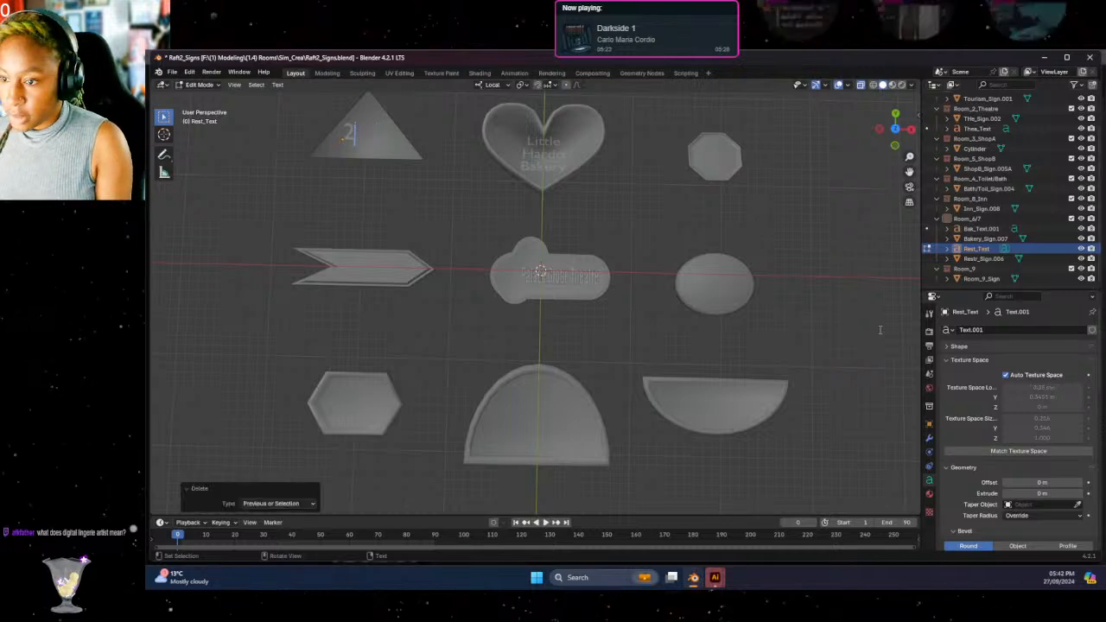
text(ND)
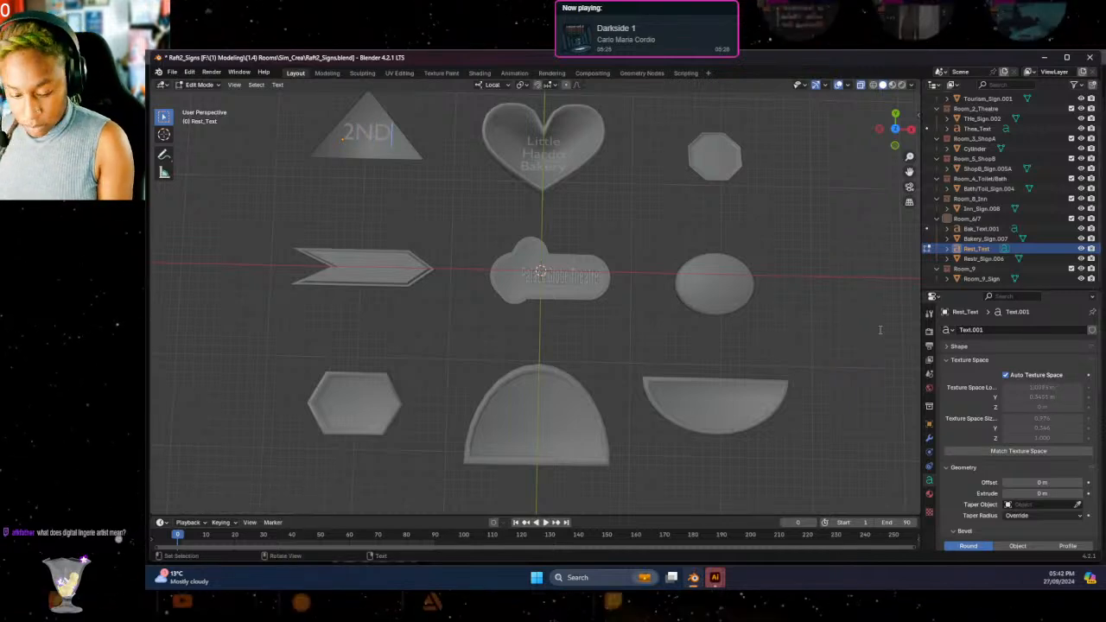
key(Return)
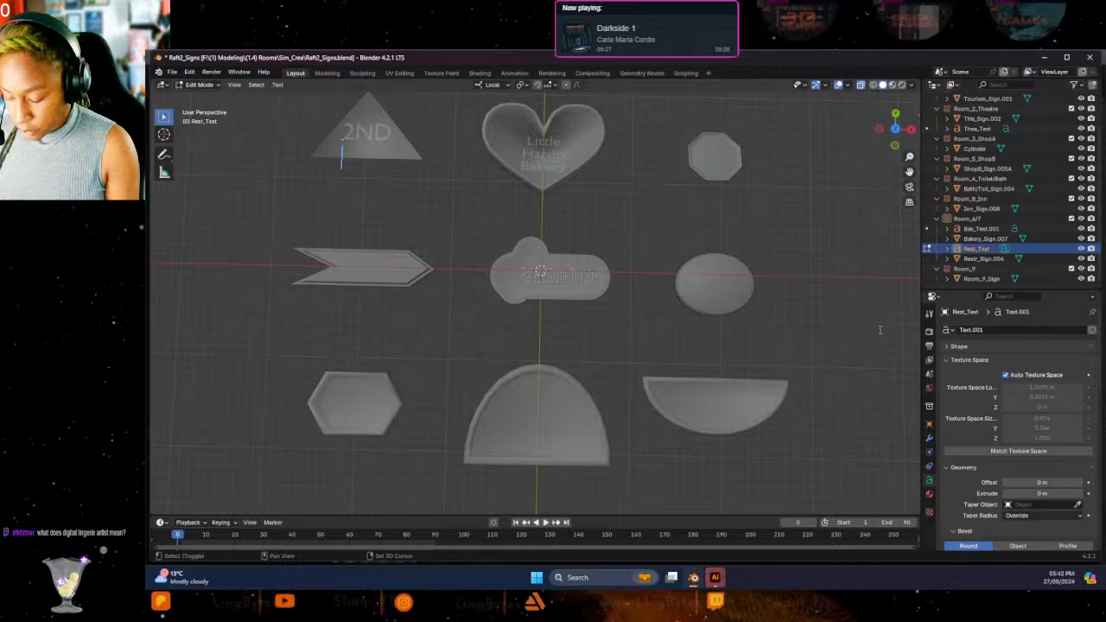
text(Day)
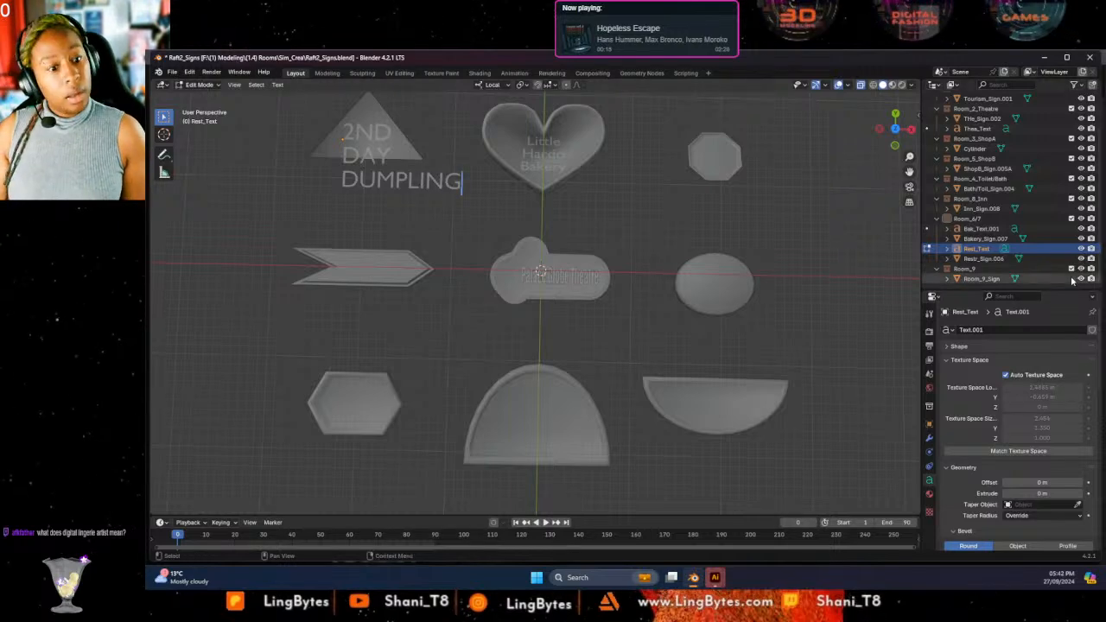
Set the horizontal alignment of Rest_Text to Center and return to Object Mode.
scroll(1040, 467, down, 5)
scroll(1040, 467, down, 8)
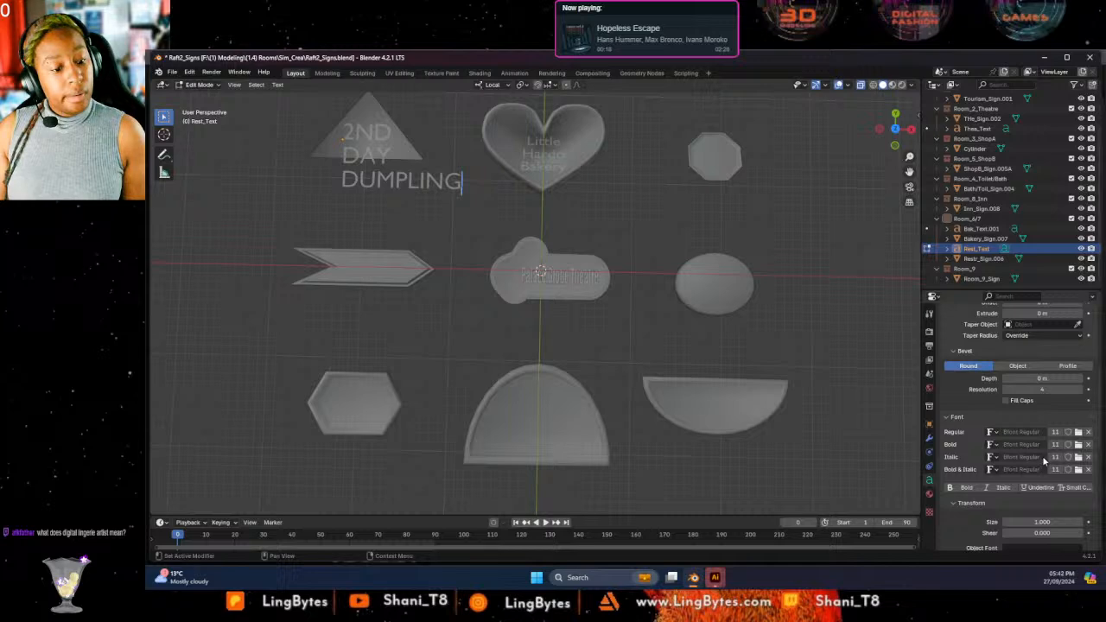
click(1038, 379)
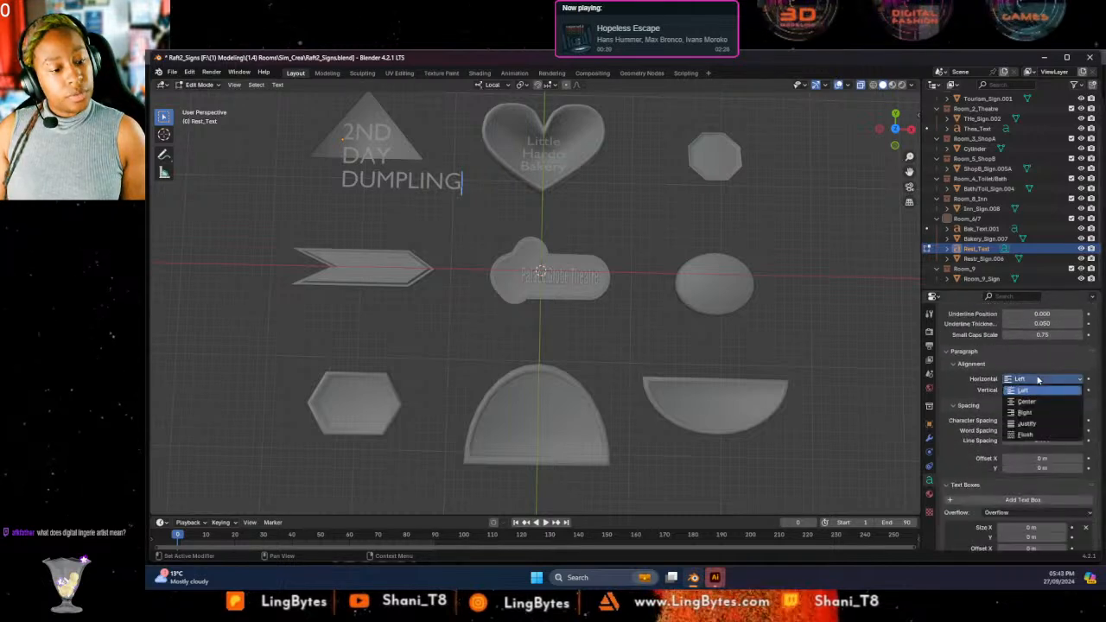
click(1028, 402)
click(1049, 379)
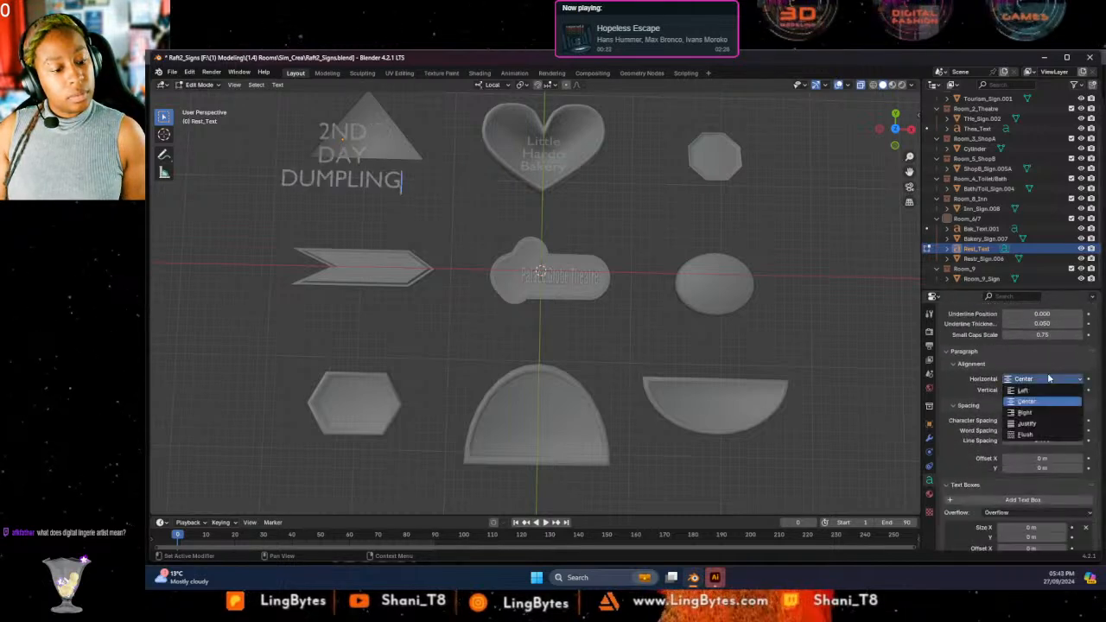
click(201, 85)
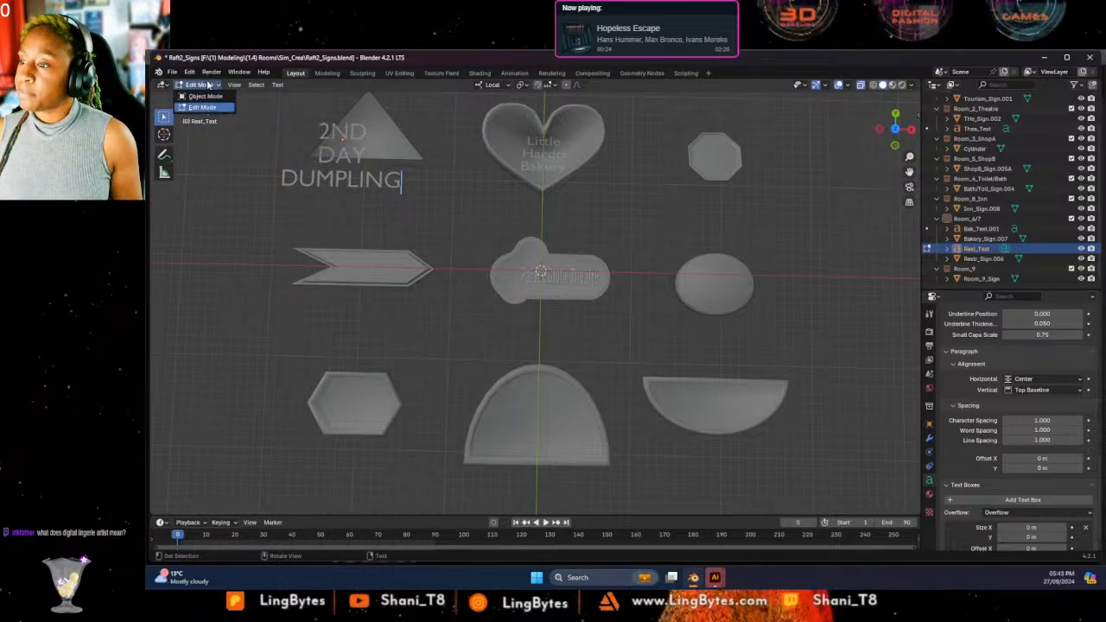
click(205, 96)
Scale down the three-line Rest_Text and move it so it fits over the triangular sign.
drag(367, 145, 371, 514)
click(168, 192)
click(169, 156)
drag(403, 121, 412, 131)
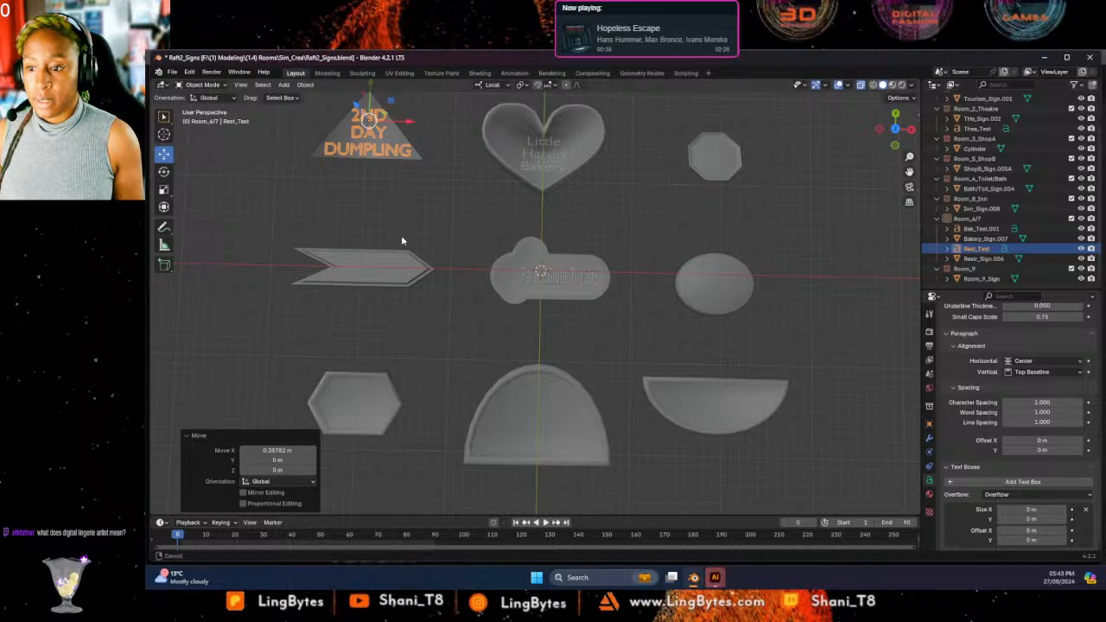
In the top view, nudge Rest_Text about -0.22 m along X to centre it on the triangular sign, and deselect it.
shift+middle_drag(401, 236, 435, 343)
click(895, 129)
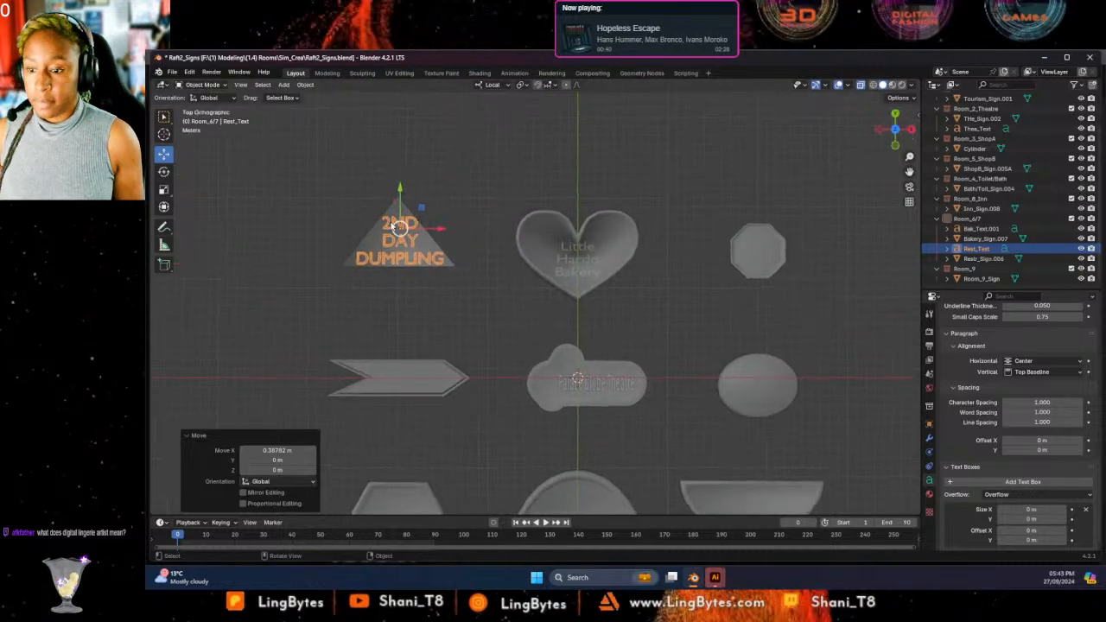
scroll(393, 228, up, 4)
shift+middle_drag(394, 227, 569, 350)
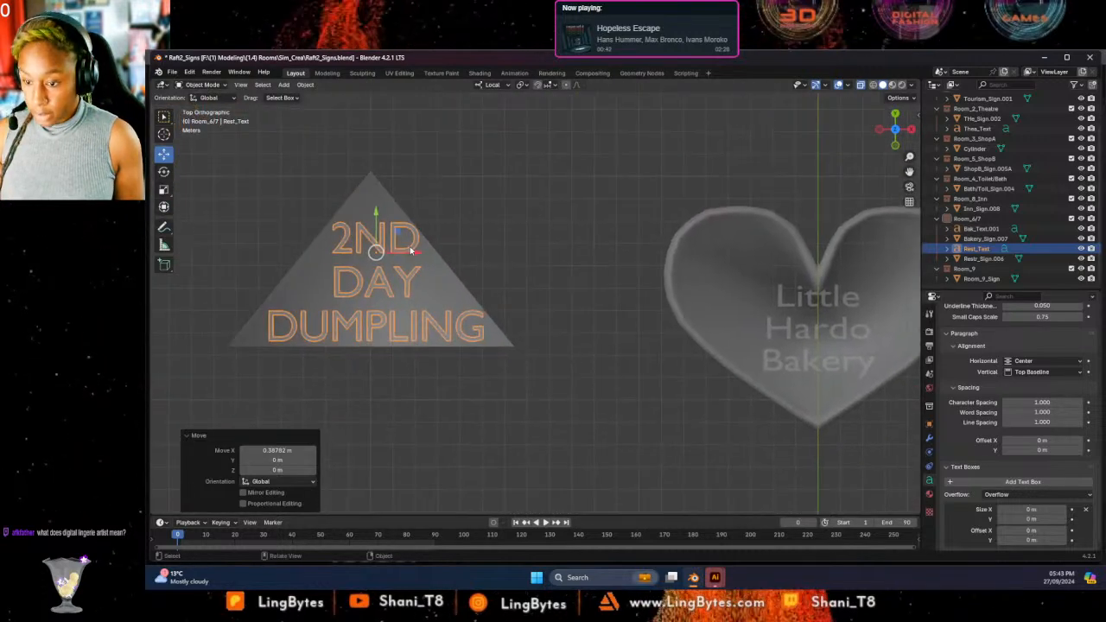
drag(409, 248, 401, 248)
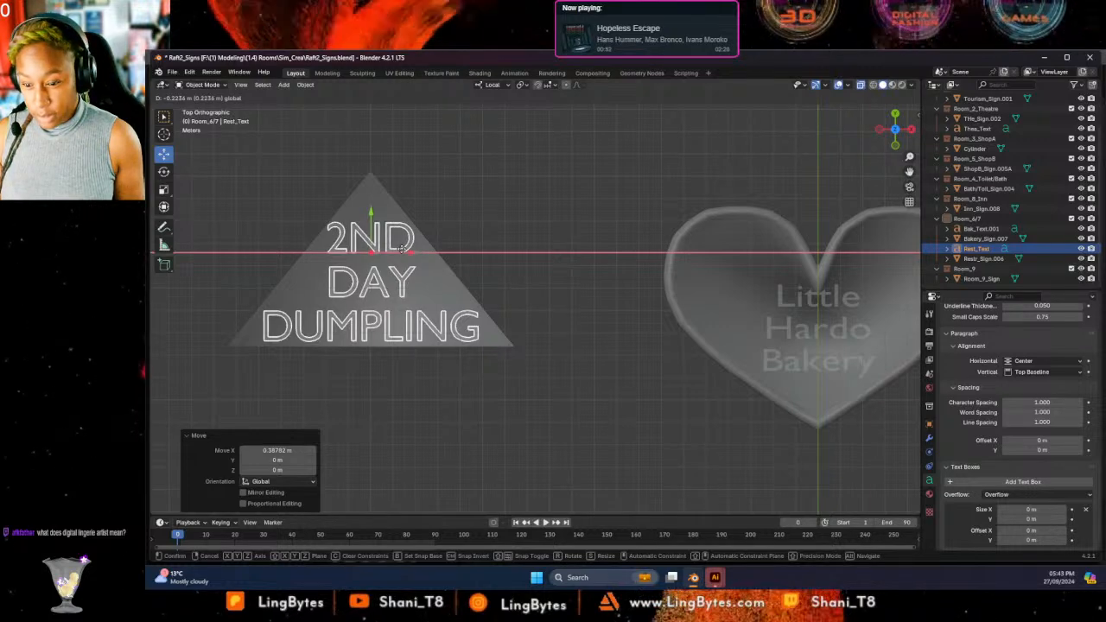
drag(402, 248, 402, 248)
click(407, 248)
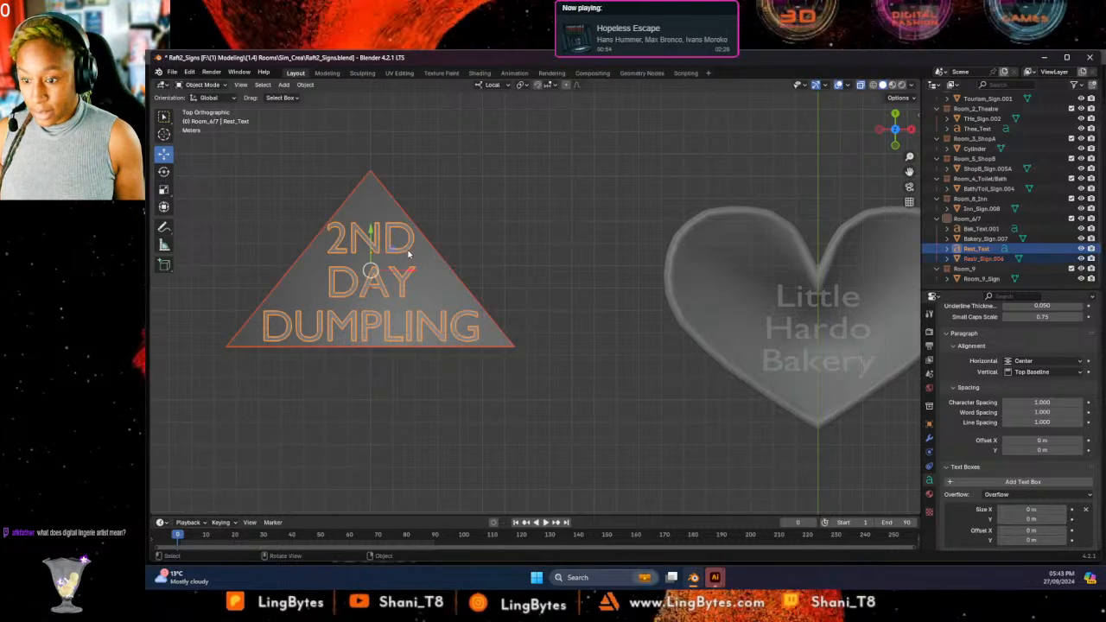
click(410, 251)
drag(412, 253, 369, 202)
click(487, 188)
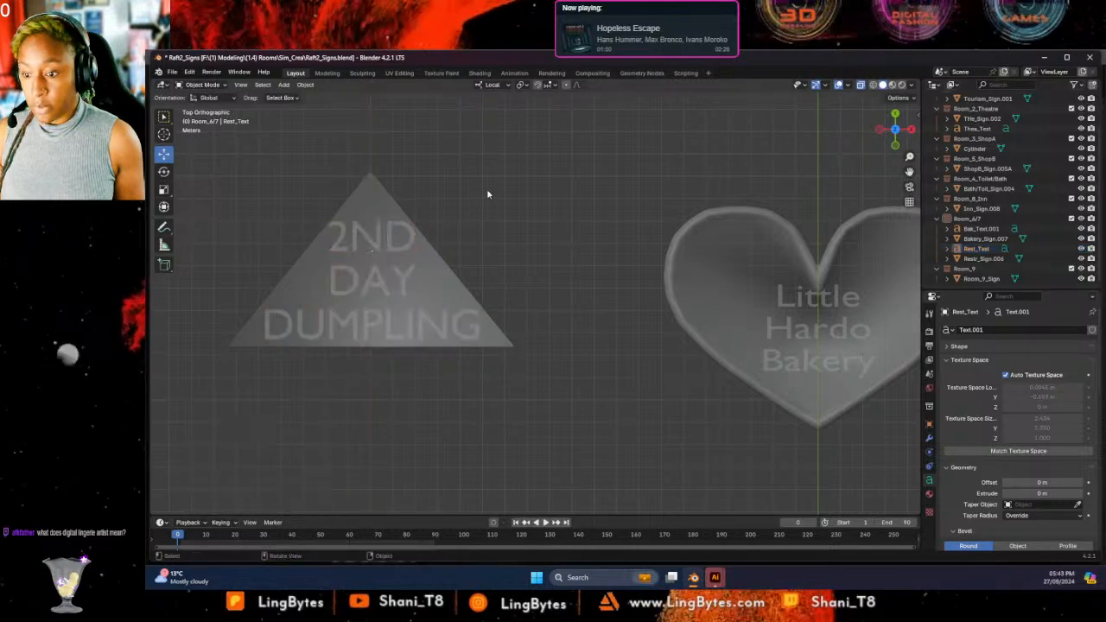
Try Gabriola Regular from the Windows fonts folder as the regular font of Rest_Text on the triangular sign.
middle_drag(487, 188, 440, 313)
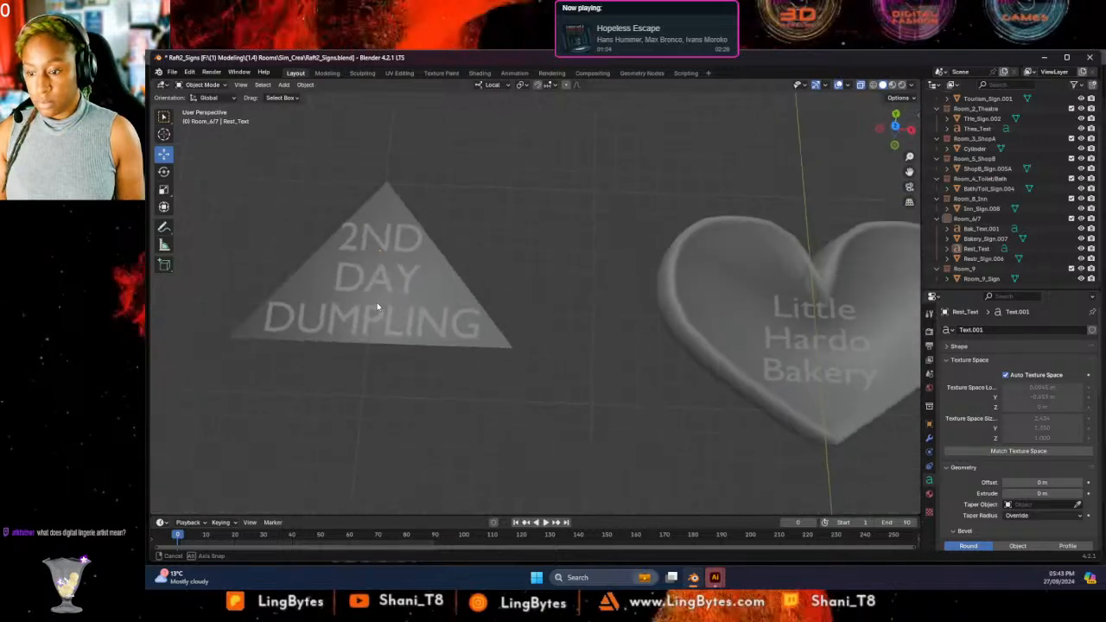
click(394, 286)
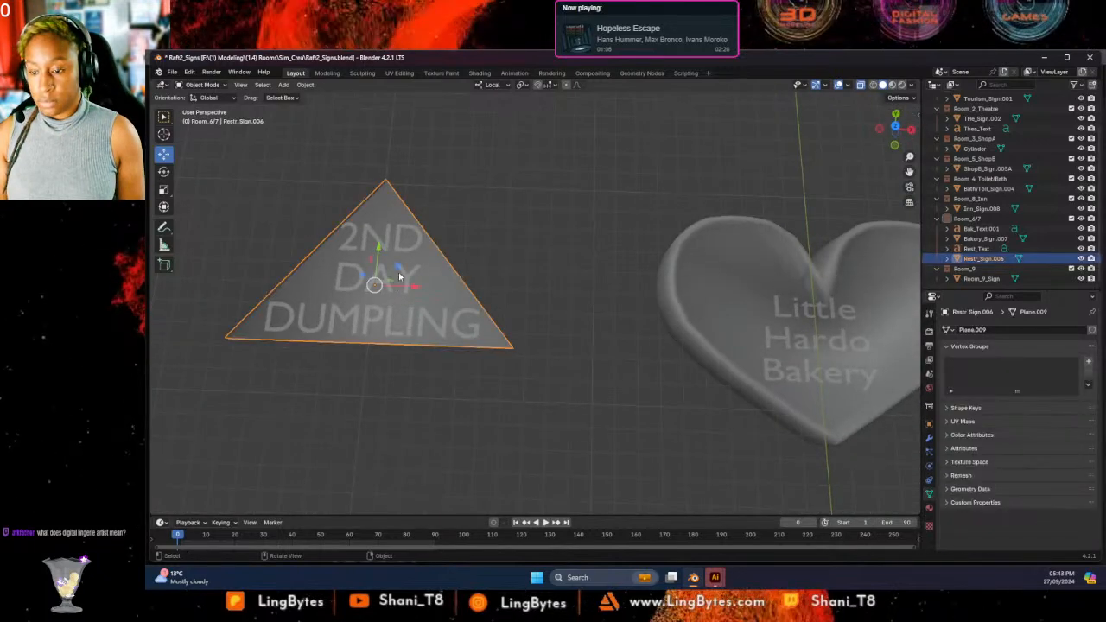
click(379, 221)
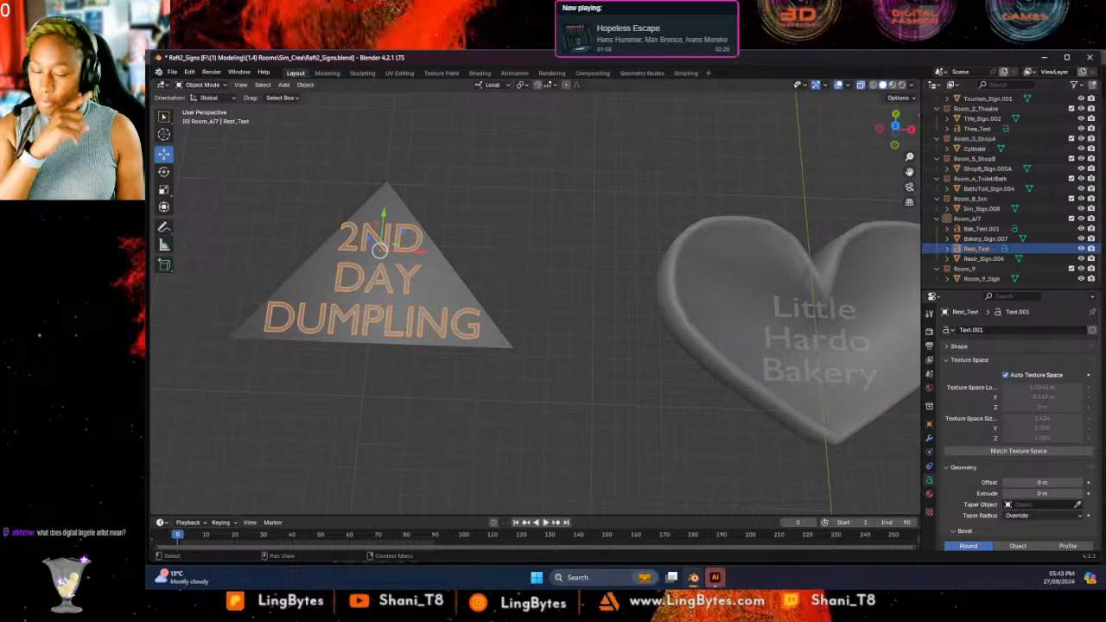
scroll(1043, 388, down, 1)
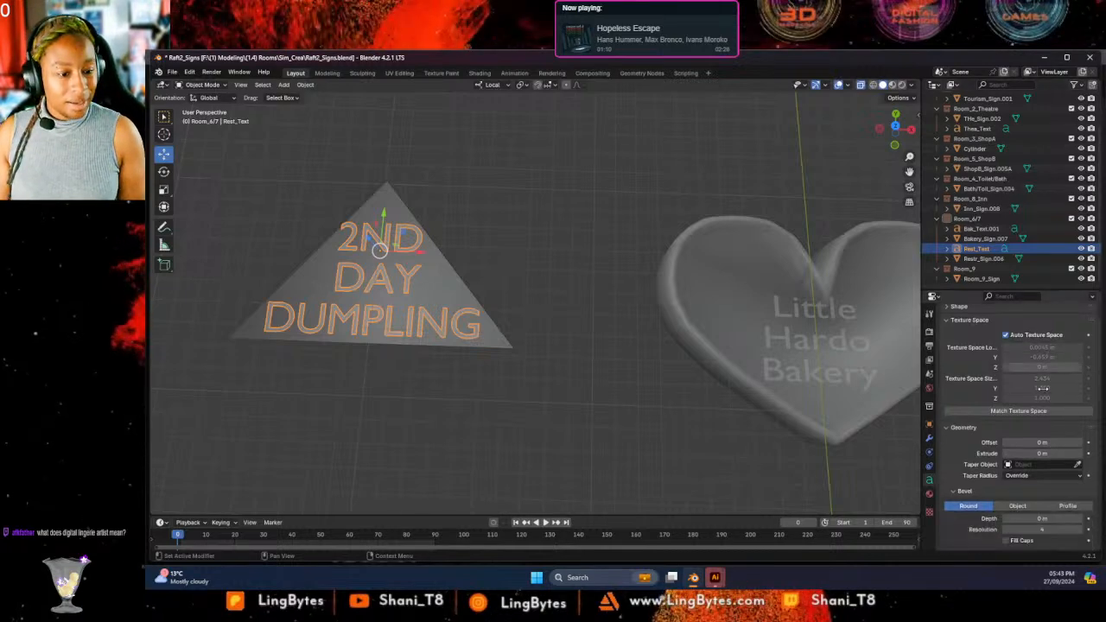
scroll(1043, 388, down, 6)
click(1078, 452)
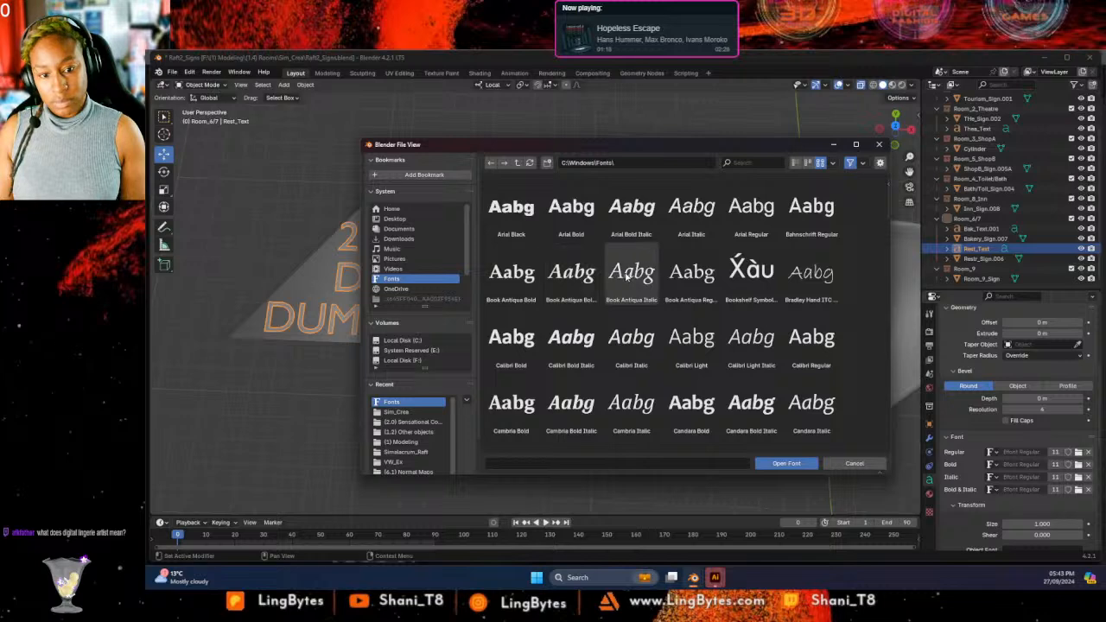
scroll(631, 294, down, 5)
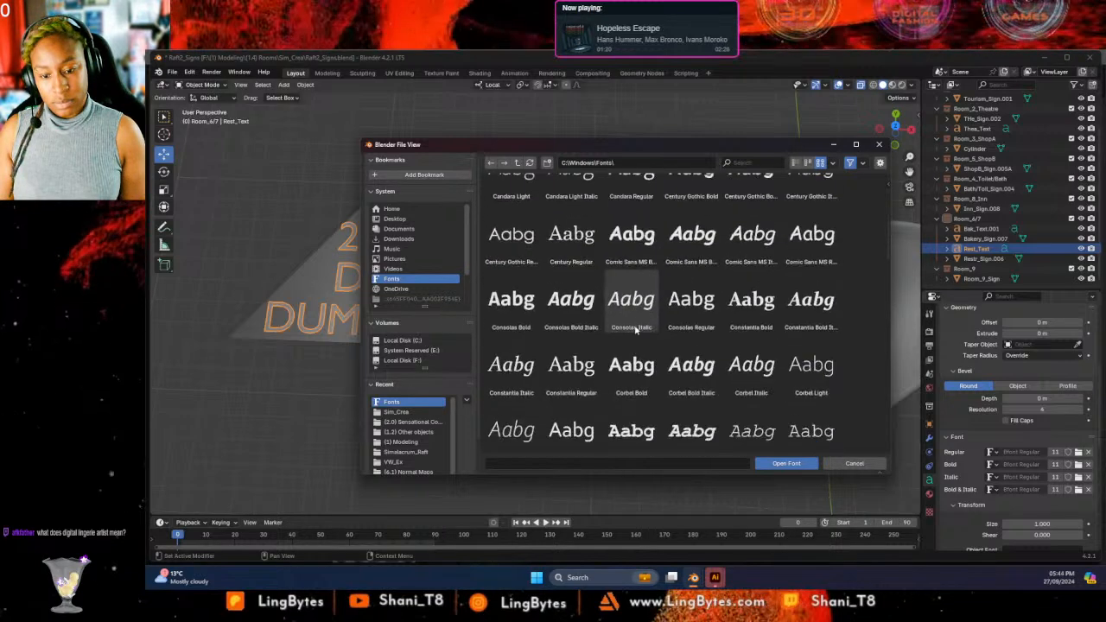
scroll(633, 325, down, 4)
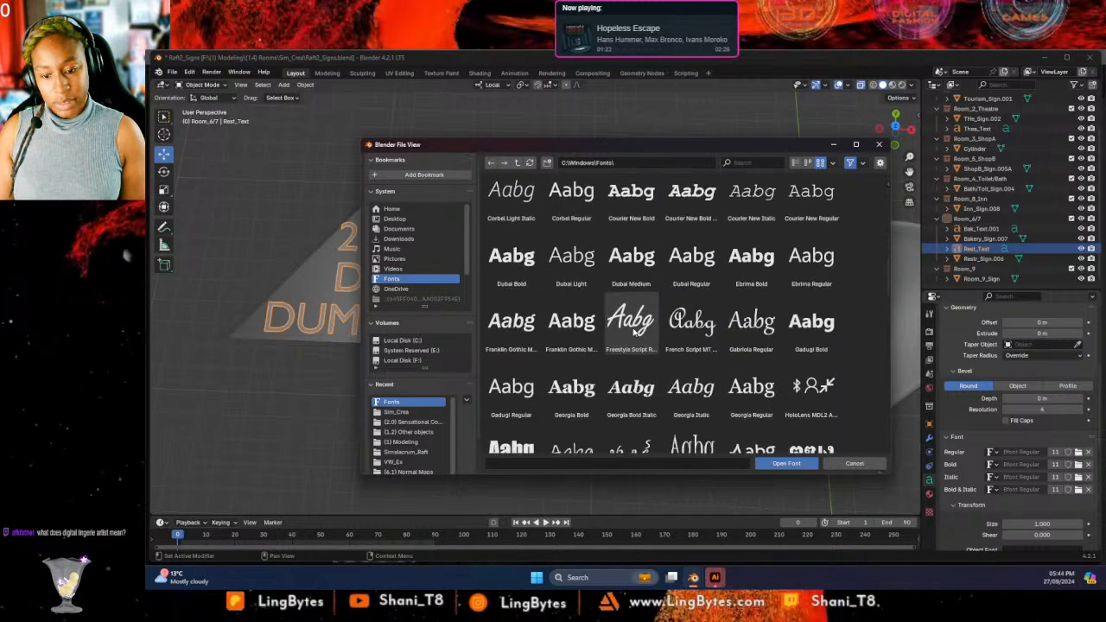
double_click(748, 321)
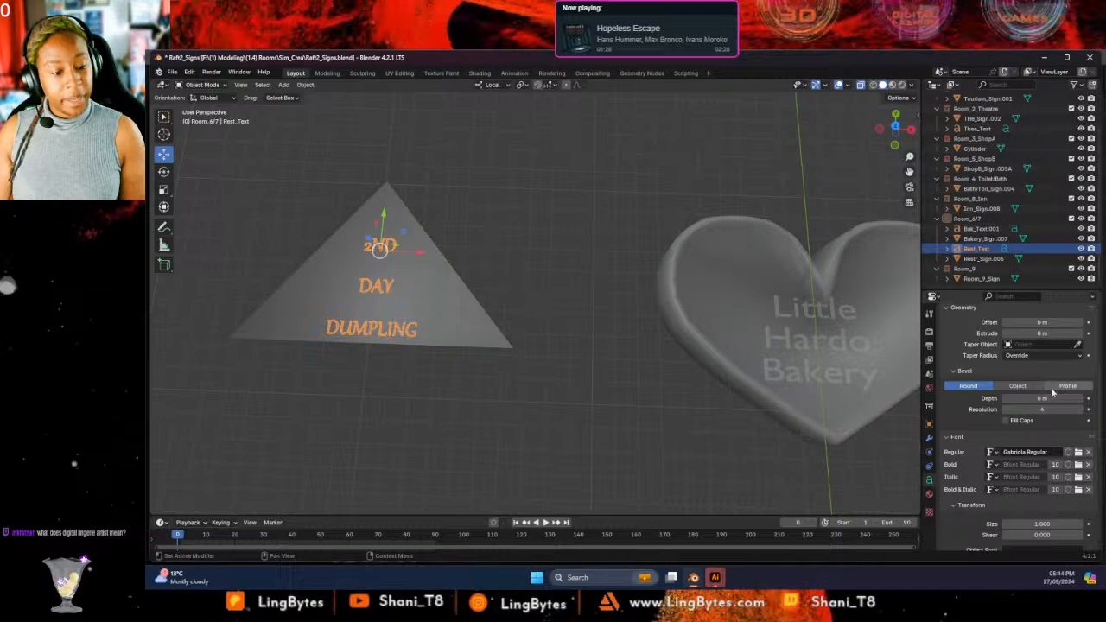
Set the regular font of Rest_Text to Lucida Handwriting and deselect the text.
click(1078, 452)
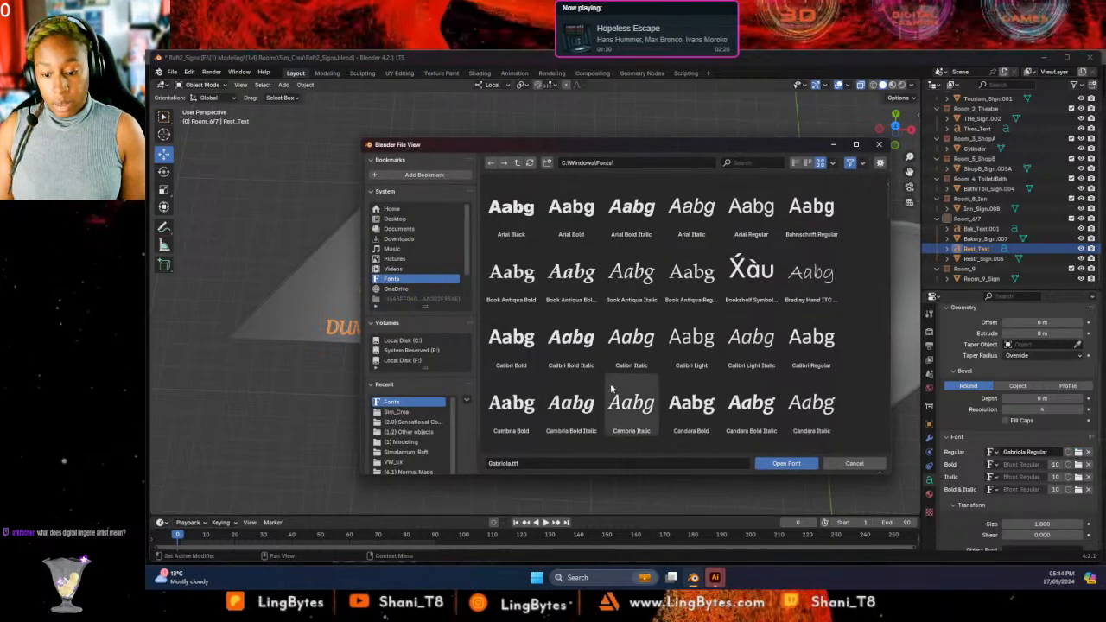
scroll(612, 389, down, 6)
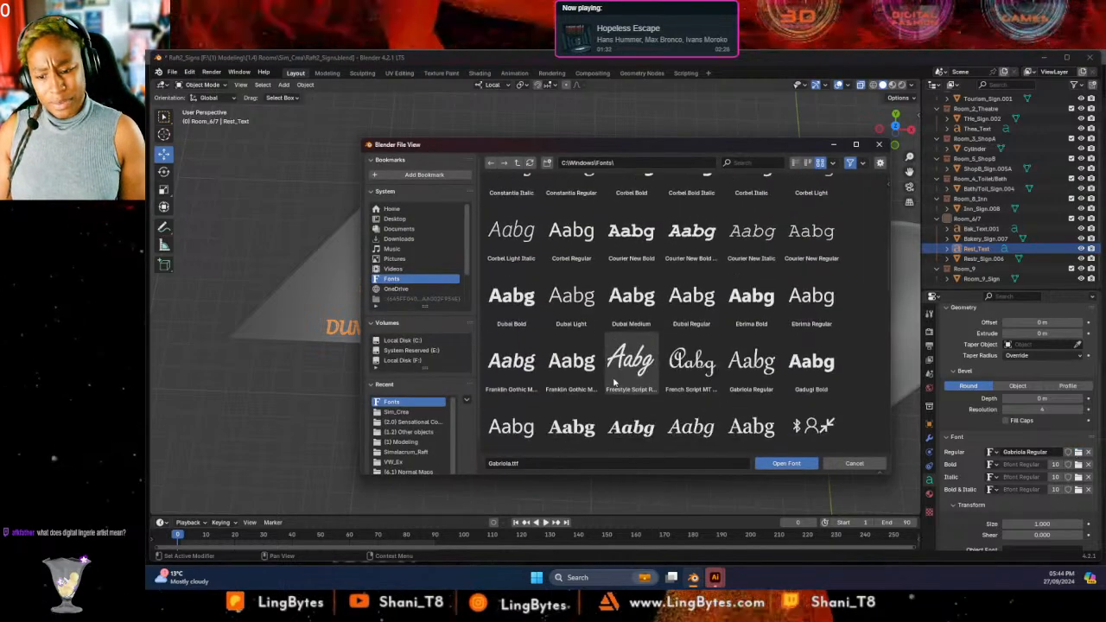
scroll(640, 251, down, 3)
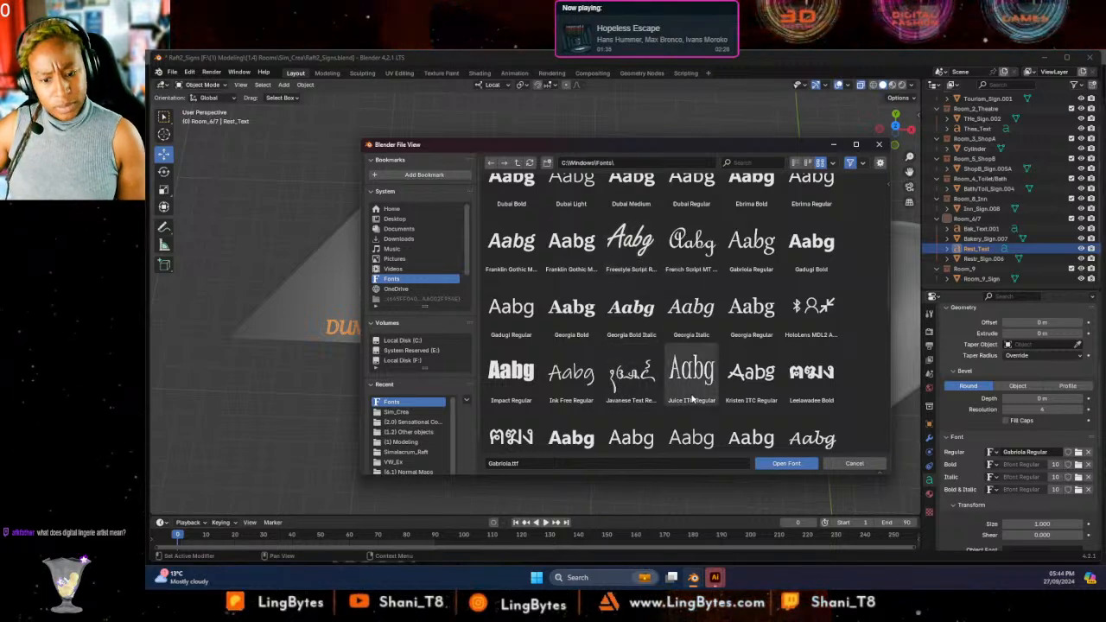
scroll(683, 367, down, 3)
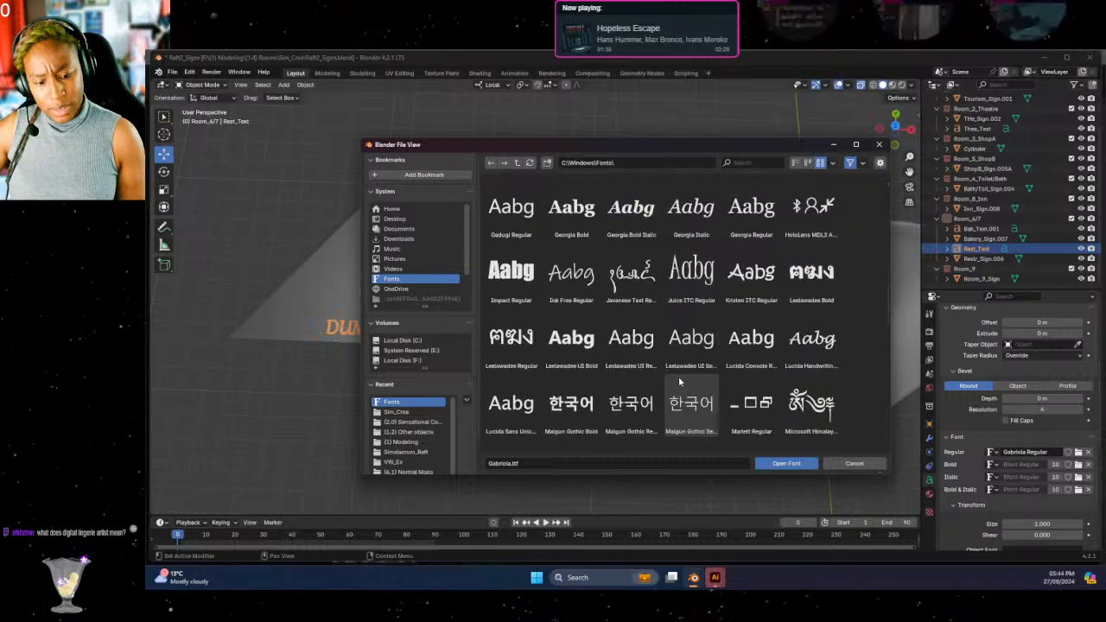
click(812, 321)
double_click(812, 321)
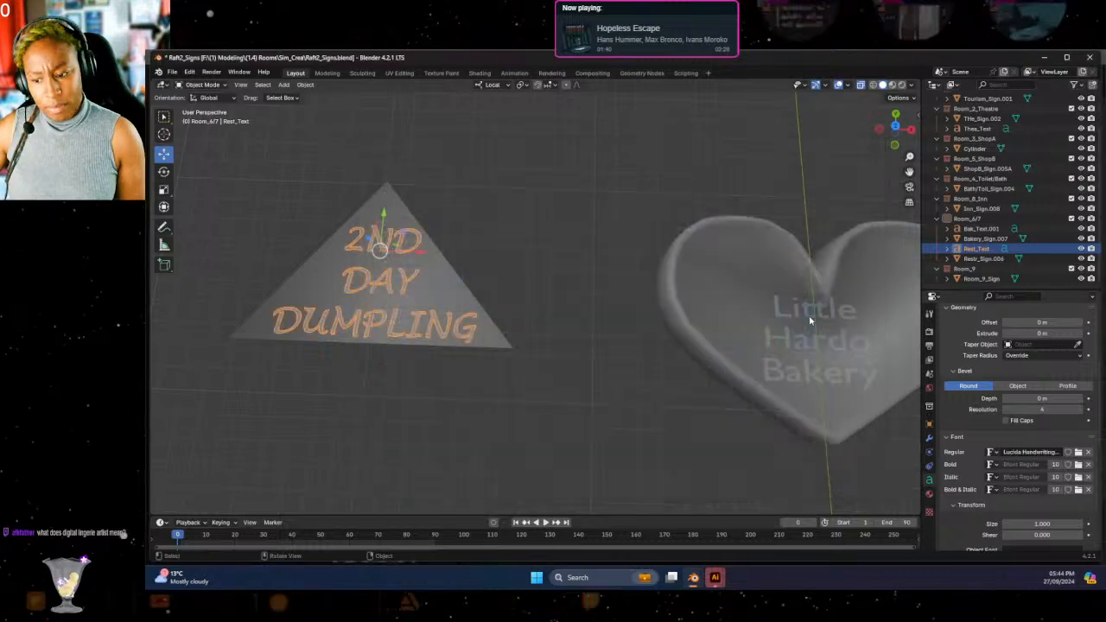
click(511, 394)
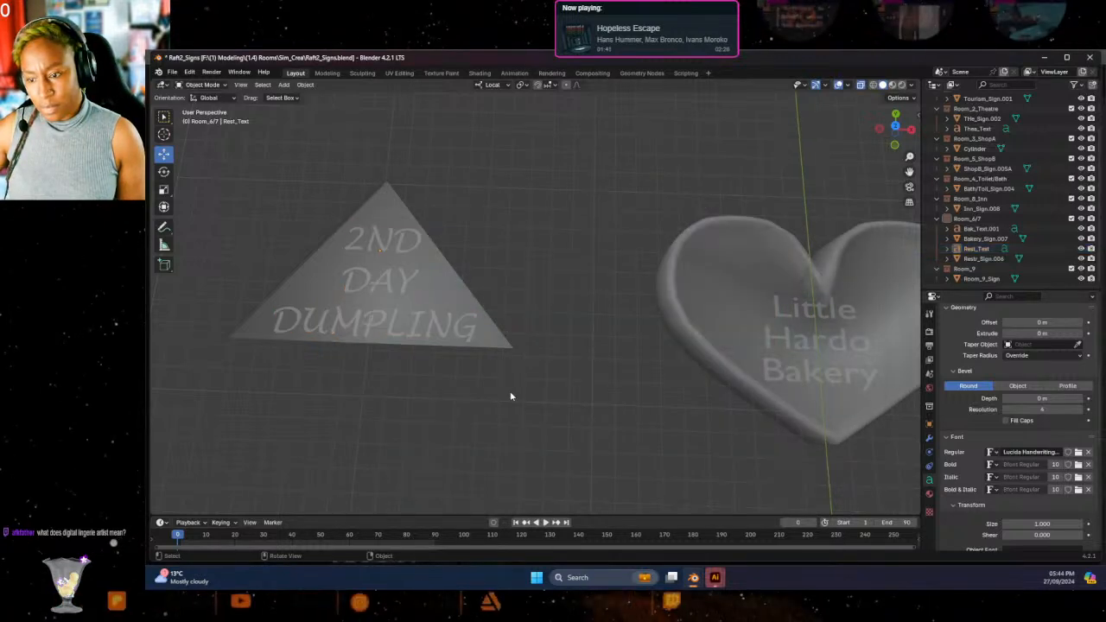
Move Rest_Text about 0.13 m along Y towards the tip of the triangular sign.
click(383, 286)
click(377, 277)
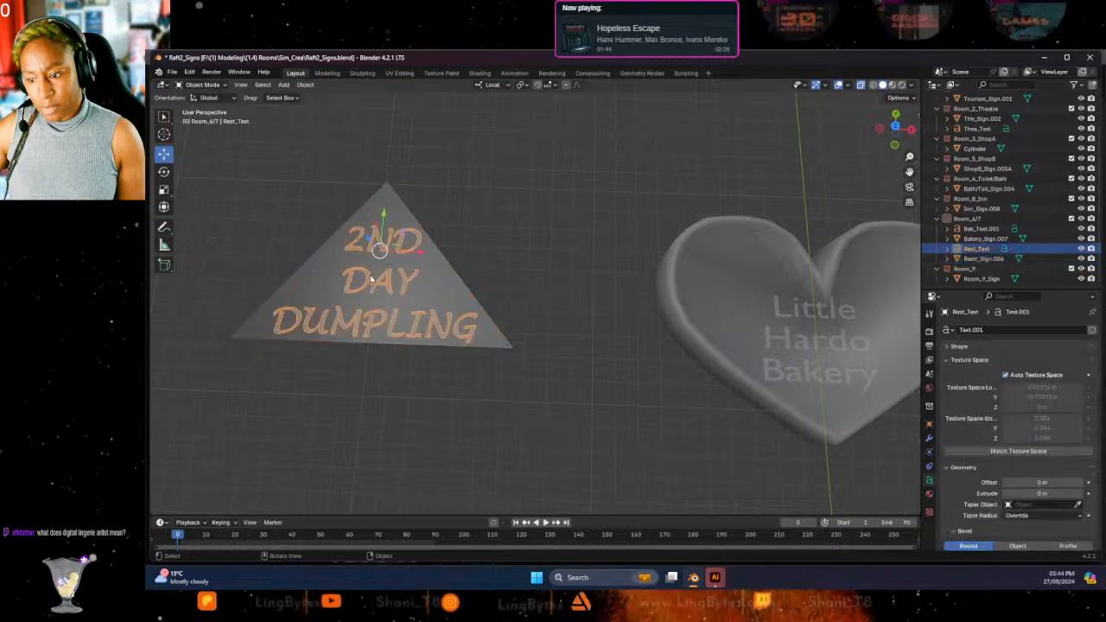
drag(367, 241, 384, 209)
click(384, 209)
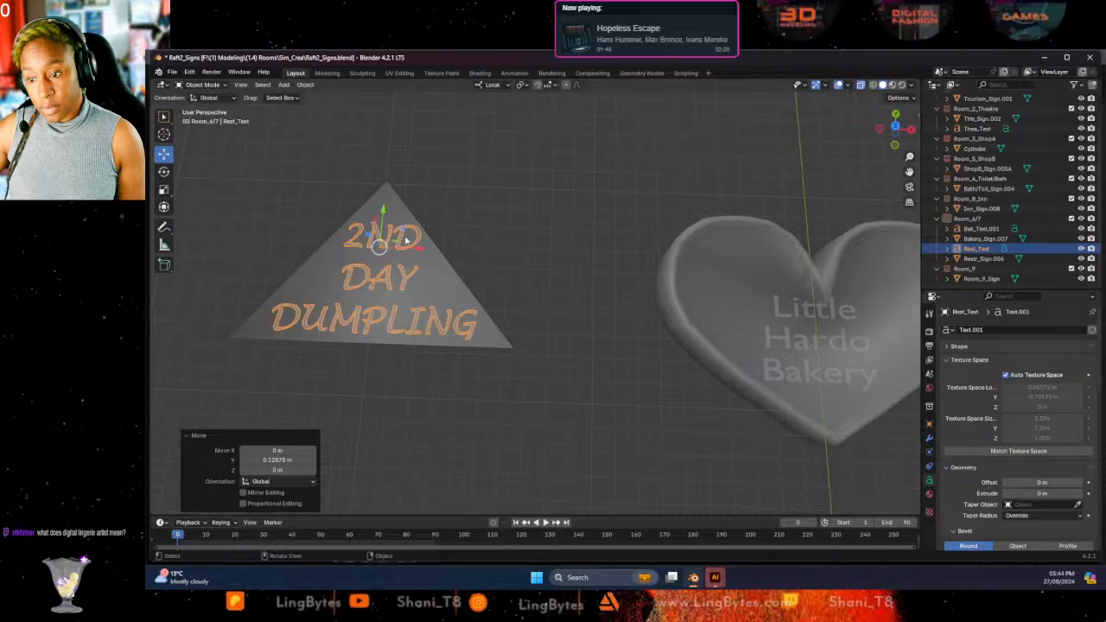
click(478, 270)
Raise Rest_Text about 0.26 m along Z above the face of the triangular sign.
middle_drag(496, 281, 414, 265)
click(414, 264)
click(415, 268)
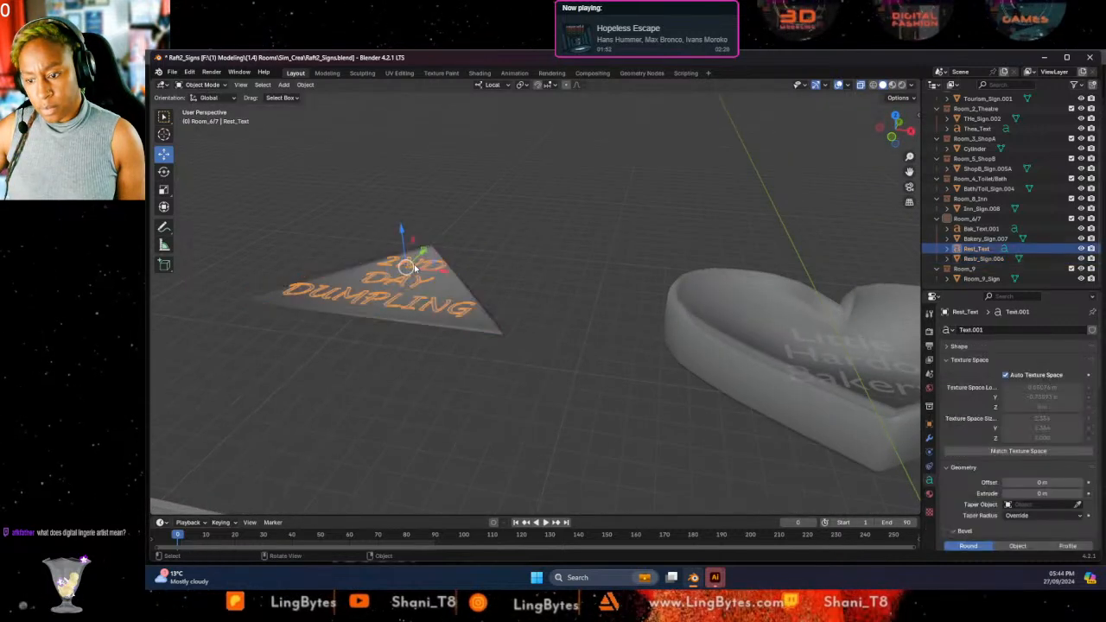
drag(401, 234, 404, 214)
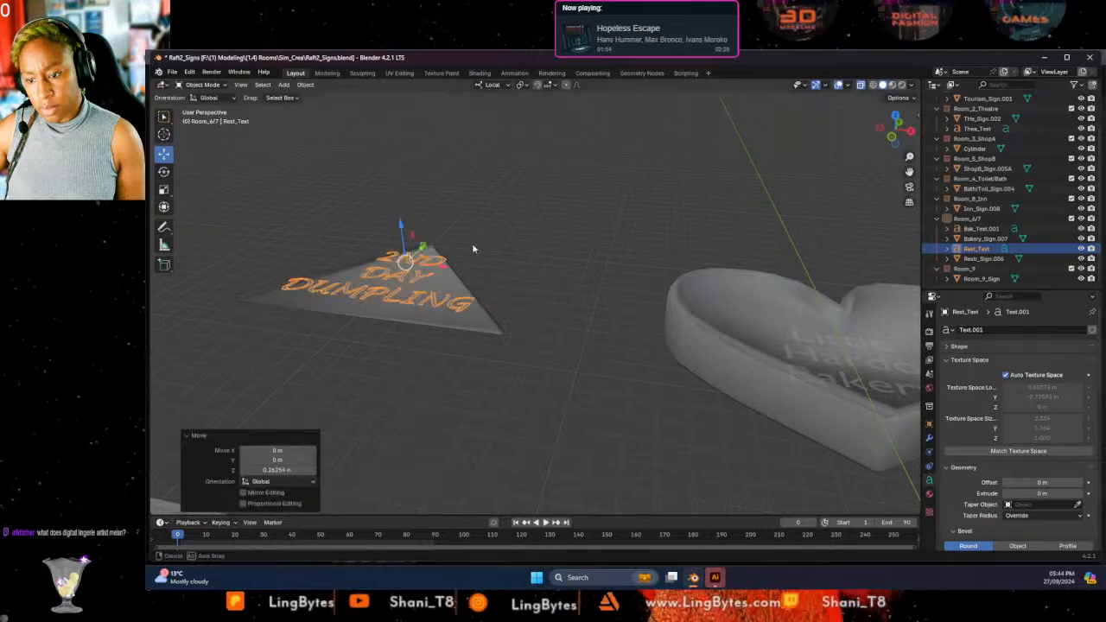
middle_drag(472, 242, 508, 324)
mouse_move(446, 292)
middle_down()
mouse_move(380, 178)
mouse_move(457, 240)
mouse_move(432, 272)
mouse_move(441, 275)
middle_up()
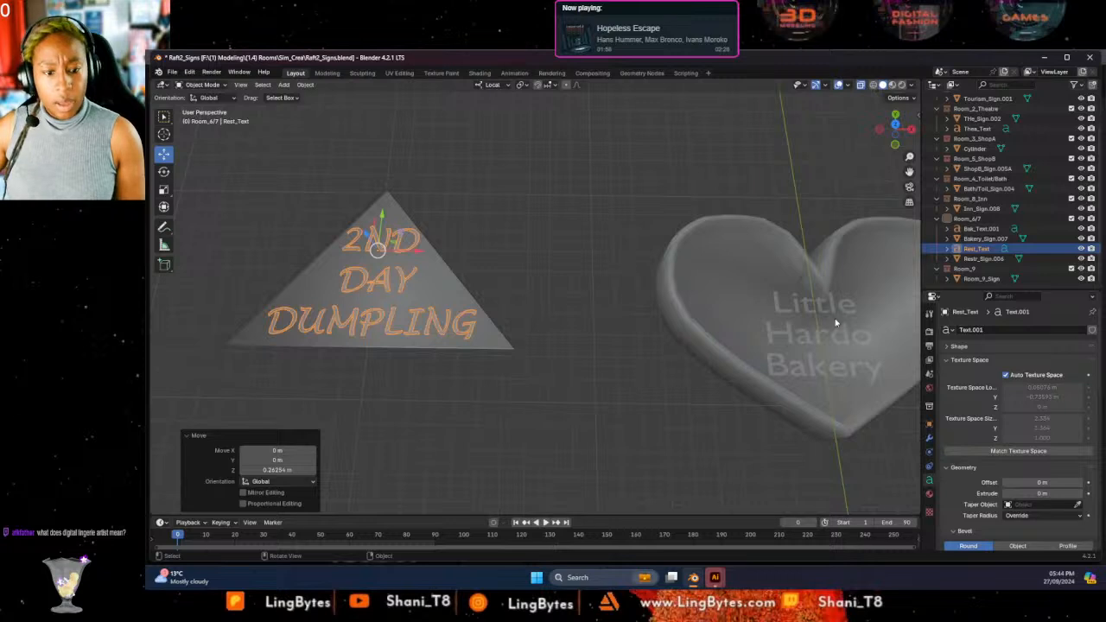
Select the "Little Hardo Bakery" text on the heart sign and open the file browser for its regular font.
click(835, 314)
click(835, 313)
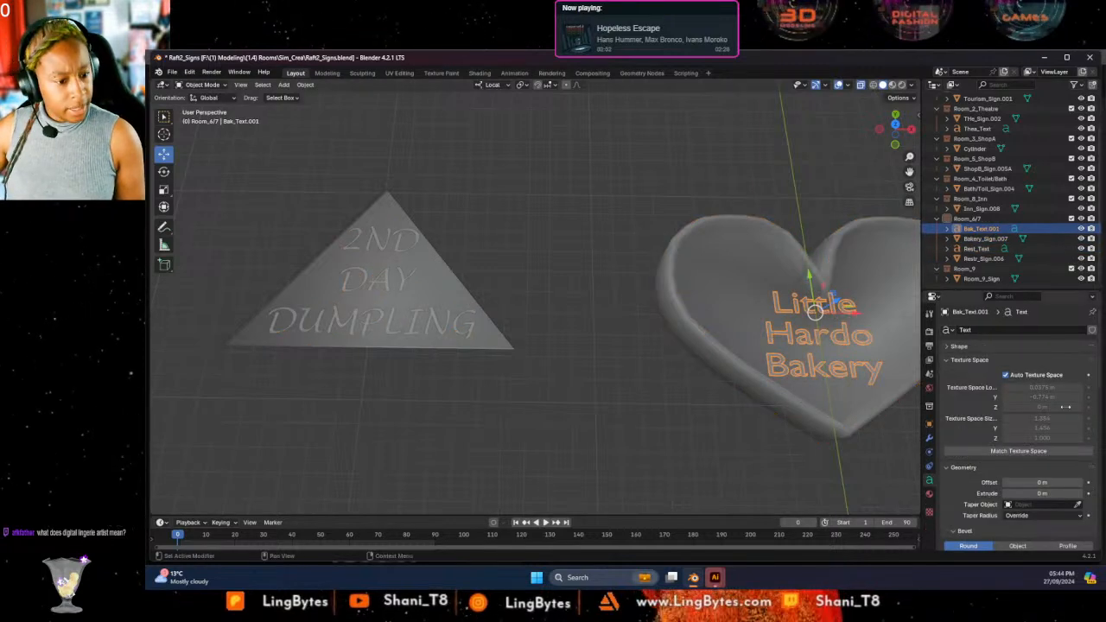
scroll(1085, 415, down, 3)
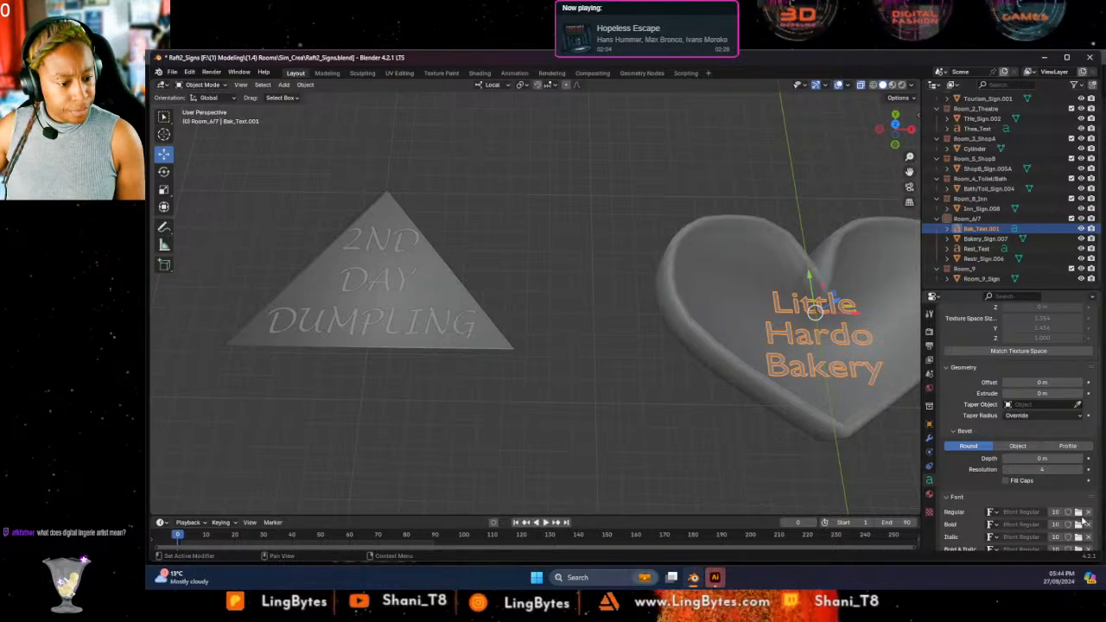
click(1078, 513)
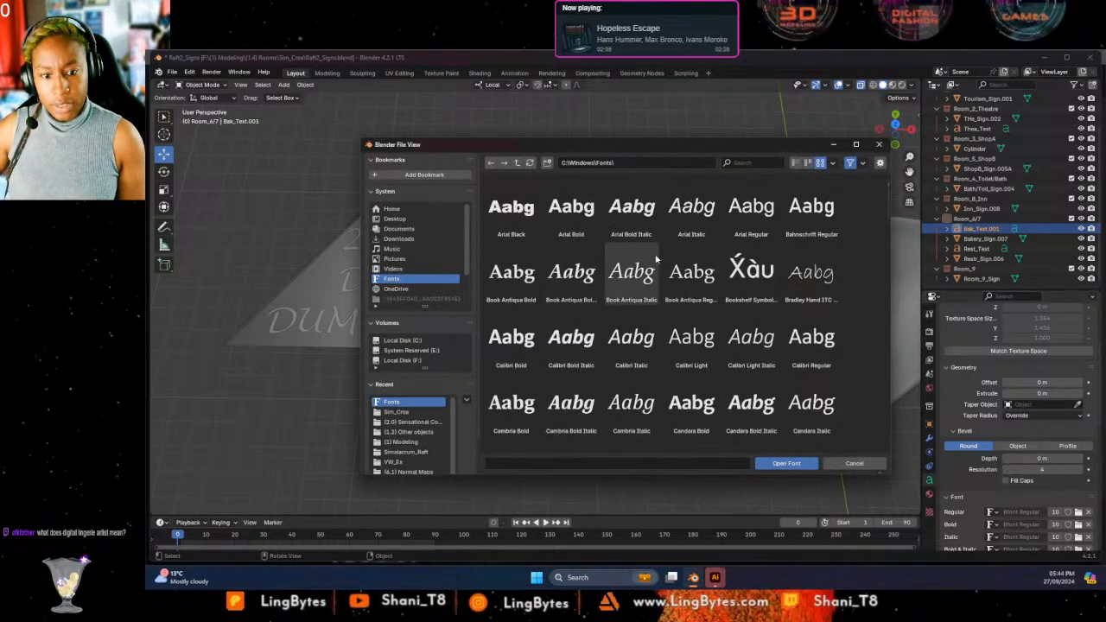
Set the regular font of the "Little Hardo Bakery" text on the heart sign to Juice ITC Regular.
scroll(727, 314, down, 5)
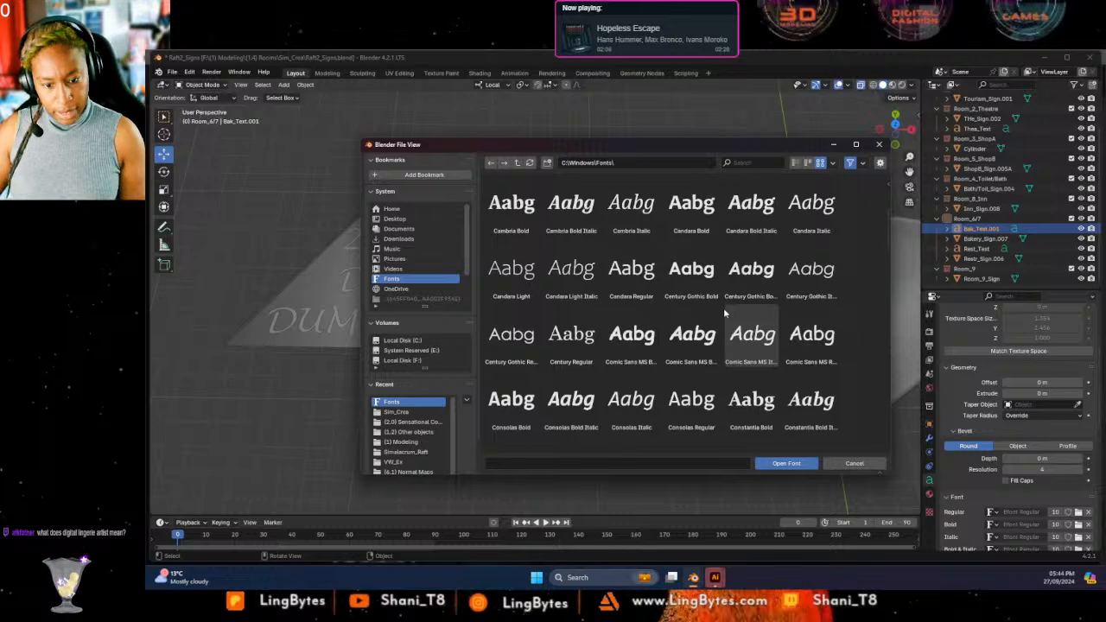
scroll(723, 319, down, 10)
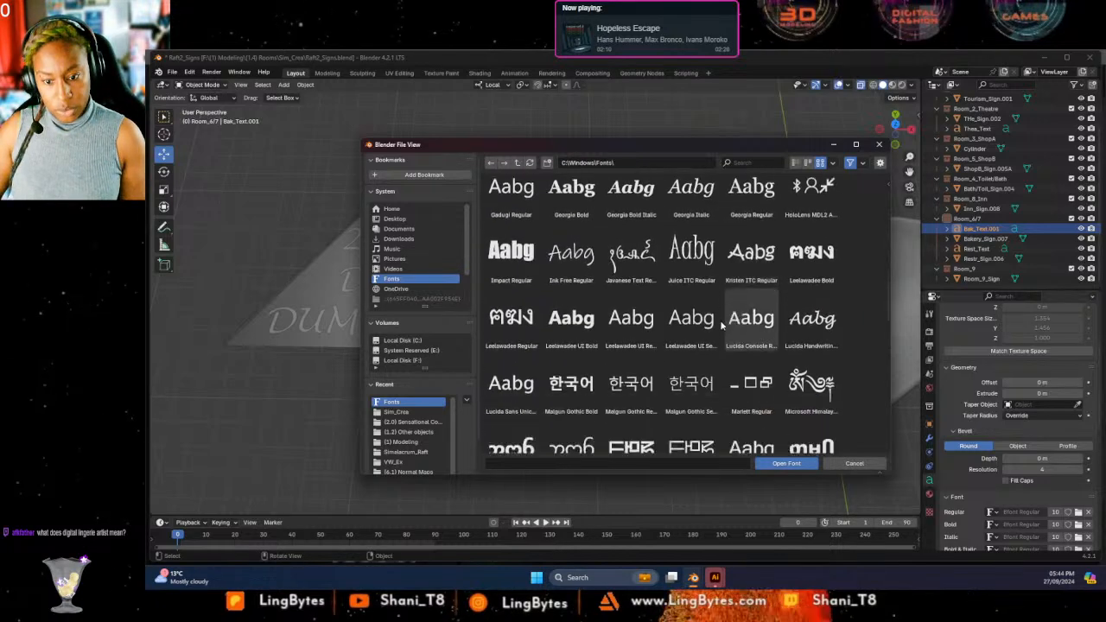
scroll(713, 331, down, 8)
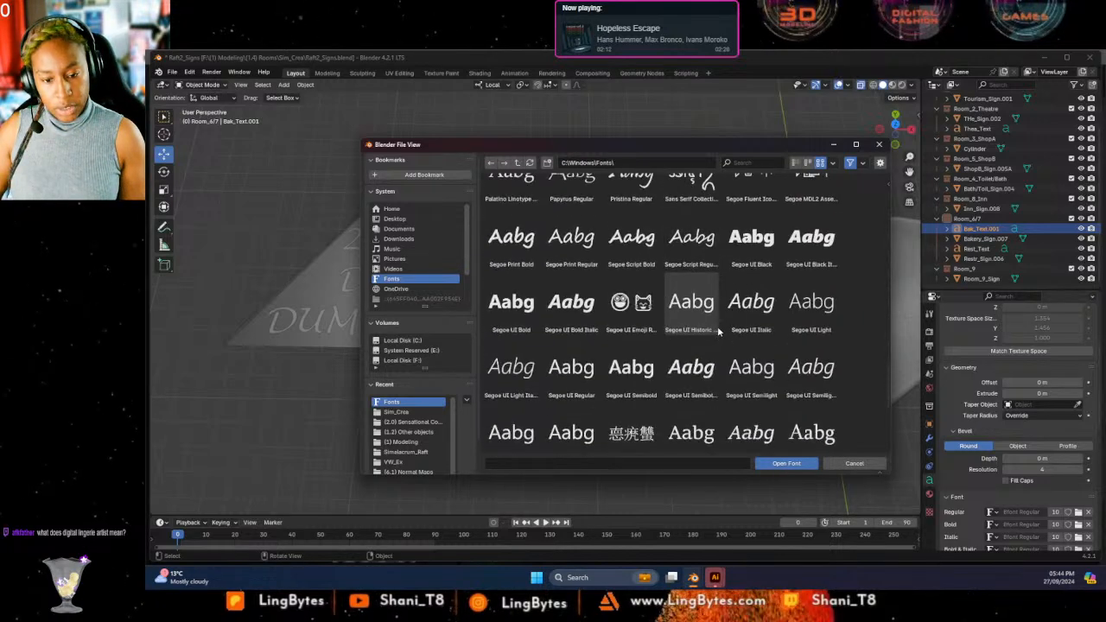
scroll(718, 326, down, 6)
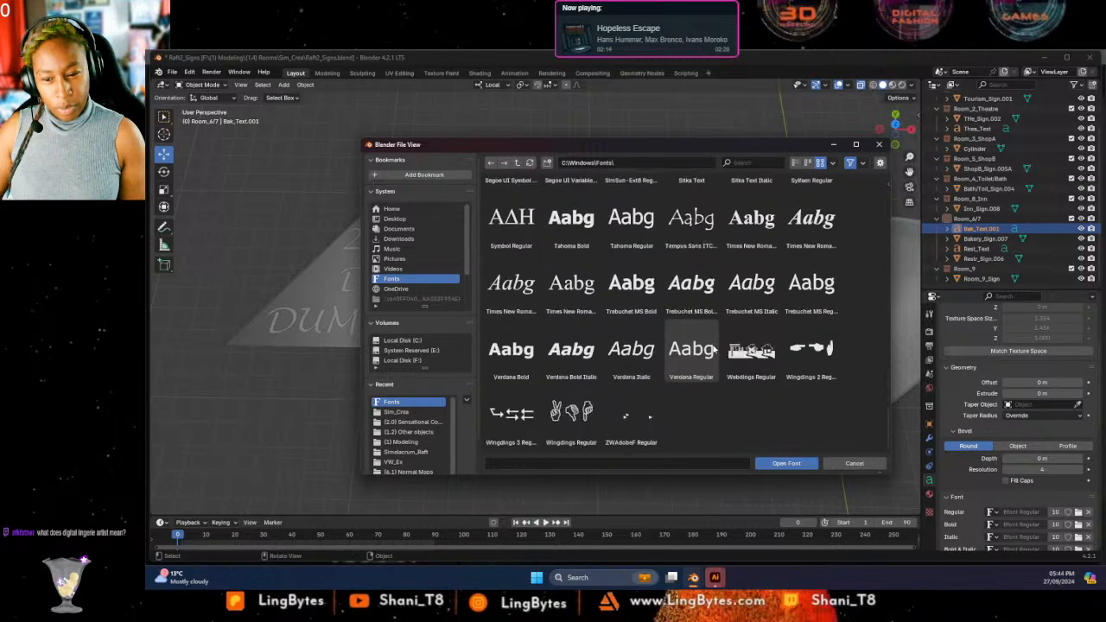
scroll(692, 337, up, 12)
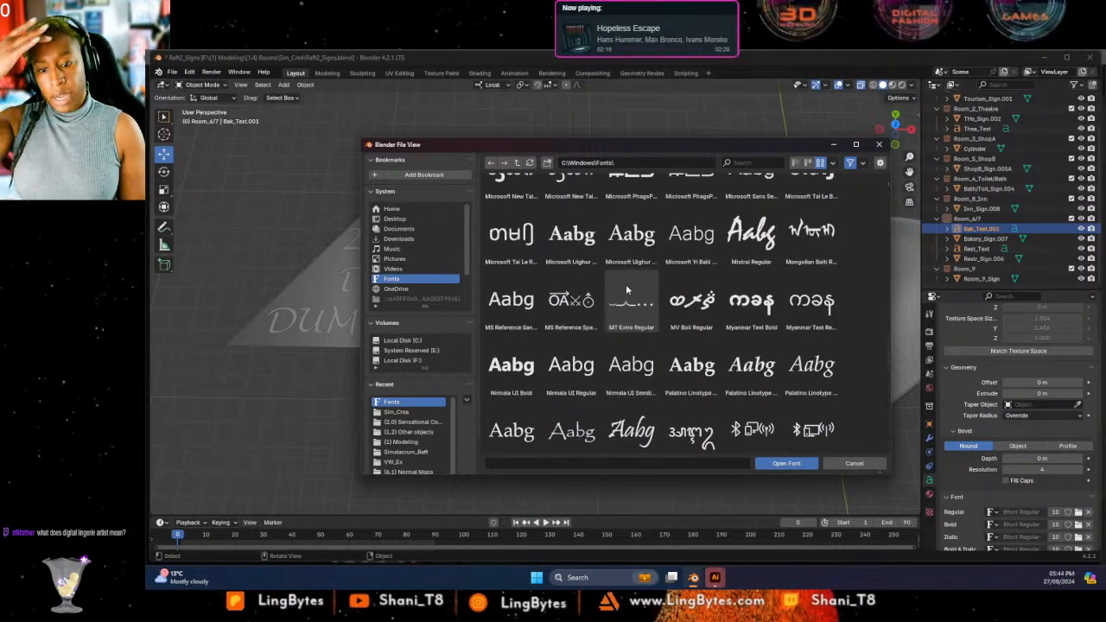
scroll(657, 260, up, 10)
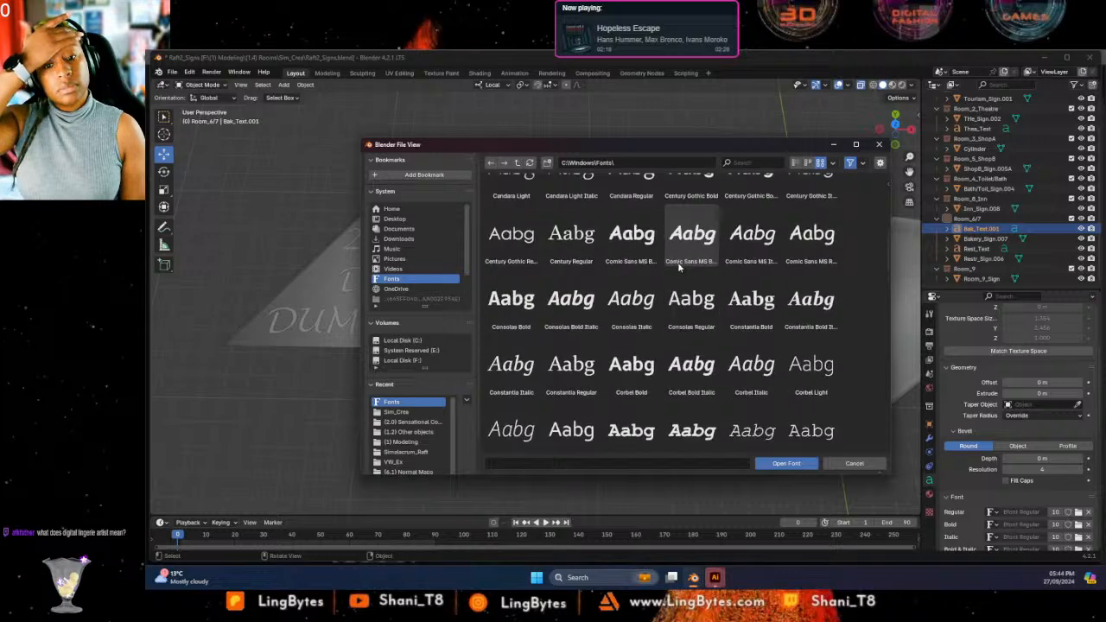
scroll(700, 294, up, 4)
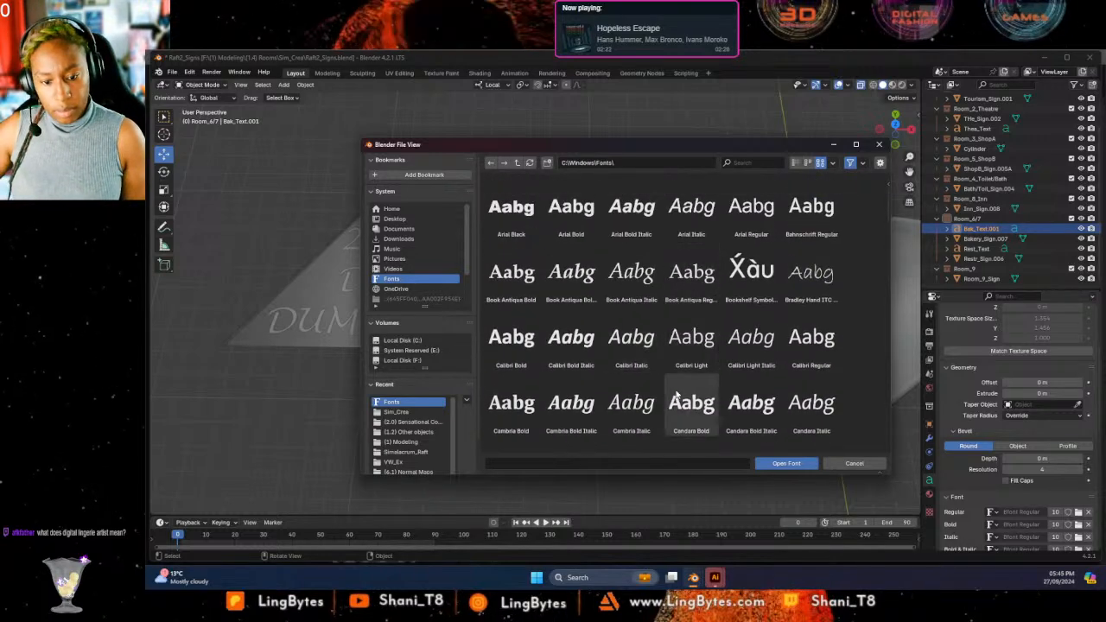
scroll(677, 394, down, 1)
scroll(678, 394, down, 2)
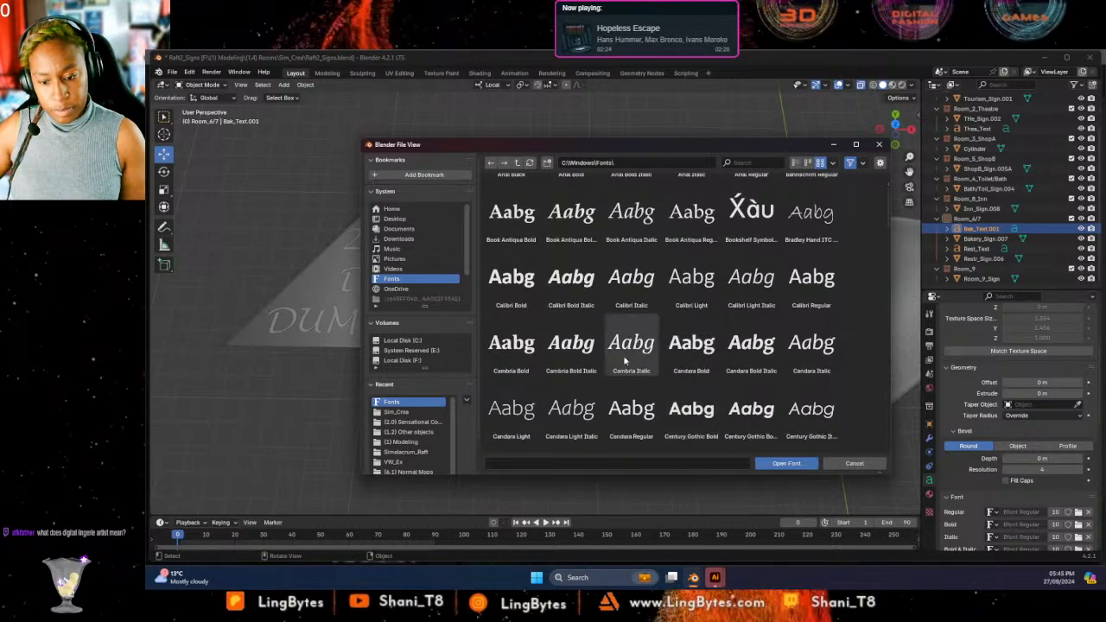
scroll(625, 361, down, 3)
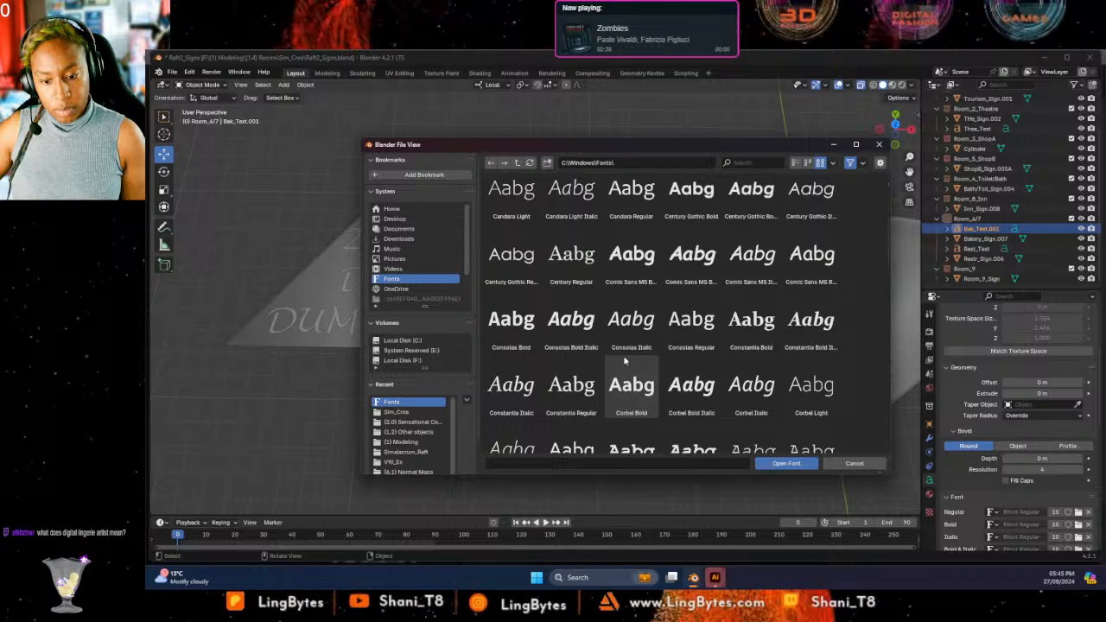
scroll(624, 361, down, 3)
scroll(624, 361, down, 3)
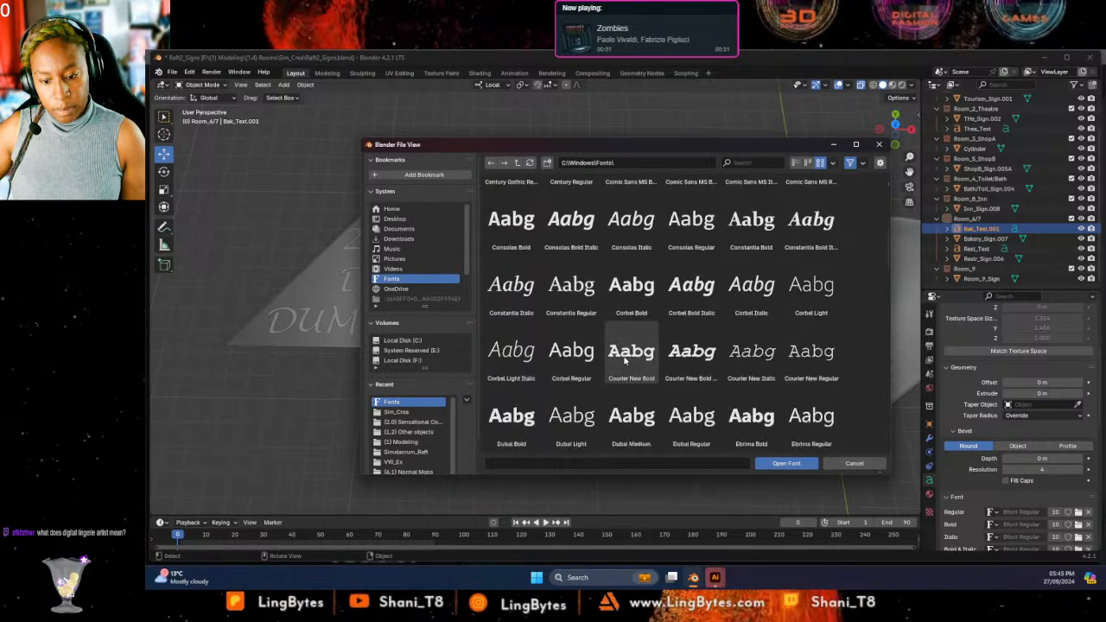
scroll(625, 362, down, 2)
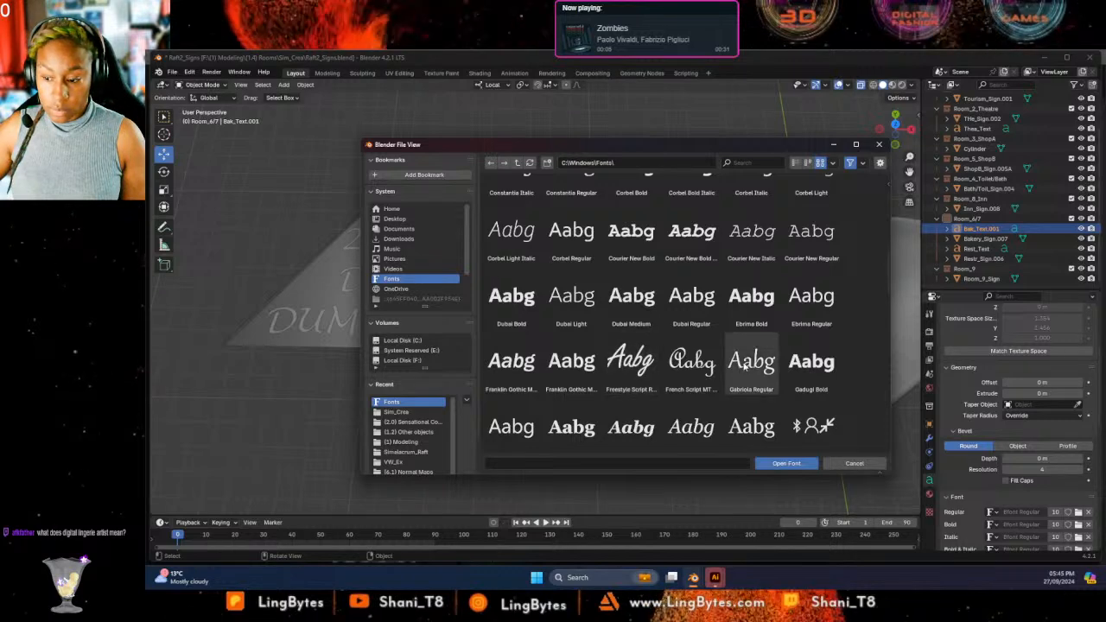
scroll(745, 366, down, 1)
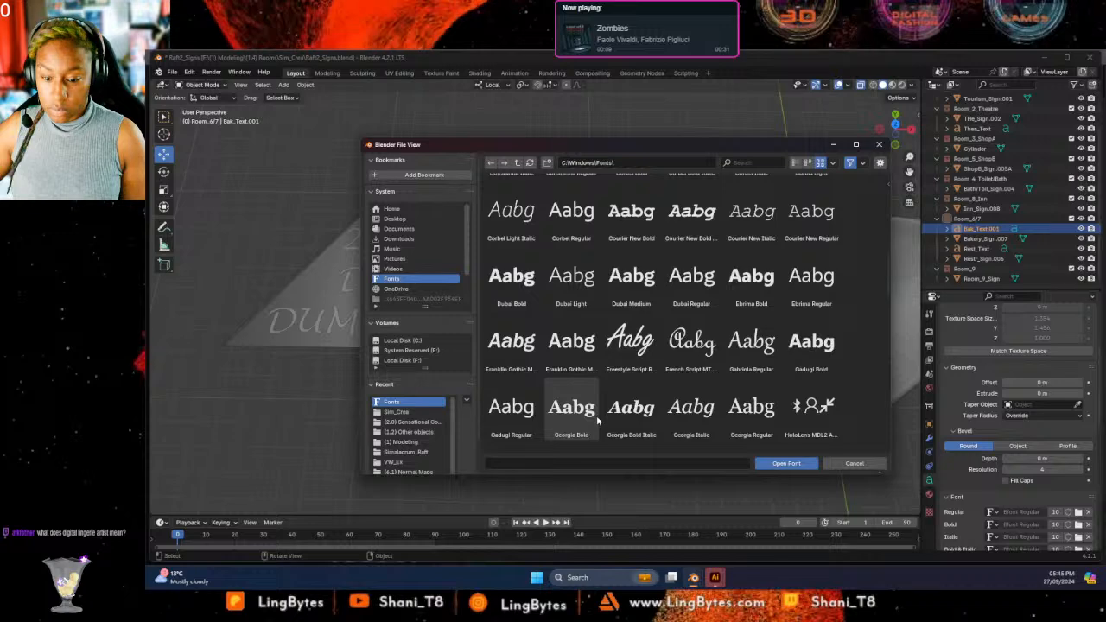
scroll(597, 419, down, 1)
scroll(605, 411, down, 1)
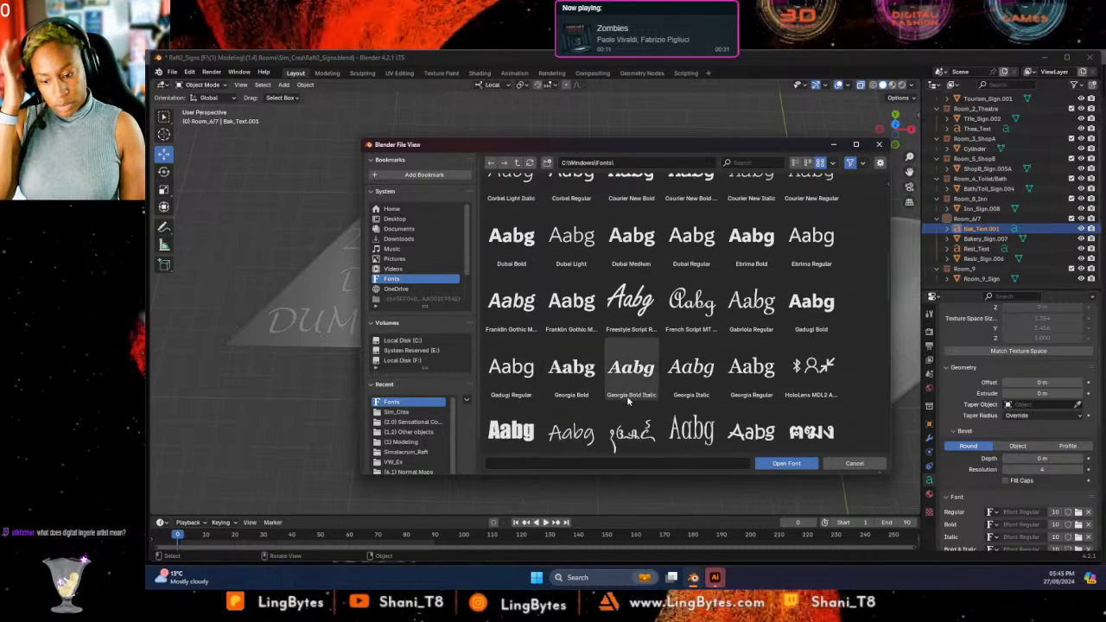
scroll(624, 399, down, 2)
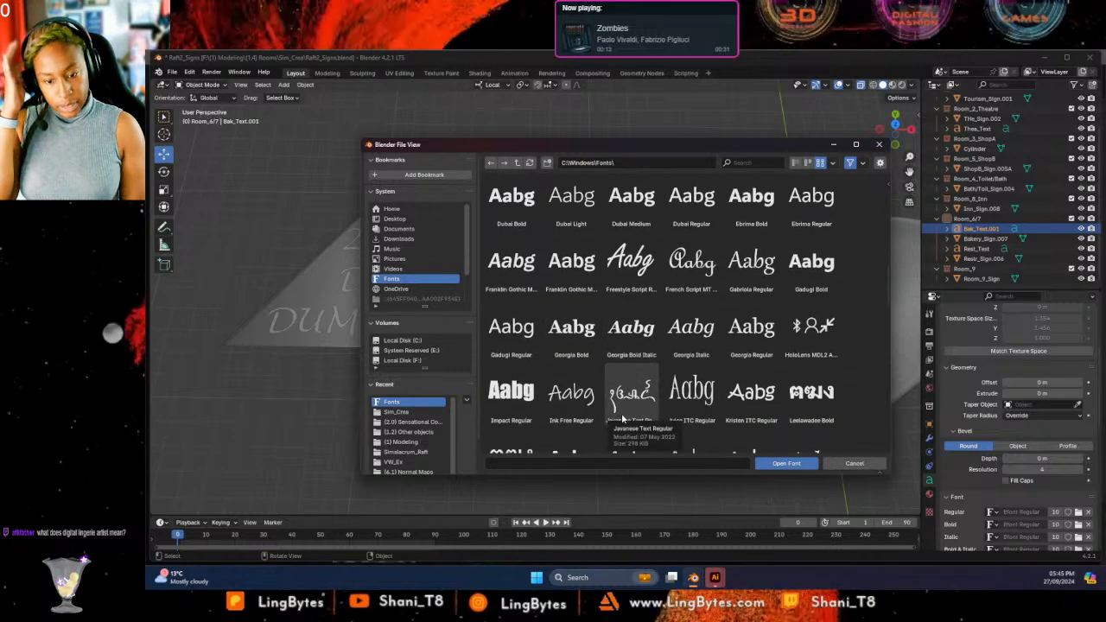
double_click(696, 389)
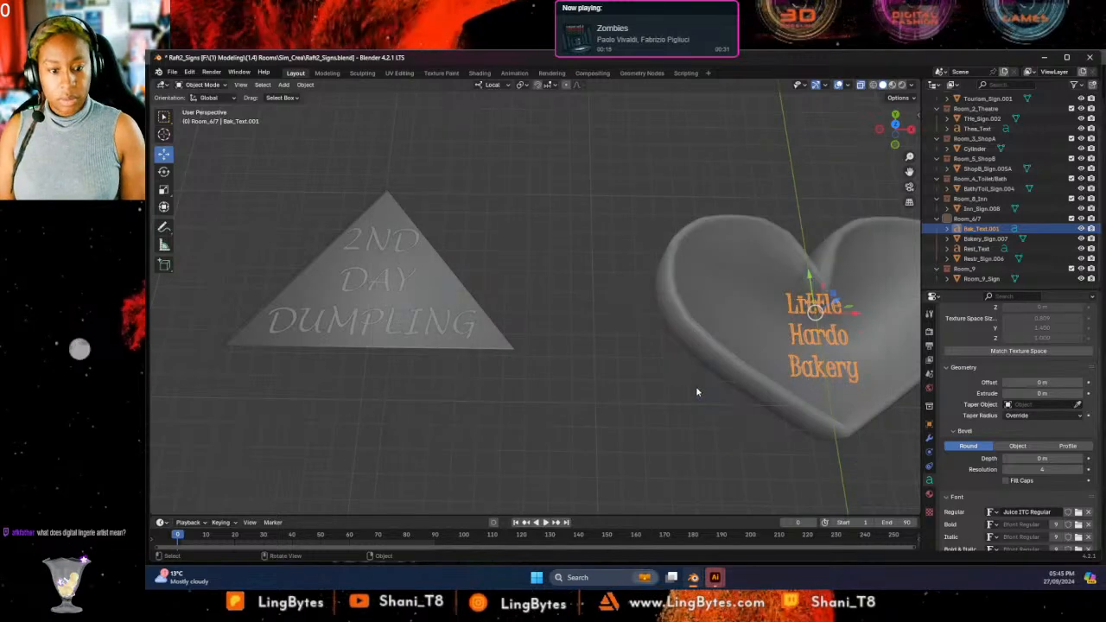
Select Thea_Text on the theatre sign, look through the available regular fonts, and close the font browser without choosing one.
scroll(836, 345, down, 7)
middle_drag(767, 370, 617, 442)
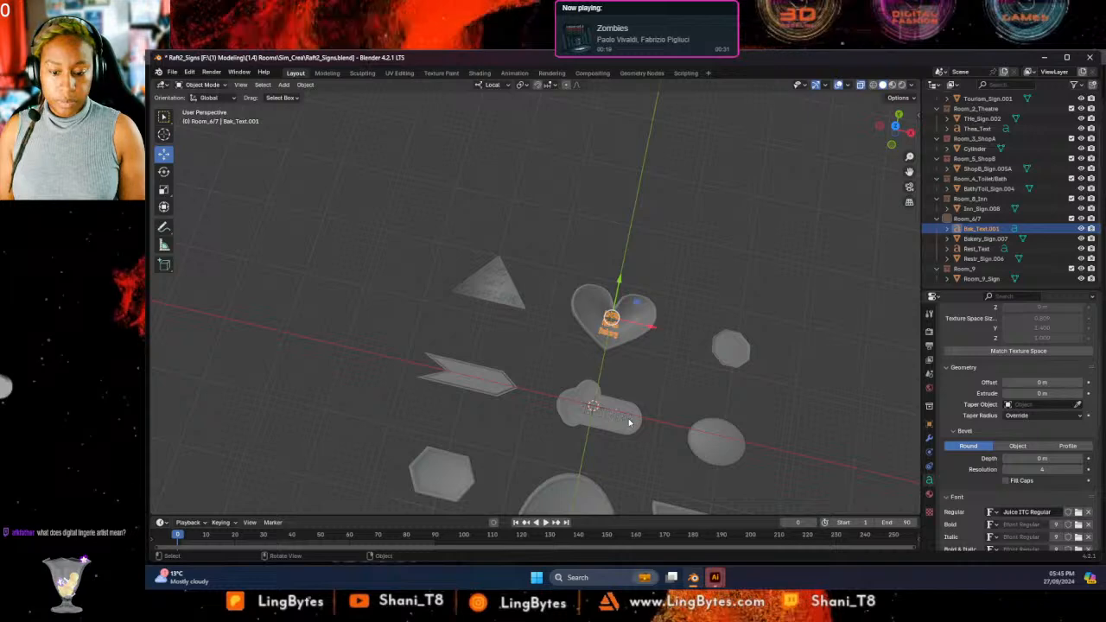
click(629, 422)
click(1079, 513)
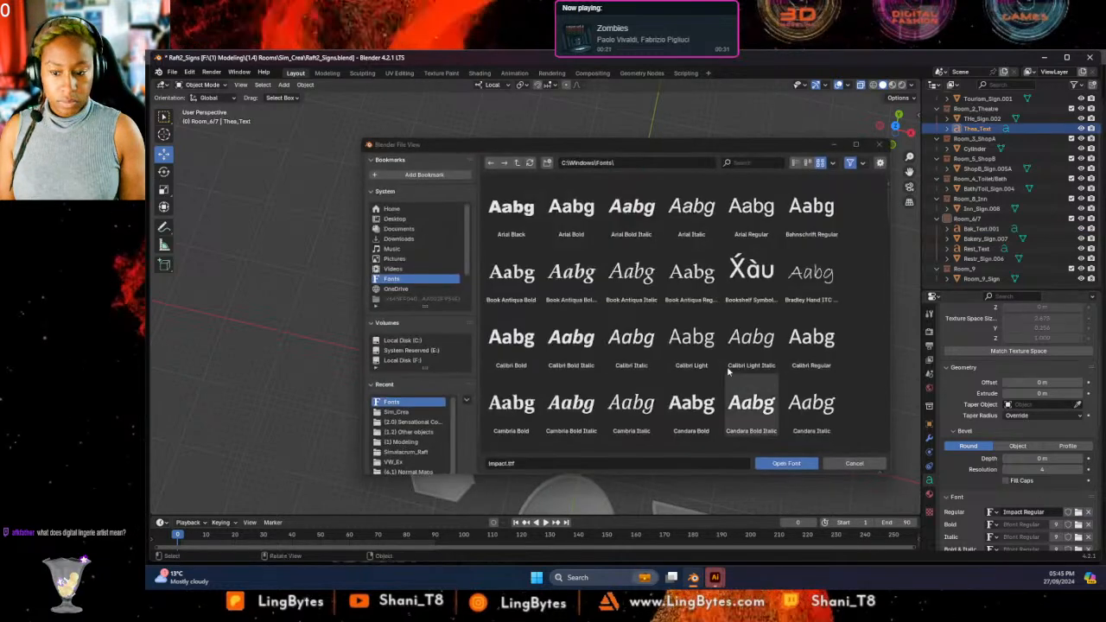
scroll(586, 277, down, 3)
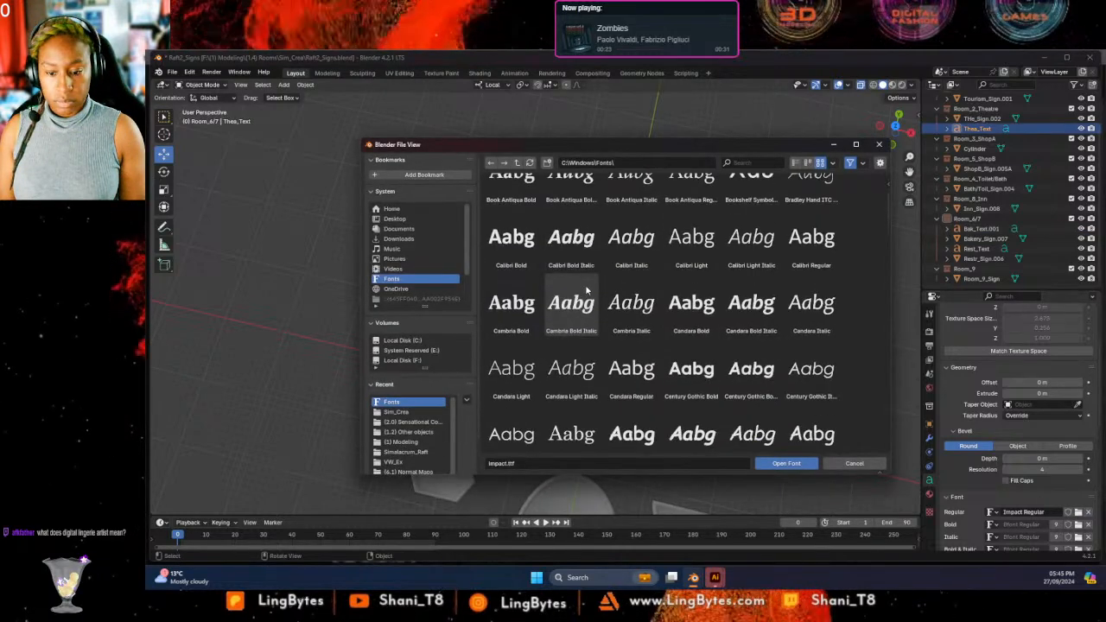
scroll(588, 299, down, 10)
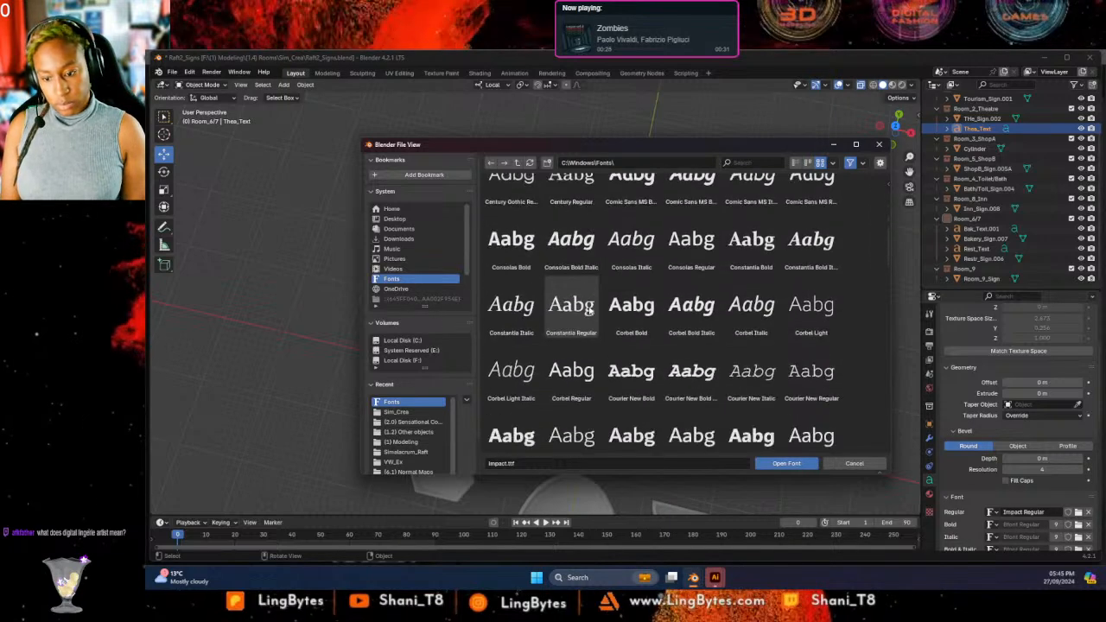
scroll(590, 309, down, 4)
scroll(589, 310, down, 2)
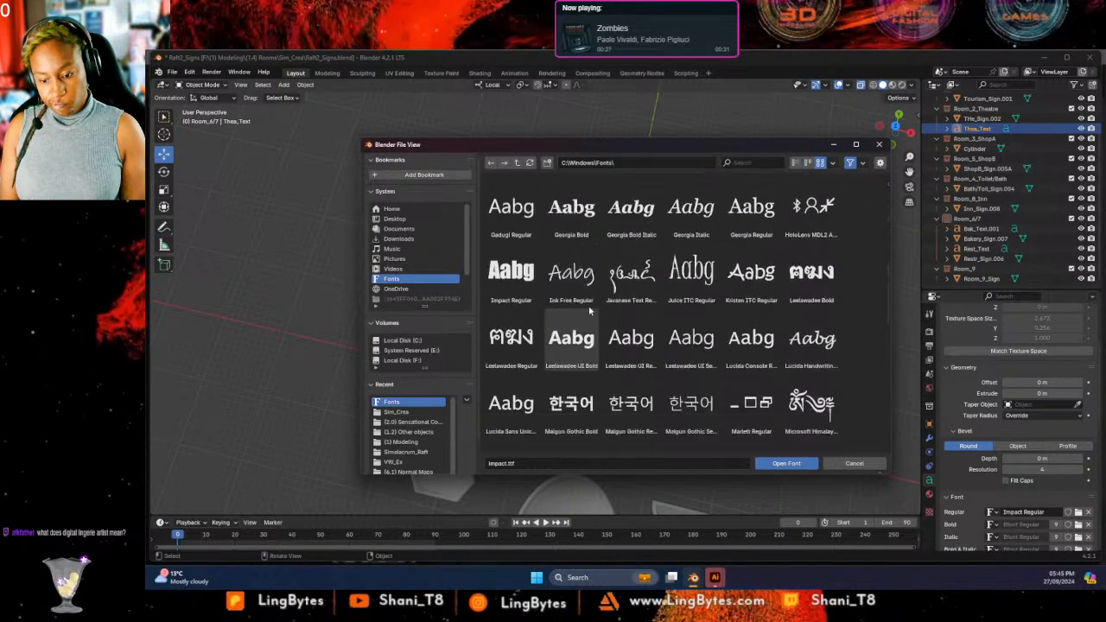
scroll(589, 309, down, 15)
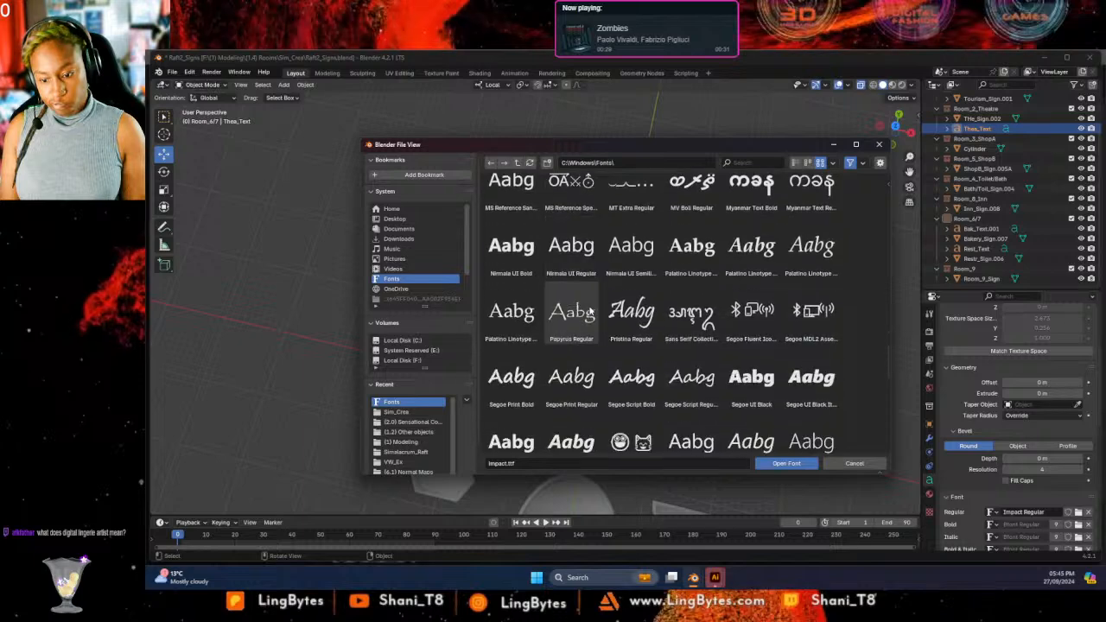
scroll(589, 310, down, 6)
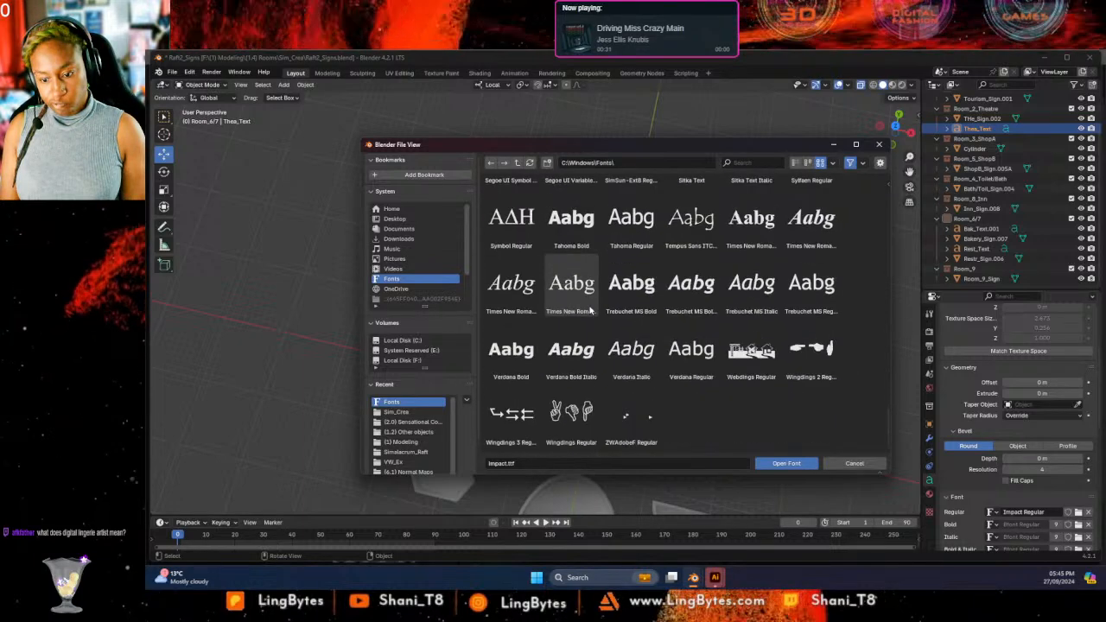
click(297, 350)
click(880, 144)
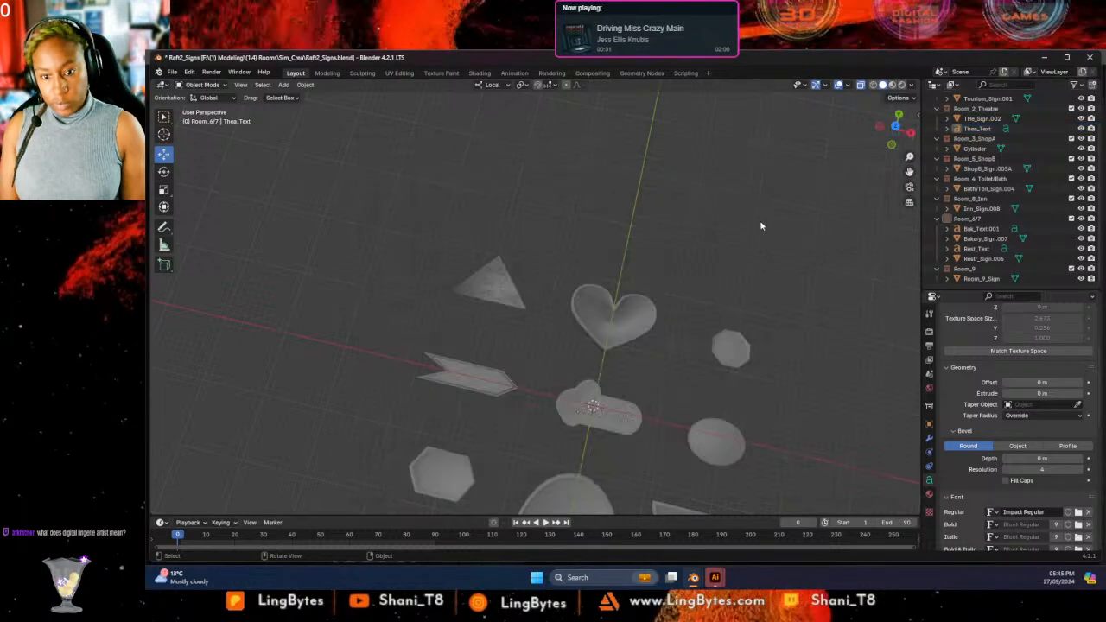
Check the signs in material preview and return the viewport to solid shading.
middle_drag(757, 257, 782, 220)
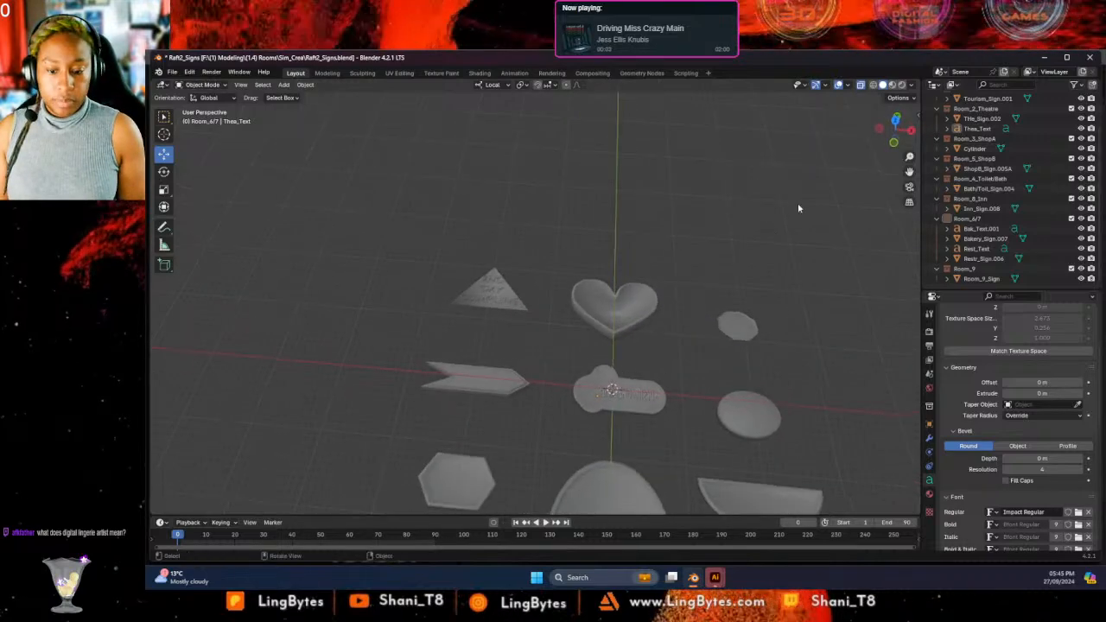
click(893, 86)
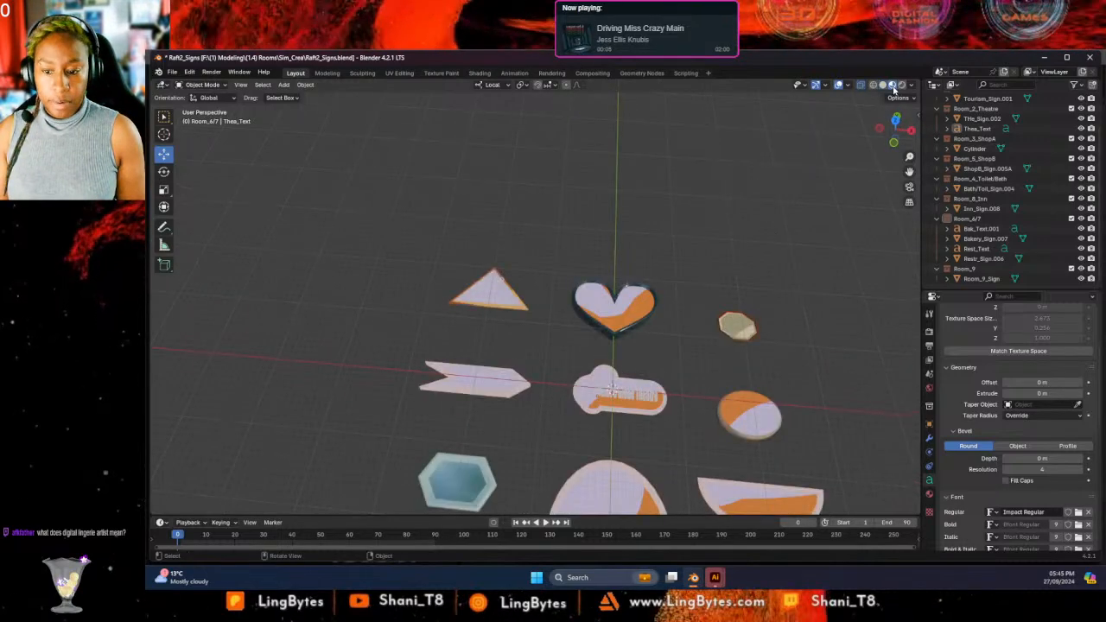
click(882, 85)
Adjust the "Little Hardo Bakery" text's height along Z on the heart sign, finally lowering it about 0.28 m.
scroll(764, 302, up, 4)
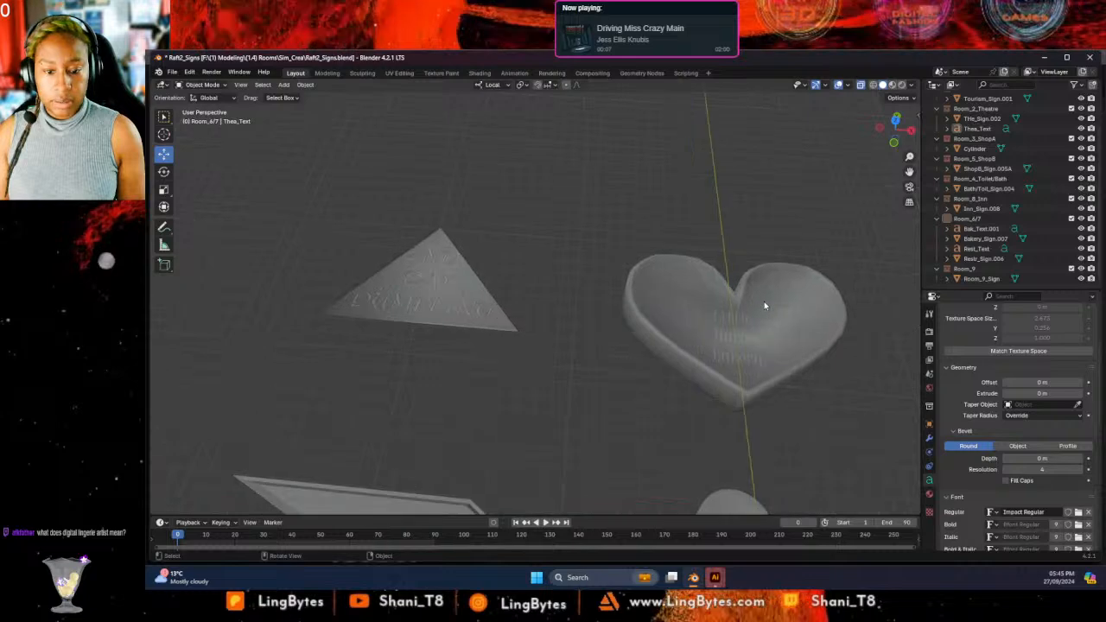
click(733, 312)
click(733, 312)
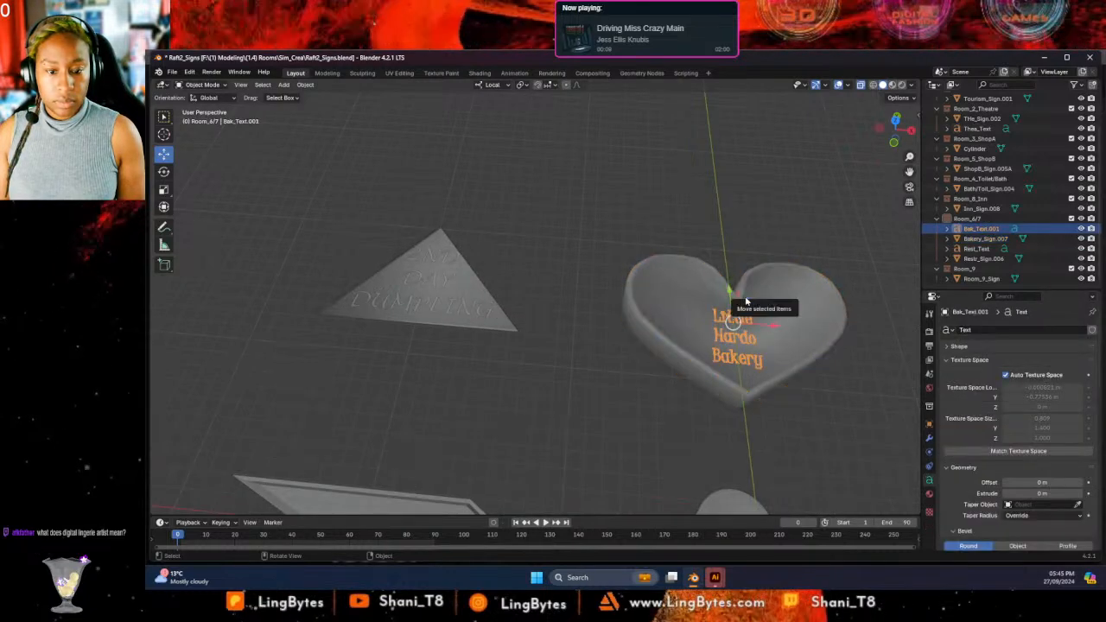
key(g)
key(z)
click(601, 395)
middle_drag(601, 395, 660, 260)
drag(661, 251, 661, 256)
middle_drag(373, 302, 416, 354)
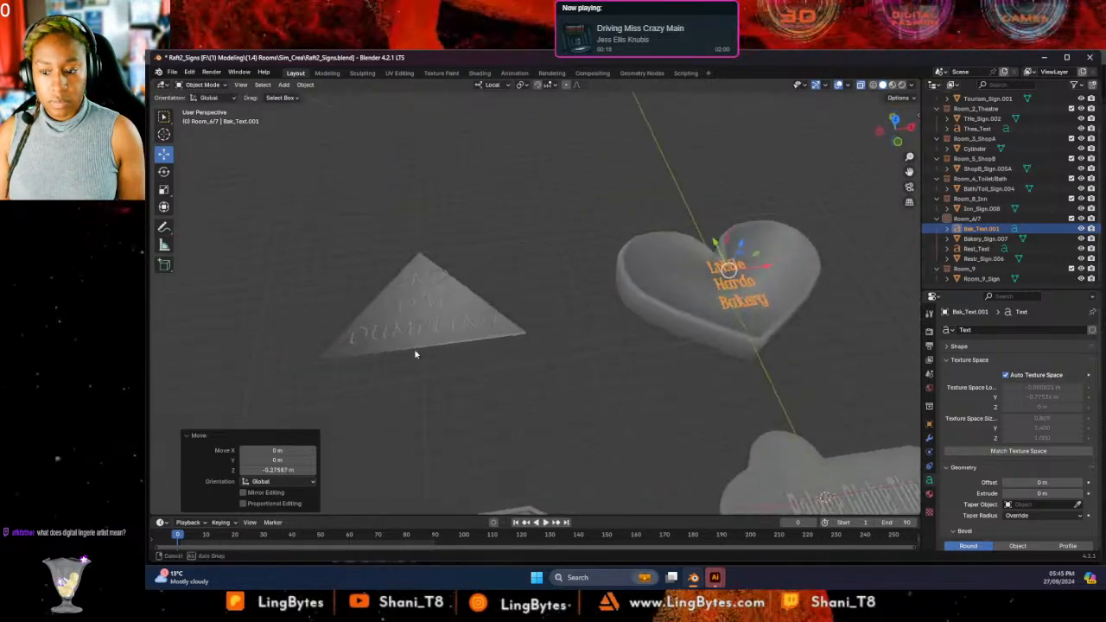
Open the bakery text's material properties and check the signs with their materials shown in the viewport.
scroll(415, 353, down, 4)
click(930, 496)
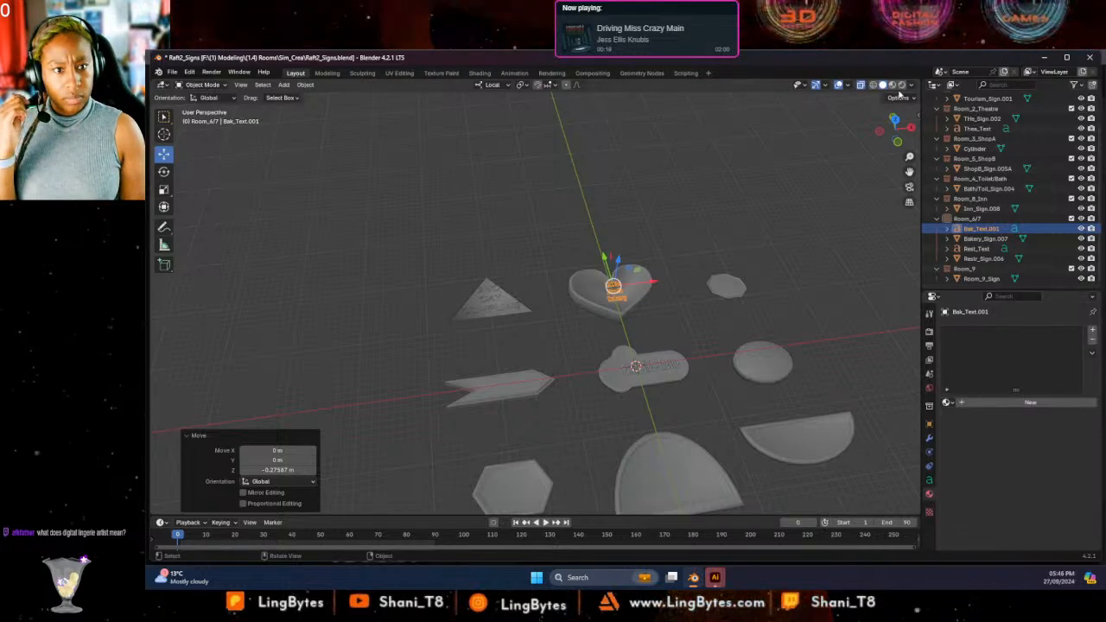
click(894, 87)
click(692, 321)
scroll(656, 341, up, 7)
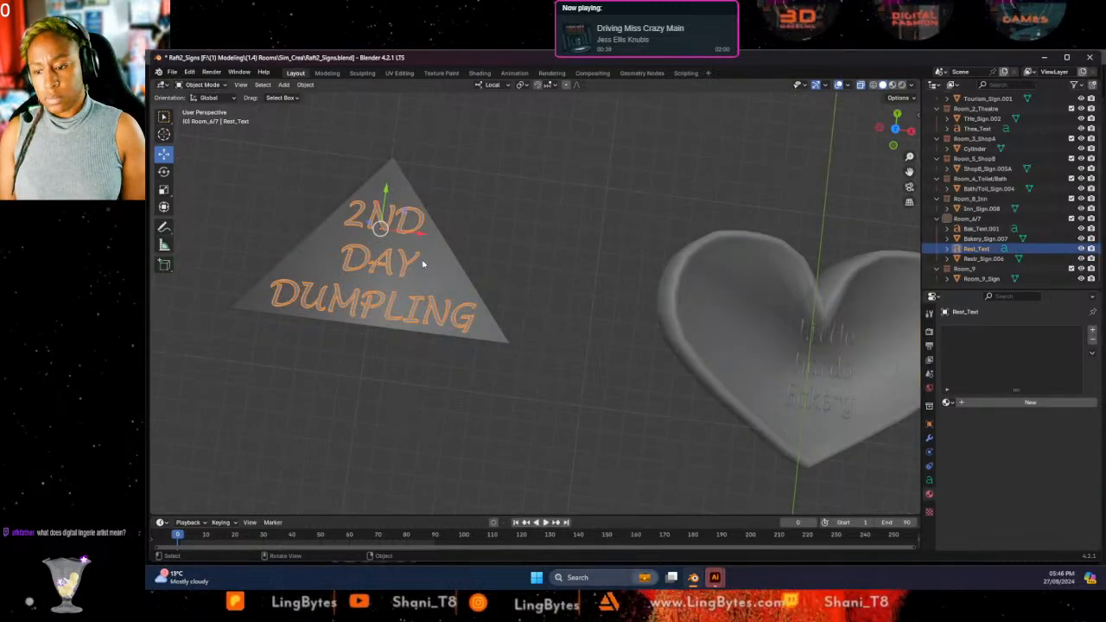
Close all open Adobe Illustrator windows and return to the Blender scene.
mouse_move(717, 581)
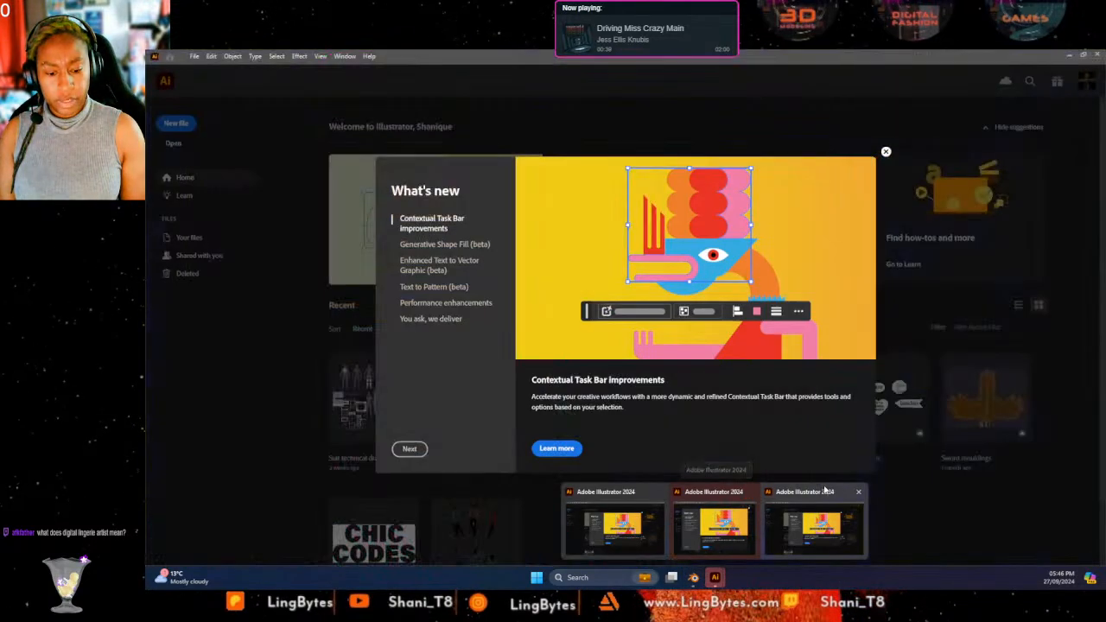
click(858, 492)
mouse_move(710, 560)
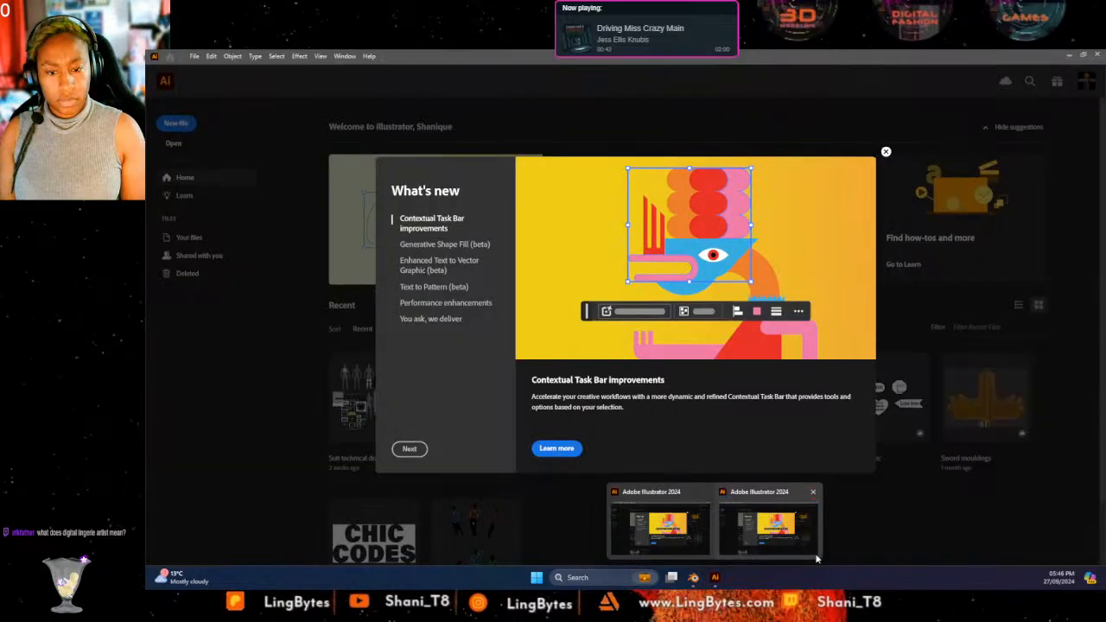
click(813, 491)
click(760, 491)
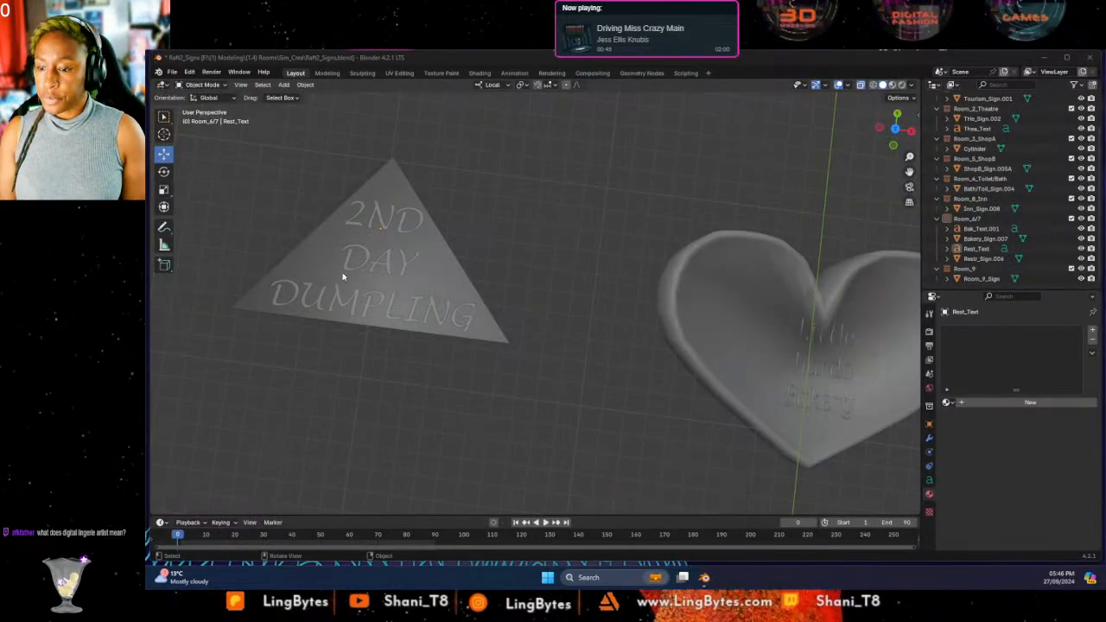
Scale the "2ND DAY DUMPLING" text on the triangular sign uniformly by a factor of 0.819.
click(421, 222)
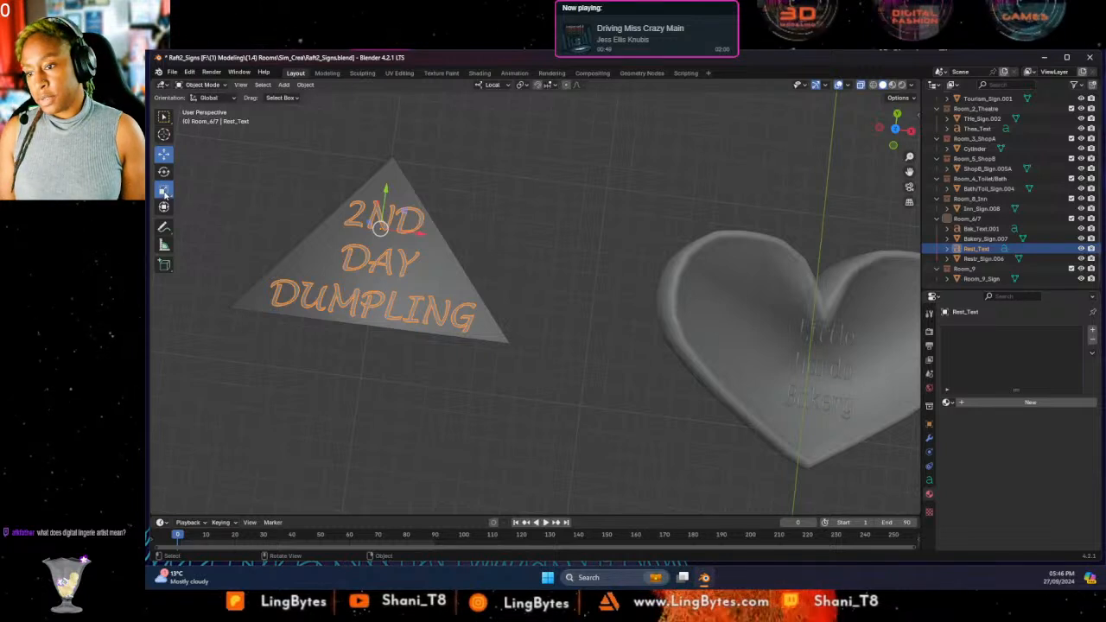
drag(419, 210, 412, 213)
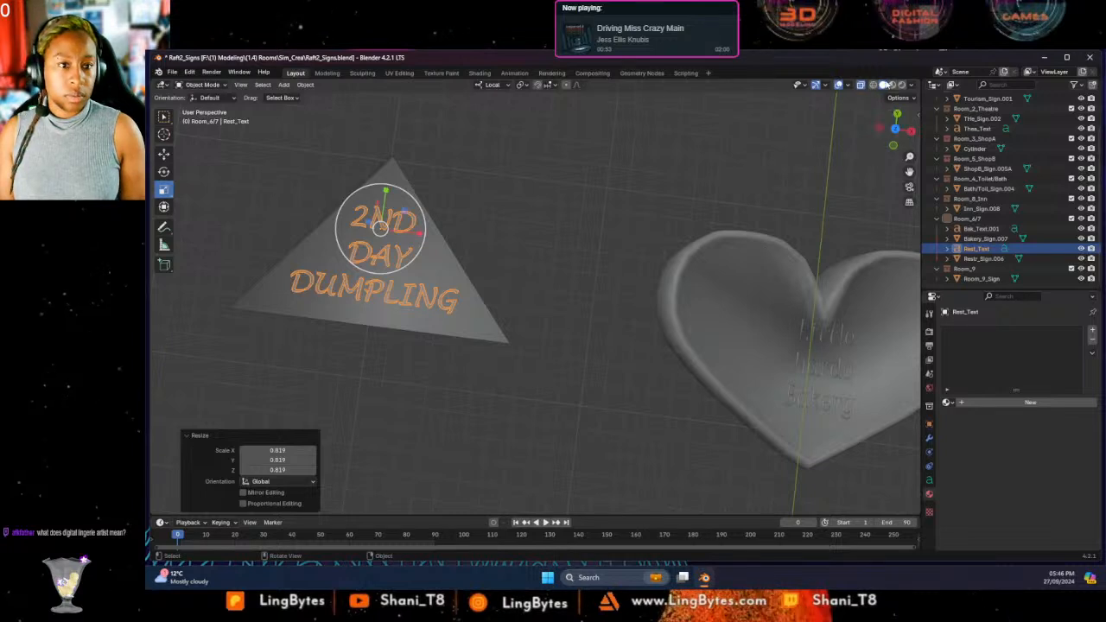
Add a new text object for the arrow-shaped tourism sign, with the Room_8_Inn collection active.
click(617, 242)
scroll(609, 271, down, 5)
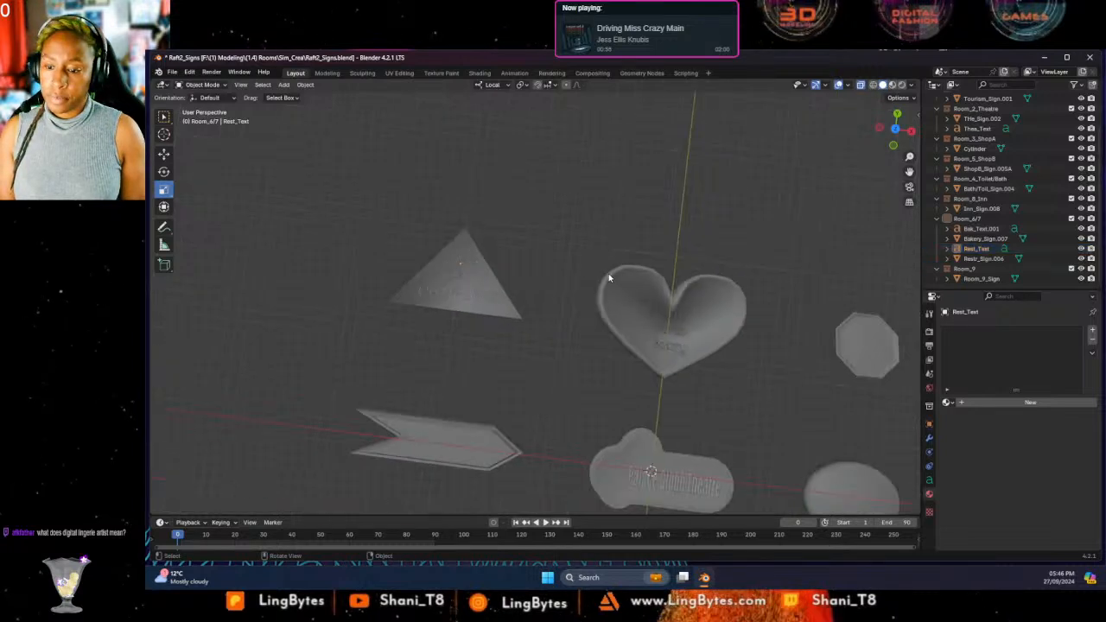
middle_drag(653, 346, 622, 266)
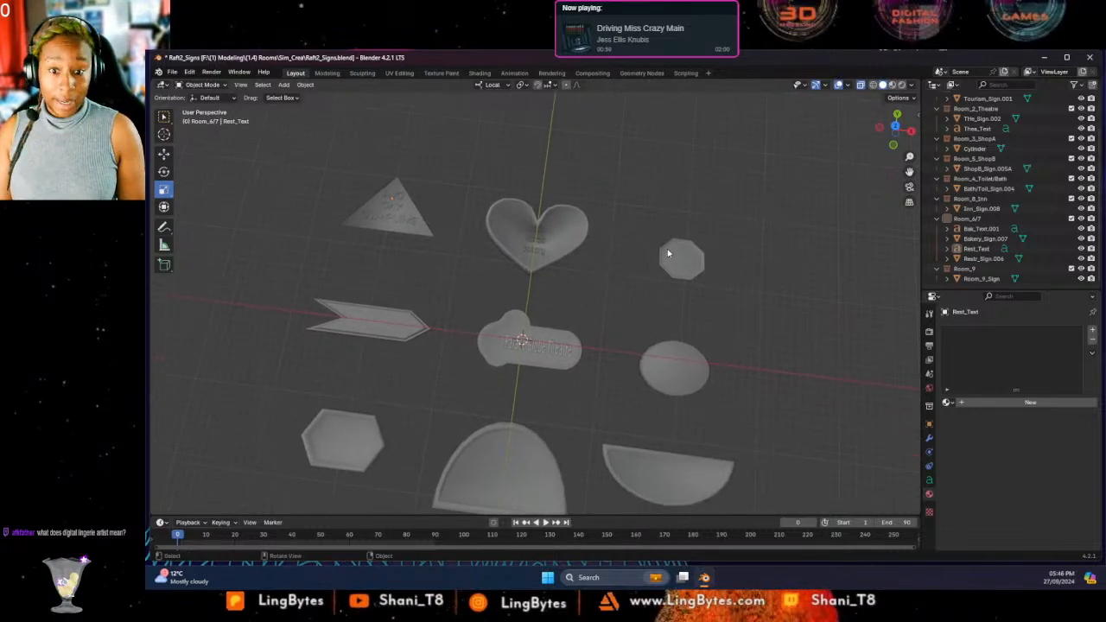
click(970, 200)
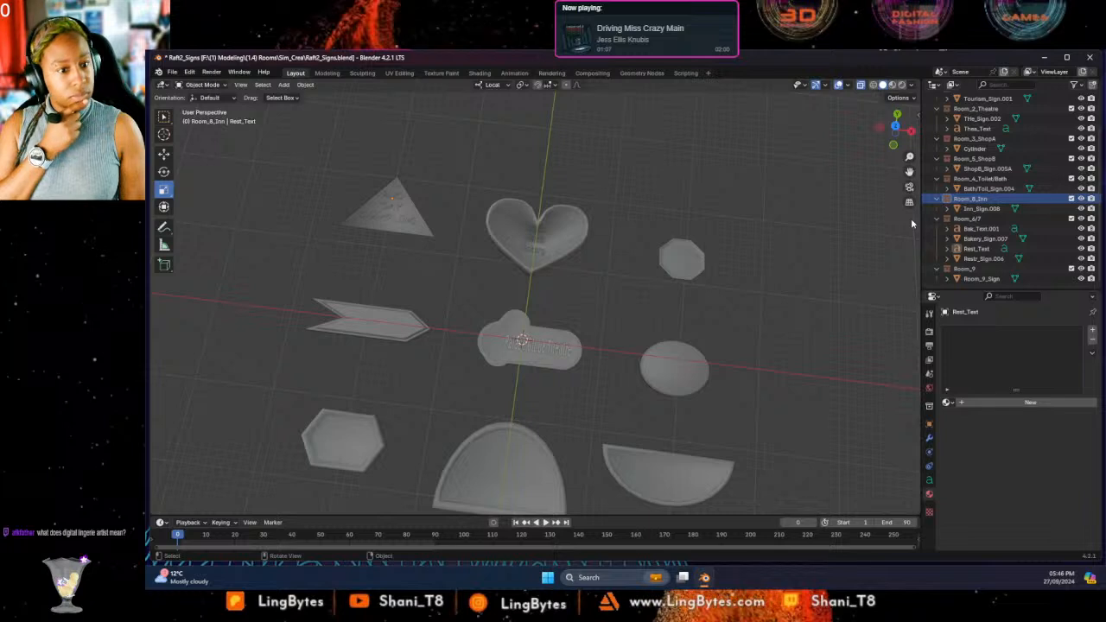
click(420, 330)
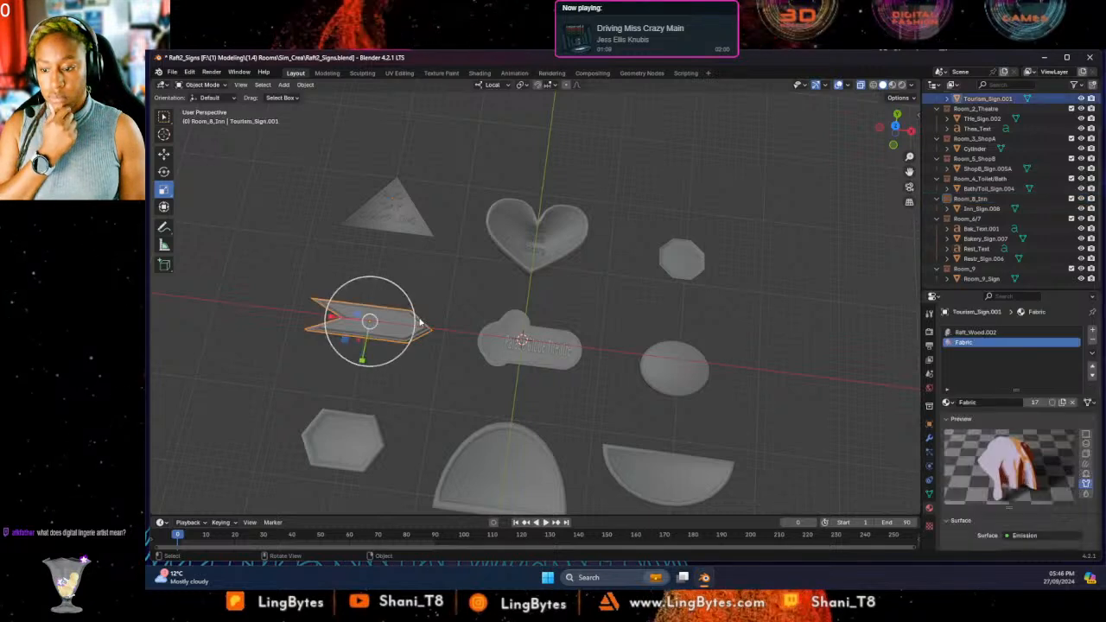
scroll(994, 225, up, 2)
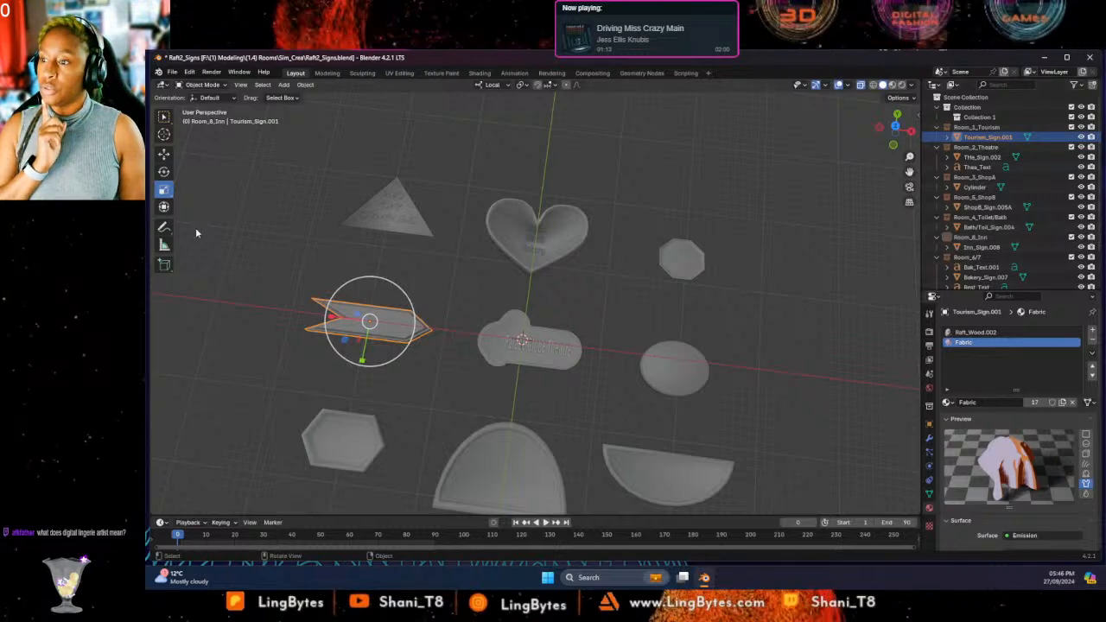
click(284, 85)
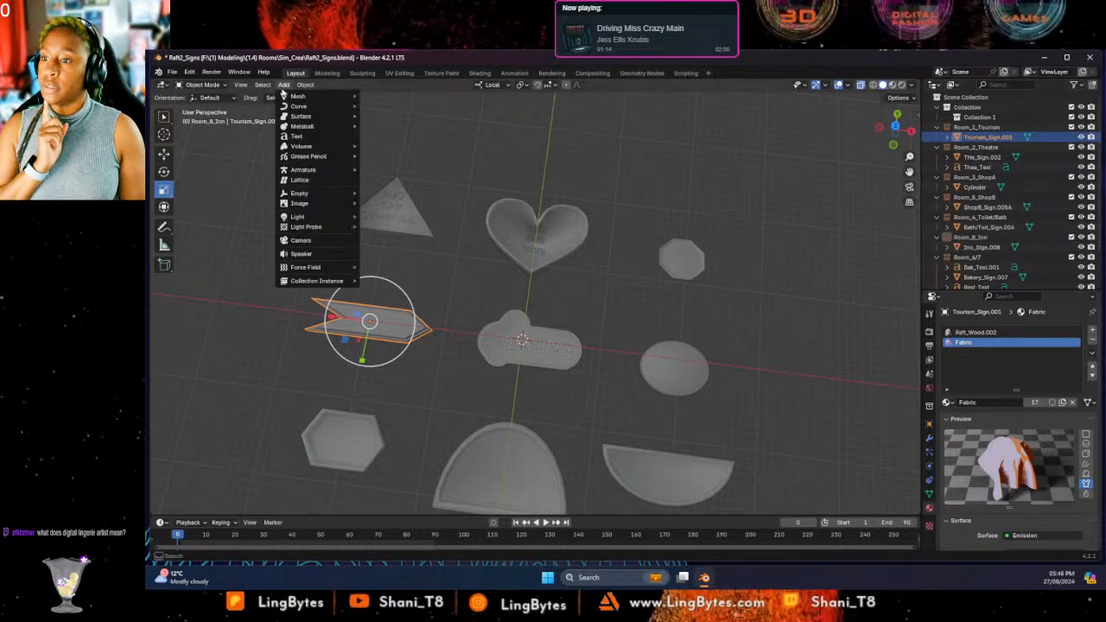
click(298, 137)
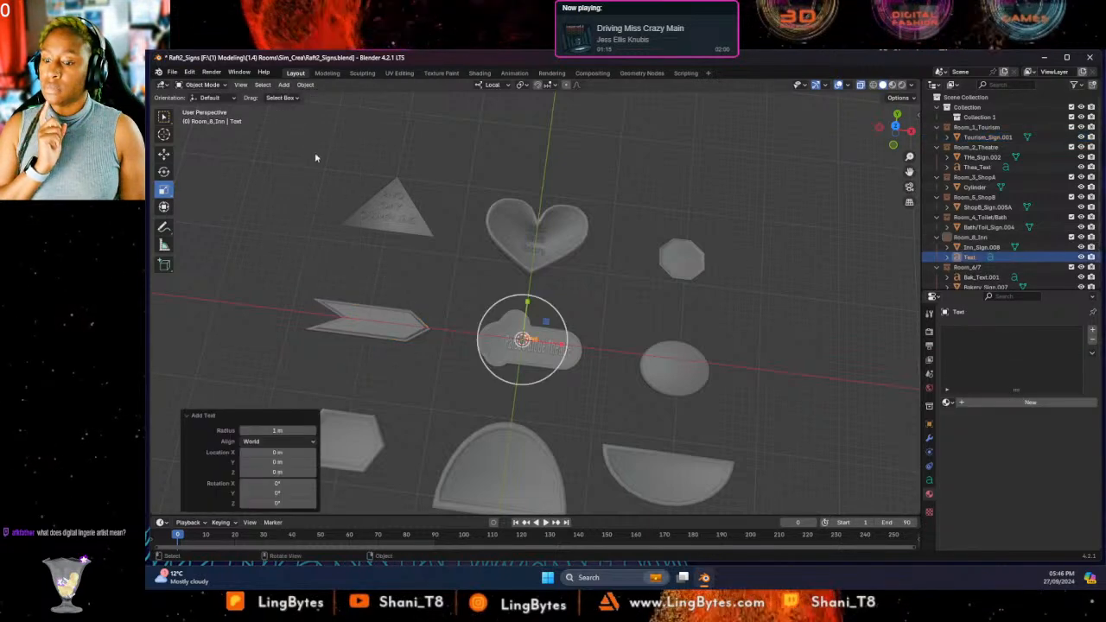
Move the new text object about -20.66 m along X onto the arrow-shaped sign.
click(163, 156)
drag(569, 344, 538, 344)
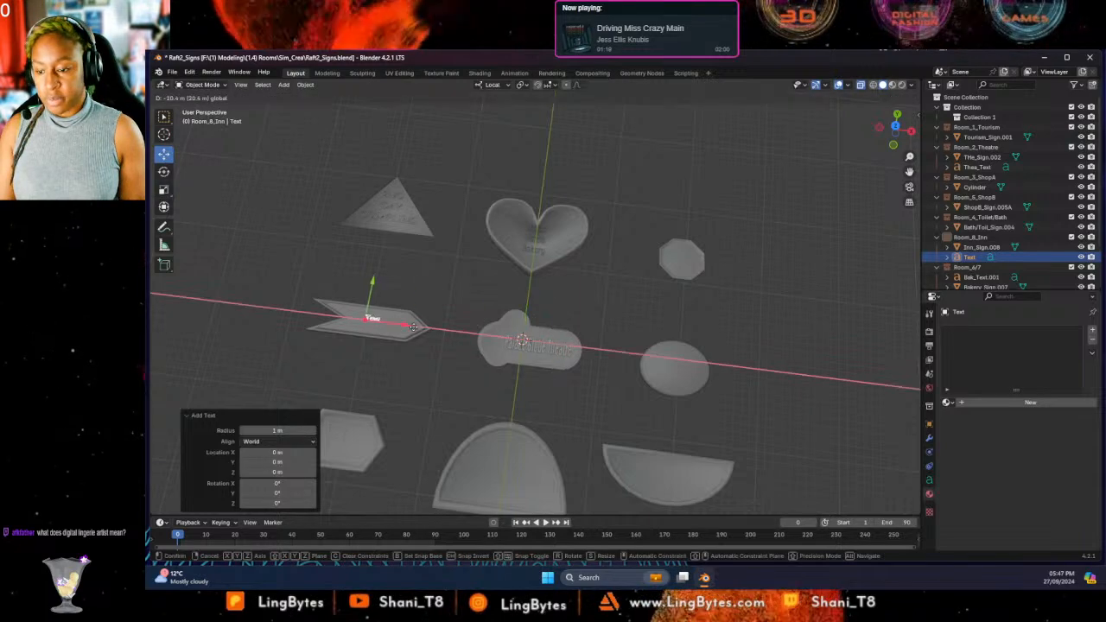
drag(403, 326, 401, 329)
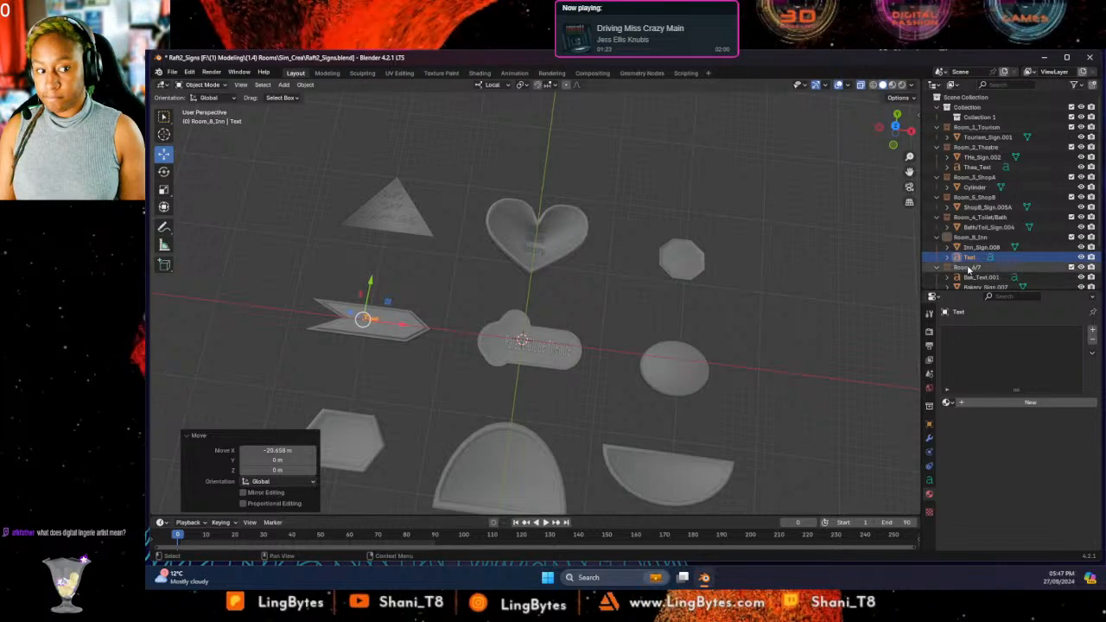
Put the new text object in the Room_1_Tourism collection and raise it about 0.39 m along Z.
drag(968, 256, 972, 141)
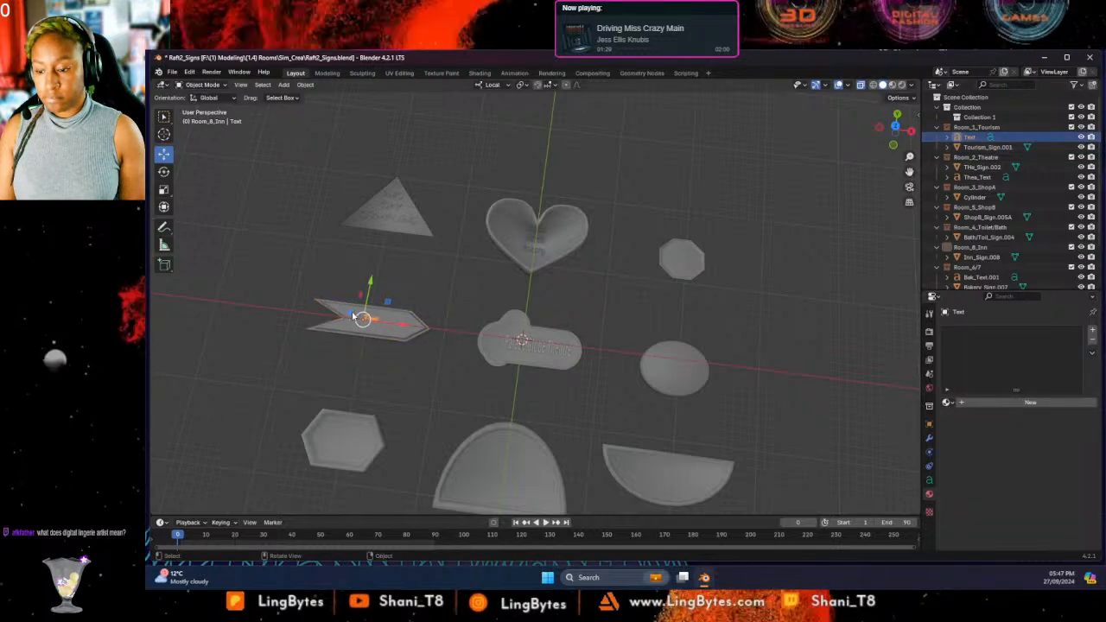
drag(352, 314, 363, 316)
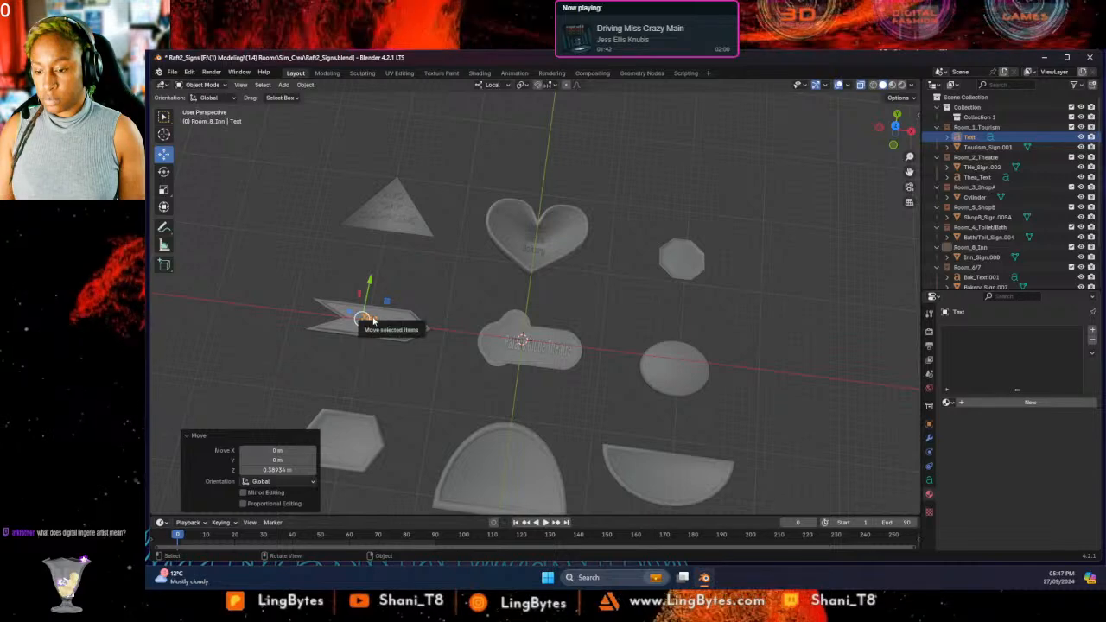
Replace the default wording of the arrow sign's text object with "Information Centre" and return to Object Mode.
key(Tab)
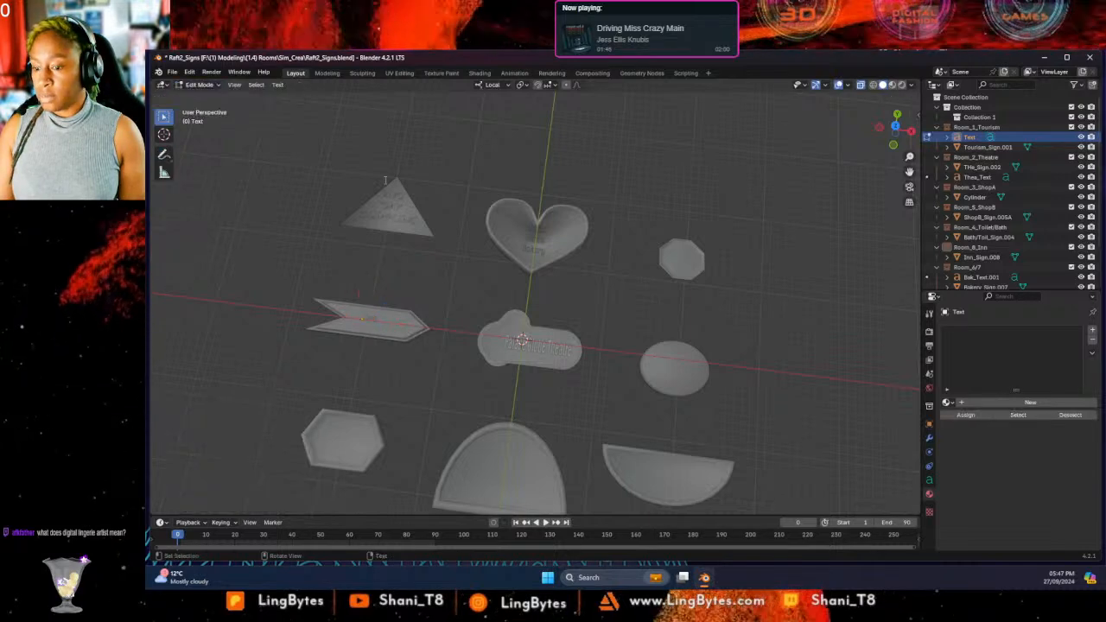
key(ctrl+a)
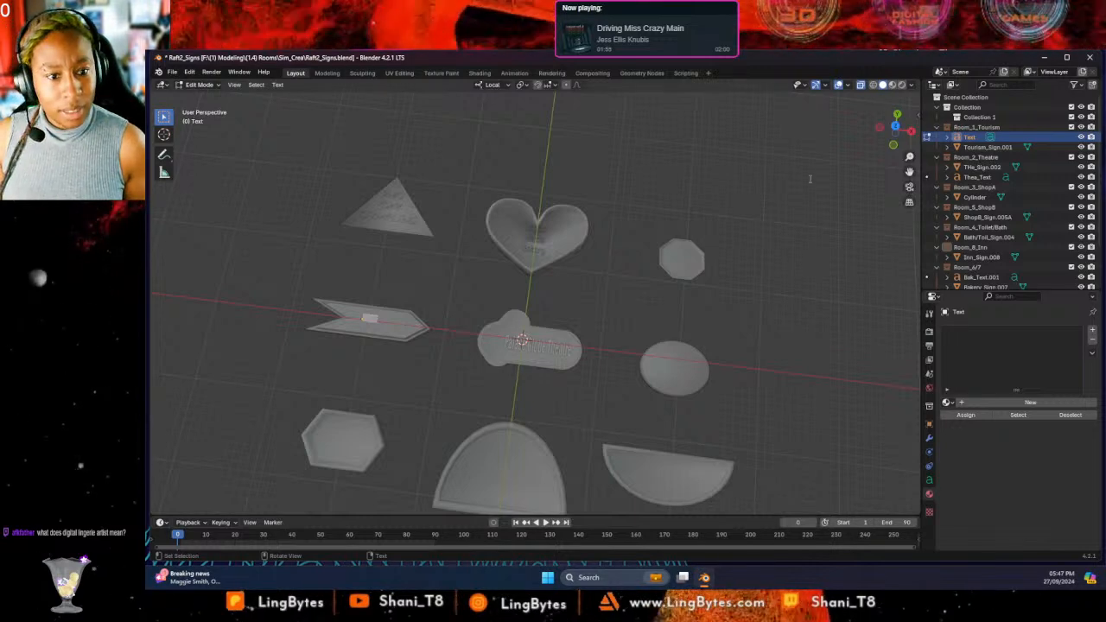
click(373, 320)
key(ctrl+a)
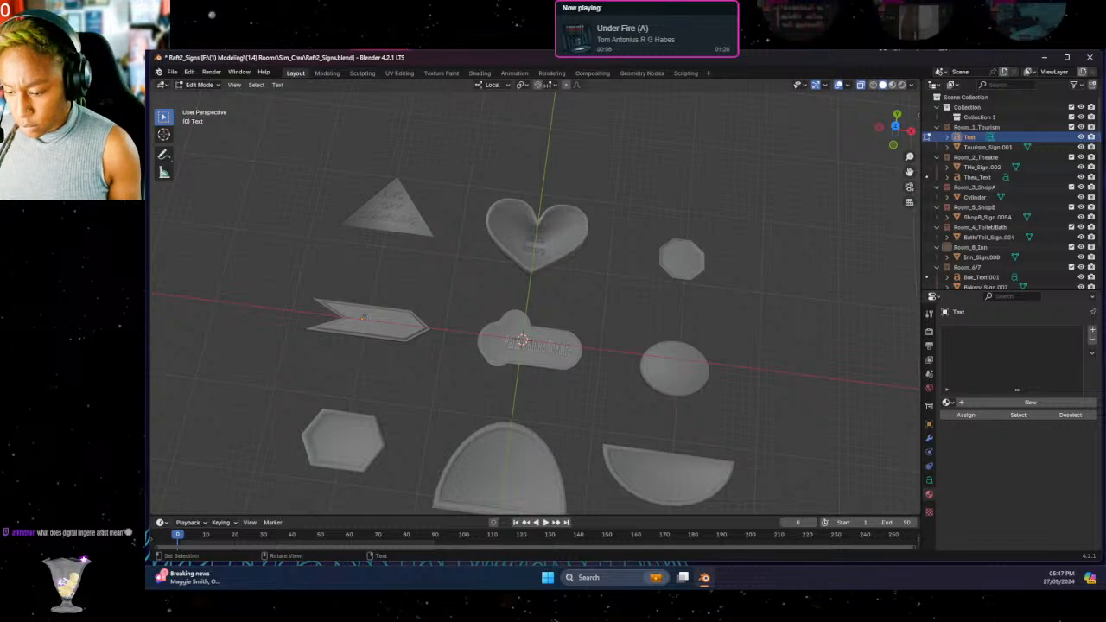
scroll(307, 322, down, 2)
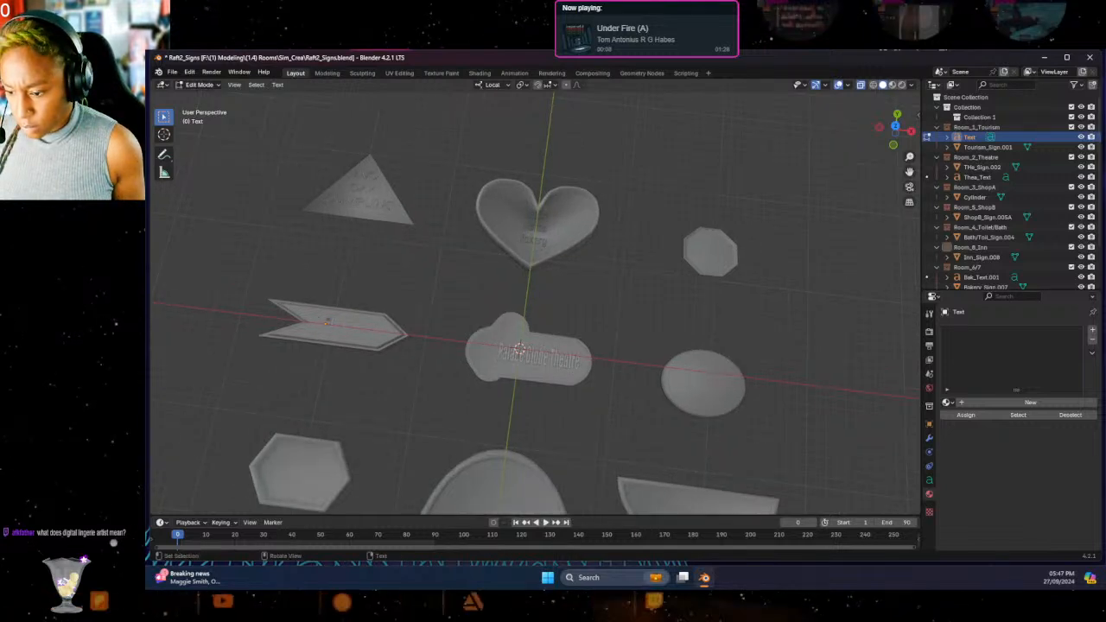
scroll(307, 322, down, 3)
scroll(307, 322, down, 2)
scroll(302, 322, up, 7)
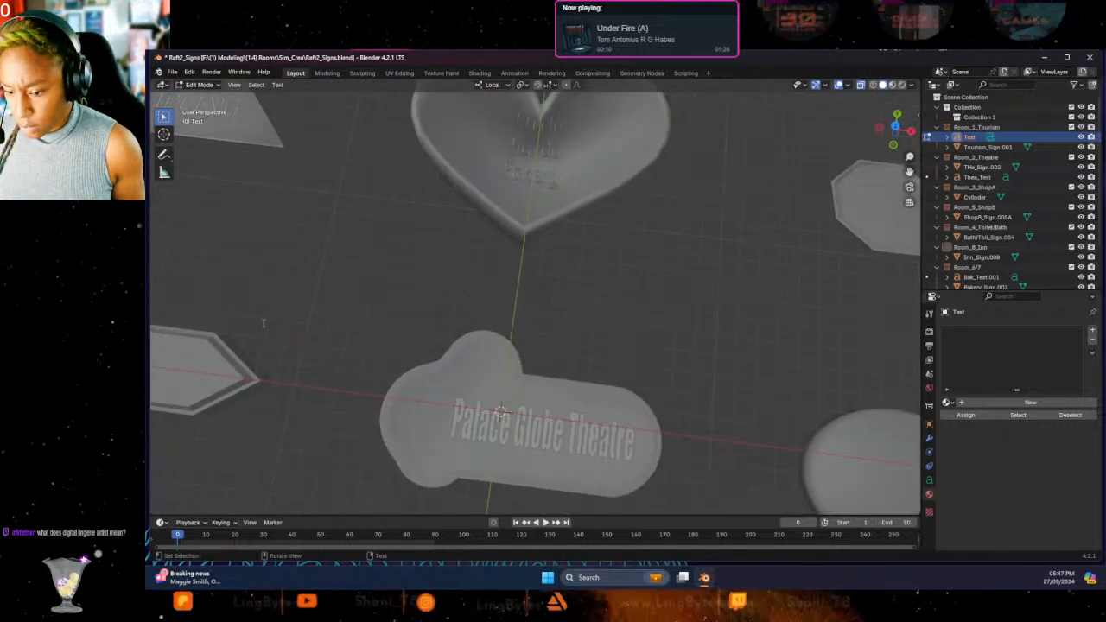
shift+middle_drag(296, 319, 659, 333)
key(BackSpace)
key(BackSpace)
key(BackSpace)
key(BackSpace)
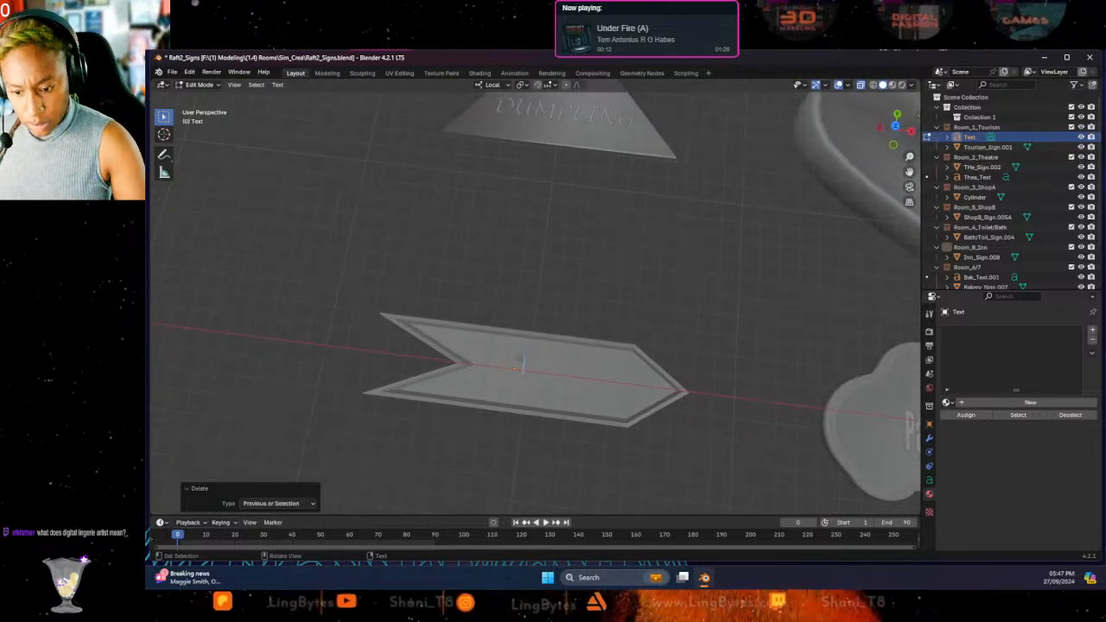
text(Informat)
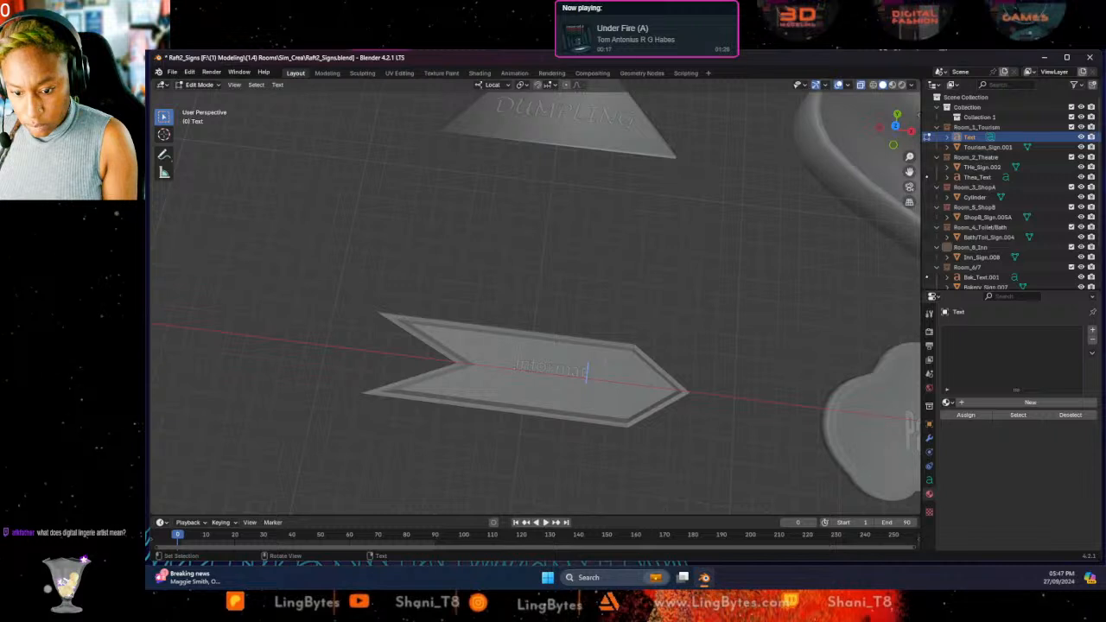
text(ion Centre)
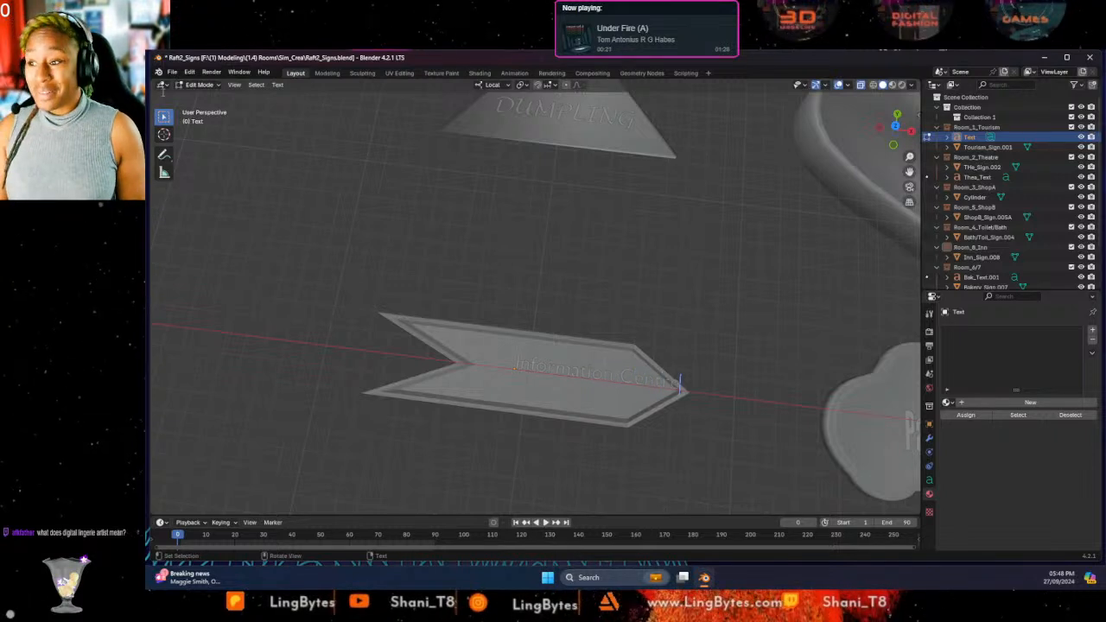
click(199, 85)
click(204, 99)
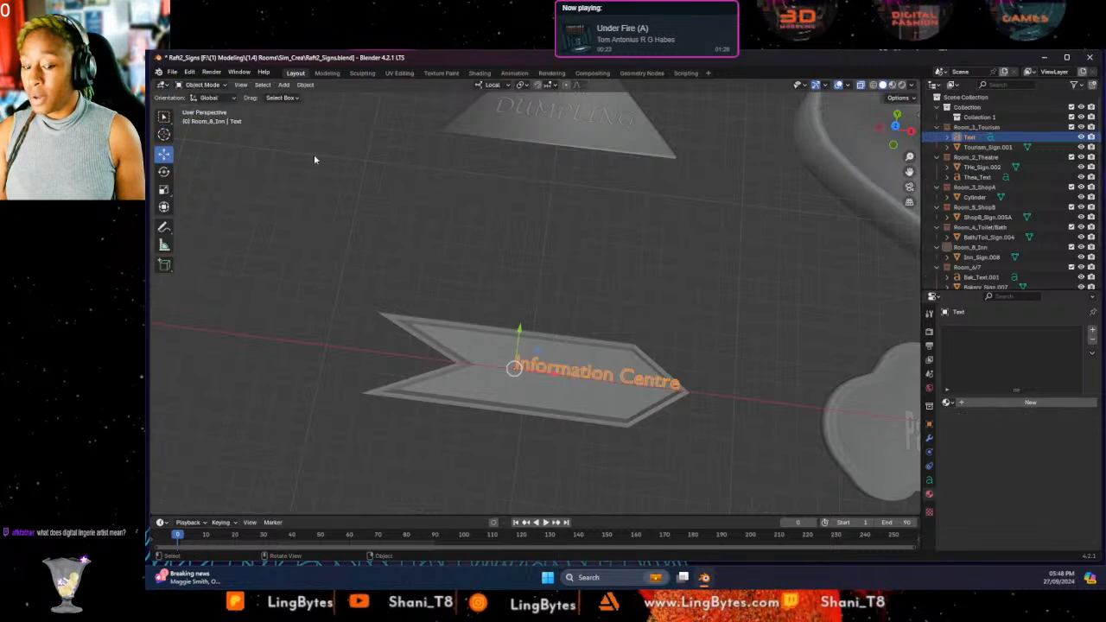
Shift the "Information Centre" text about -1.52 m in X and -0.24 m in Y on the arrow sign.
key(g)
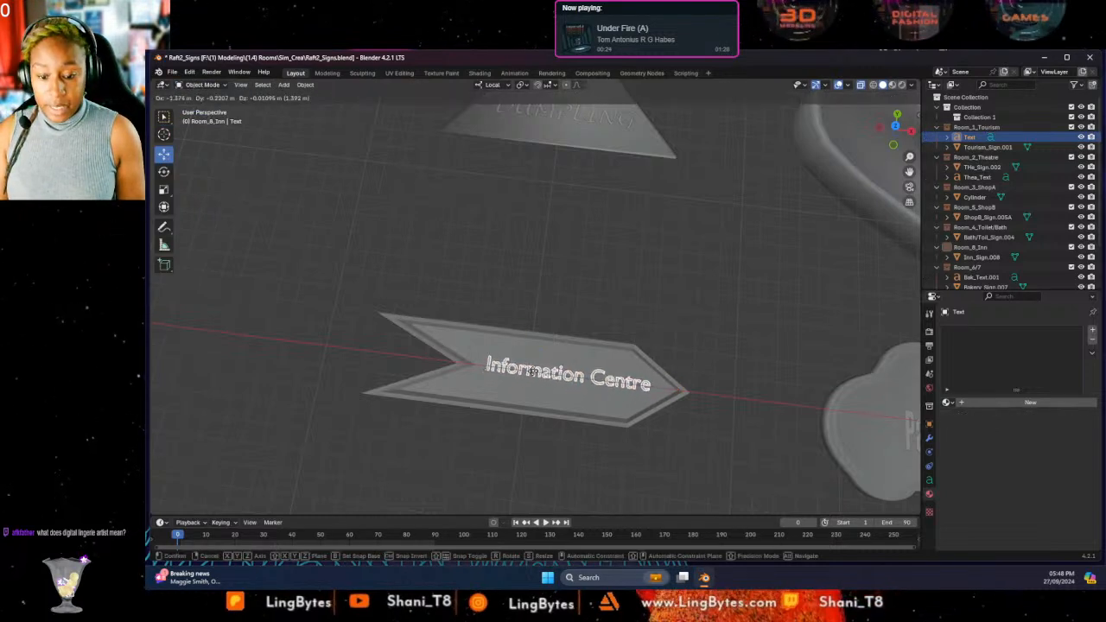
click(458, 273)
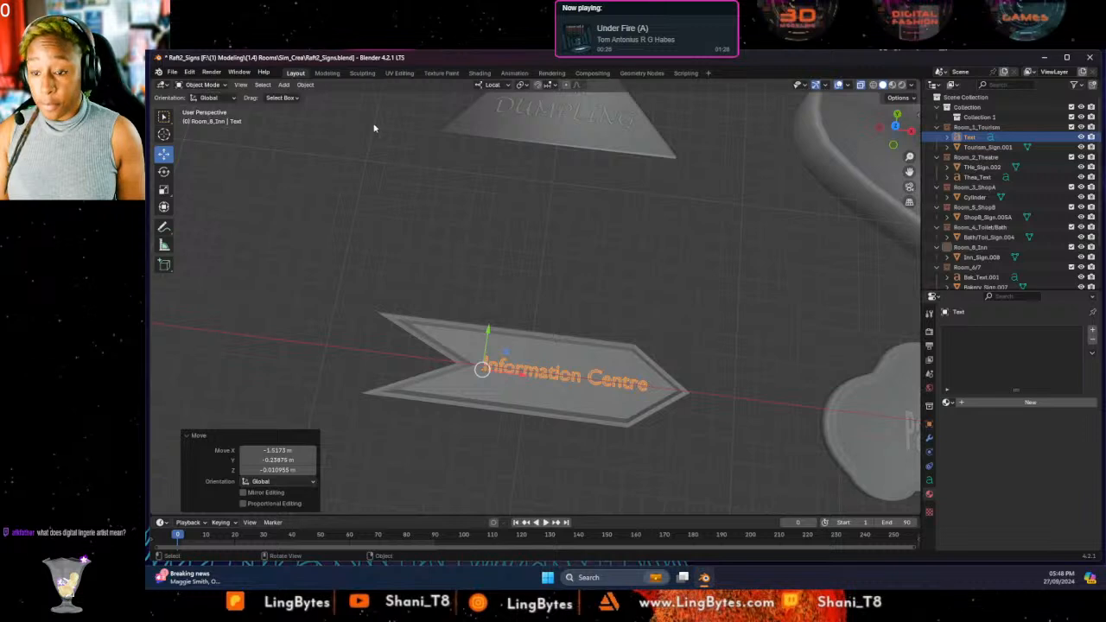
click(572, 381)
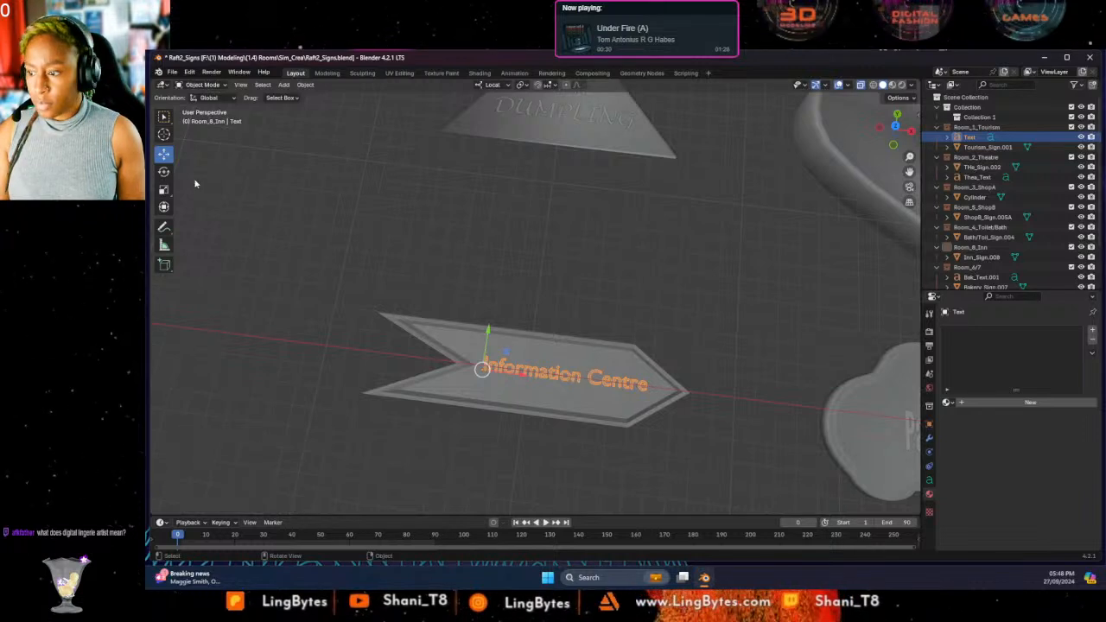
Scale the "Information Centre" text uniformly by 1.492, and narrow it along its local X by a factor of 0.692.
click(164, 190)
drag(509, 336, 492, 308)
key(s)
key(x)
key(x)
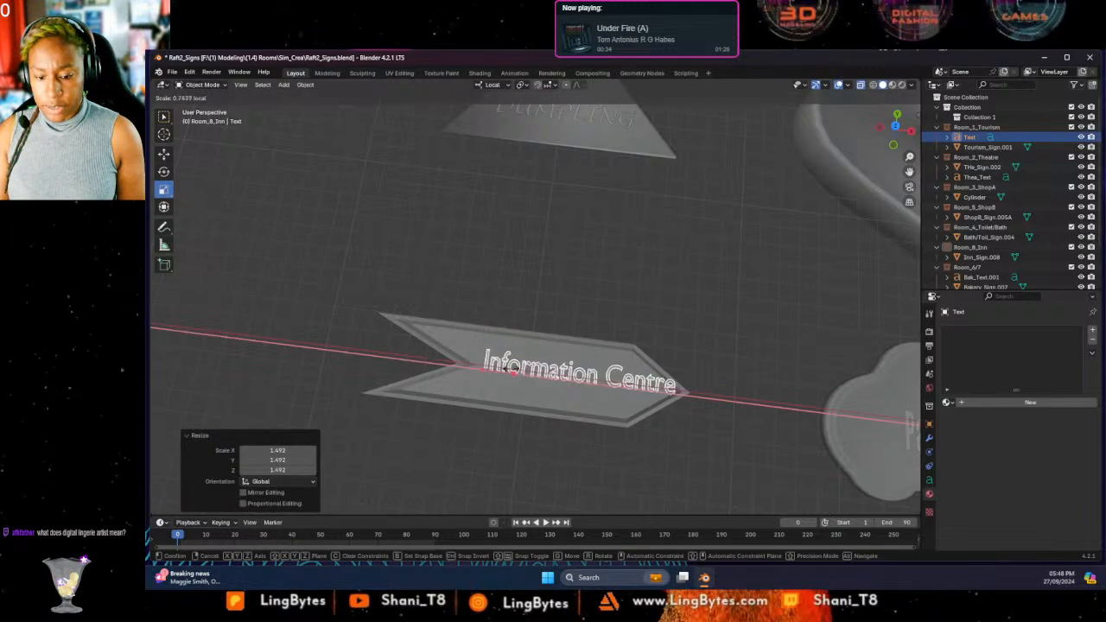
click(505, 367)
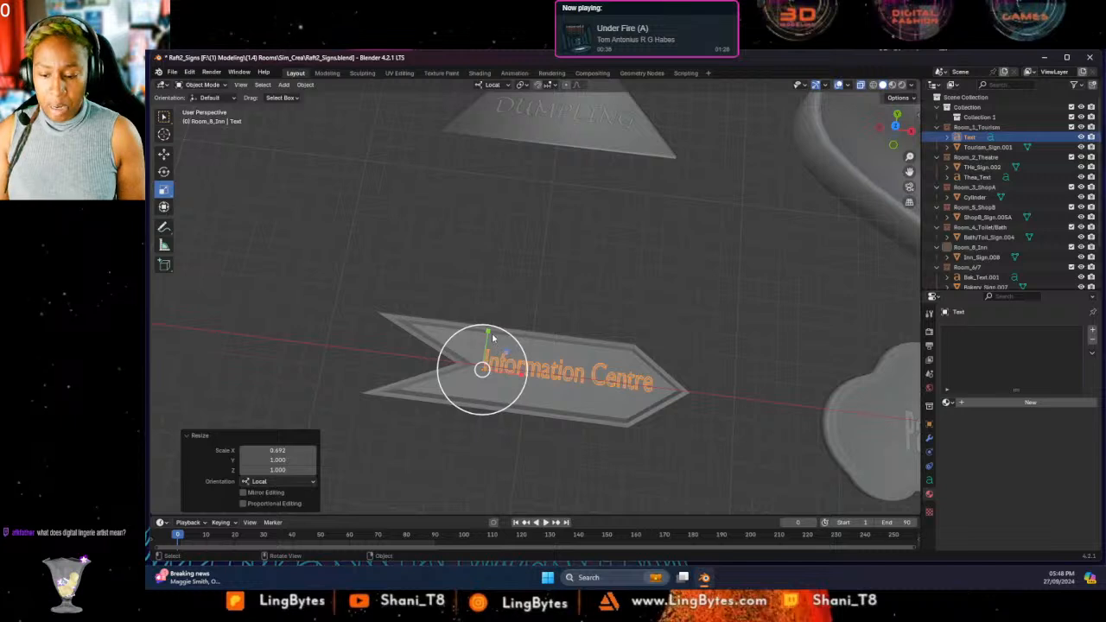
Stretch the "Information Centre" text along its local Y and move it slightly down in Y to centre it on the arrow sign.
key(s)
key(y)
key(y)
click(499, 346)
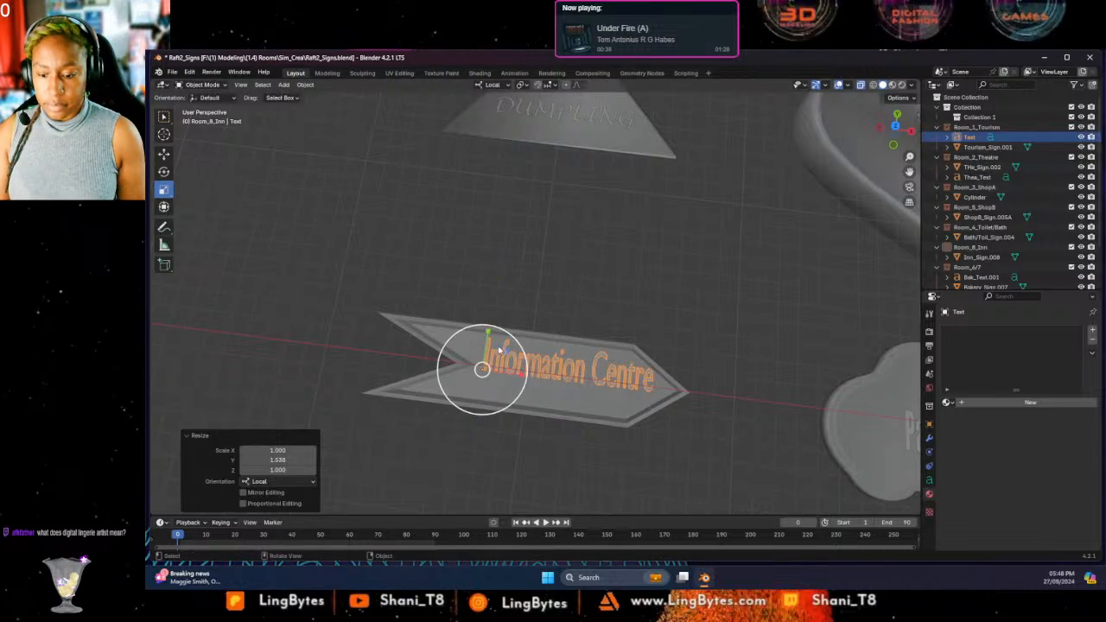
click(162, 154)
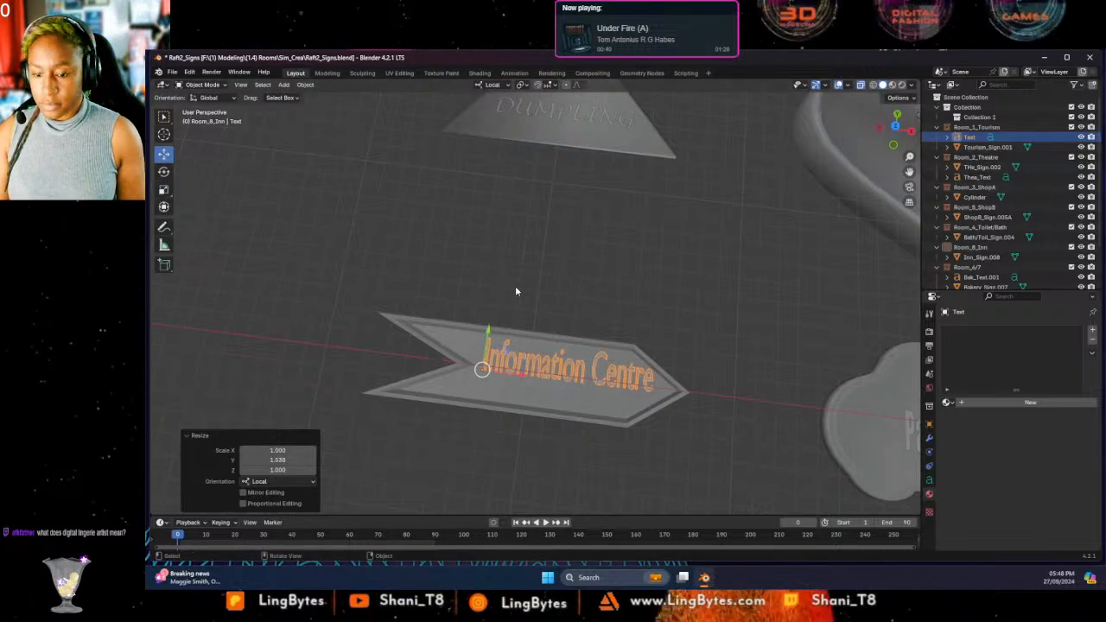
drag(488, 335, 488, 342)
click(770, 343)
Rename the "Information Centre" text object to Tour_Text.
scroll(777, 346, up, 5)
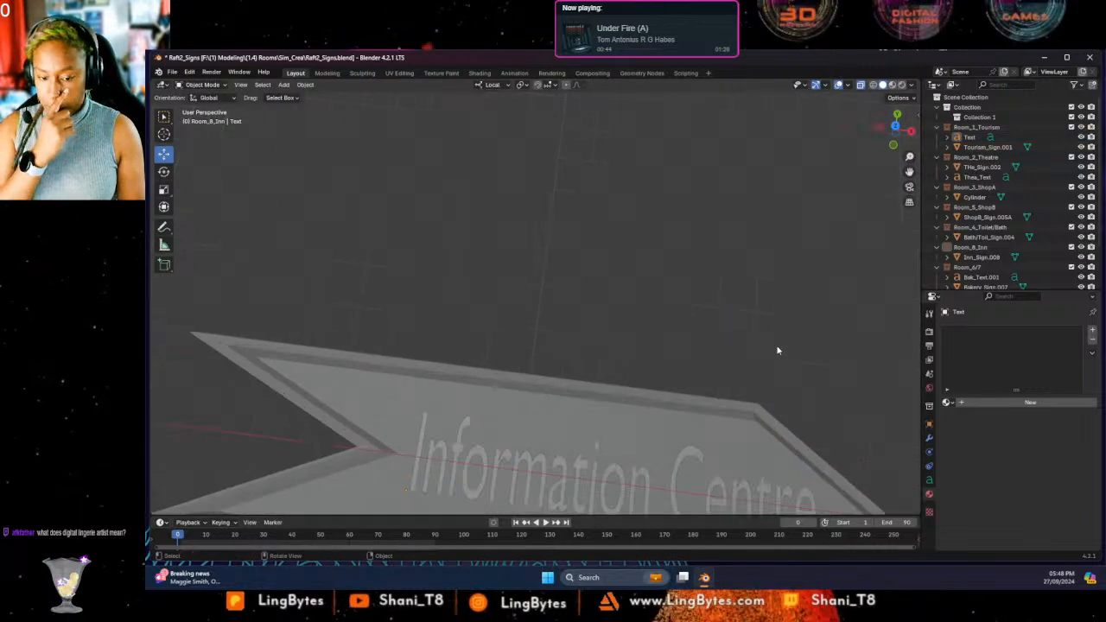
scroll(781, 347, down, 11)
mouse_move(782, 348)
middle_down()
mouse_move(726, 348)
mouse_move(781, 363)
middle_up()
middle_drag(795, 299, 496, 270)
double_click(970, 137)
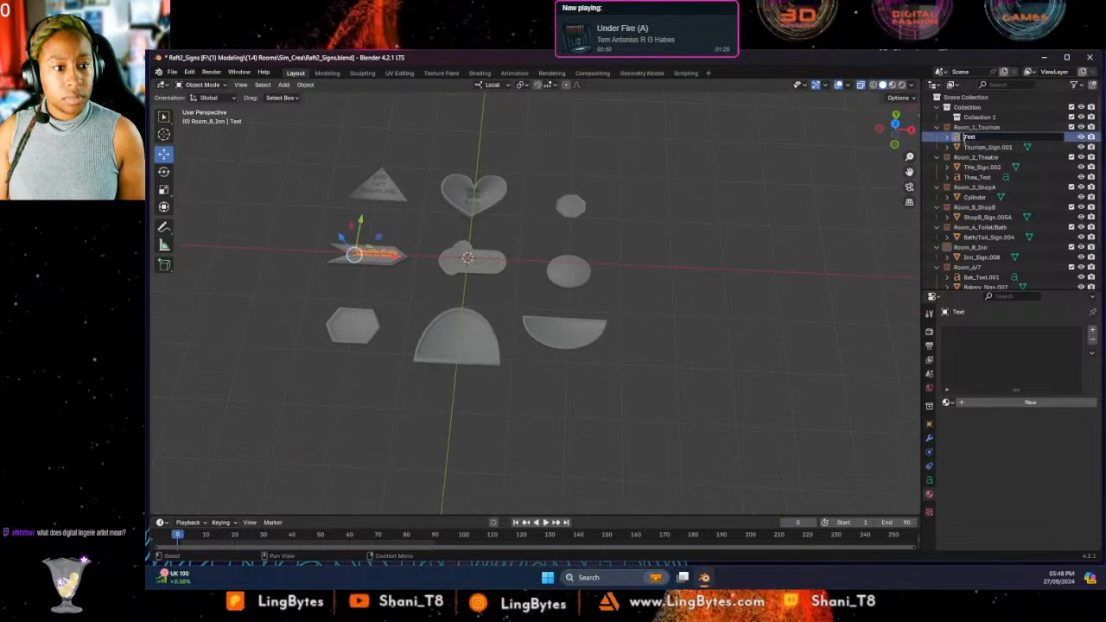
key(Home)
text(Tour)
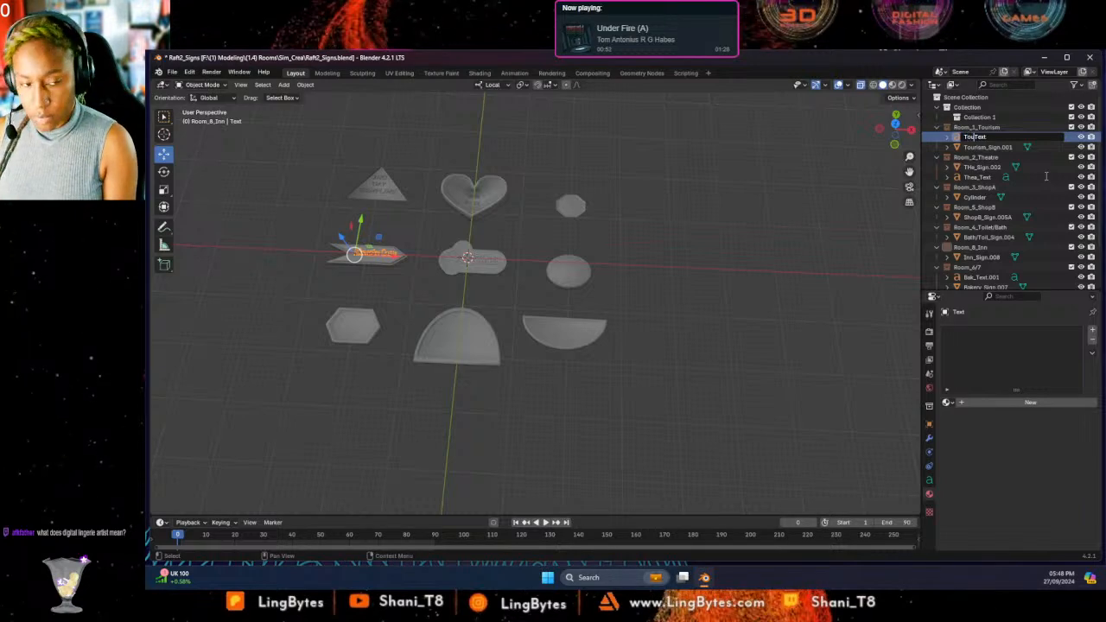
text(_)
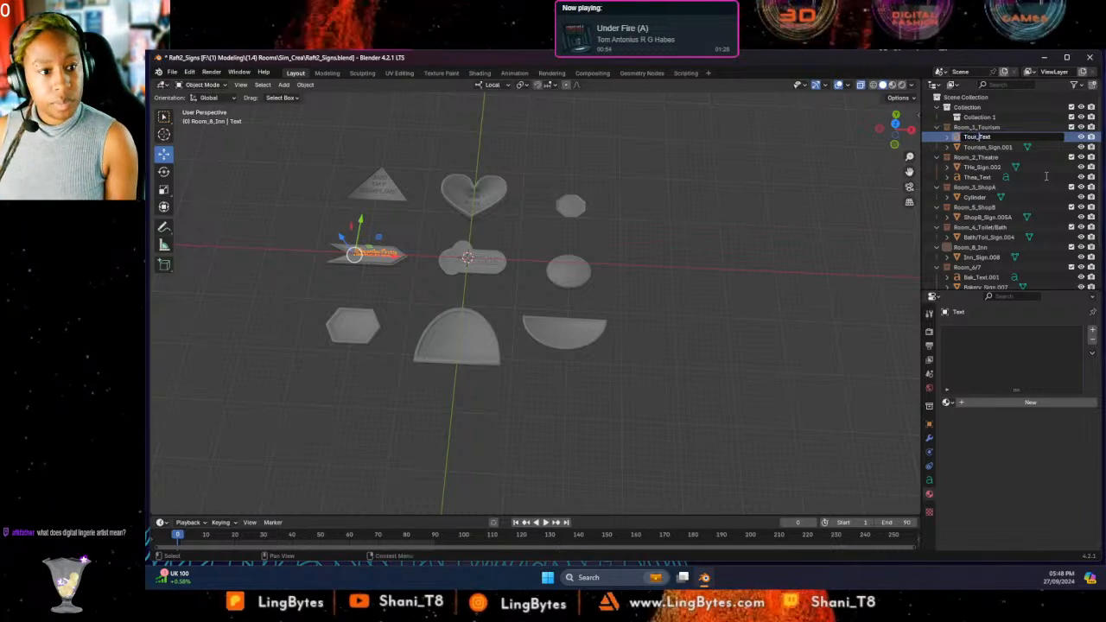
key(Return)
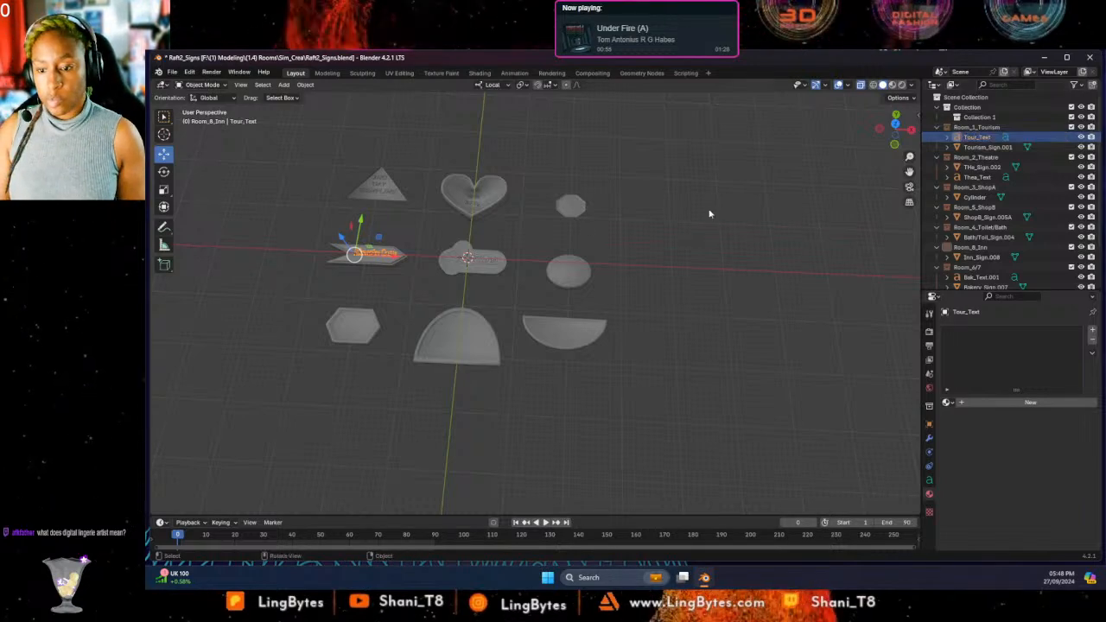
Select the triangular restaurant sign and switch the viewport to Material Preview shading.
click(526, 276)
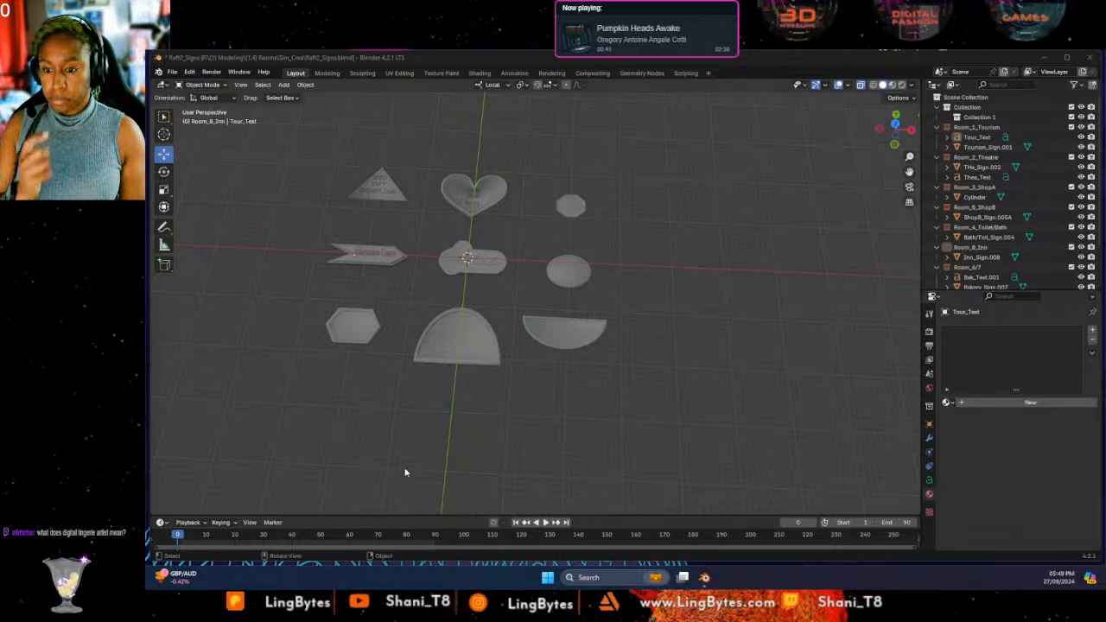
scroll(475, 275, up, 8)
middle_drag(361, 279, 499, 324)
scroll(350, 275, down, 8)
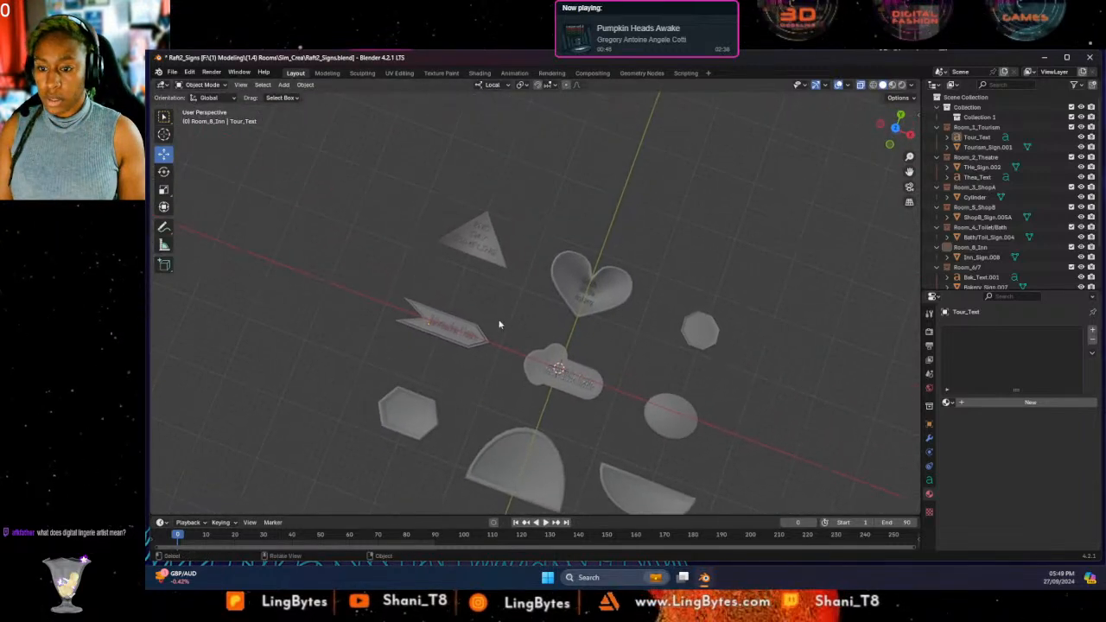
click(500, 264)
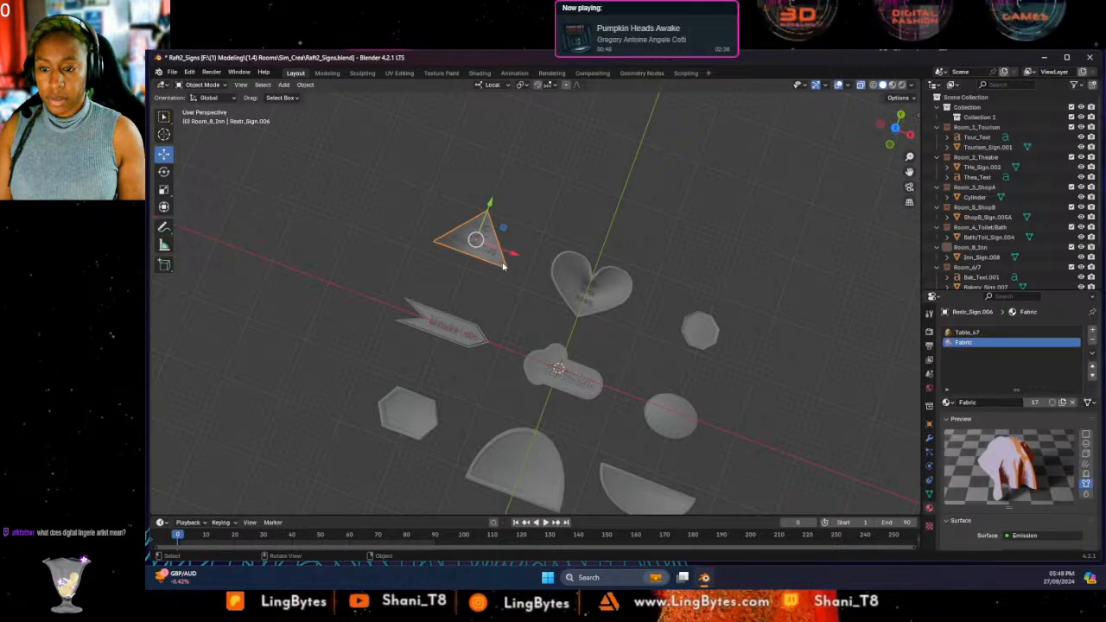
click(899, 86)
scroll(509, 255, up, 4)
mouse_move(454, 254)
shift+middle_down()
mouse_move(572, 372)
mouse_move(523, 363)
mouse_move(548, 343)
mouse_move(548, 361)
mouse_move(529, 349)
shift+middle_up()
scroll(528, 349, up, 3)
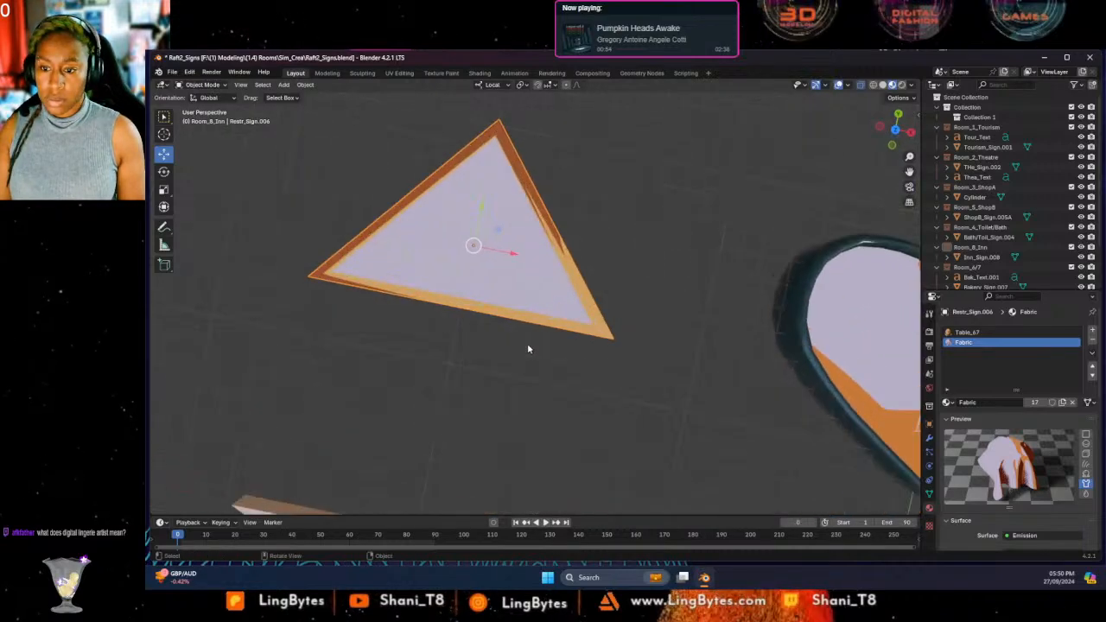
Move the "2ND DAY DUMPLING" text about -0.17 m along X on the triangle sign.
click(472, 174)
drag(513, 197, 524, 230)
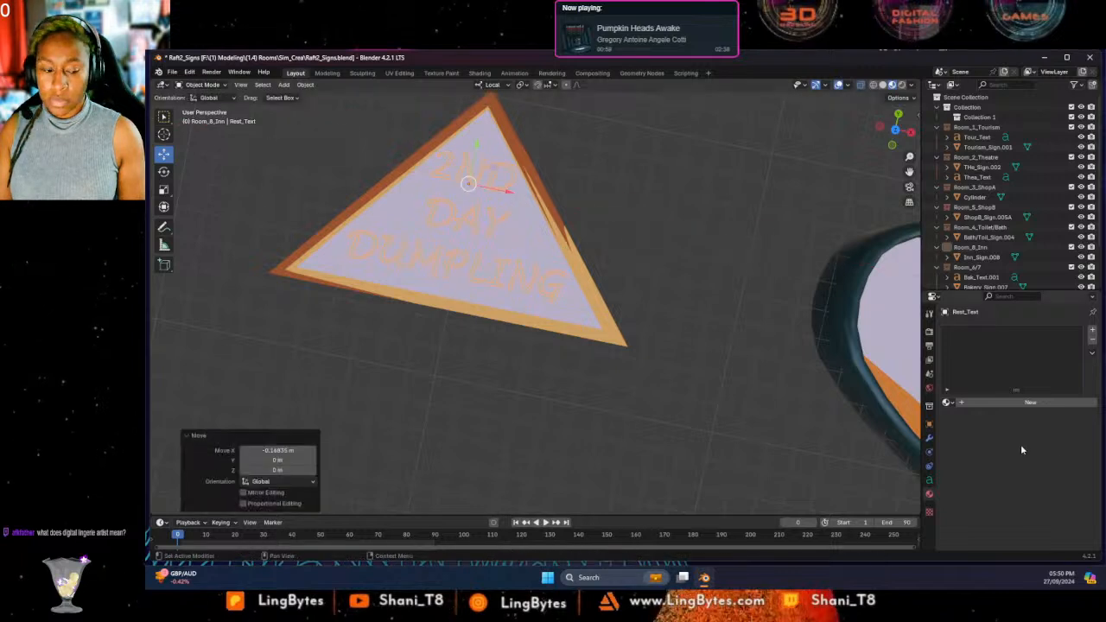
key(h)
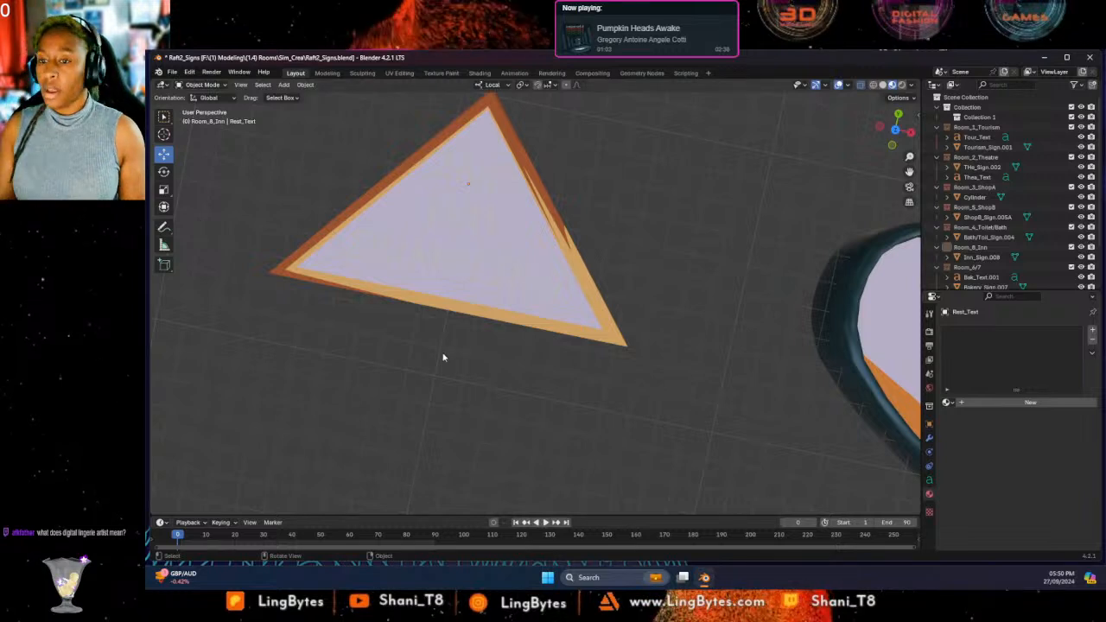
click(564, 248)
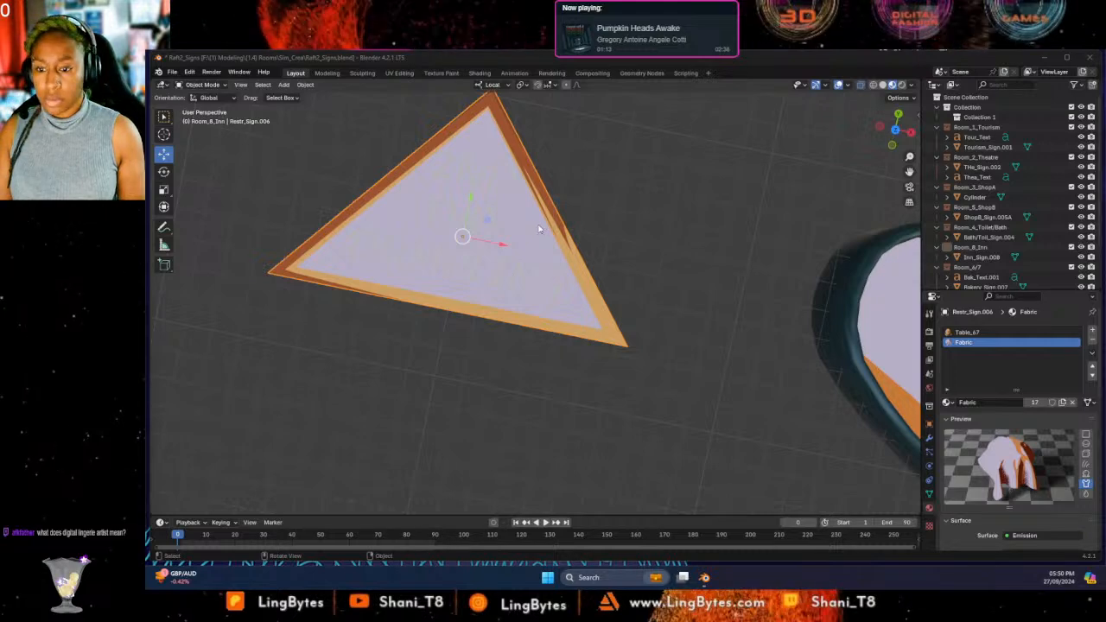
shift+click(477, 216)
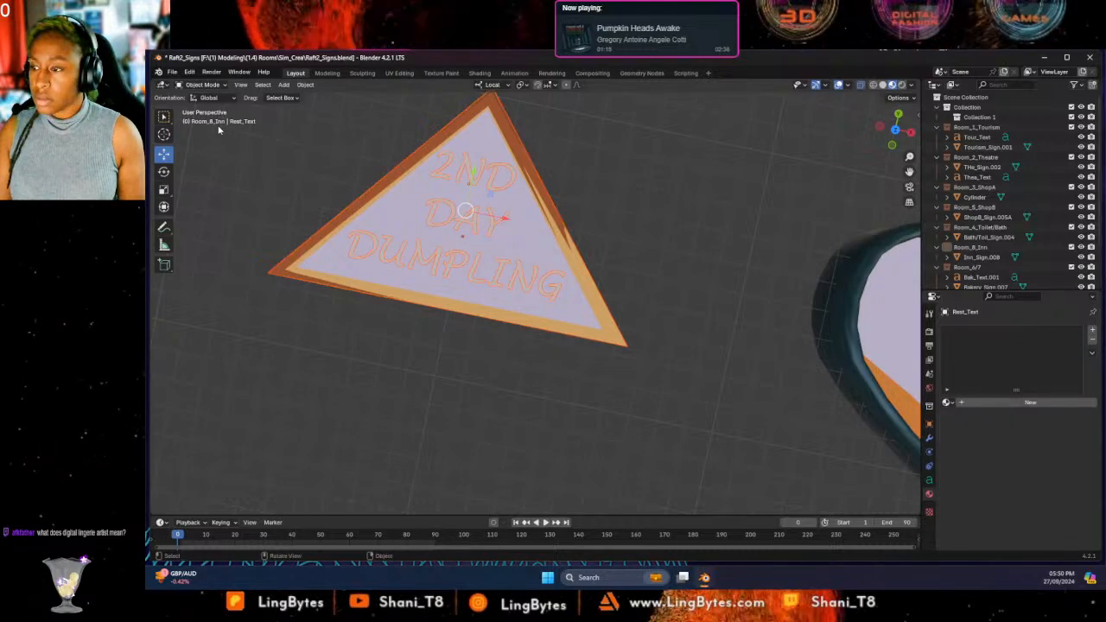
key(Tab)
click(210, 85)
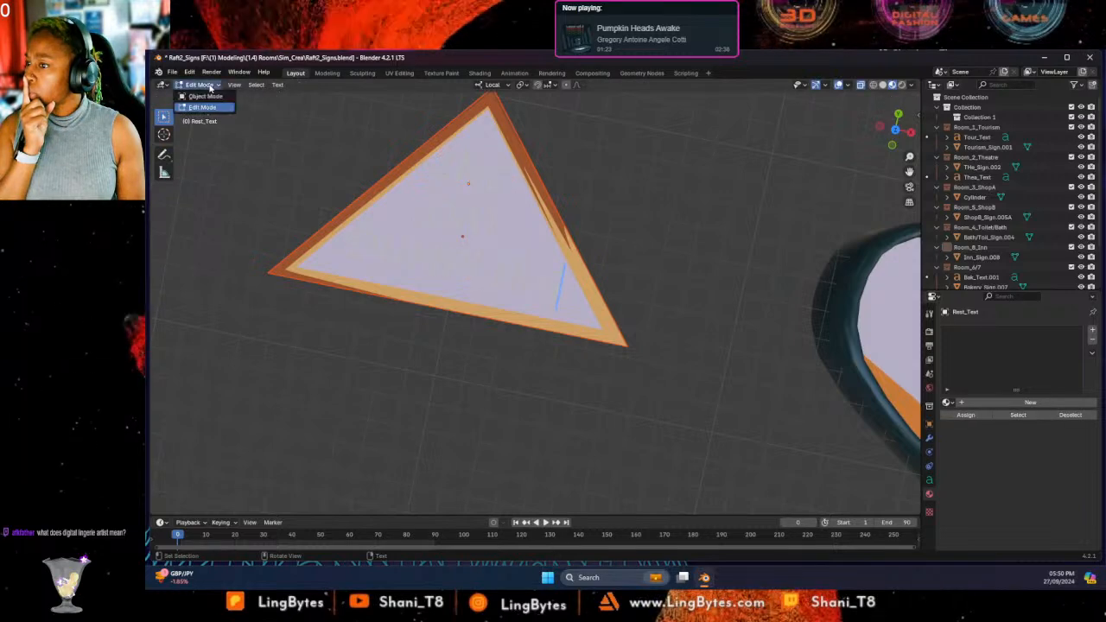
click(199, 96)
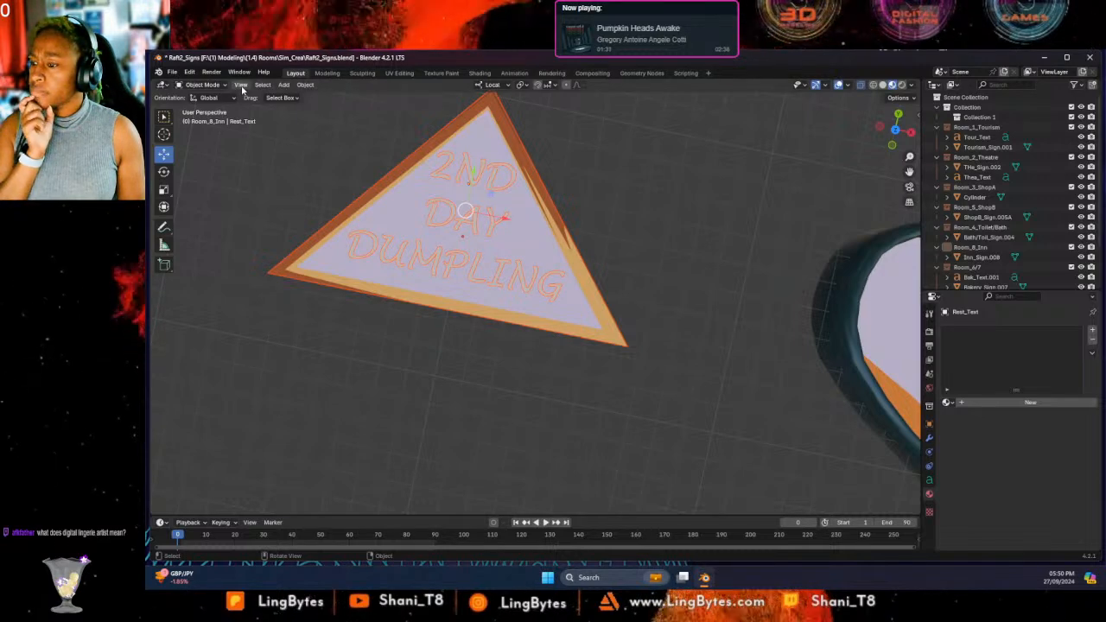
key(h)
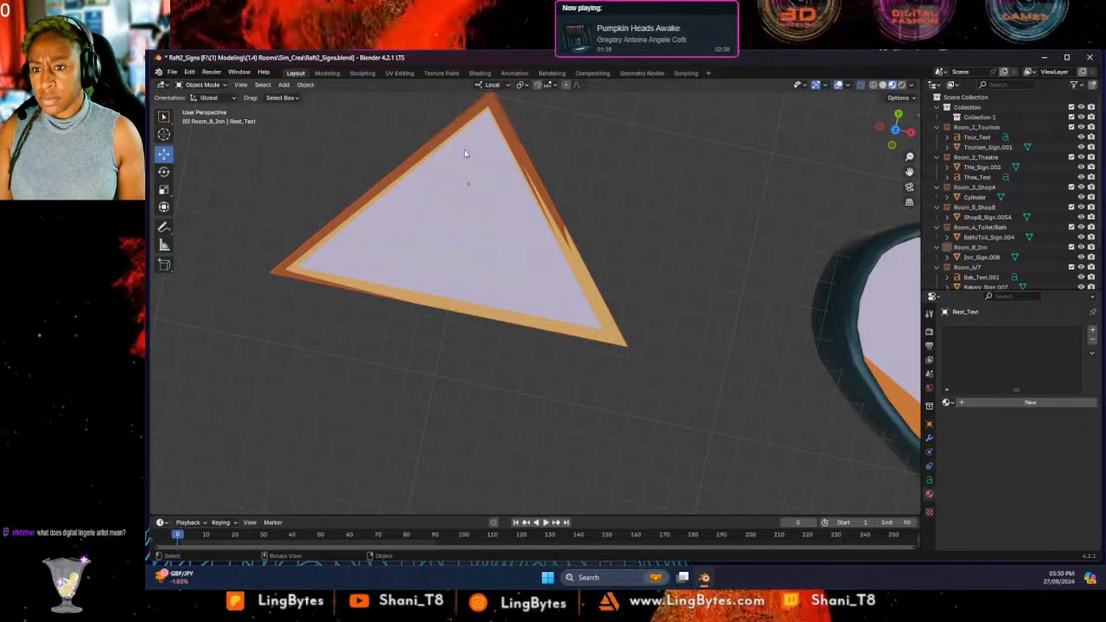
Put the triangle sign Restr_Sign.006 in Edit Mode and add Rest_Text to the selection as the cutting object.
click(473, 121)
click(203, 83)
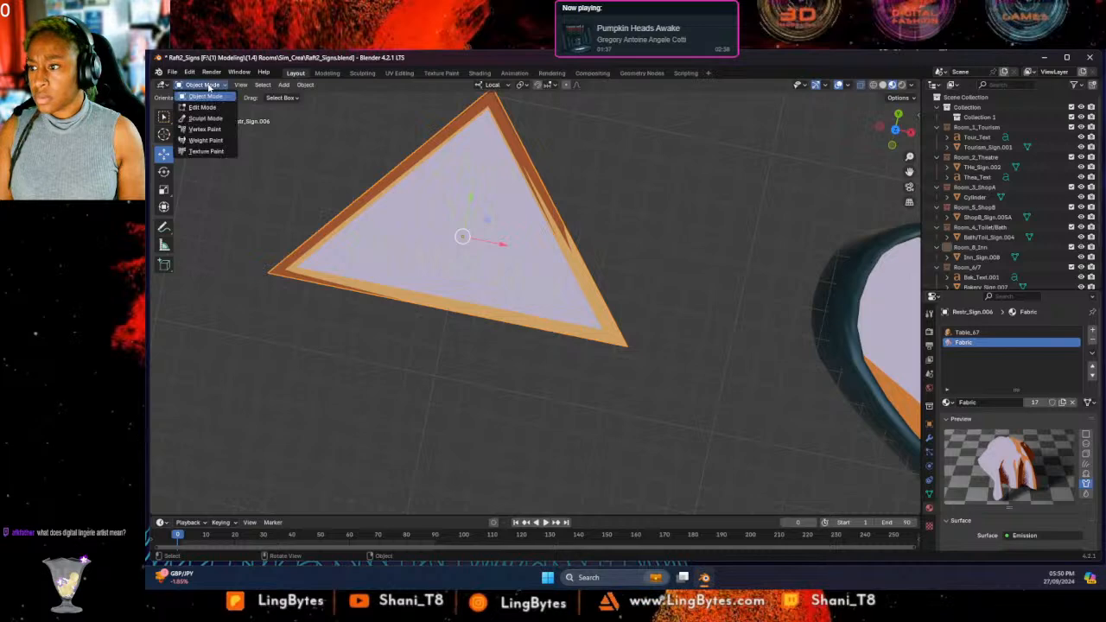
click(229, 108)
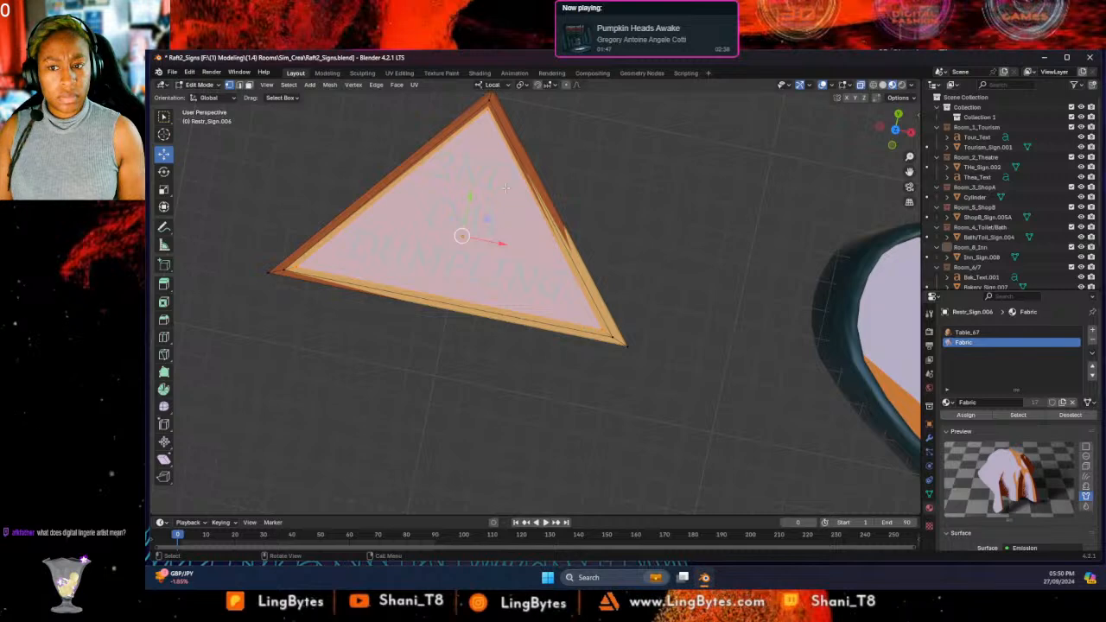
scroll(973, 252, down, 3)
ctrl+click(972, 250)
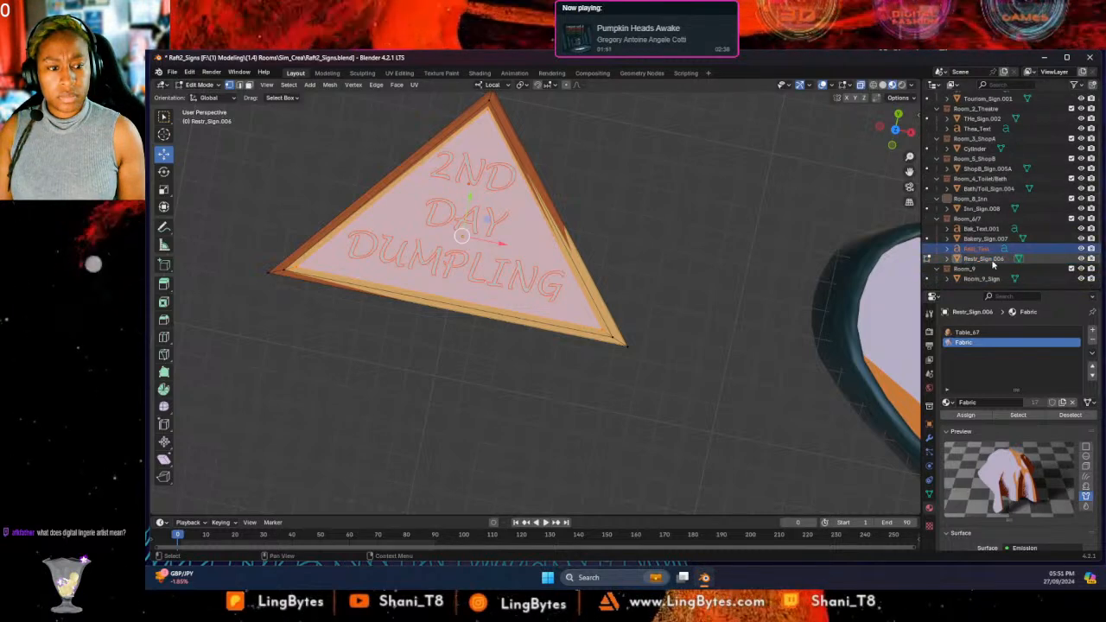
click(974, 259)
ctrl+click(981, 250)
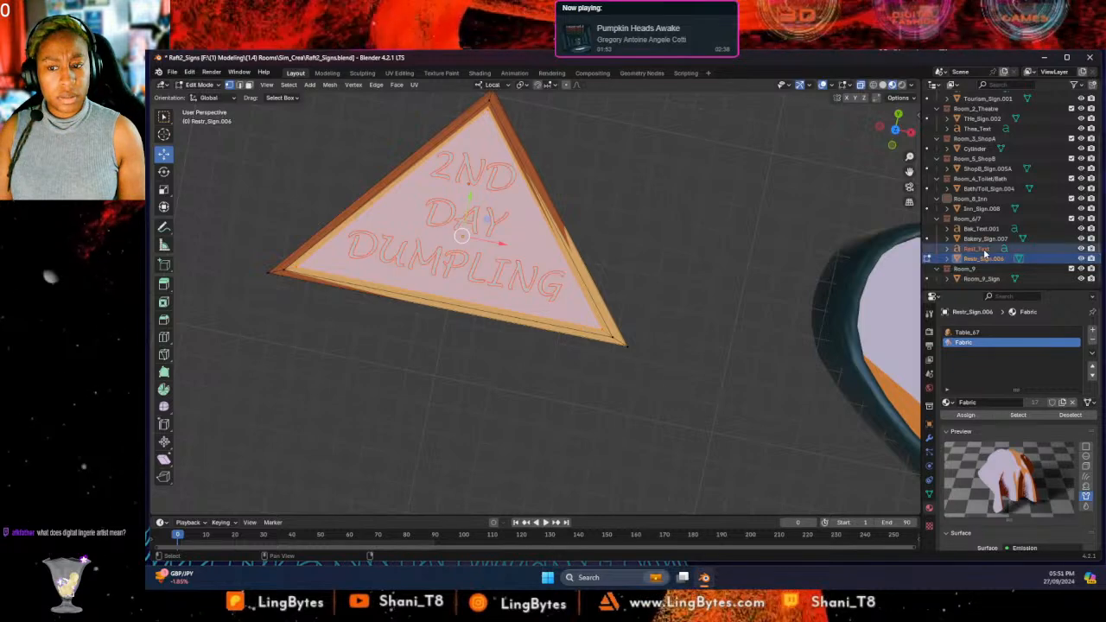
Try to cut the "2ND DAY DUMPLING" outline into the triangle sign's undivided face with Knife Project.
click(330, 85)
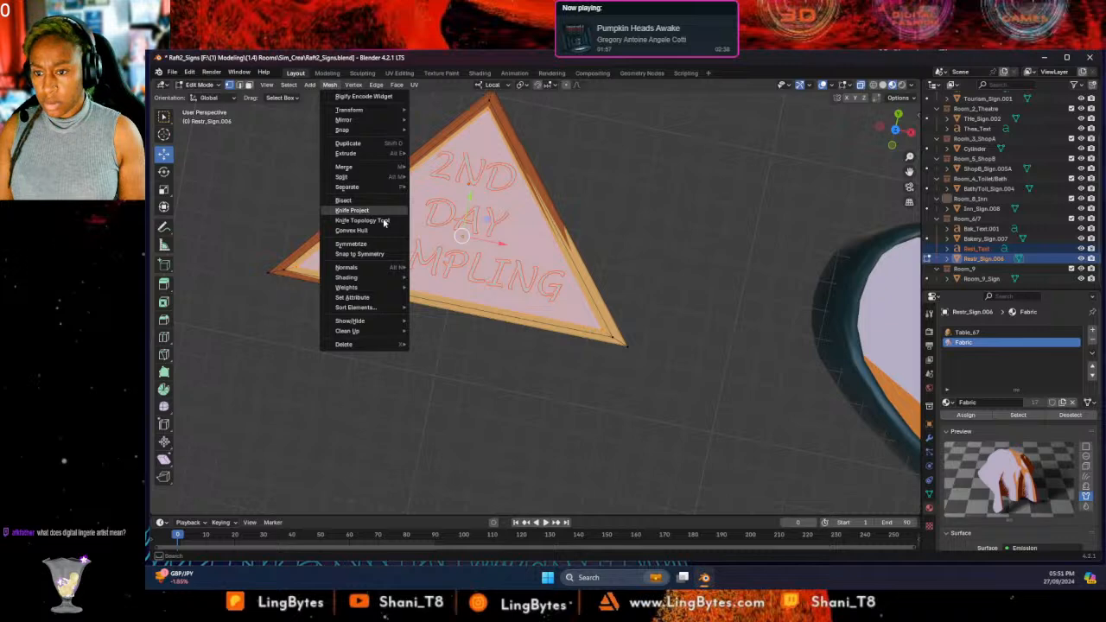
click(355, 210)
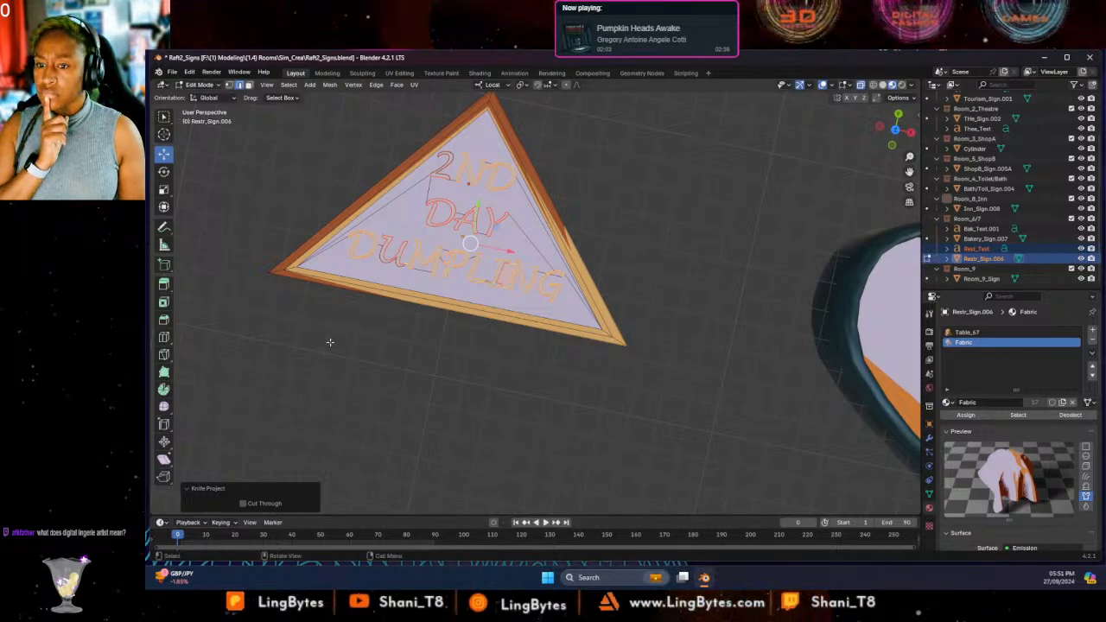
middle_drag(338, 341, 356, 312)
middle_drag(332, 256, 258, 260)
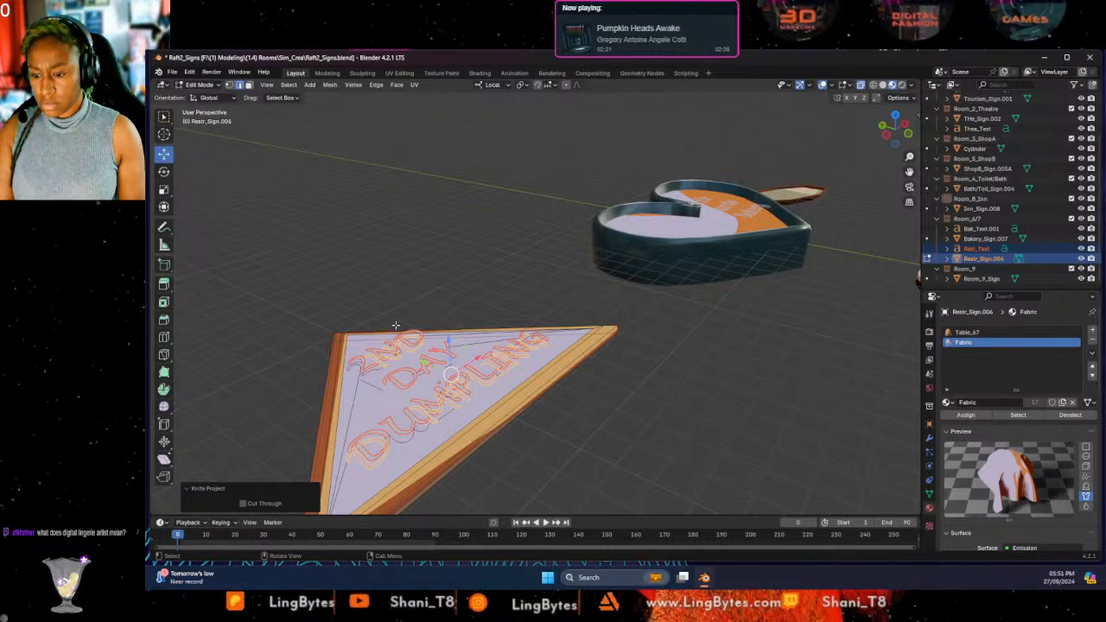
Try to extrude the projected letters, and undo both the extrusion and the knife projection.
key(e)
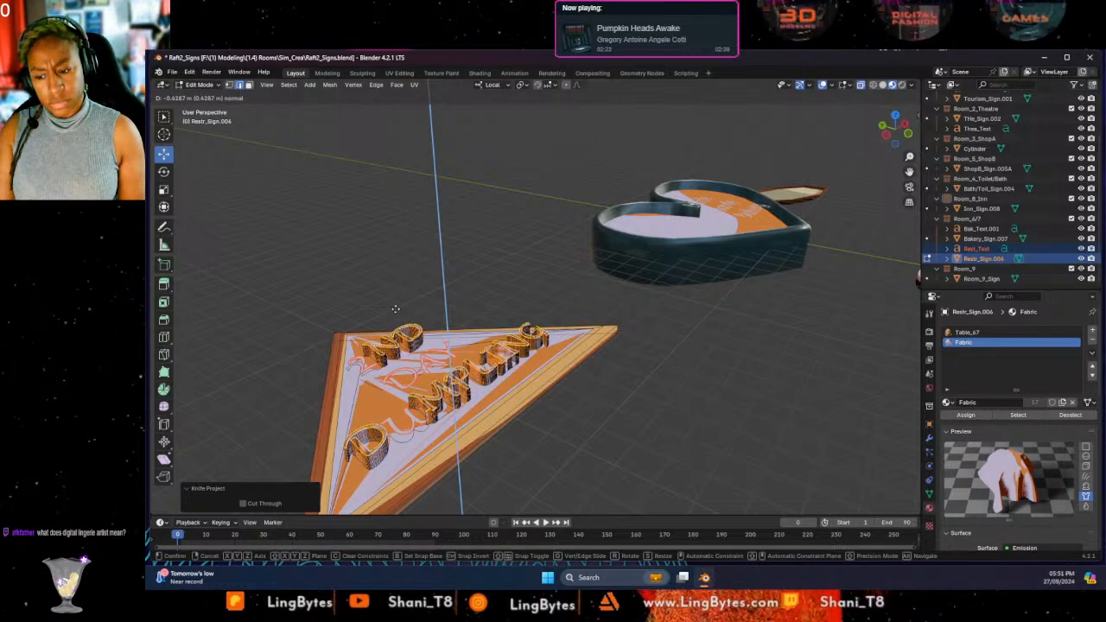
click(518, 432)
middle_drag(535, 444, 507, 462)
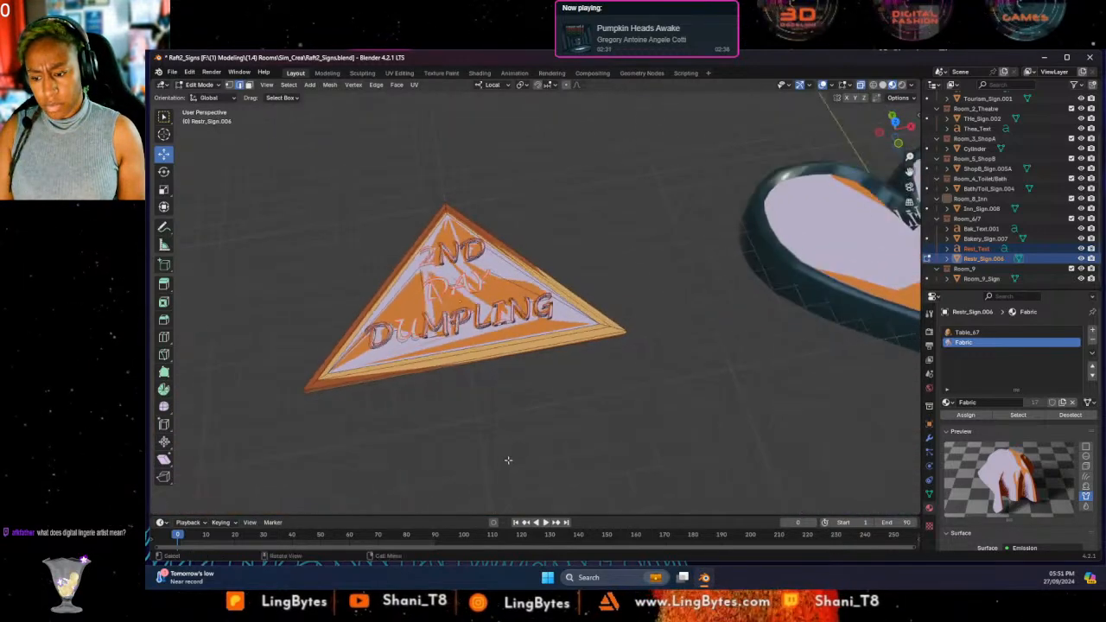
key(ctrl+z)
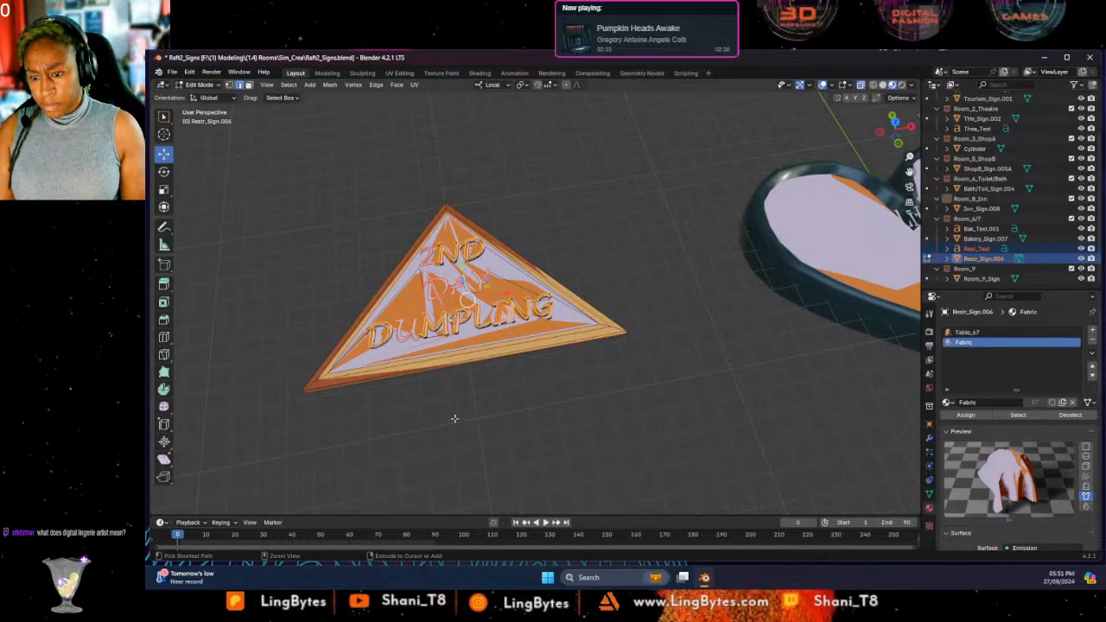
key(ctrl+z)
key(ctrl+z)
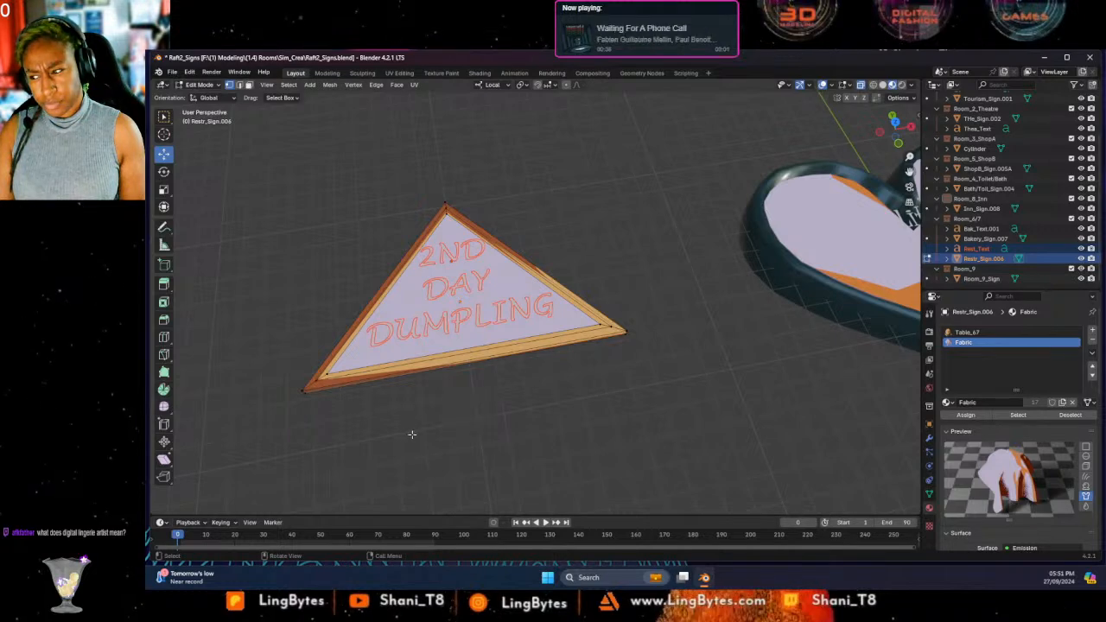
Subdivide the triangle sign's inner face three times in face select mode, with one cut each time.
middle_drag(415, 451, 441, 434)
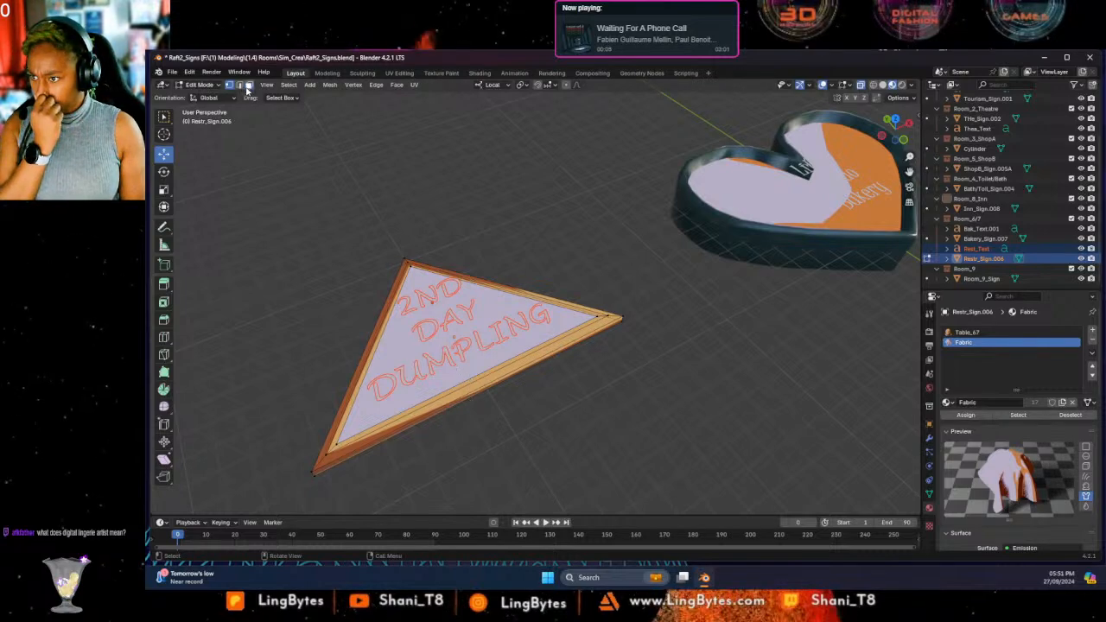
click(451, 328)
right_click(452, 330)
click(461, 328)
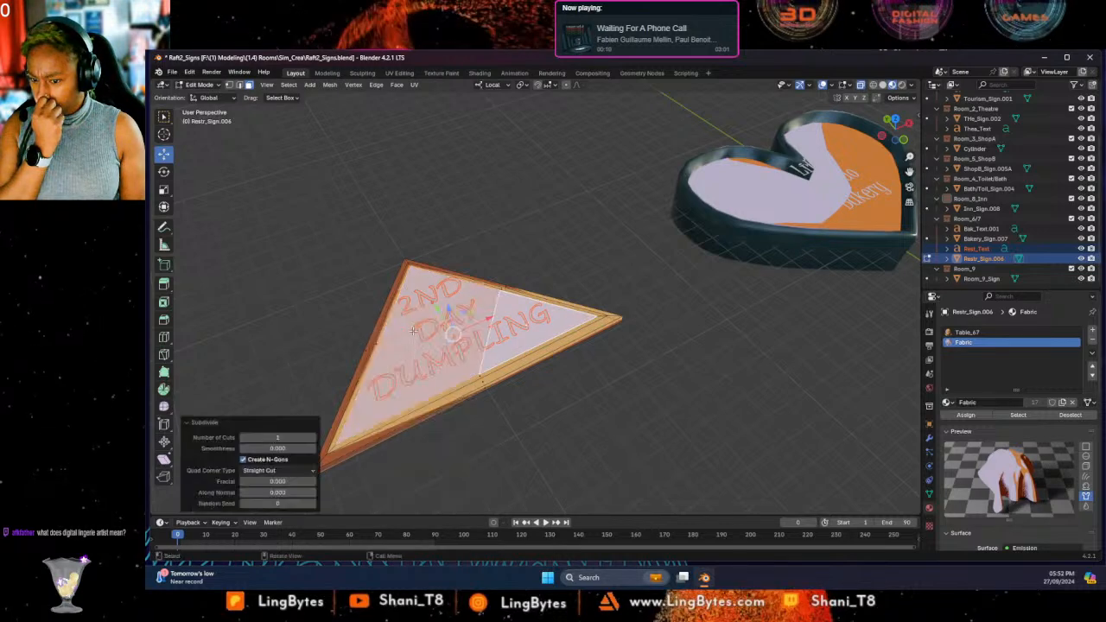
right_click(499, 303)
click(486, 301)
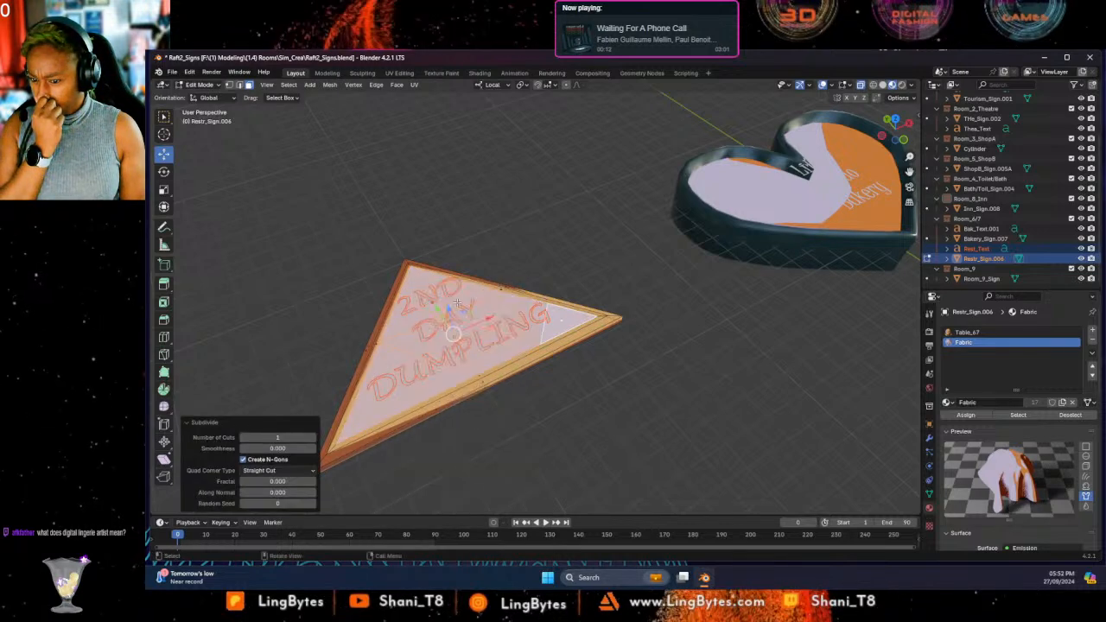
right_click(486, 304)
click(486, 302)
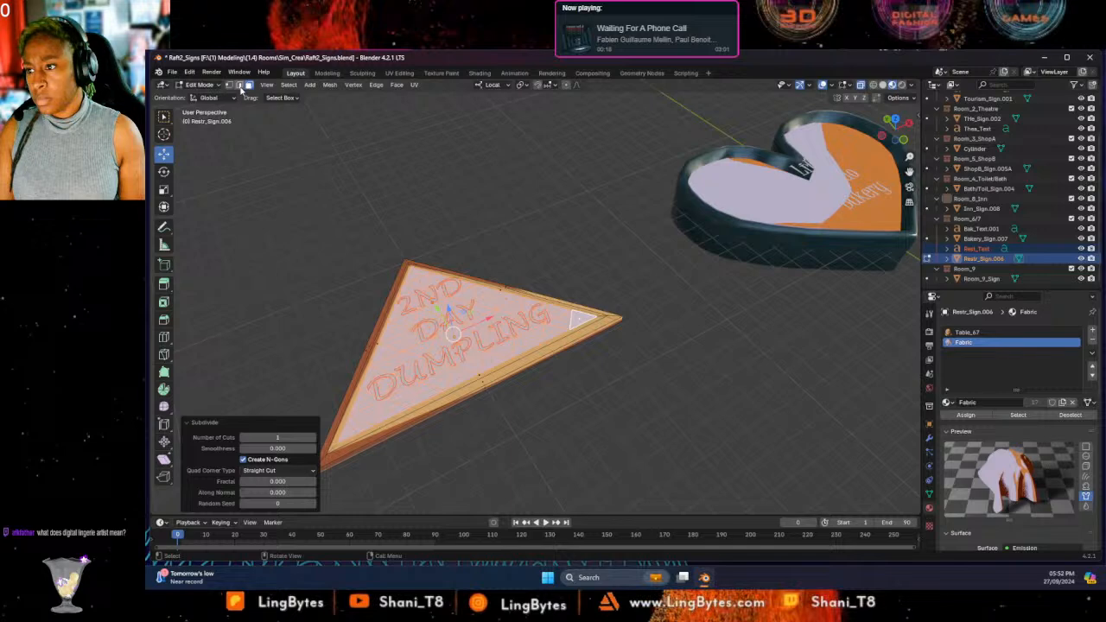
Cut the Rest_Text outline into the subdivided sign face with Knife Project.
click(328, 85)
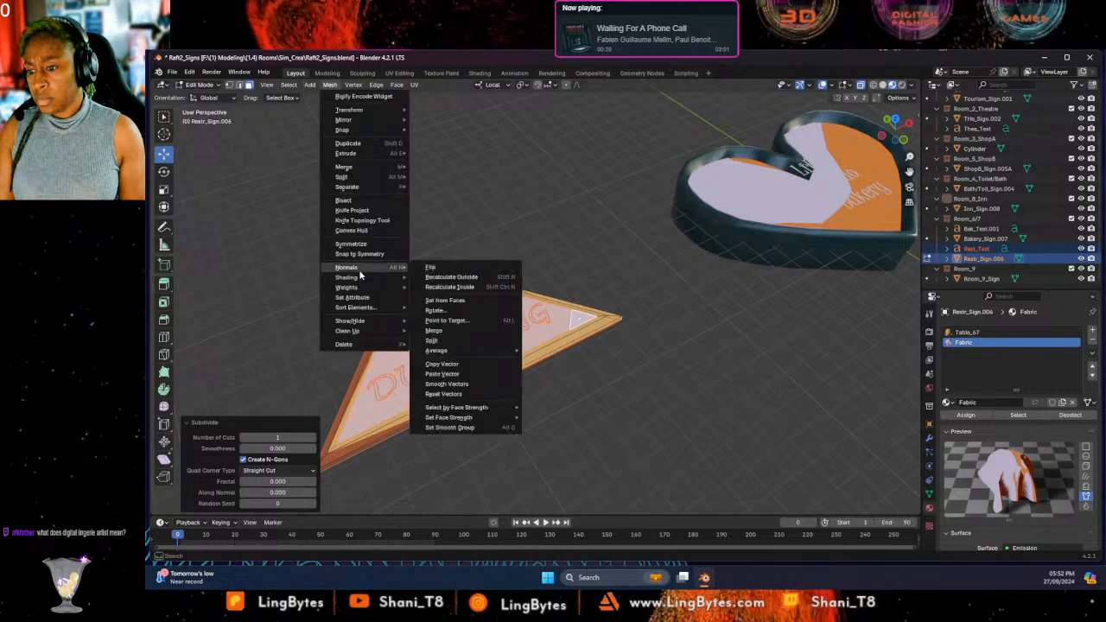
click(373, 211)
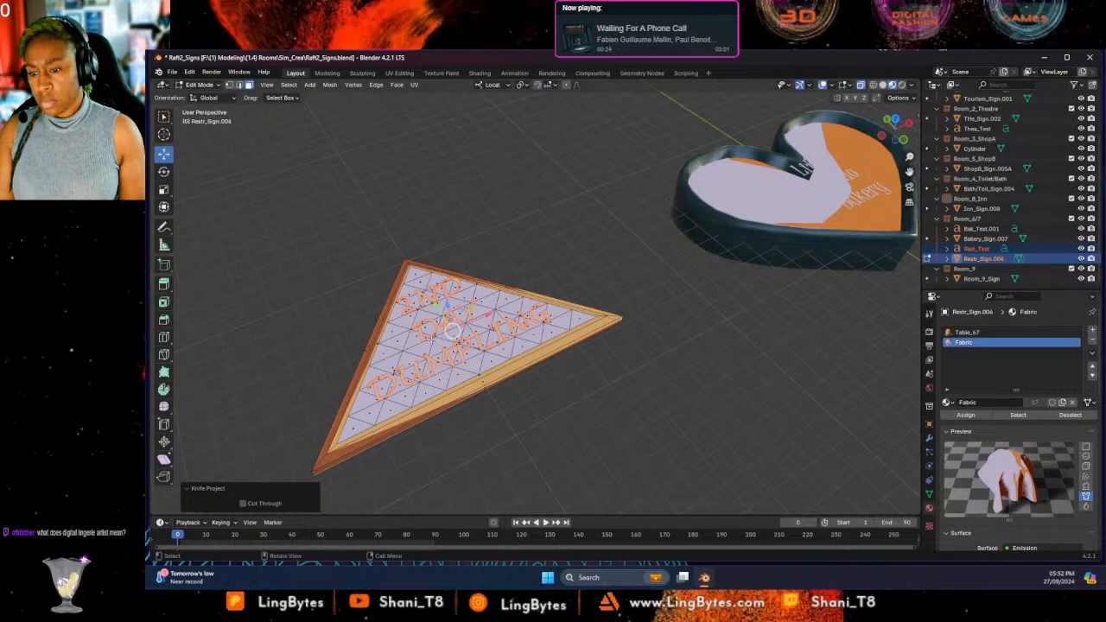
middle_drag(401, 226, 399, 188)
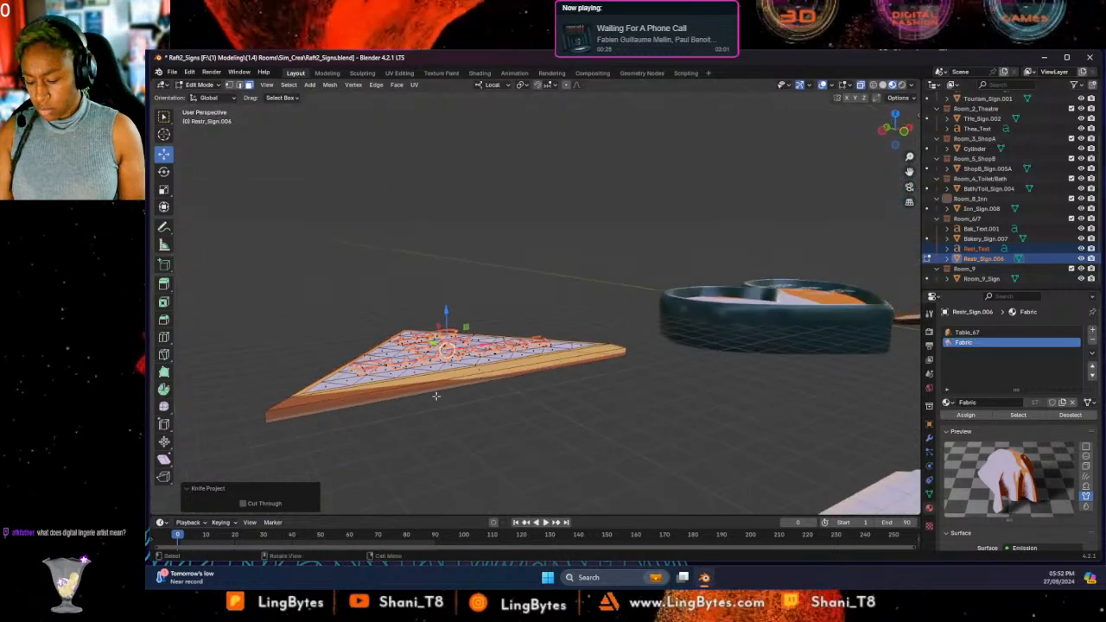
Extrude the cut "2ND DAY DUMPLING" letters about -0.25 m along their normal and deselect them.
key(e)
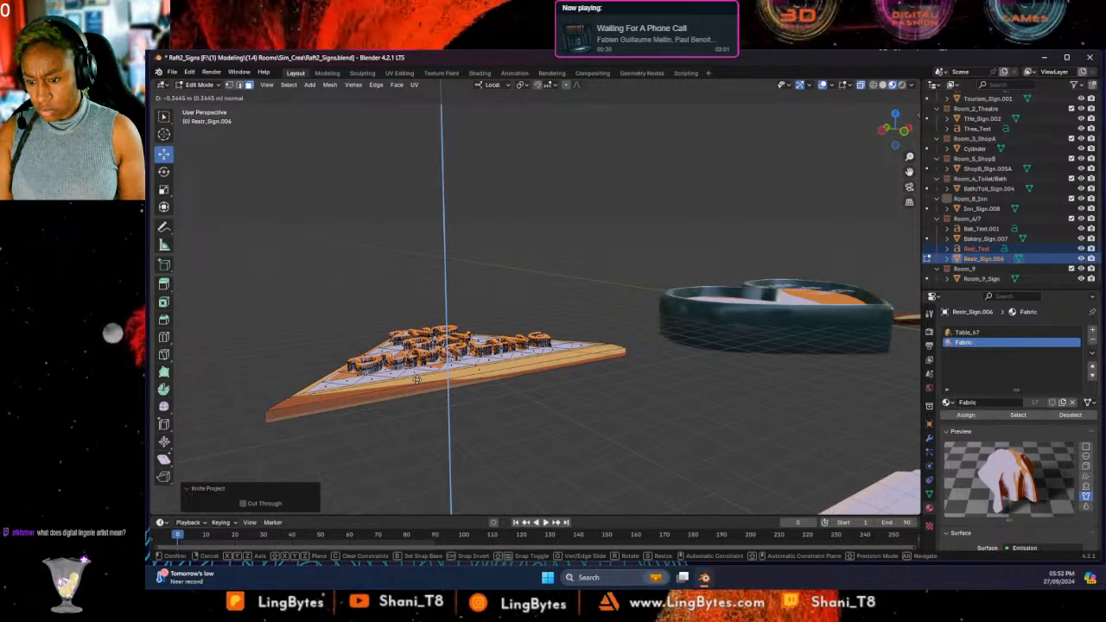
click(418, 384)
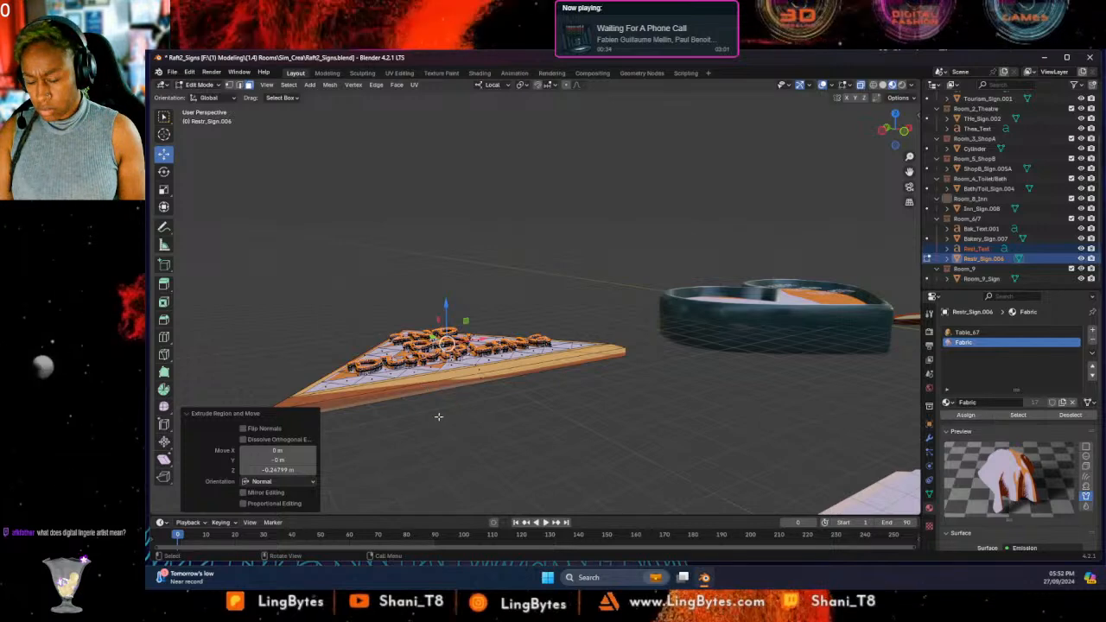
click(471, 418)
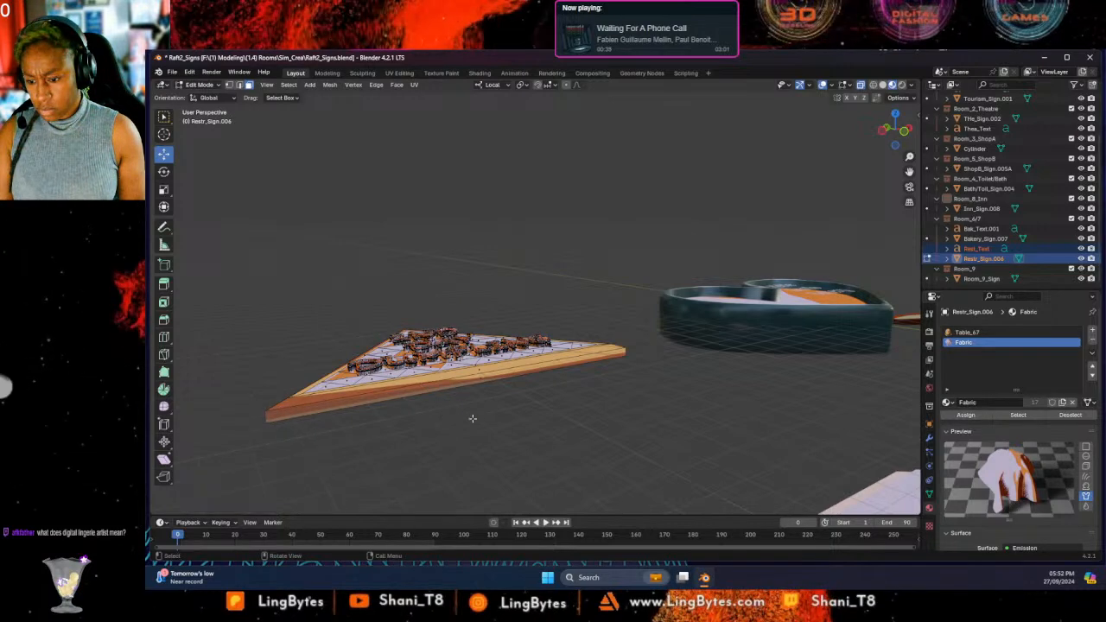
middle_drag(474, 418, 432, 472)
scroll(432, 472, down, 1)
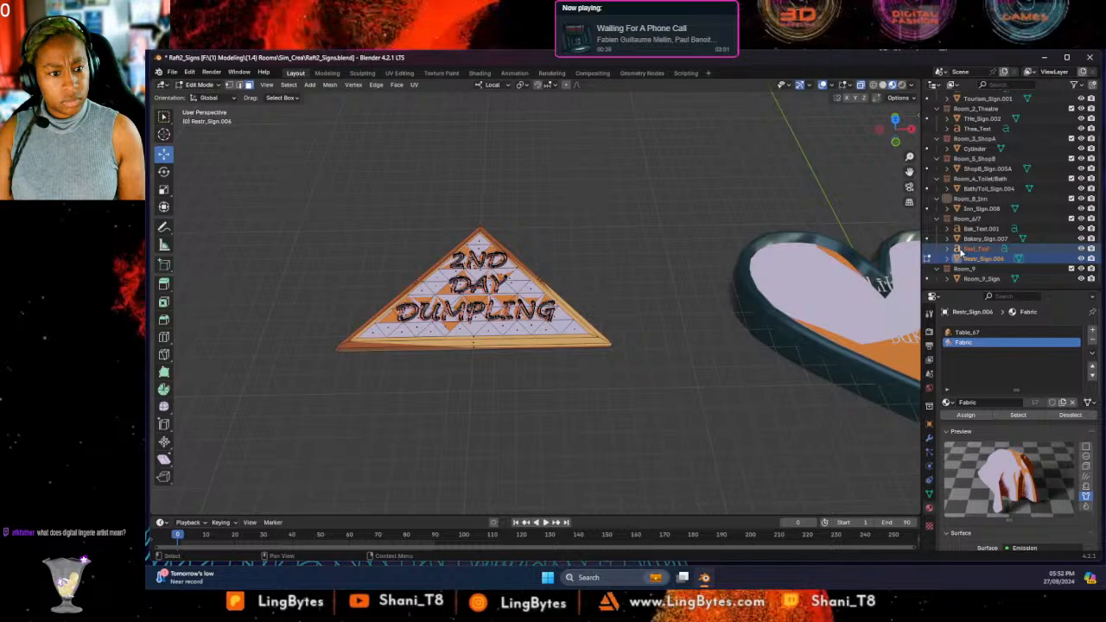
Hide the Rest_Text object and return the triangle sign to Object Mode to inspect the extruded lettering.
click(1081, 248)
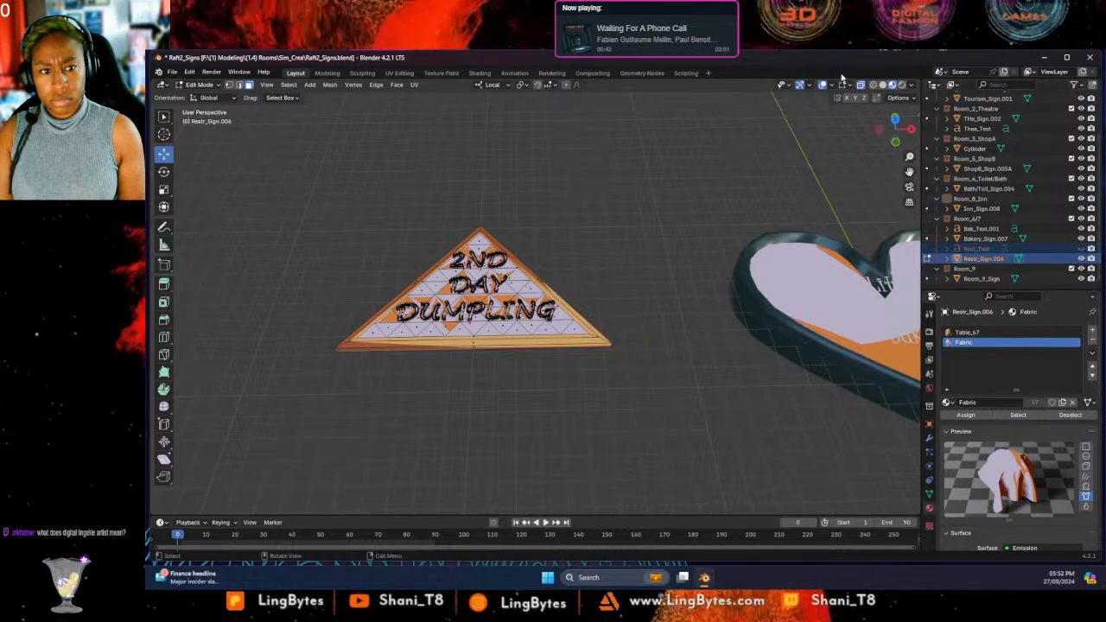
click(210, 86)
click(205, 96)
click(312, 272)
middle_drag(316, 274, 309, 338)
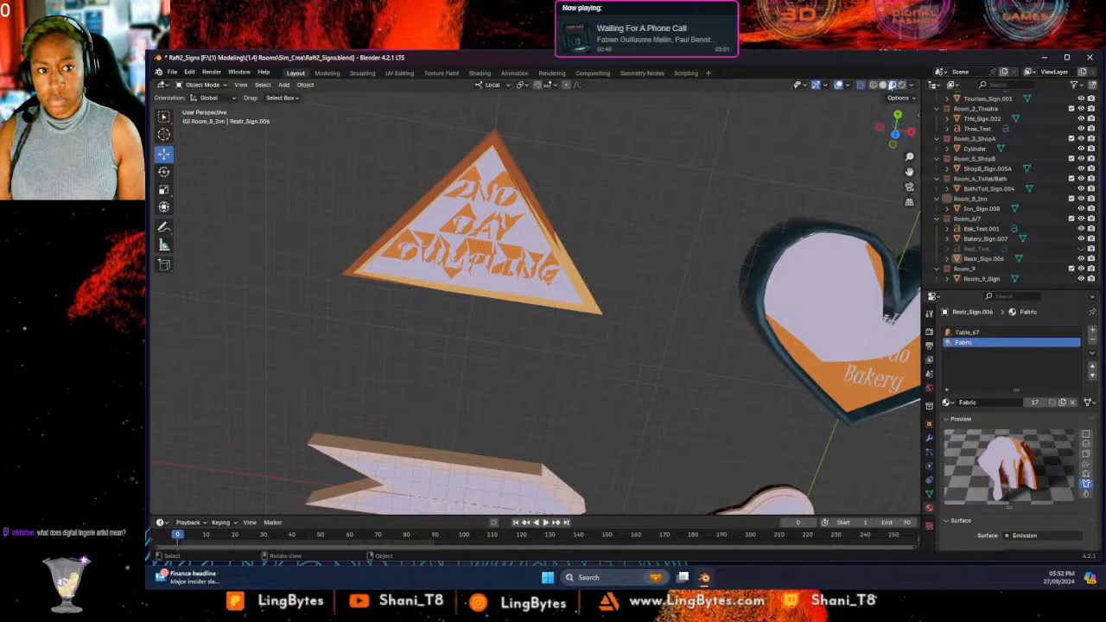
Inspect the triangle sign's extruded lettering in solid shading, comparing it in Edit Mode and Object Mode.
click(882, 85)
mouse_move(634, 189)
middle_down()
mouse_move(648, 153)
mouse_move(484, 121)
mouse_move(407, 69)
mouse_move(337, 95)
mouse_move(275, 53)
middle_up()
click(201, 85)
click(199, 105)
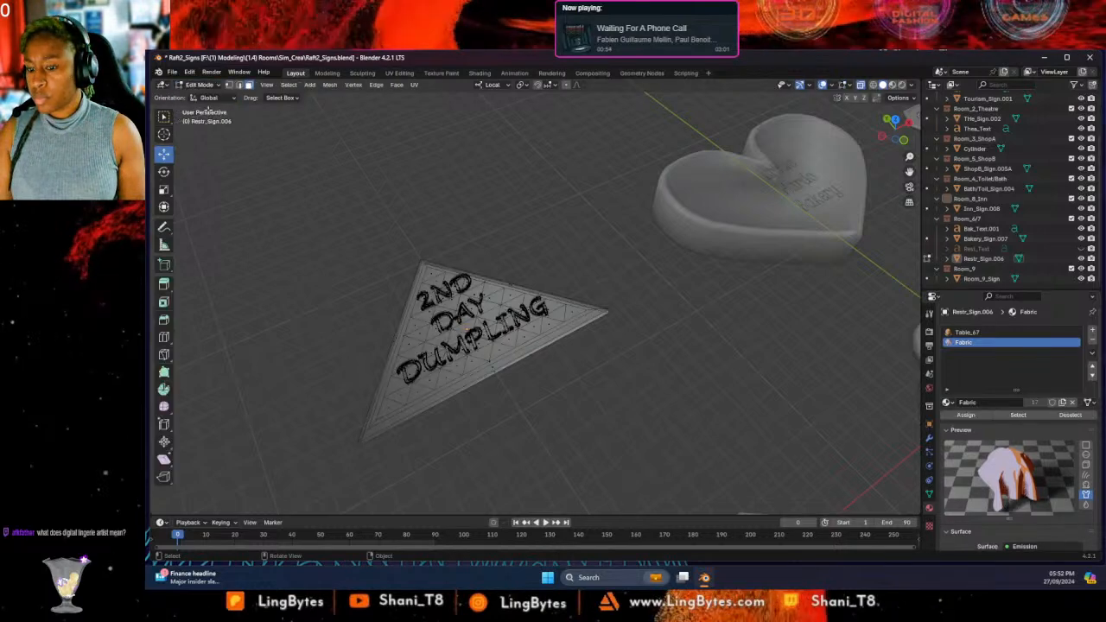
middle_drag(545, 270, 513, 256)
key(Tab)
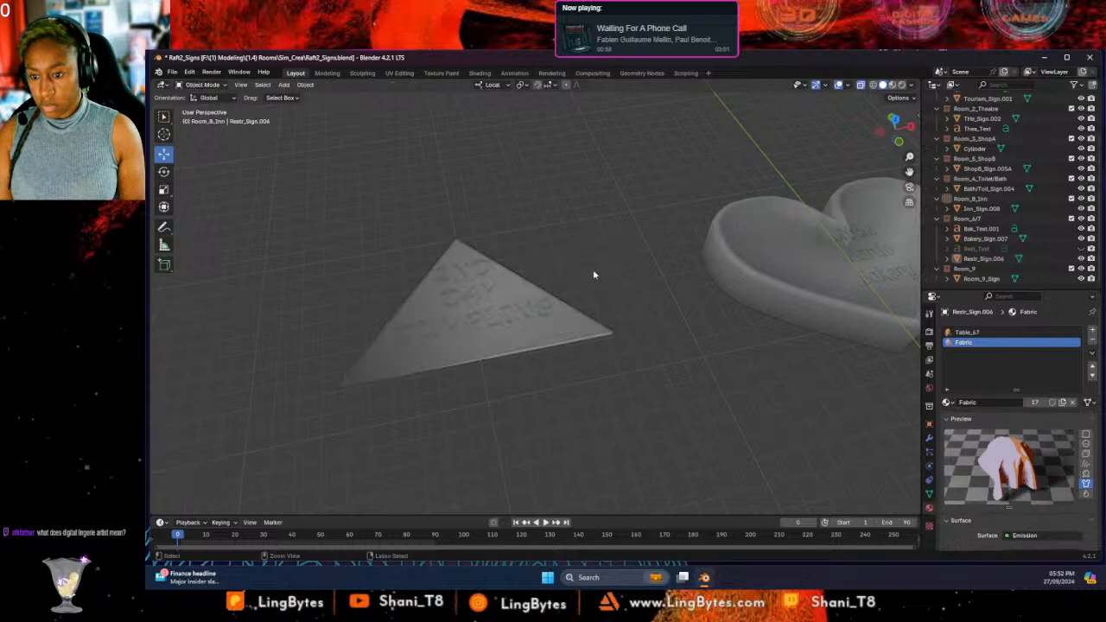
middle_drag(545, 235, 559, 224)
key(Tab)
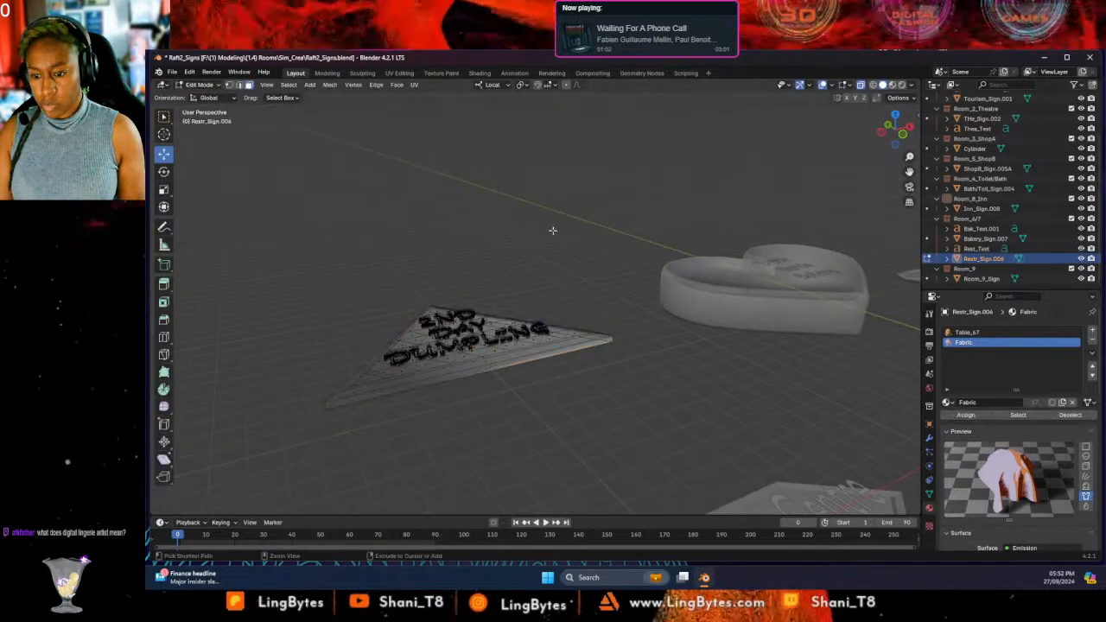
Undo the letter extrusion and extrude the "2ND DAY DUMPLING" letters again about -0.3 m along their normal.
key(ctrl+z)
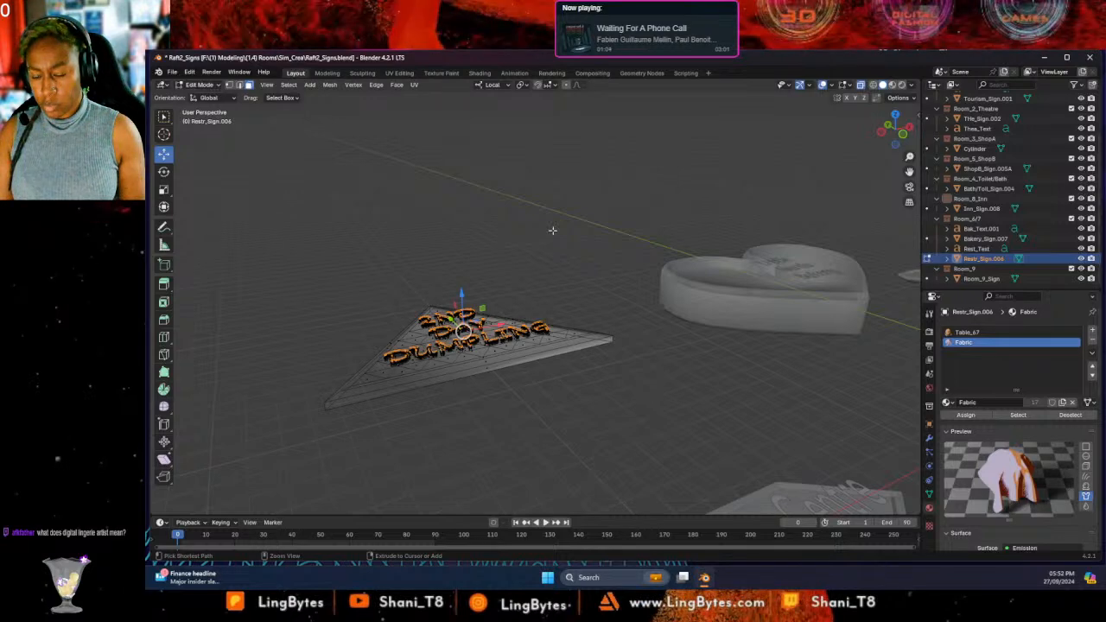
key(ctrl+z)
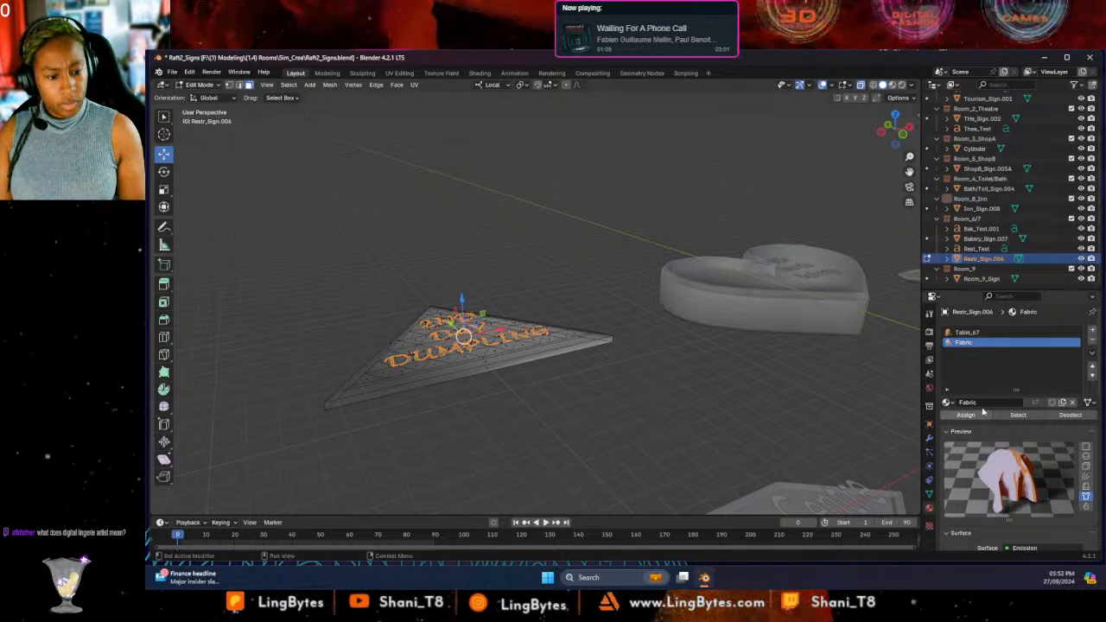
click(968, 334)
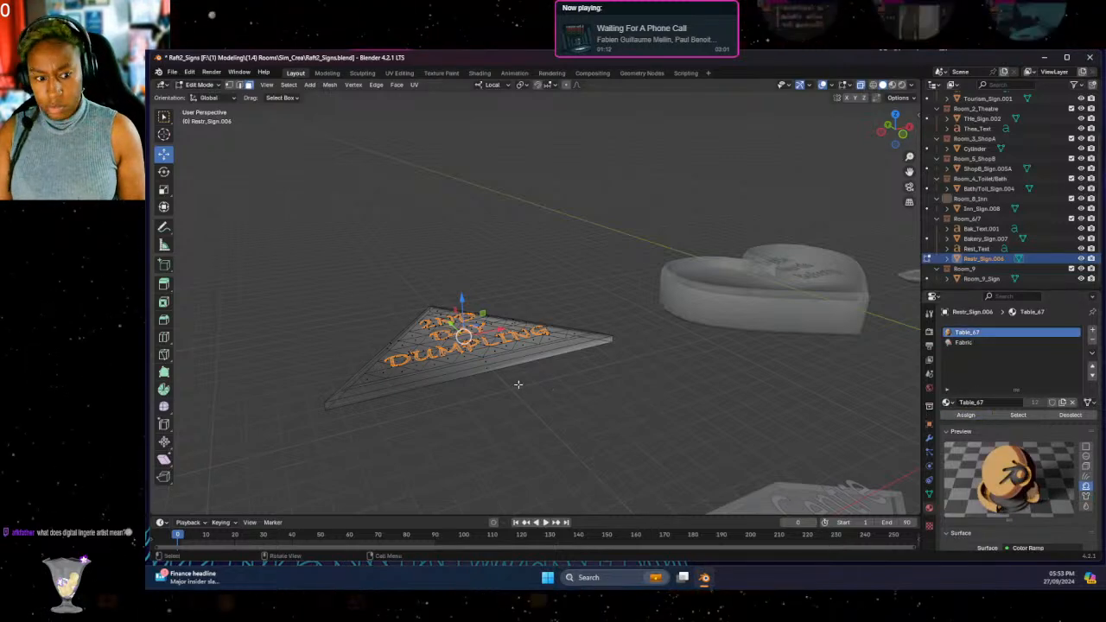
key(e)
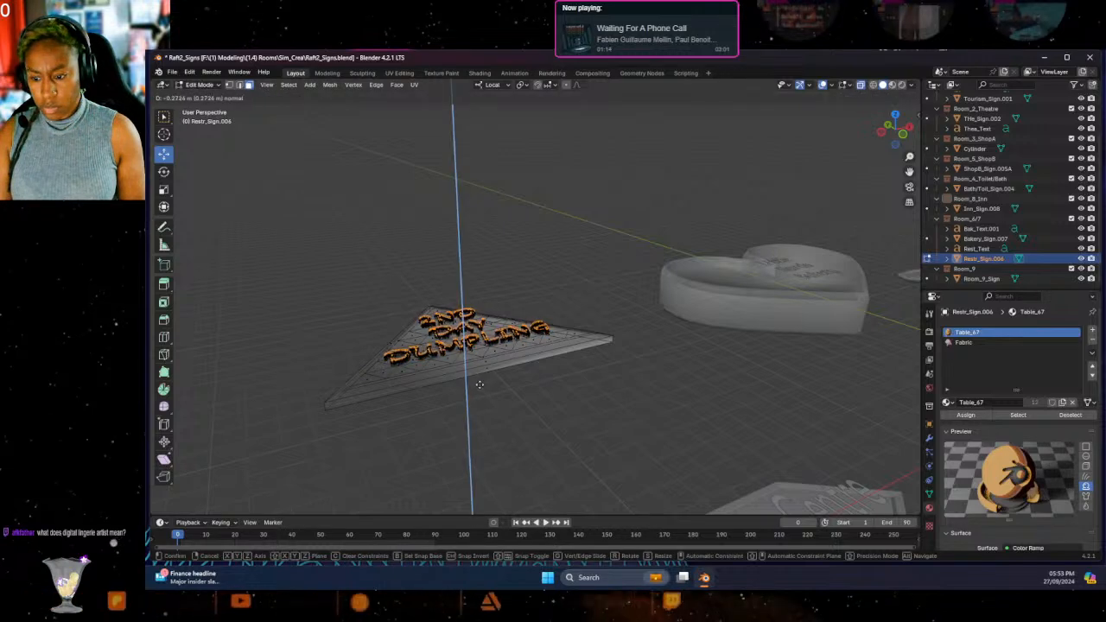
click(480, 385)
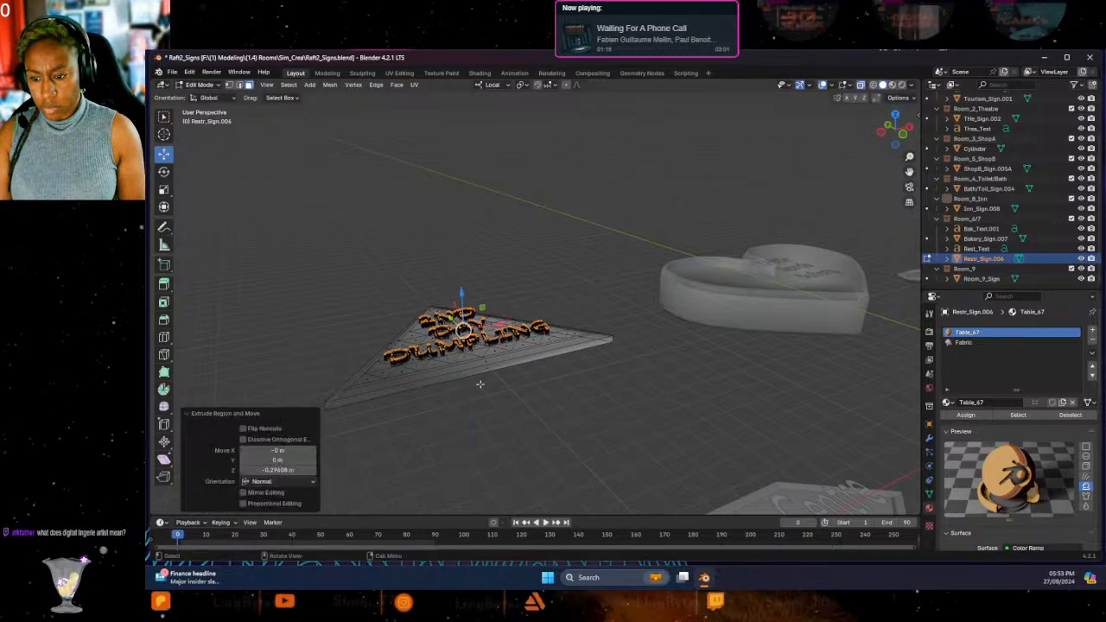
Assign the Table_67 material to the extruded letters and inspect the sign in Object Mode with Material Preview shading.
click(966, 414)
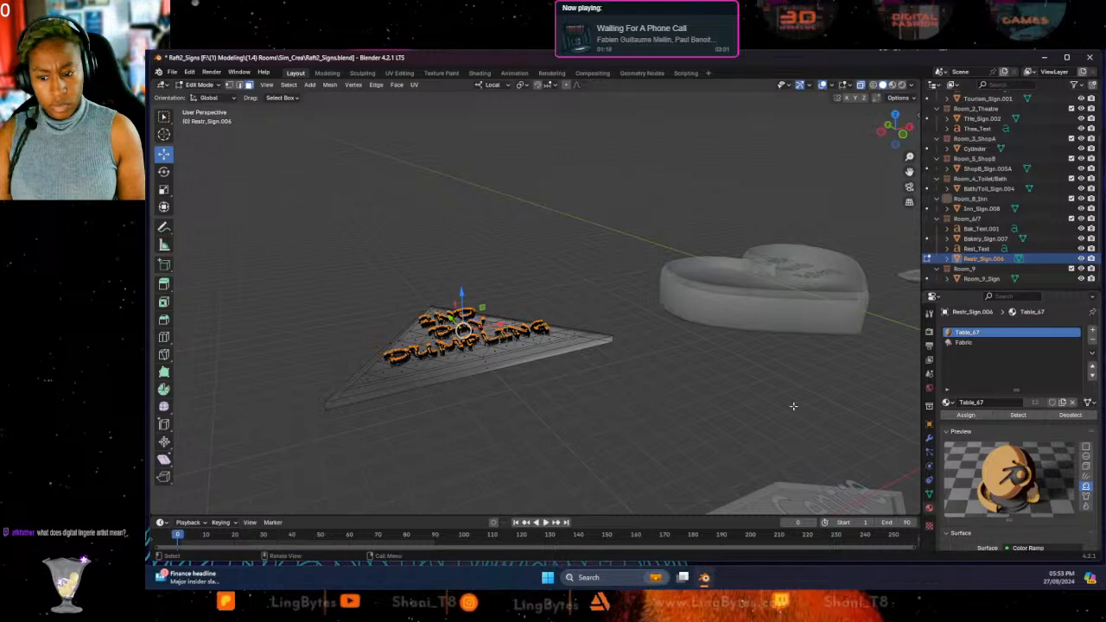
click(635, 392)
click(892, 84)
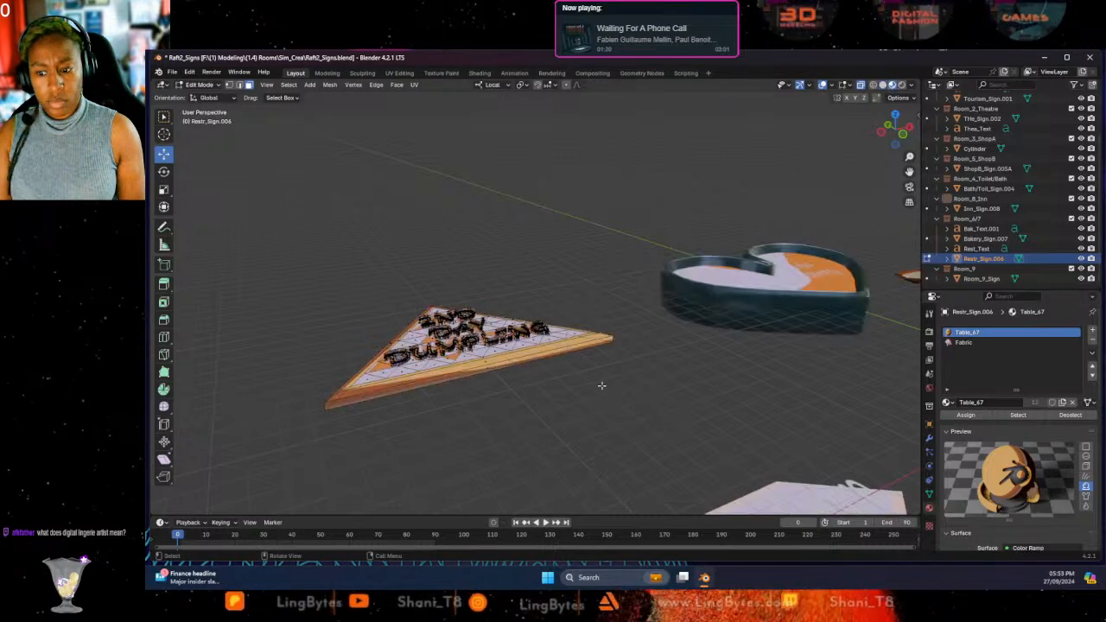
middle_drag(497, 409, 467, 449)
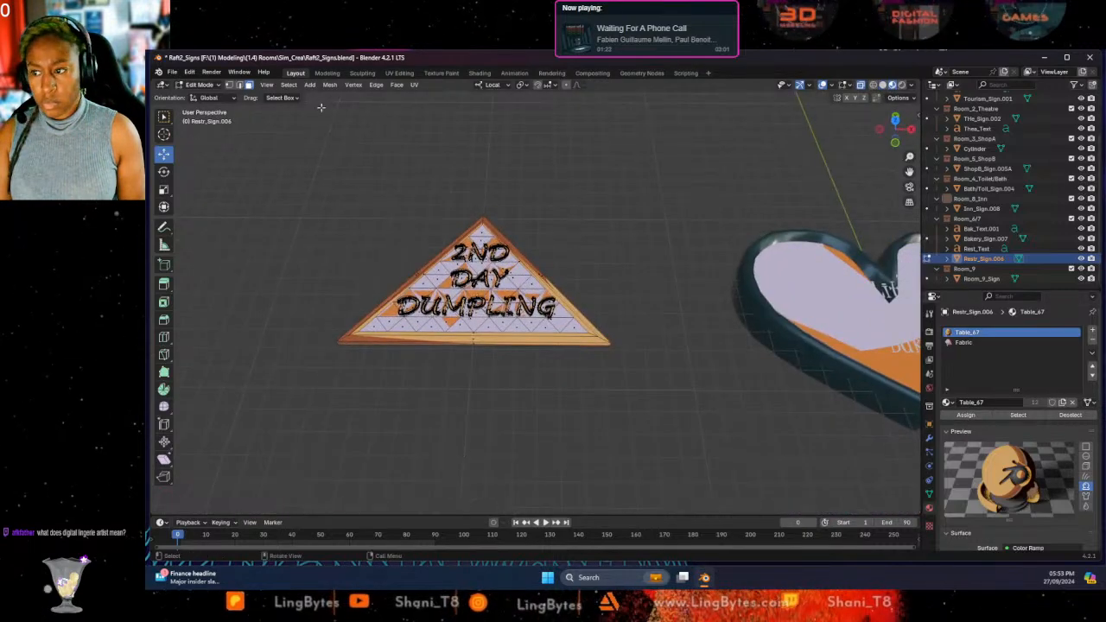
click(199, 84)
click(203, 105)
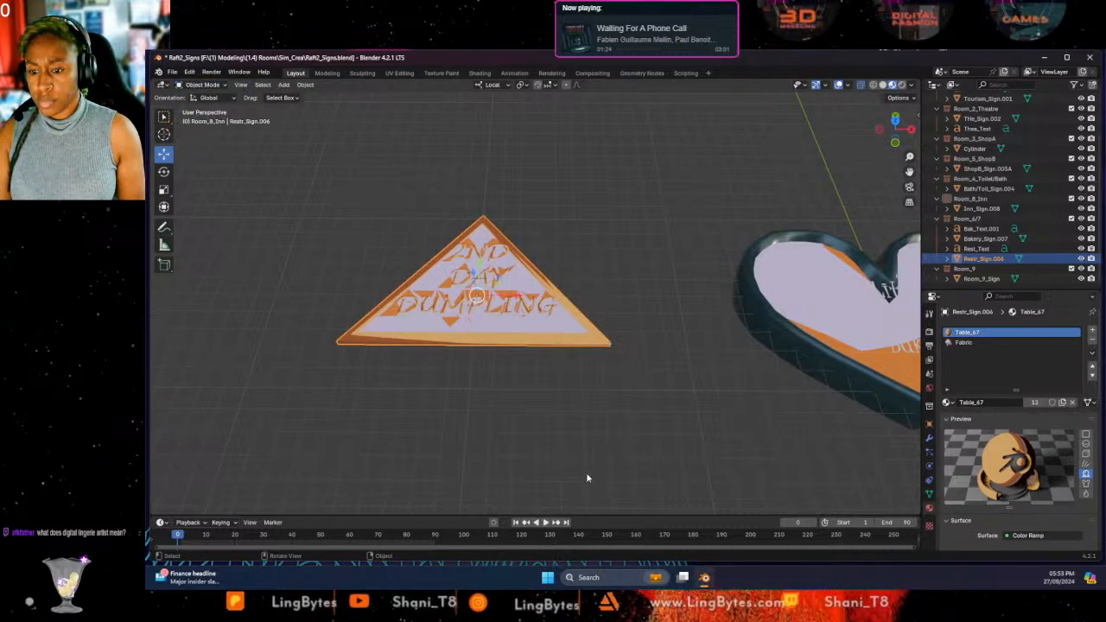
middle_drag(445, 434, 454, 464)
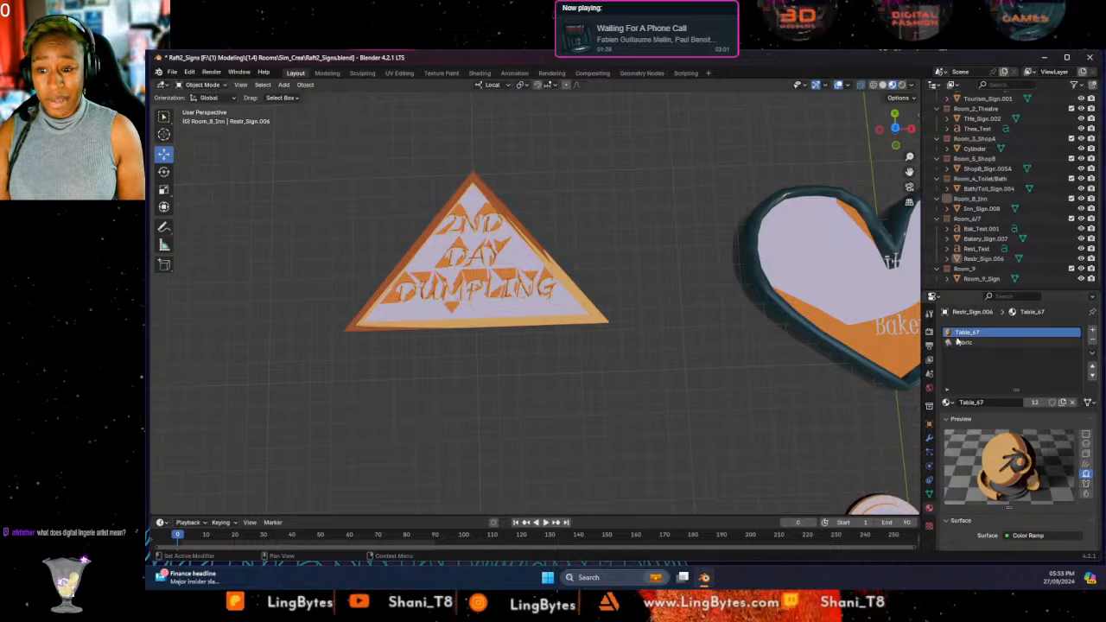
scroll(540, 354, up, 4)
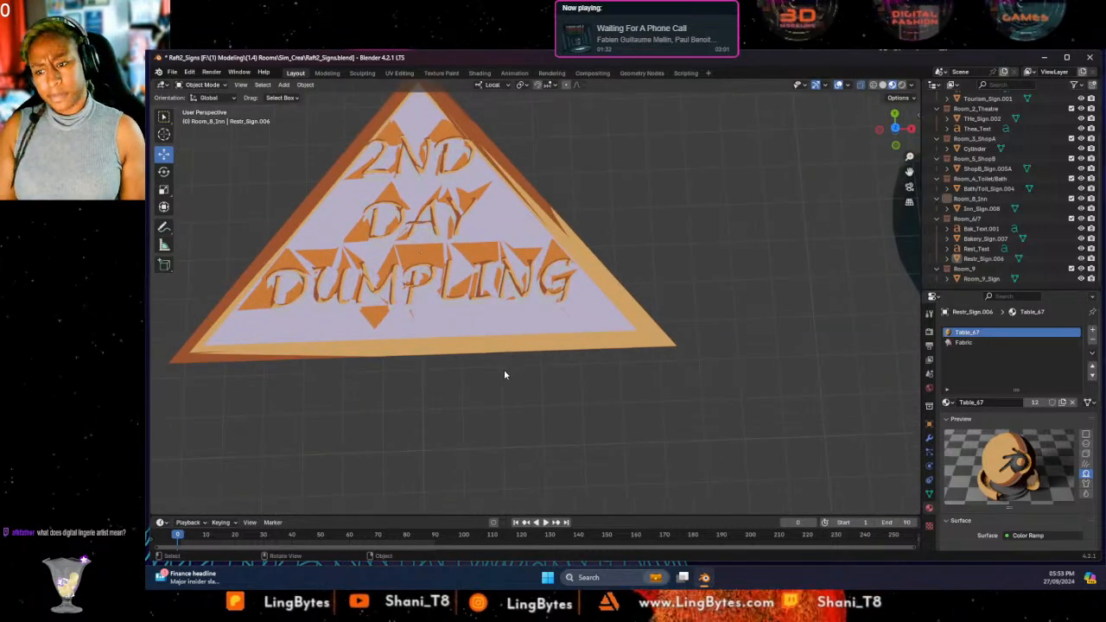
middle_drag(442, 403, 560, 286)
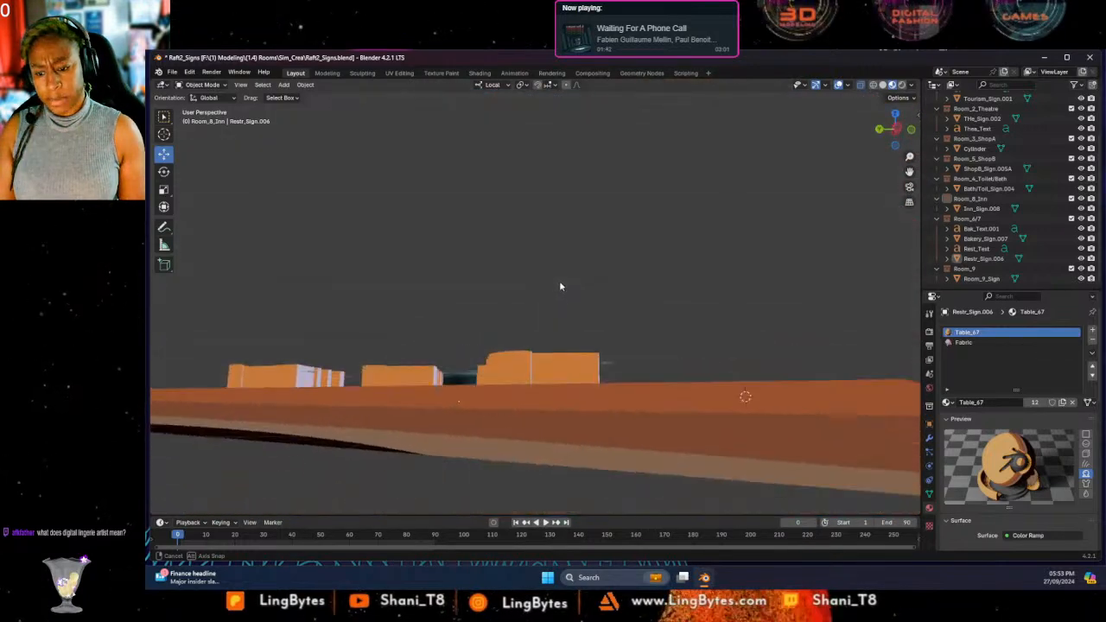
Return the triangle sign to Edit Mode and box-select all the raised lettering from a side orthographic view.
click(212, 73)
click(201, 84)
click(203, 105)
middle_drag(339, 302, 343, 302)
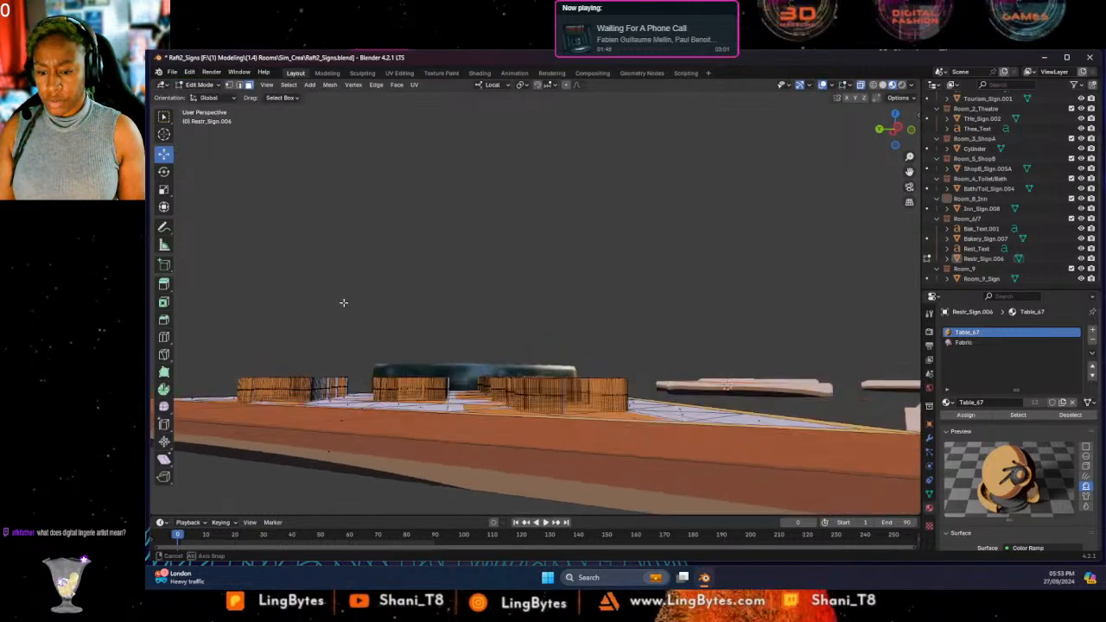
click(911, 130)
drag(264, 290, 554, 387)
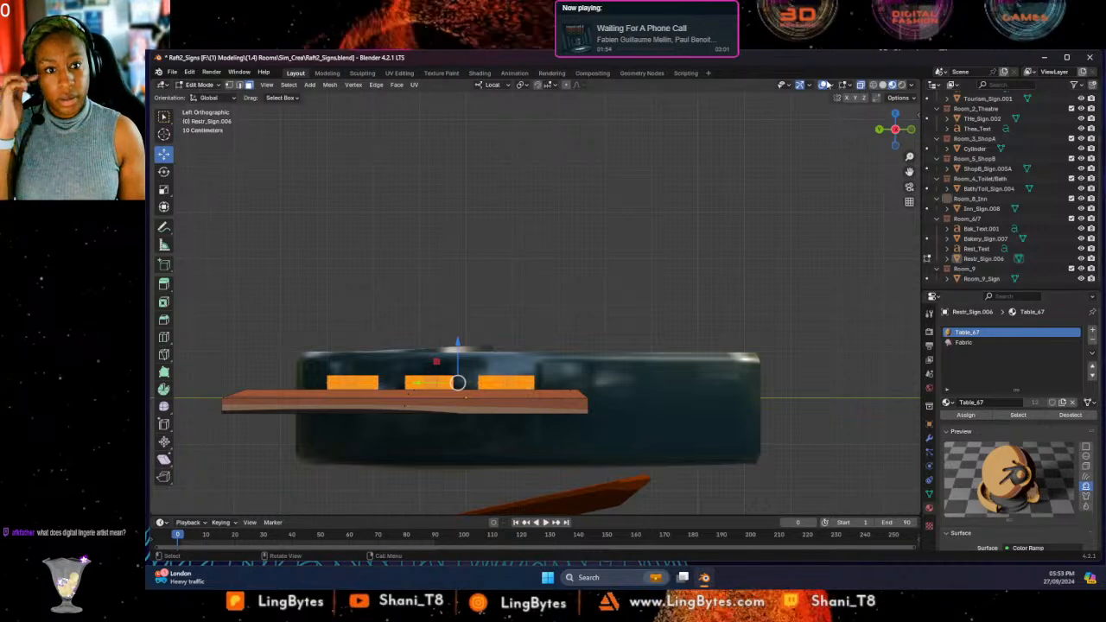
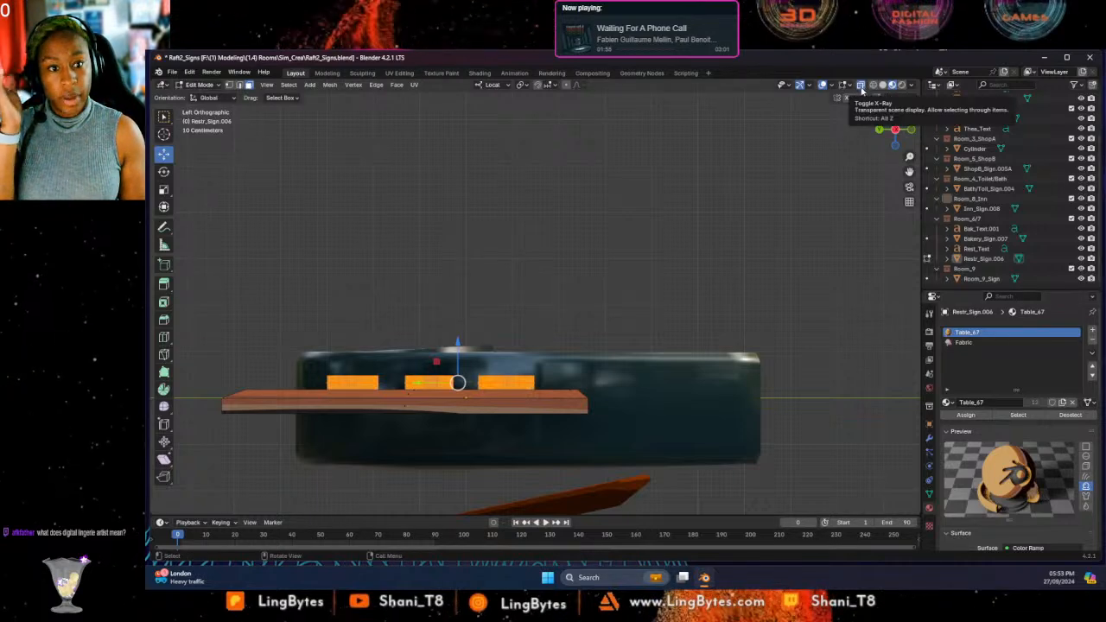
click(1092, 330)
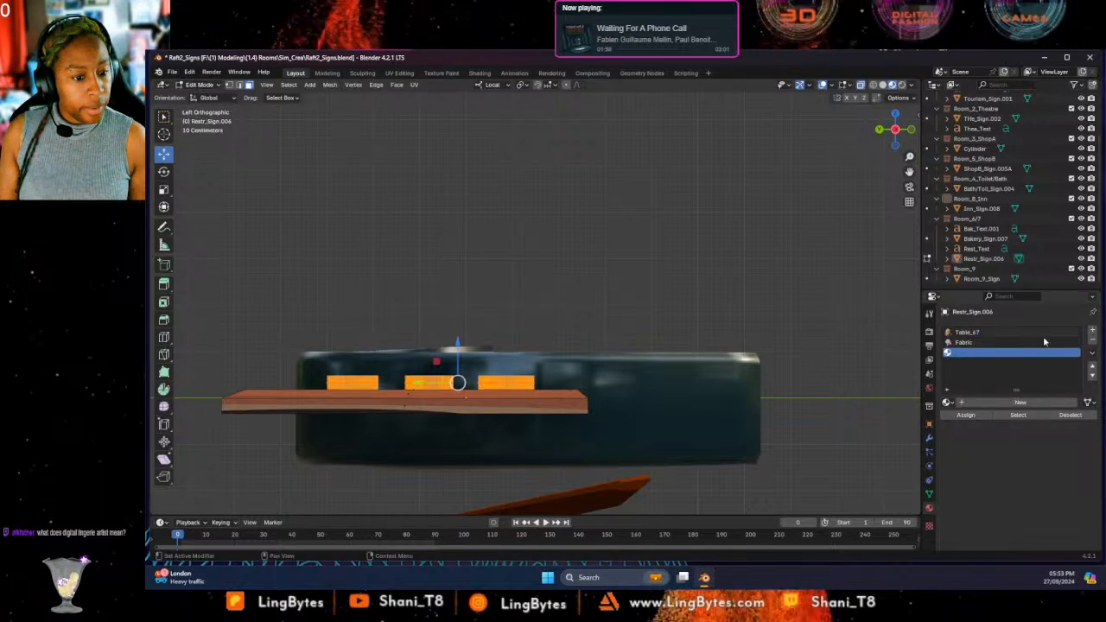
click(974, 403)
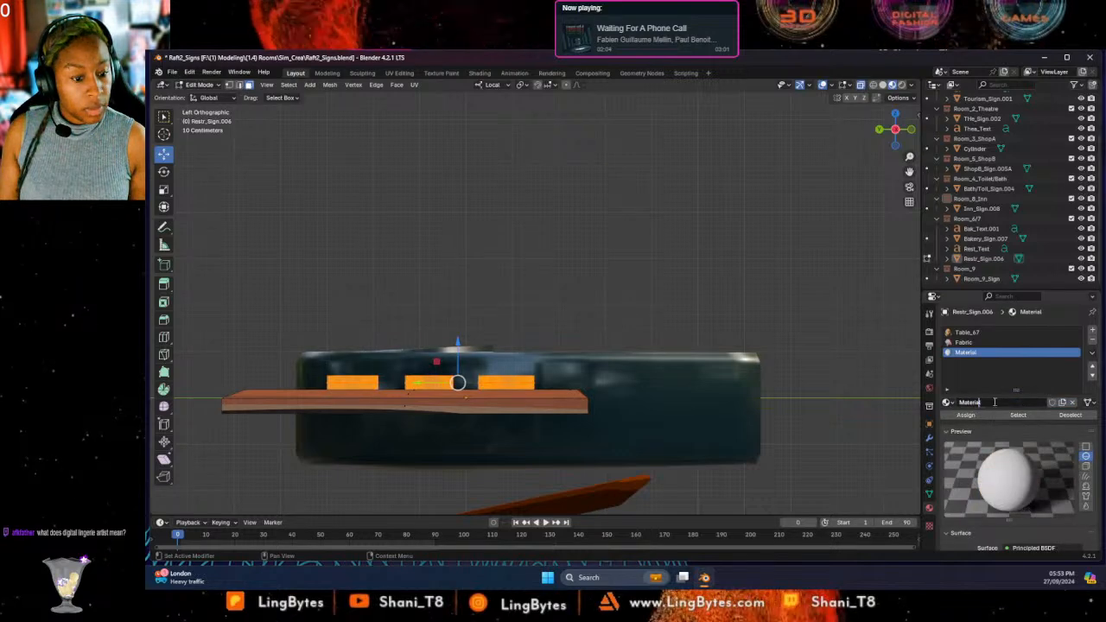
click(948, 403)
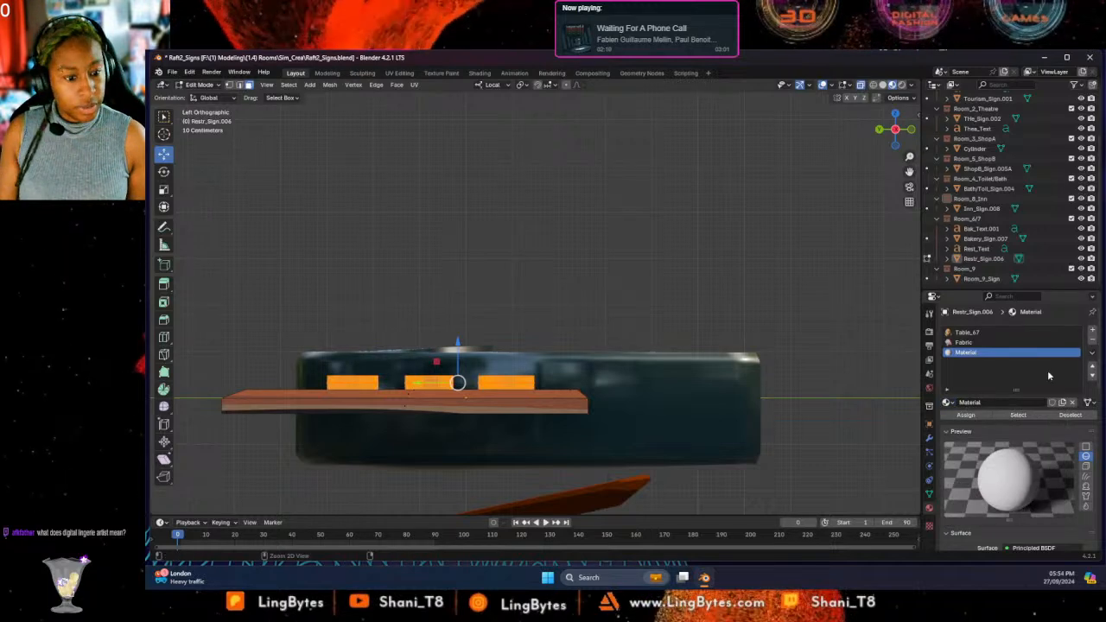
click(1092, 340)
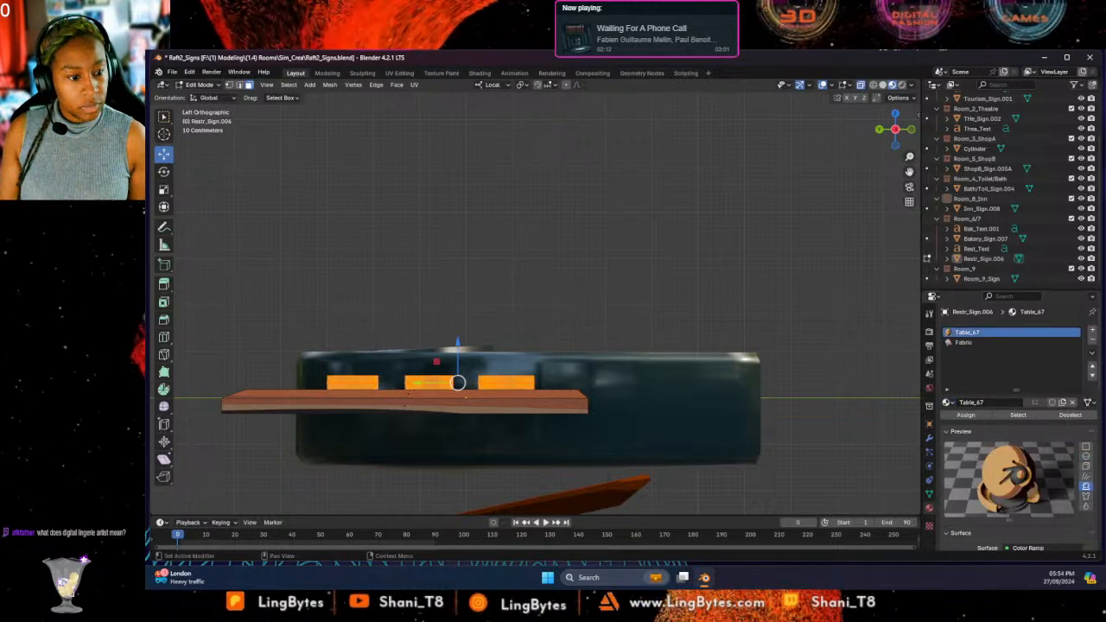
Add a third material slot with the BARR_Rim material and assign it to the selected lettering.
click(1094, 329)
click(948, 403)
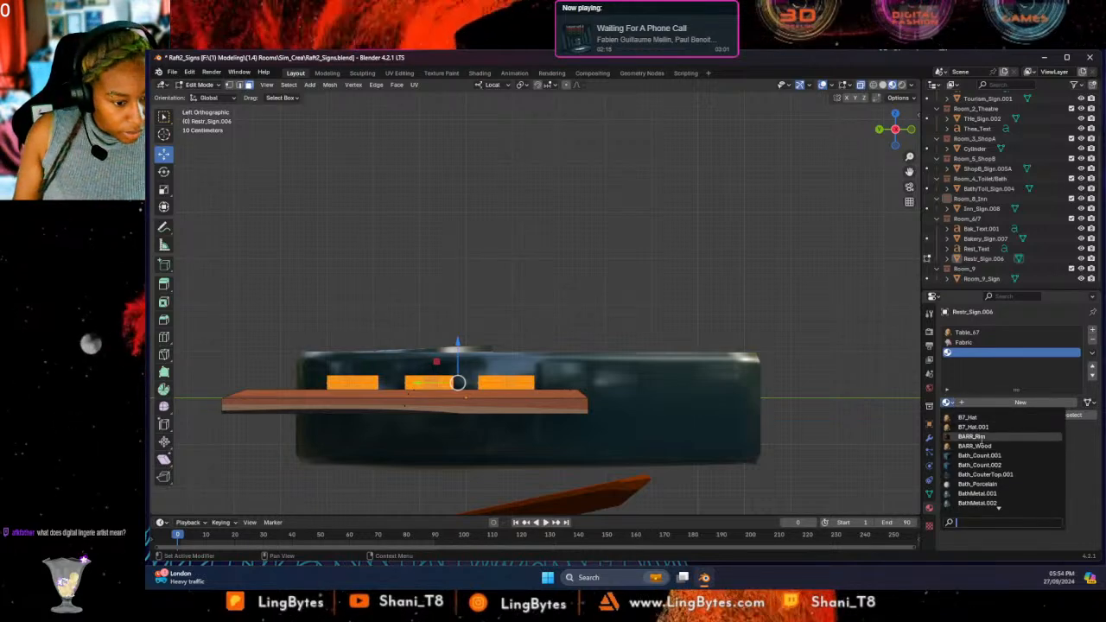
click(975, 436)
click(966, 415)
Return the triangle sign to Object Mode and hide the Rest_Text object to inspect the dark lettering.
middle_drag(519, 291, 424, 332)
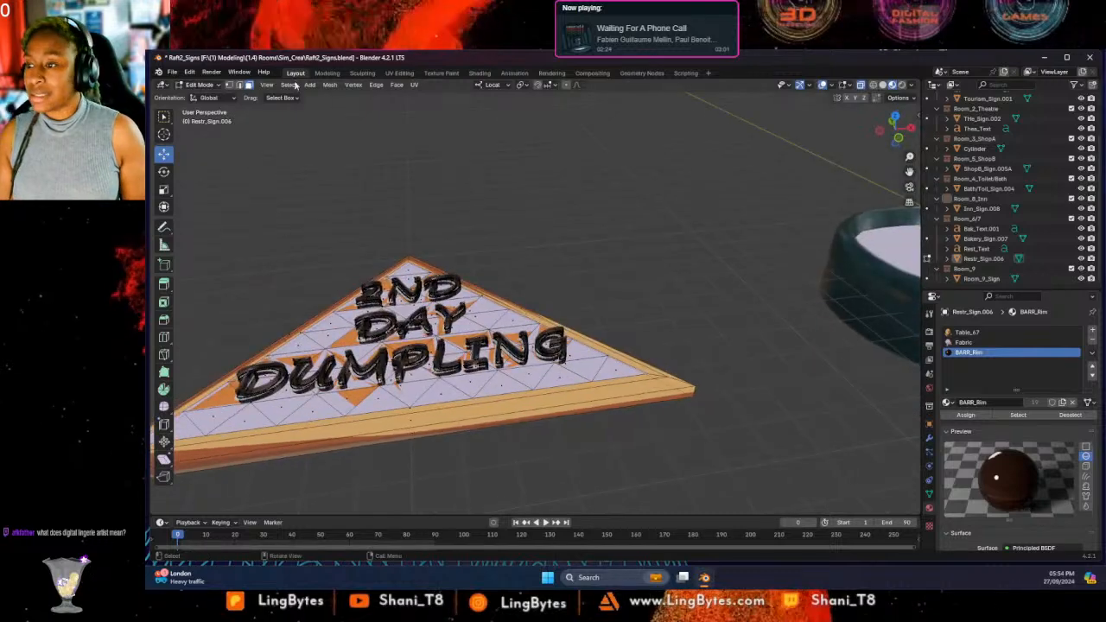
click(200, 85)
click(205, 100)
middle_drag(502, 222, 529, 259)
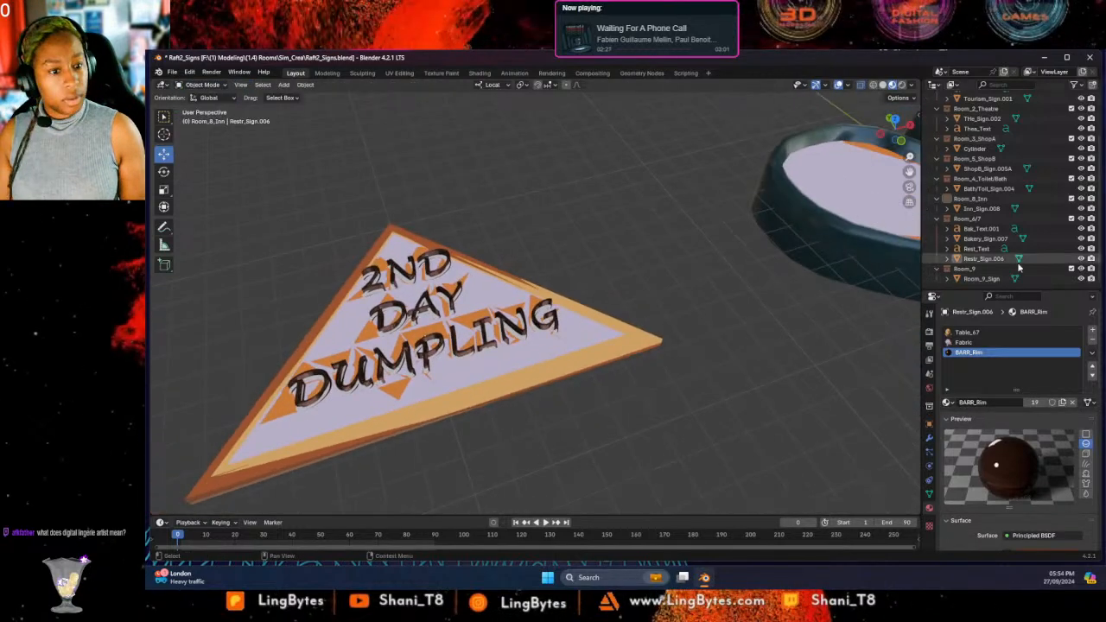
click(1082, 248)
middle_drag(530, 388, 507, 382)
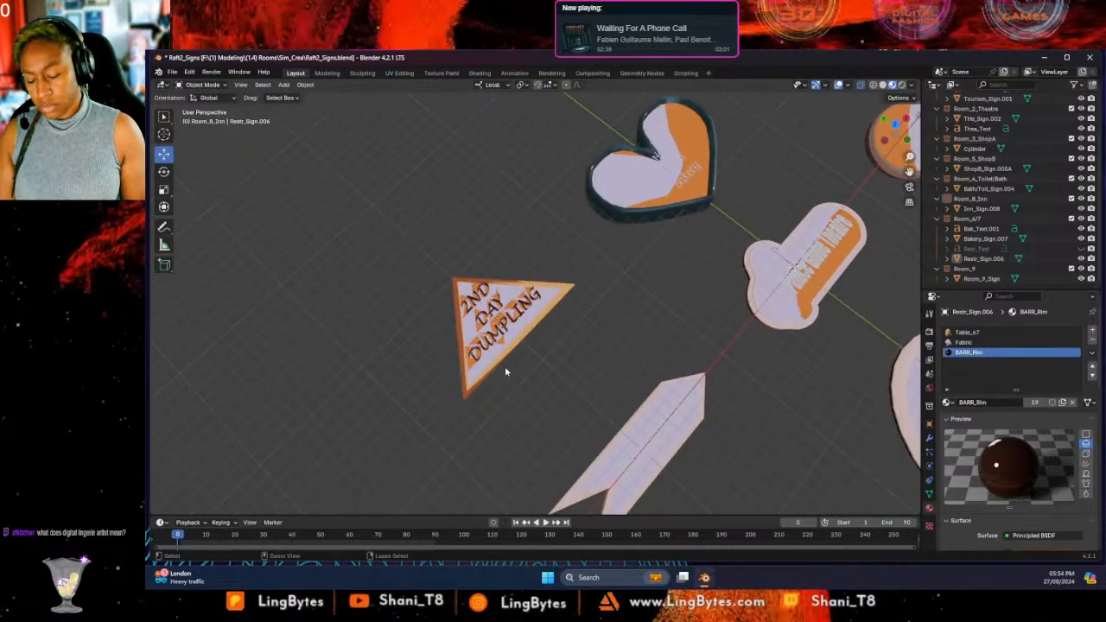
Undo the lettering's materials, extrusion and knife cut and the face subdivisions, back to the plain inner sign face.
key(Tab)
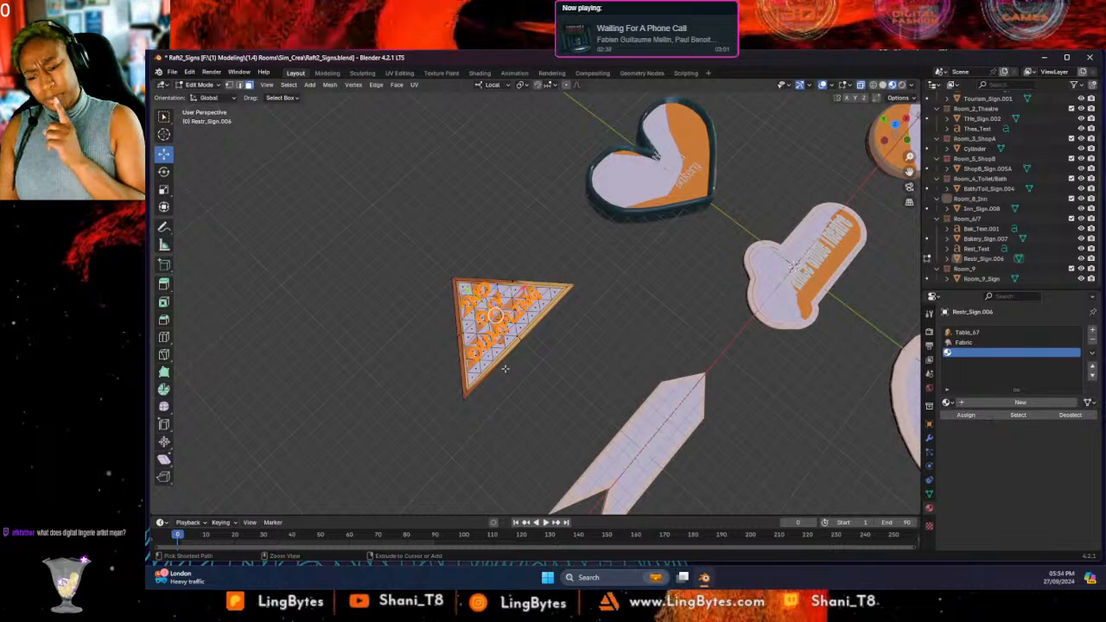
key(ctrl+z)
key(ctrl+z)
key(ctrl+z)
key(ctrl+z)
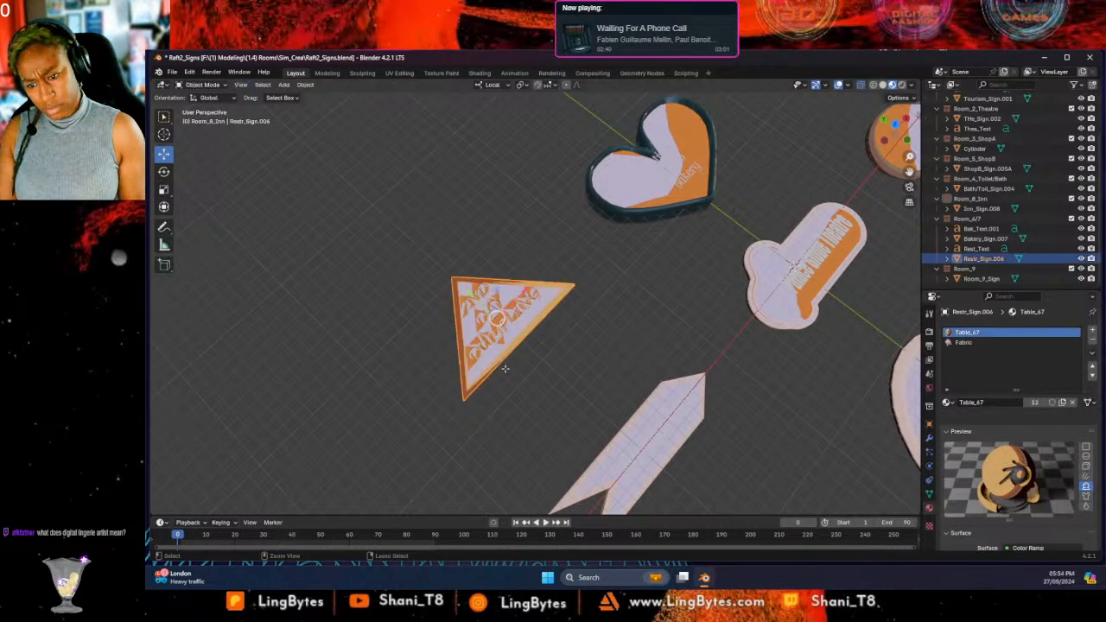
key(ctrl+z)
key(ctrl+z)
key(ctrl+z)
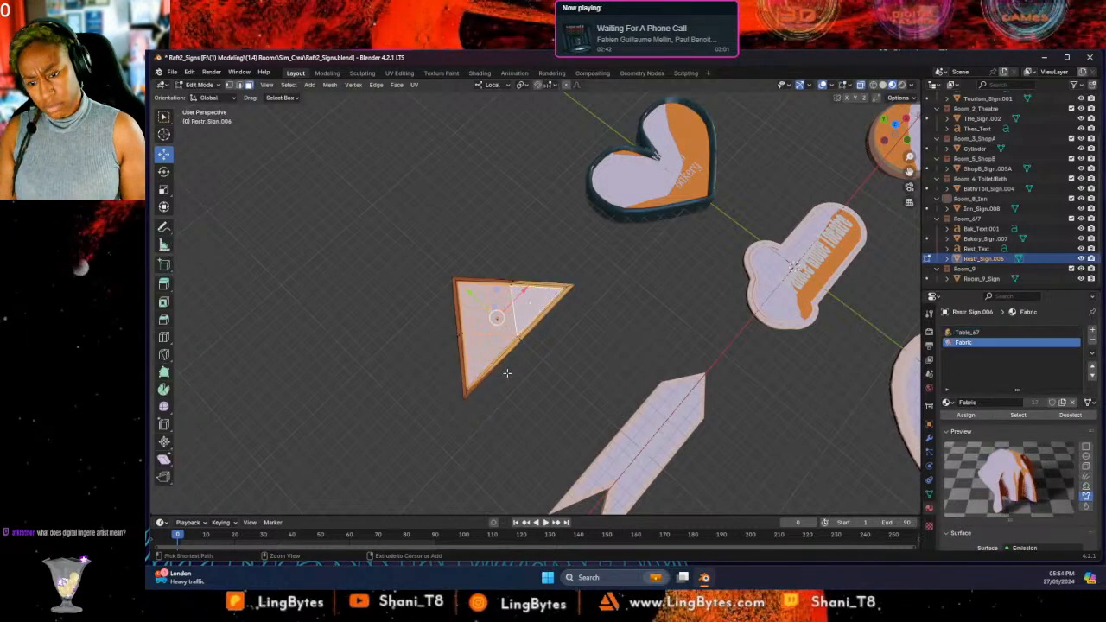
Try a Knife Project of the "2ND DAY DUMPLING" text onto the triangle sign's plain inner face, and undo the cut.
scroll(508, 373, up, 4)
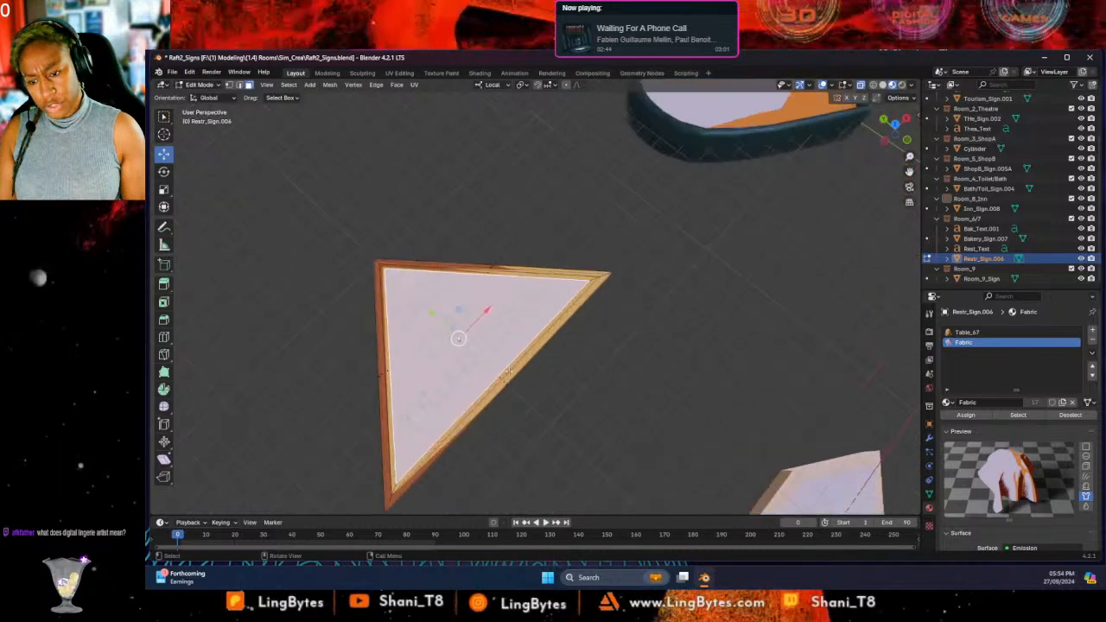
middle_drag(450, 409, 451, 356)
click(558, 457)
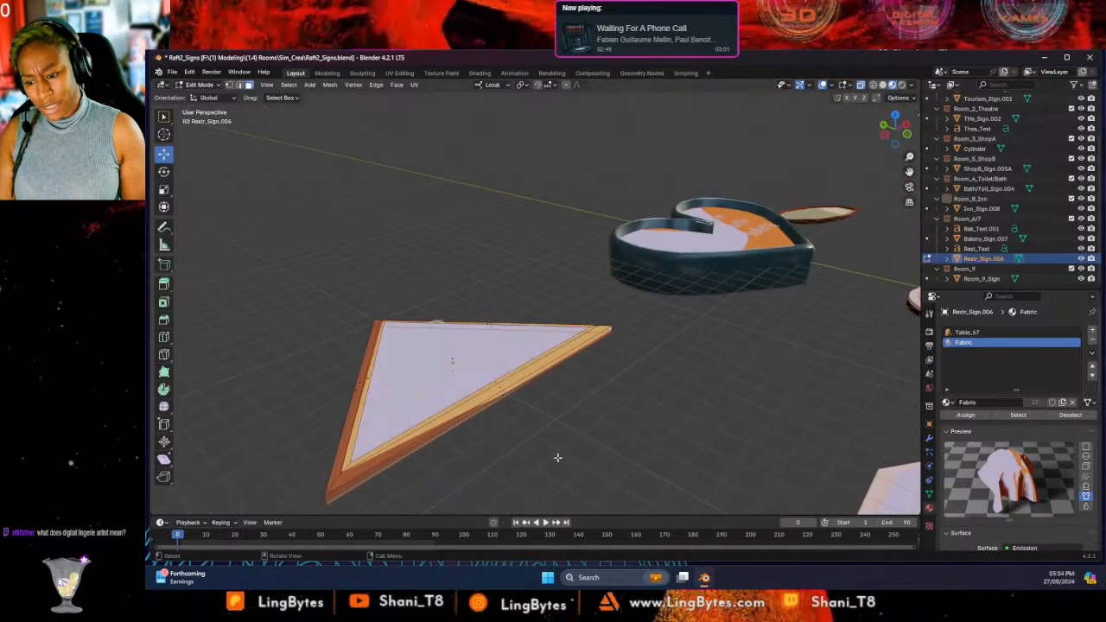
click(461, 384)
click(610, 457)
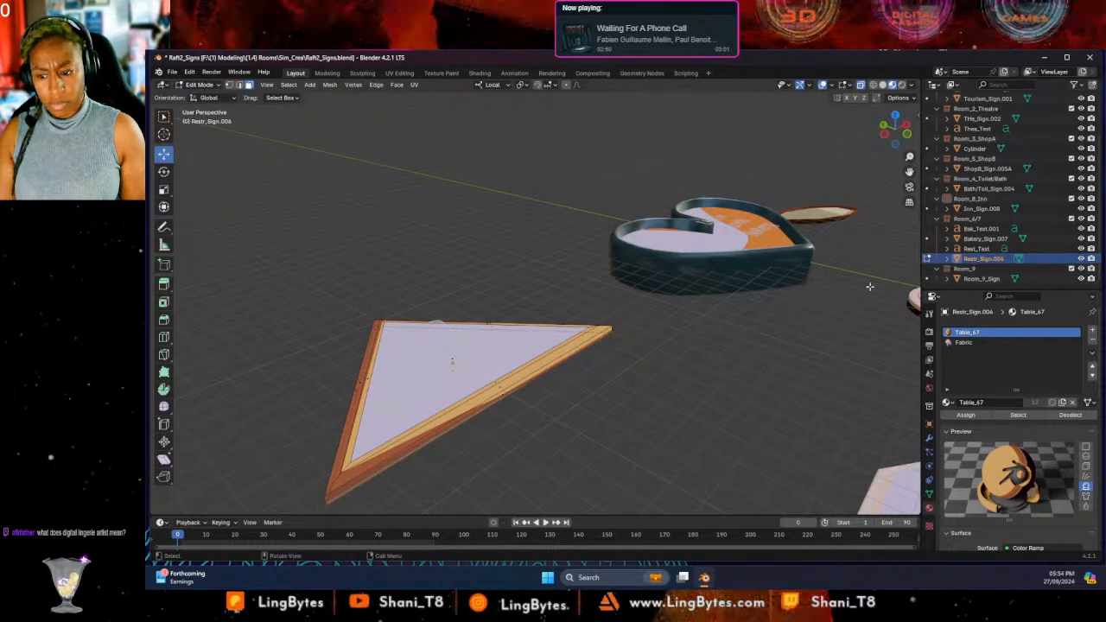
click(452, 357)
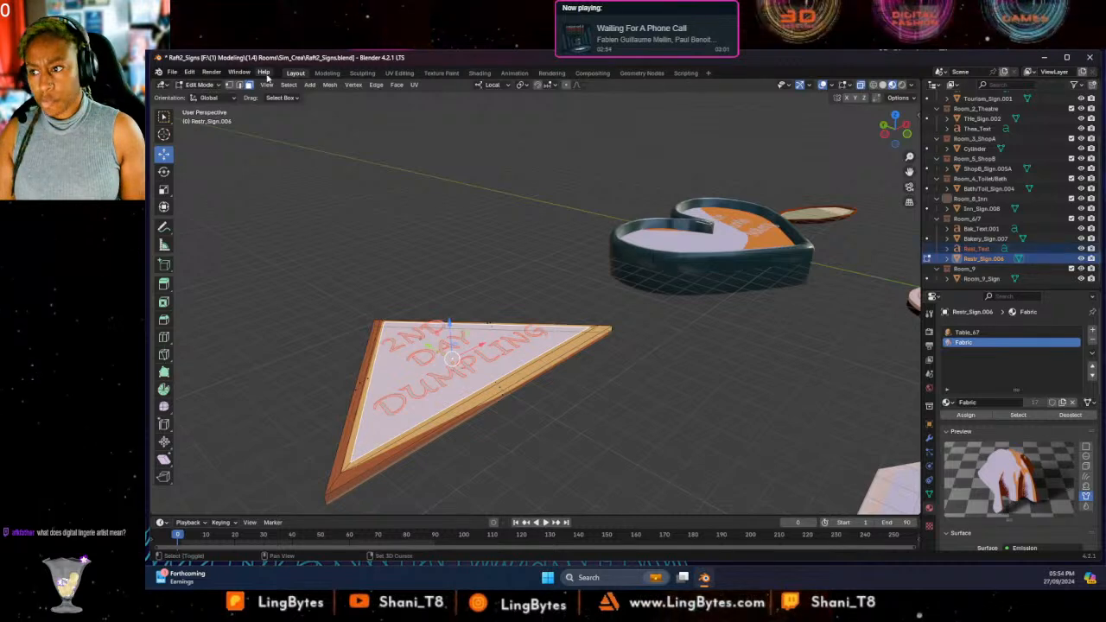
click(309, 84)
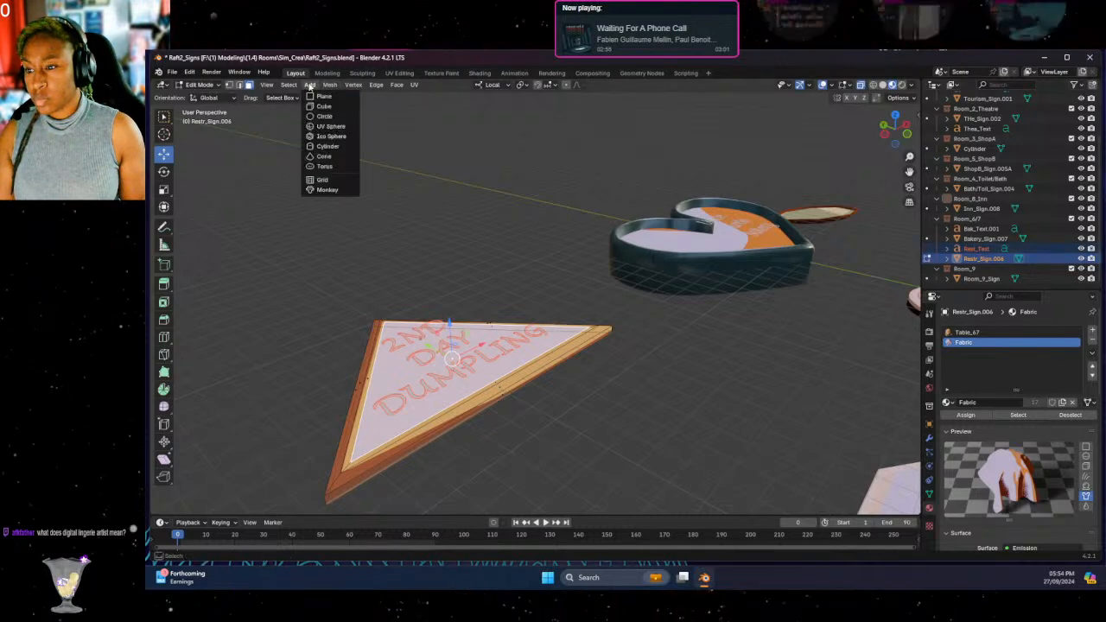
mouse_move(329, 85)
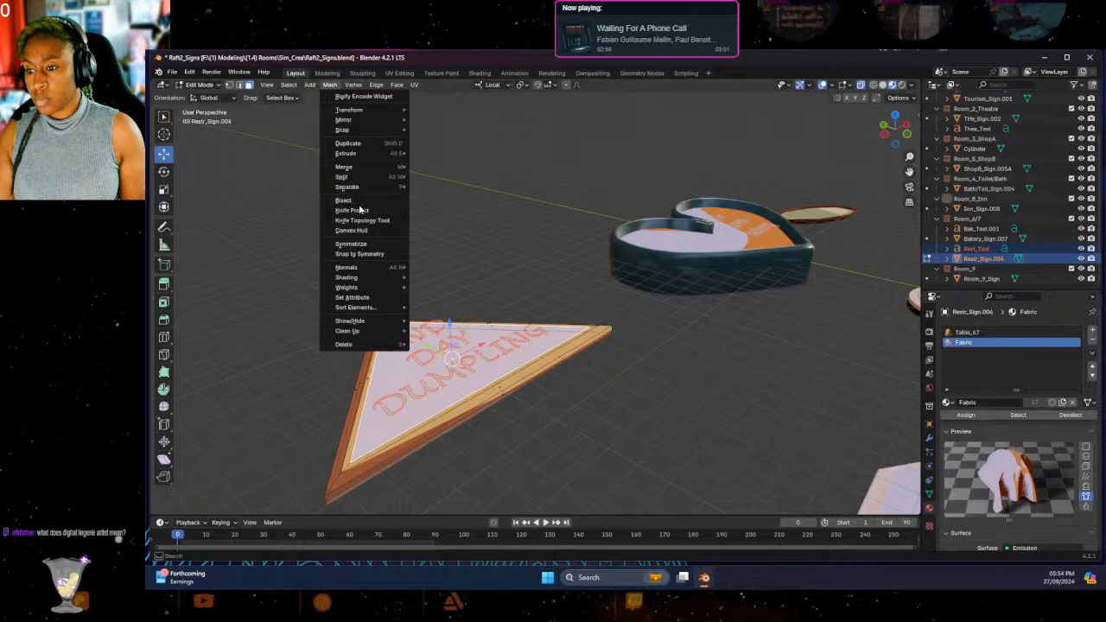
click(367, 210)
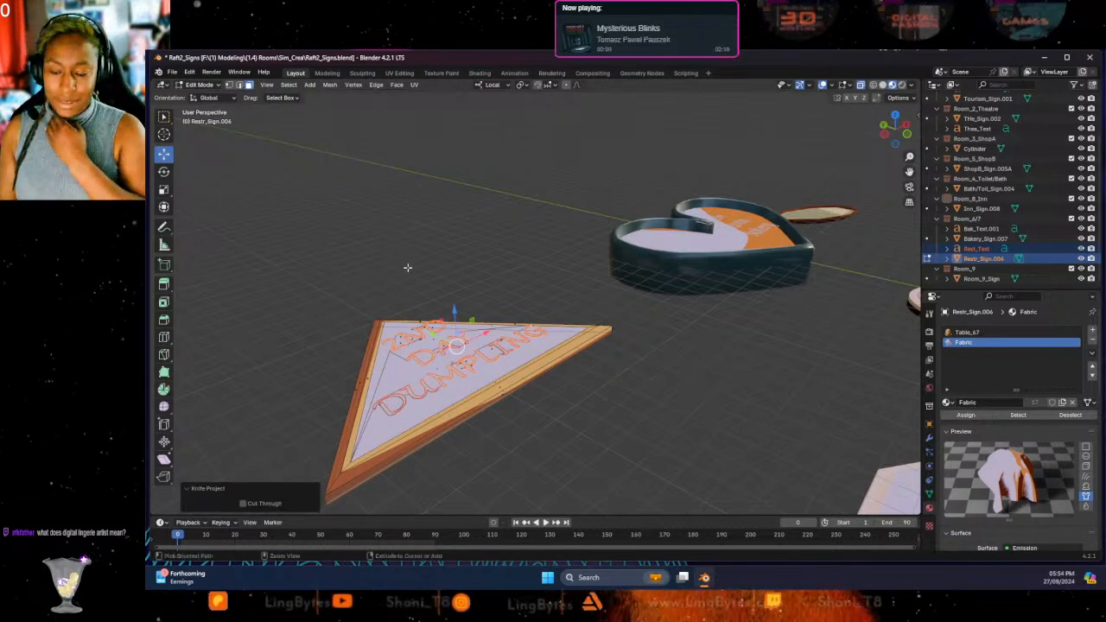
key(ctrl+z)
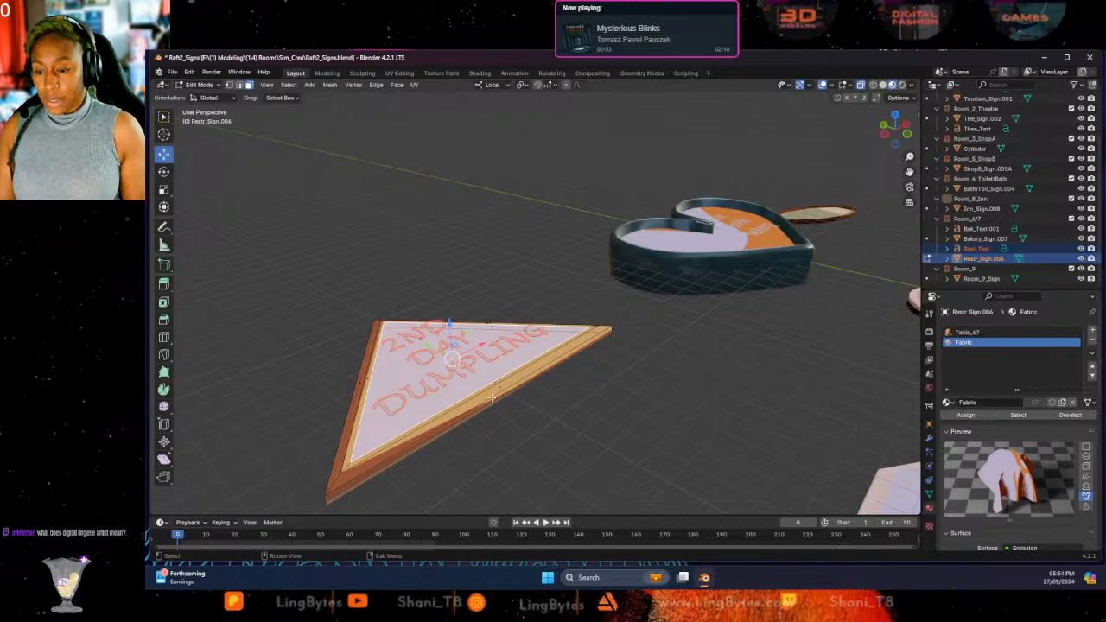
key(ctrl+z)
Subdivide the triangle sign's inner face four times and cut the Rest_Text lettering into it with Knife Project.
click(471, 349)
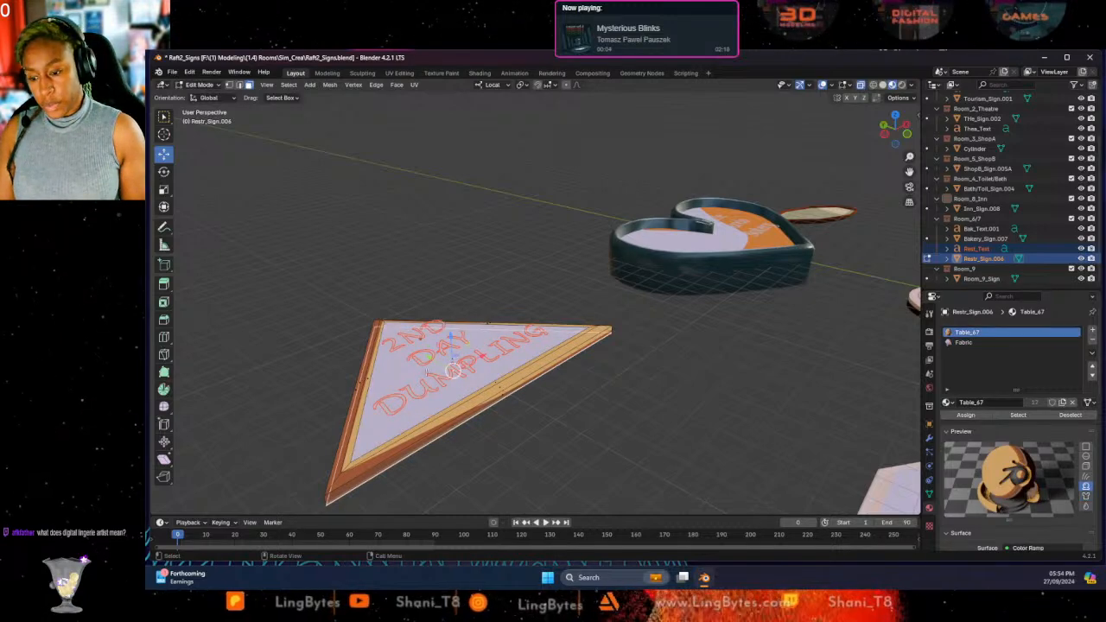
click(451, 357)
right_click(370, 373)
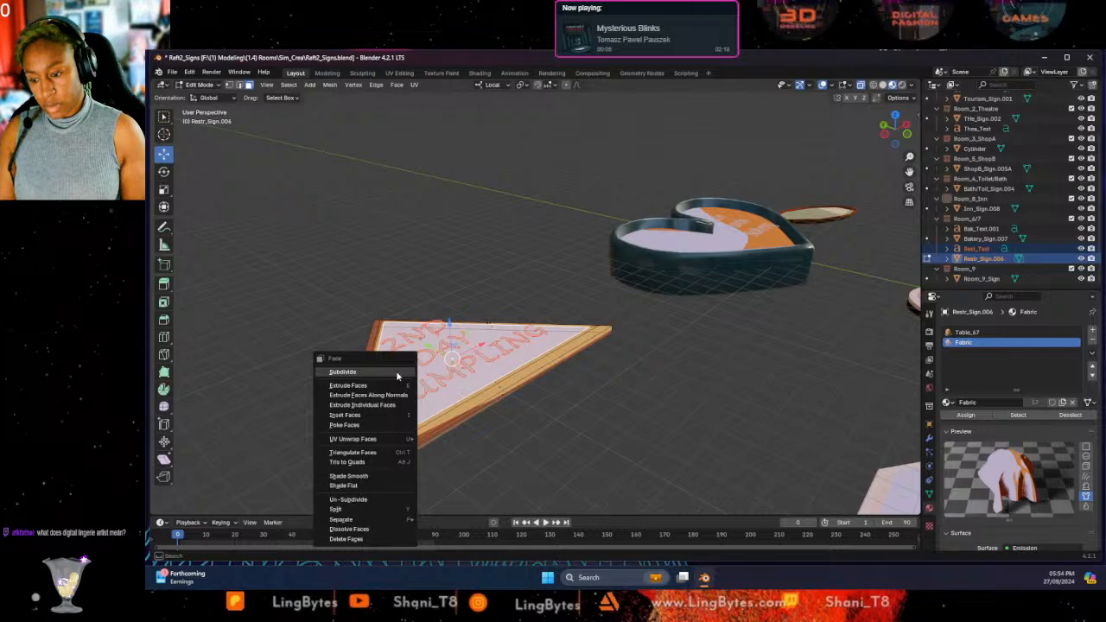
click(370, 374)
right_click(403, 367)
click(383, 368)
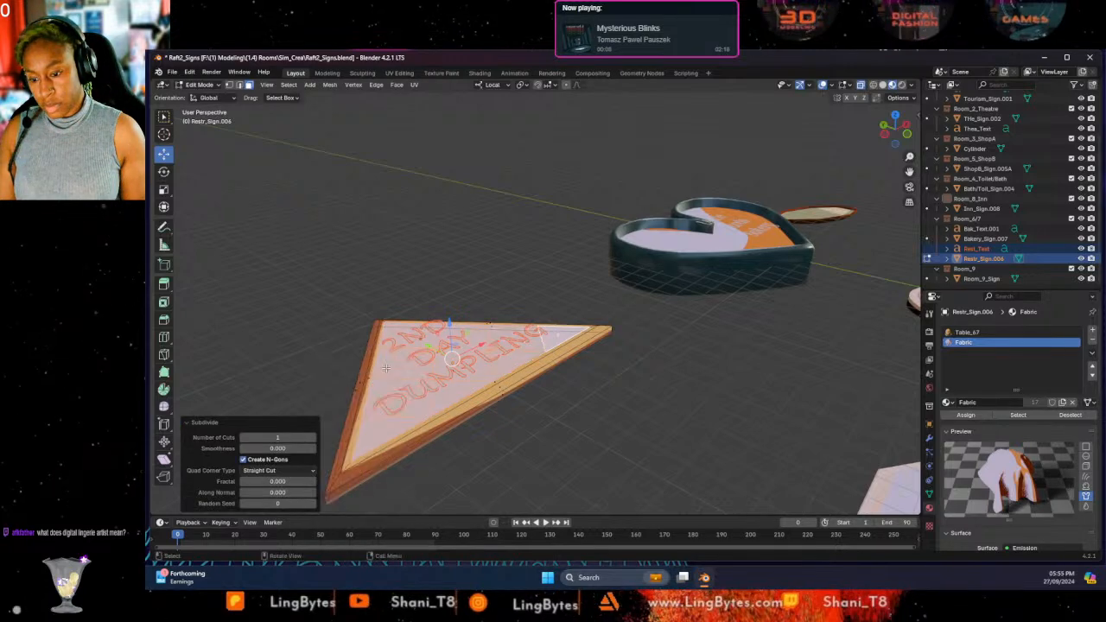
right_click(363, 365)
click(384, 367)
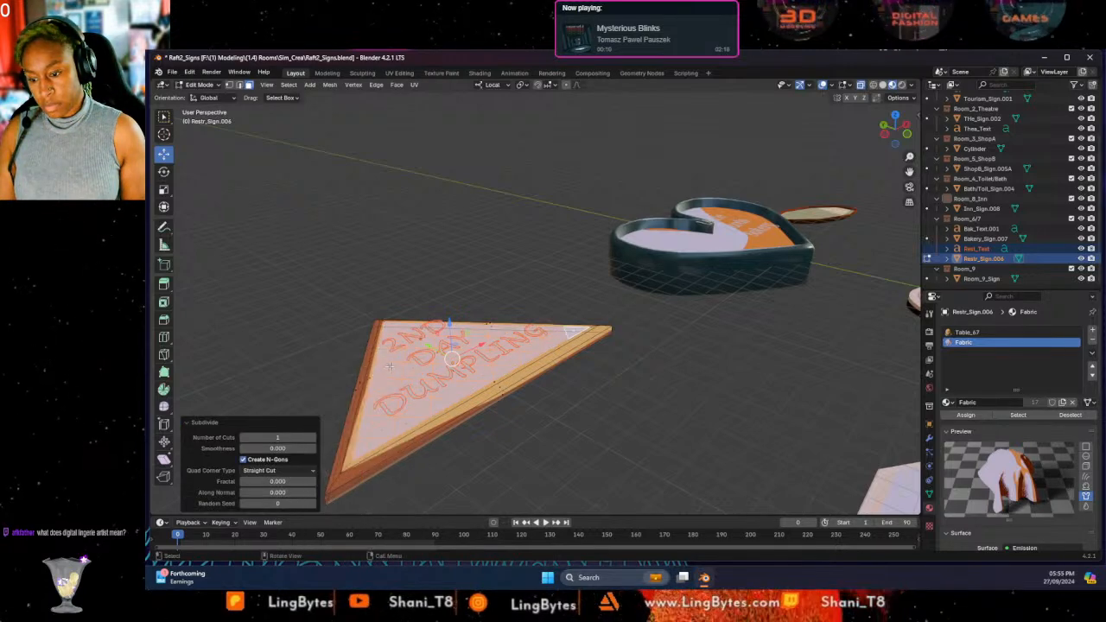
right_click(363, 369)
click(352, 367)
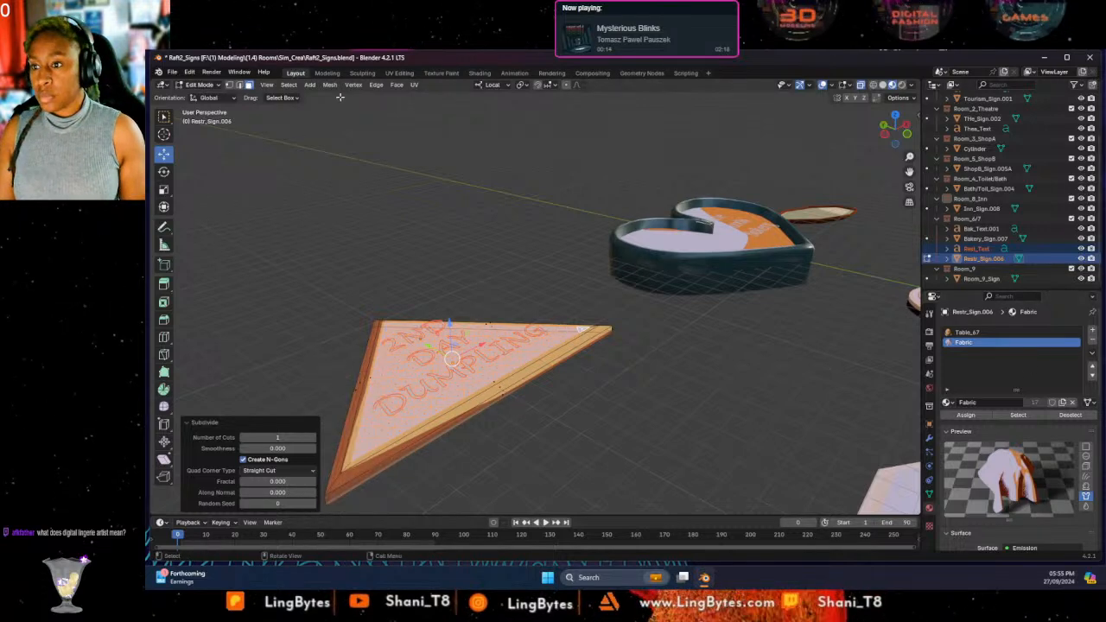
click(330, 84)
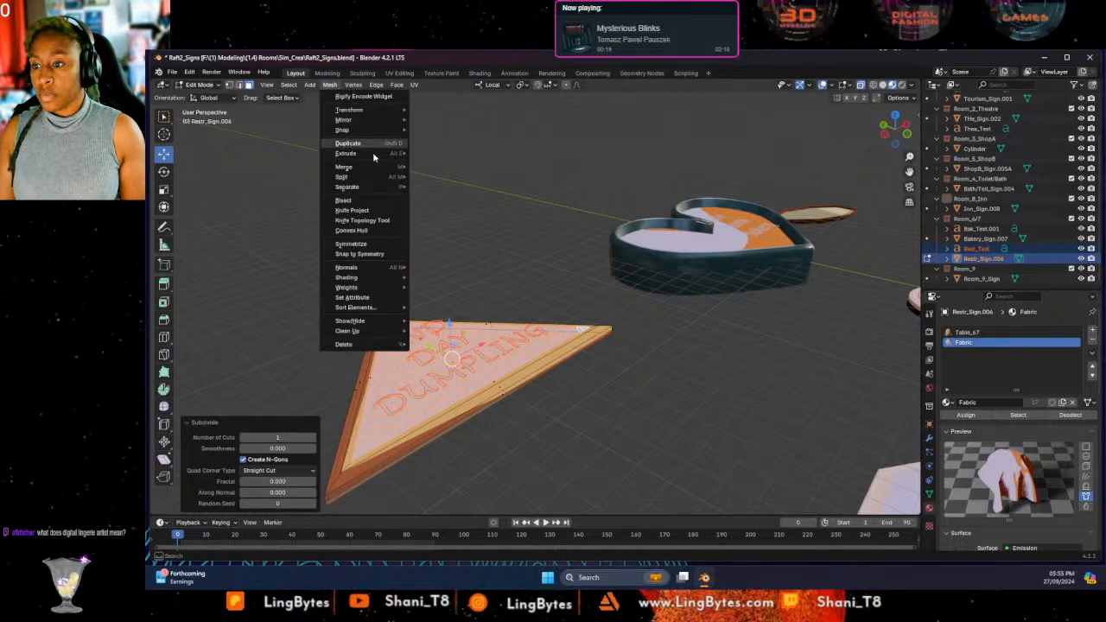
click(351, 210)
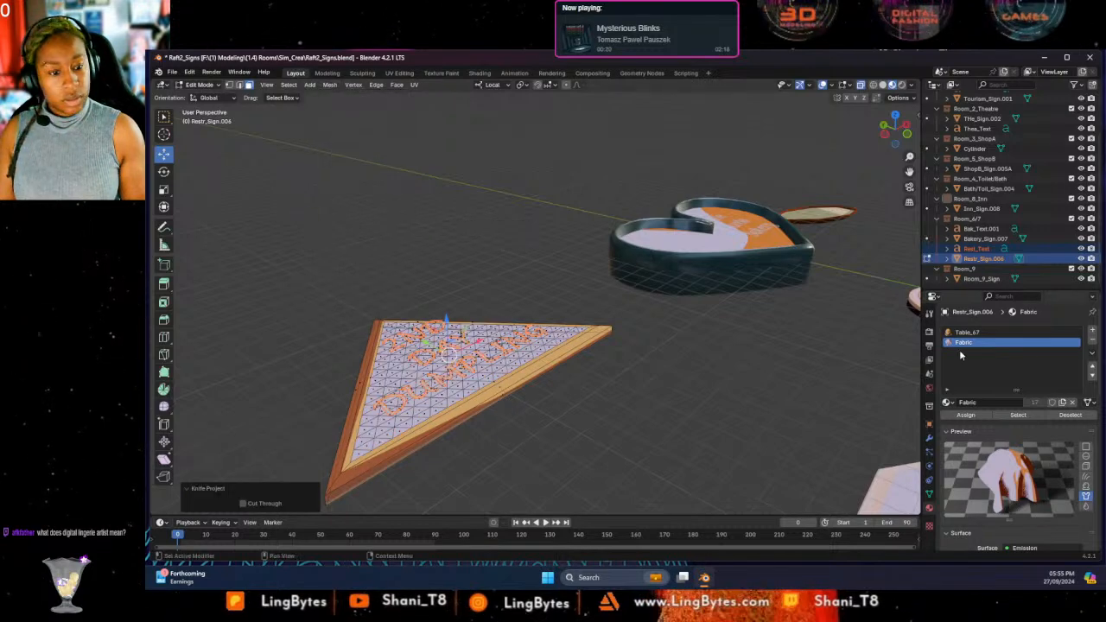
Add a third material slot to the triangle sign and set it to the BARR_Rim material.
click(1093, 332)
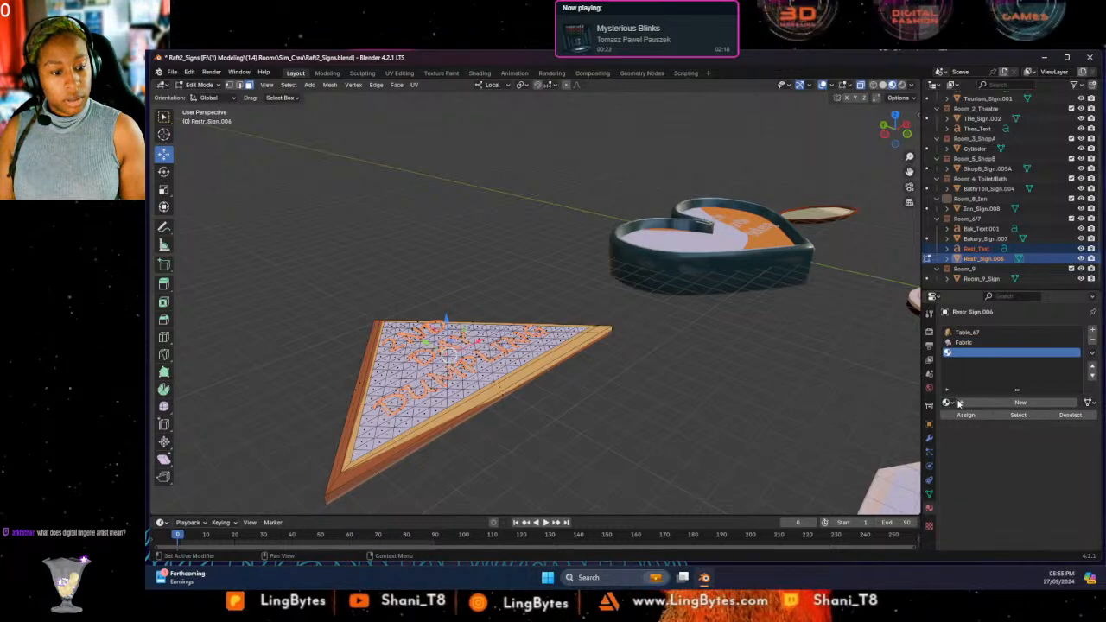
click(948, 403)
click(973, 422)
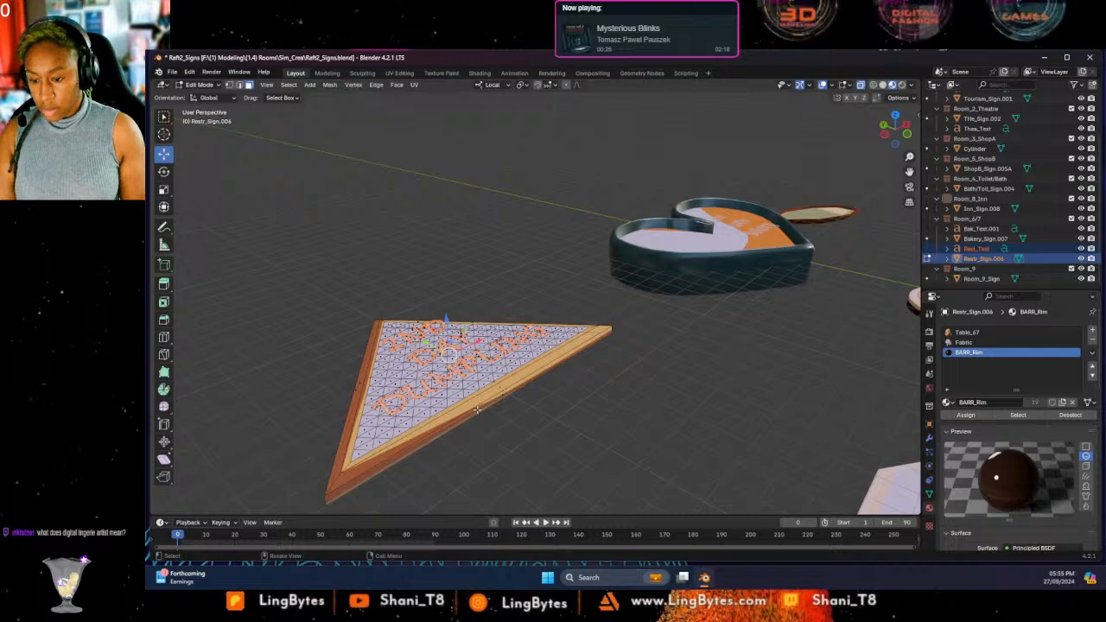
Extrude the cut lettering upward about 0.28 m and assign the BARR_Rim material to the selected faces.
key(e)
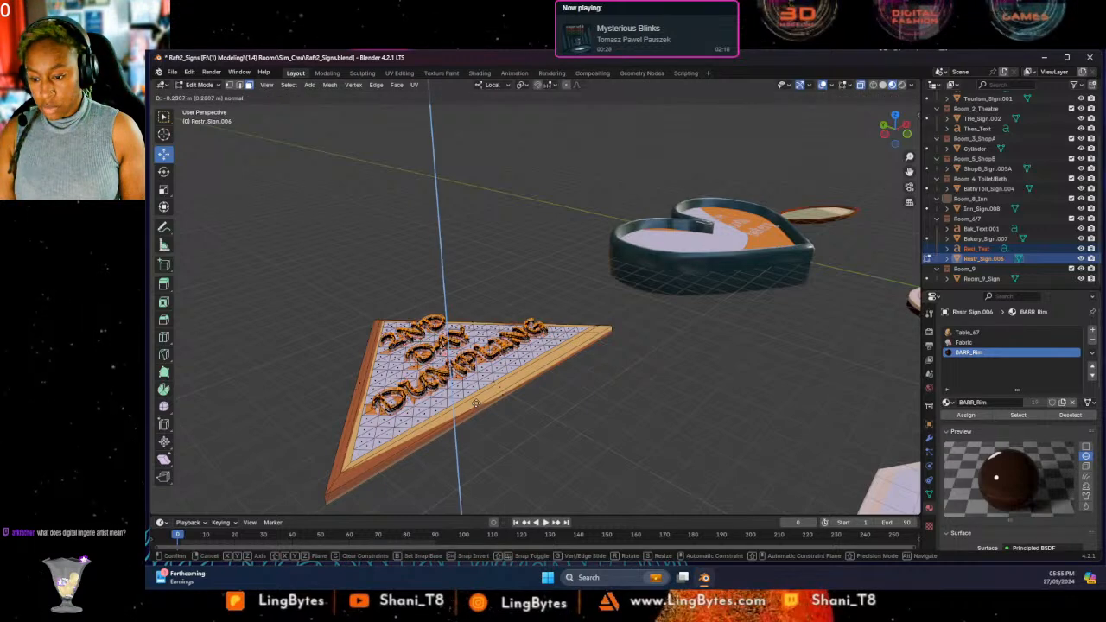
click(476, 404)
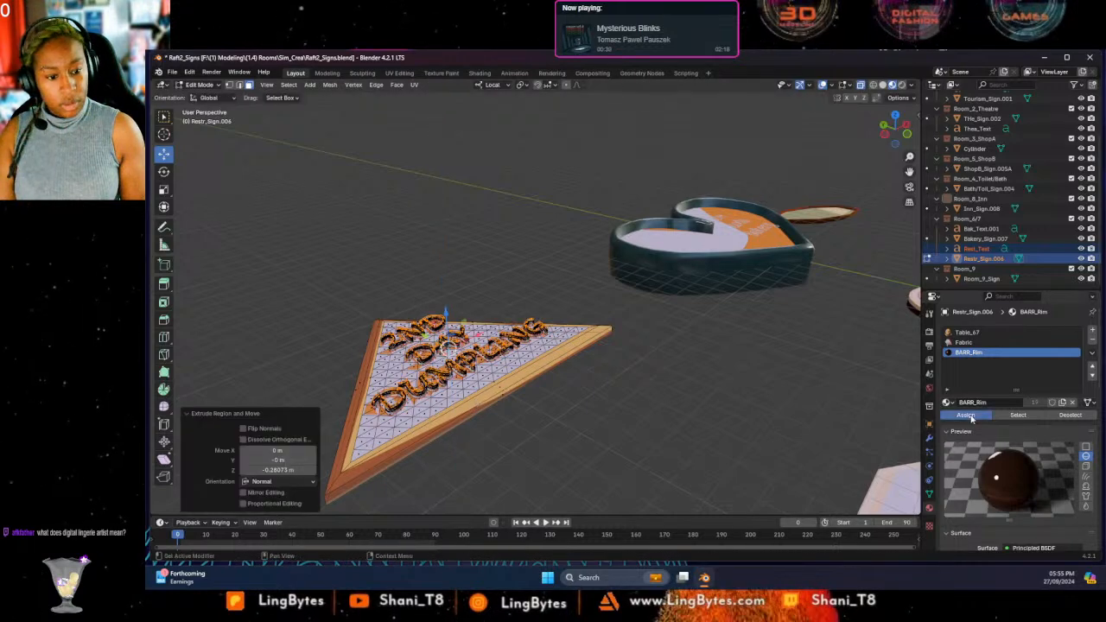
click(969, 416)
Inset the top faces of the raised lettering by about 0.03 m.
middle_drag(485, 395, 463, 384)
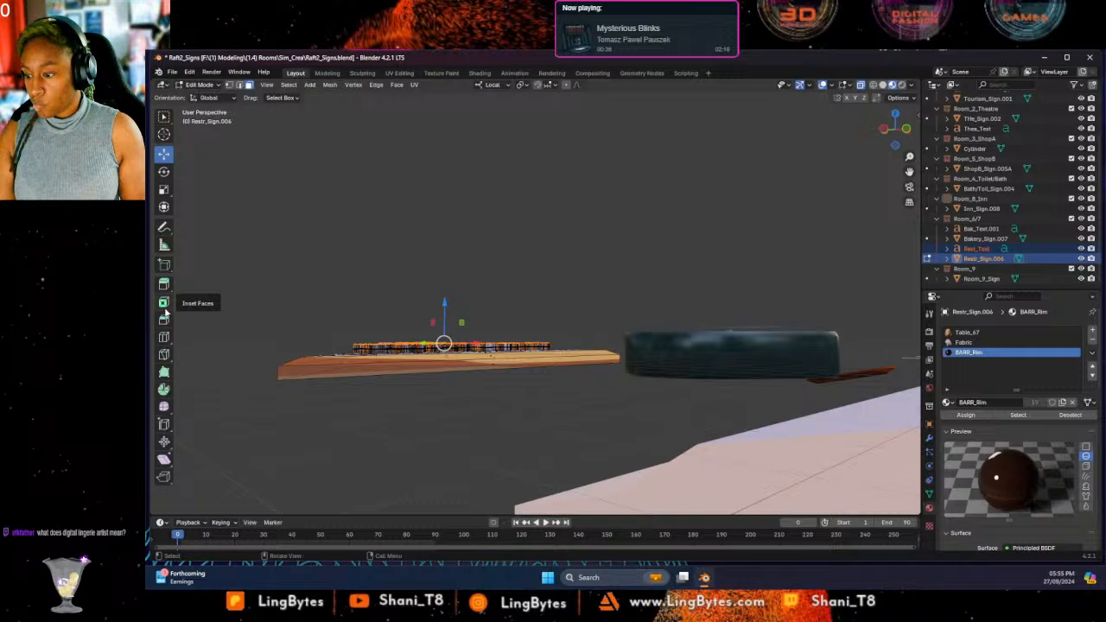
click(164, 304)
middle_drag(398, 340, 398, 411)
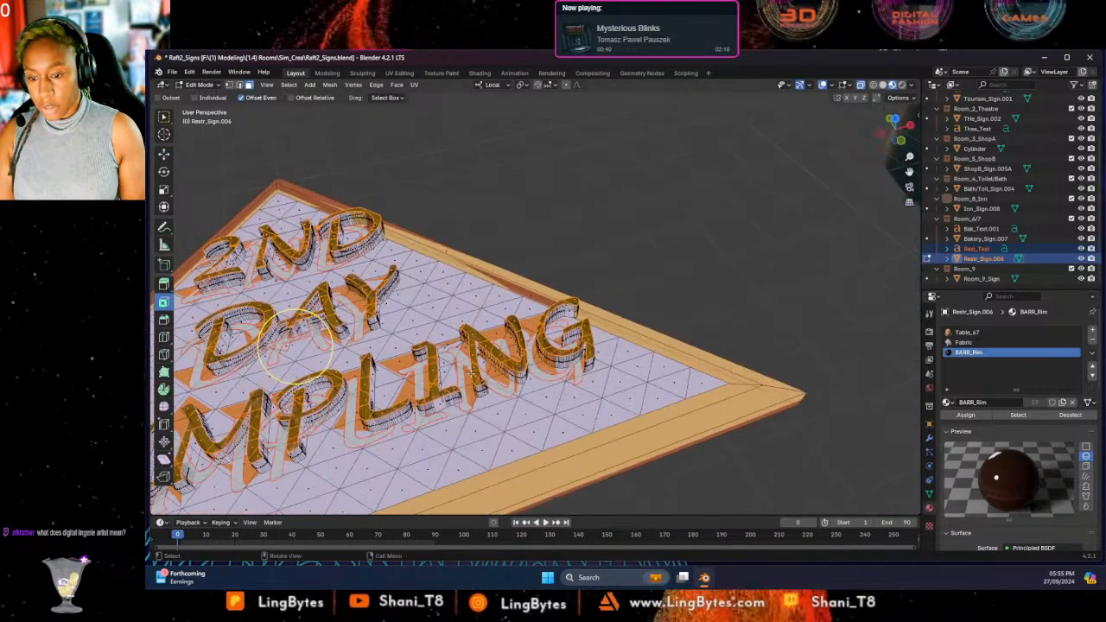
drag(328, 337, 323, 347)
middle_drag(321, 346, 293, 252)
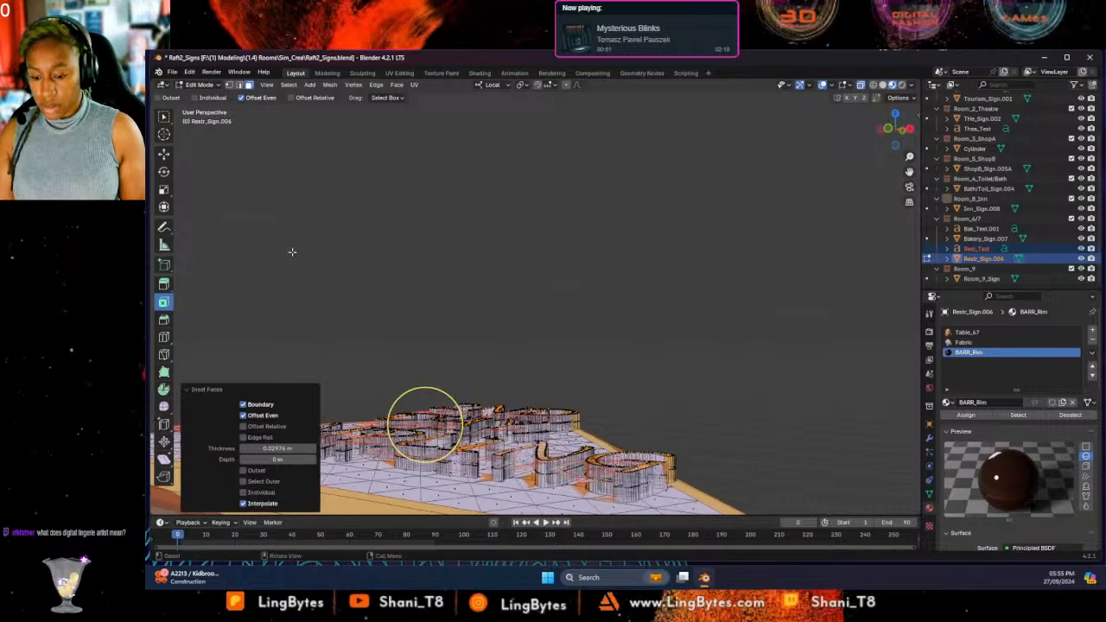
Move the inset top faces of the lettering slightly upward and deselect them.
click(164, 155)
drag(424, 383, 426, 377)
middle_drag(523, 390, 541, 419)
click(573, 329)
middle_drag(487, 350, 507, 386)
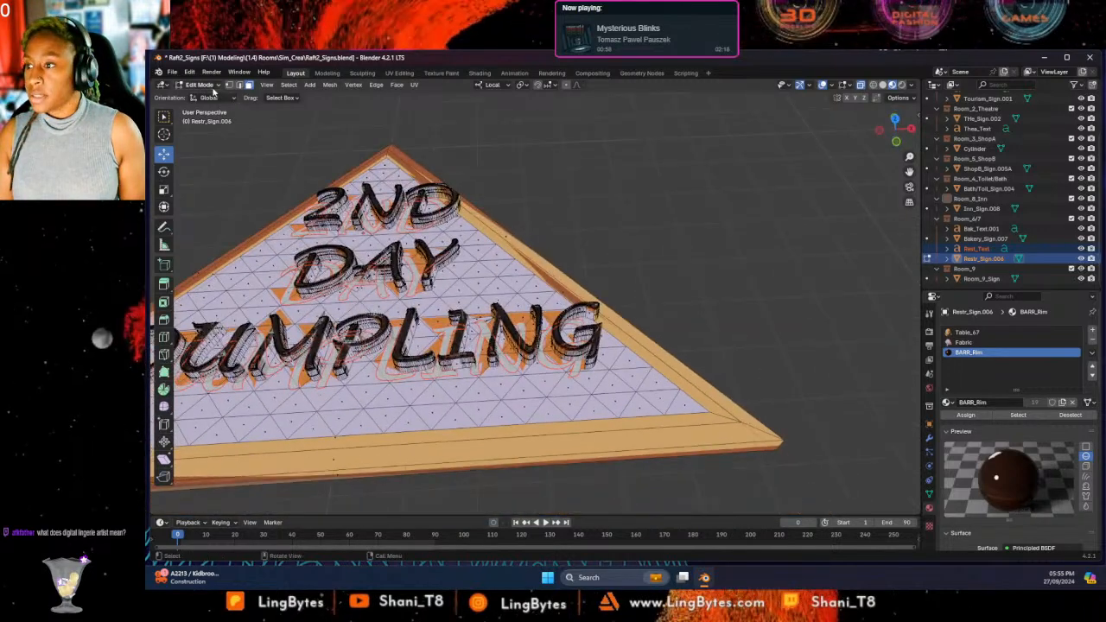
Switch the triangle sign to Object Mode and examine the sides of the raised lettering.
click(213, 86)
click(201, 105)
middle_drag(535, 319, 484, 198)
Return to Edit Mode, box-select all the raised lettering from the left orthographic view and assign BARR_Rim to it.
click(215, 86)
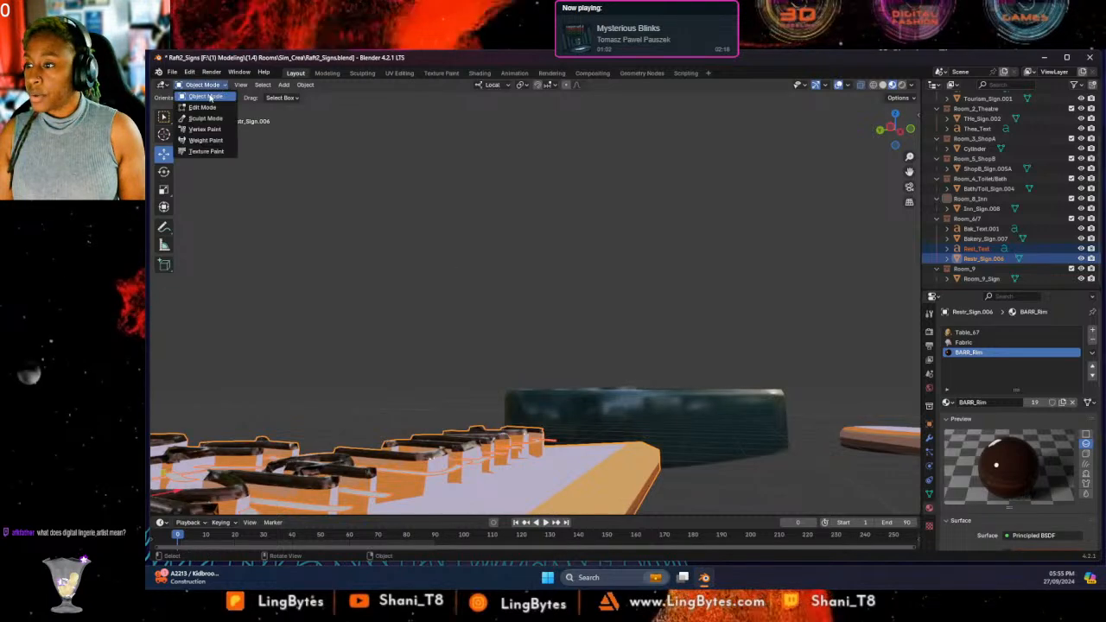
click(206, 107)
middle_drag(371, 269, 415, 251)
click(905, 129)
drag(298, 260, 580, 373)
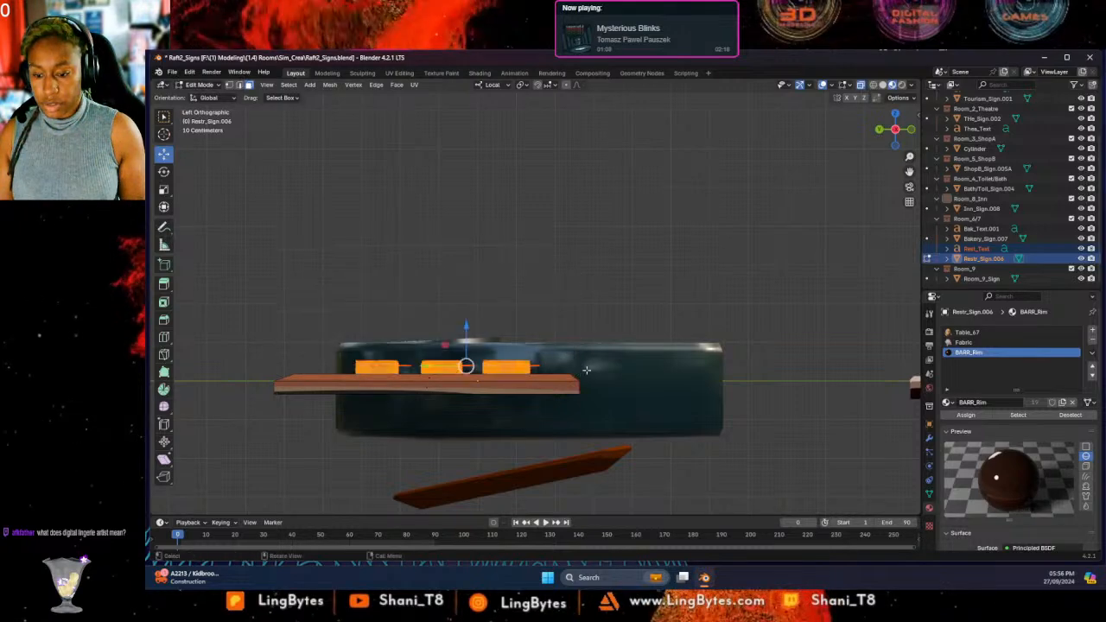
click(965, 416)
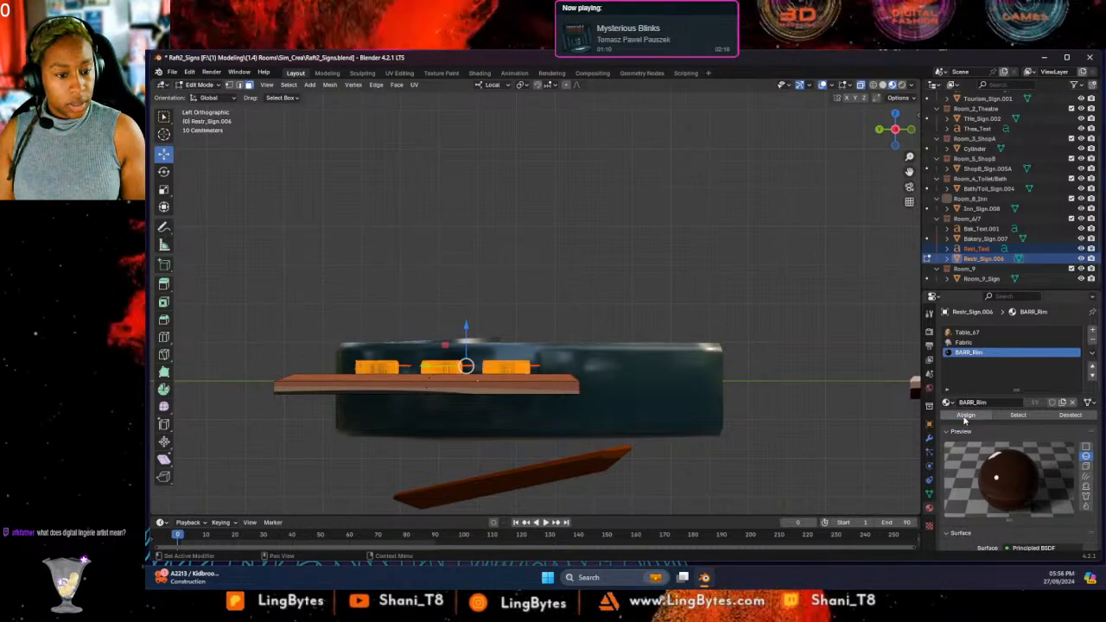
Return the triangle sign to Object Mode and hide the Rest_Text object to inspect the dark lettering.
click(208, 84)
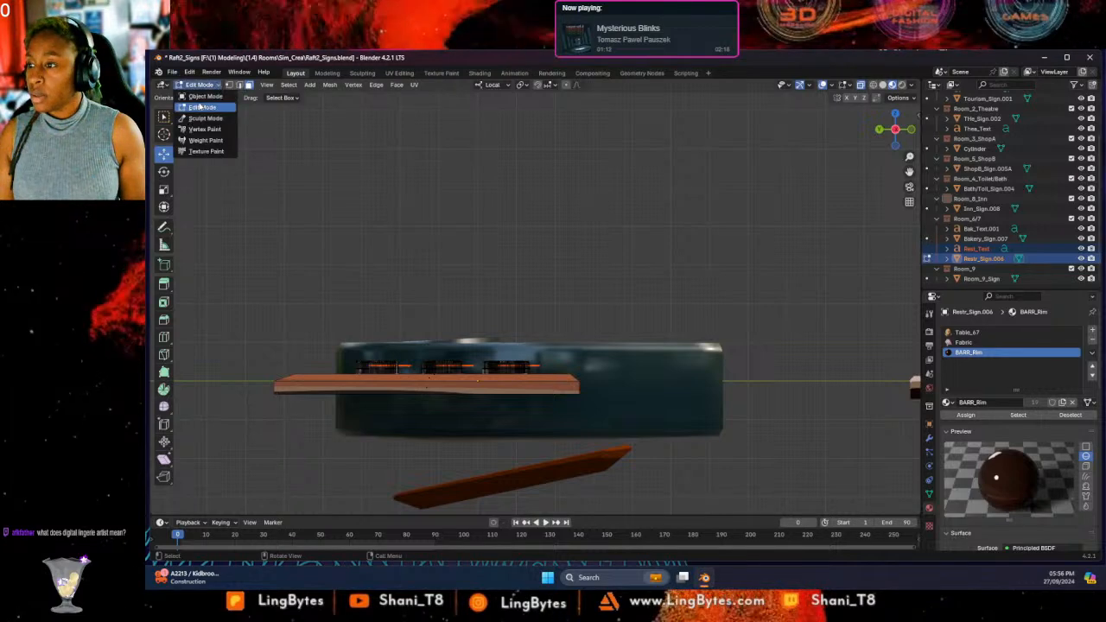
click(200, 105)
middle_drag(526, 274, 527, 333)
click(1080, 249)
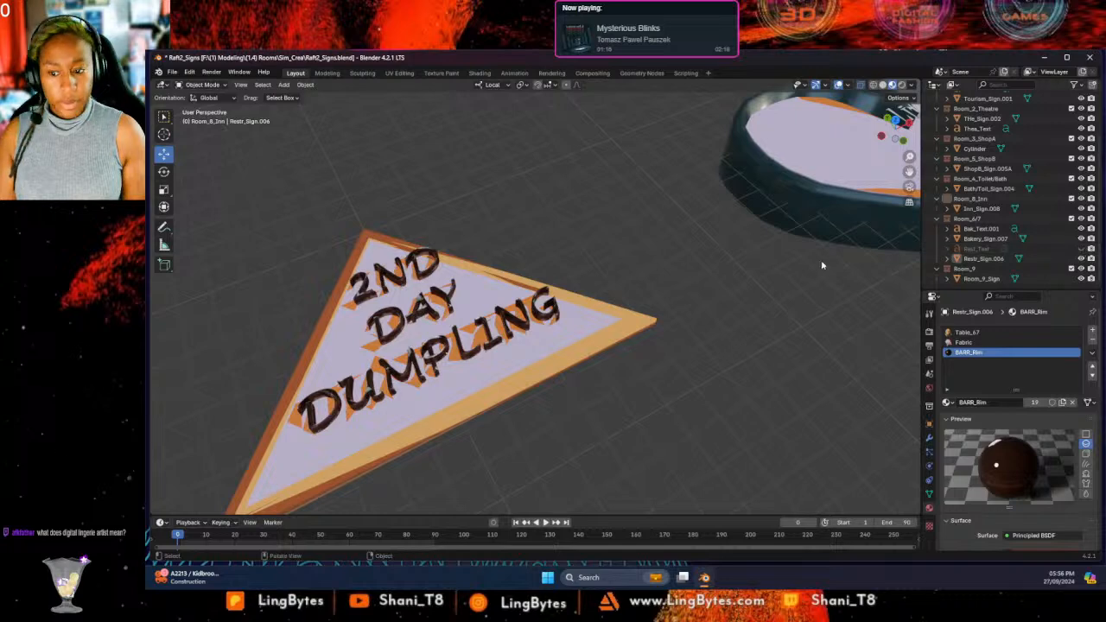
middle_drag(539, 288, 478, 361)
Apply Shade Smooth to the triangle sign and examine its lettering up close from the side and above.
click(478, 361)
right_click(478, 361)
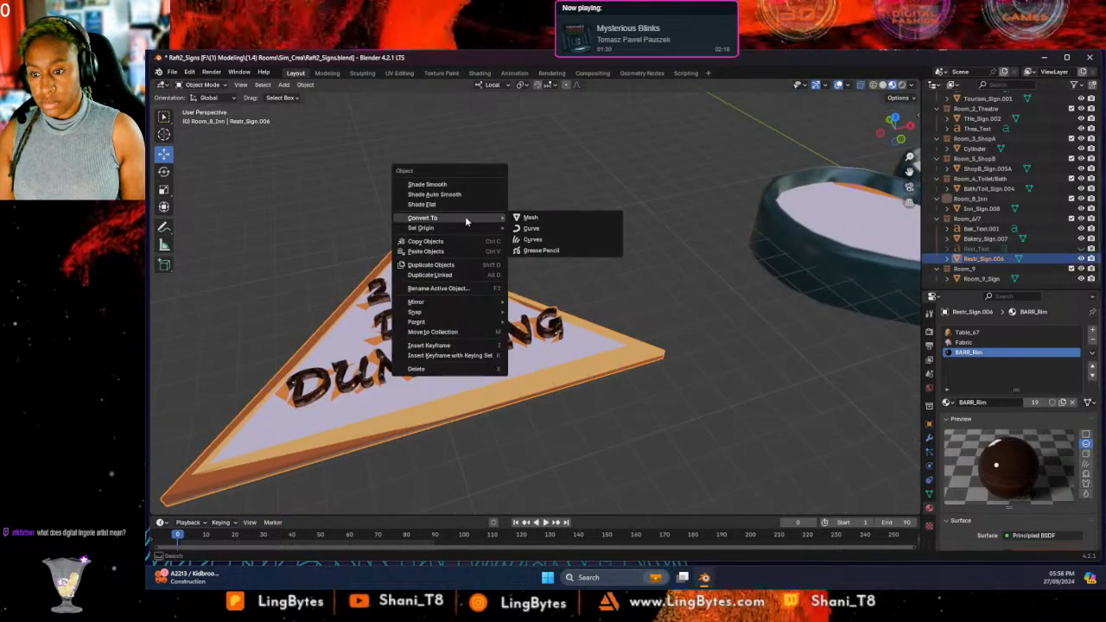
click(425, 184)
click(489, 285)
middle_drag(488, 285, 525, 213)
middle_drag(594, 239, 621, 220)
scroll(557, 301, up, 10)
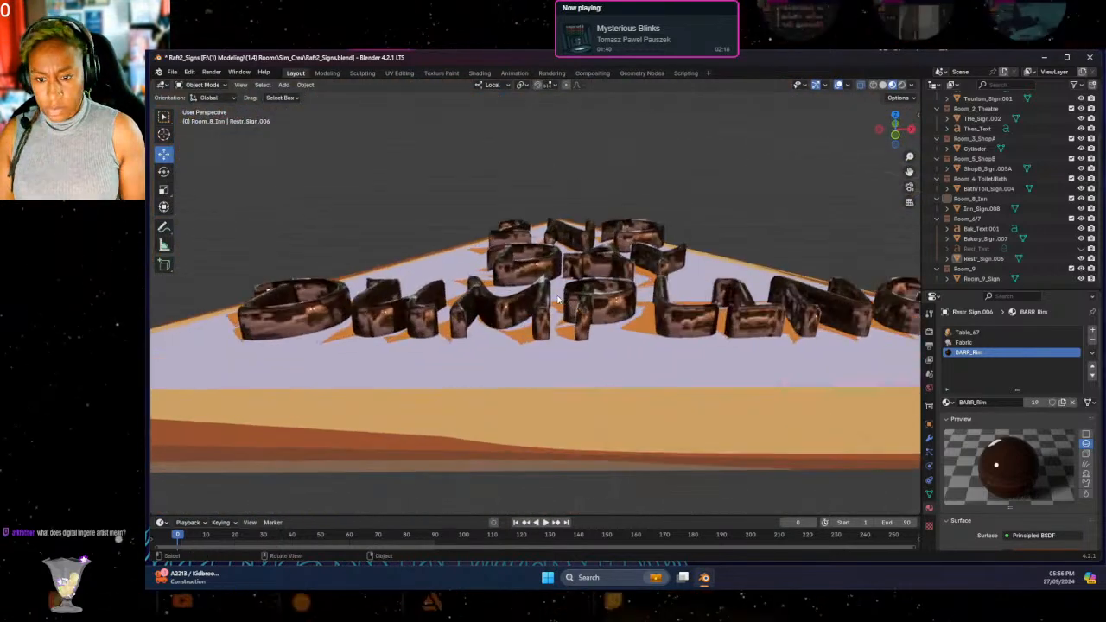
middle_drag(603, 313, 520, 367)
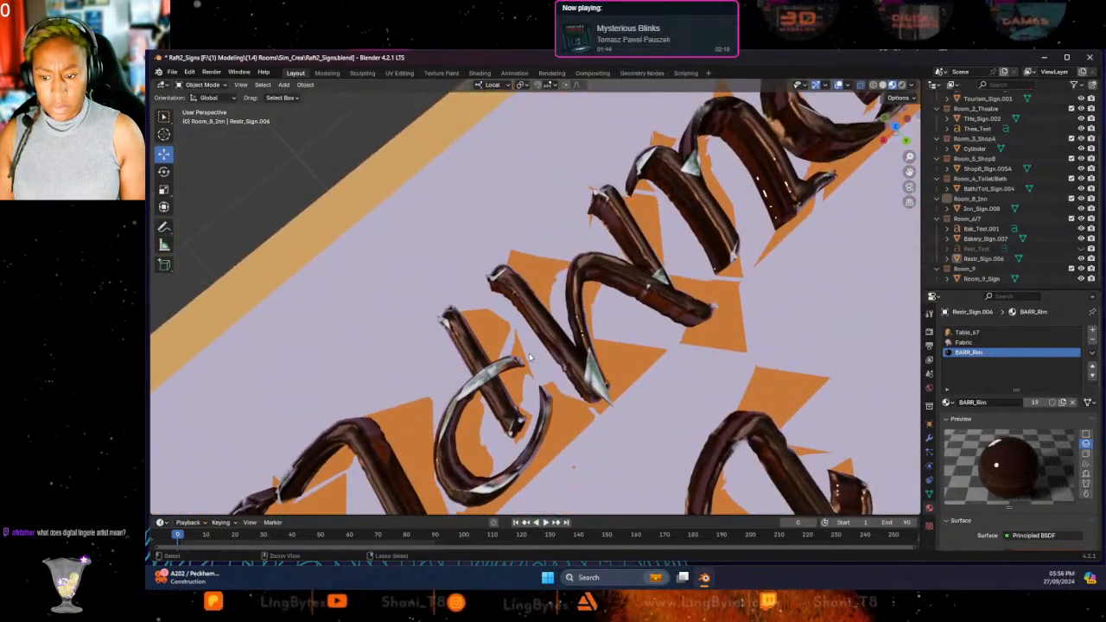
Undo the smoothing, the hiding of Rest_Text and the BARR_Rim assignment, back to the selected top faces of the raised letters.
click(533, 345)
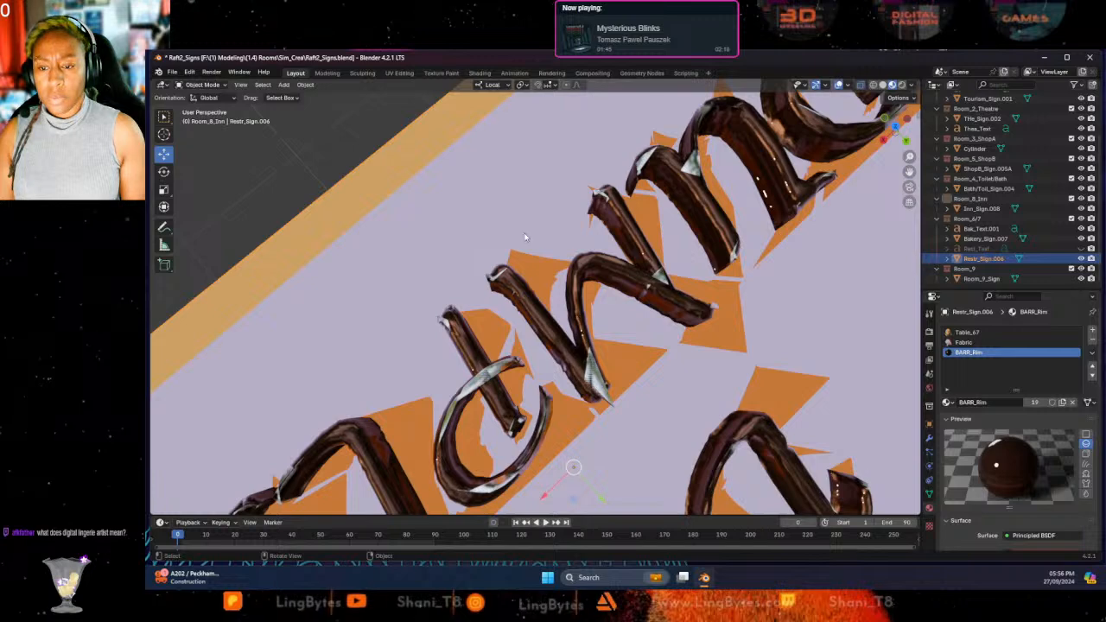
key(ctrl+z)
key(ctrl+z)
key(ctrl+z)
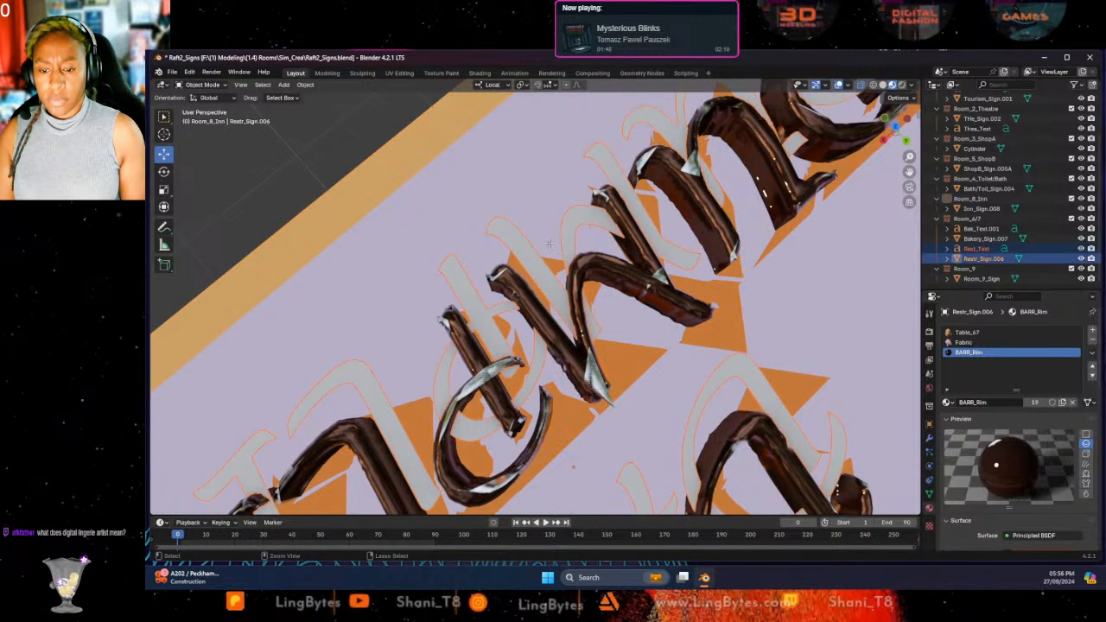
key(Tab)
key(a)
key(alt+a)
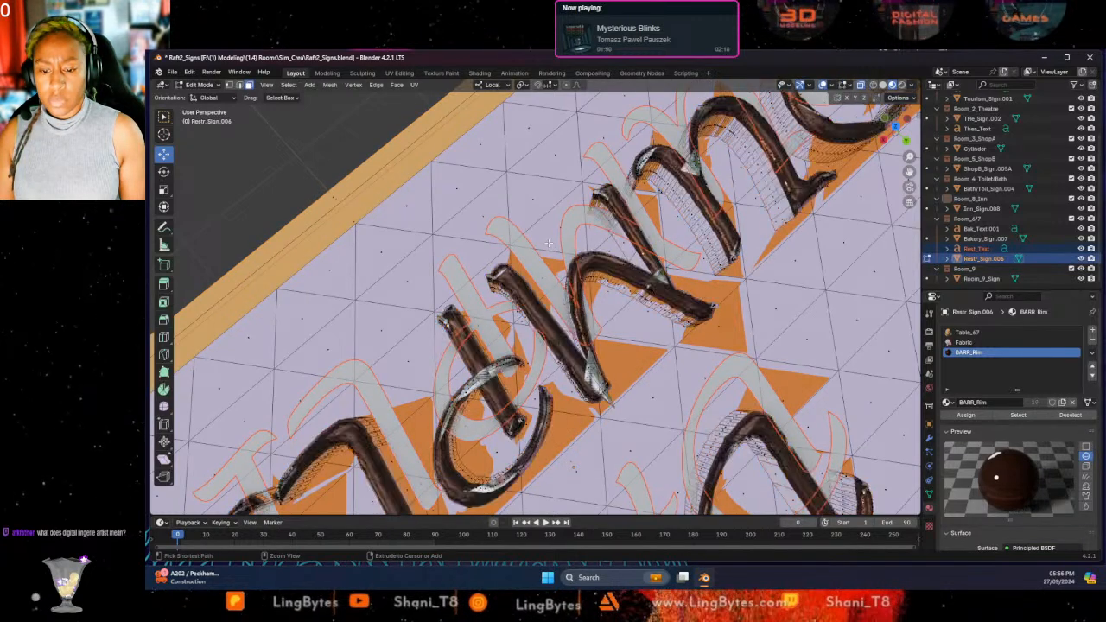
key(ctrl+z)
key(ctrl+z)
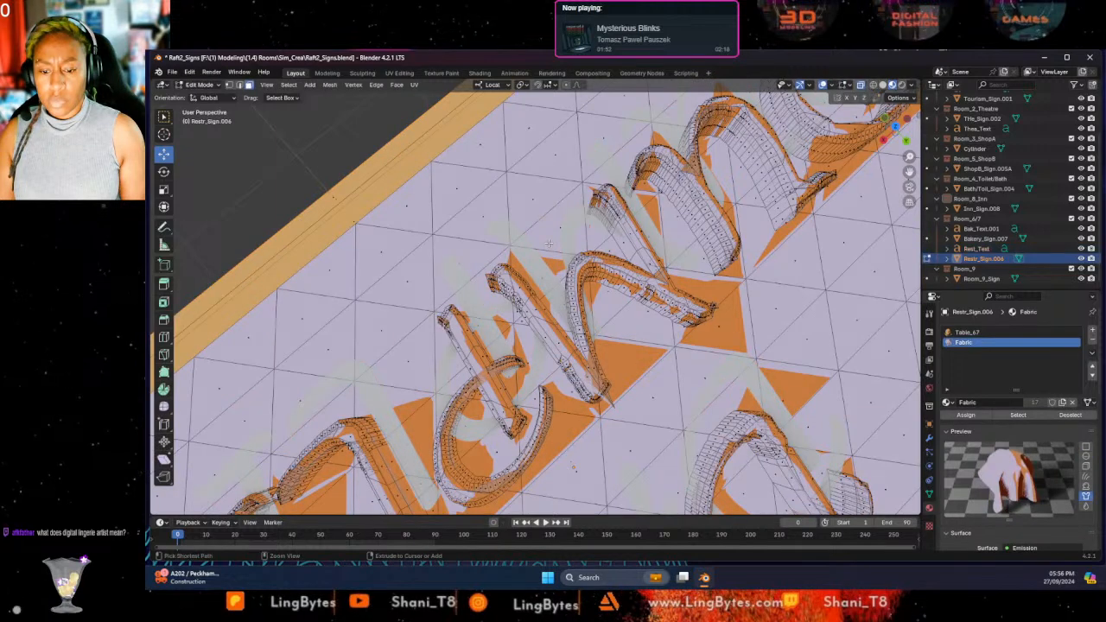
key(a)
key(ctrl+z)
key(ctrl+z)
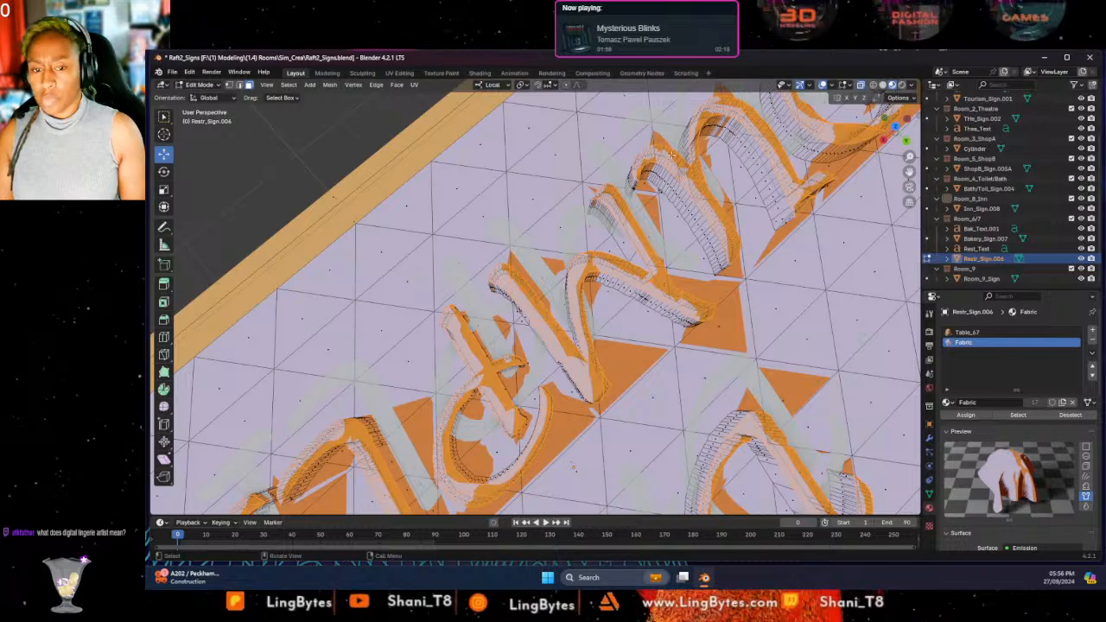
Inset the letters' top faces by about 0.013 m and raise them slightly along Z.
middle_drag(386, 274, 530, 211)
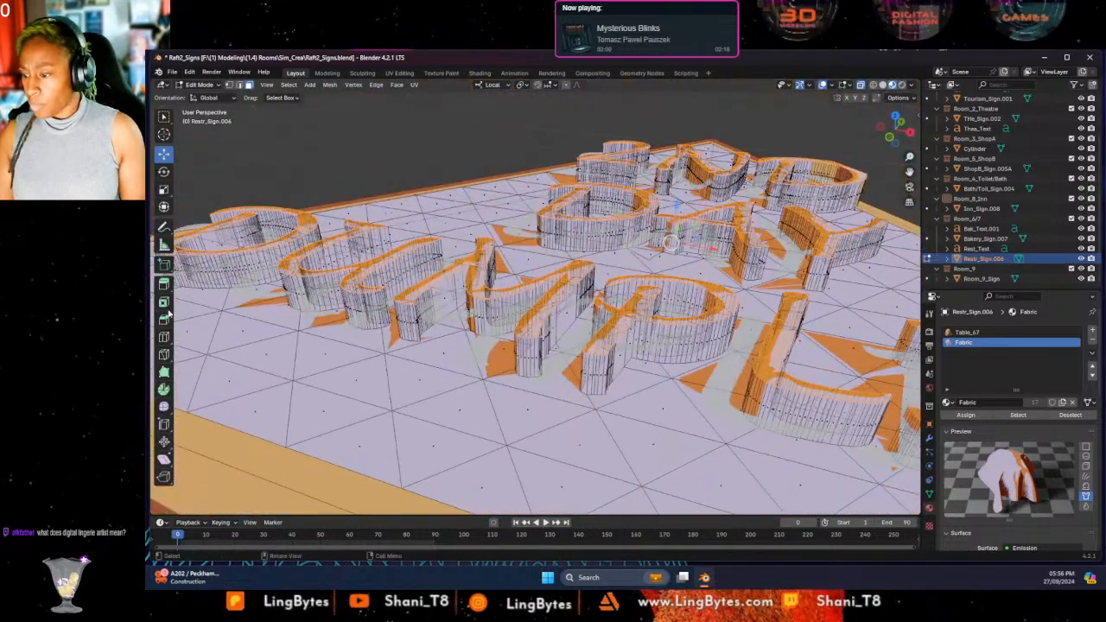
click(163, 303)
drag(705, 247, 697, 259)
click(164, 154)
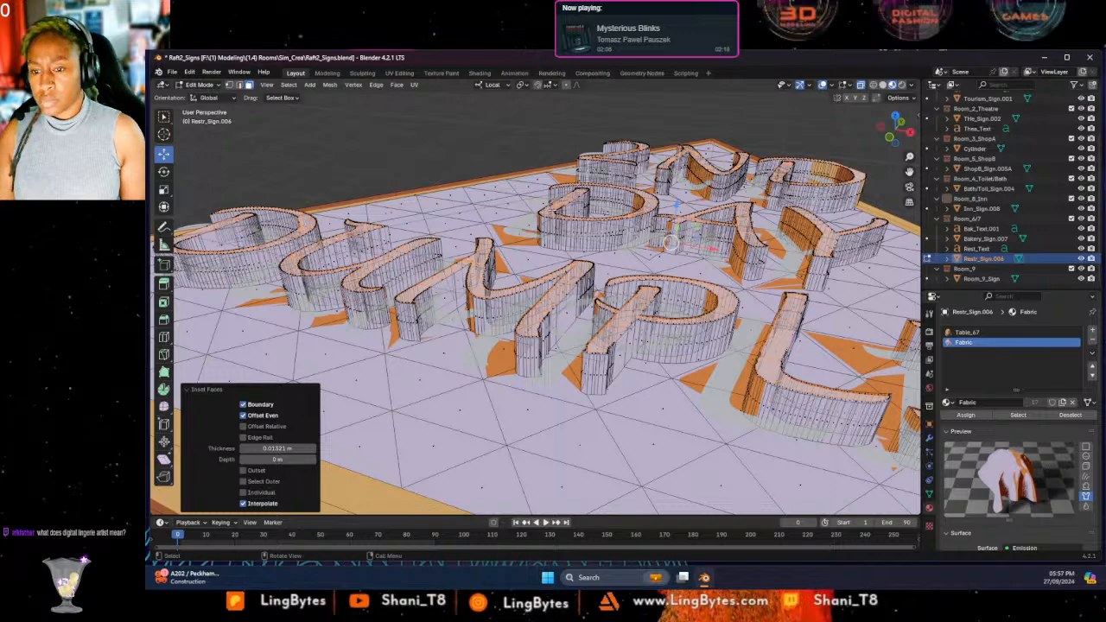
drag(677, 205, 678, 198)
Box-select all the raised lettering from the side and assign BARR_Rim to it in a new material slot.
middle_drag(678, 198, 532, 228)
scroll(531, 228, down, 5)
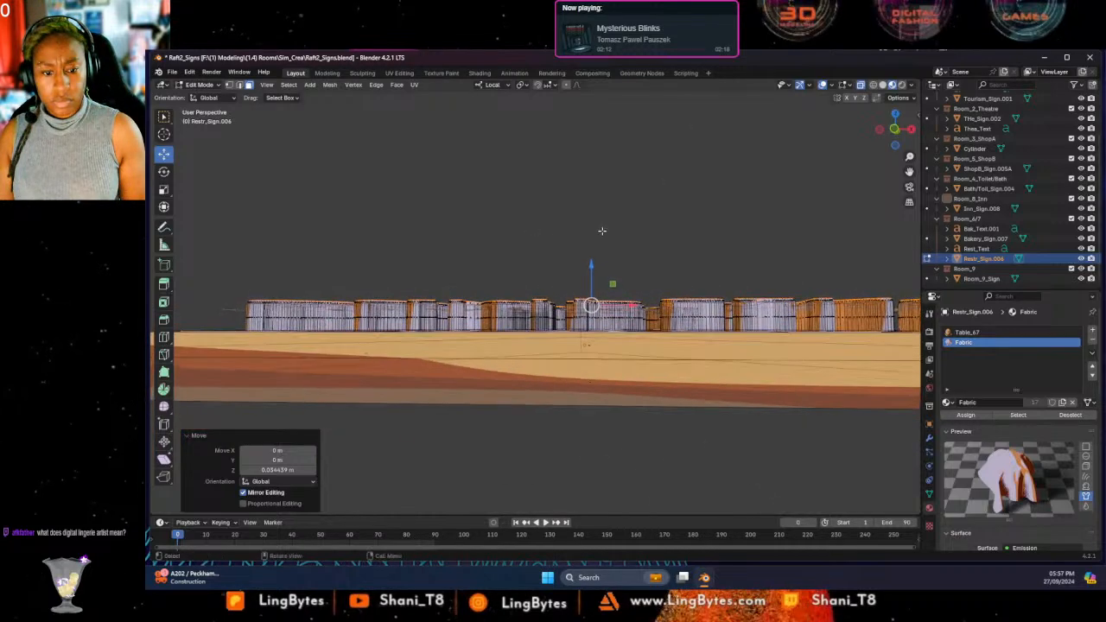
drag(295, 216, 893, 316)
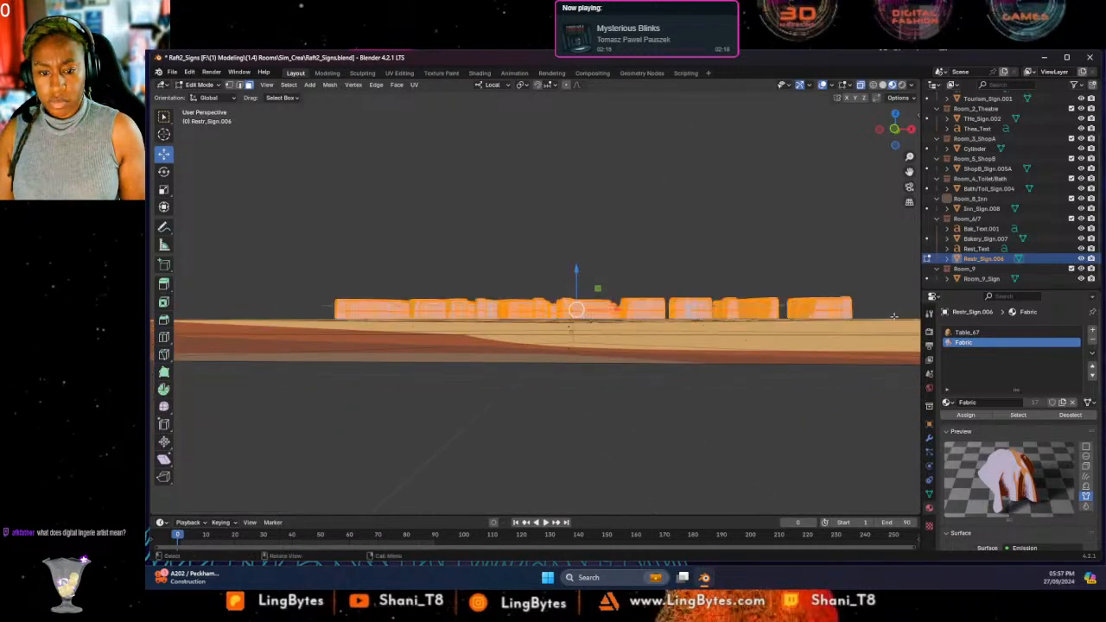
click(1093, 332)
click(948, 402)
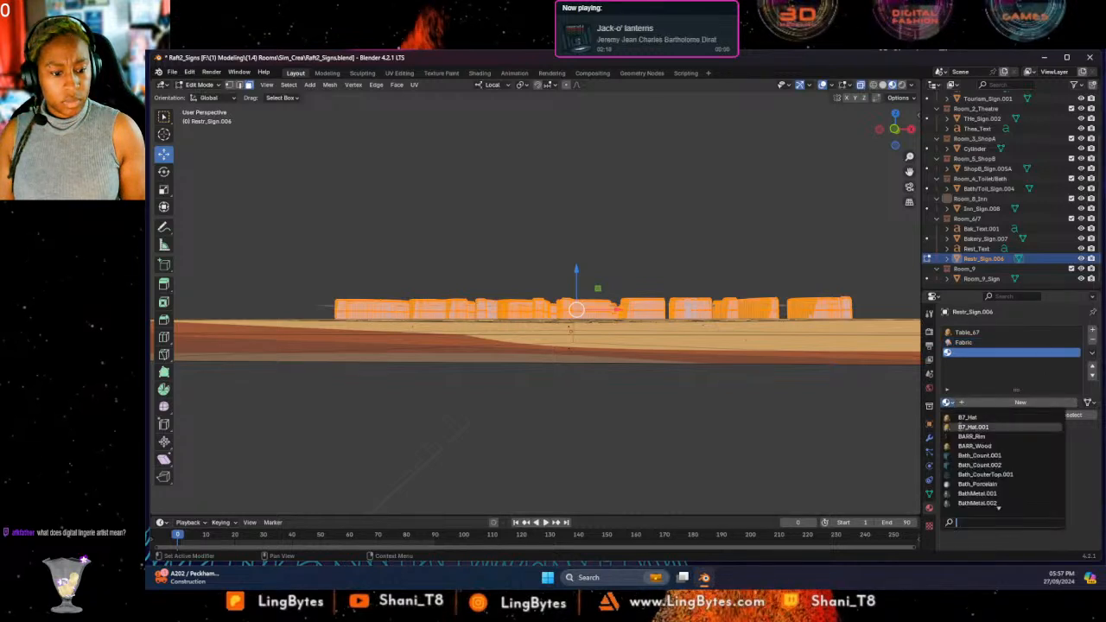
click(975, 437)
click(968, 415)
middle_drag(662, 181, 616, 289)
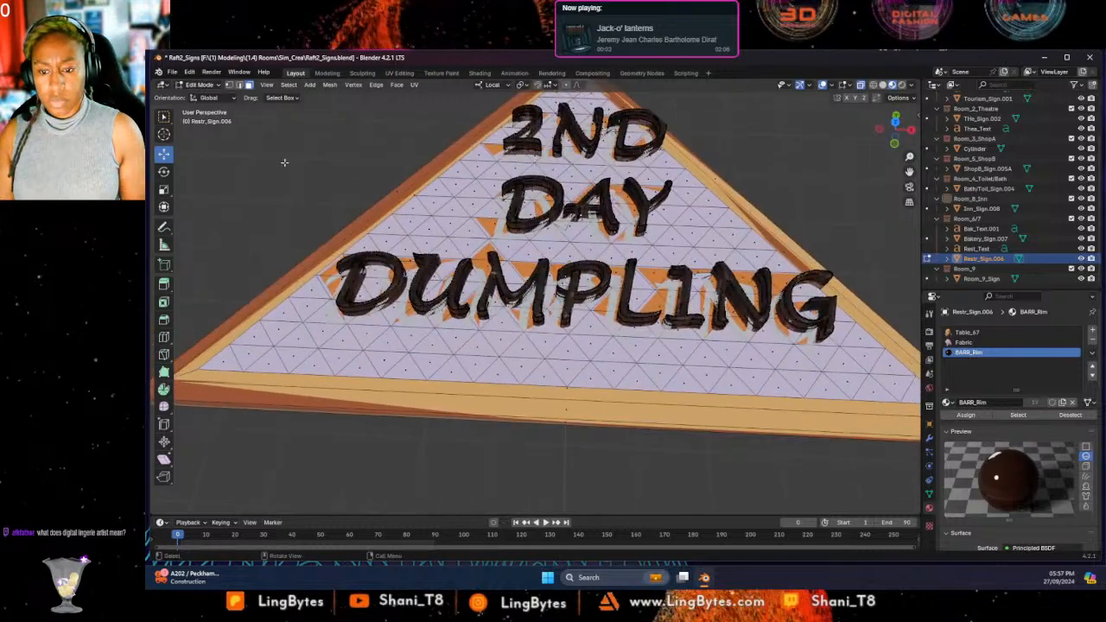
Return the triangle sign to Object Mode, hide Rest_Text and inspect the dark lettering up close.
click(199, 84)
click(206, 97)
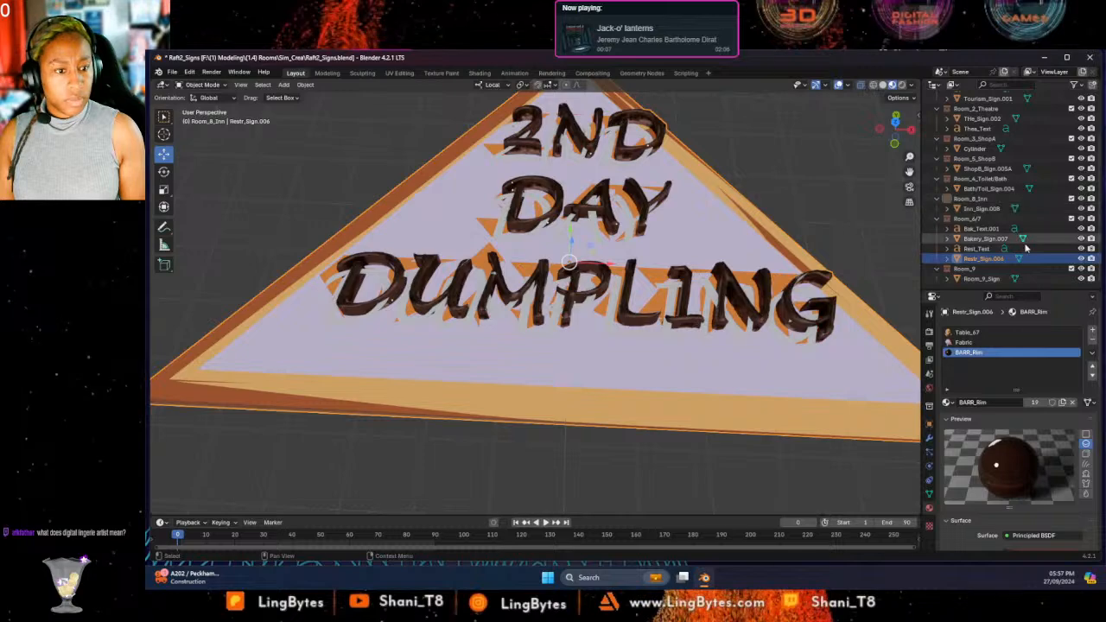
click(1080, 250)
scroll(465, 275, up, 4)
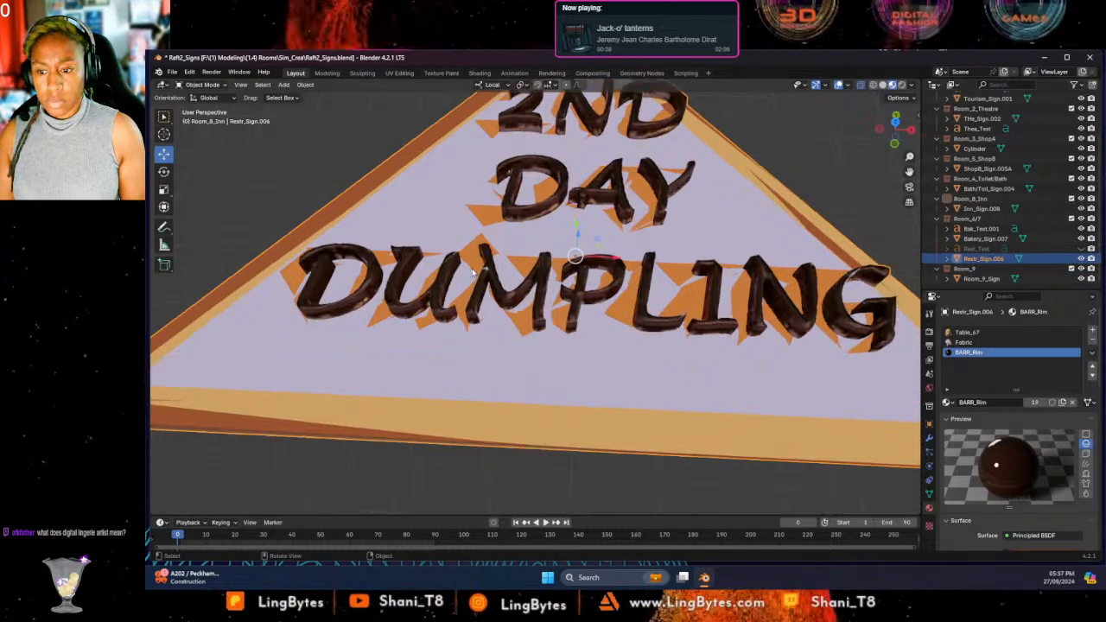
scroll(465, 275, down, 4)
middle_drag(461, 275, 382, 245)
scroll(378, 290, up, 5)
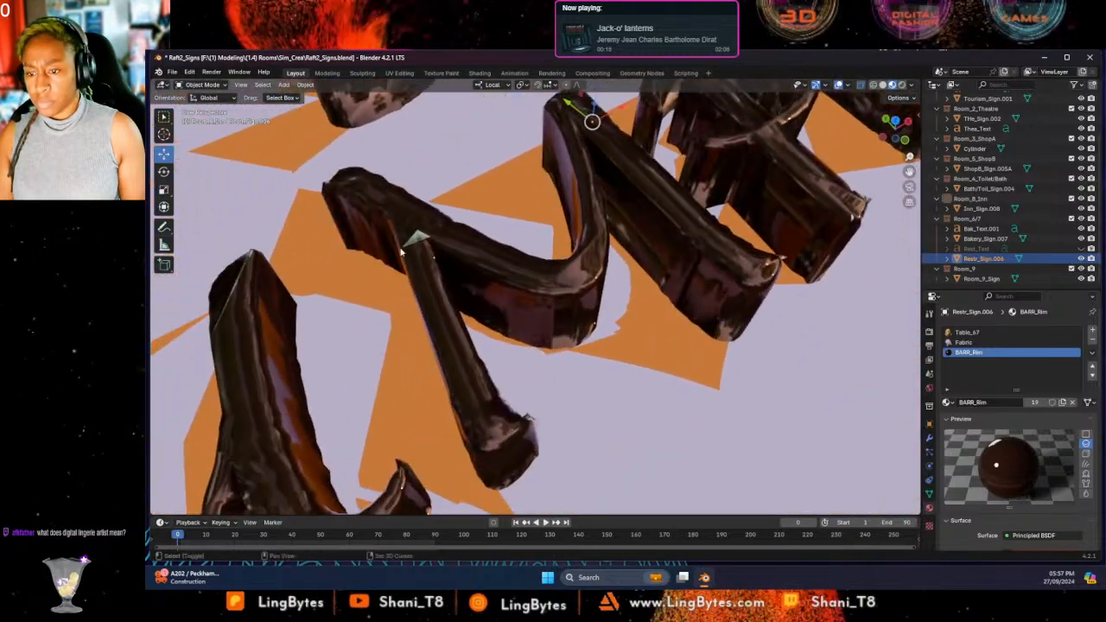
In Edit Mode with vertex selection, dissolve the stray vertex behind the pale spike where the strokes of DUMPLING's M meet.
click(204, 84)
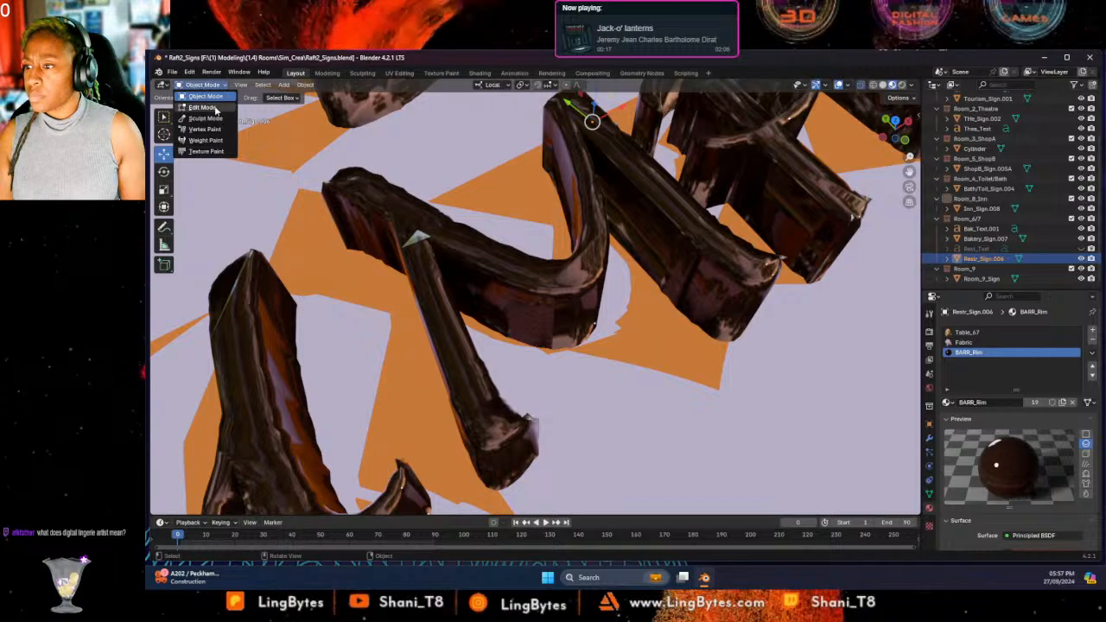
click(211, 109)
middle_drag(432, 236, 553, 215)
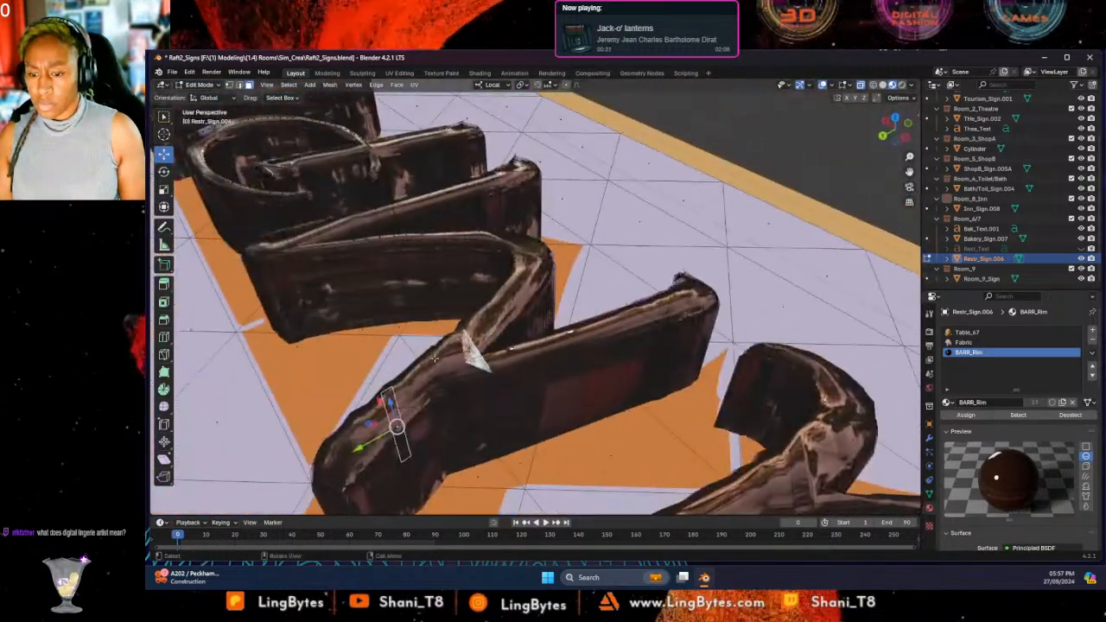
scroll(445, 363, up, 5)
shift+middle_drag(404, 458, 450, 370)
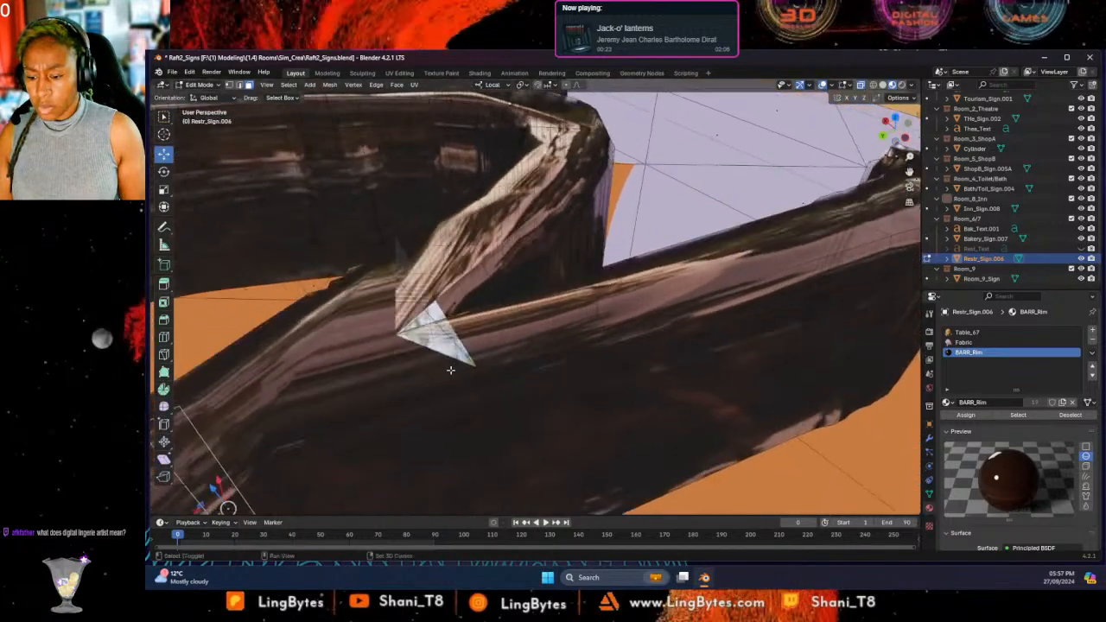
click(445, 331)
click(435, 305)
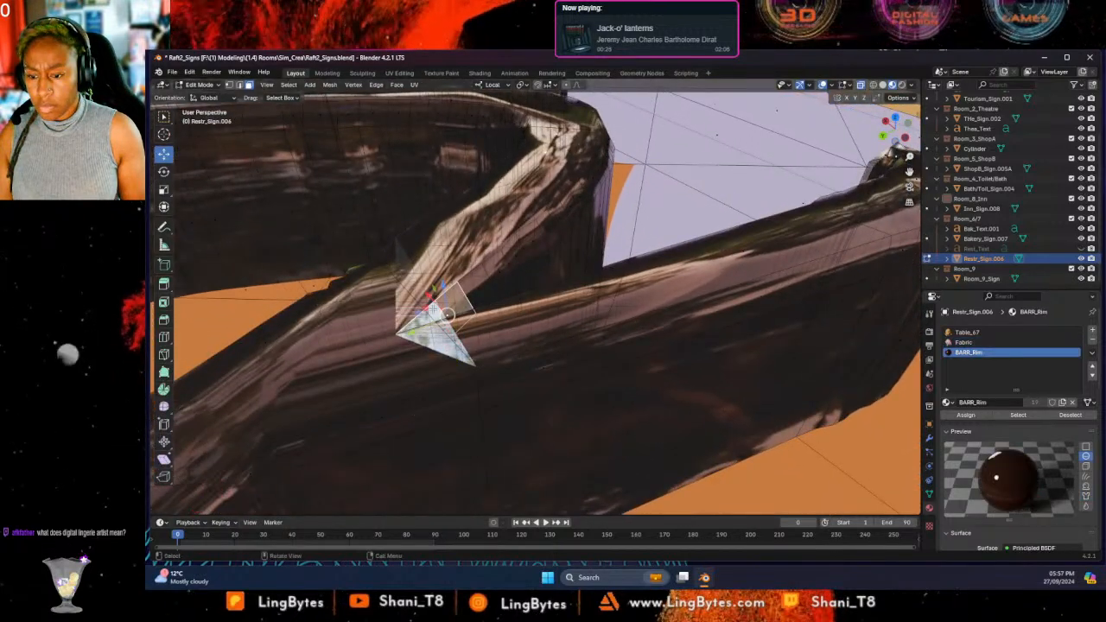
click(230, 86)
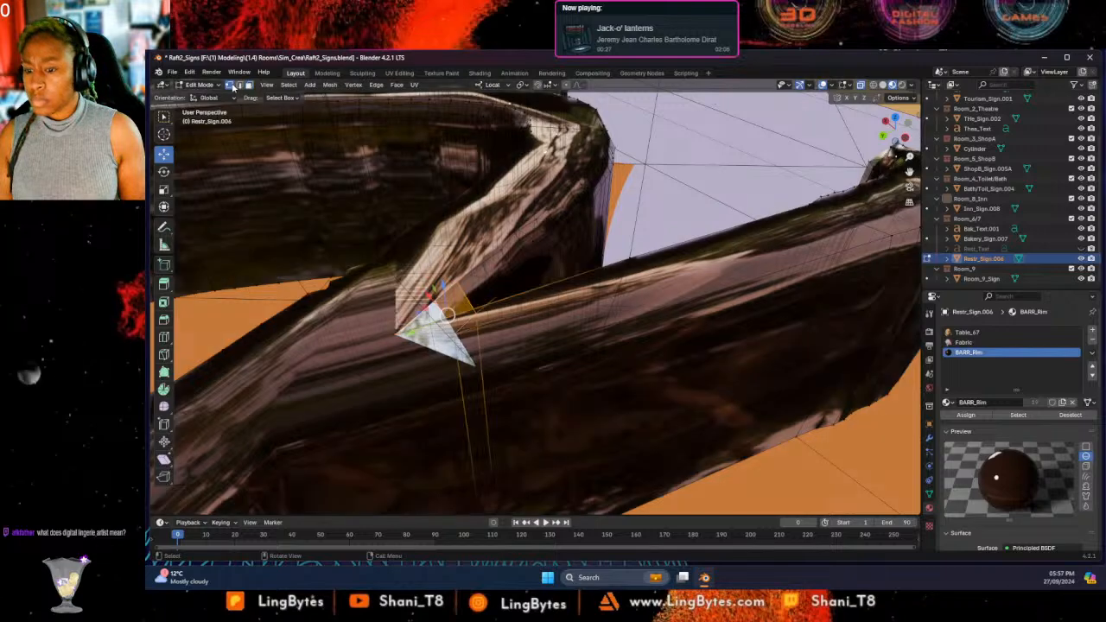
click(476, 369)
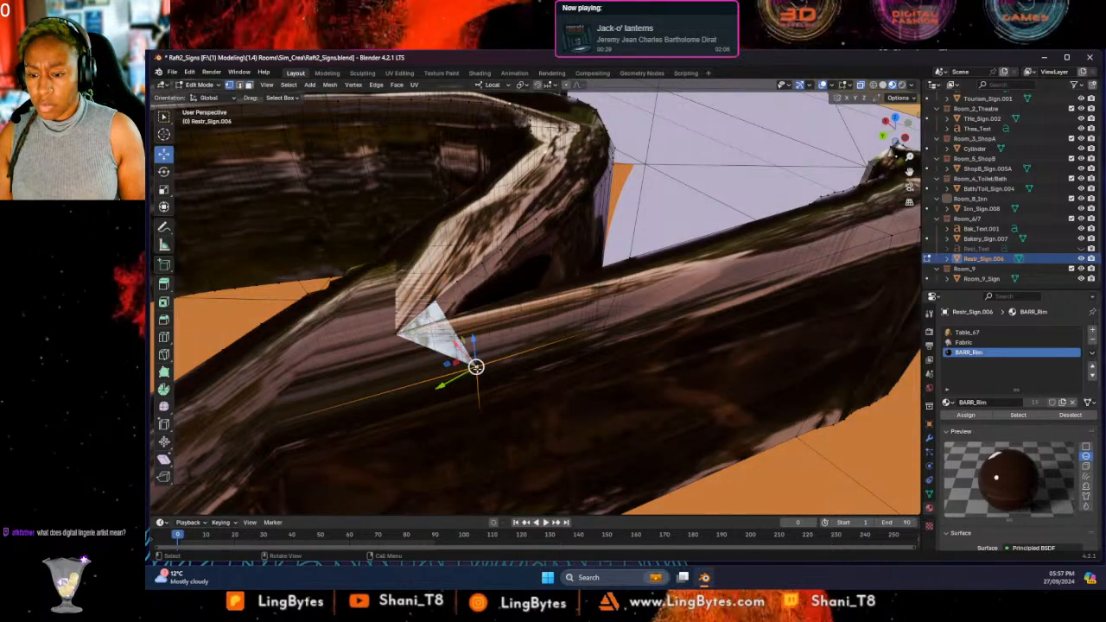
middle_drag(448, 374, 367, 402)
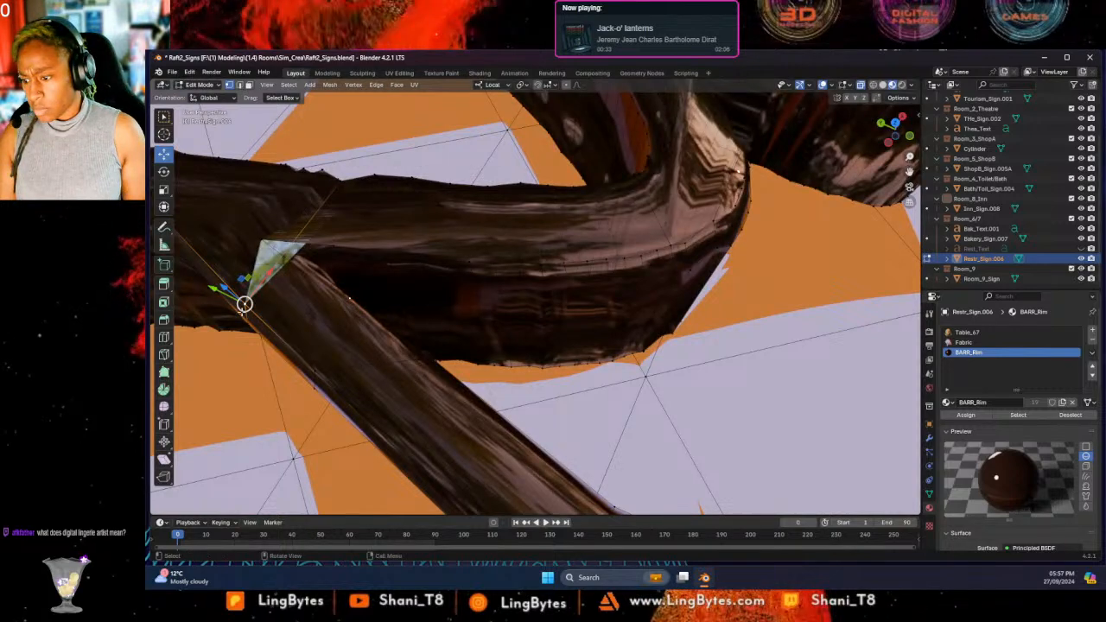
click(263, 239)
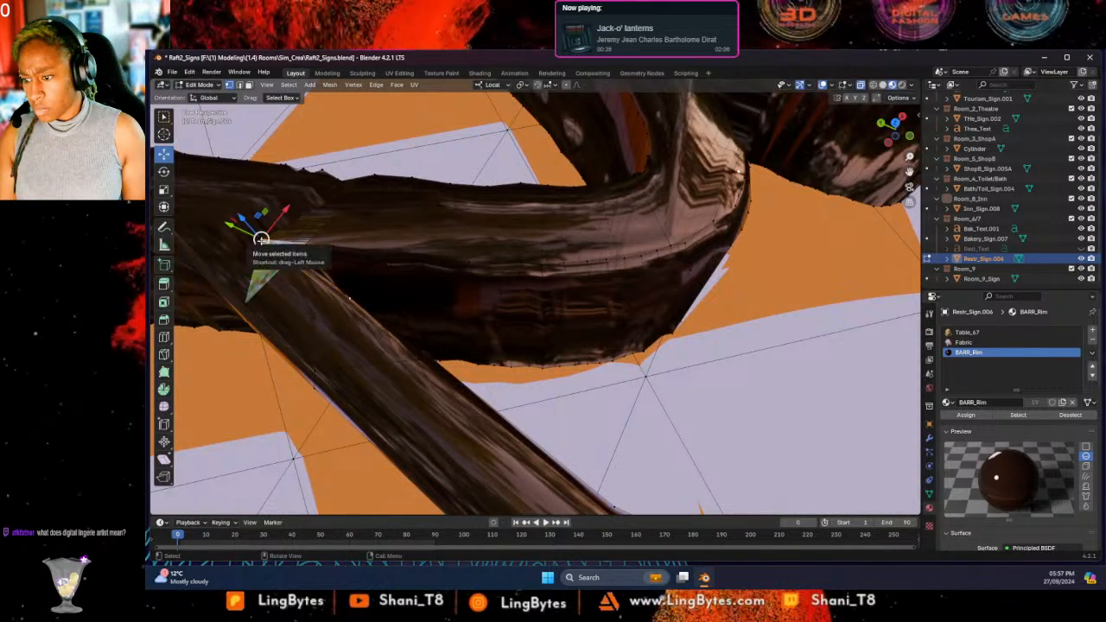
right_click(261, 239)
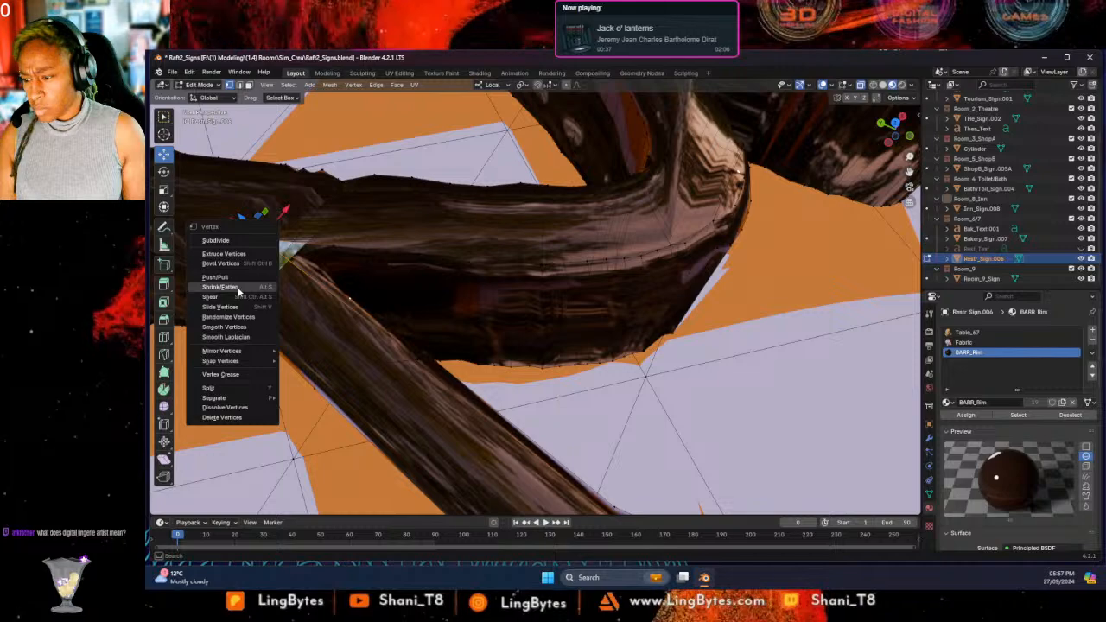
click(225, 407)
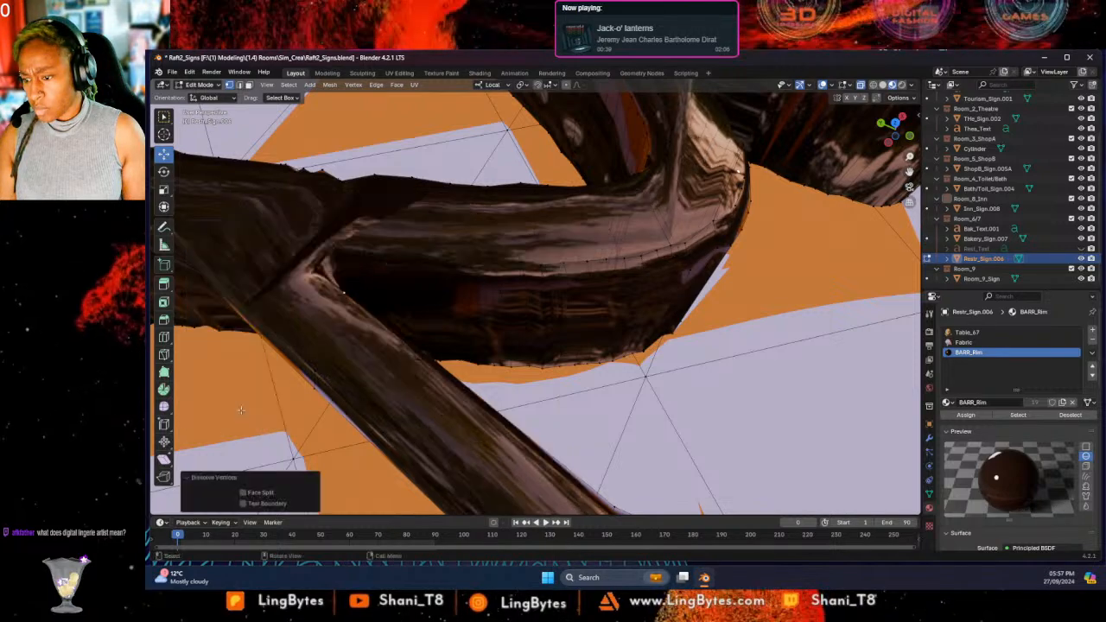
Dissolve the stray vertex at the upper tip of the second stroke of DUMPLING's U.
scroll(358, 294, down, 8)
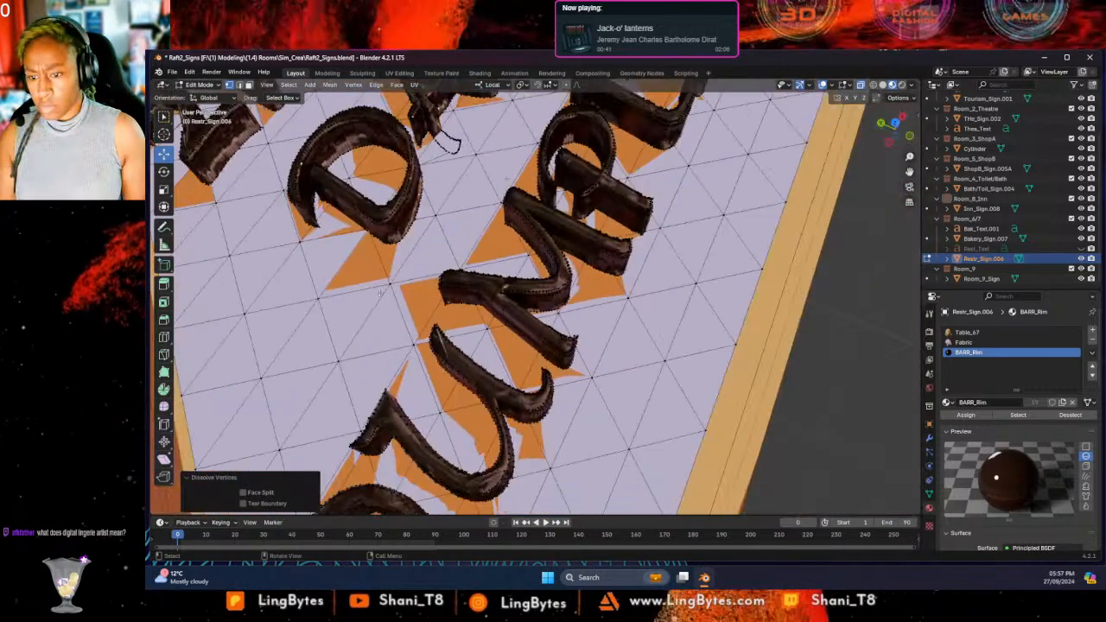
middle_drag(527, 294, 497, 284)
scroll(505, 283, down, 5)
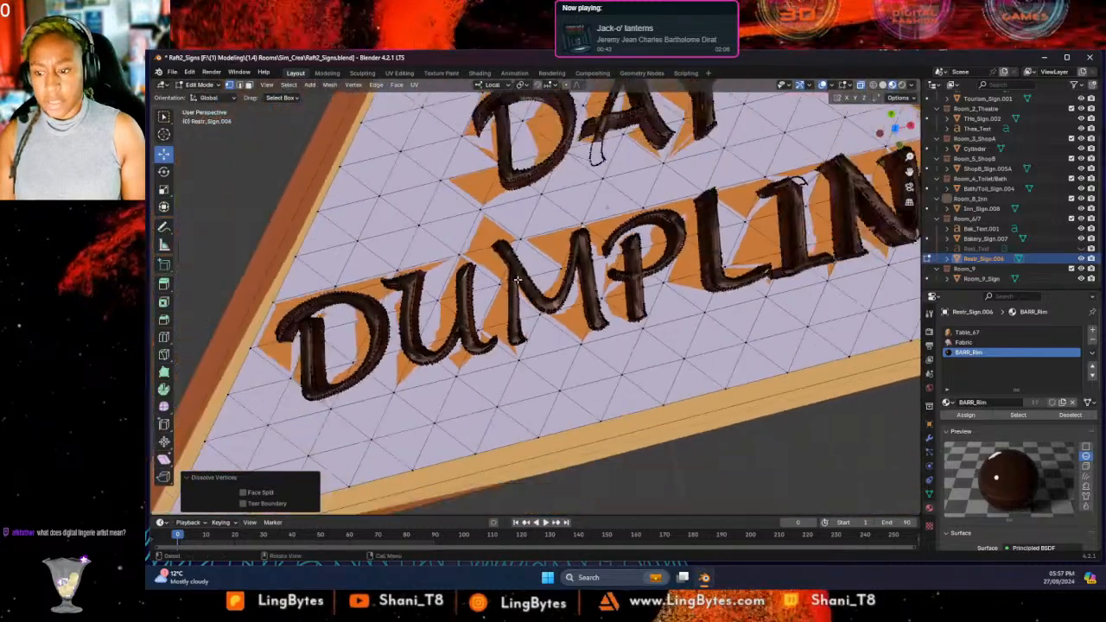
scroll(505, 285, up, 5)
mouse_move(393, 254)
shift+middle_down()
mouse_move(603, 289)
mouse_move(624, 316)
shift+middle_up()
scroll(536, 277, up, 4)
shift+middle_drag(497, 245, 554, 318)
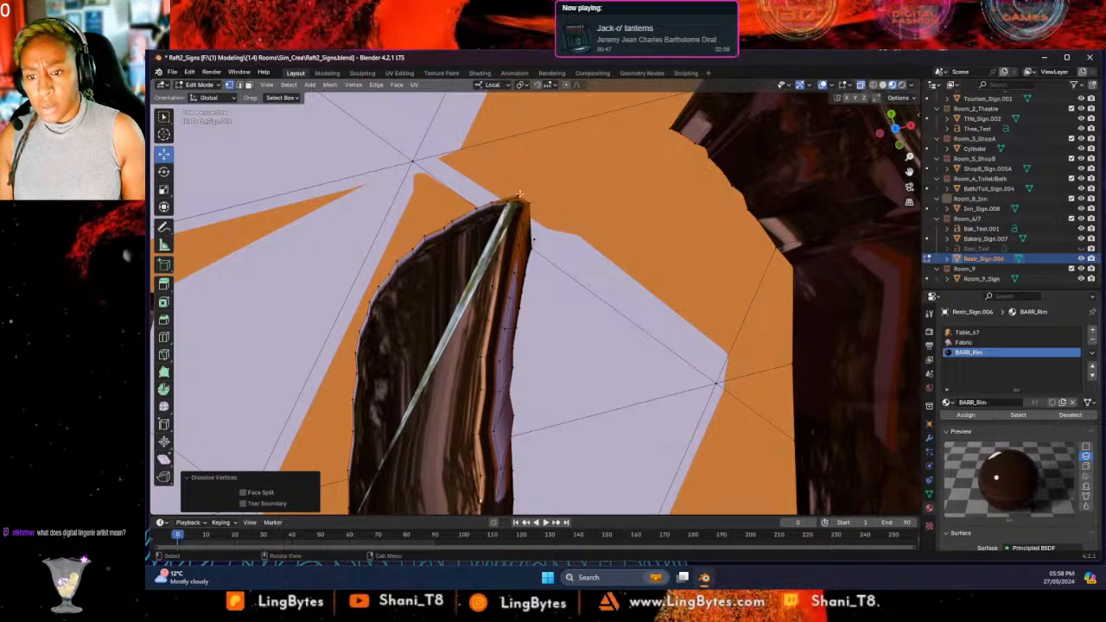
mouse_move(505, 204)
middle_down()
mouse_move(483, 145)
mouse_move(675, 155)
mouse_move(729, 177)
mouse_move(732, 156)
middle_up()
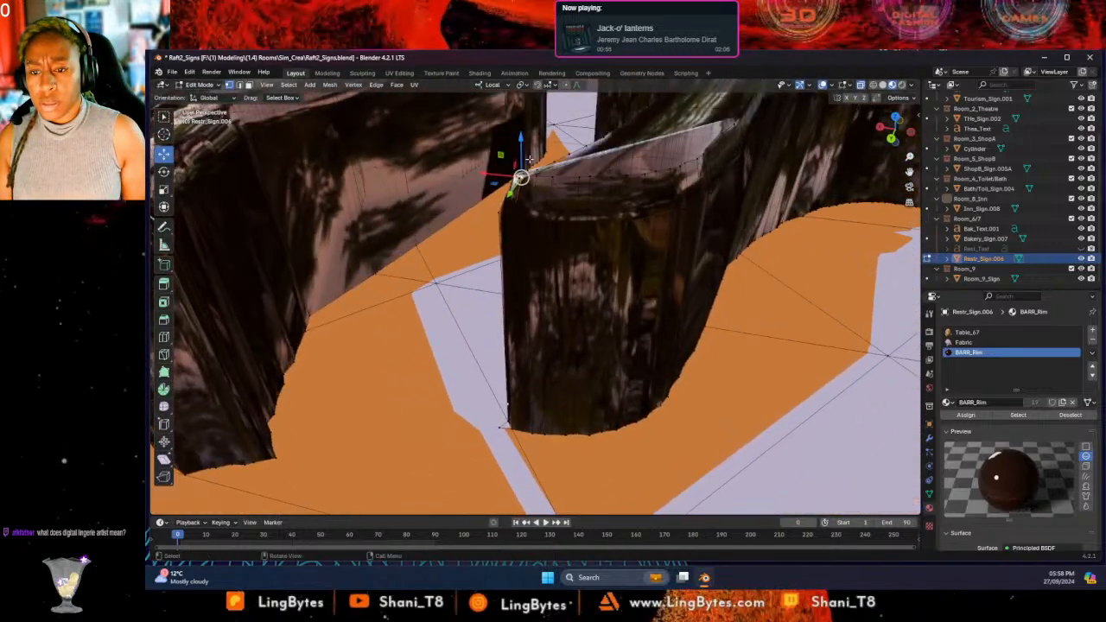
key(ctrl+v)
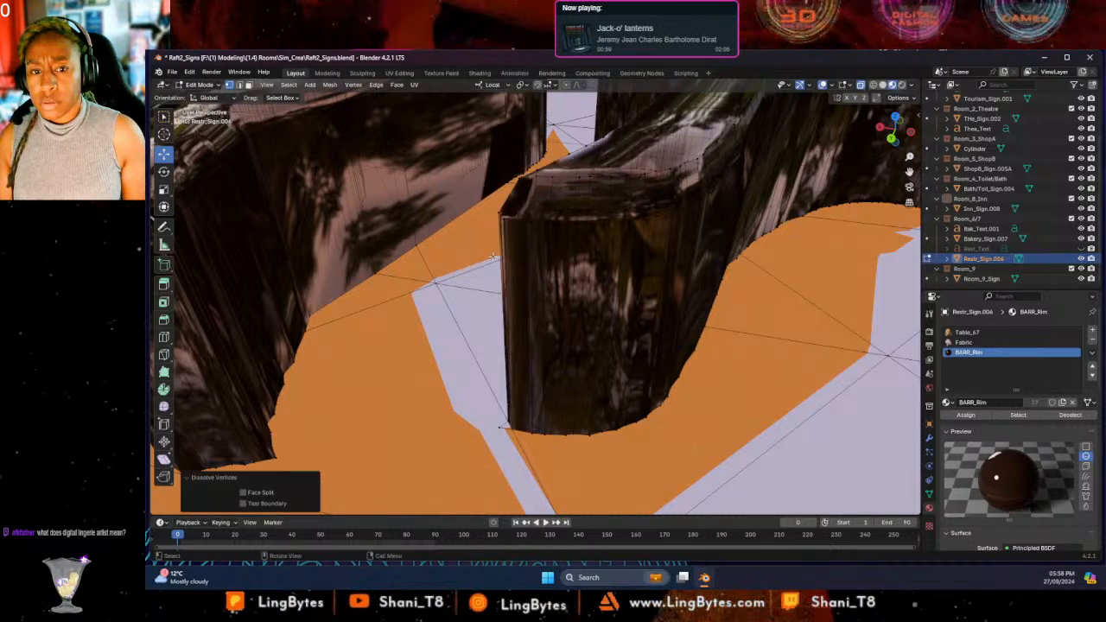
Examine the remaining letters of the sign from several angles for stray pale faces and vertices.
scroll(546, 216, up, 3)
scroll(582, 180, down, 12)
mouse_move(672, 192)
middle_down()
mouse_move(657, 202)
mouse_move(519, 204)
mouse_move(541, 209)
middle_up()
scroll(544, 214, down, 5)
scroll(621, 209, up, 8)
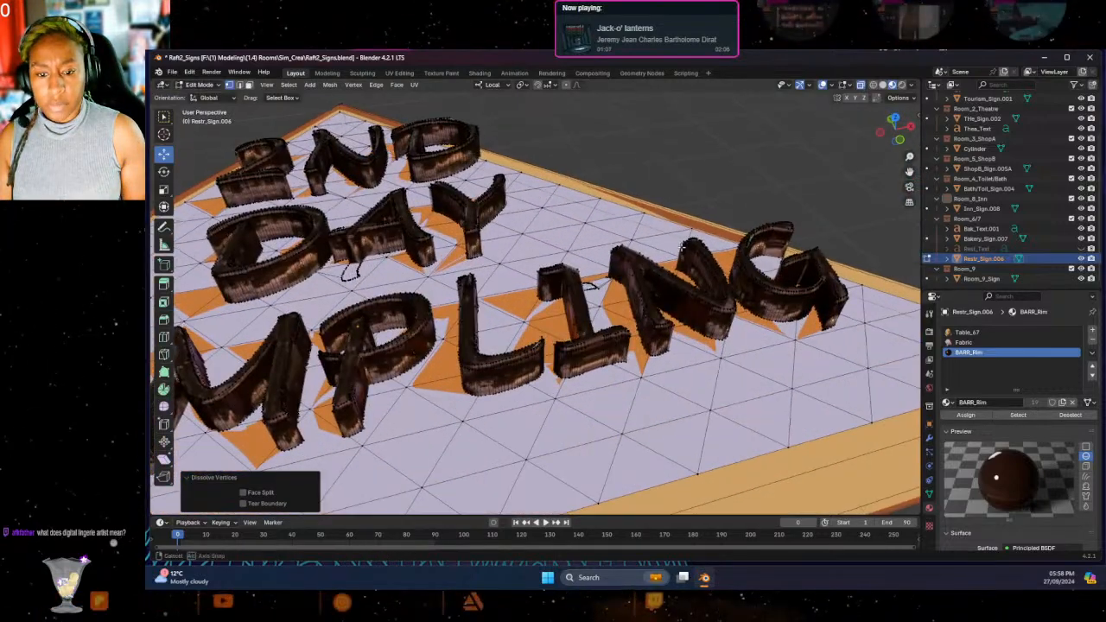
middle_drag(682, 246, 231, 315)
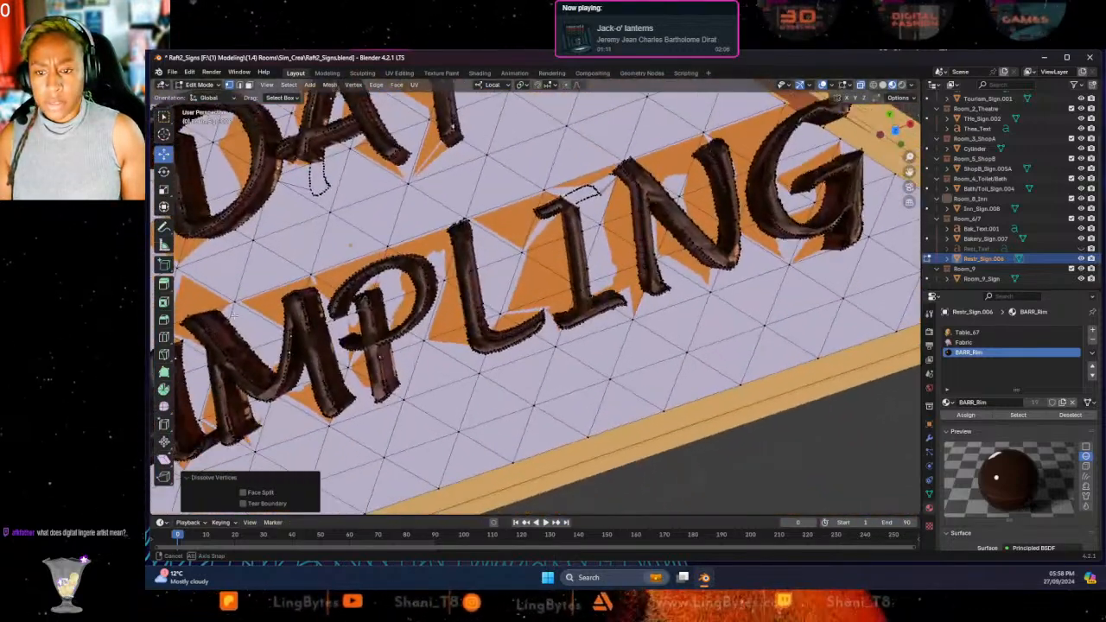
scroll(441, 245, up, 4)
scroll(491, 223, down, 10)
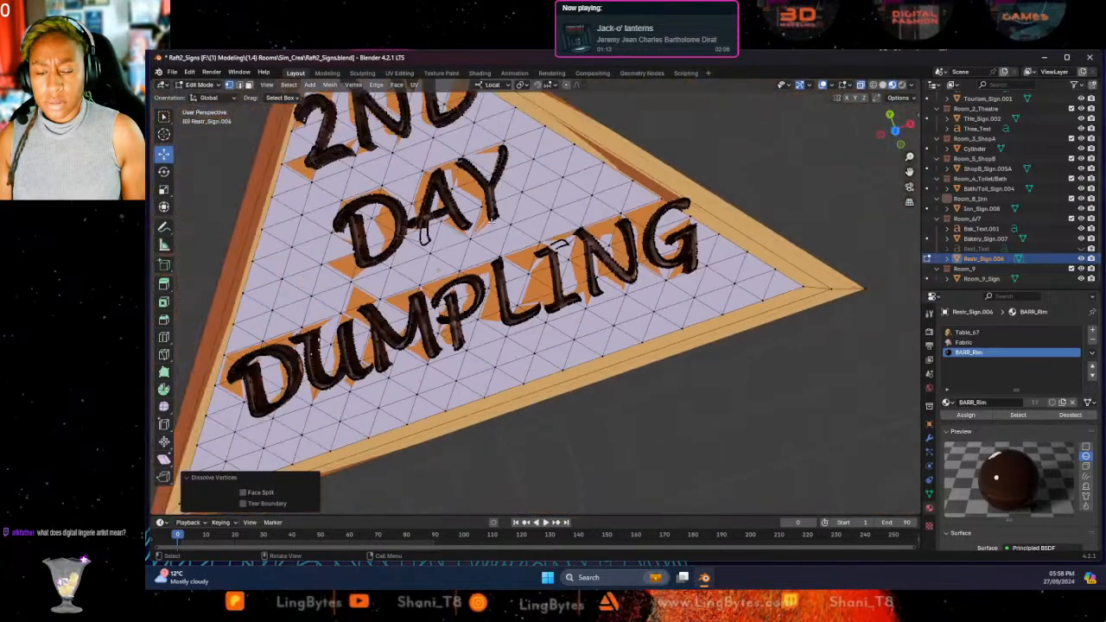
scroll(490, 222, down, 2)
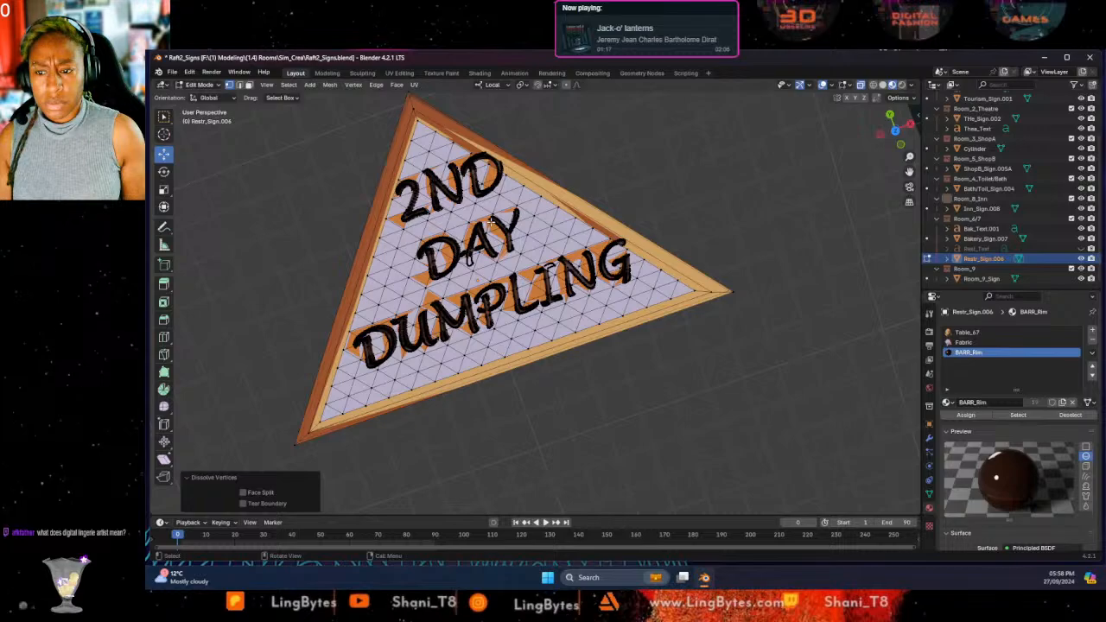
scroll(490, 222, up, 8)
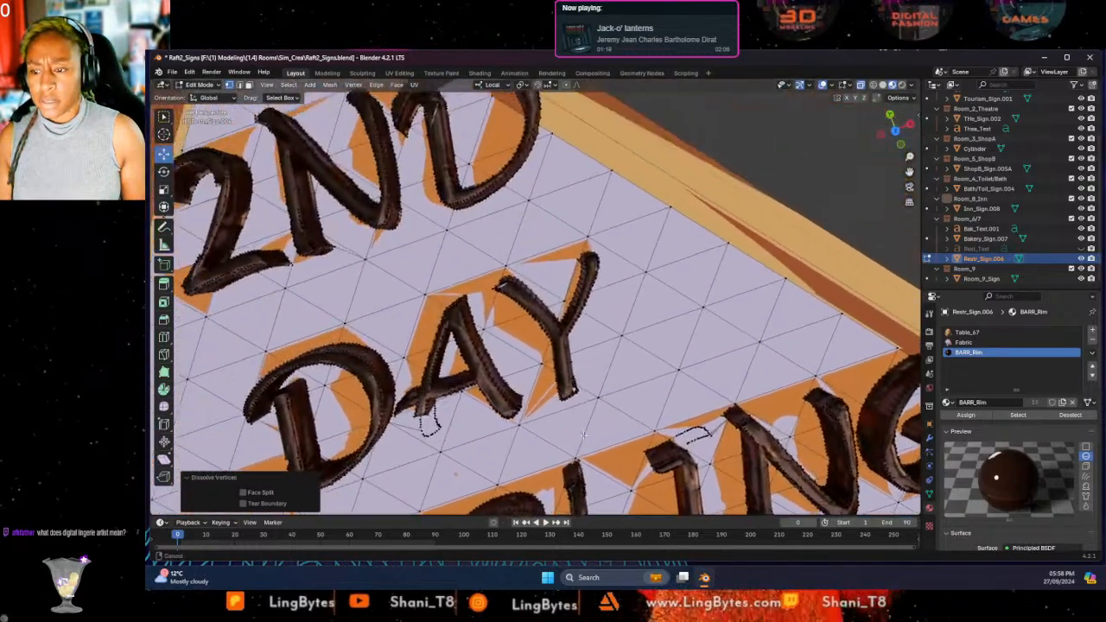
shift+middle_drag(581, 433, 676, 430)
scroll(611, 290, up, 5)
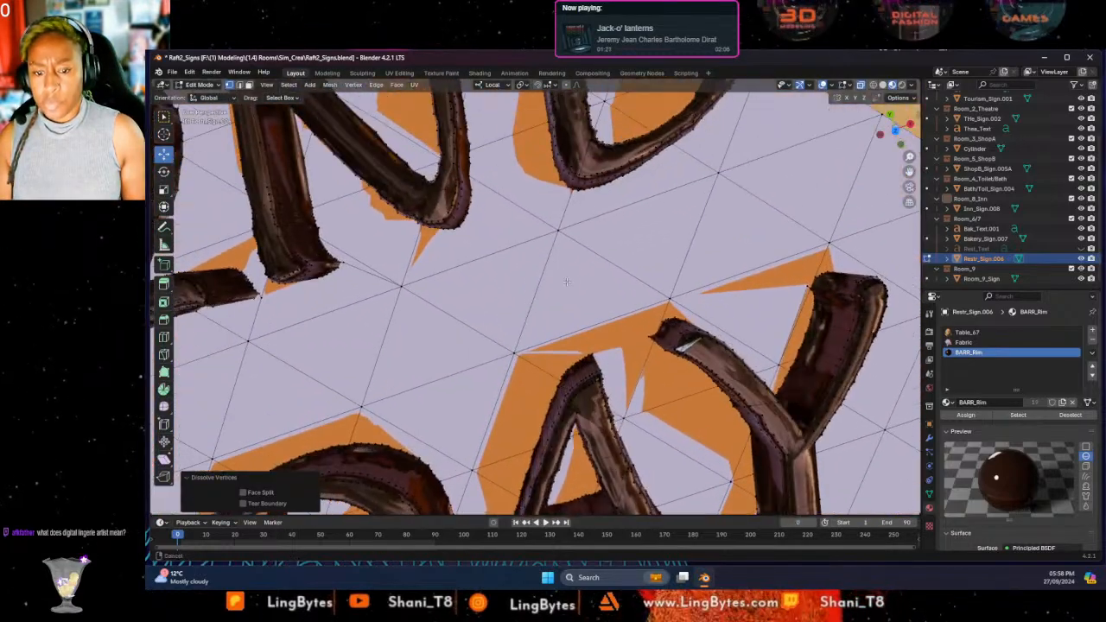
Dissolve the two outermost stray vertices beside the pale sliver at the tip of the left arm of DAY's Y.
scroll(513, 162, up, 6)
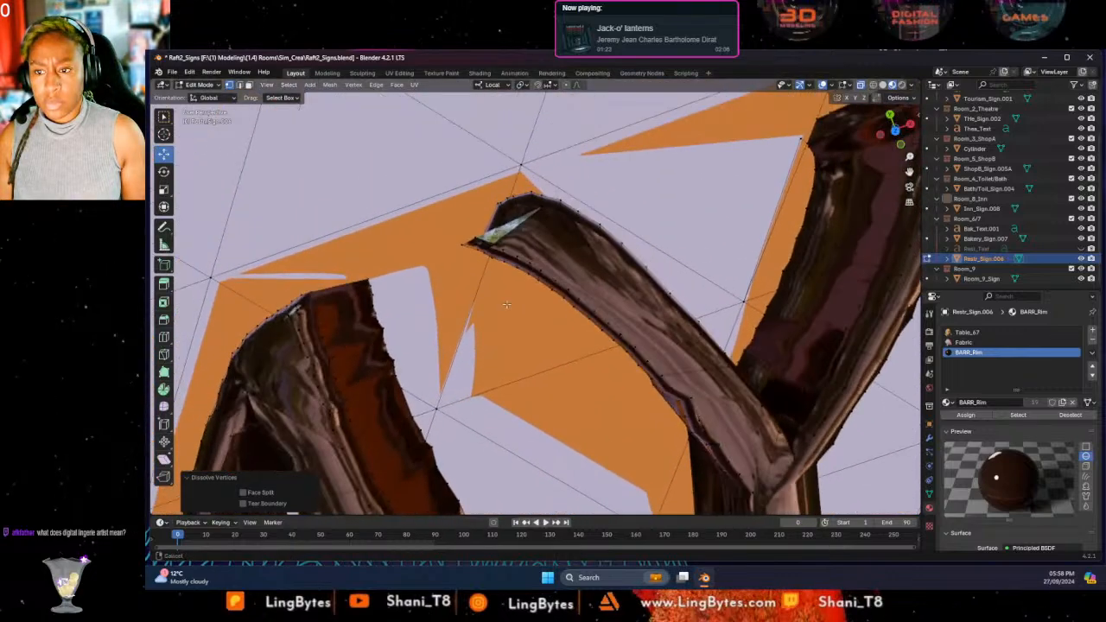
shift+middle_drag(553, 162, 571, 227)
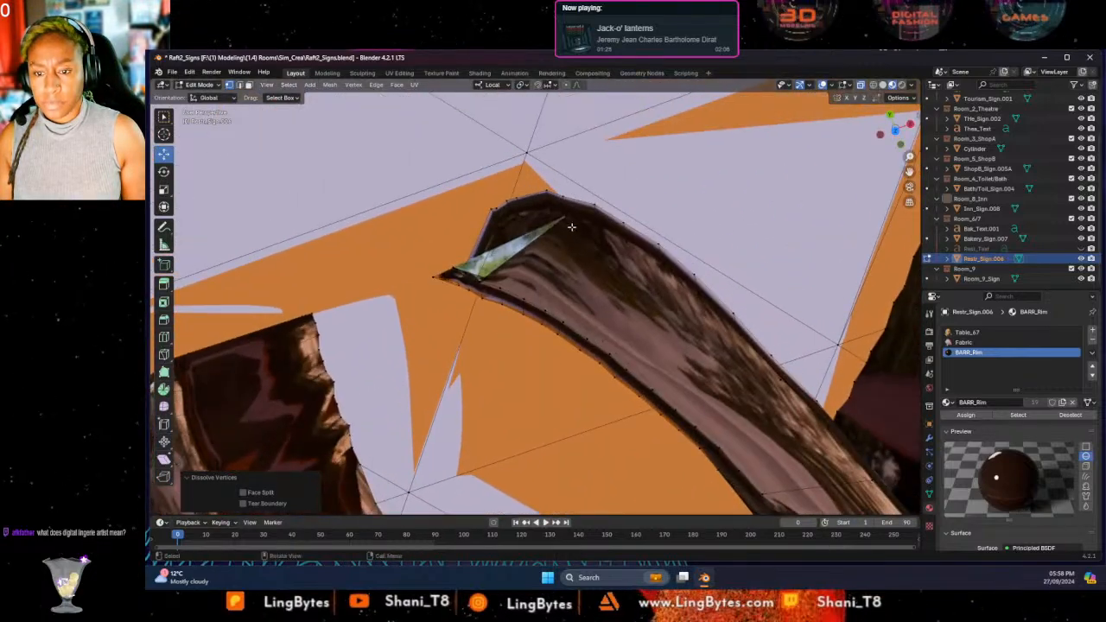
click(452, 269)
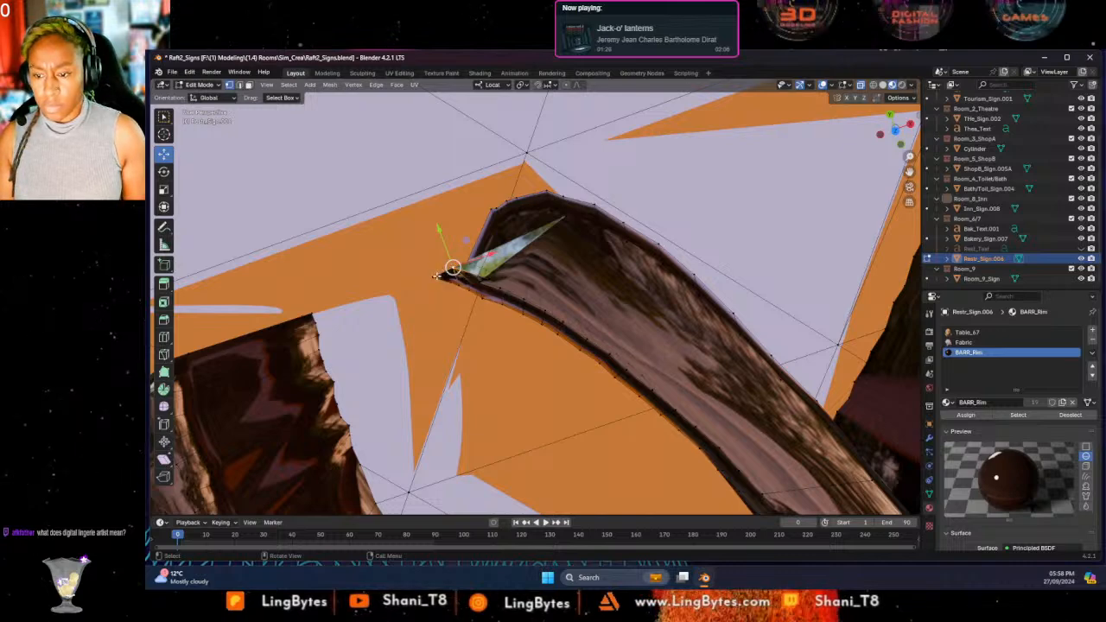
key(ctrl+v)
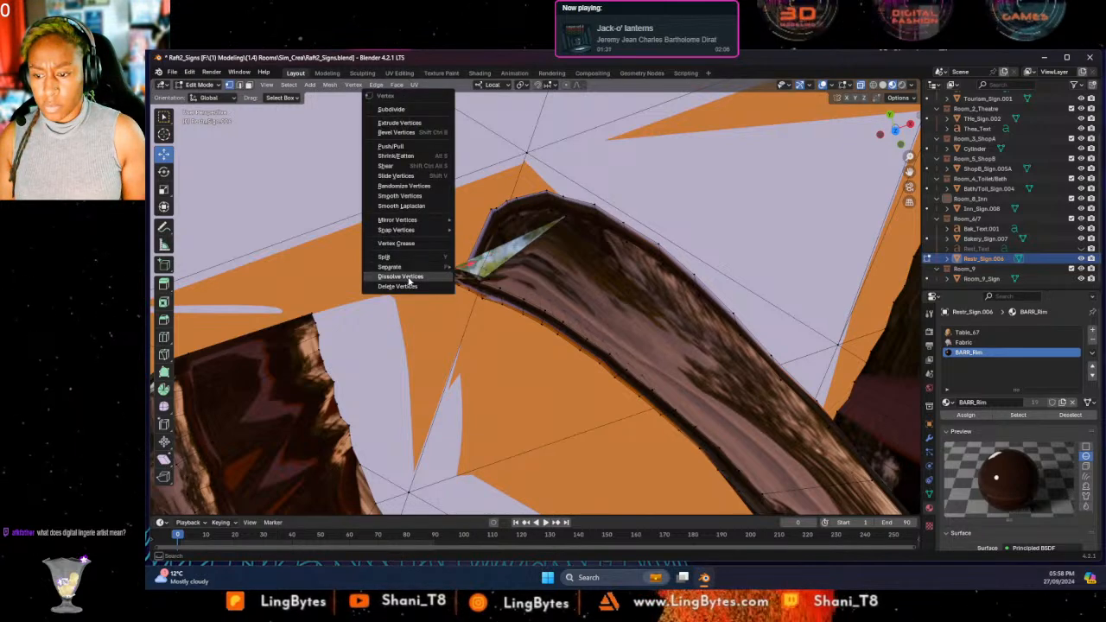
click(409, 277)
click(454, 269)
key(ctrl+v)
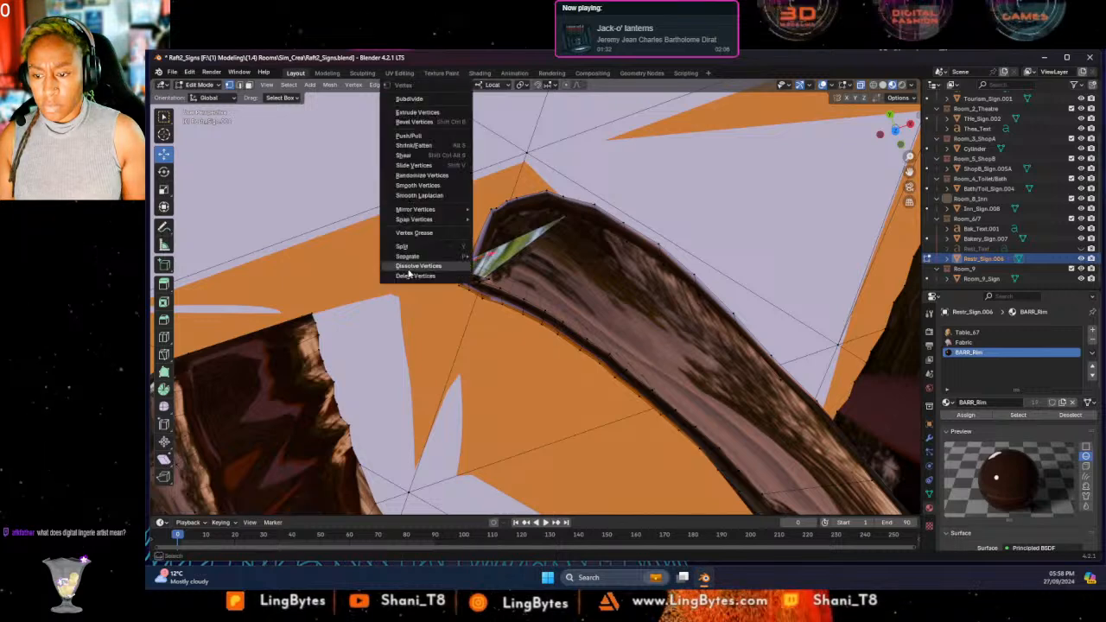
click(408, 264)
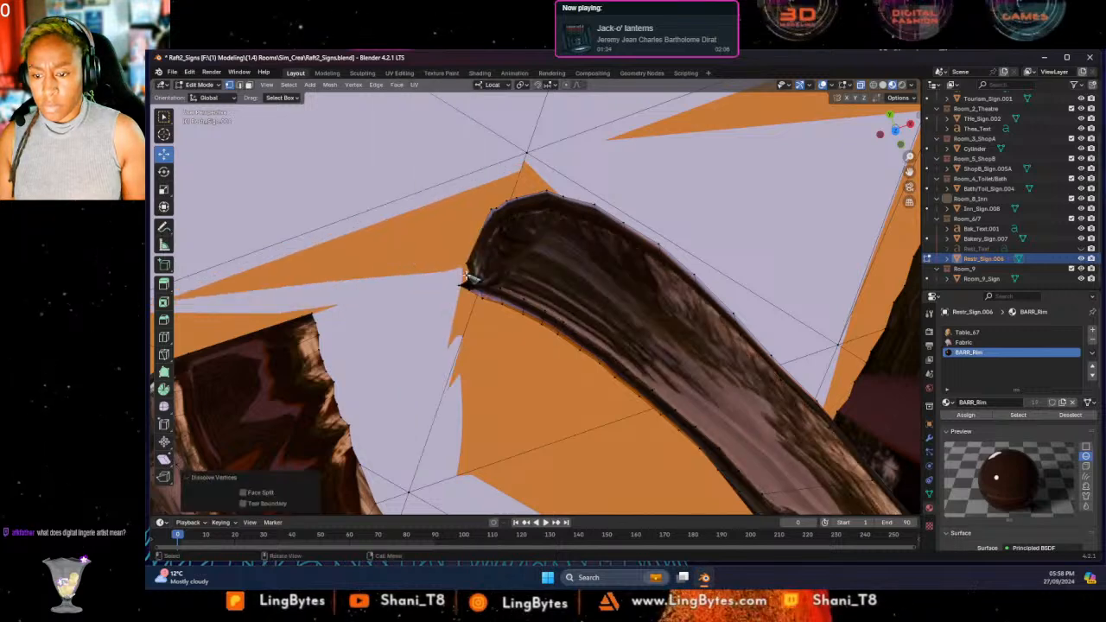
Dissolve the remaining vertices of the small dark spur on the left arm of DAY's Y, one at a time.
click(465, 276)
key(ctrl+v)
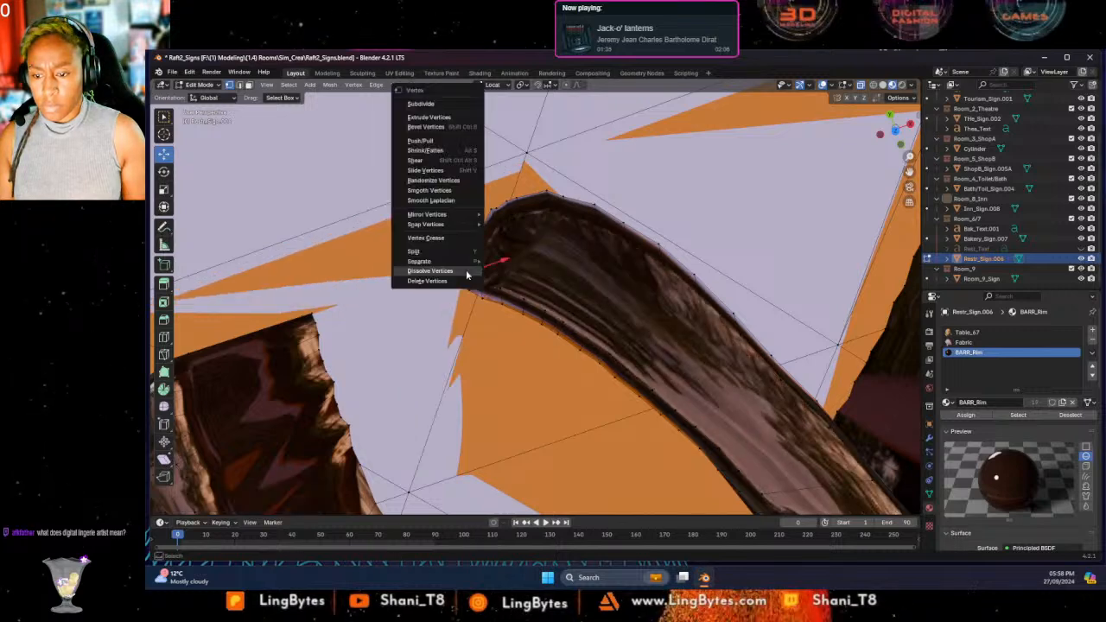
click(429, 271)
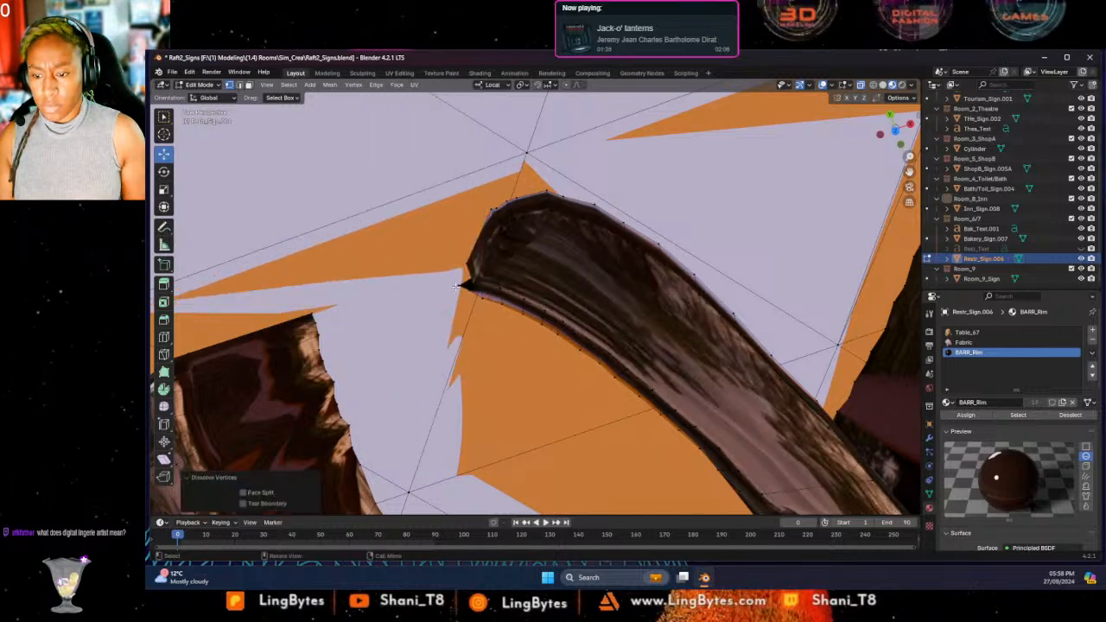
click(456, 281)
key(ctrl+v)
click(442, 283)
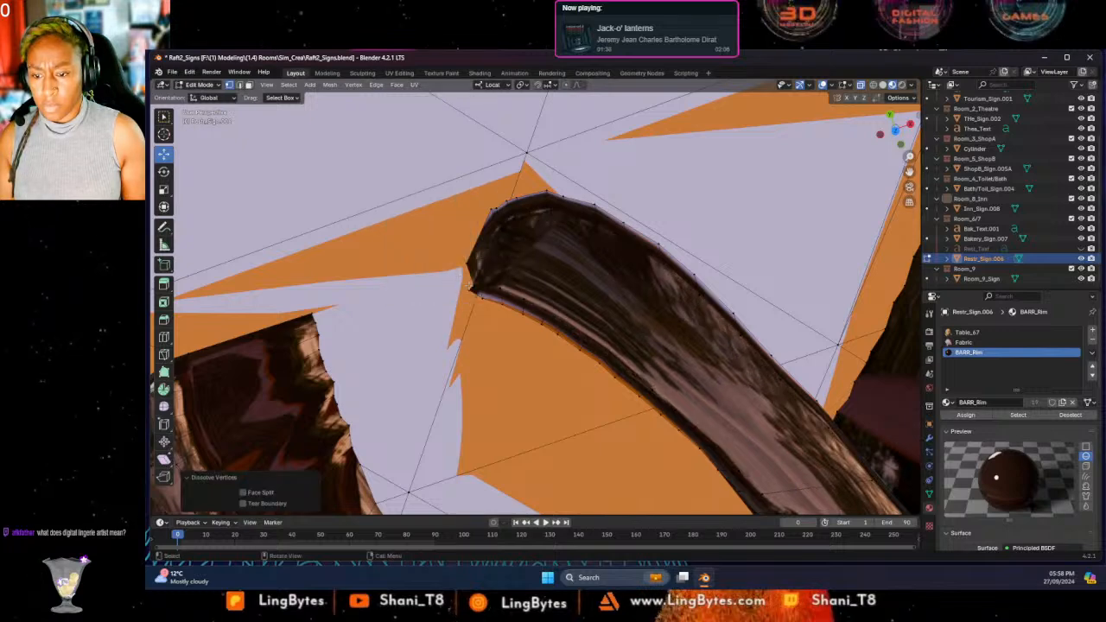
click(470, 287)
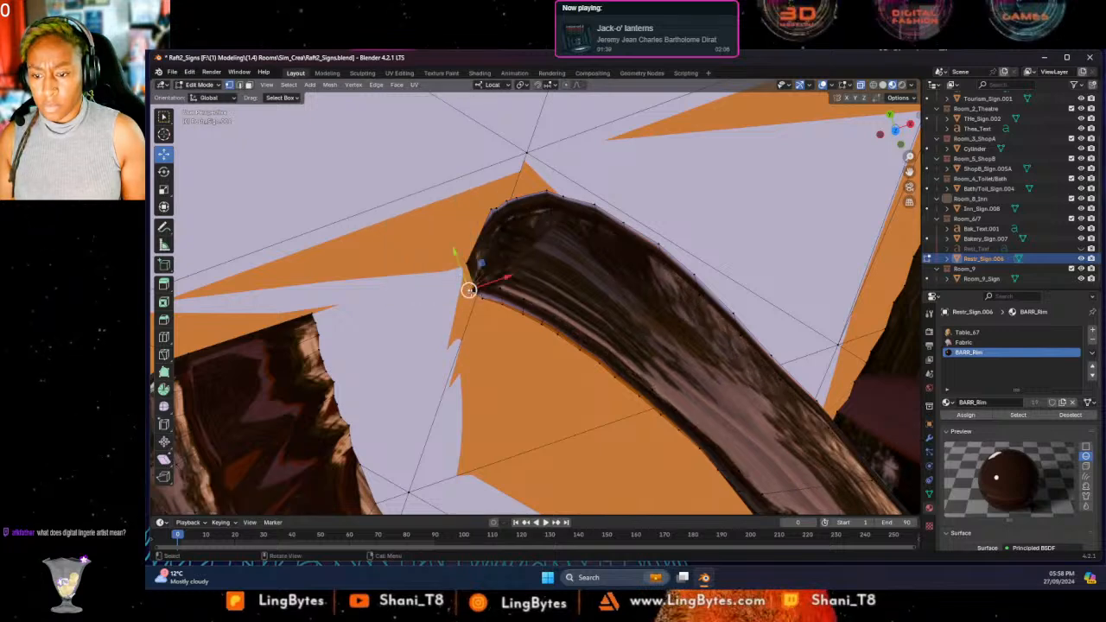
key(ctrl+v)
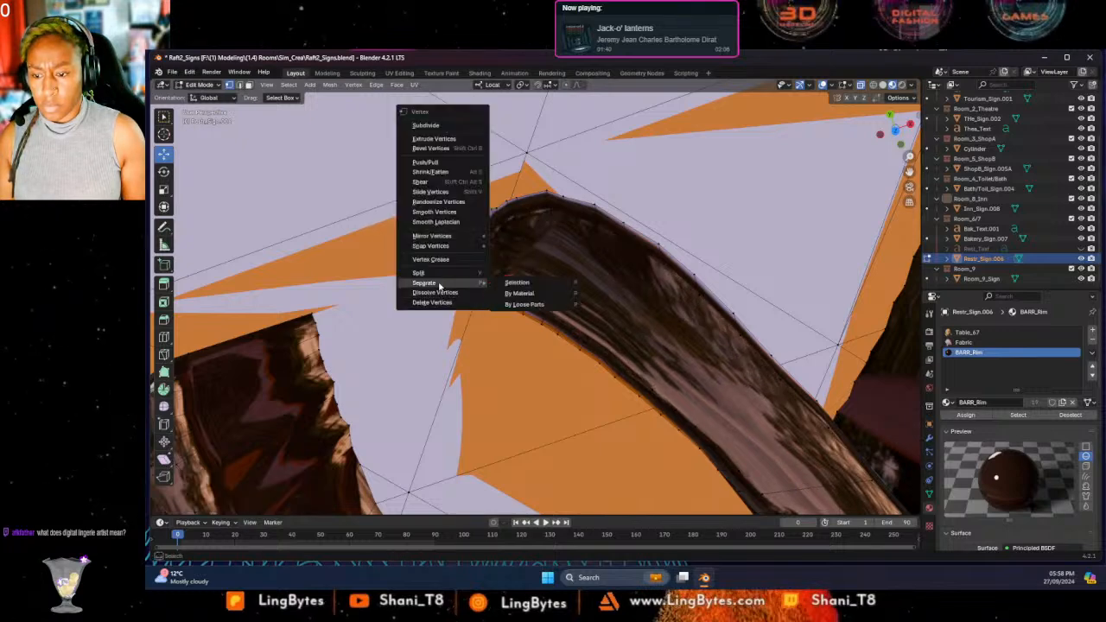
click(439, 292)
Dissolve the two stray vertices around the pale spike at the foot of the stem of DAY's Y.
scroll(420, 234, up, 1)
scroll(417, 226, down, 8)
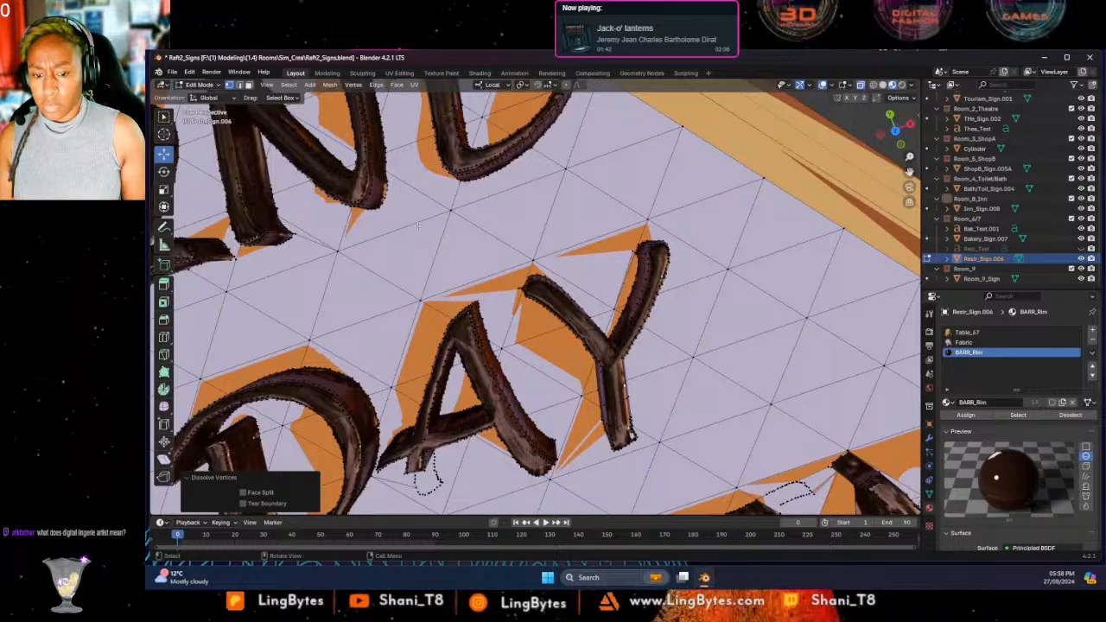
shift+middle_drag(418, 226, 188, 438)
scroll(442, 288, up, 10)
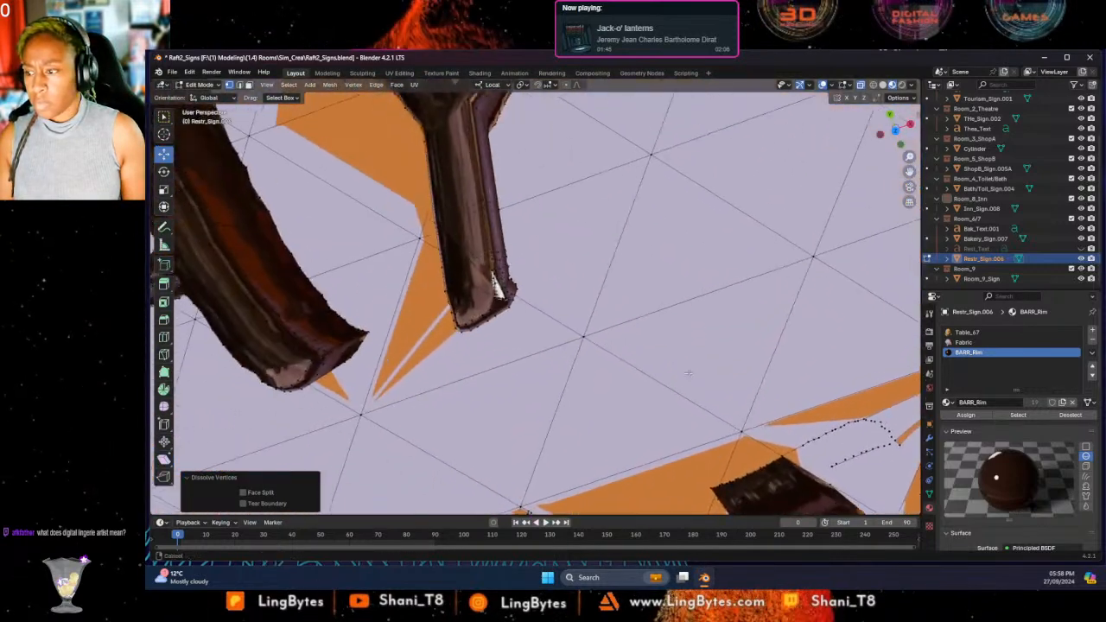
middle_drag(442, 288, 355, 353)
click(351, 381)
key(ctrl+v)
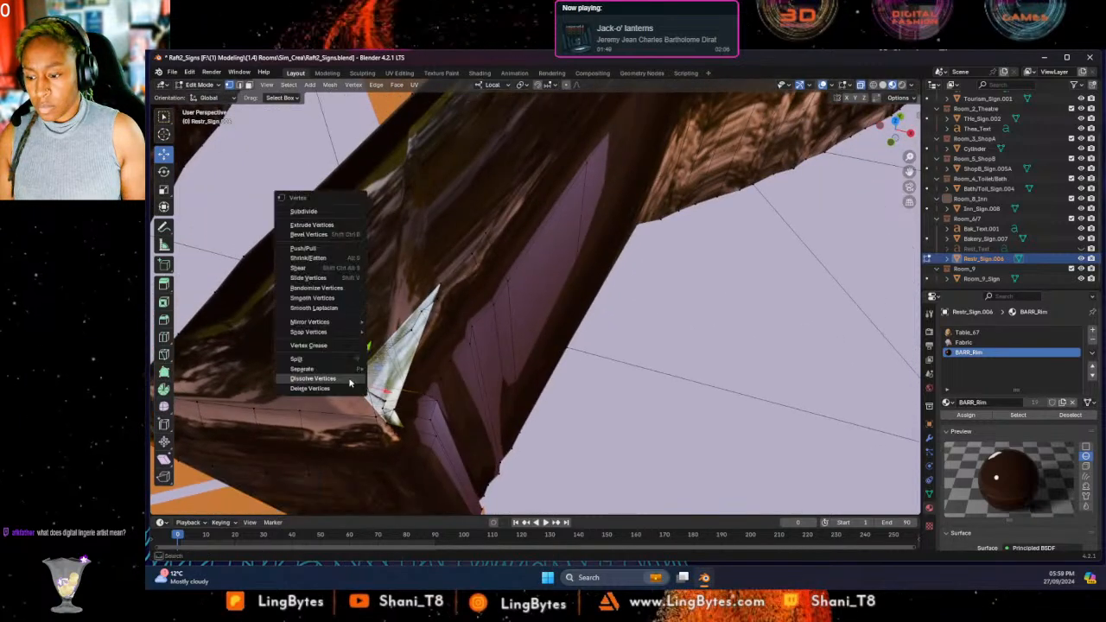
click(313, 378)
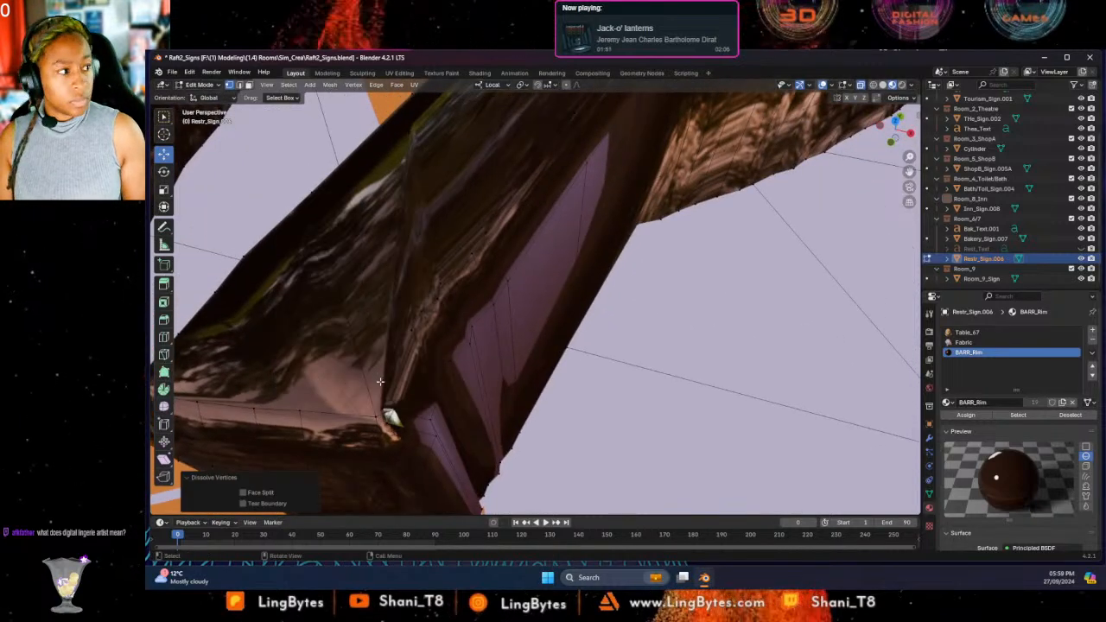
click(389, 418)
key(ctrl+v)
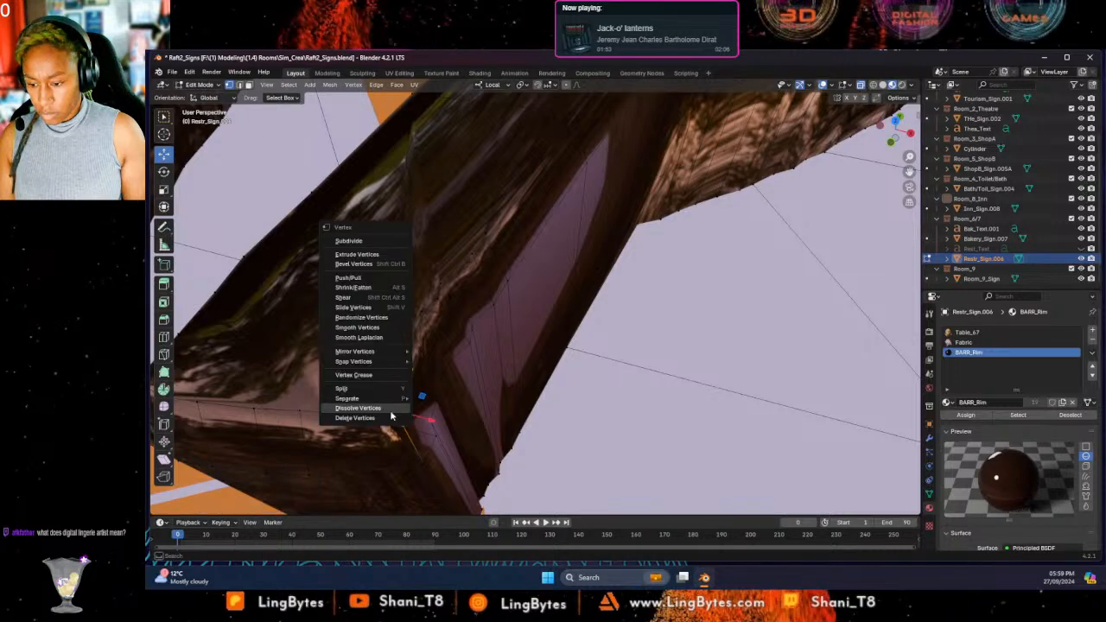
click(351, 409)
Dissolve the stray vertices at the upper end of the straight stem of 2ND's D, where a thin pale line crosses it.
scroll(608, 206, down, 6)
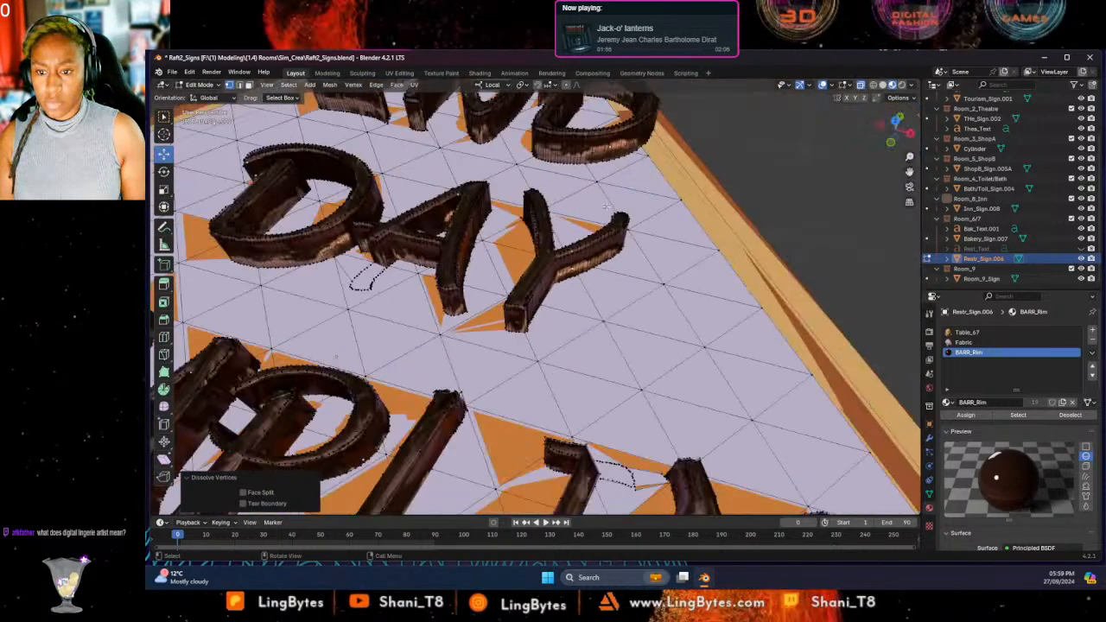
shift+middle_drag(608, 205, 574, 436)
scroll(507, 436, down, 1)
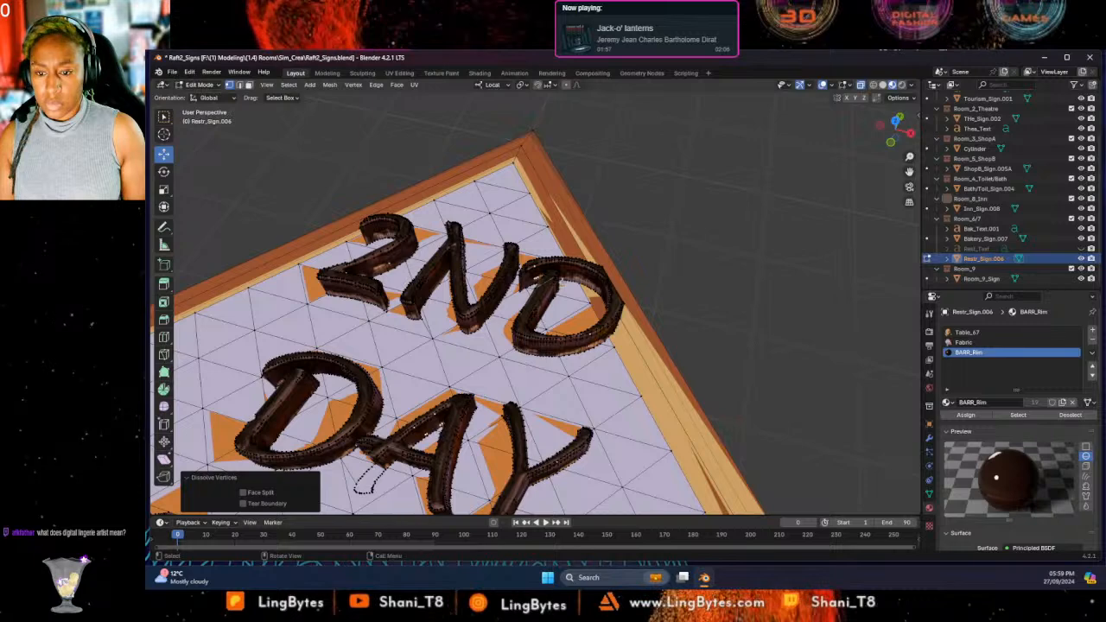
scroll(555, 288, up, 8)
middle_drag(618, 209, 676, 269)
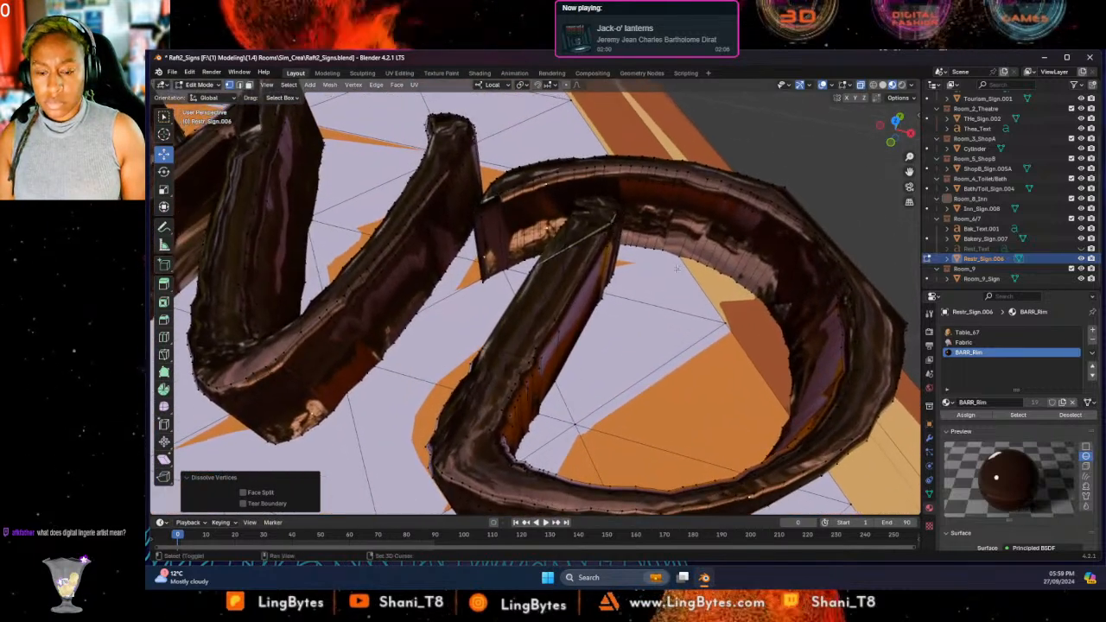
click(618, 212)
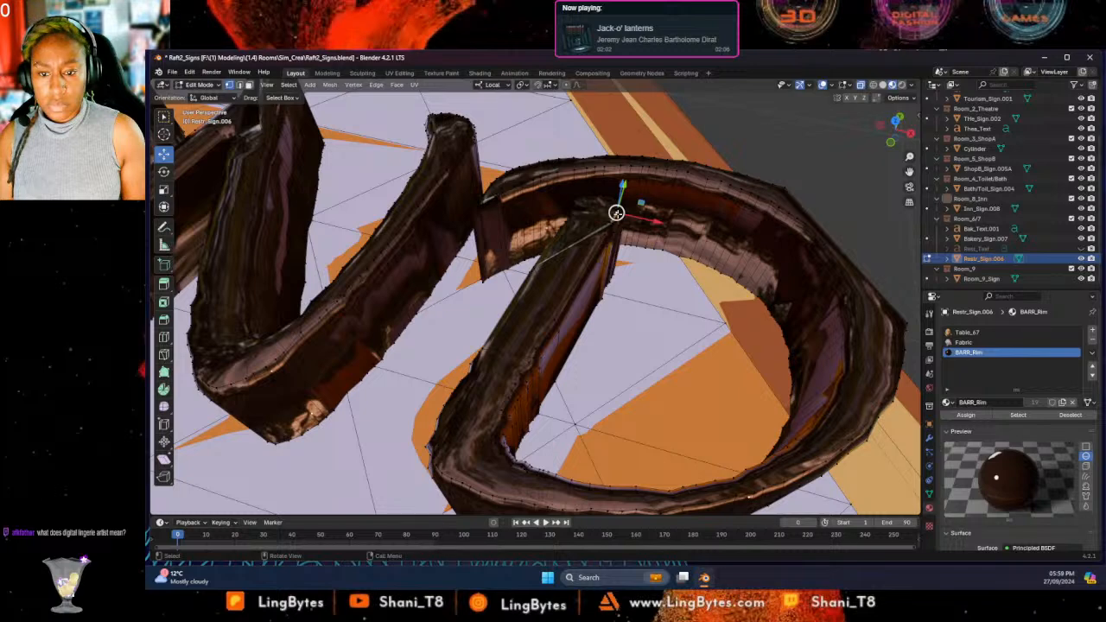
right_click(616, 212)
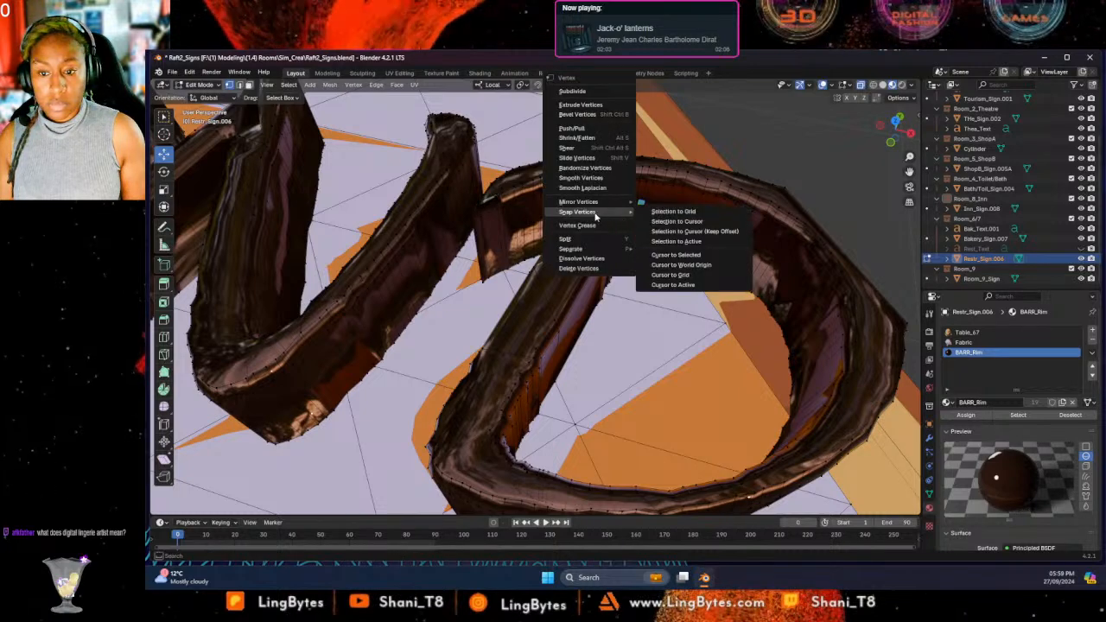
click(581, 251)
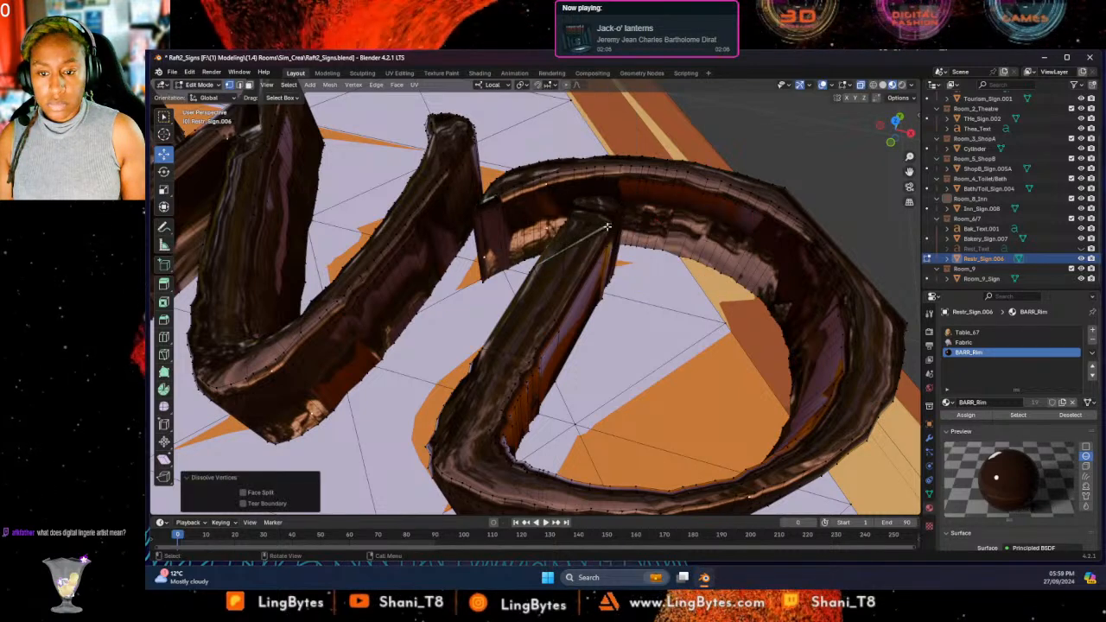
click(609, 225)
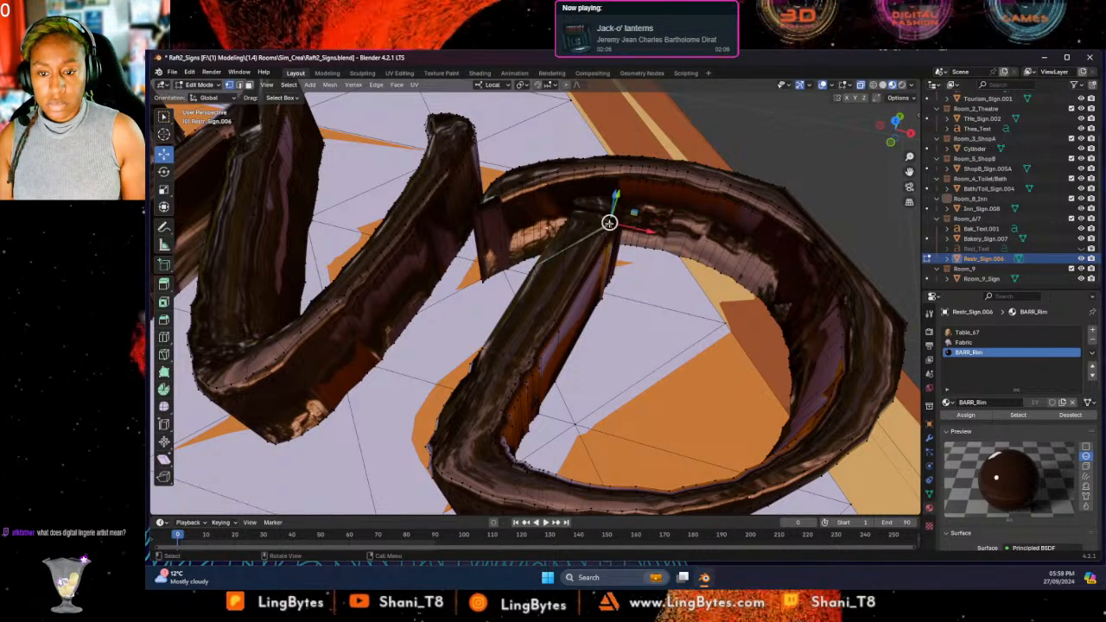
right_click(609, 222)
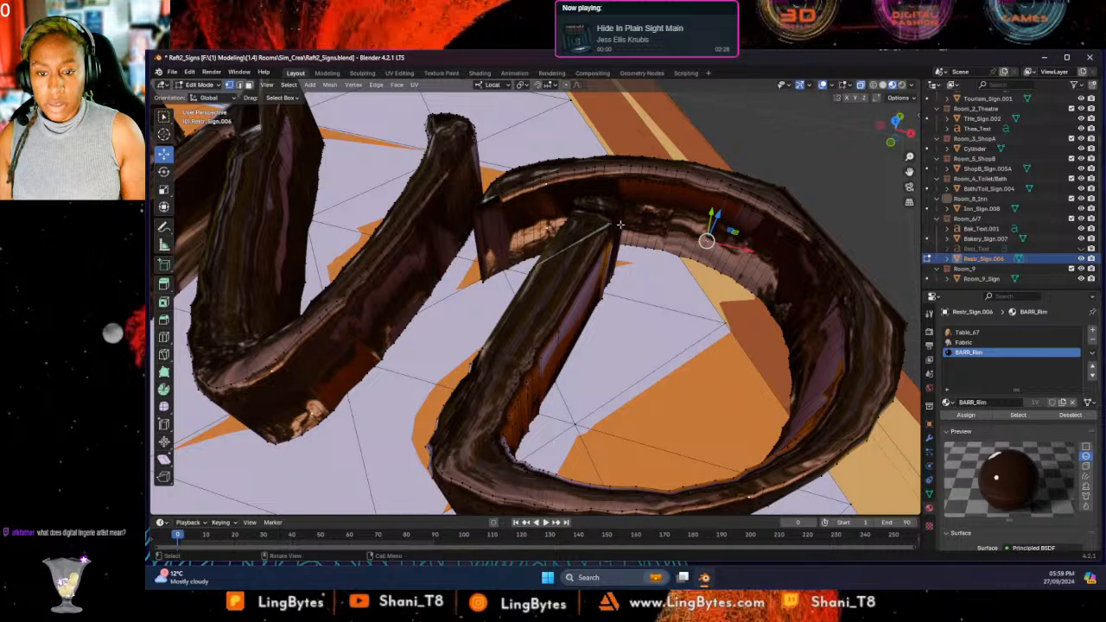
right_click(610, 226)
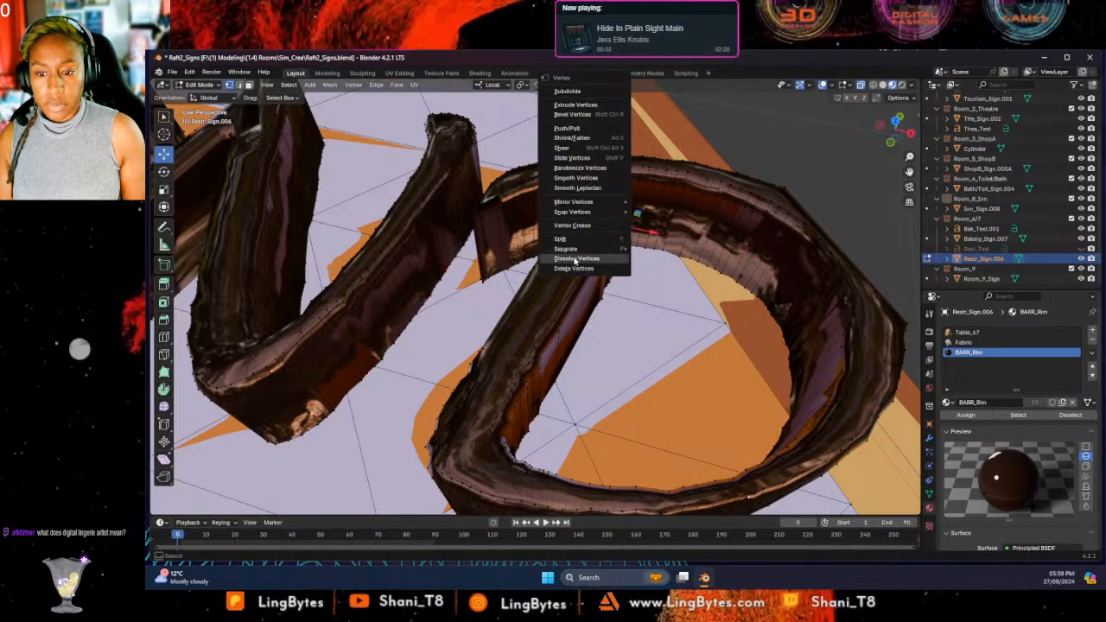
click(576, 258)
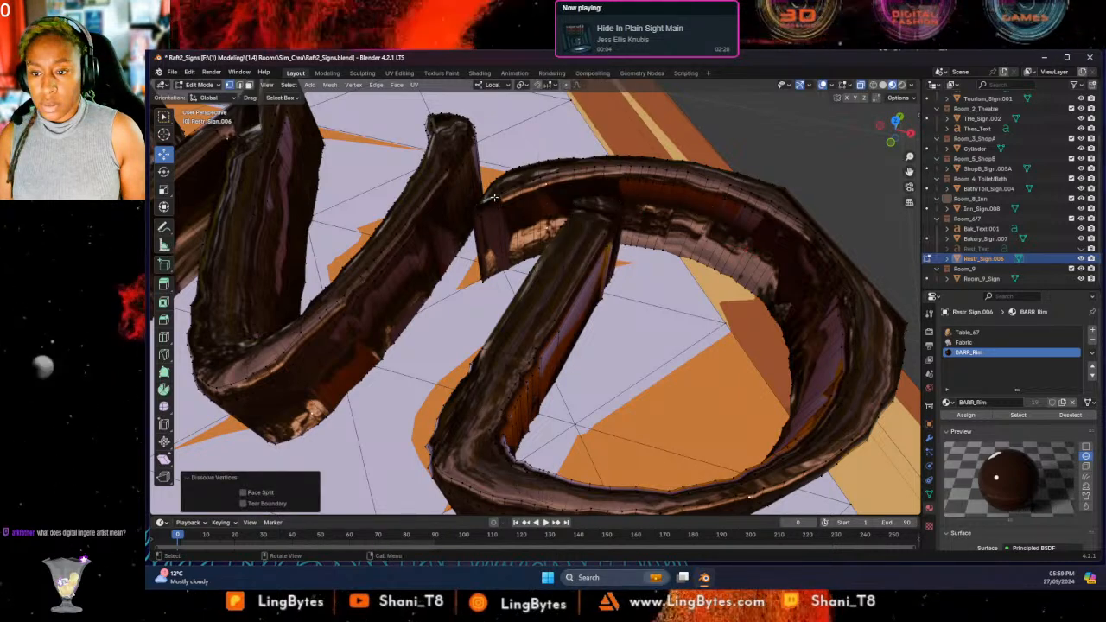
Dissolve the stray vertex by the pale spot near the open end of the curved stroke of 2ND's D.
middle_drag(487, 201, 484, 285)
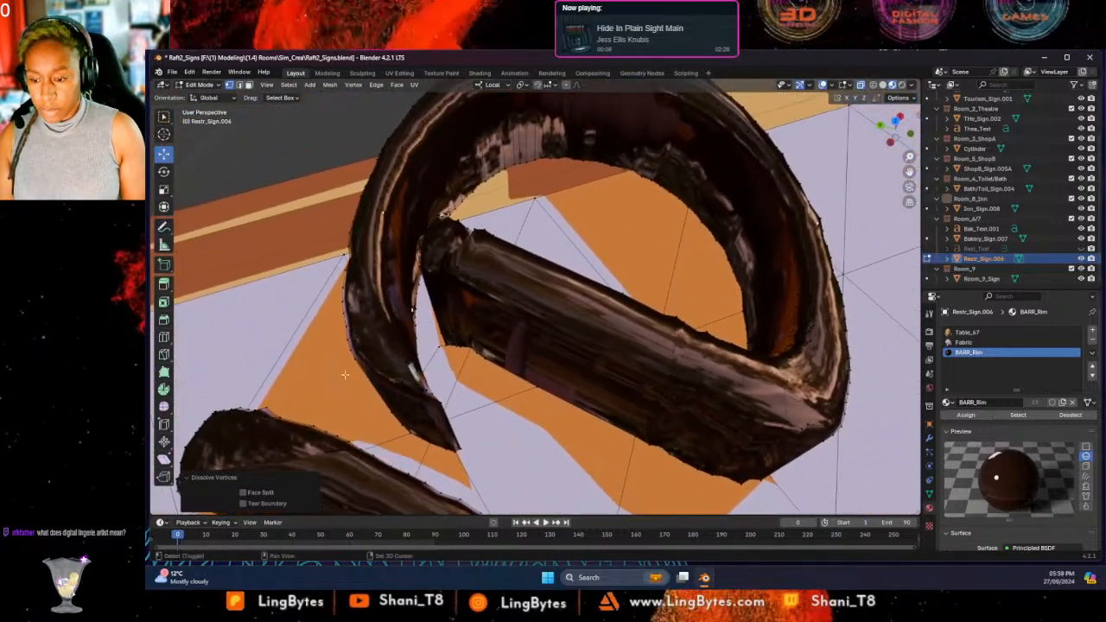
right_click(420, 388)
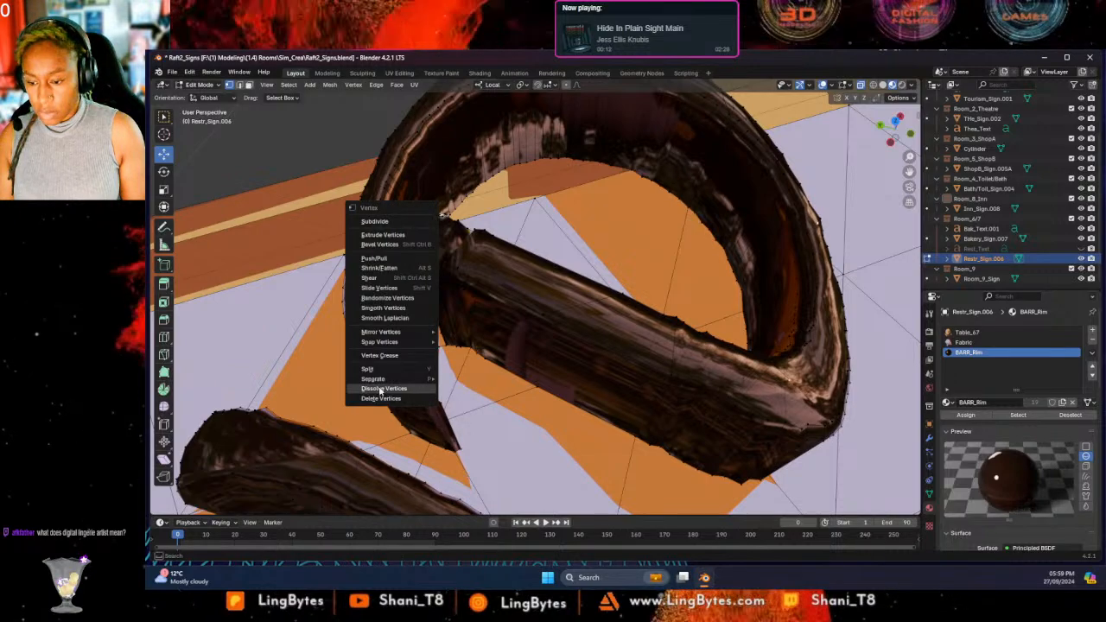
click(405, 388)
Dissolve the two protruding stray vertices at the upper tip of 2ND's N, where the first stroke meets the diagonal.
middle_drag(420, 394, 518, 423)
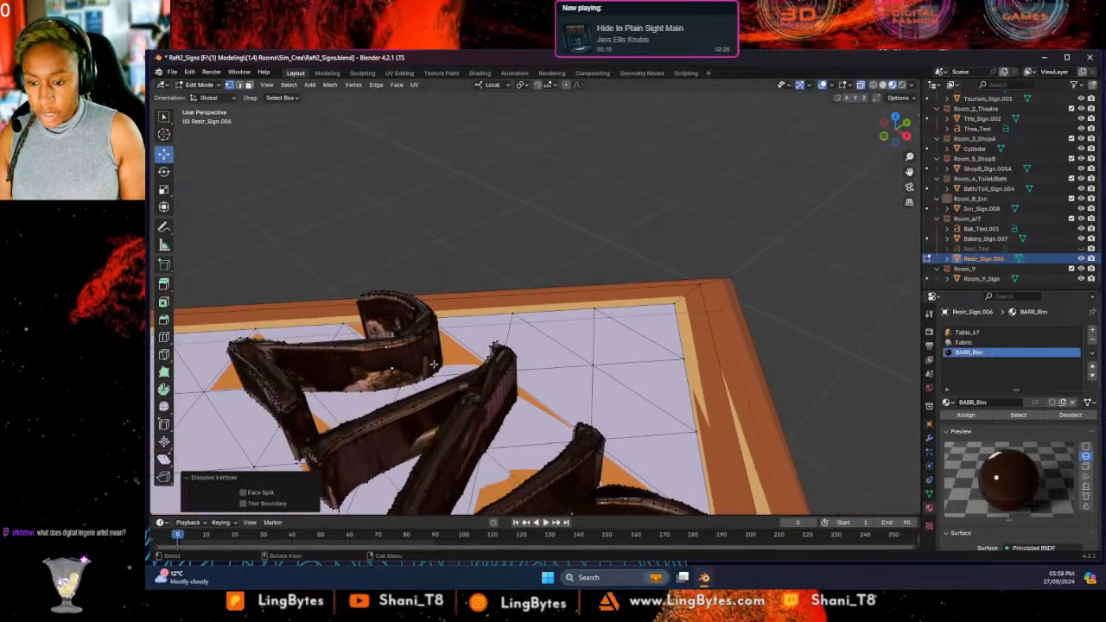
scroll(434, 364, up, 3)
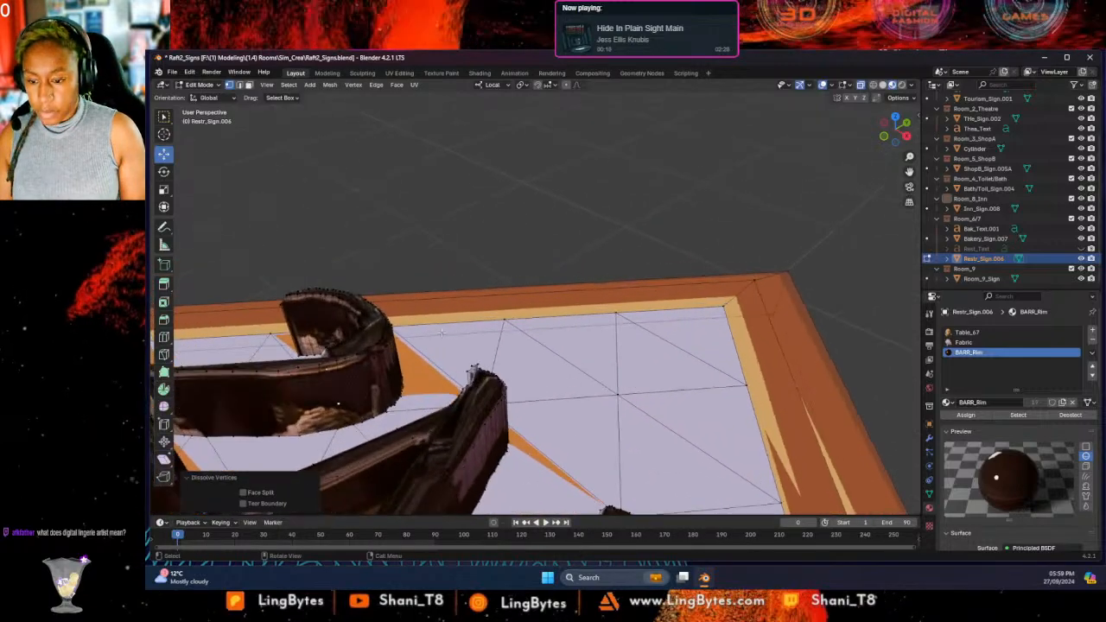
right_click(460, 383)
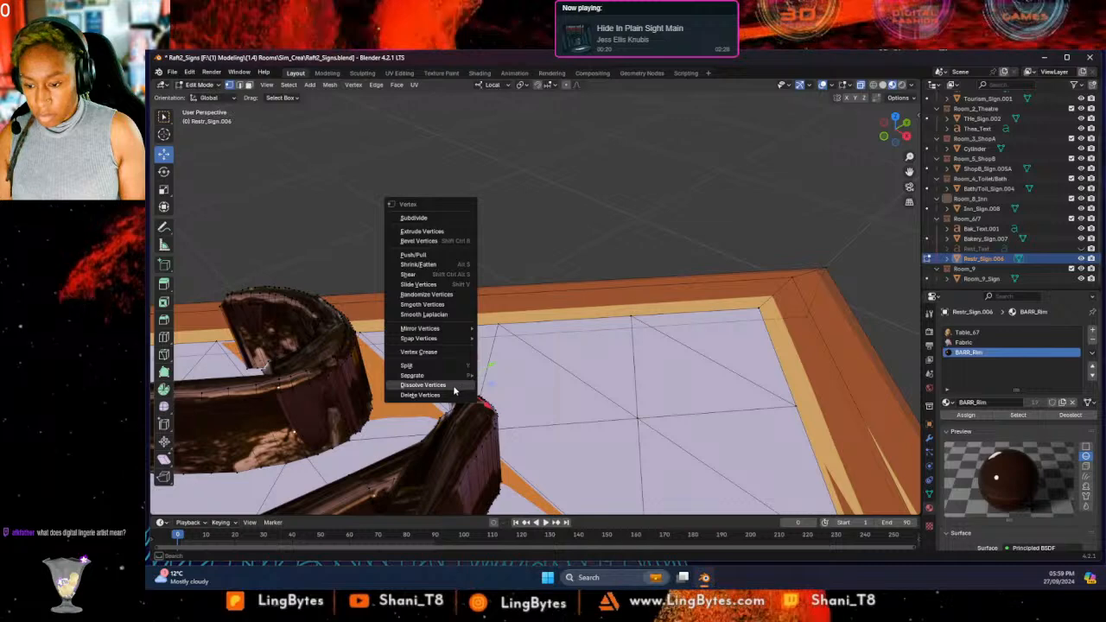
click(453, 386)
click(453, 386)
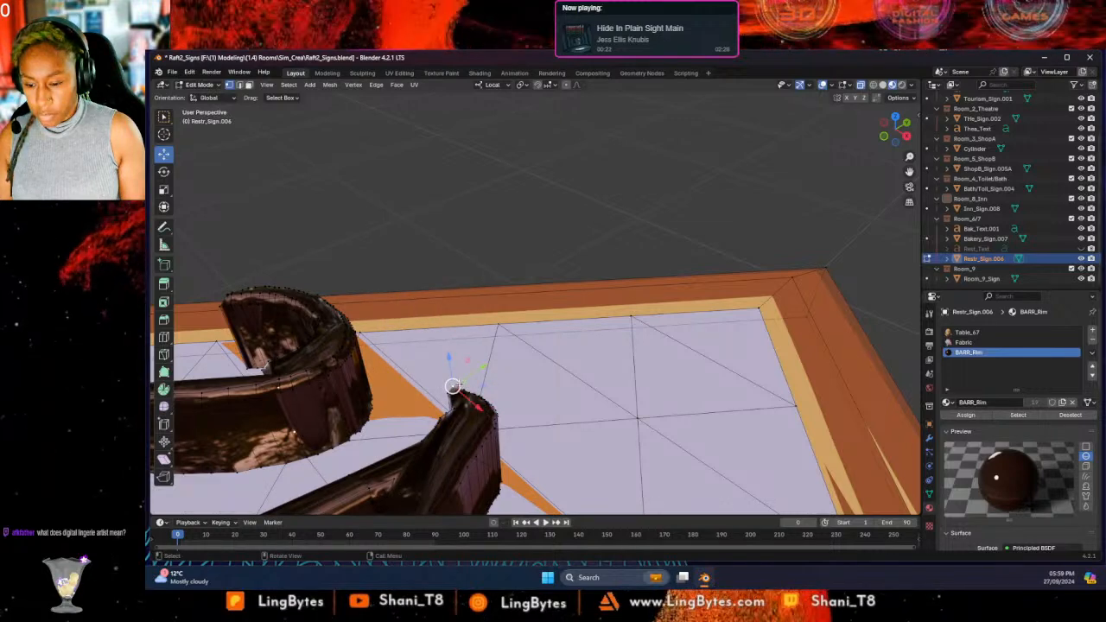
right_click(460, 384)
click(438, 386)
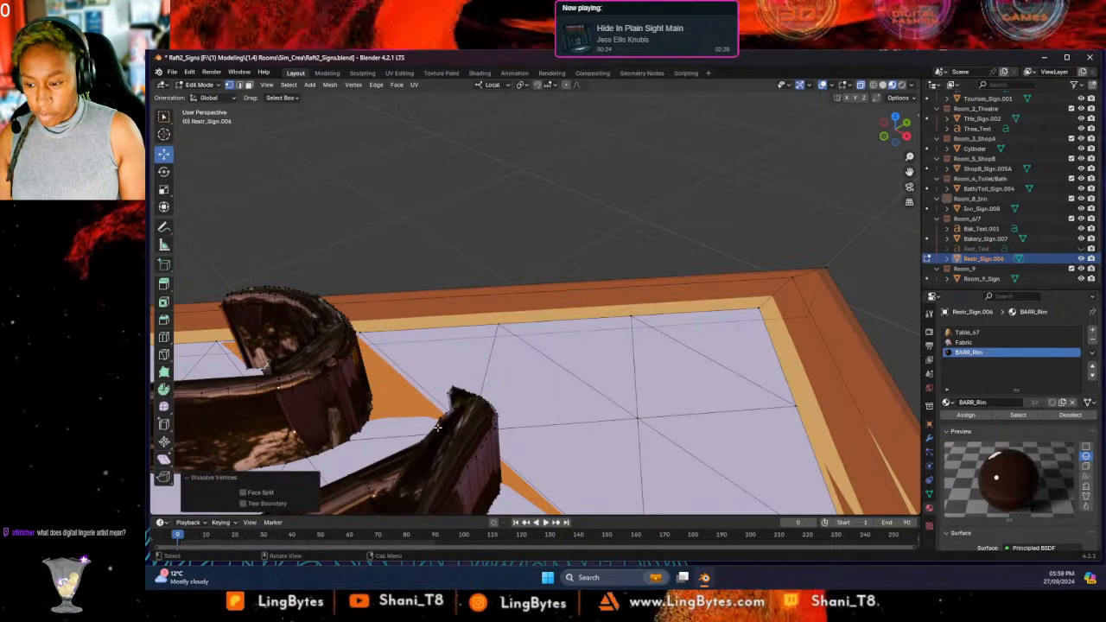
Examine the 2ND lettering from several angles for leftover pale faces and stray vertices.
scroll(449, 451, down, 10)
scroll(448, 451, up, 8)
middle_drag(372, 400, 203, 337)
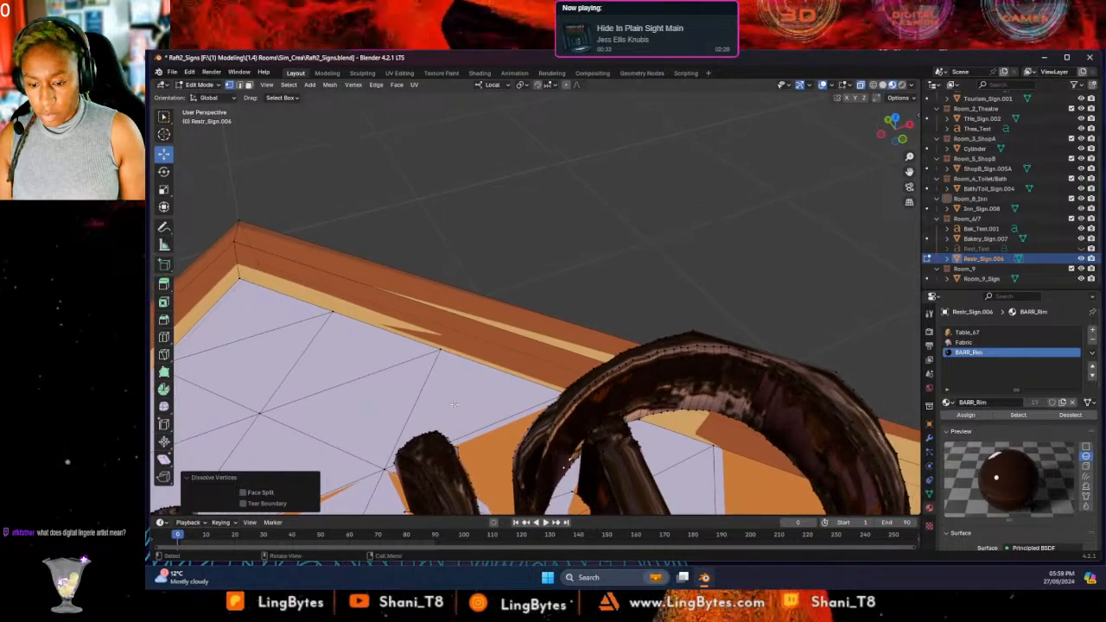
scroll(454, 404, down, 9)
scroll(458, 405, up, 5)
middle_drag(467, 407, 445, 386)
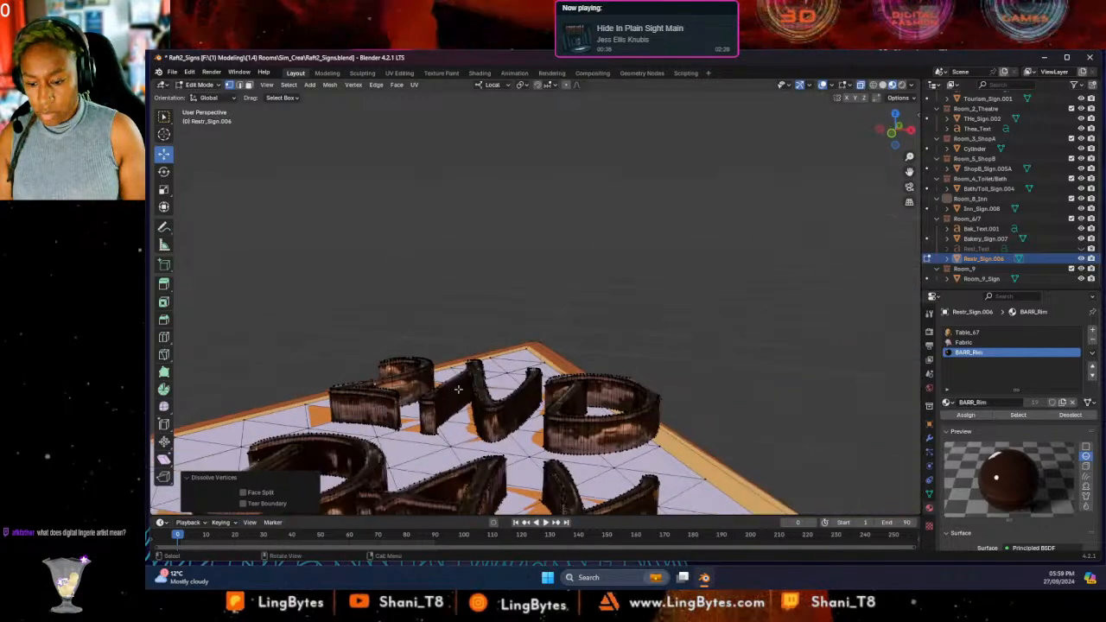
Dissolve the stray vertex at the upper tip of the last stroke of DUMPLING's N.
scroll(491, 419, down, 2)
middle_drag(497, 419, 358, 500)
scroll(484, 454, down, 4)
scroll(482, 432, up, 6)
shift+middle_drag(258, 84, 551, 135)
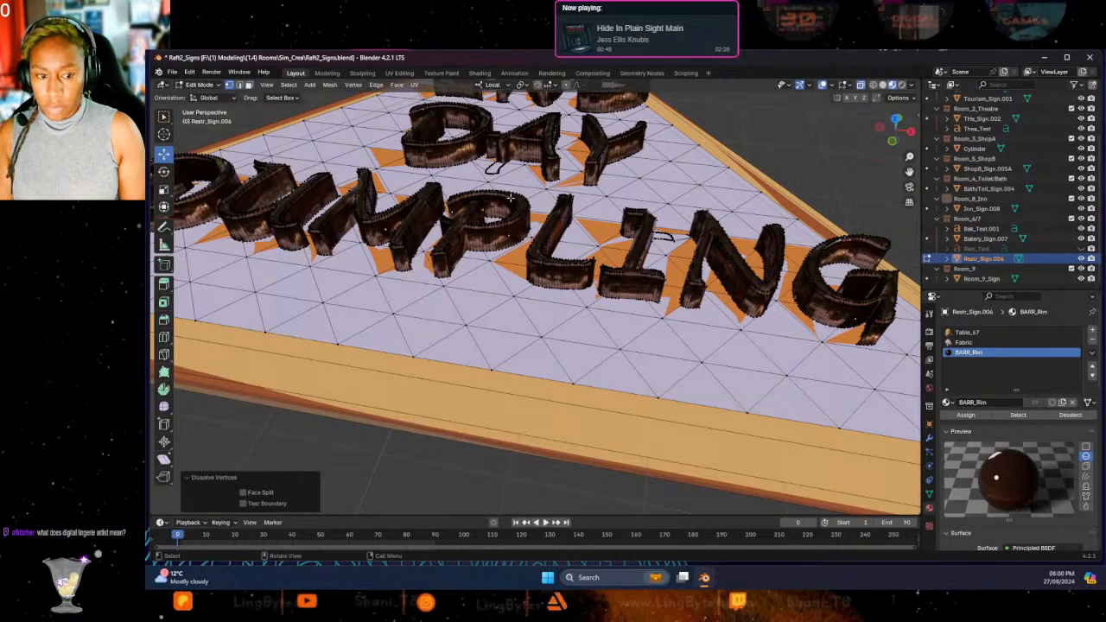
scroll(354, 311, up, 8)
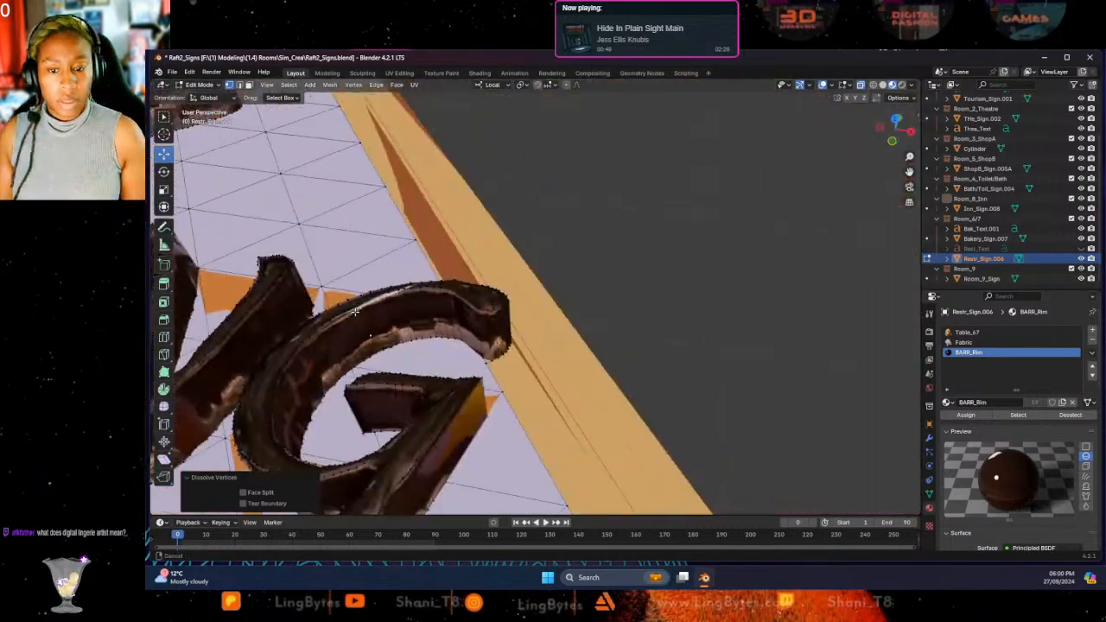
shift+middle_drag(354, 311, 412, 316)
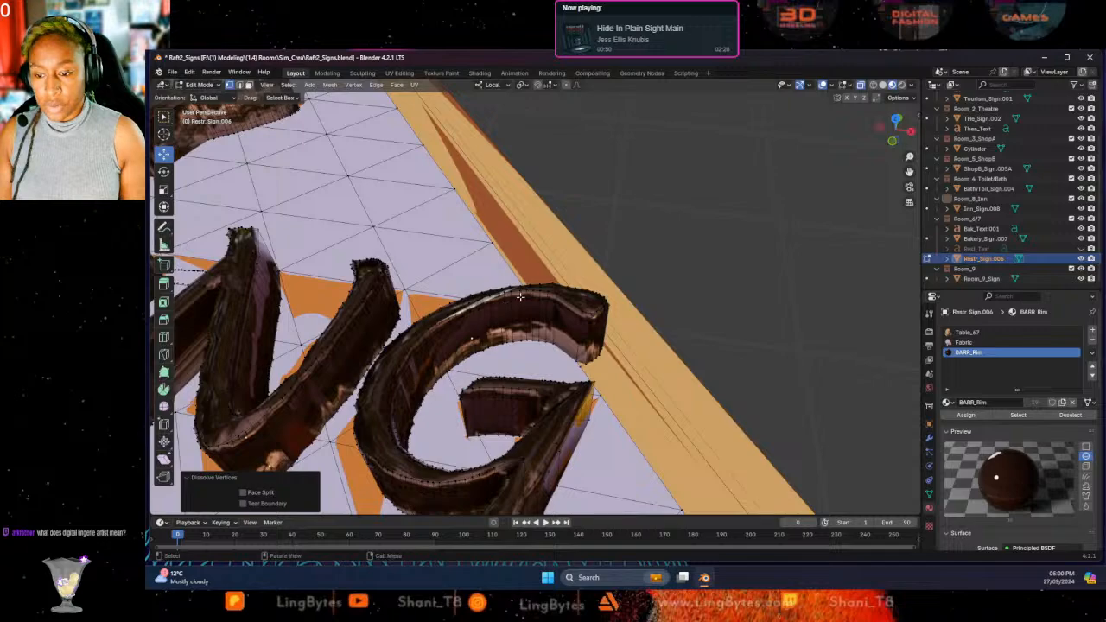
scroll(520, 298, up, 5)
scroll(509, 295, down, 2)
shift+middle_drag(339, 324, 450, 309)
mouse_move(768, 322)
middle_down()
mouse_move(780, 308)
mouse_move(553, 308)
mouse_move(607, 300)
middle_up()
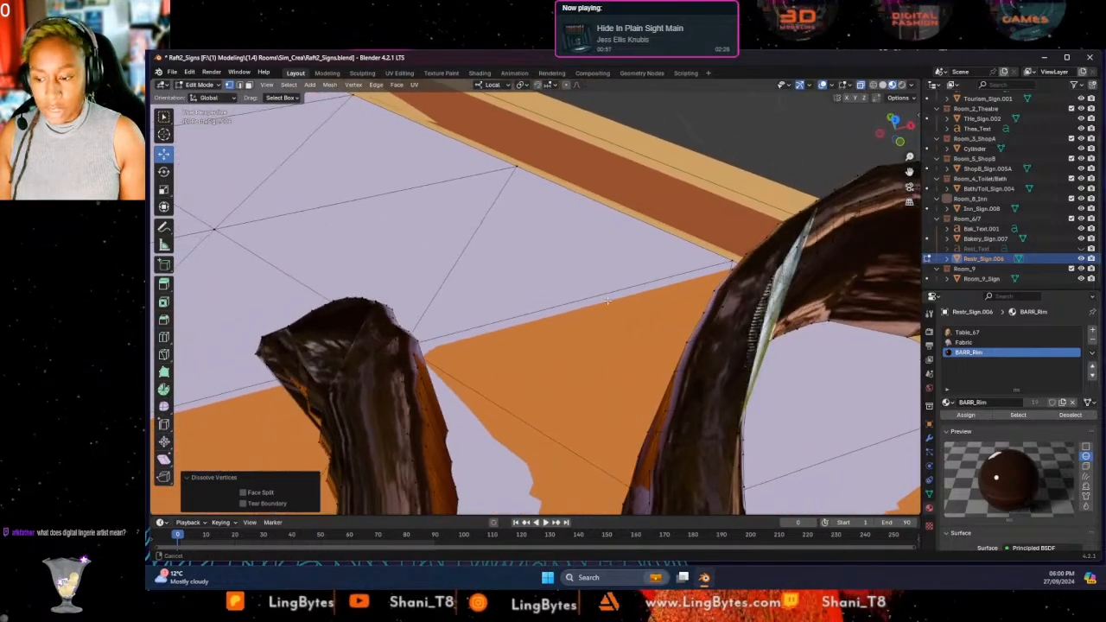
click(376, 301)
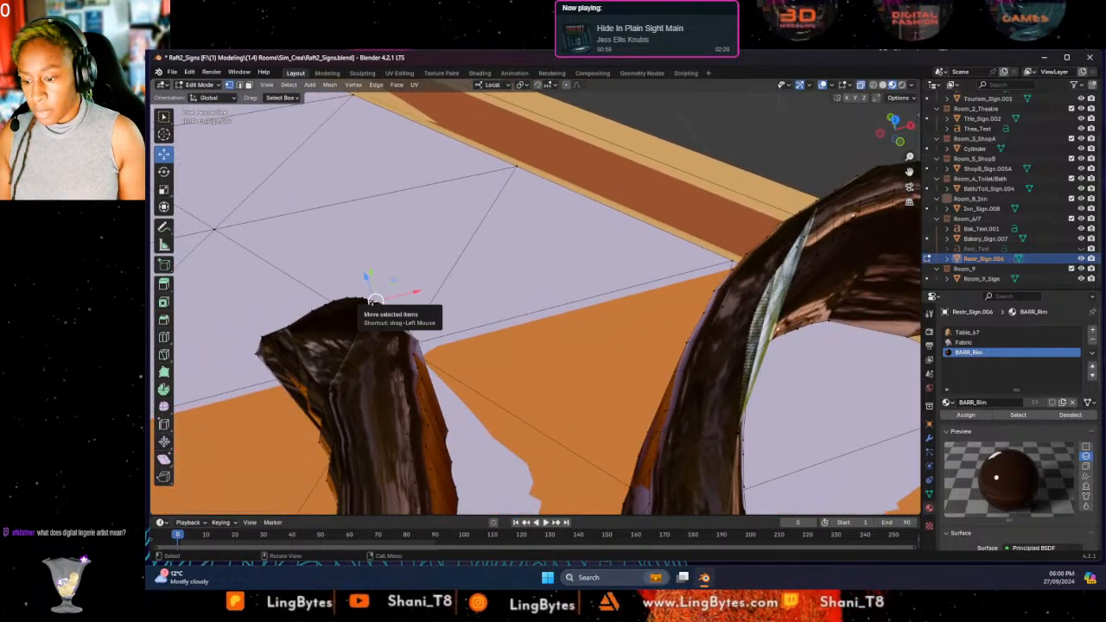
right_click(376, 300)
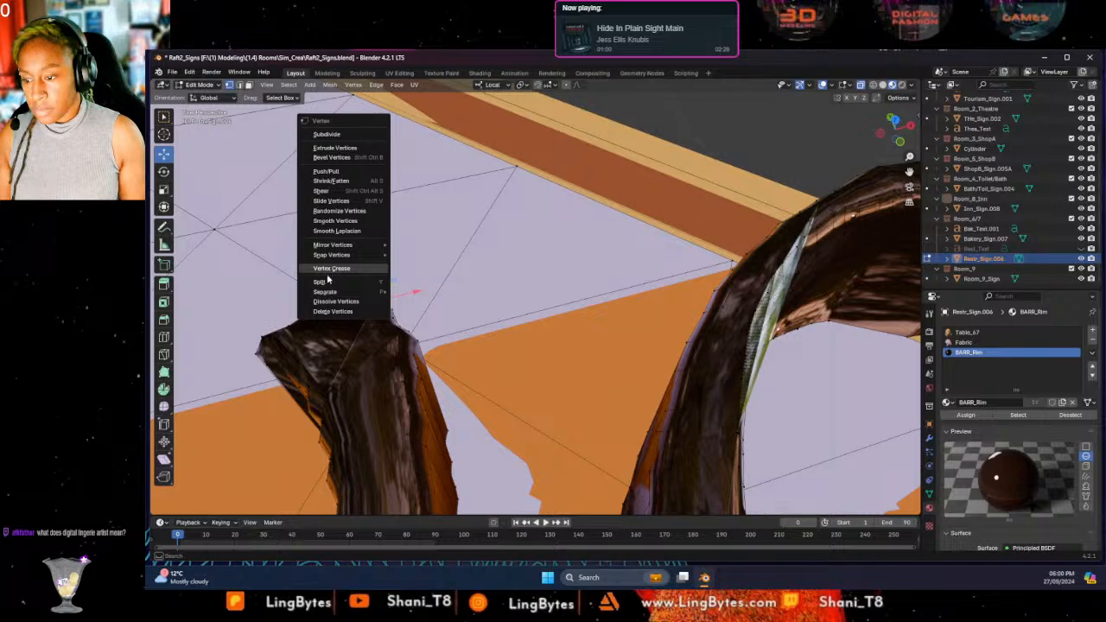
click(335, 302)
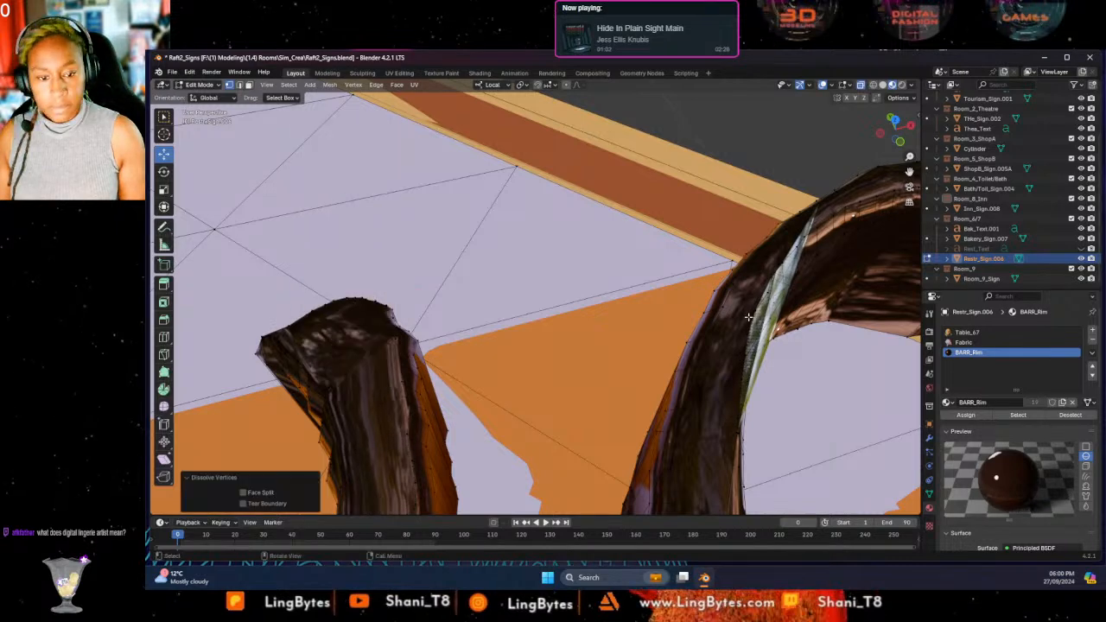
Dissolve the two stray vertices on the upper curve of DUMPLING's G, where the pale sliver crosses the stroke.
key(ctrl+s)
mouse_move(748, 317)
middle_down()
mouse_move(726, 317)
mouse_move(749, 314)
middle_up()
click(817, 161)
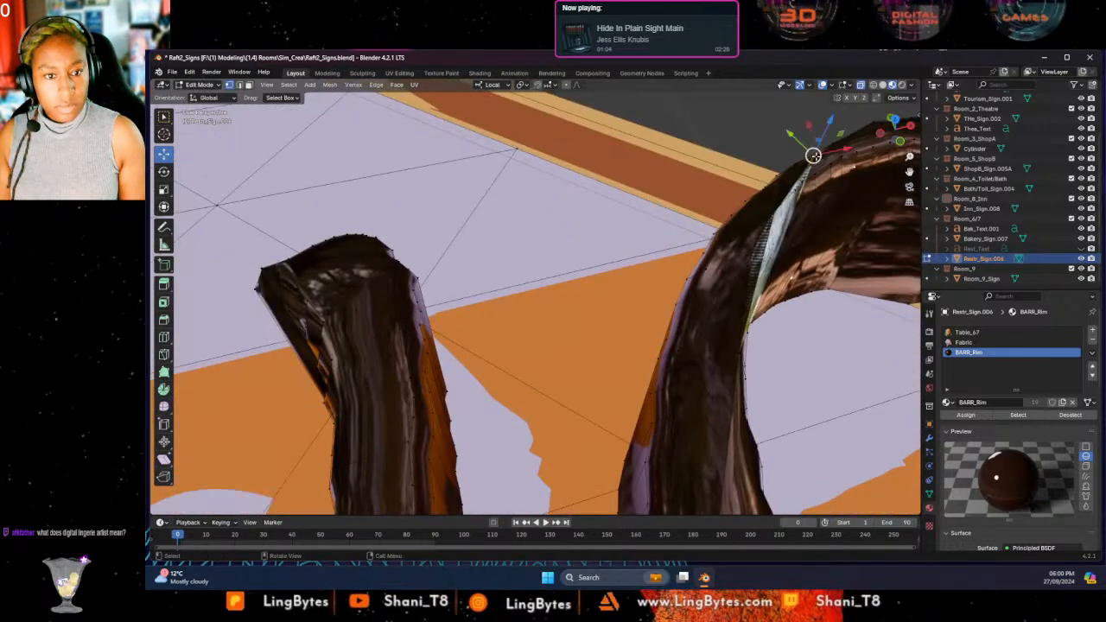
right_click(812, 164)
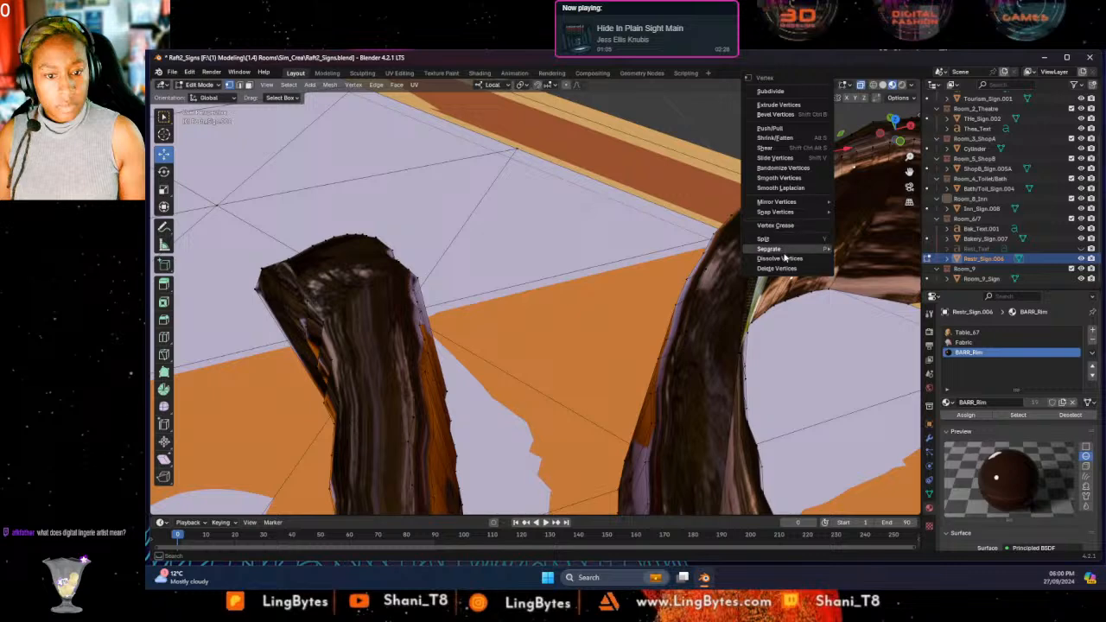
click(784, 258)
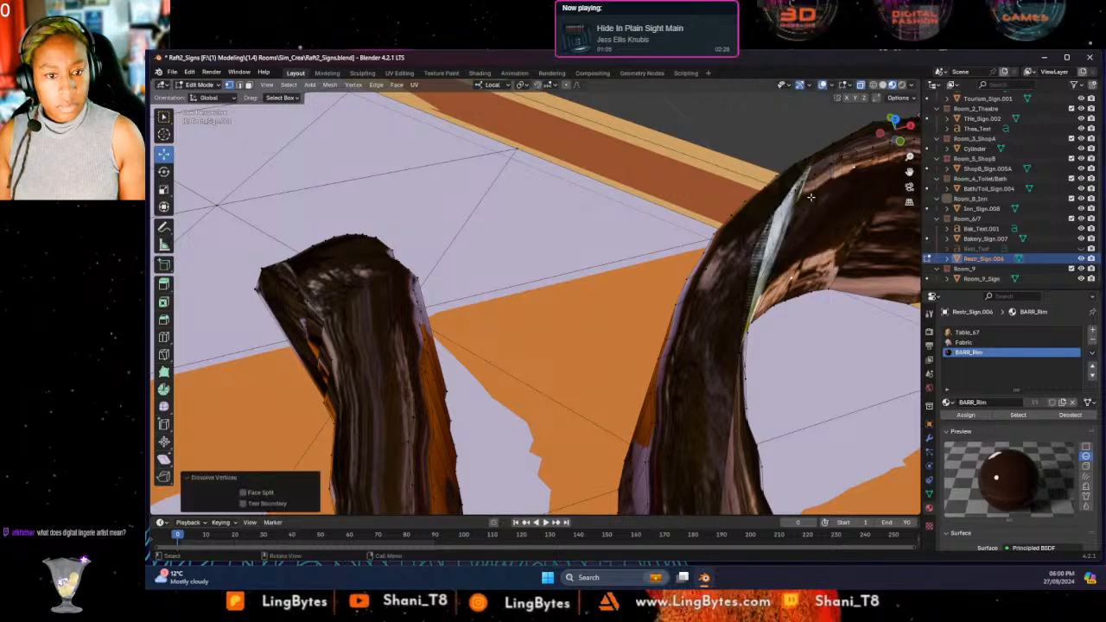
click(816, 156)
right_click(815, 155)
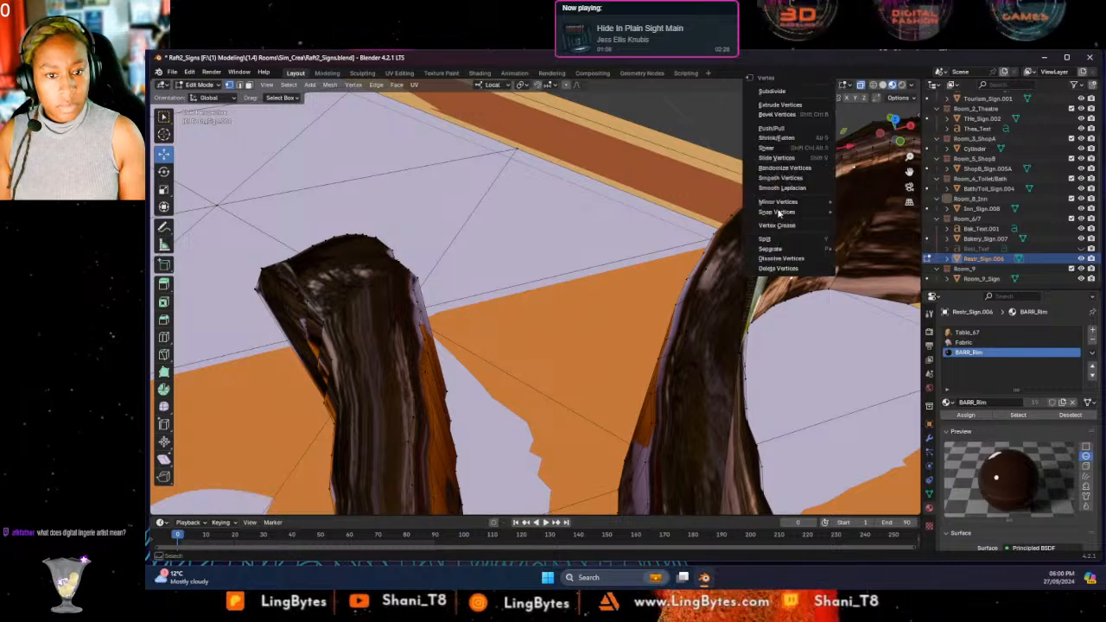
click(790, 259)
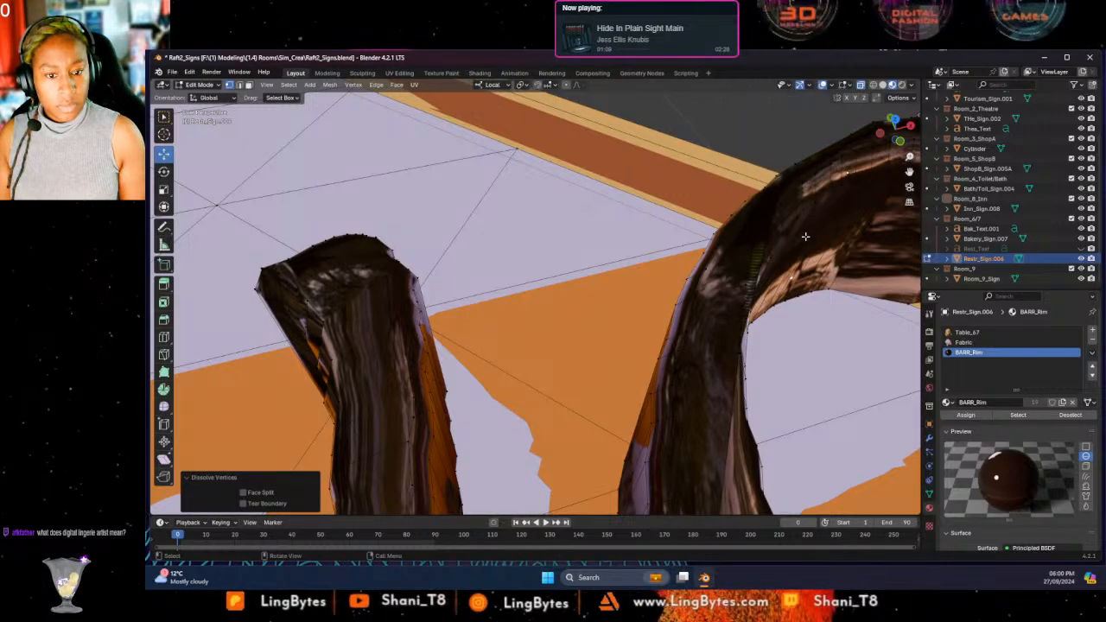
Switch the viewport to rendered shading, return to Object Mode and examine the triangular restaurant sign.
scroll(795, 255, up, 3)
scroll(773, 299, down, 15)
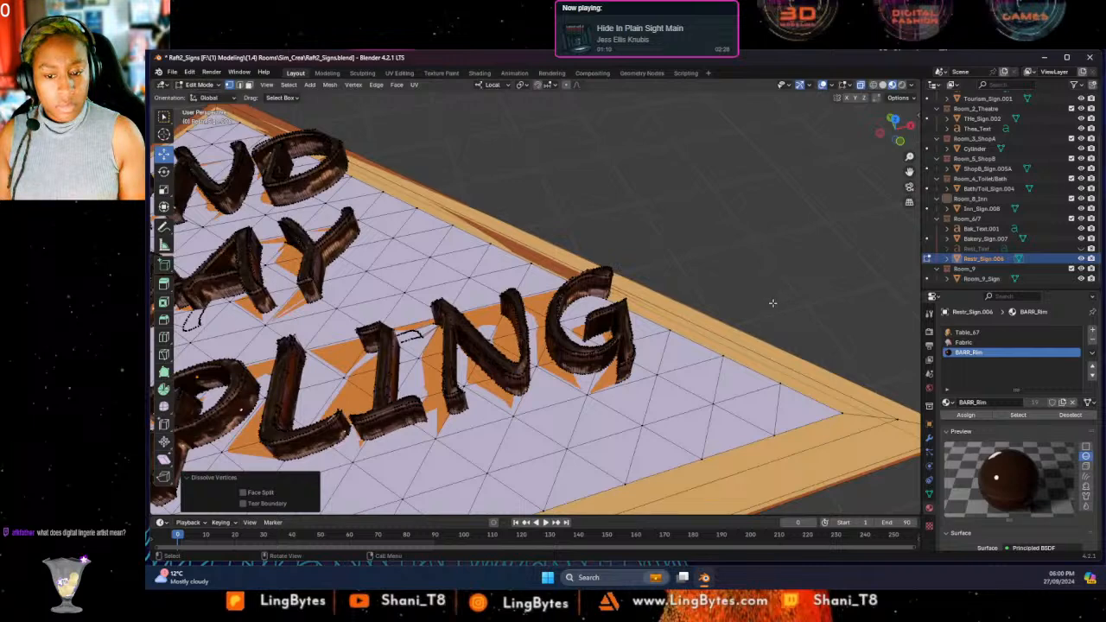
scroll(480, 385, up, 1)
middle_drag(480, 385, 458, 410)
click(901, 85)
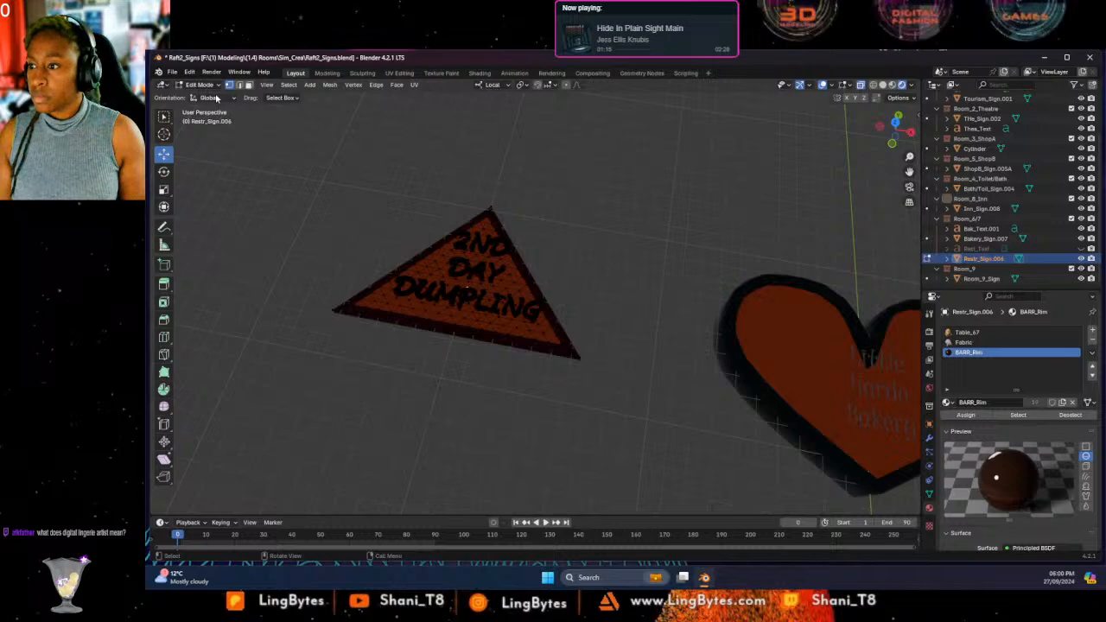
click(198, 85)
click(199, 84)
click(203, 97)
middle_drag(317, 261, 430, 299)
scroll(533, 392, up, 5)
scroll(529, 396, down, 1)
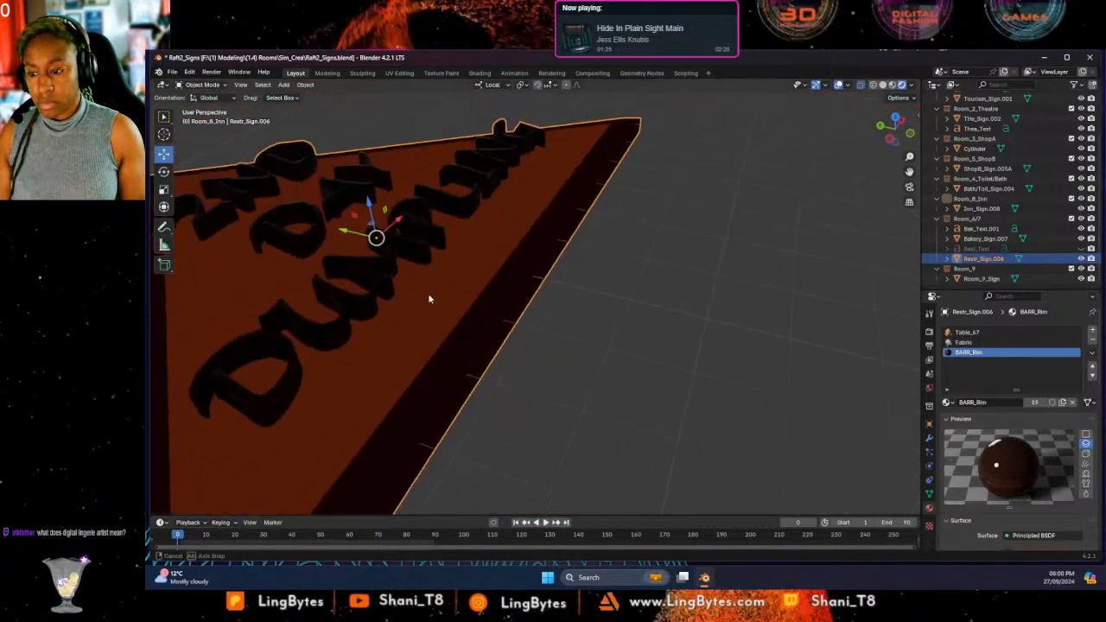
Try the Bed_Frame material in place of BARR_Rim for the restaurant sign's lettering.
click(951, 403)
scroll(985, 475, down, 4)
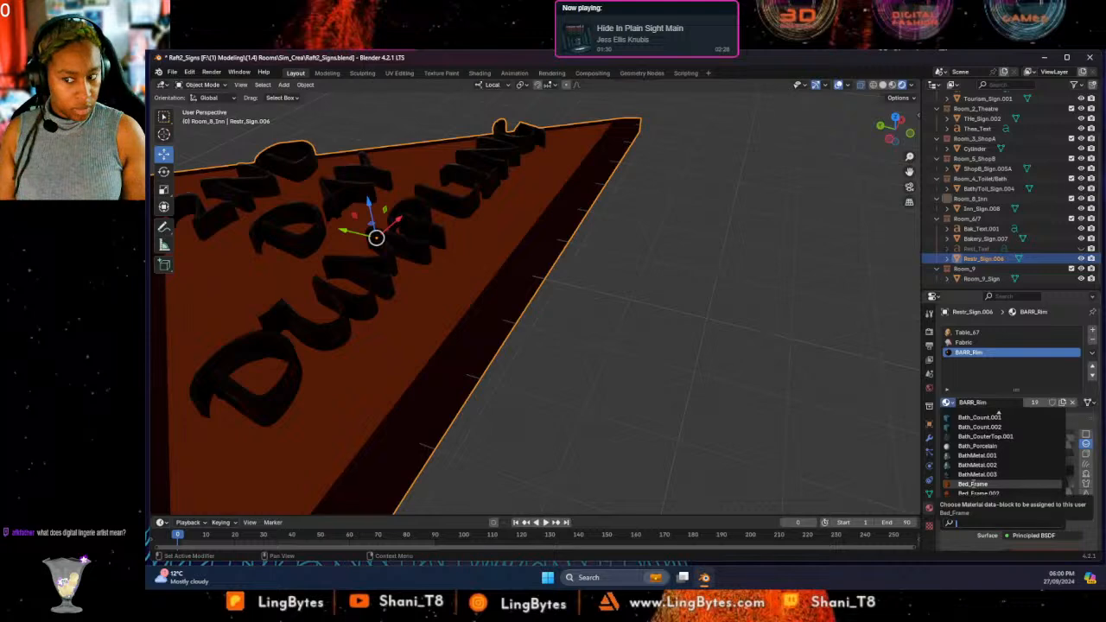
click(974, 484)
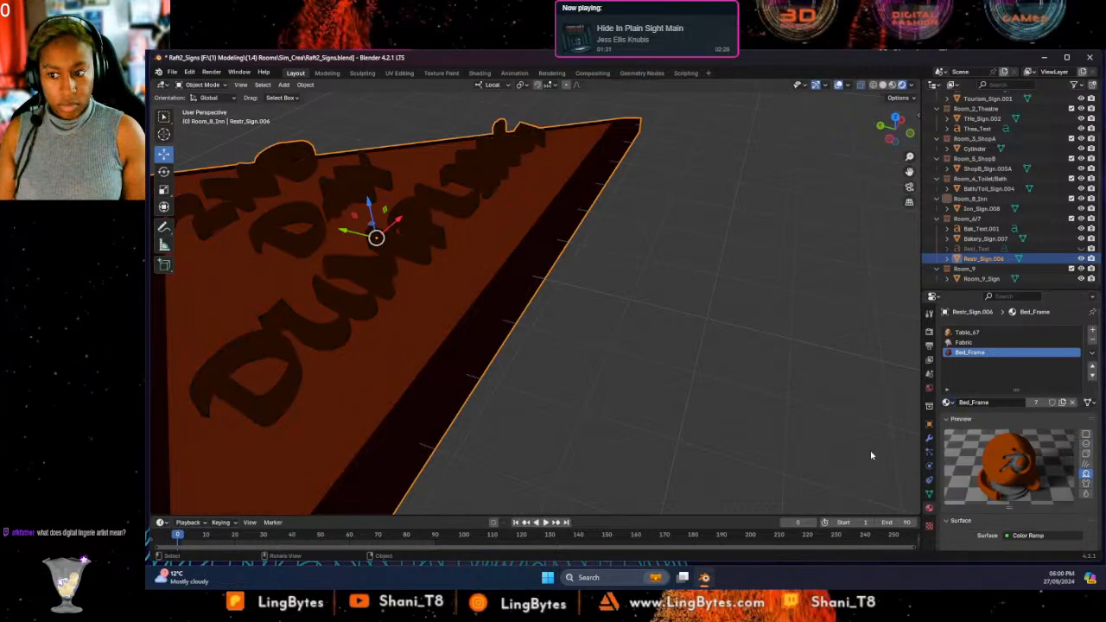
Set the lettering's material slot to Book.001 and check the restaurant sign from several angles.
click(948, 403)
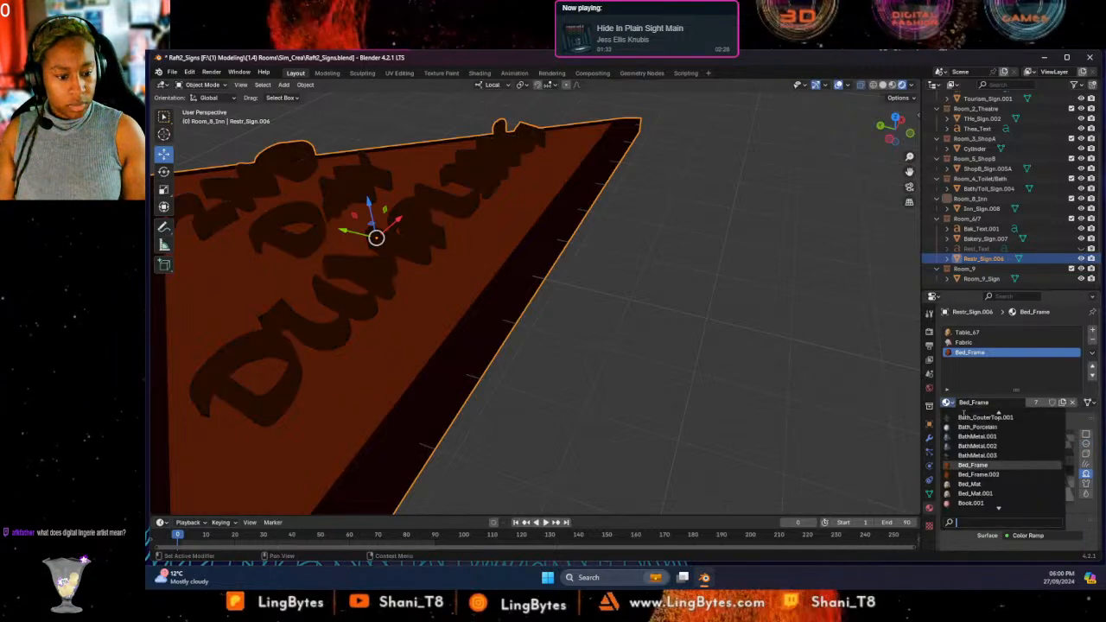
click(971, 502)
scroll(667, 402, up, 2)
scroll(666, 421, down, 6)
middle_drag(657, 367, 499, 267)
scroll(498, 267, up, 4)
middle_drag(523, 332, 533, 463)
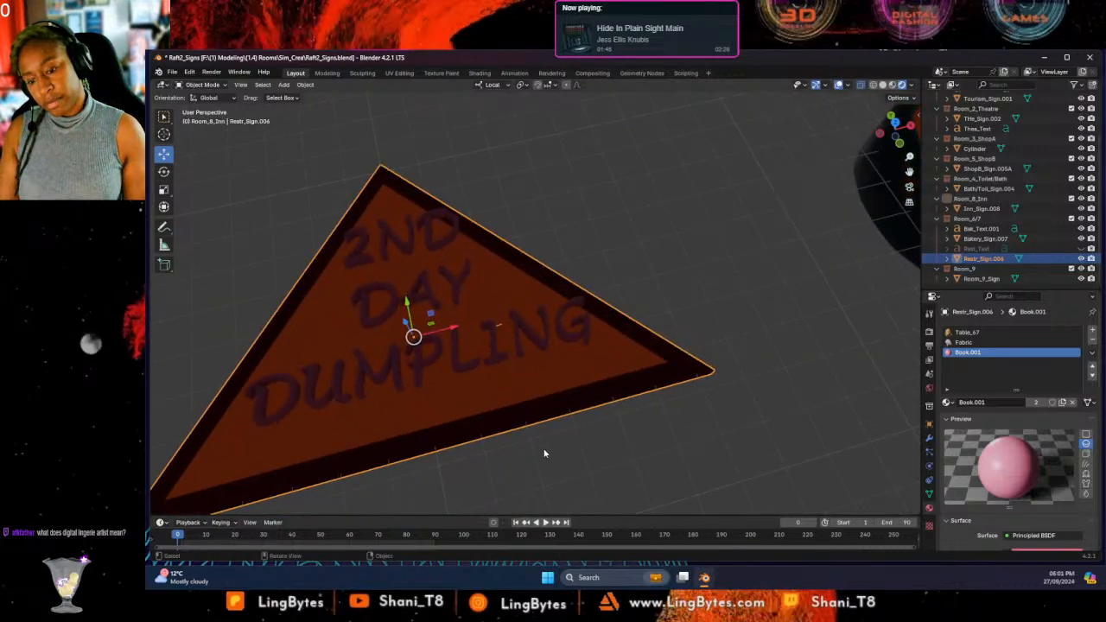
middle_drag(562, 426, 537, 466)
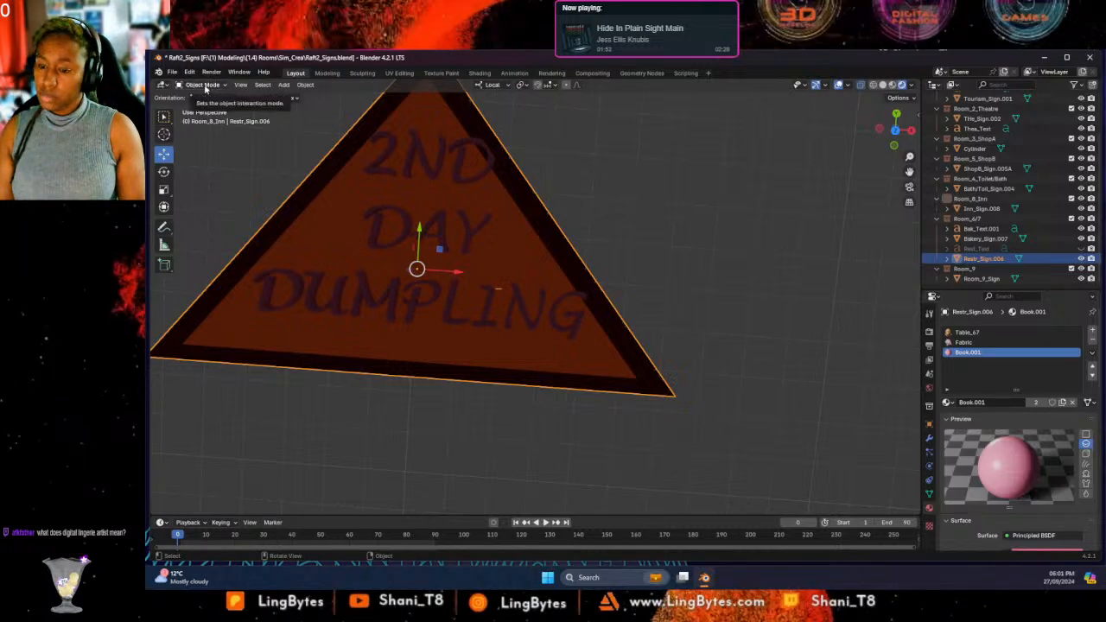
Undo the Bed_Frame and Book.001 material changes on the restaurant sign and step further back through its earlier edits.
key(Tab)
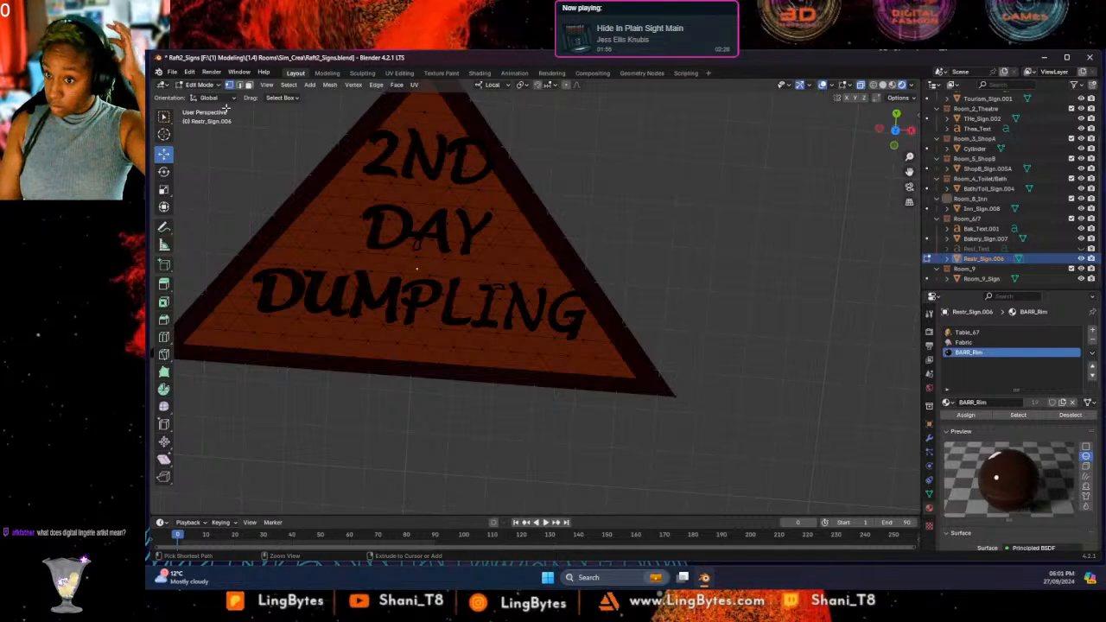
key(ctrl+z)
key(ctrl+z)
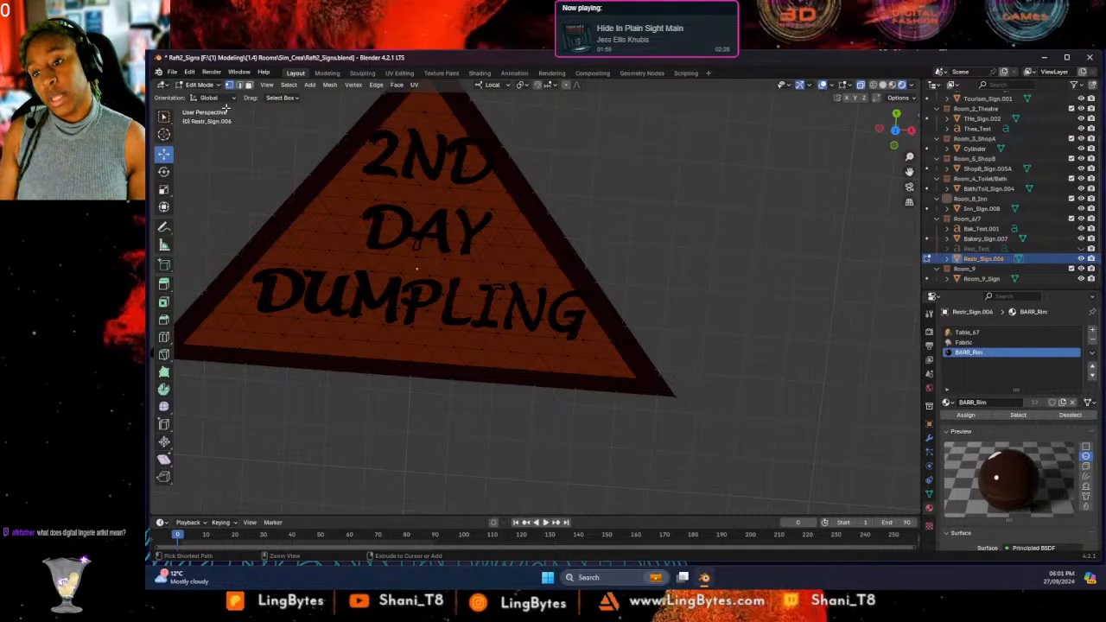
key(ctrl+z)
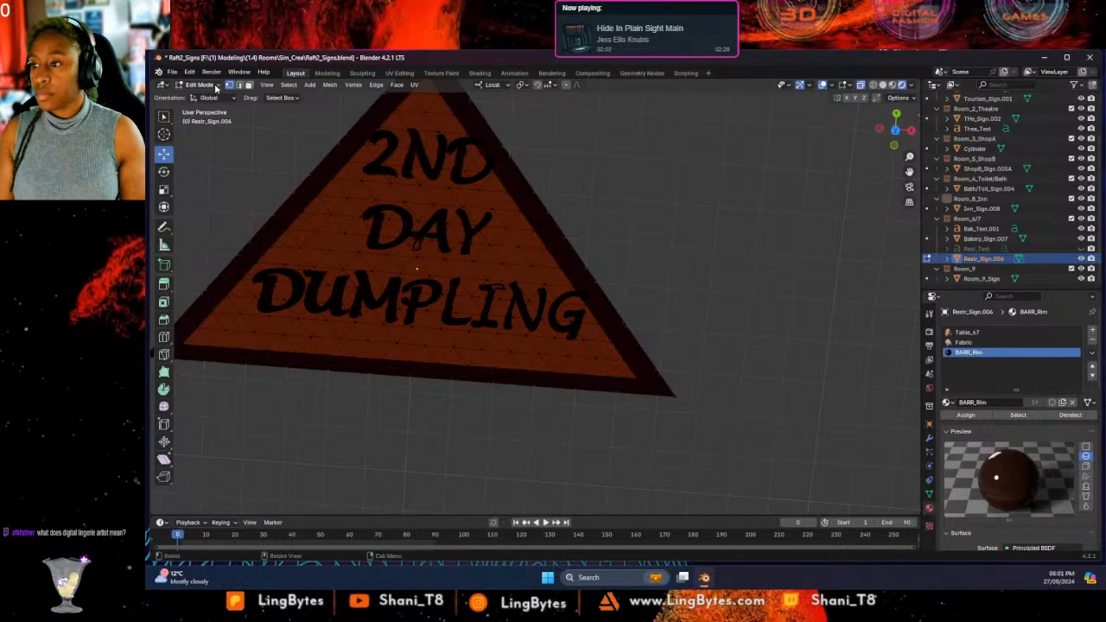
click(212, 85)
click(190, 74)
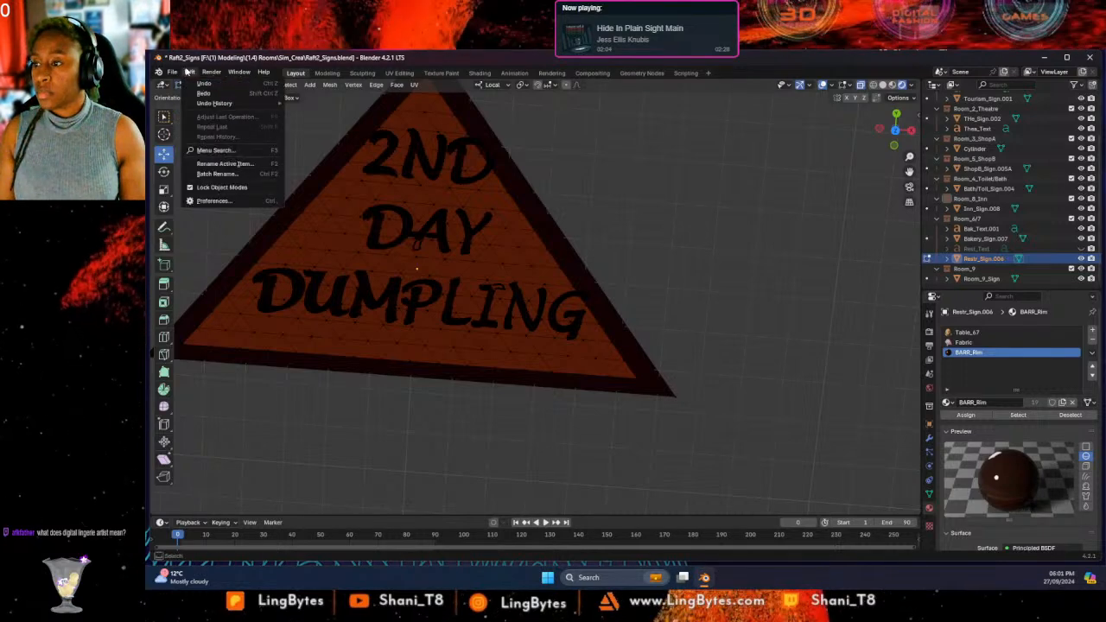
click(198, 86)
click(192, 74)
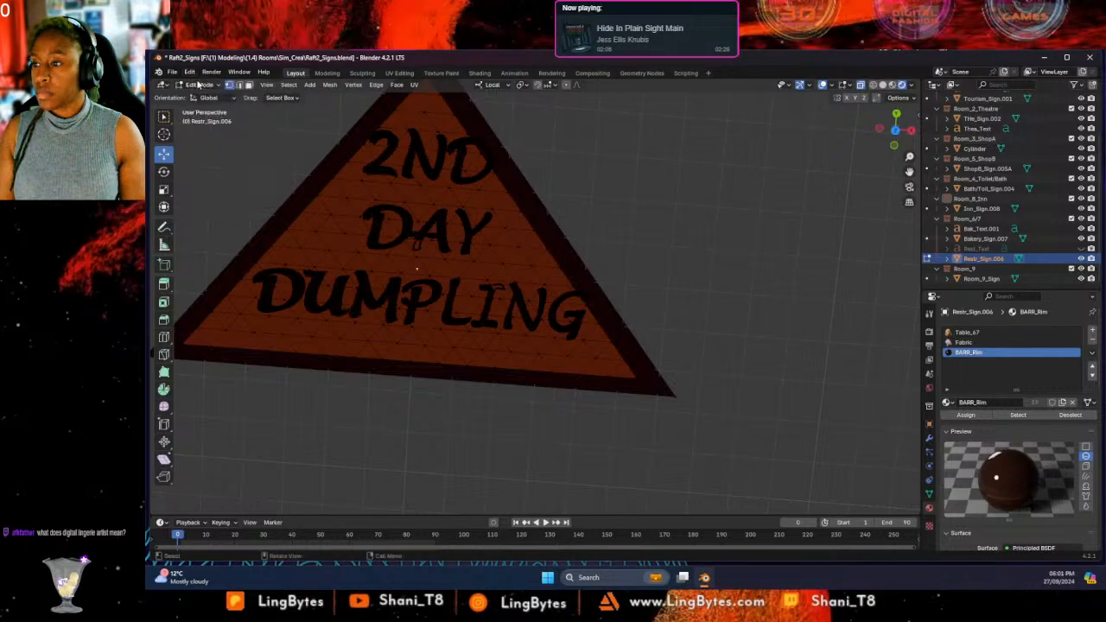
click(201, 85)
click(191, 74)
click(202, 87)
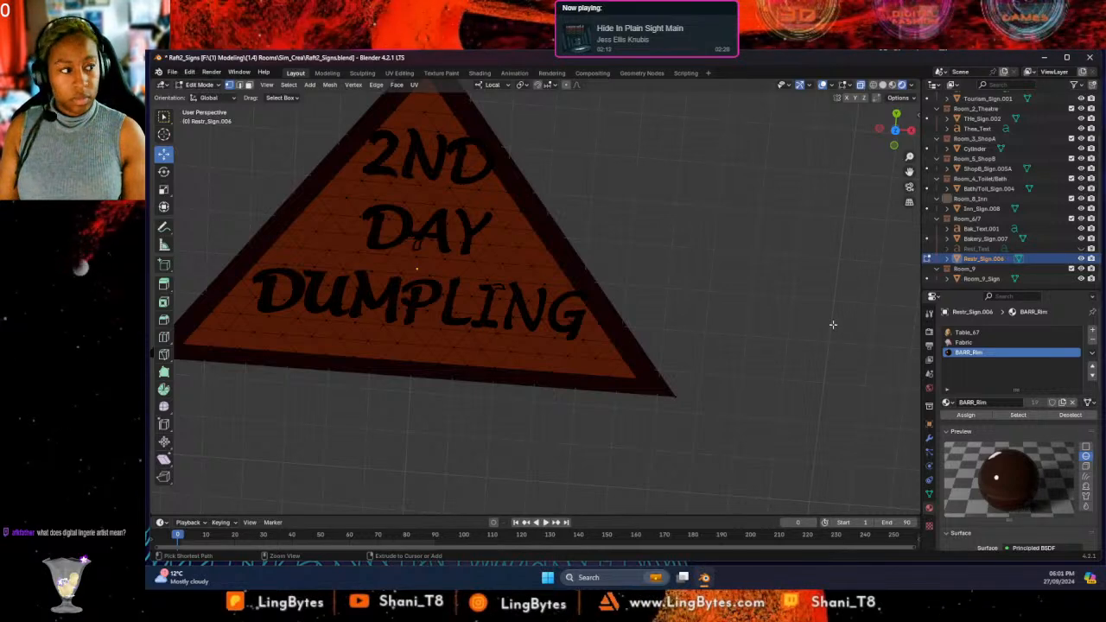
Reopen Raft2_Signs.blend from the recent files without saving the current changes, and look over the signs.
scroll(458, 293, up, 2)
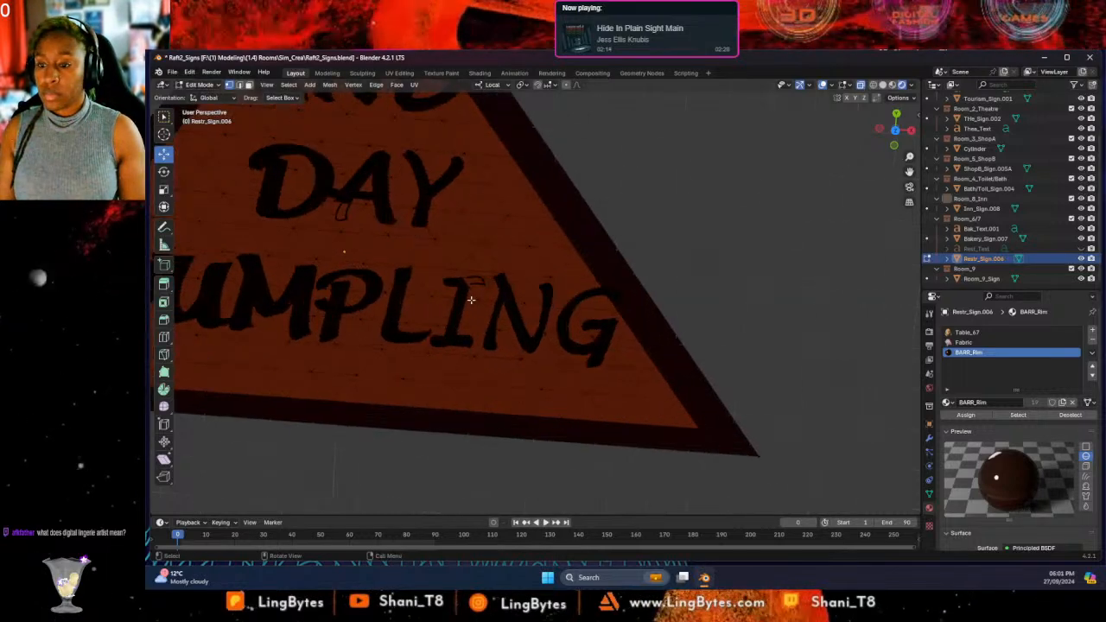
scroll(471, 297, down, 5)
middle_drag(471, 296, 518, 232)
click(175, 72)
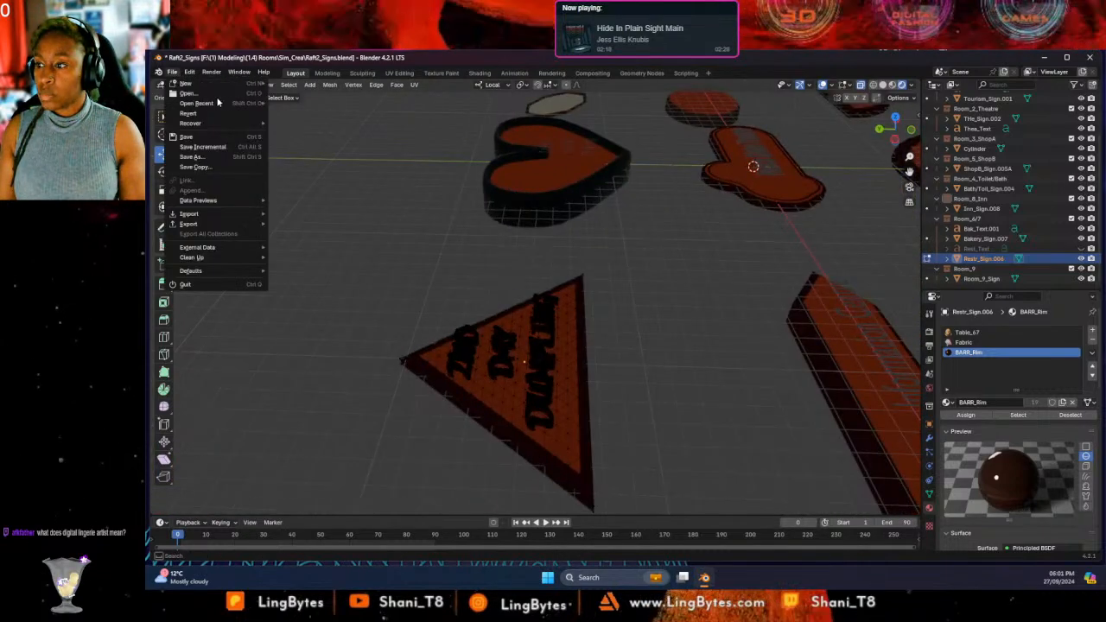
mouse_move(220, 107)
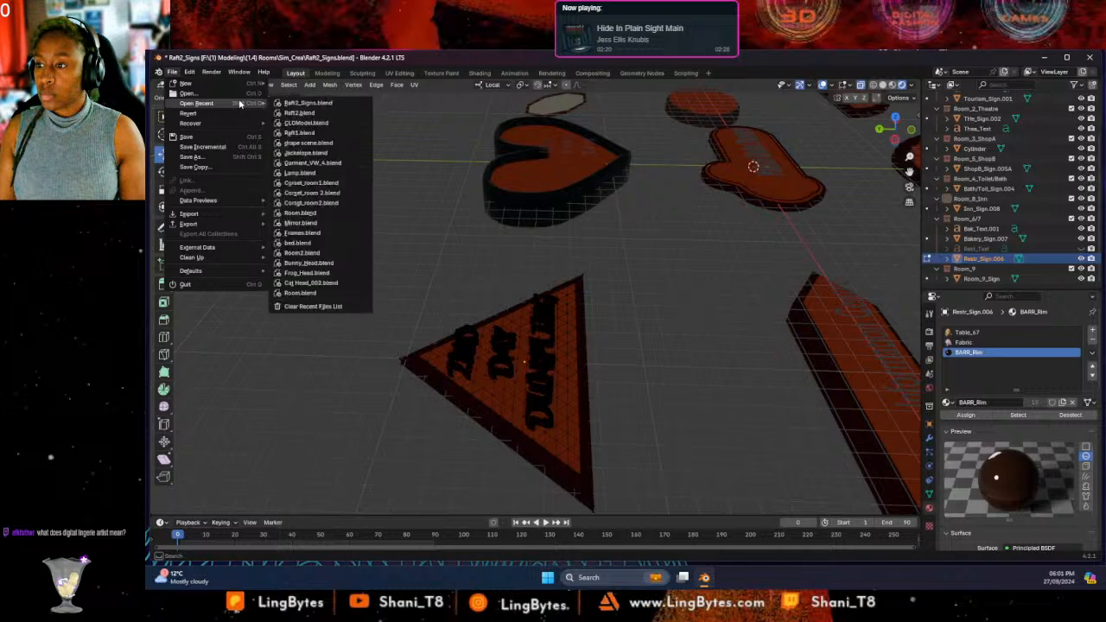
click(307, 103)
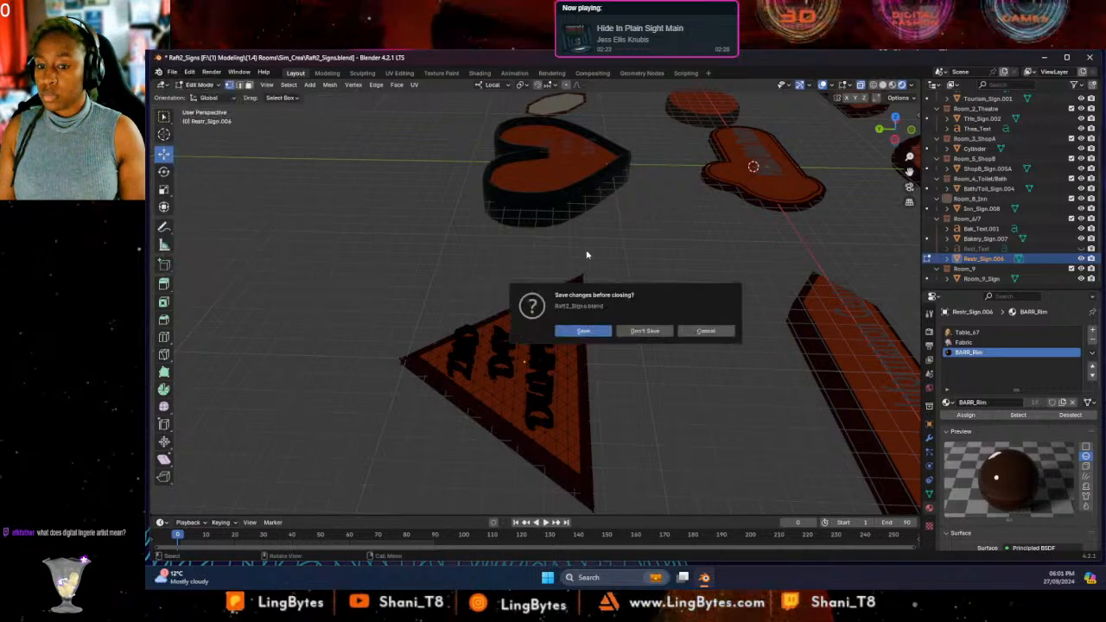
click(644, 330)
middle_drag(710, 340, 528, 290)
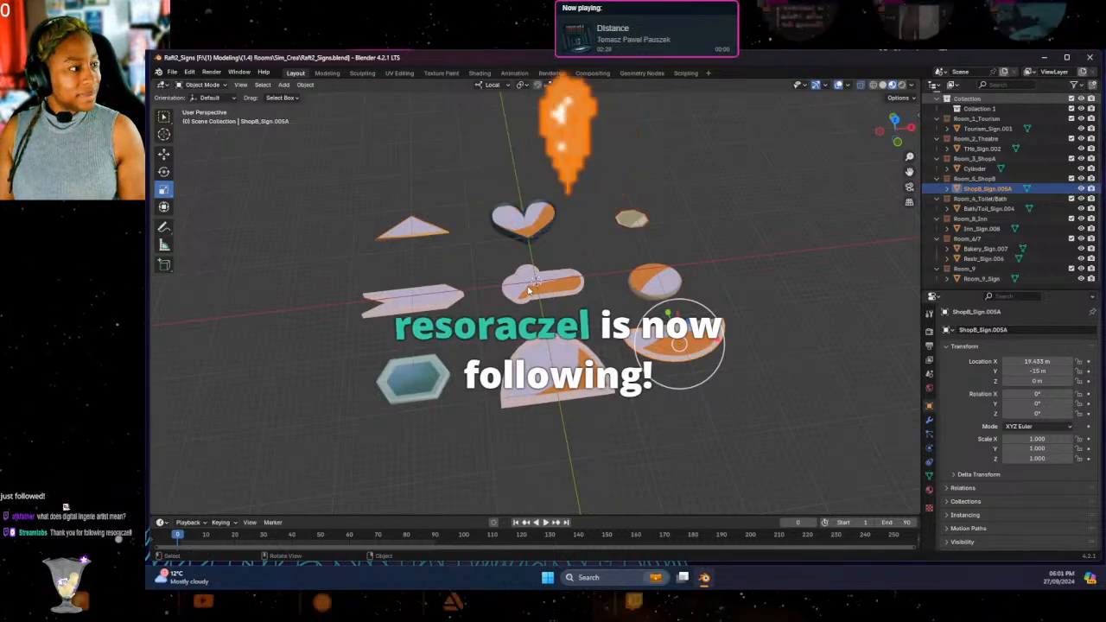
scroll(529, 291, up, 3)
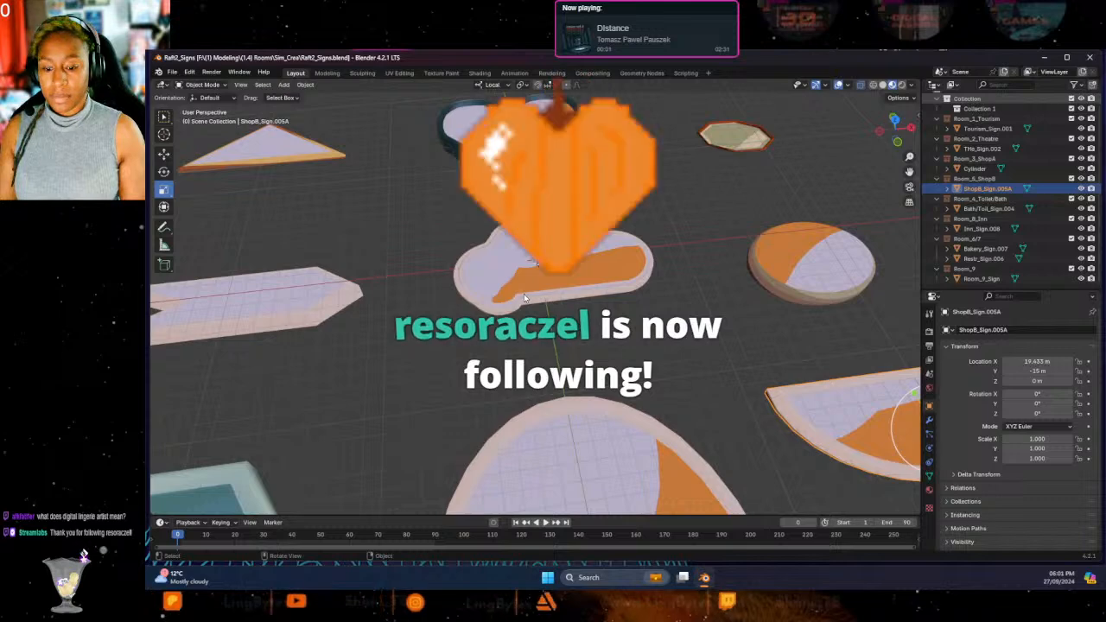
scroll(524, 294, down, 5)
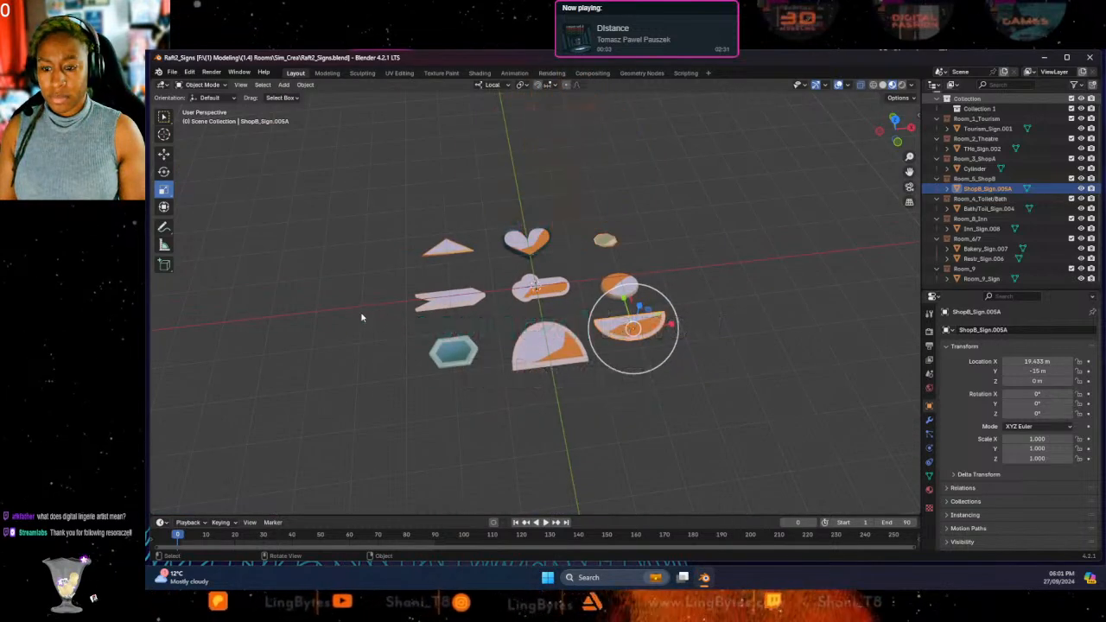
Deselect the ShopB sign and start adding a new object to the scene.
click(436, 319)
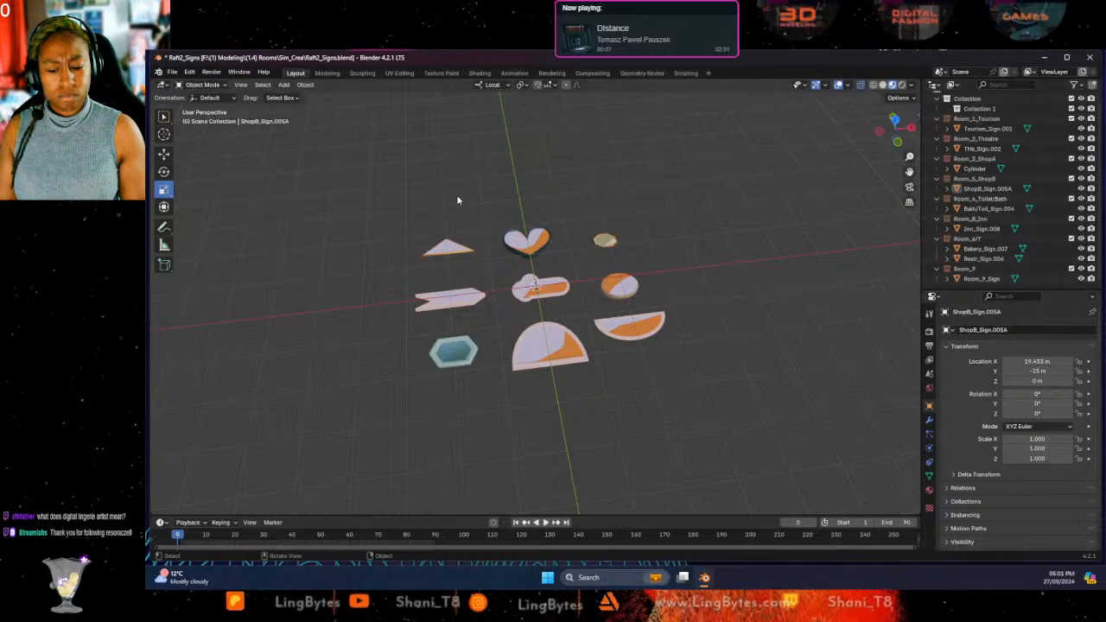
scroll(493, 247, up, 5)
scroll(497, 259, down, 3)
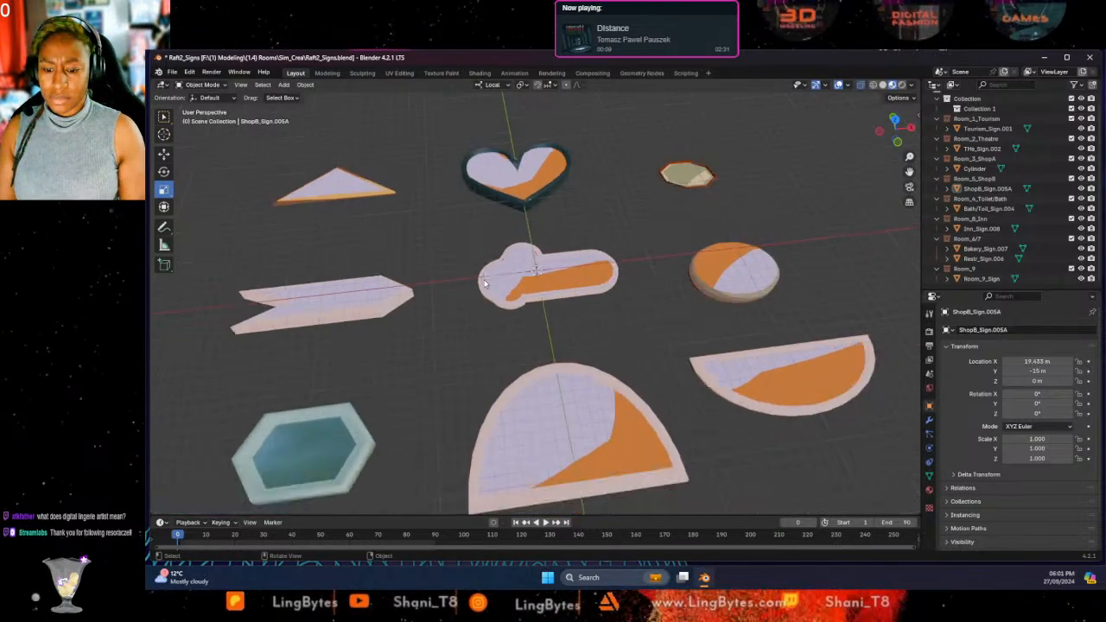
scroll(1010, 227, up, 1)
scroll(1003, 186, down, 1)
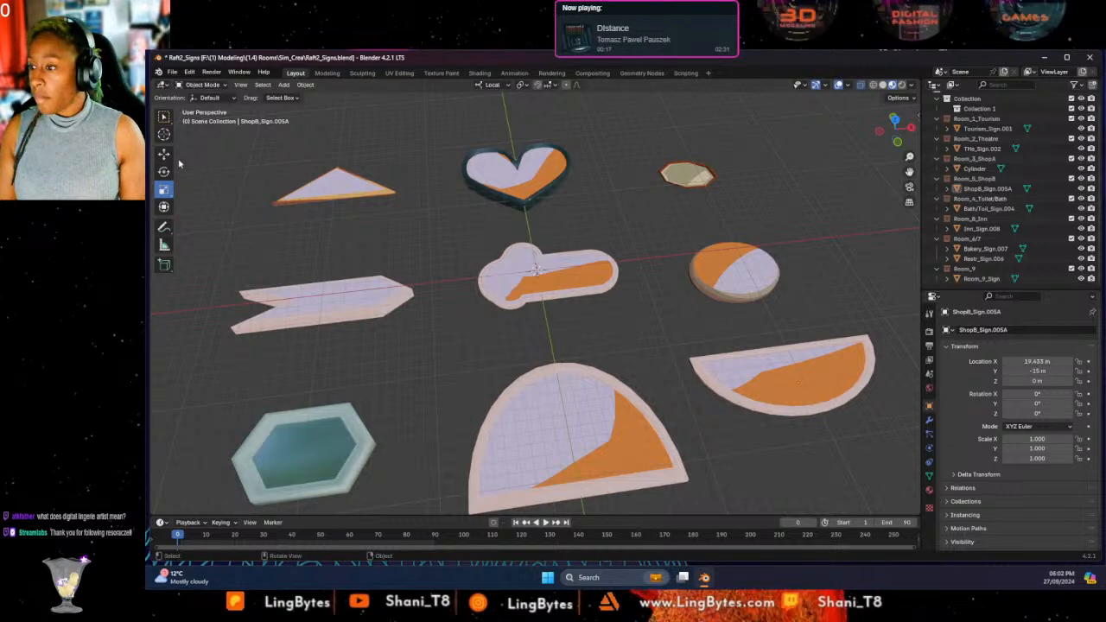
click(284, 85)
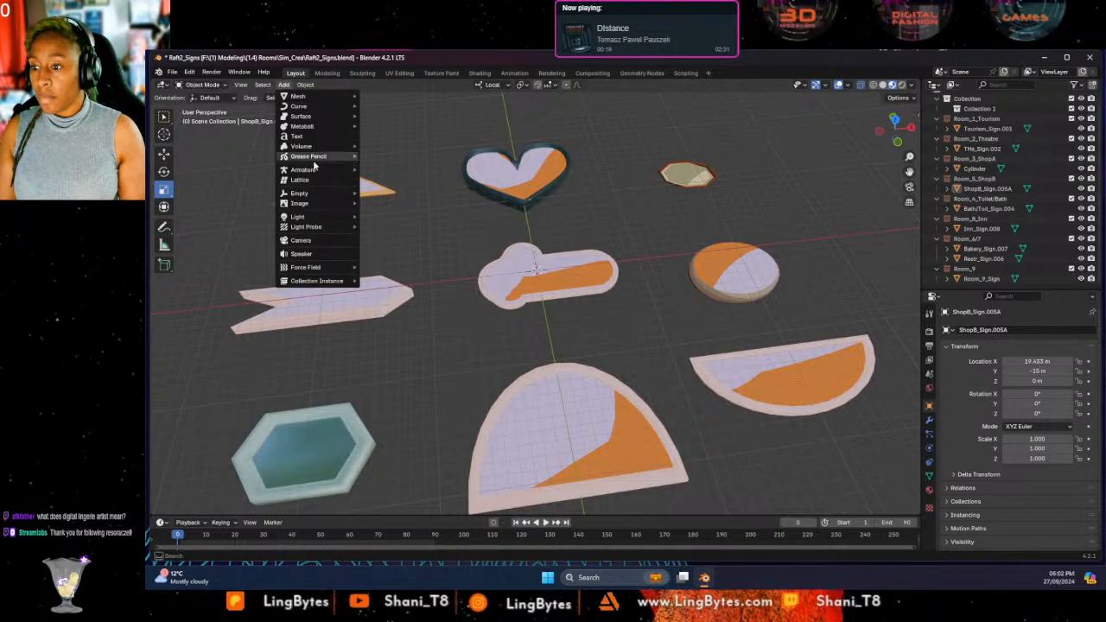